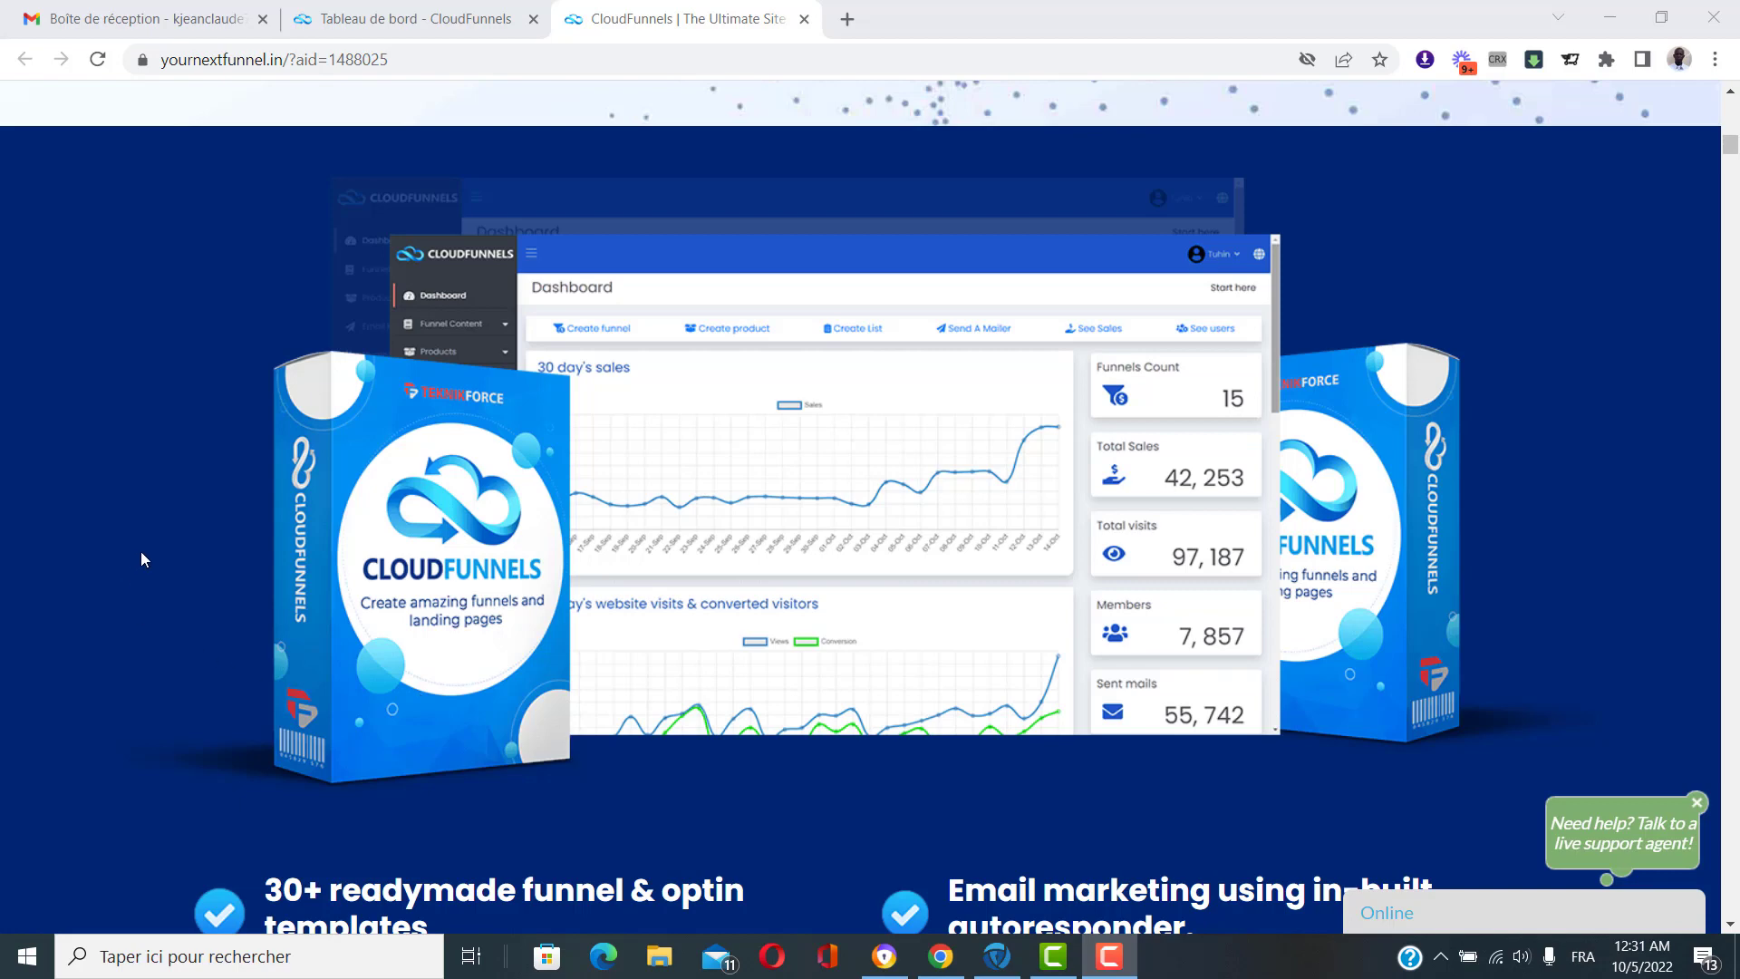
Switch to the 'Tableau de bord - CloudFunnels' browser tab to show the dashboard.
click(381, 11)
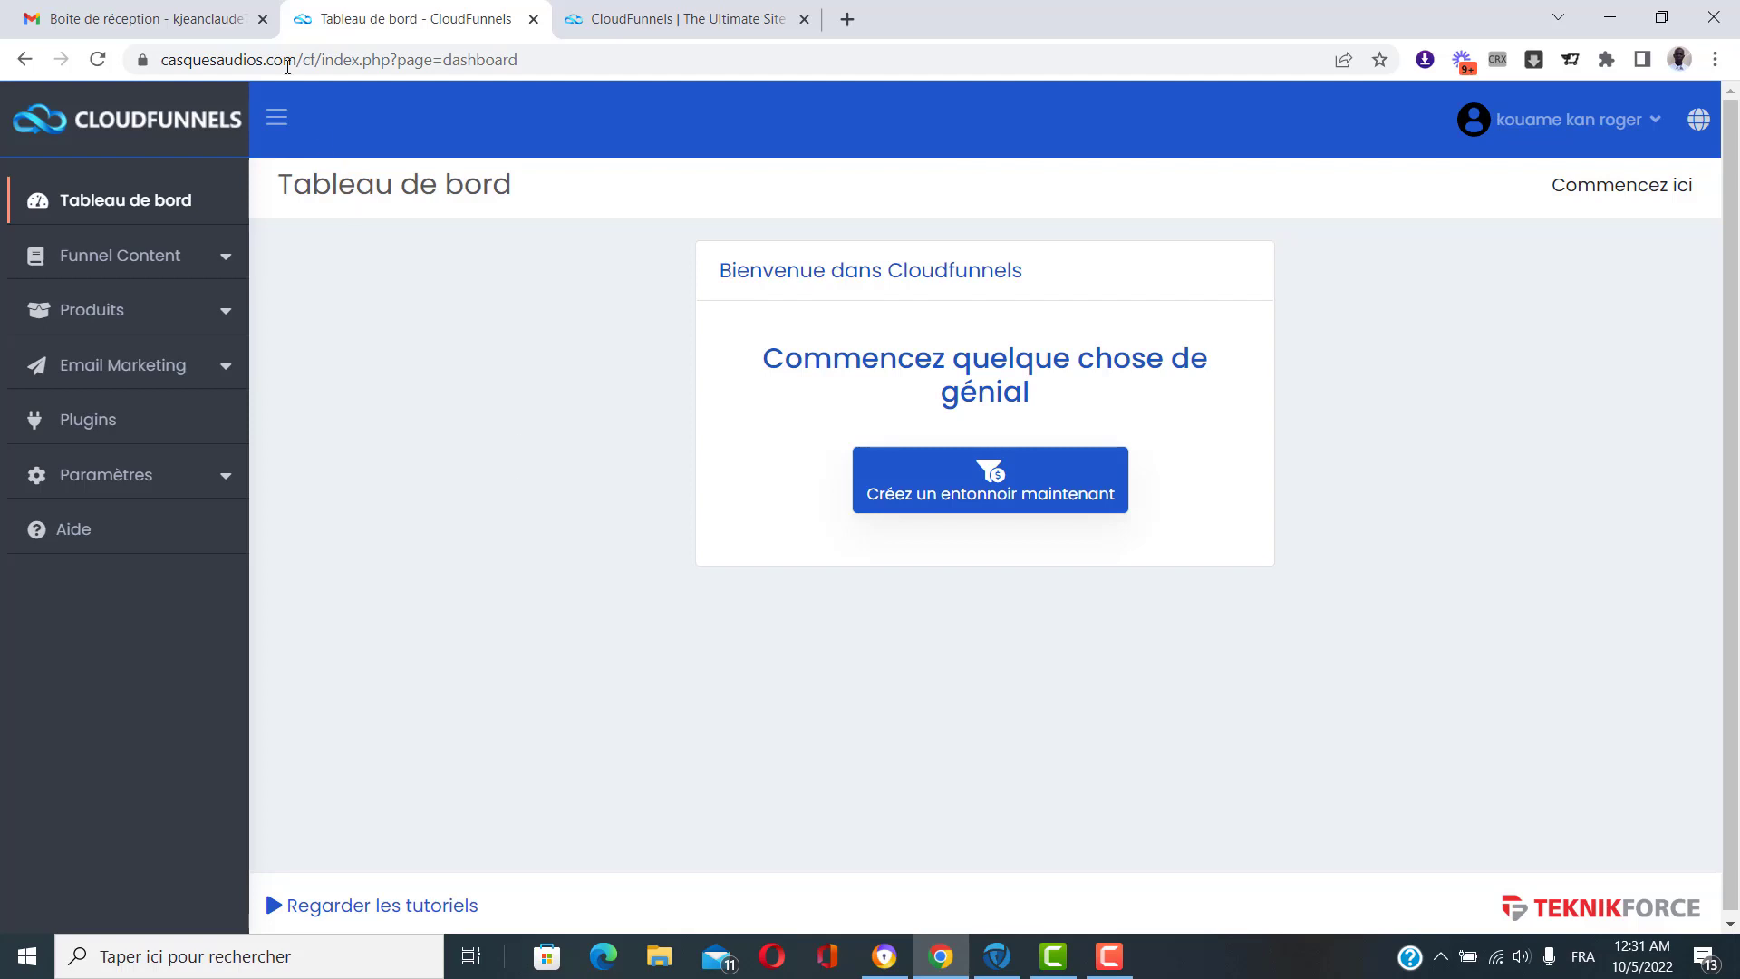
Inspect the dashboard's web address, then expand the Funnel Content sidebar section.
click(241, 55)
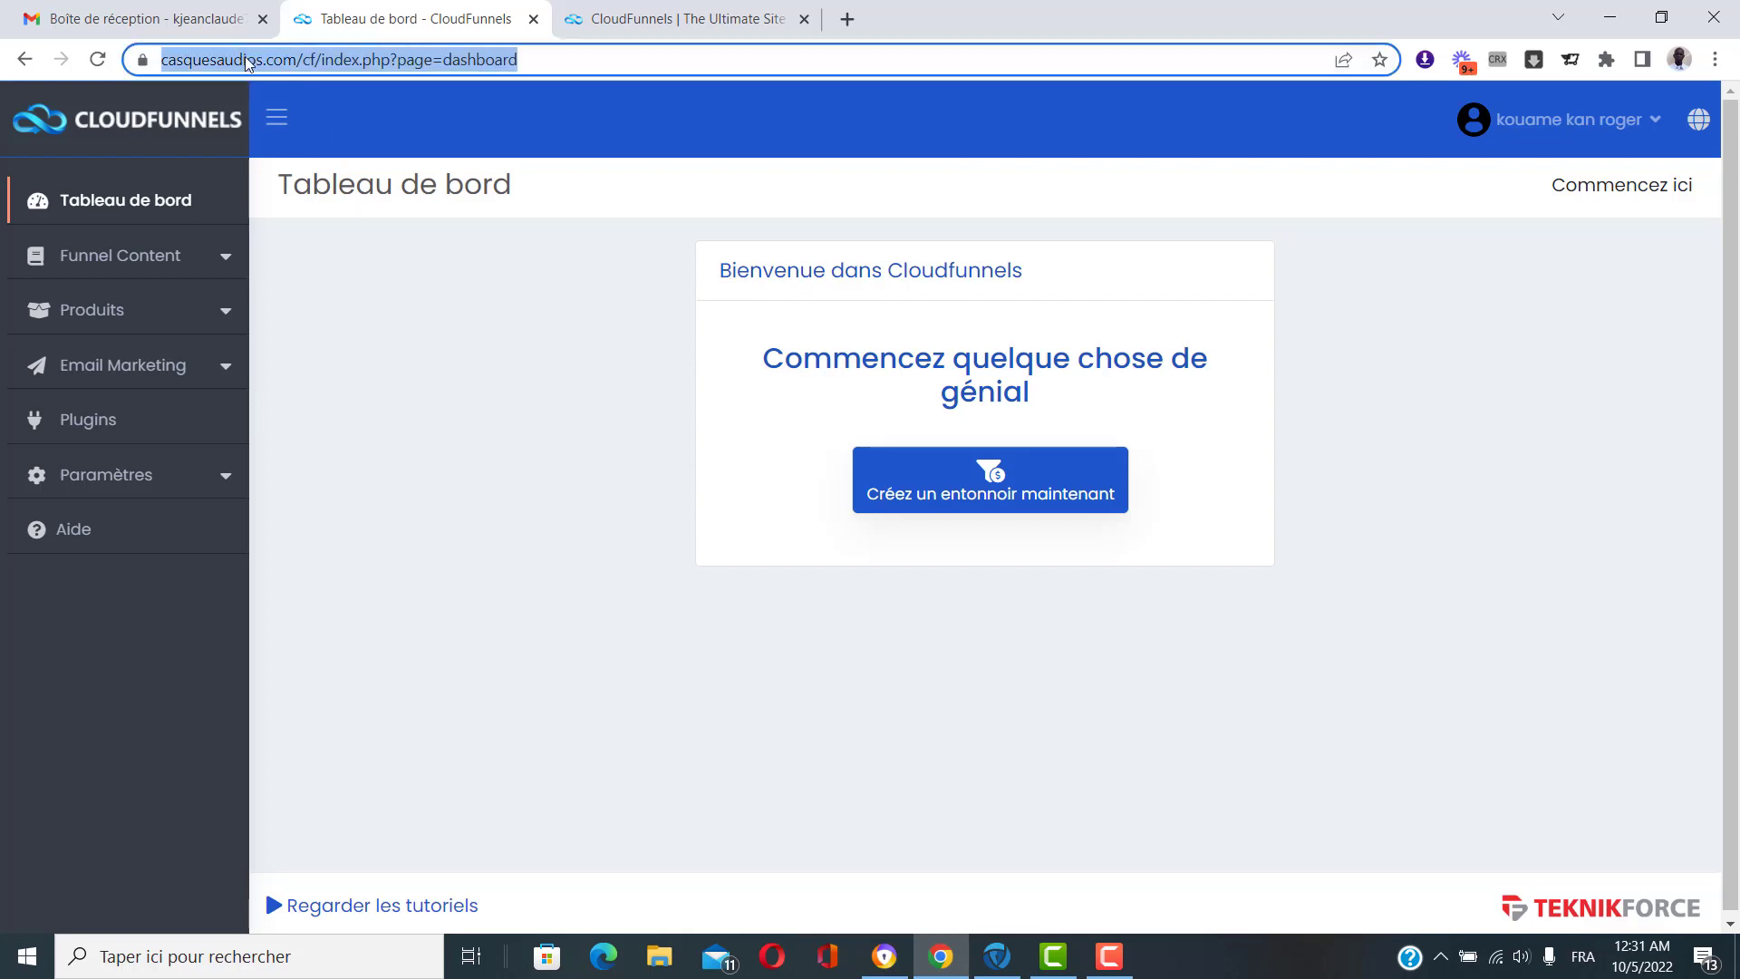
click(244, 60)
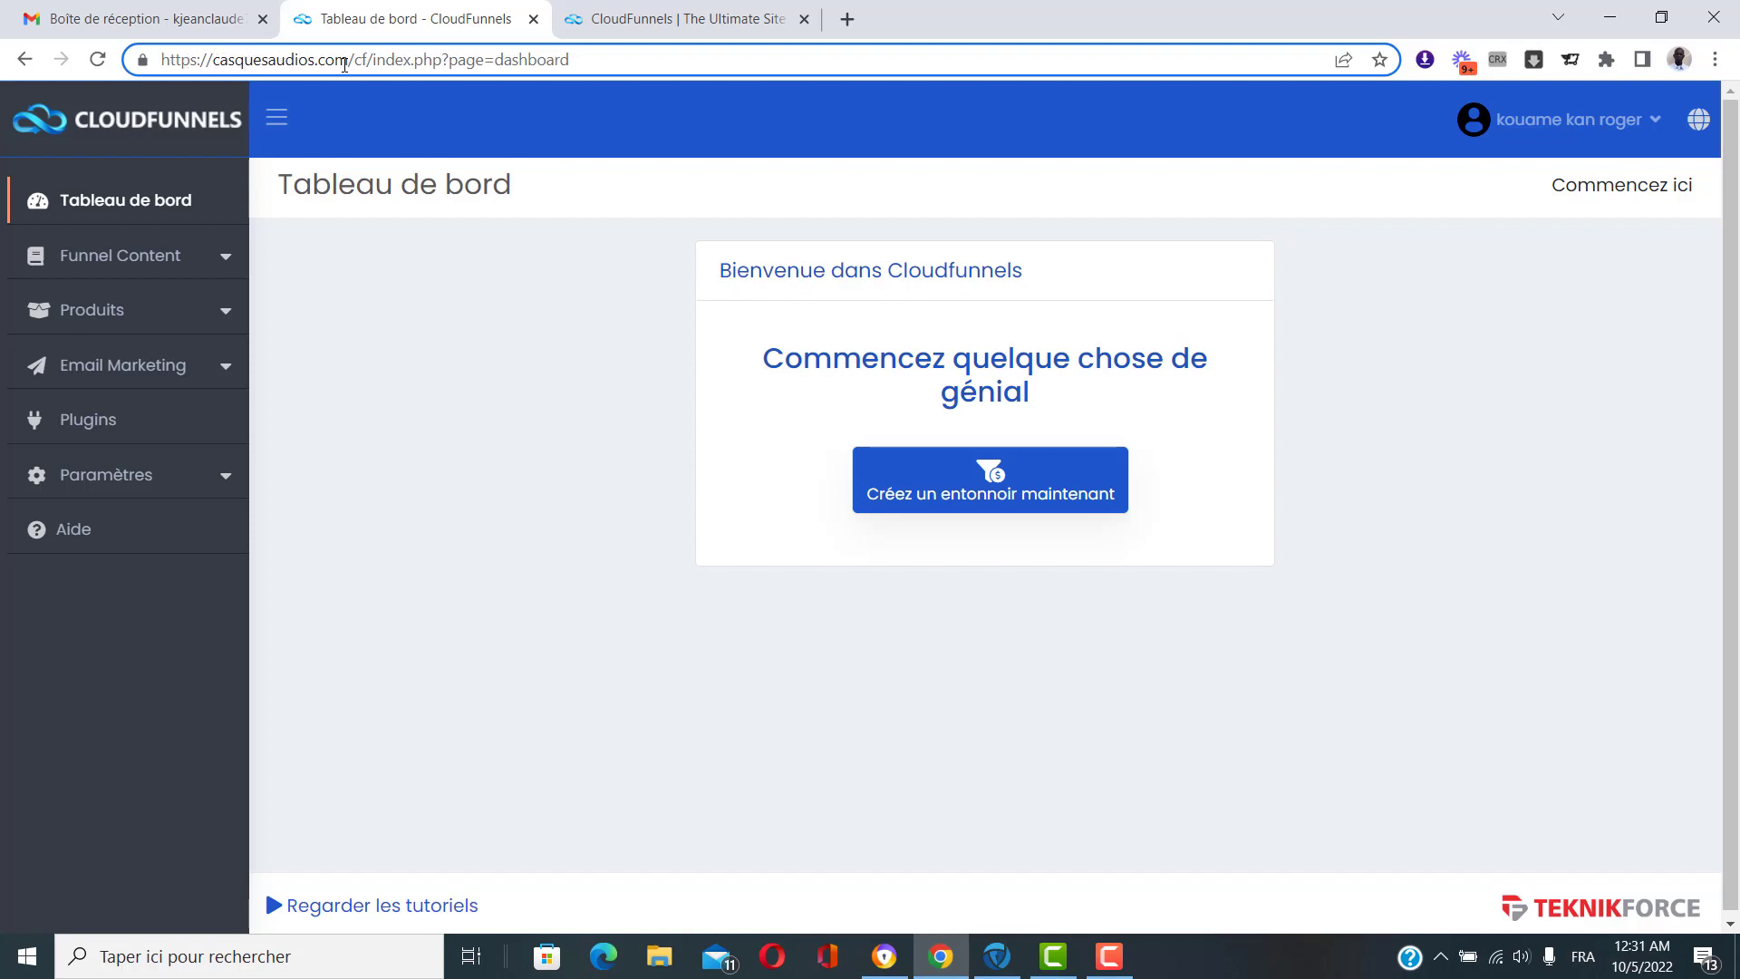
click(495, 409)
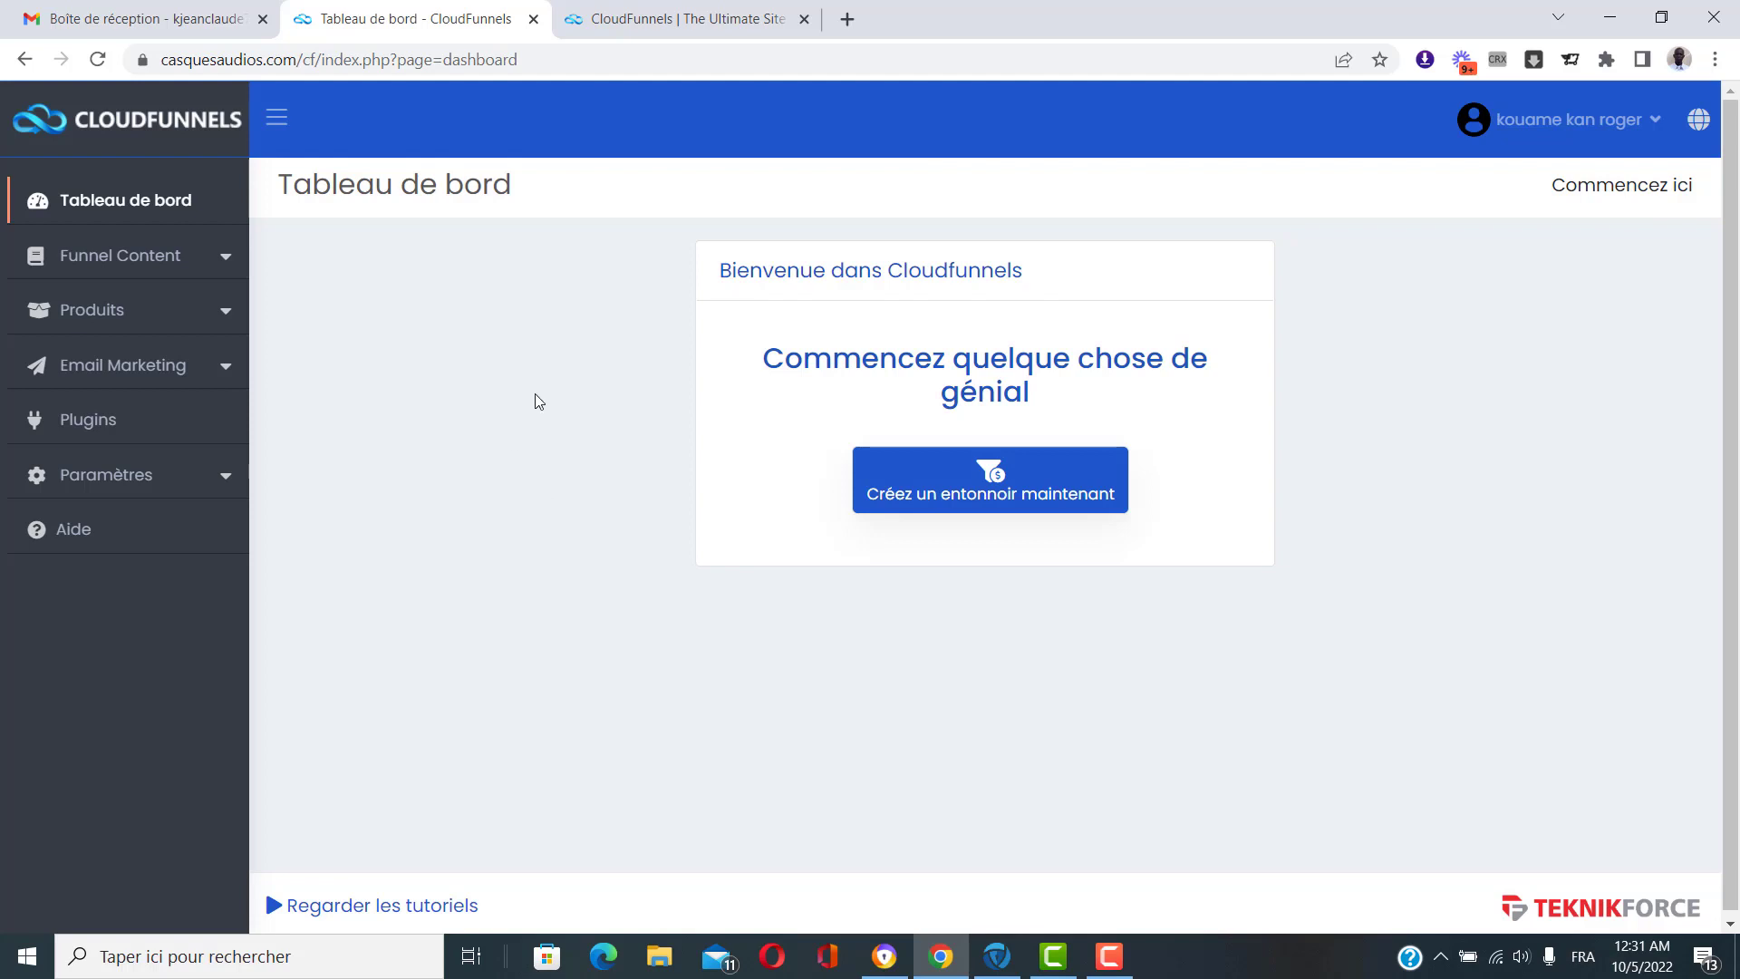
scroll(1490, 645, down, 1)
scroll(1488, 641, up, 1)
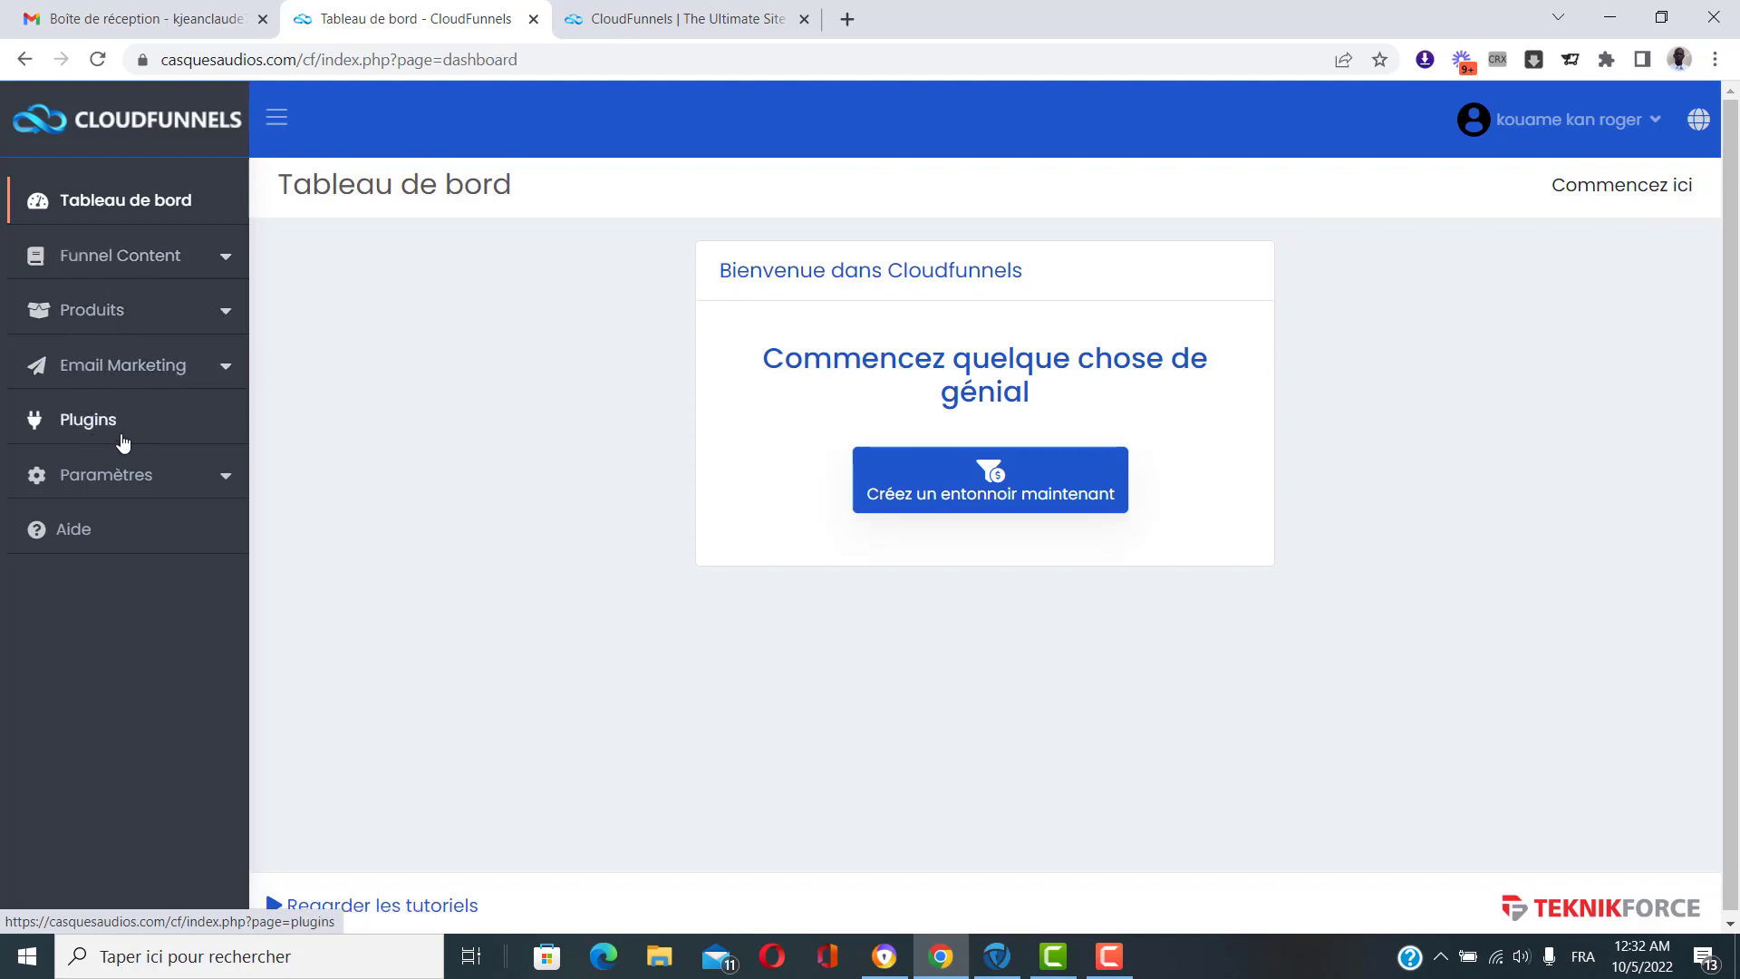
click(169, 263)
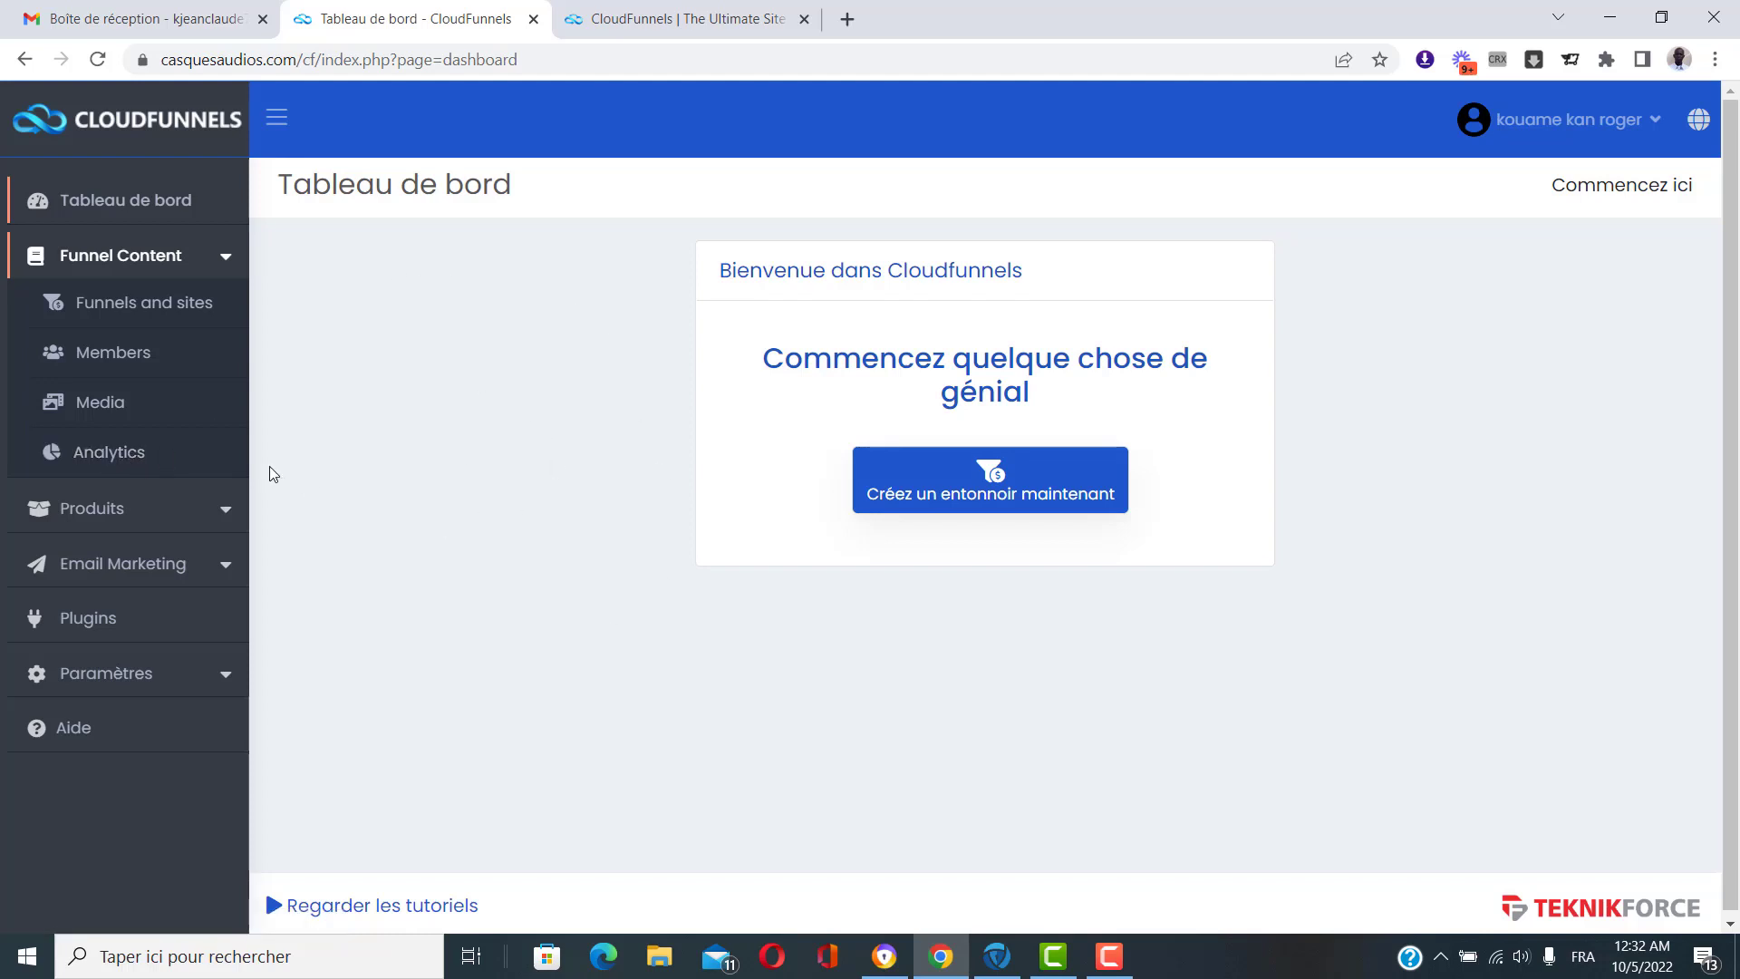
Collapse Funnel Content, expand and collapse the Produits section, and go to the Plugins page.
click(226, 261)
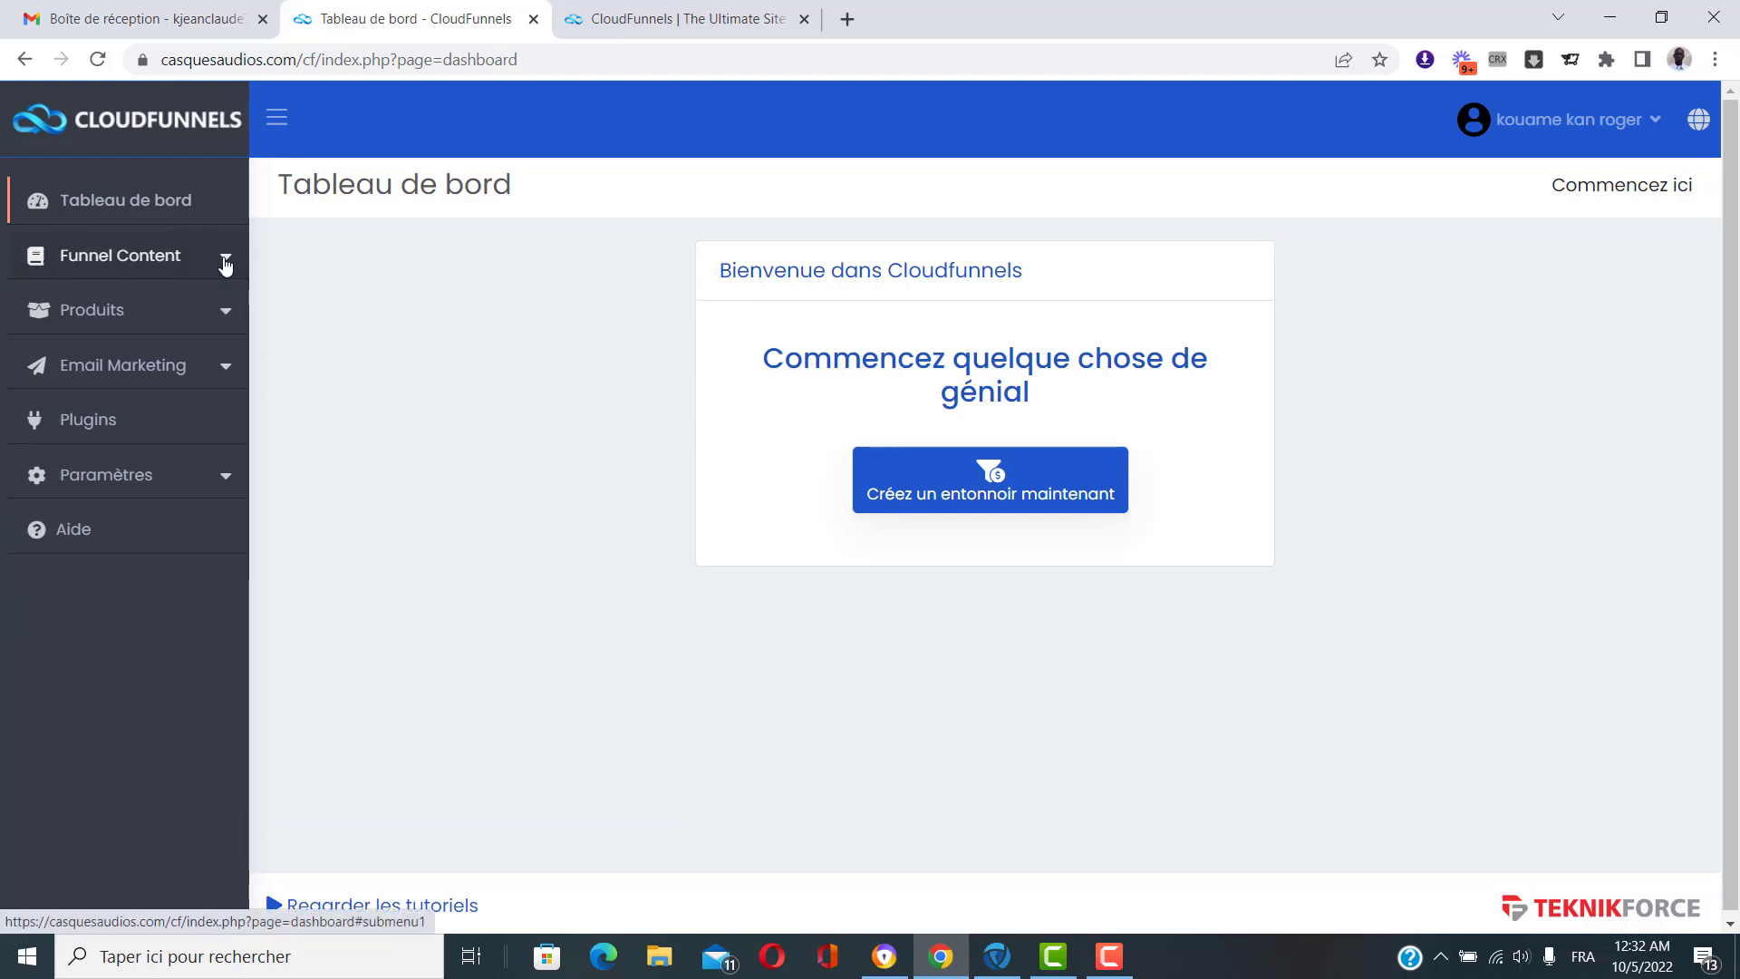
click(206, 318)
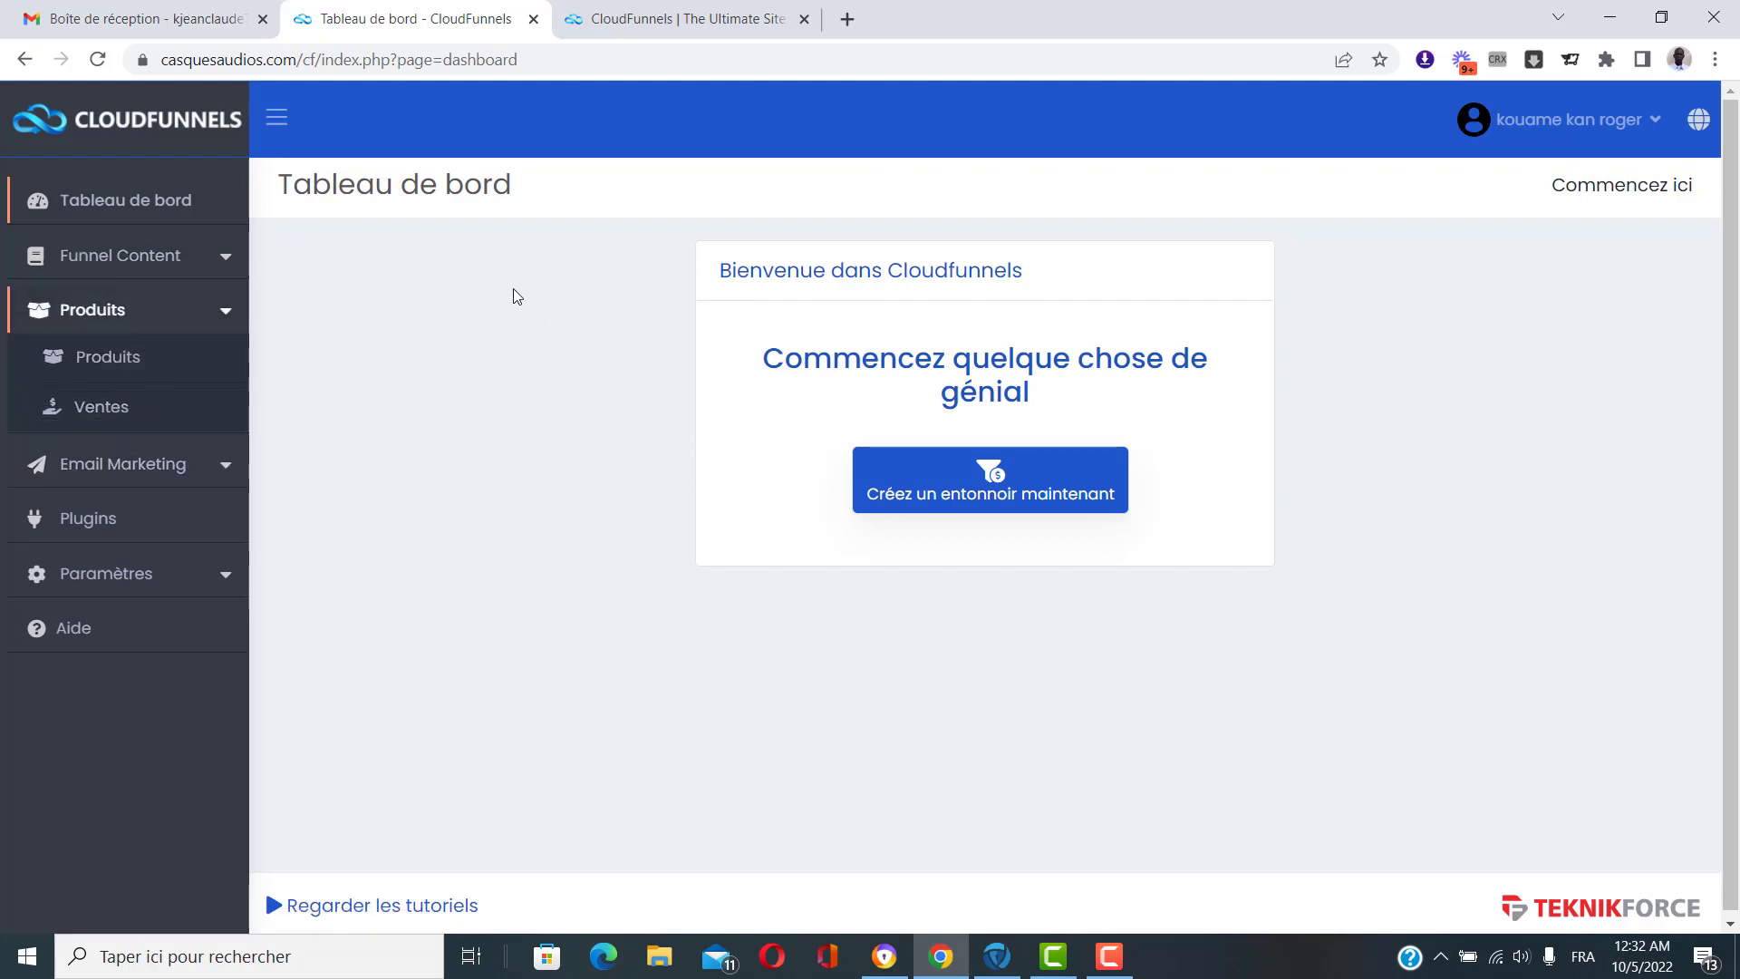
click(159, 316)
click(168, 326)
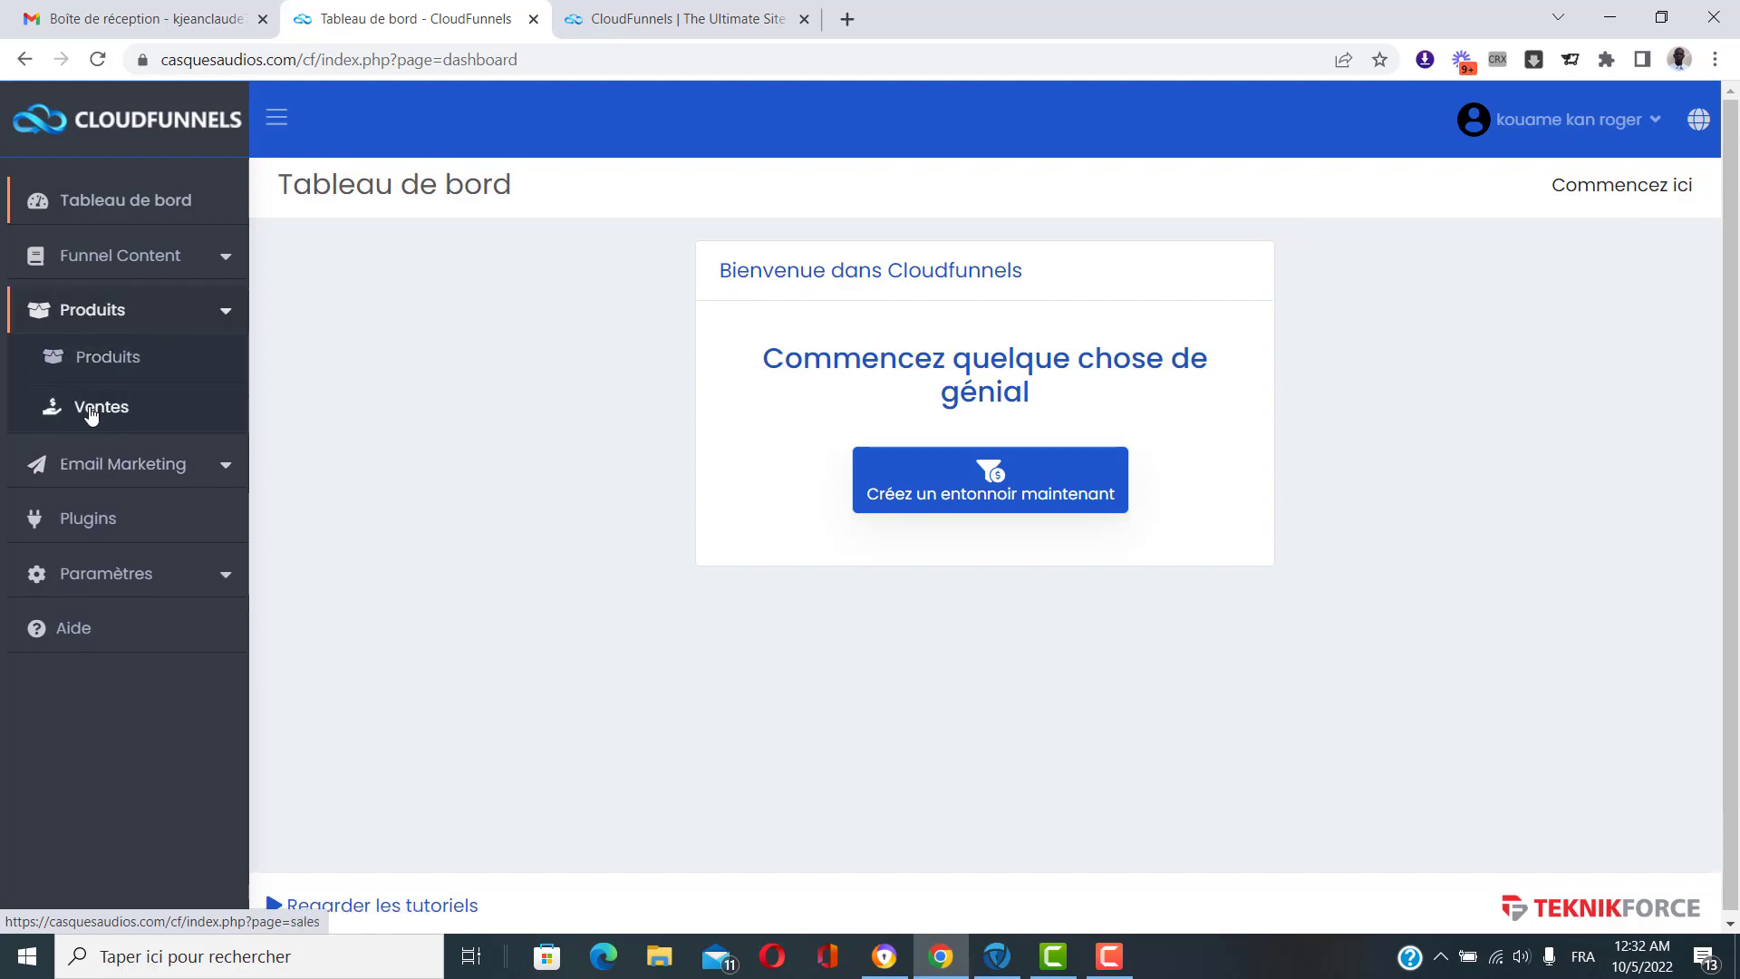
click(135, 315)
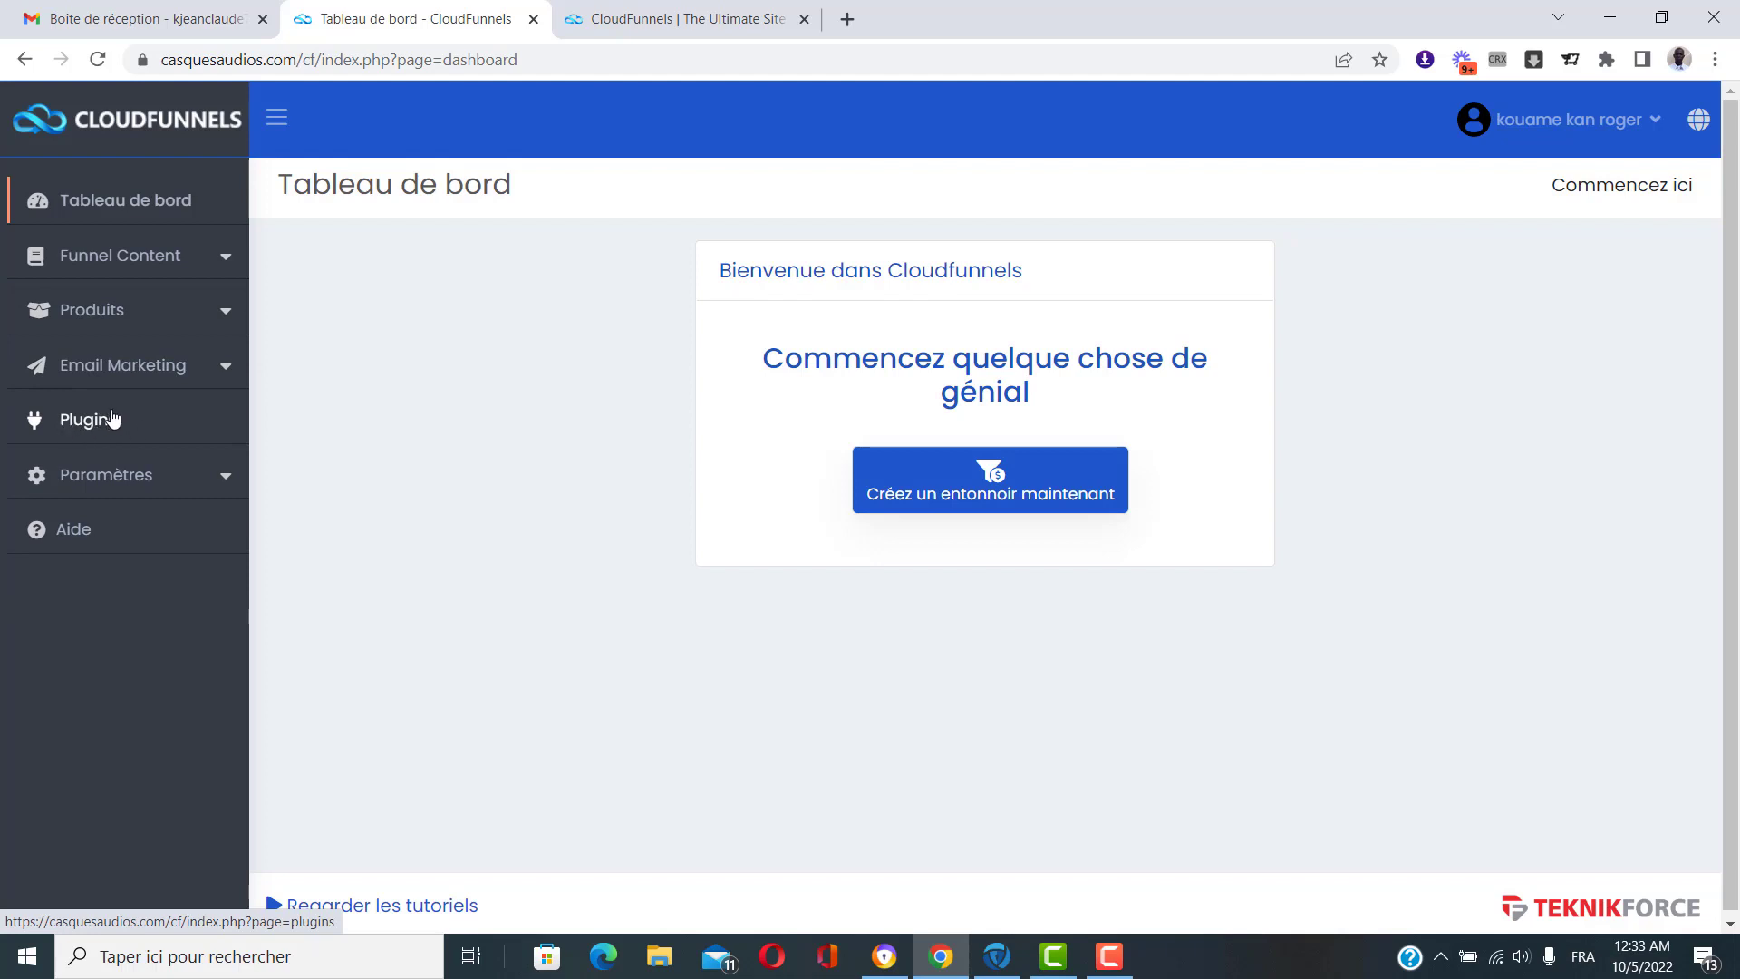
click(97, 424)
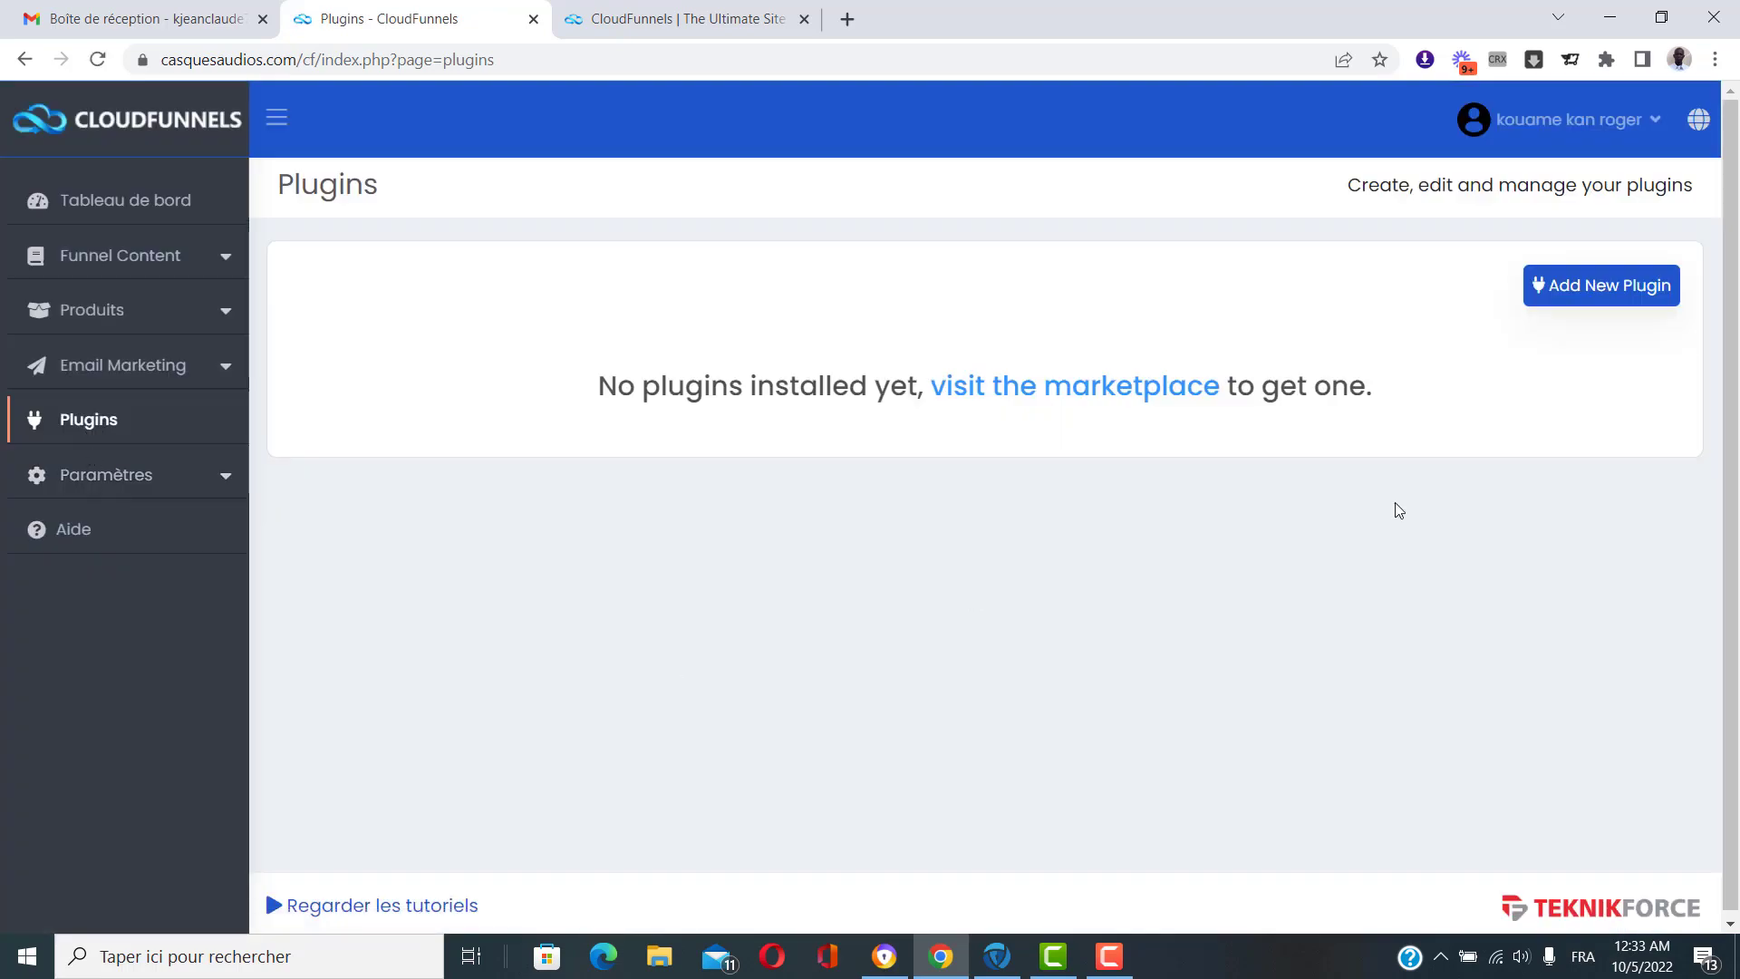
Follow the 'visit the marketplace' link to open the plugin Marketplace in a new tab.
click(1097, 398)
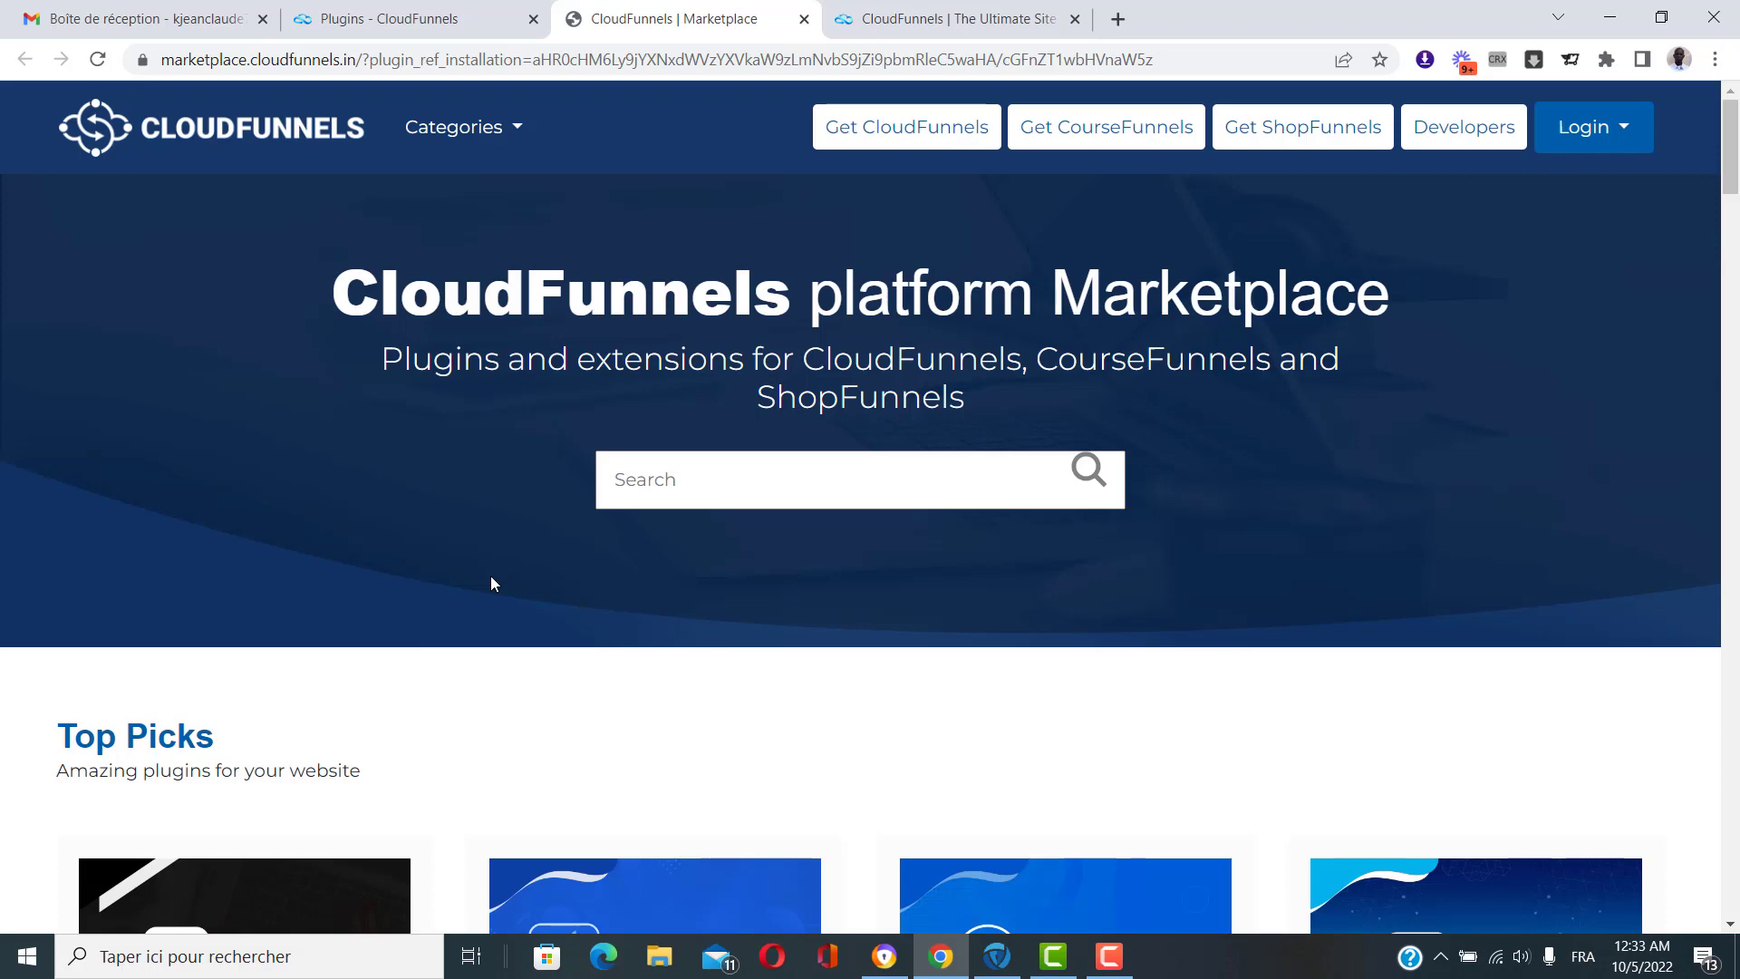
Filter the Marketplace to the Payment Method category and browse its plugins.
click(516, 127)
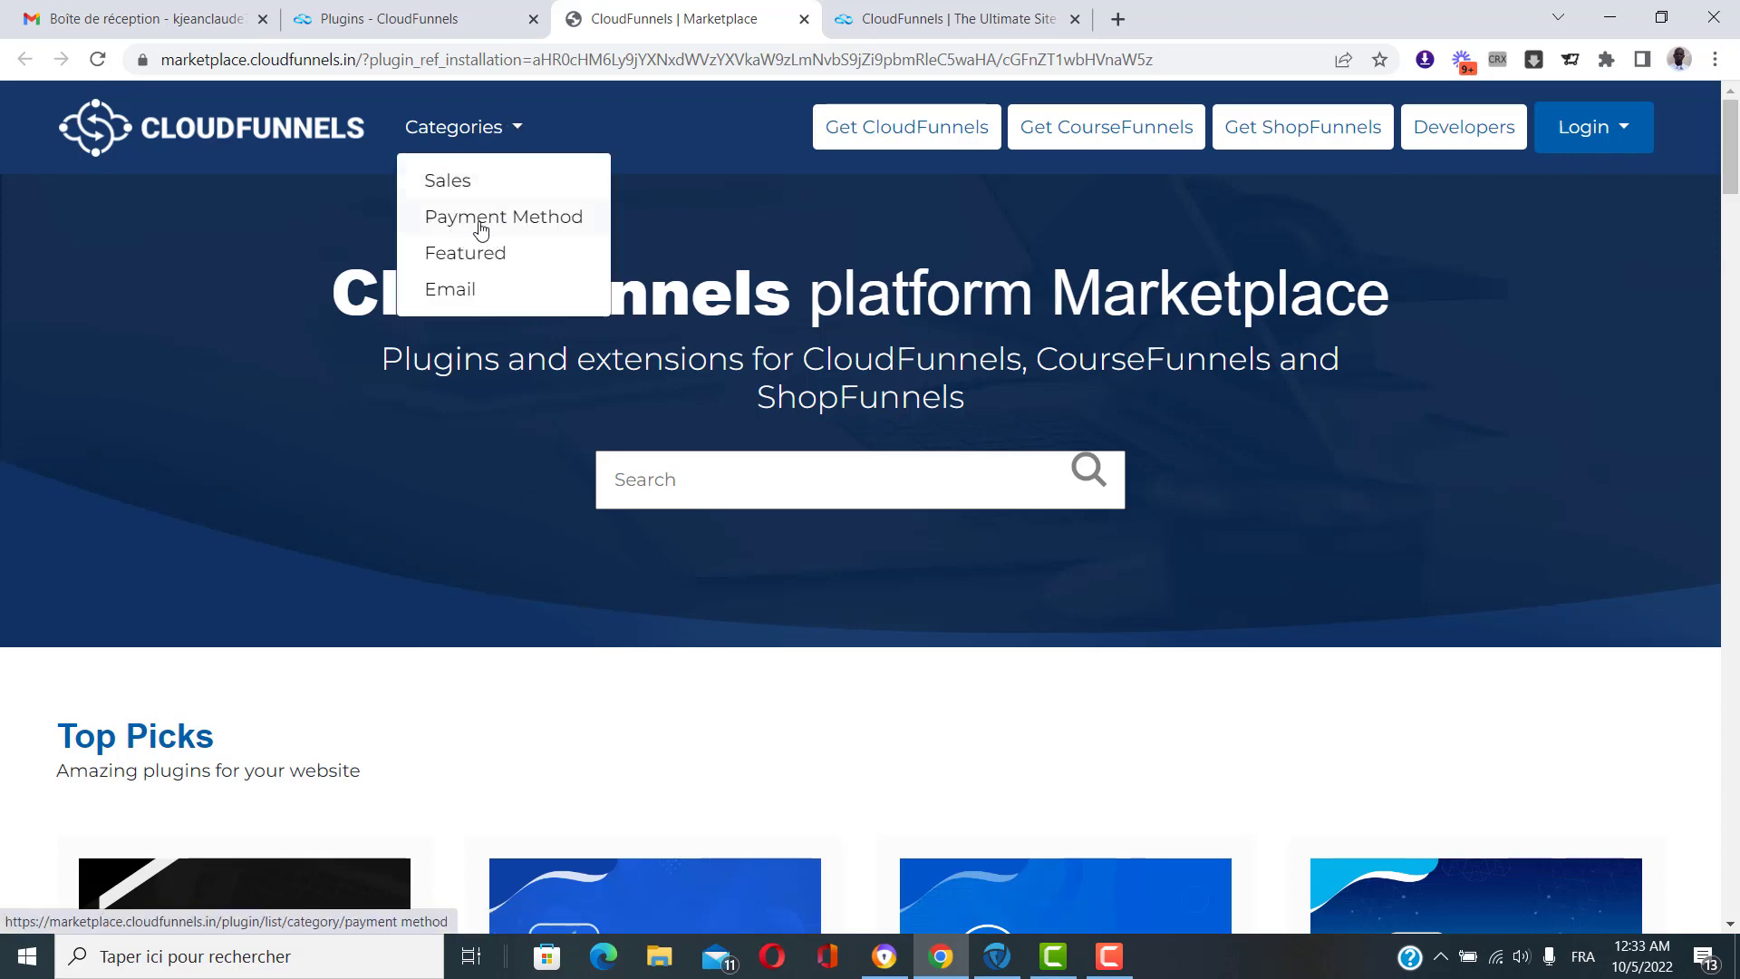
click(513, 219)
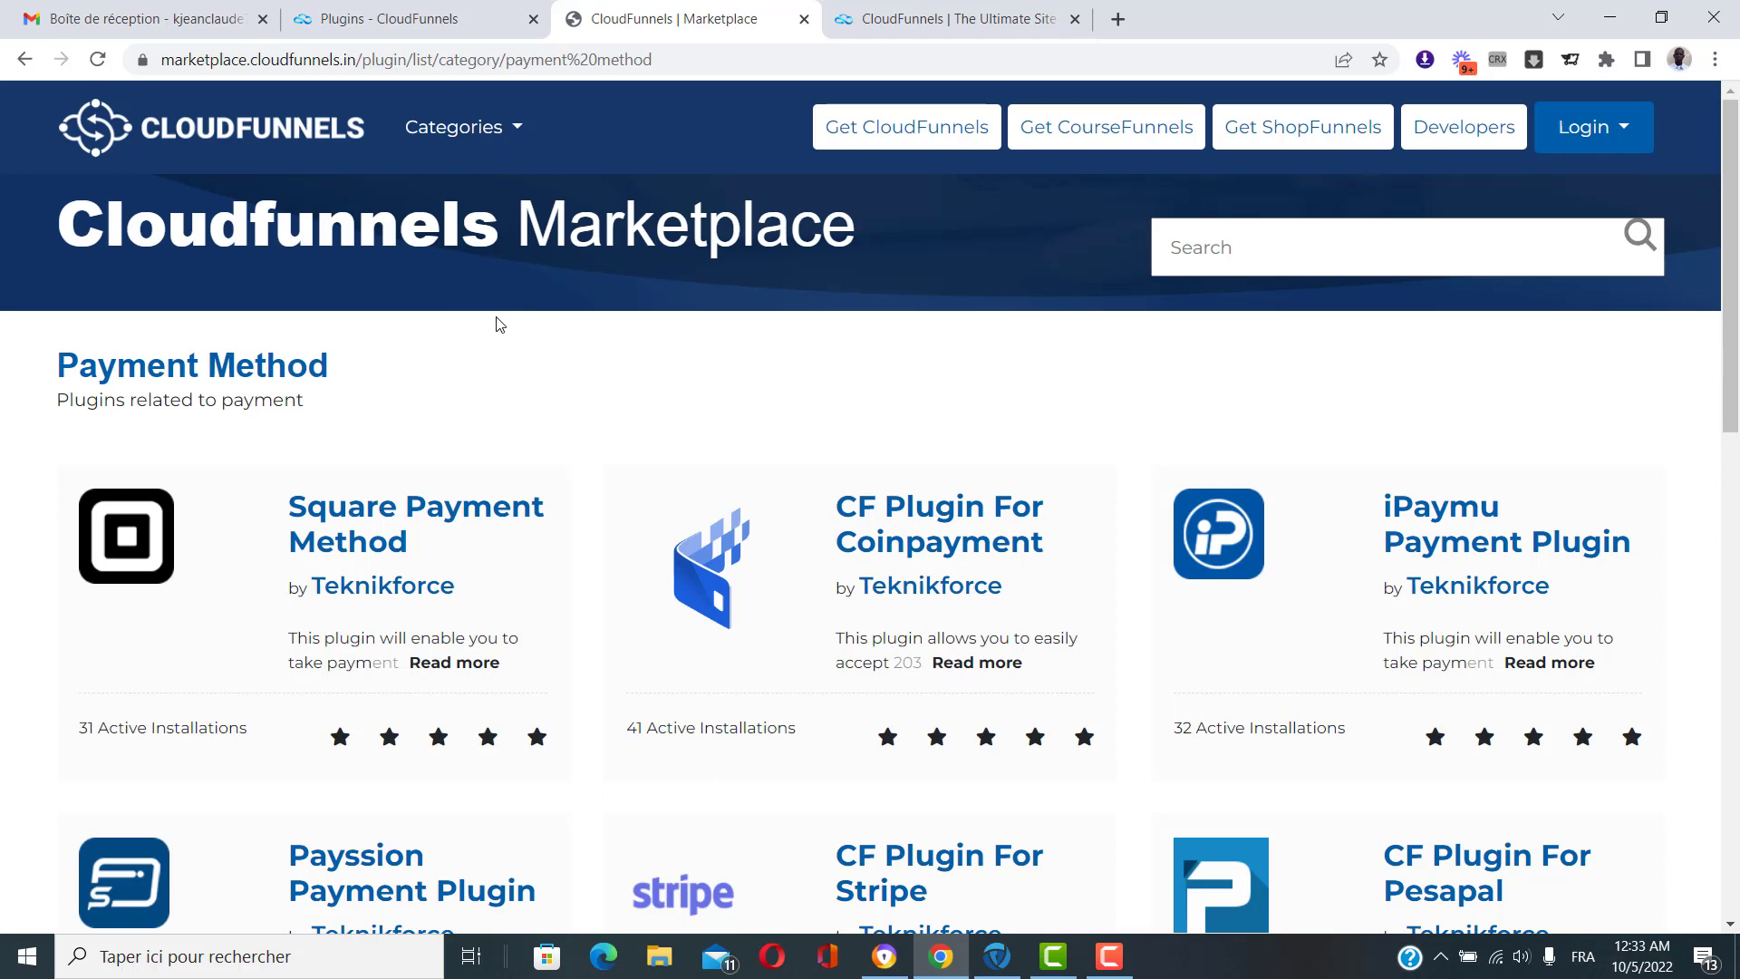
scroll(530, 439, down, 1)
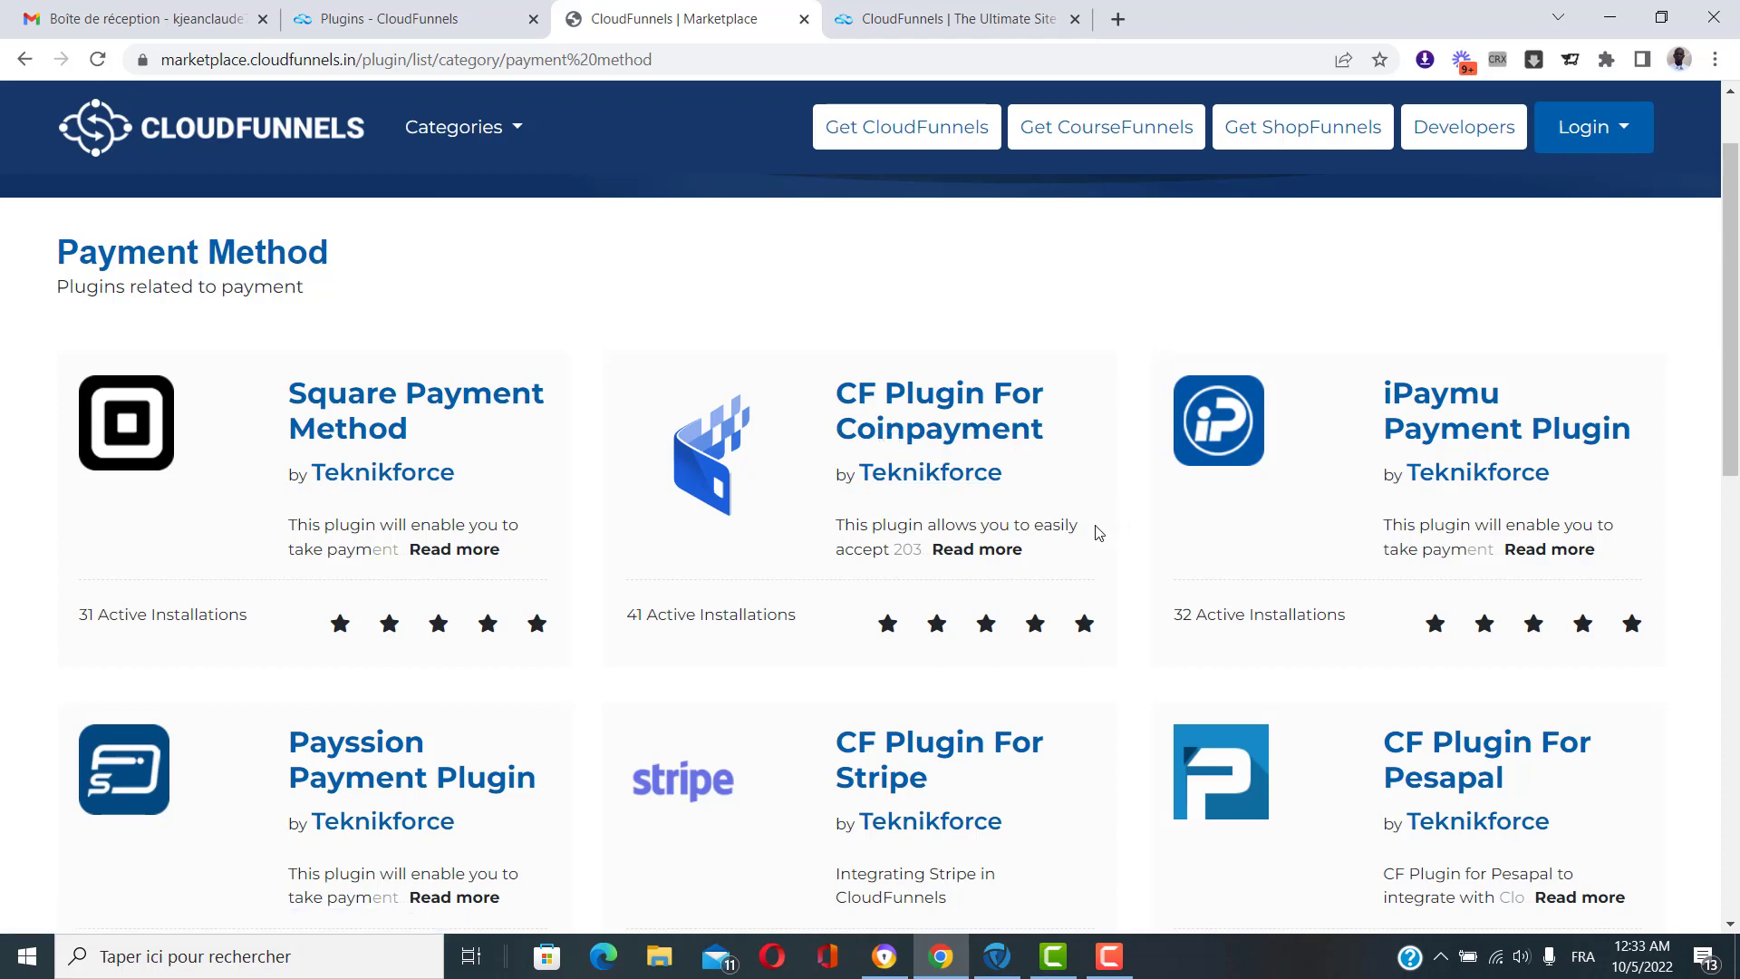
scroll(997, 489, down, 2)
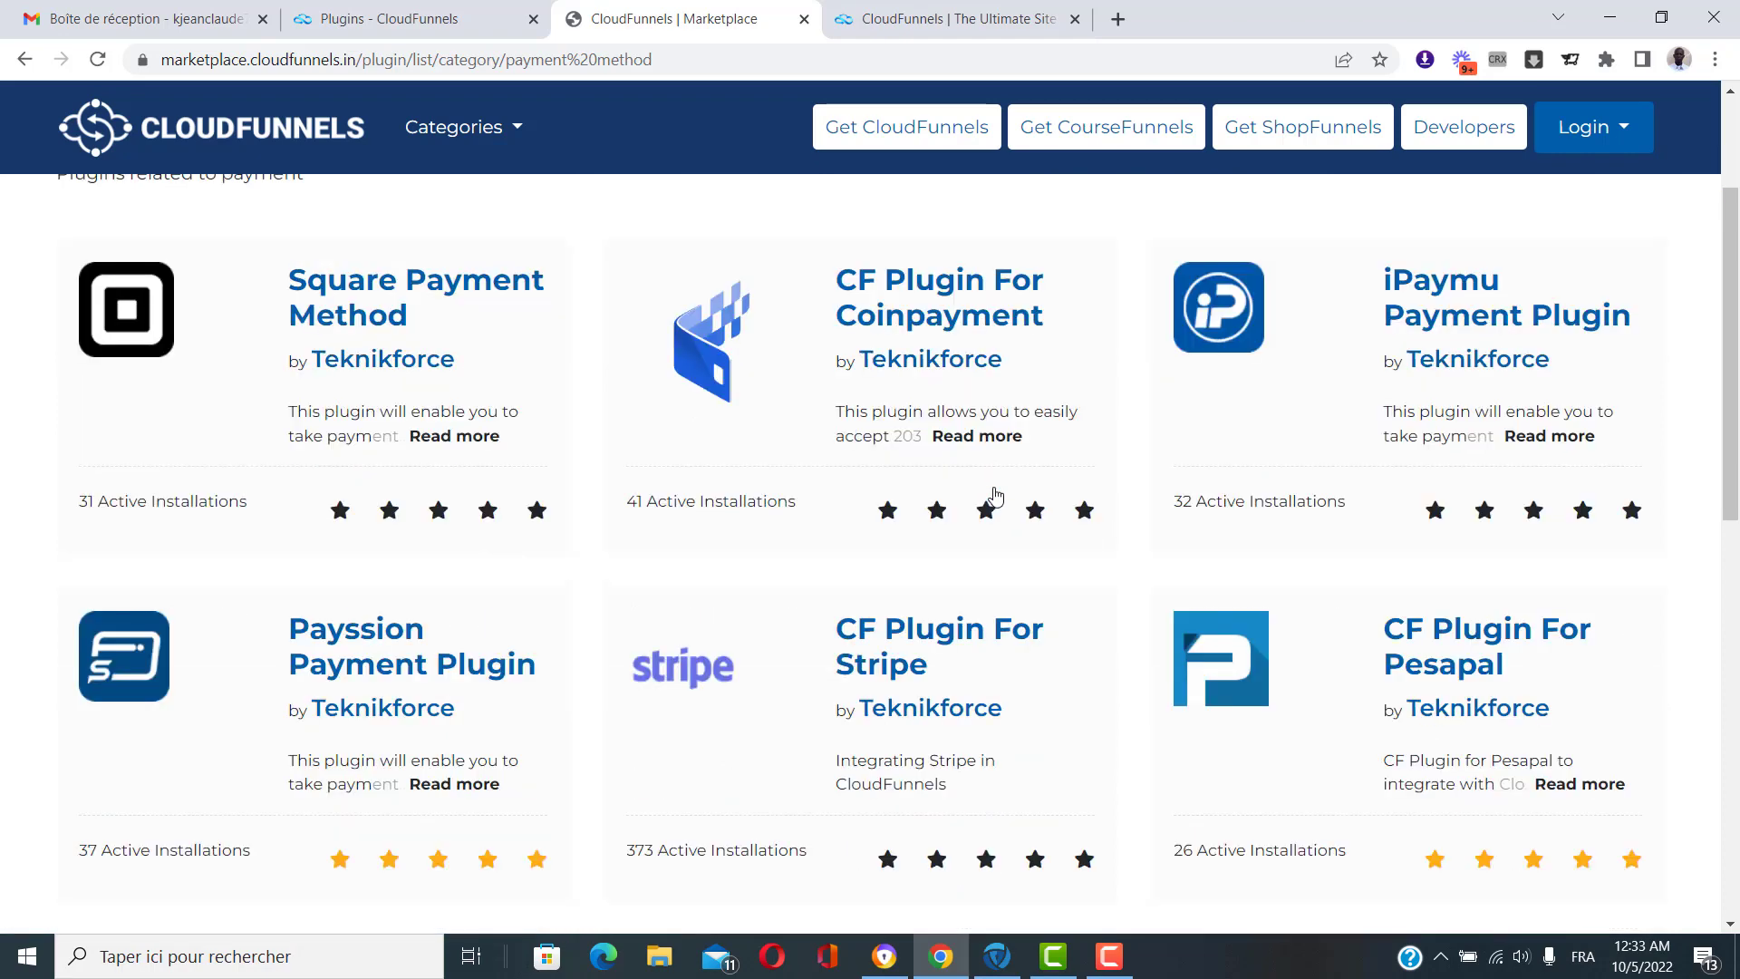
scroll(997, 496, up, 2)
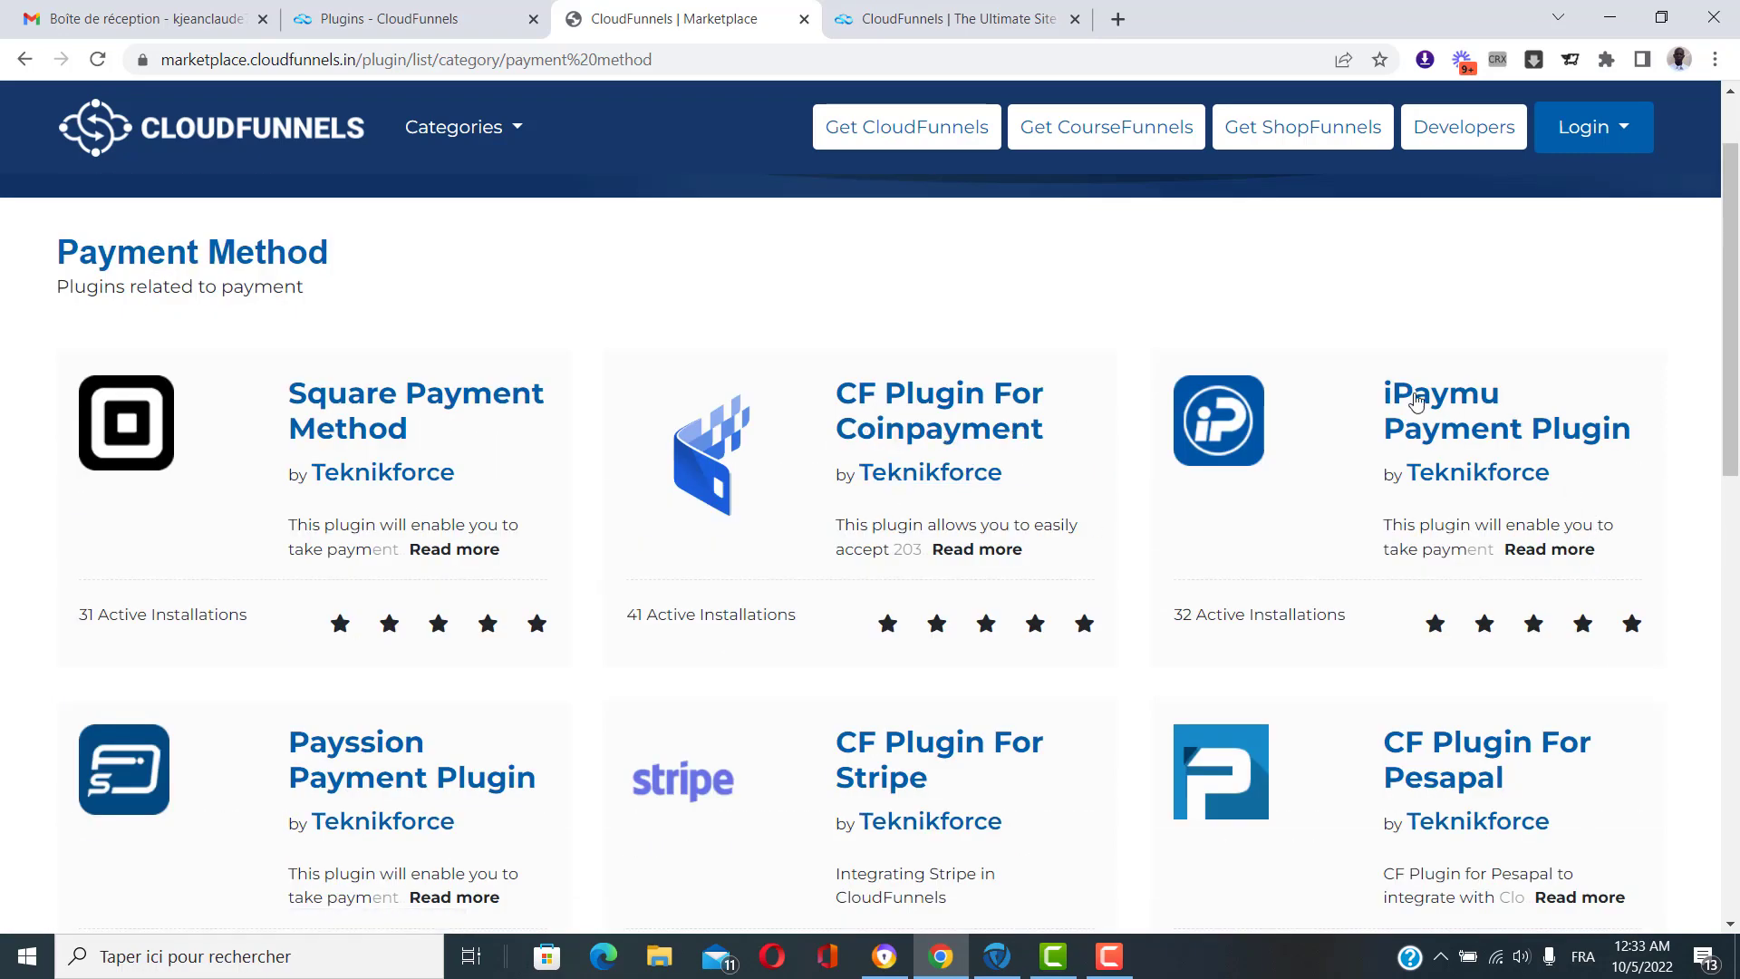
scroll(1529, 441, down, 2)
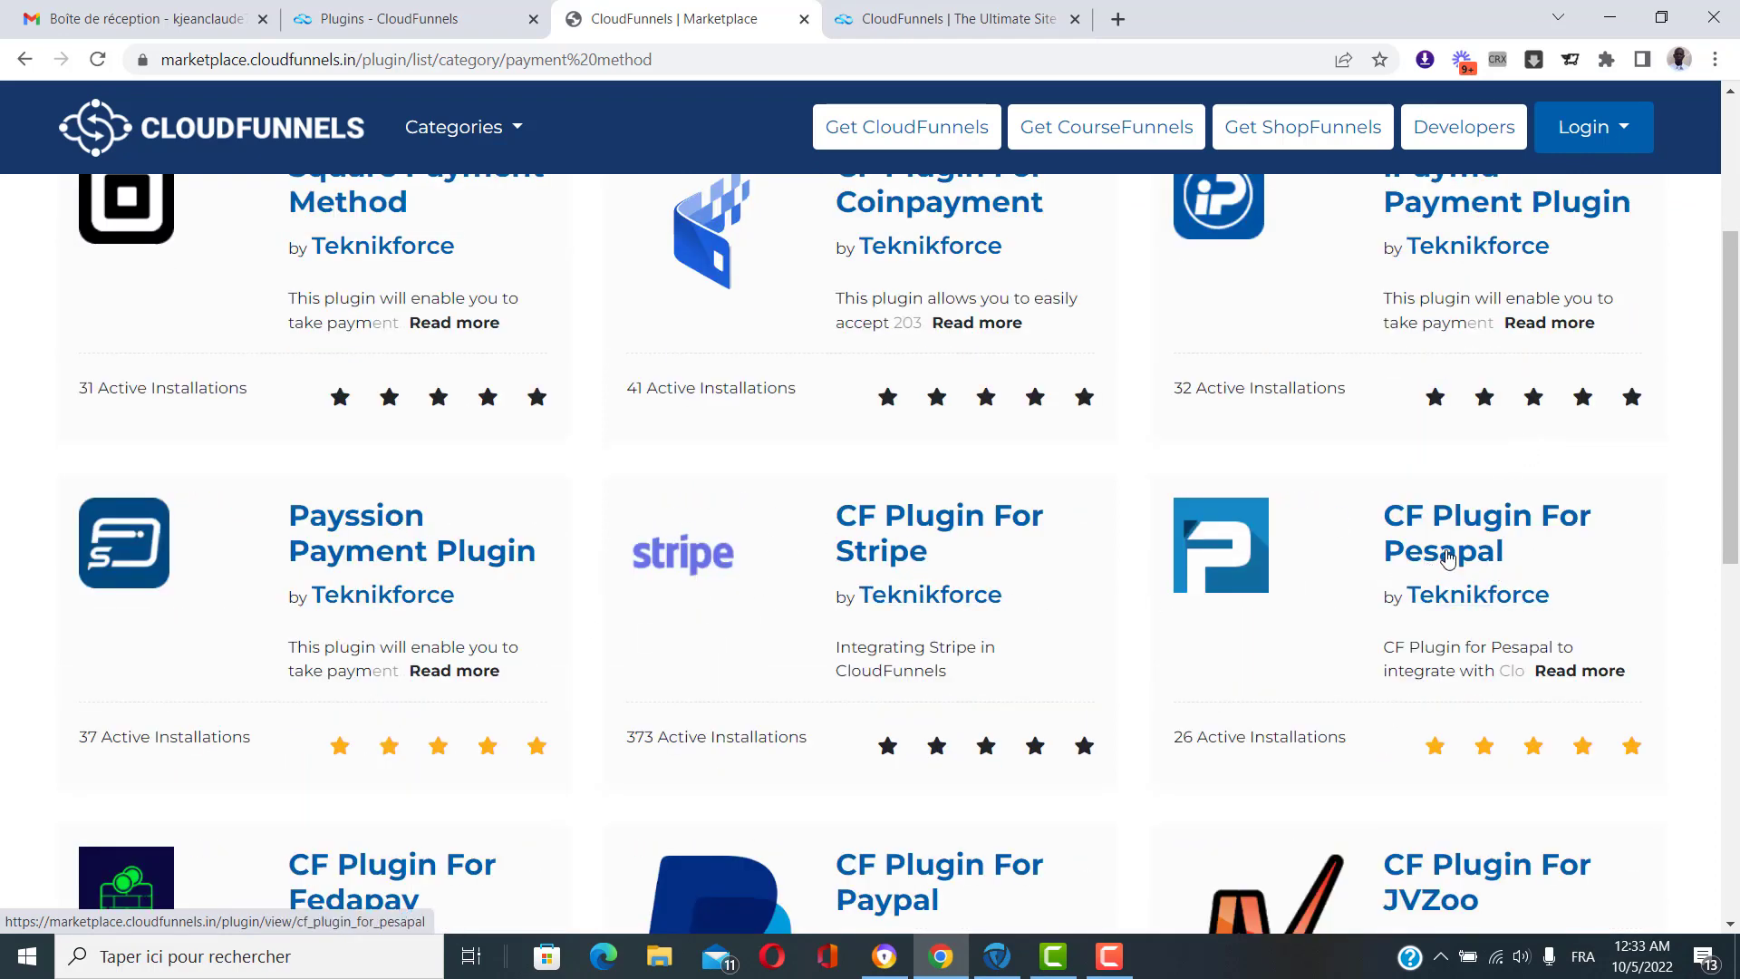
scroll(1450, 560, down, 3)
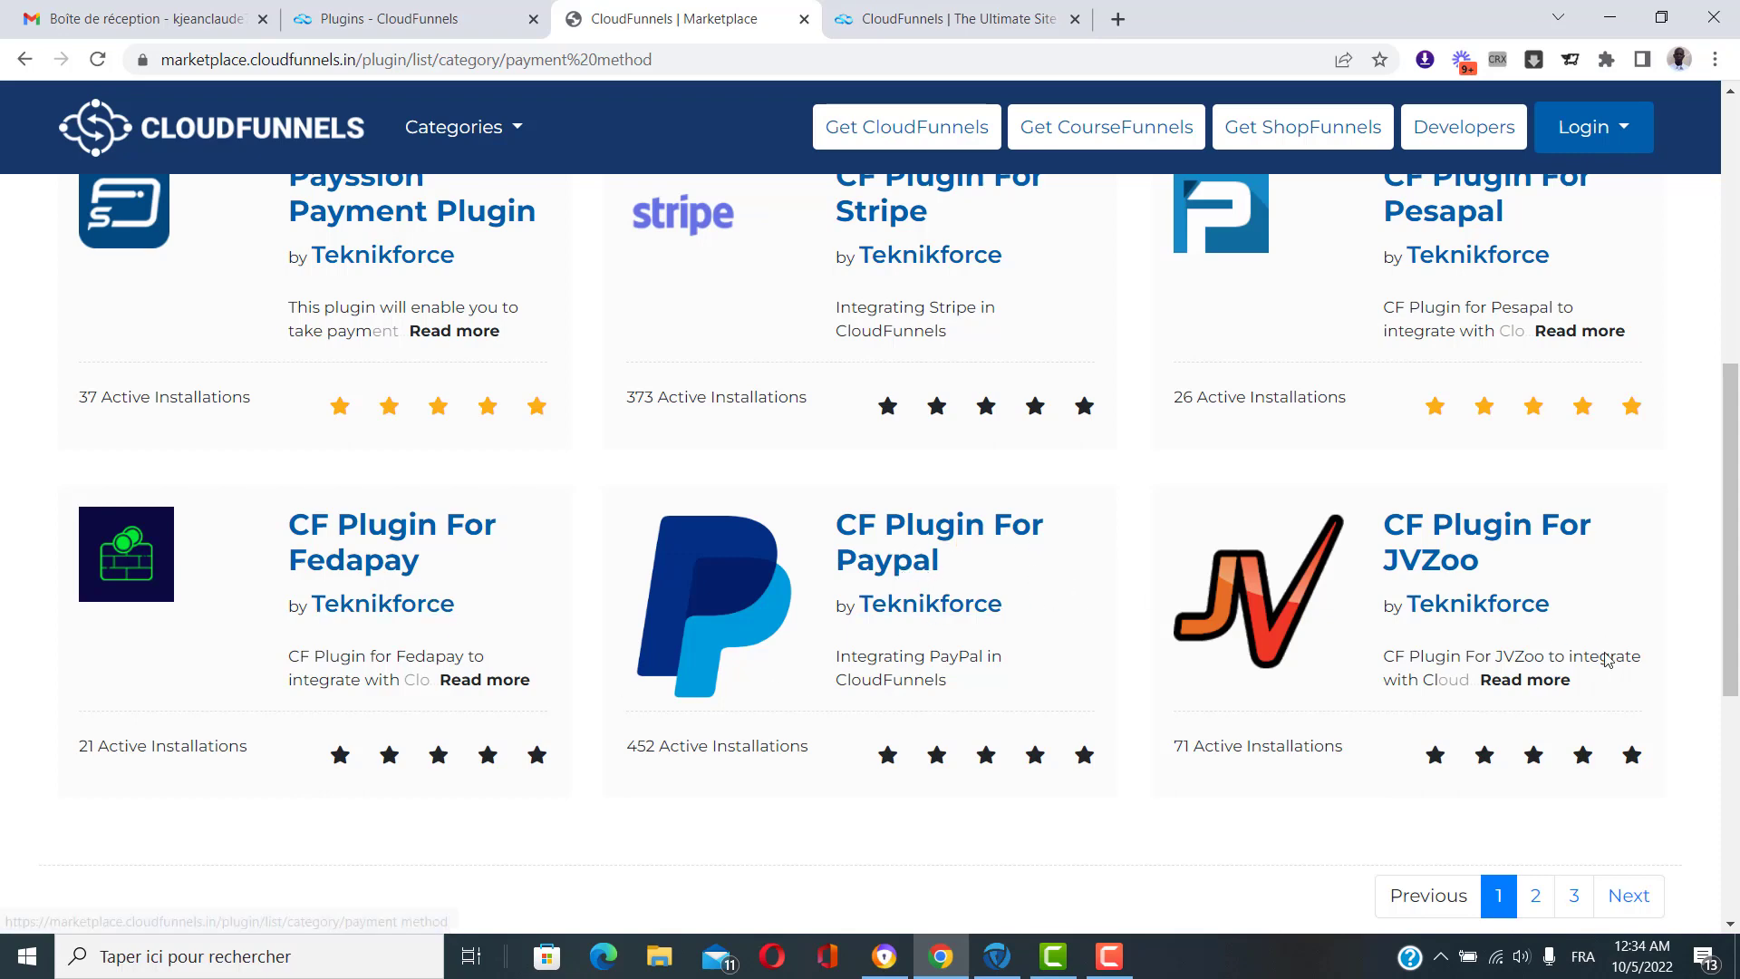
scroll(1610, 659, down, 1)
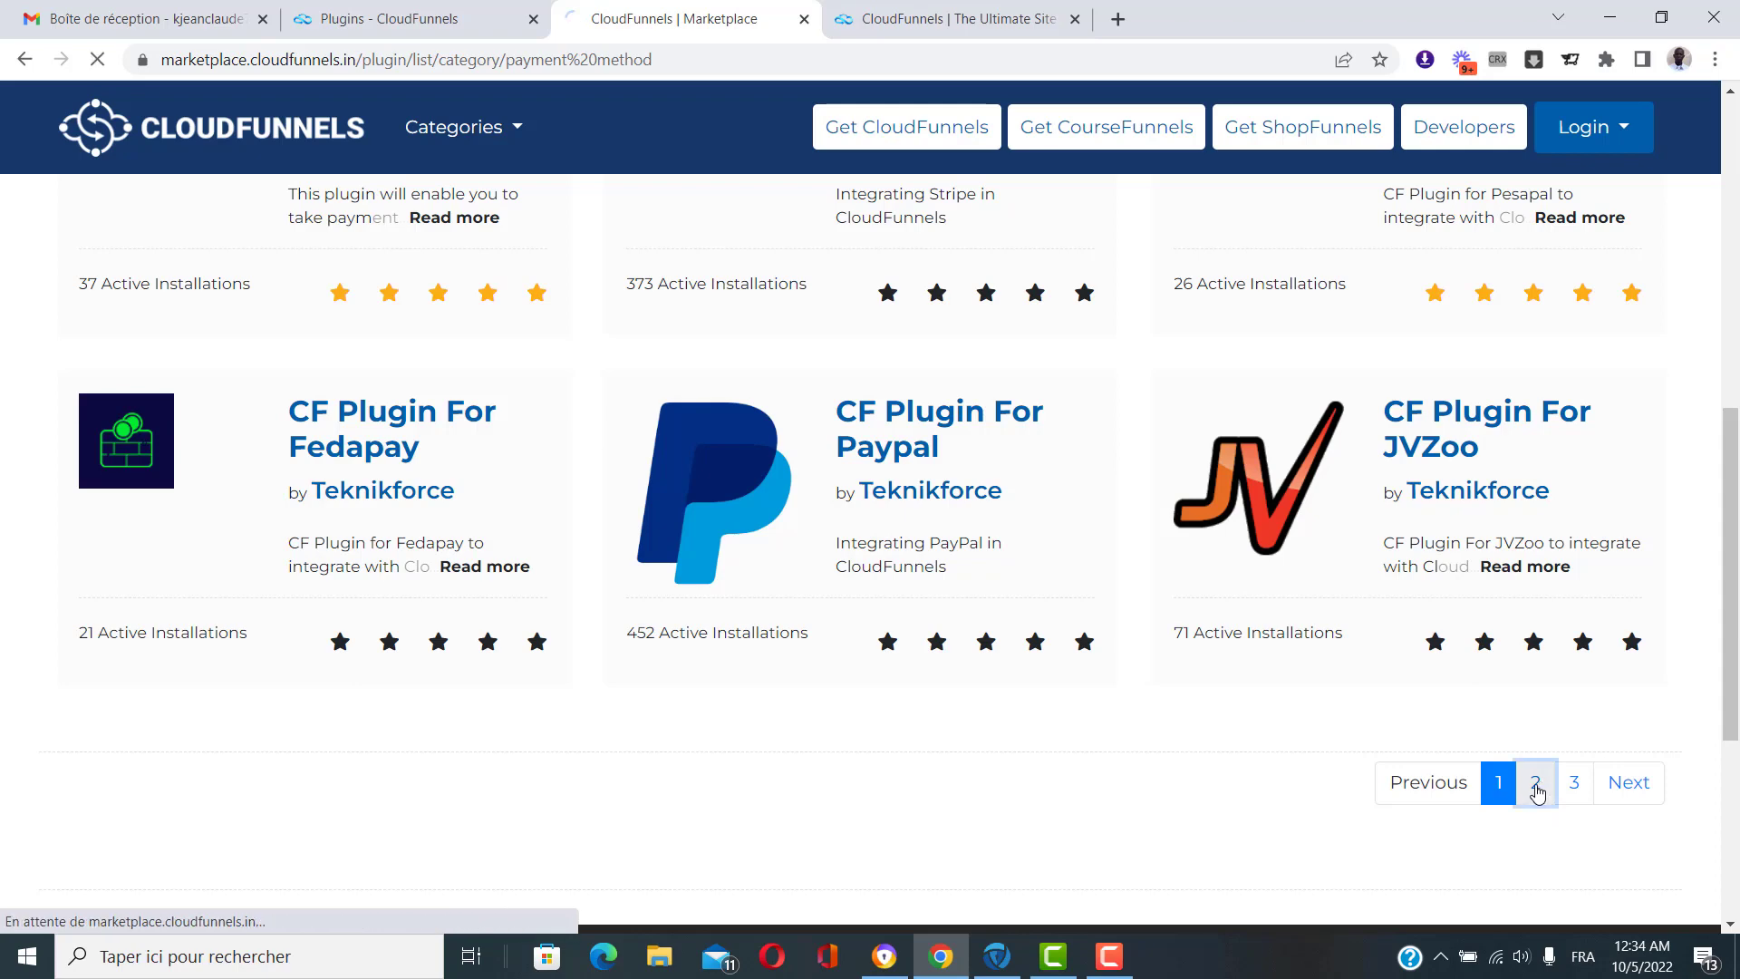
Browse page 2 of Payment Method plugins (Warriorplus, FlutterWave, ClickBank) and reopen Categories.
click(1537, 791)
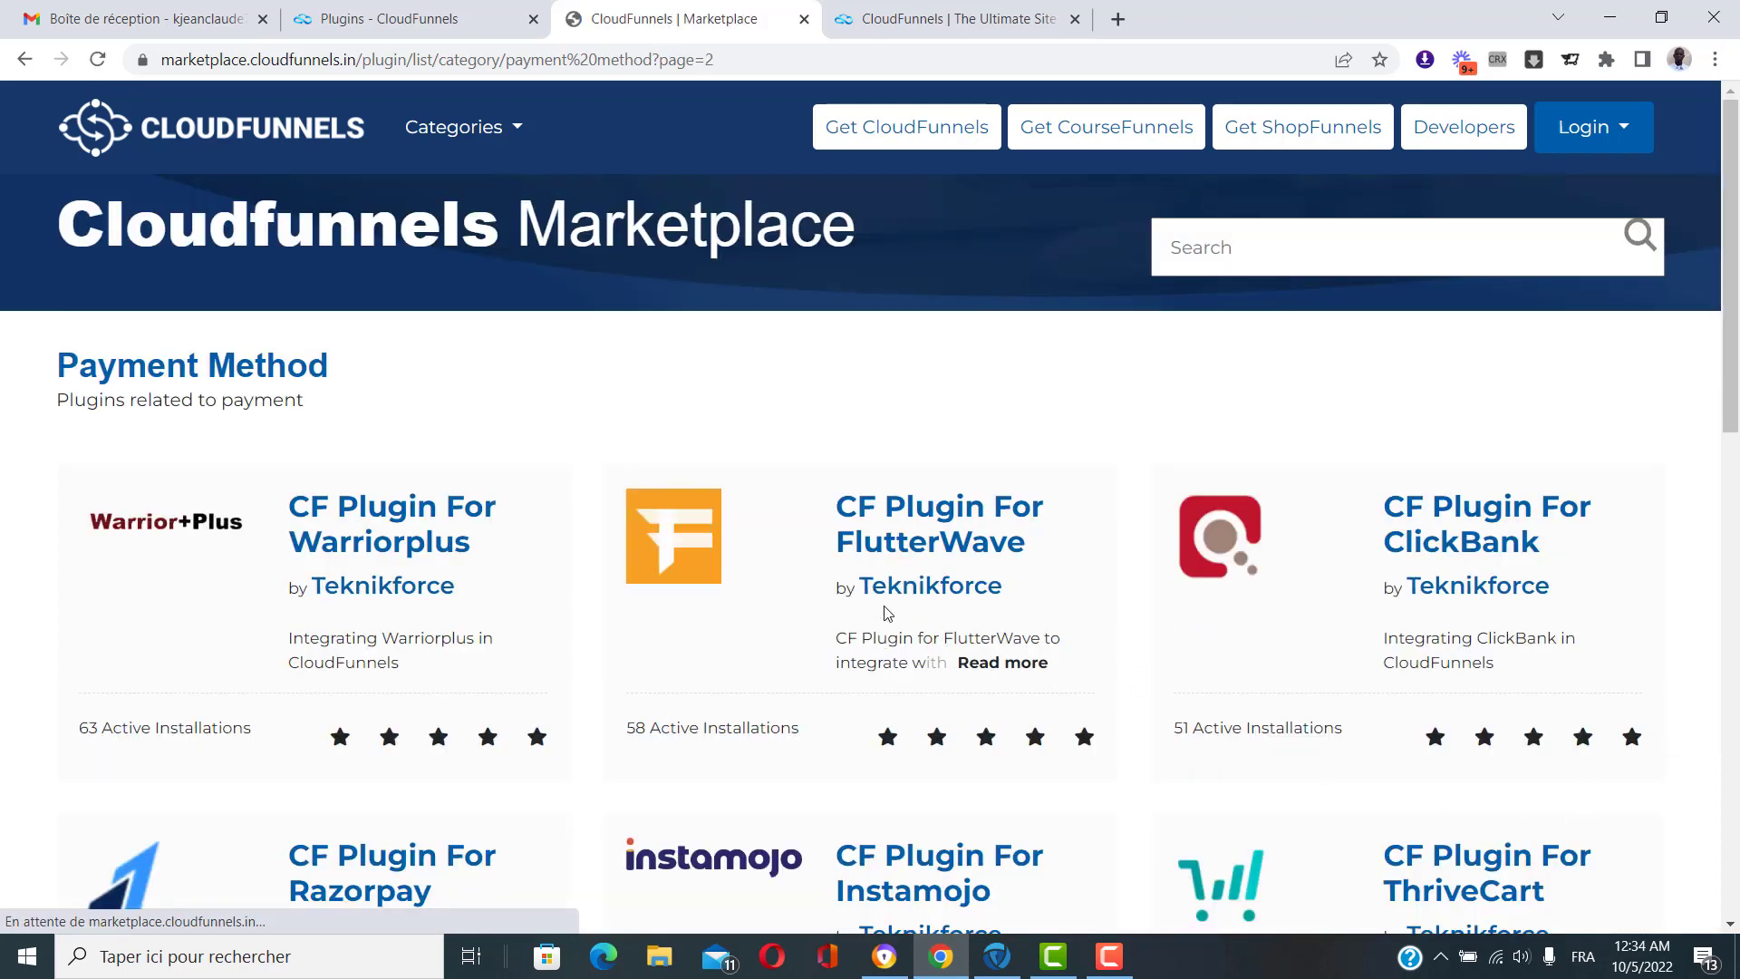
scroll(834, 607, down, 4)
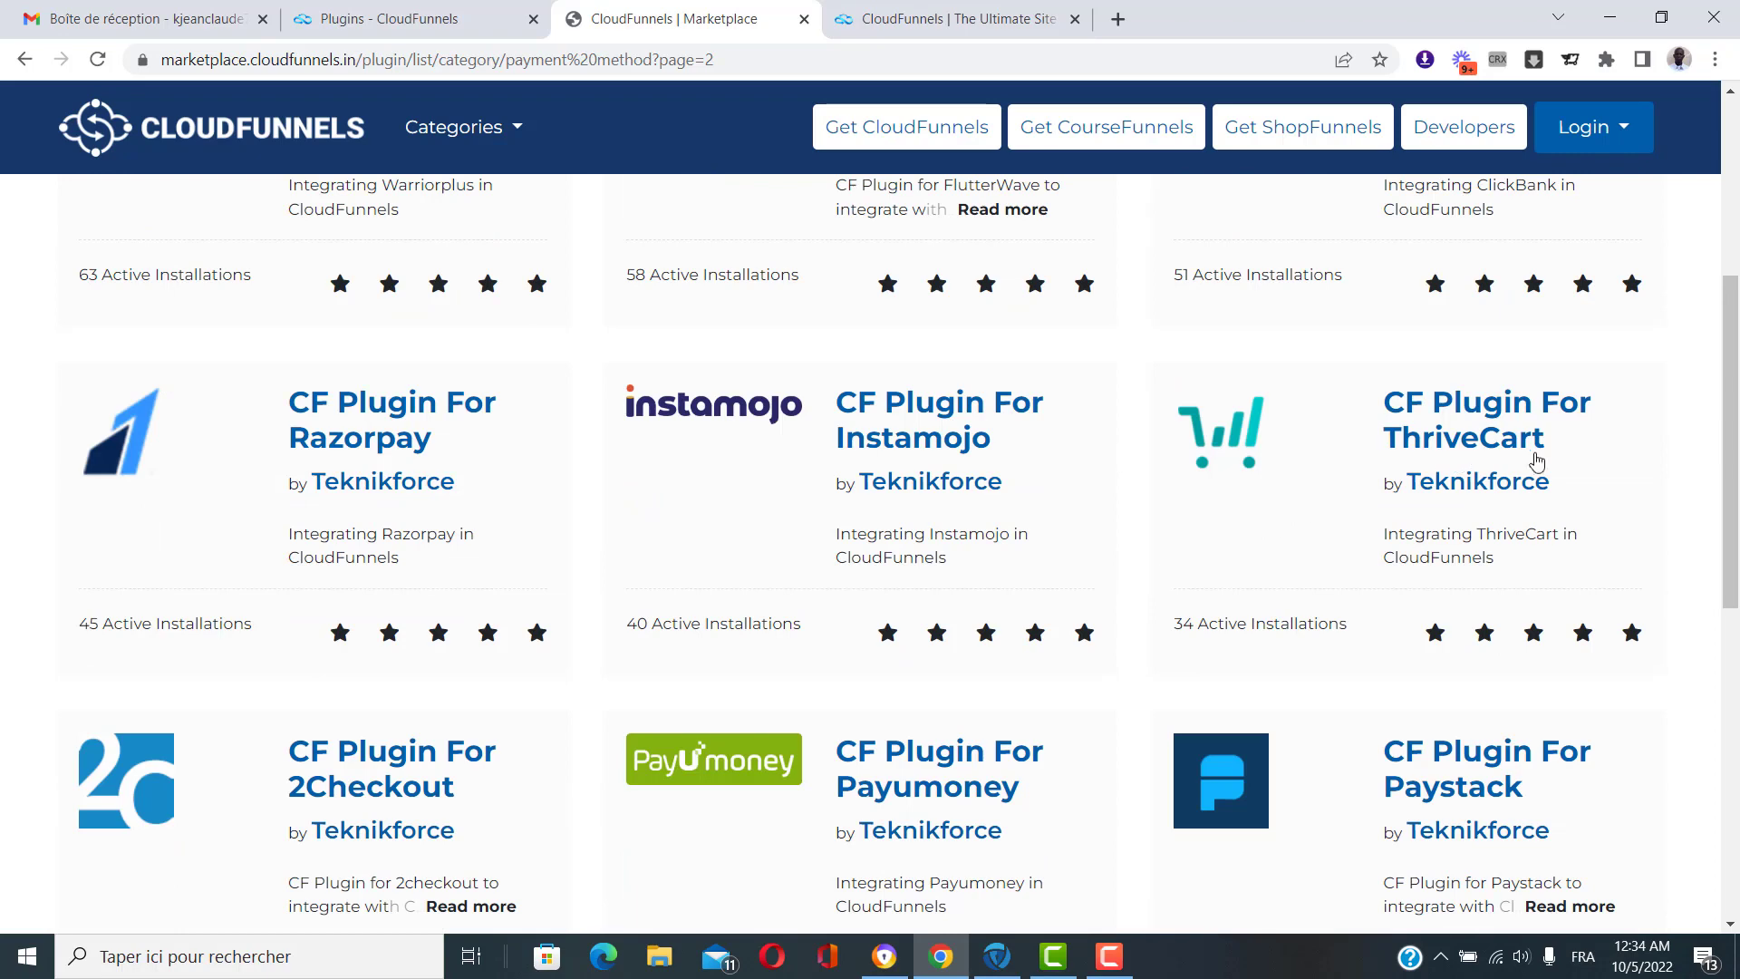
scroll(496, 499, down, 1)
scroll(402, 359, down, 1)
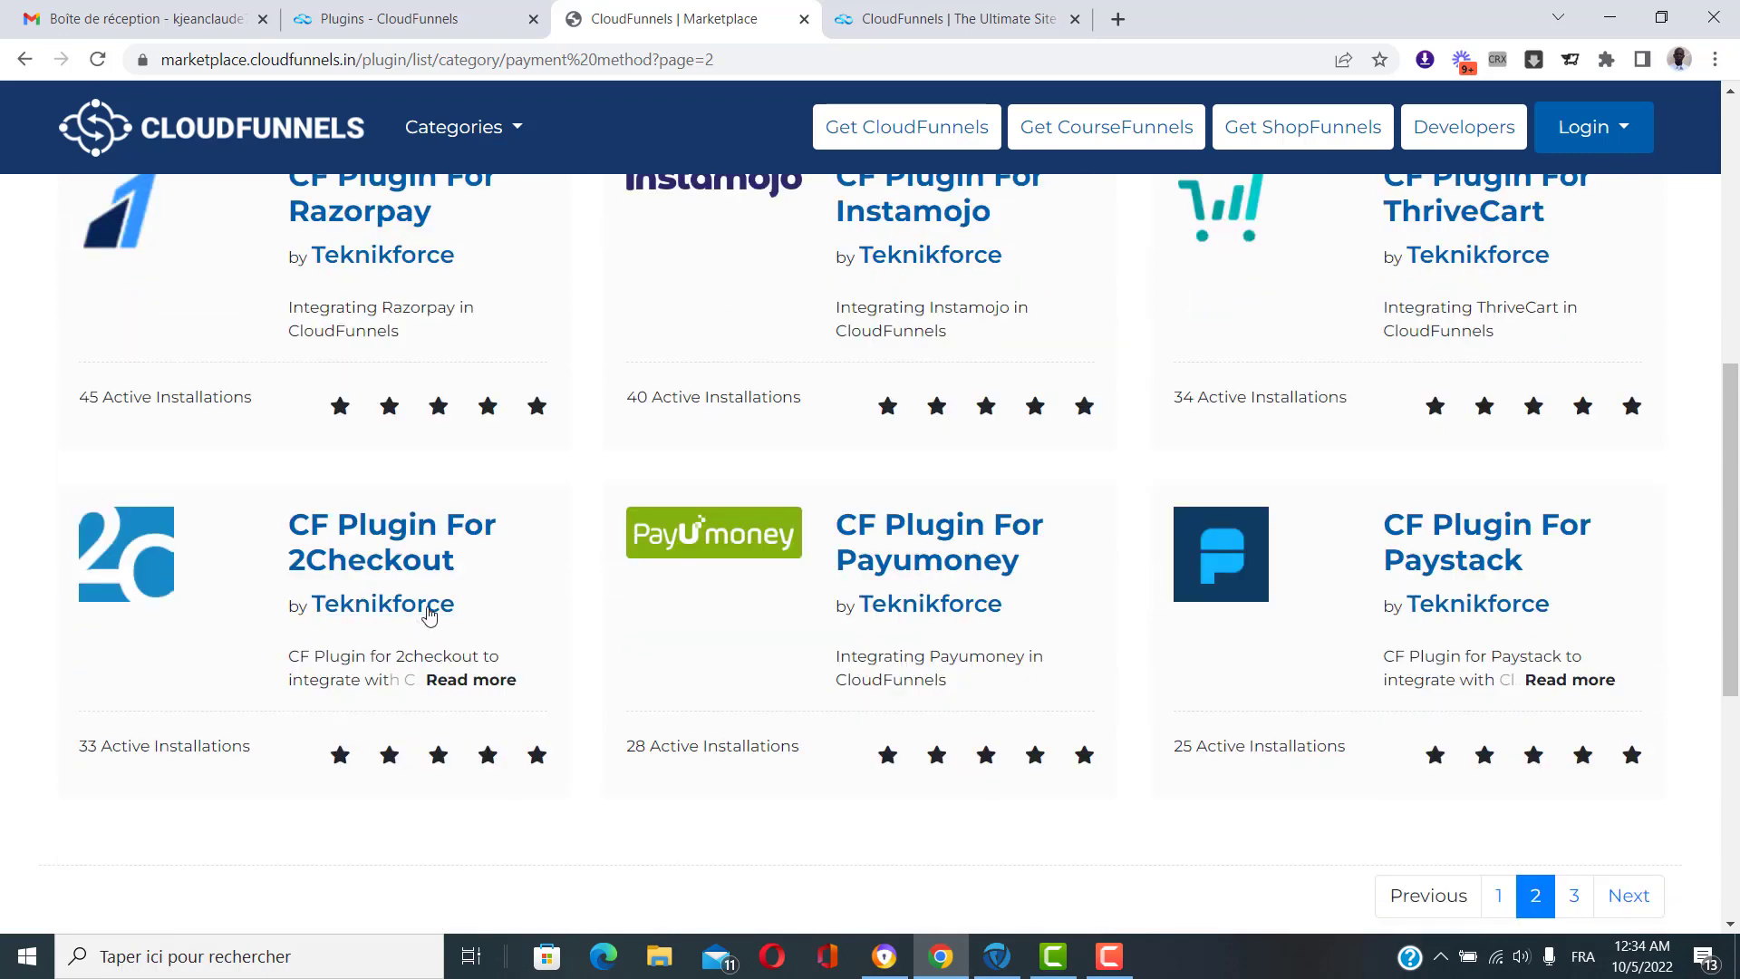
scroll(1305, 639, down, 2)
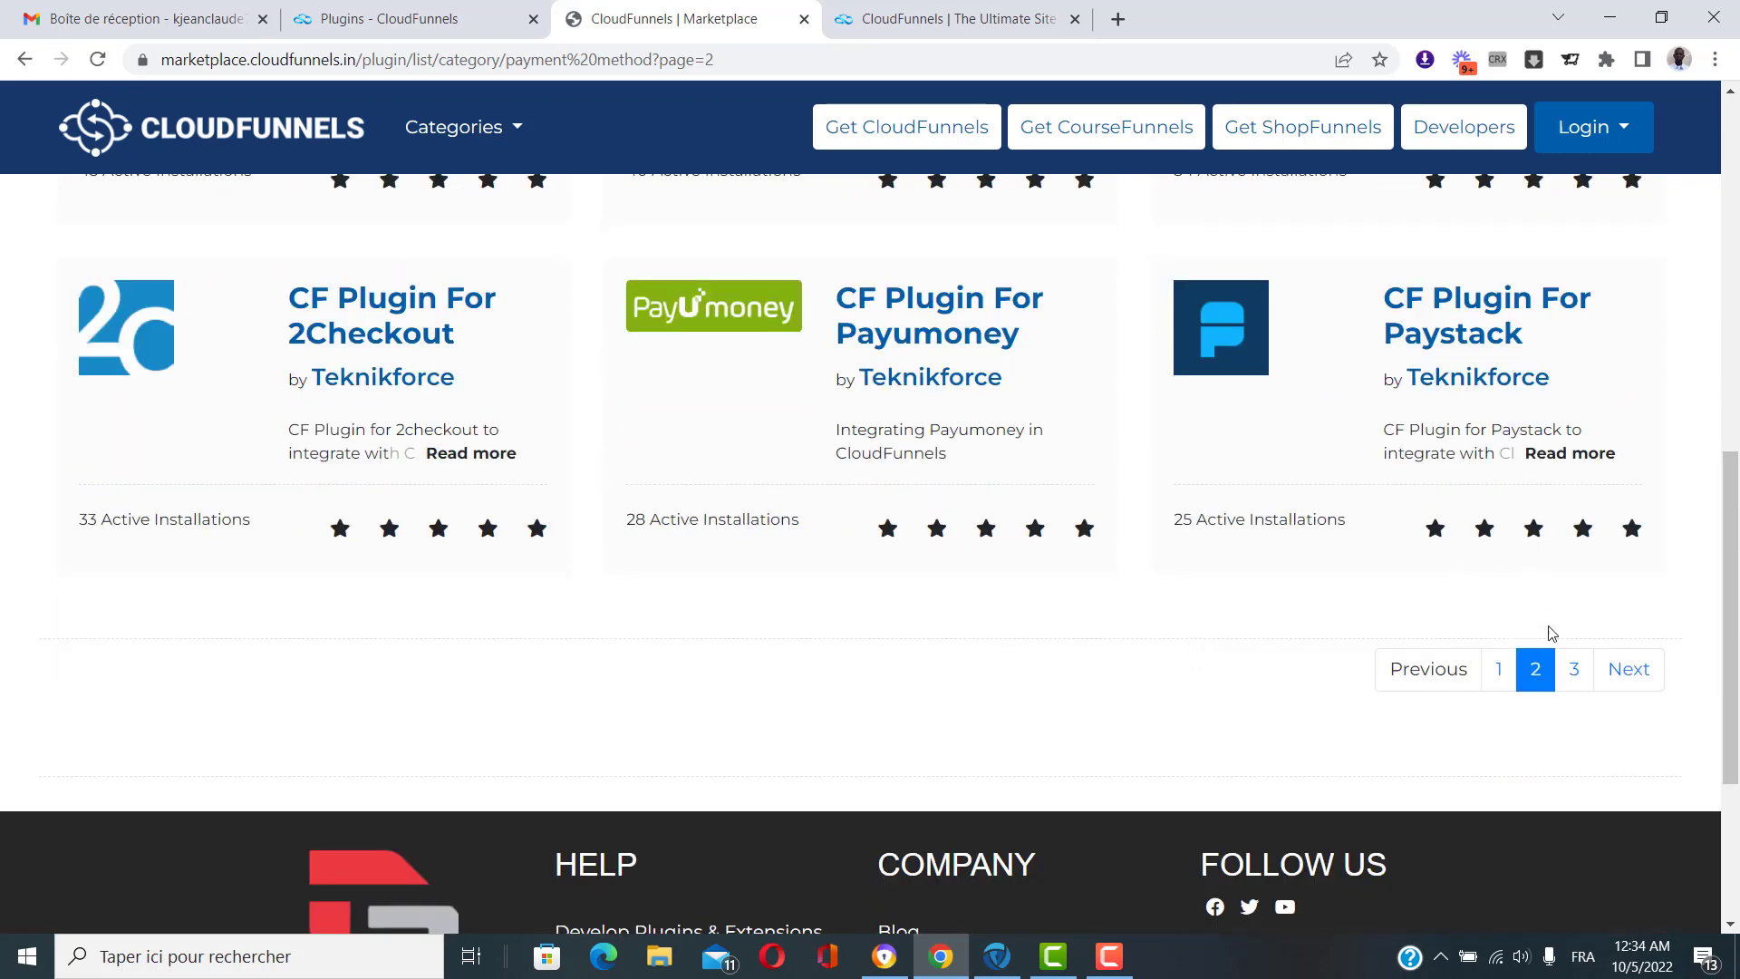
scroll(1559, 698, up, 5)
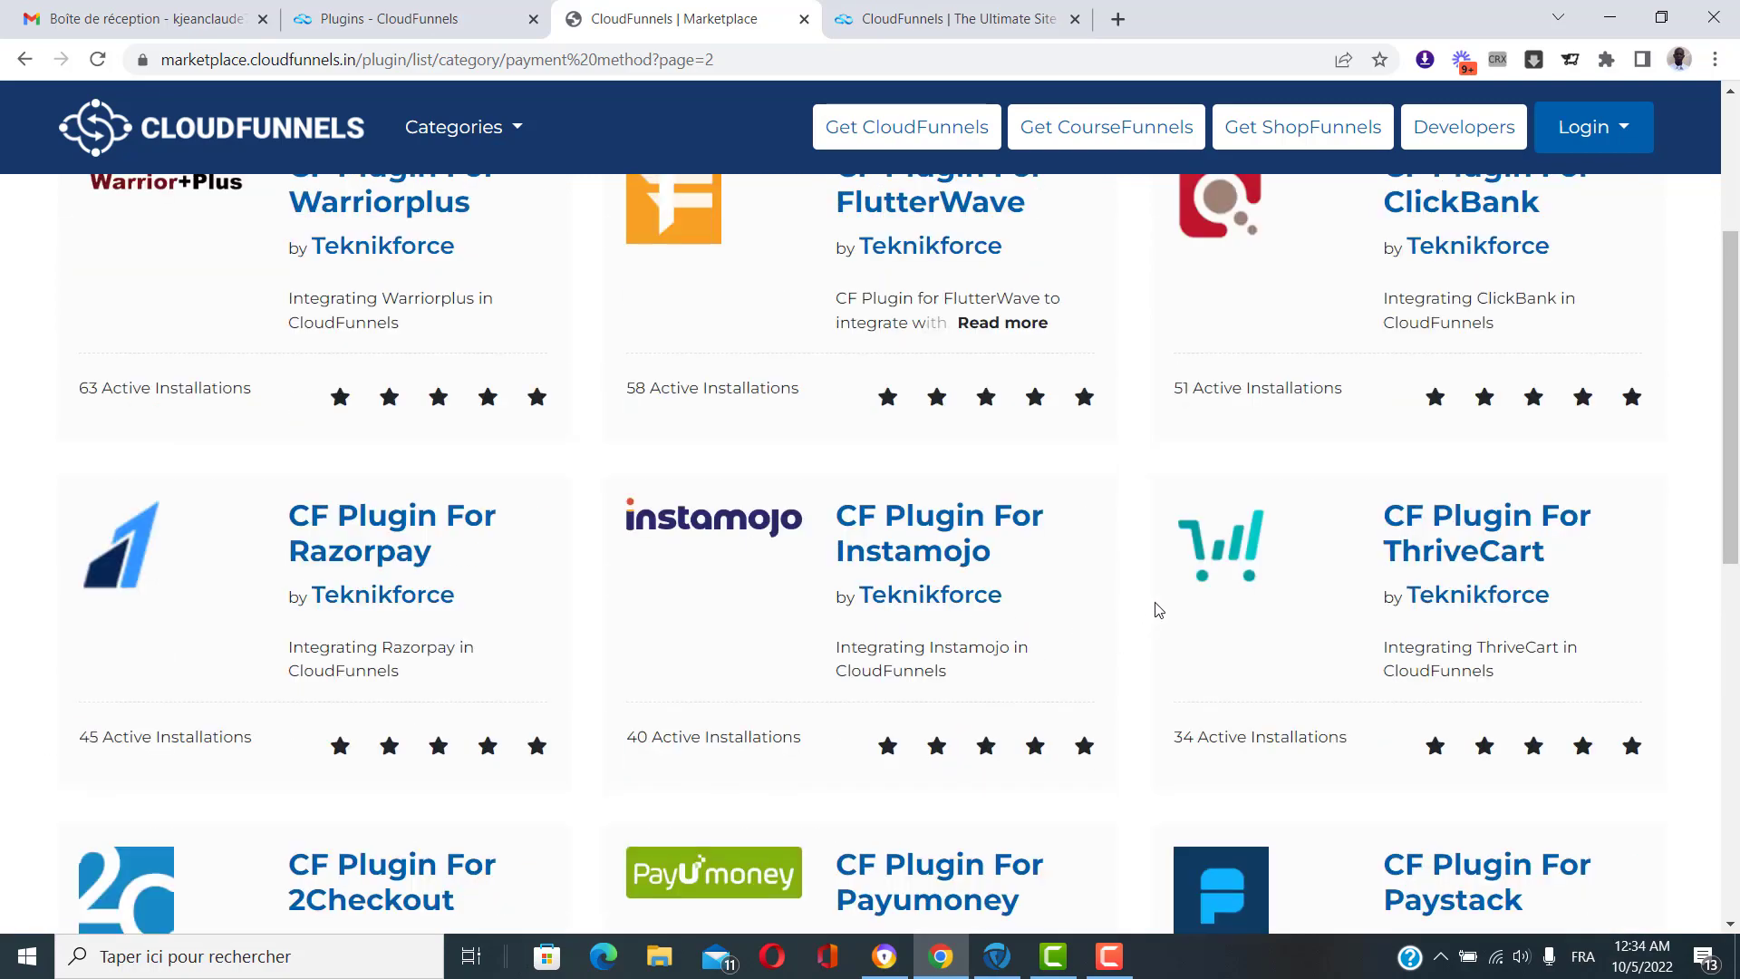
scroll(1162, 594, up, 1)
scroll(1218, 605, up, 2)
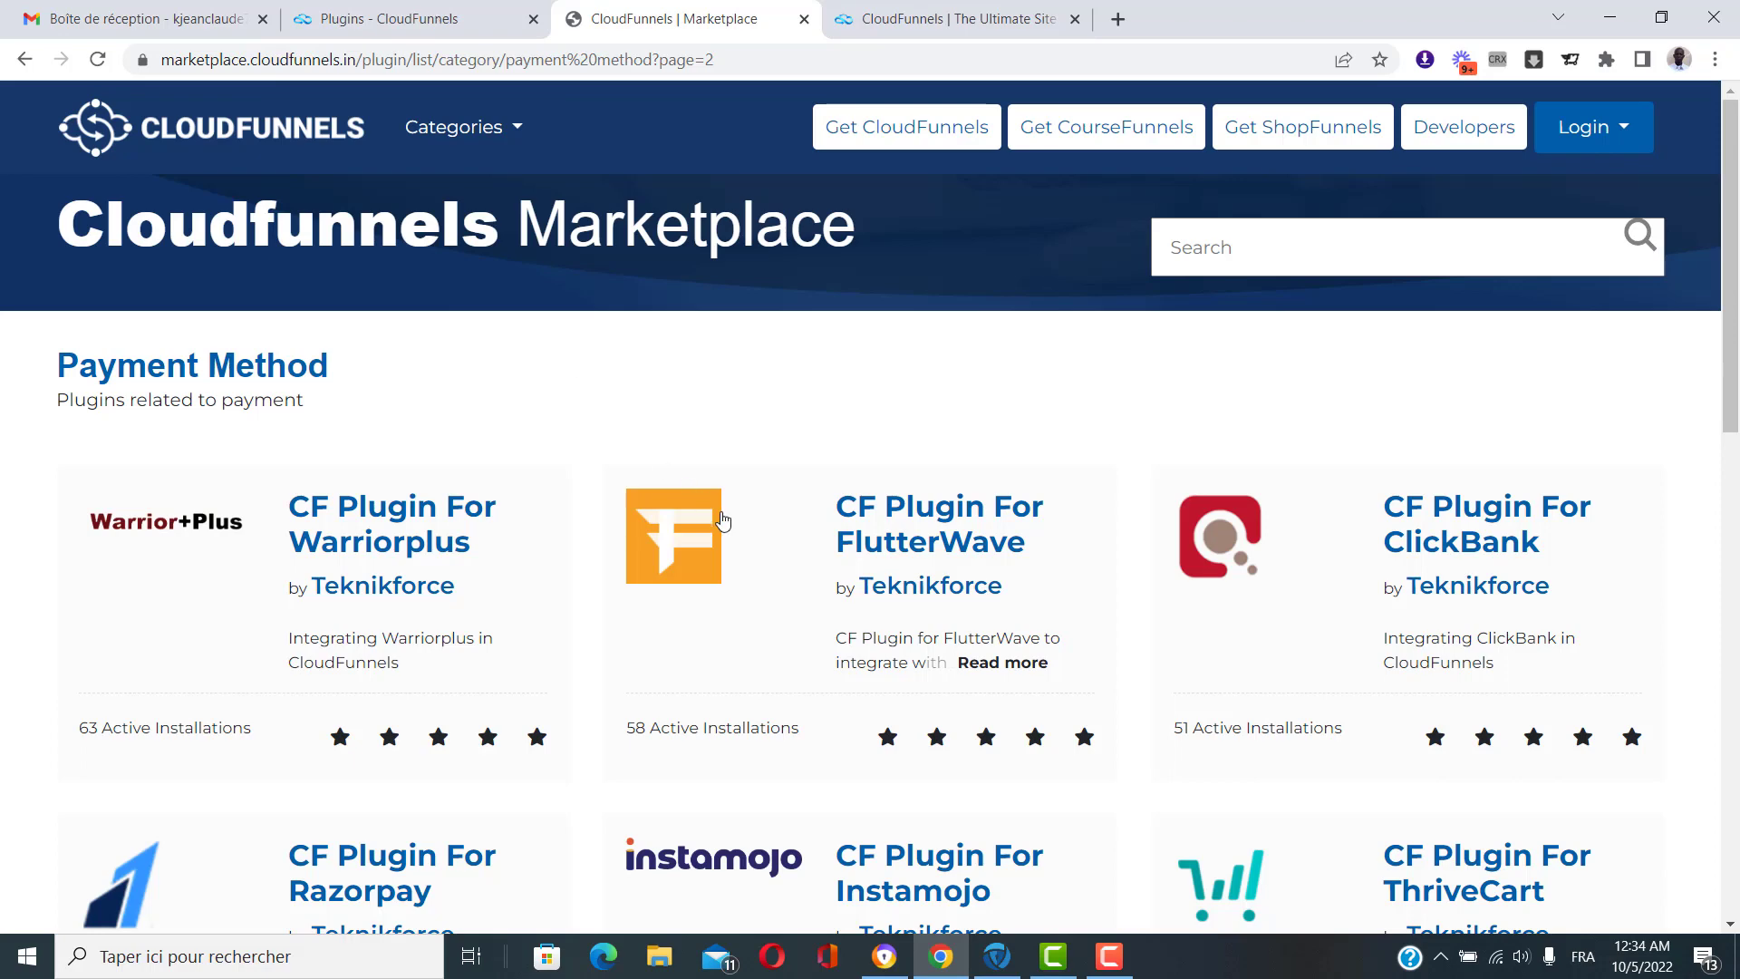
click(517, 138)
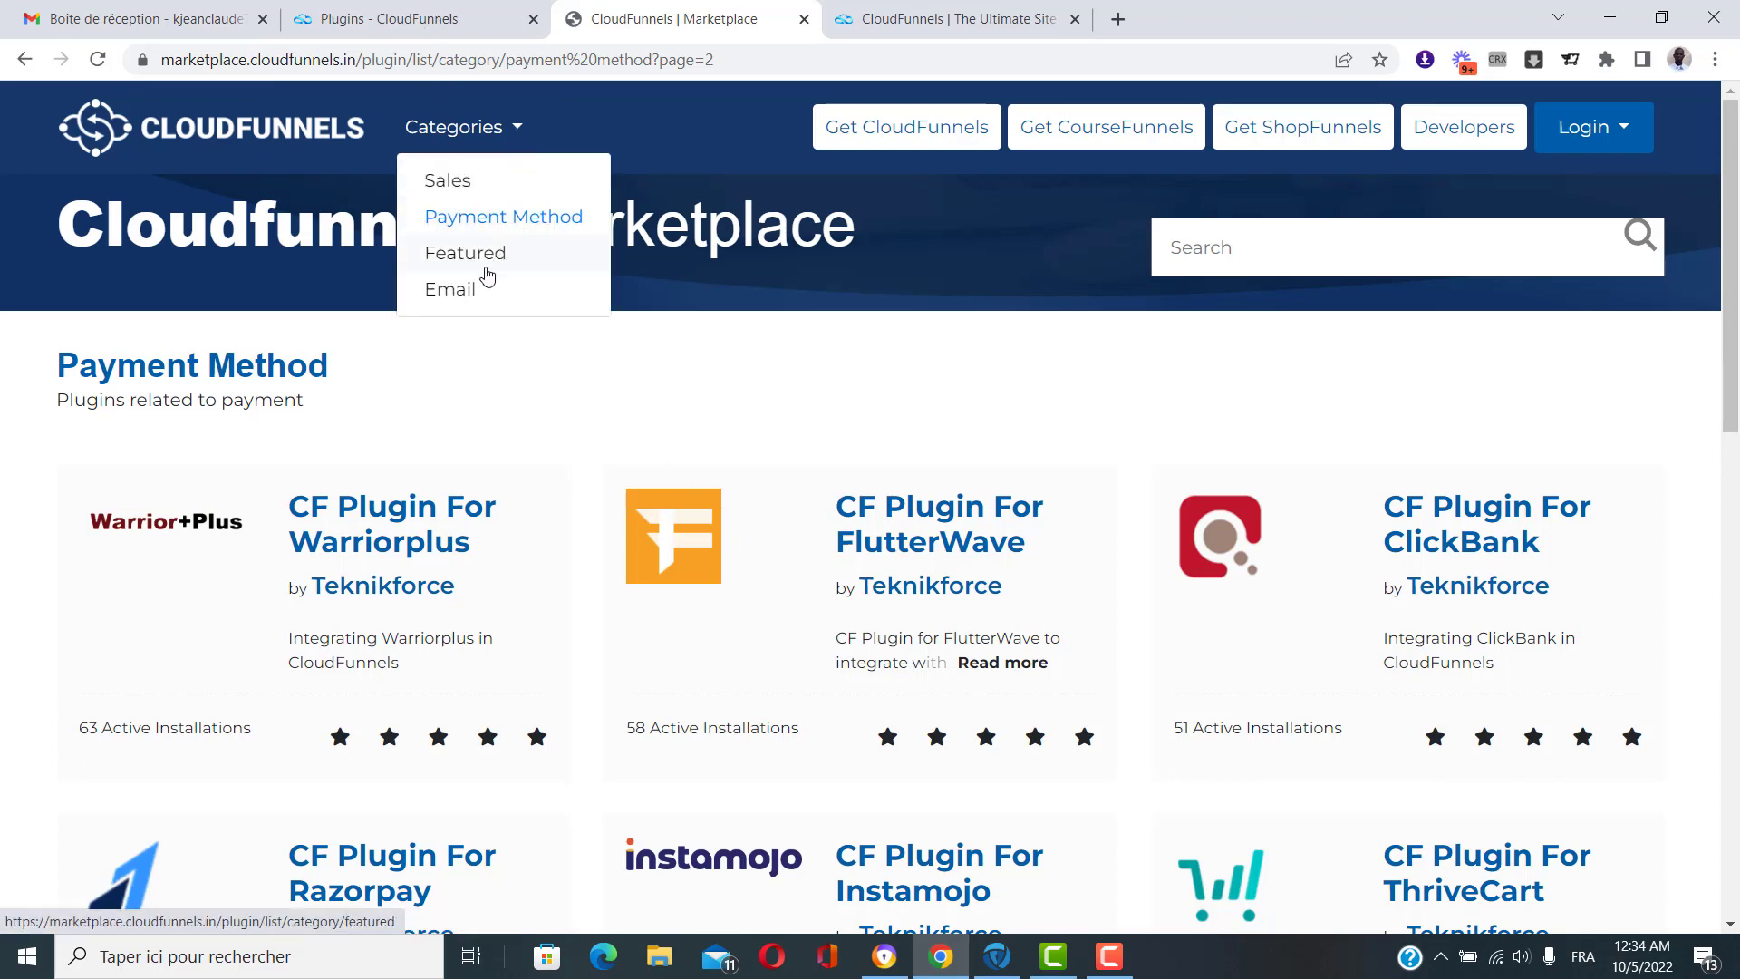
Browse the Email autoresponder plugins, then return to the 'Plugins - CloudFunnels' tab.
click(450, 290)
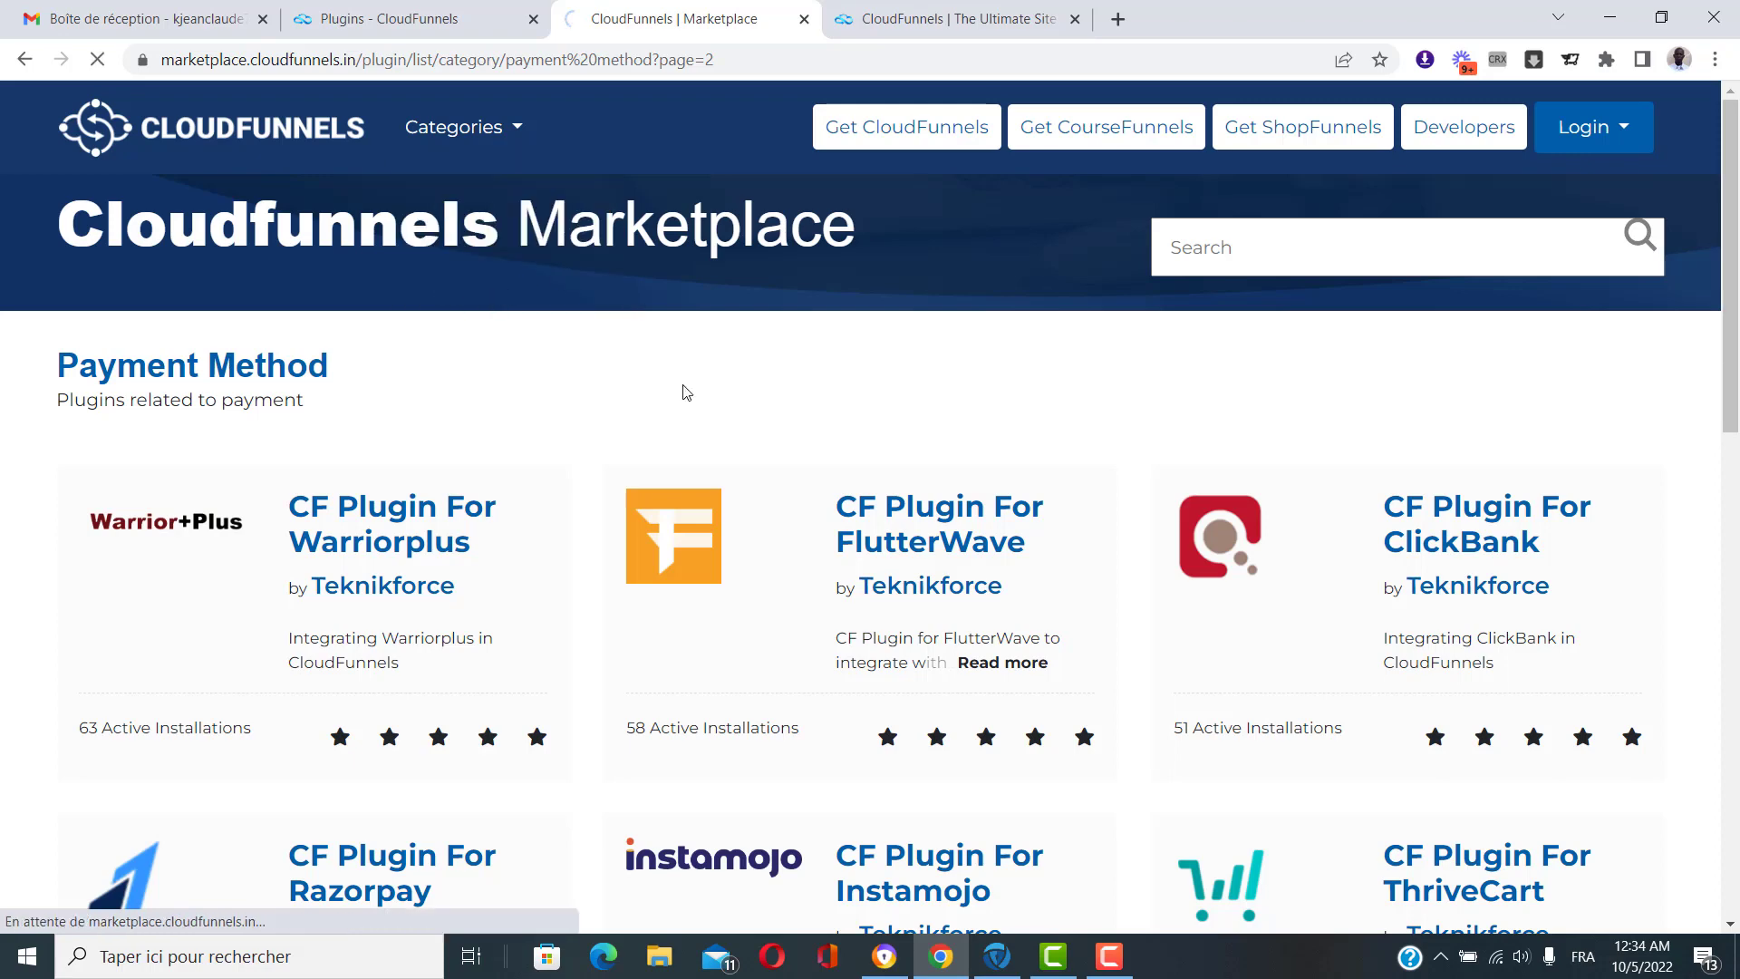
scroll(893, 353, down, 1)
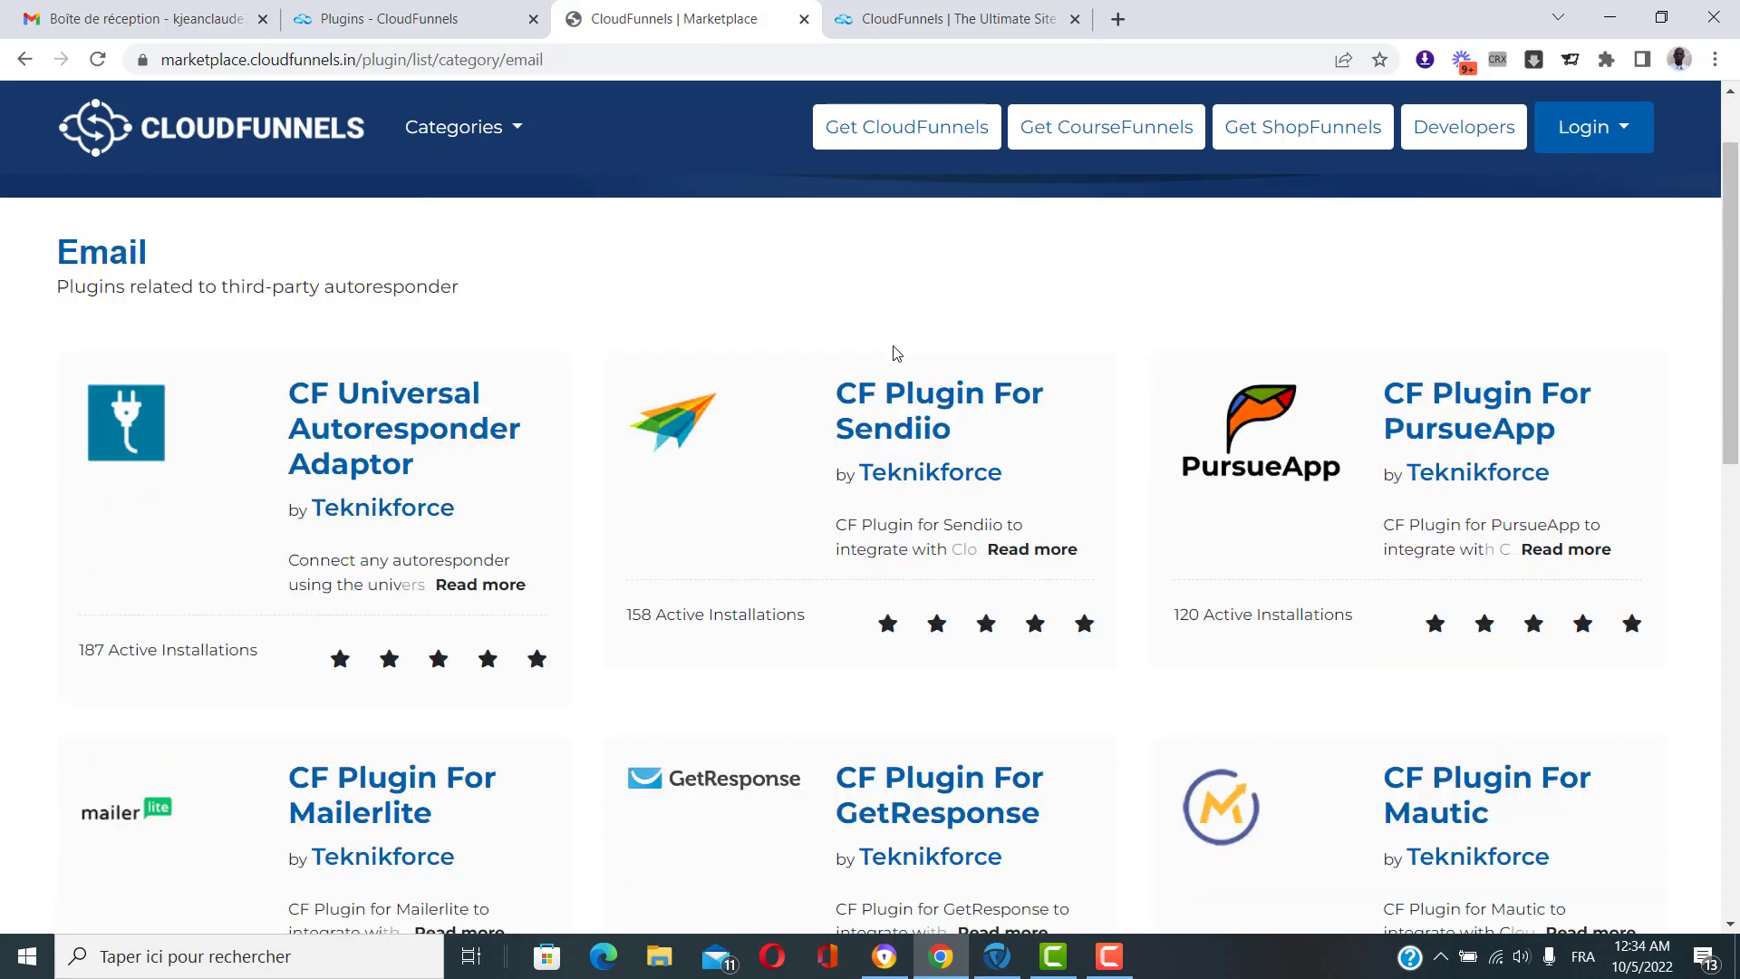
scroll(988, 512, down, 1)
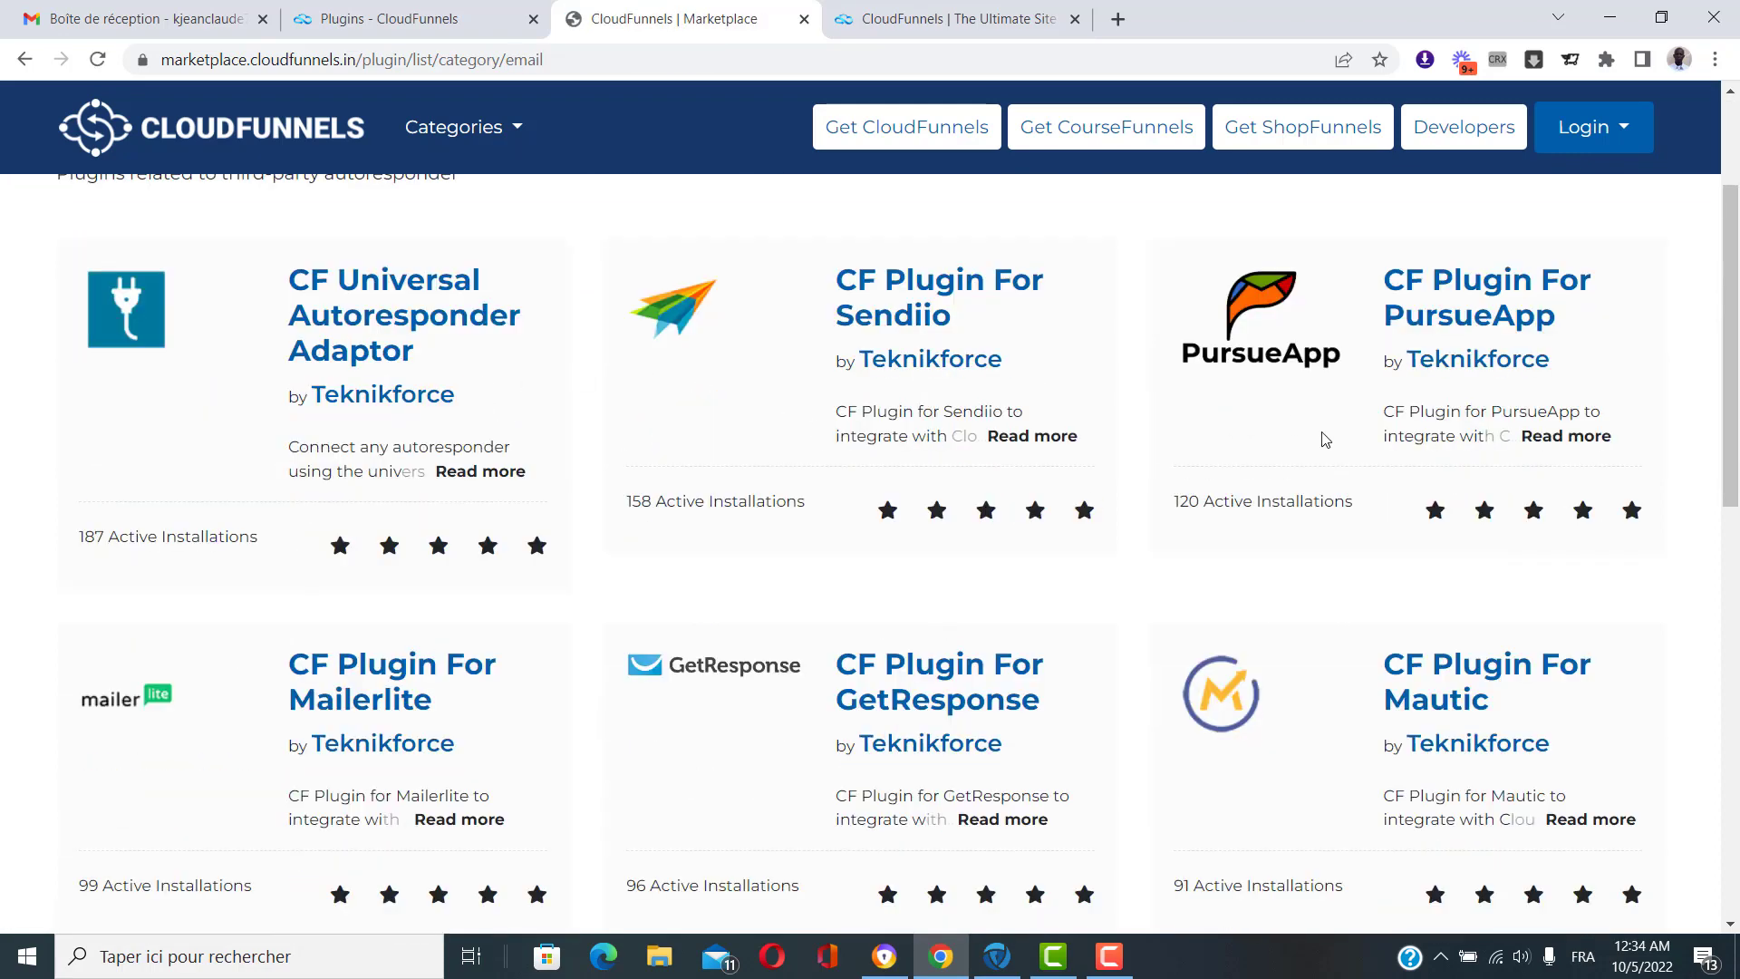
scroll(1363, 559, down, 2)
scroll(697, 559, down, 4)
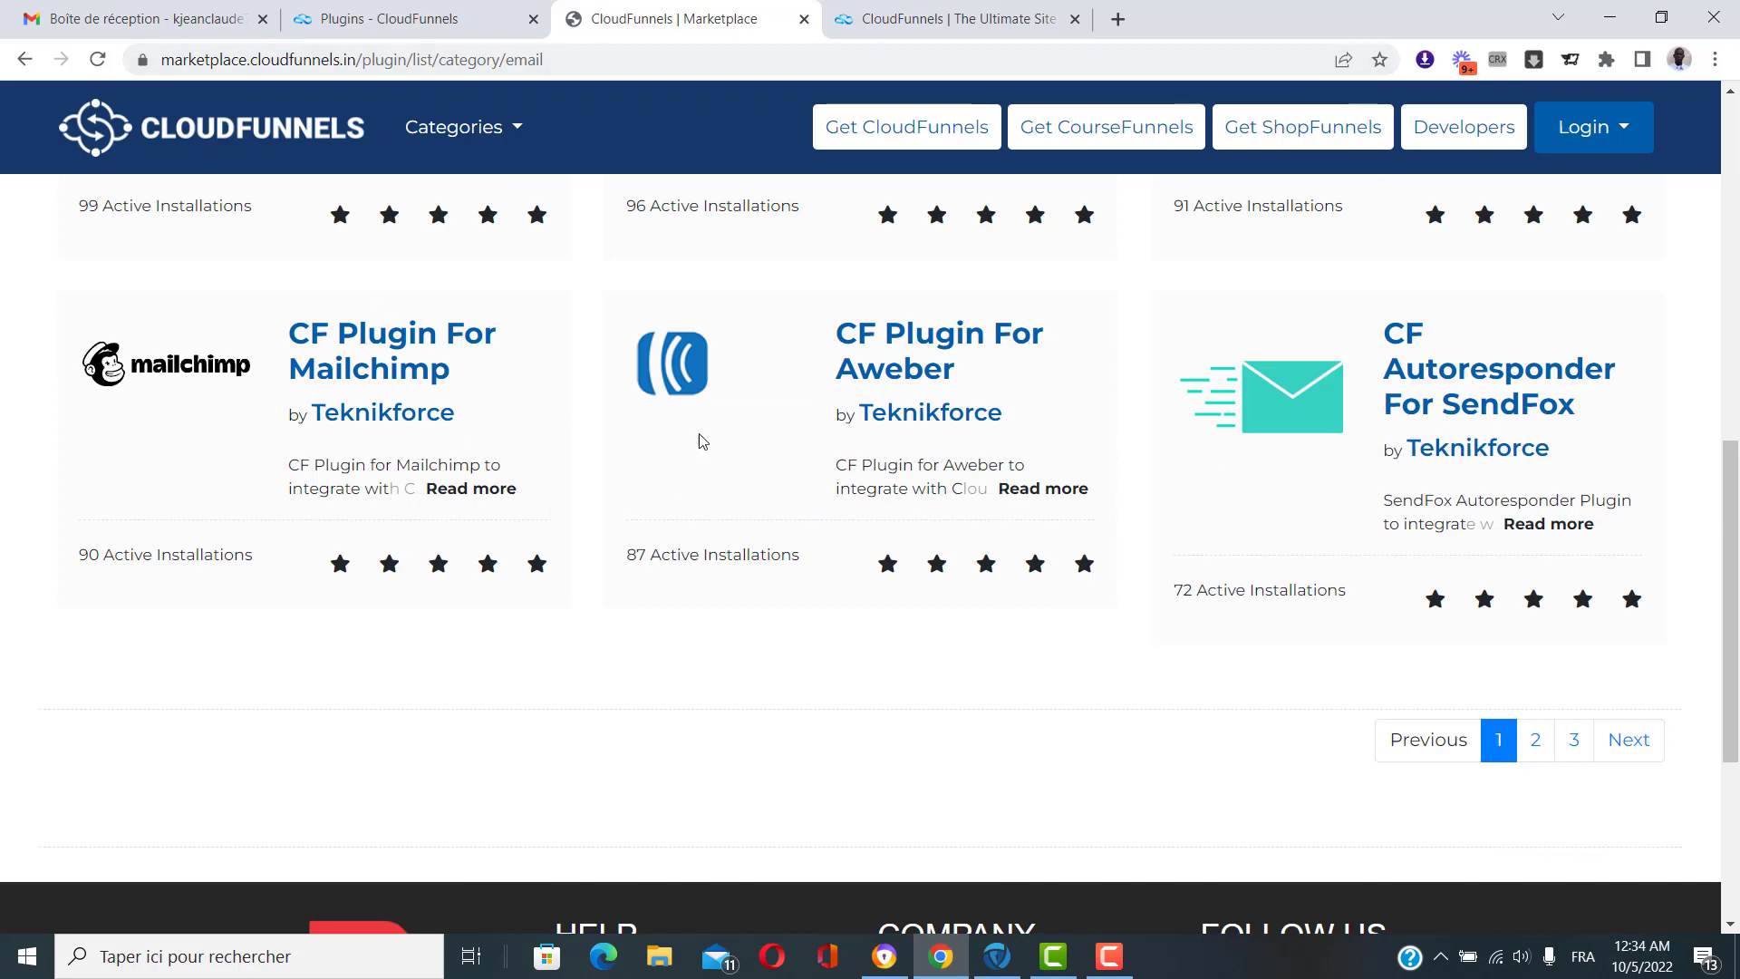
scroll(771, 495, up, 1)
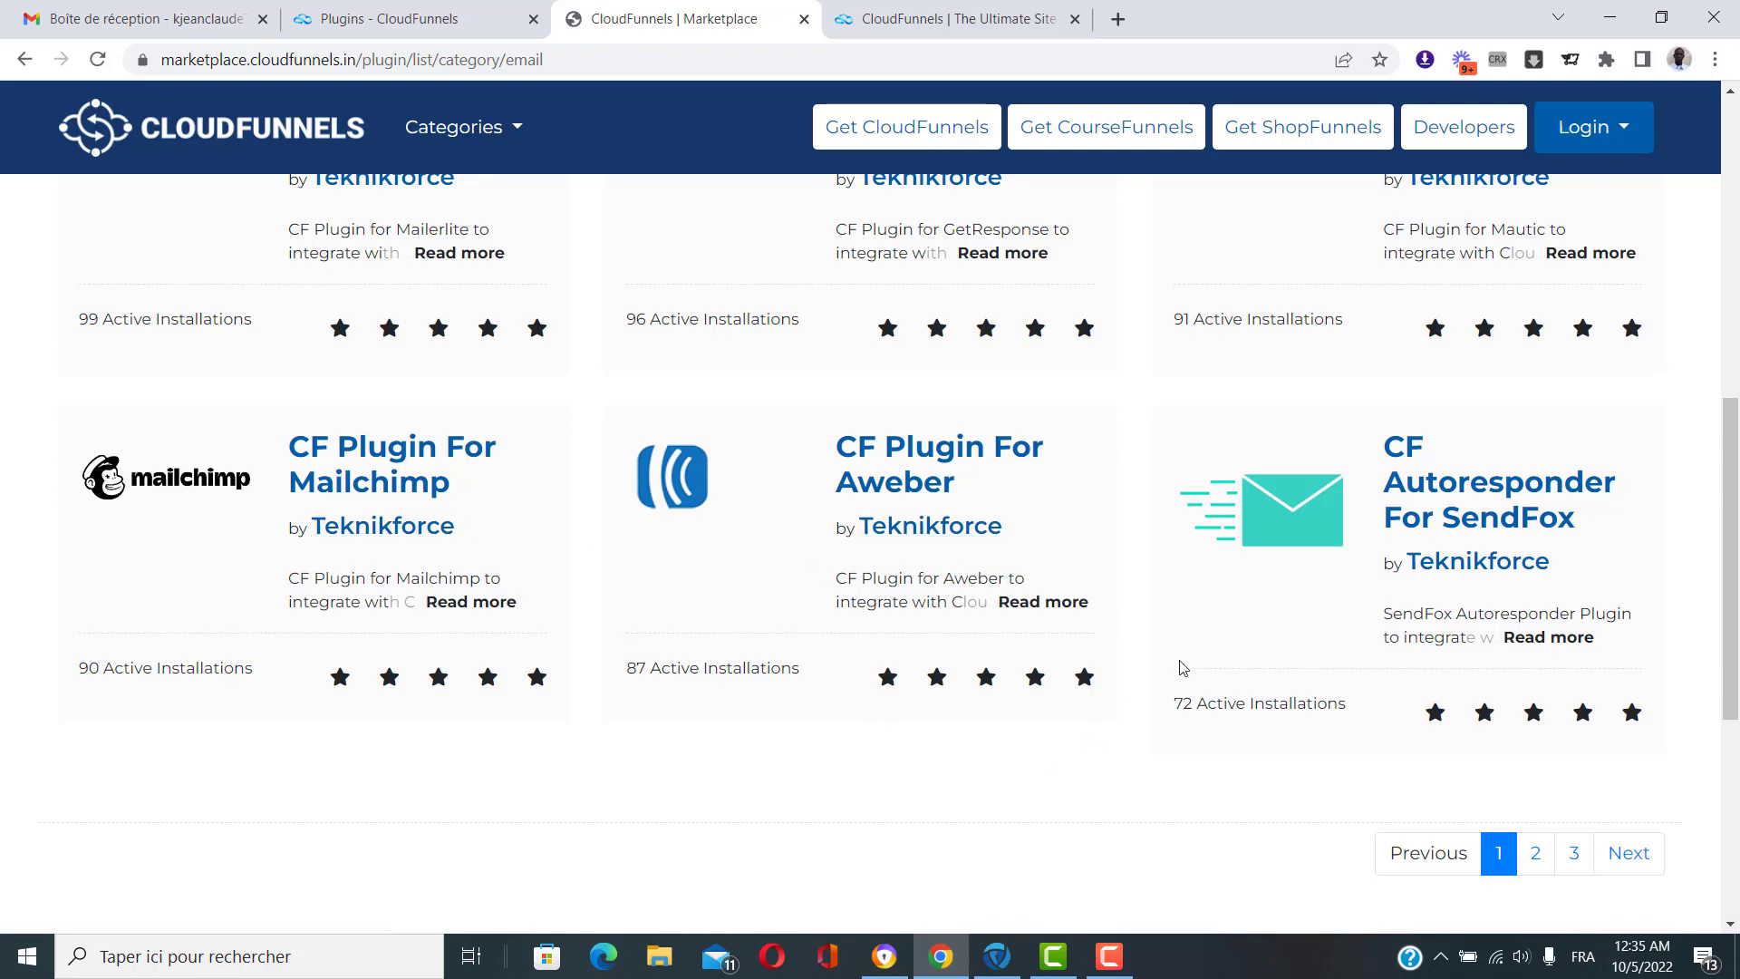
scroll(1183, 667, up, 7)
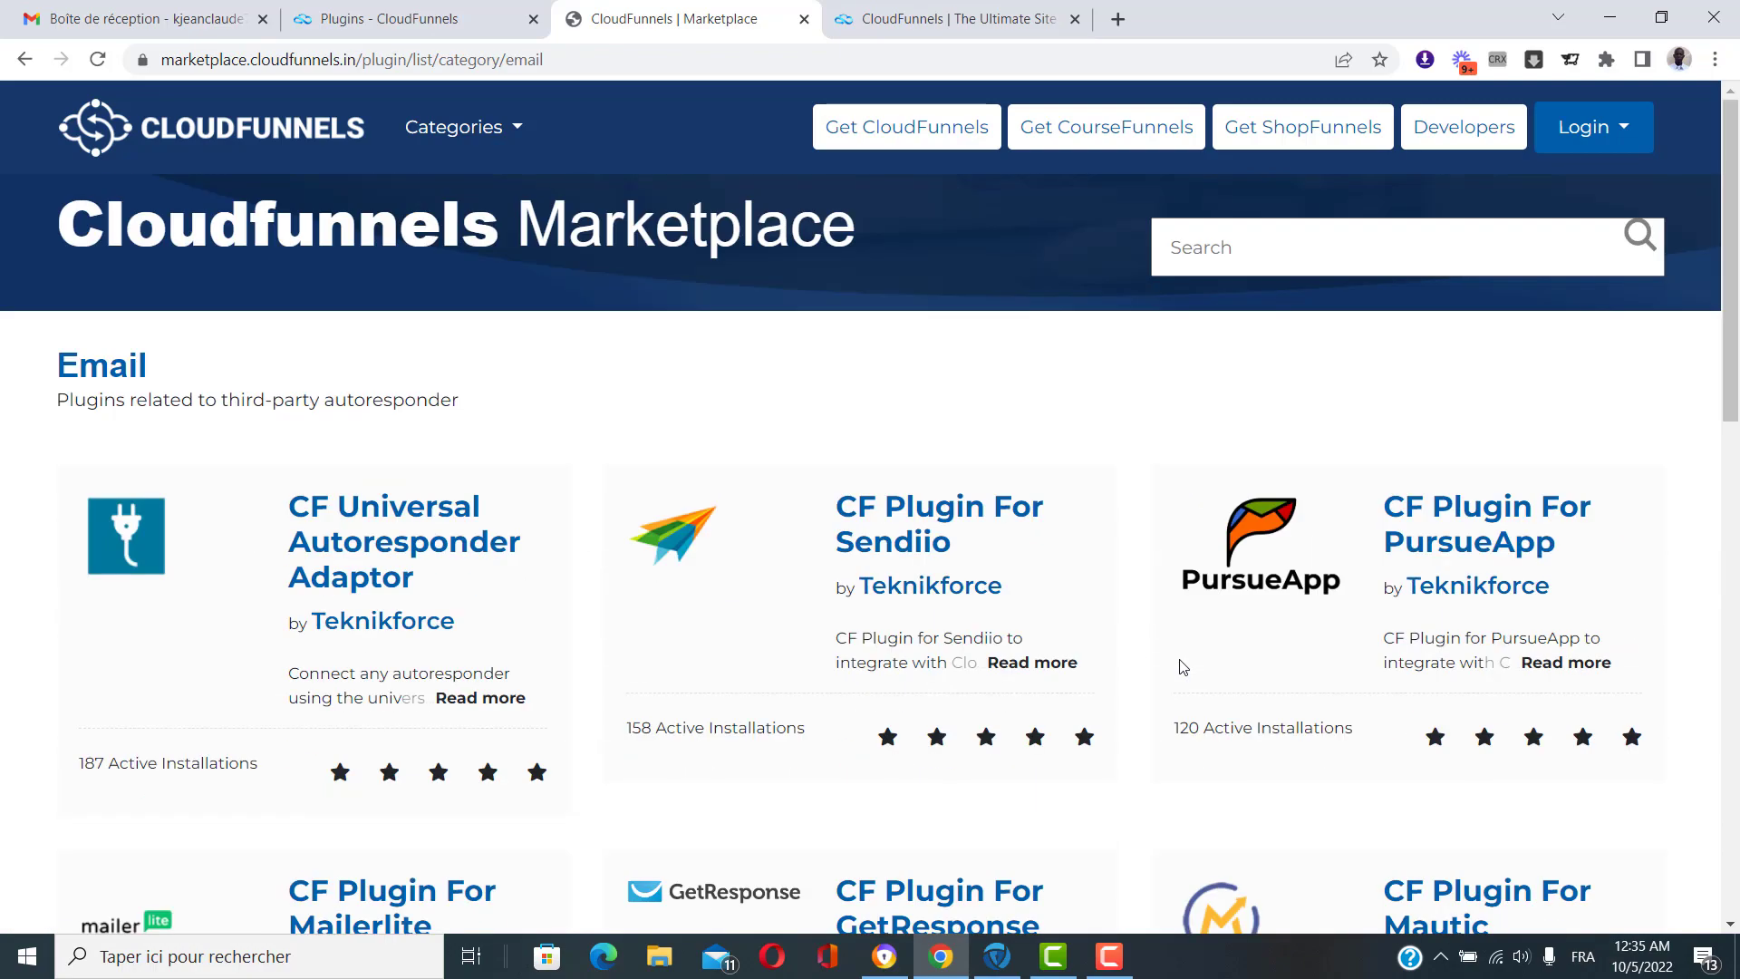
scroll(536, 432, down, 3)
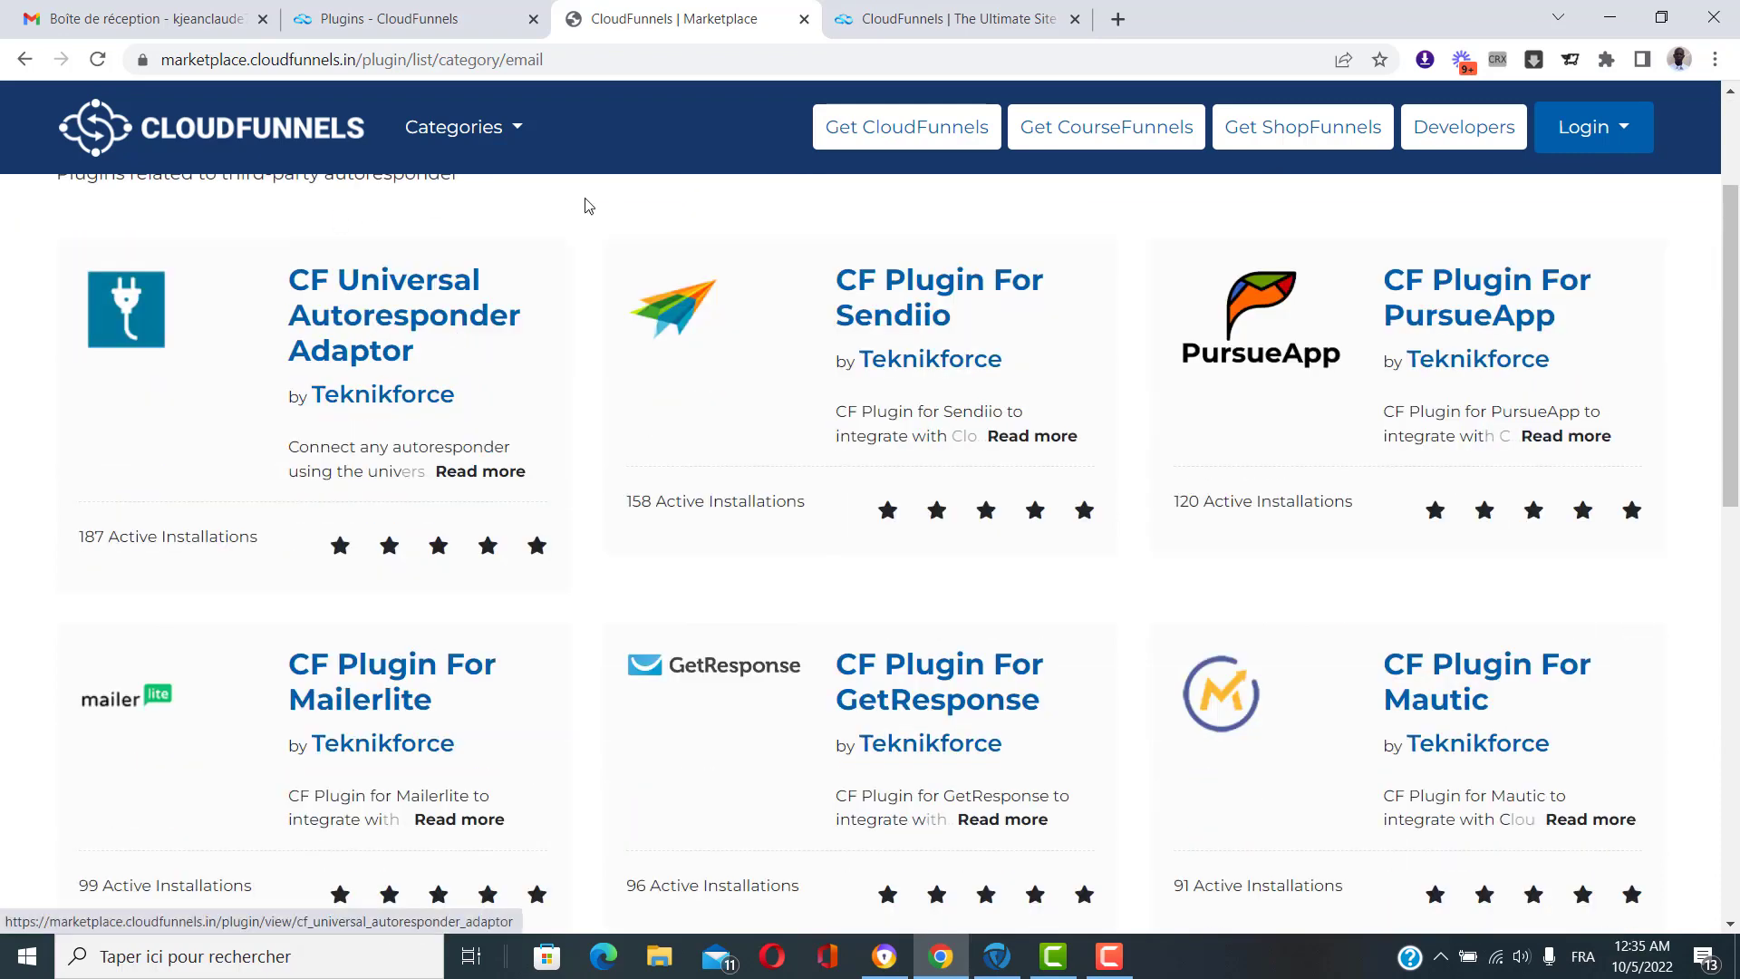
click(367, 12)
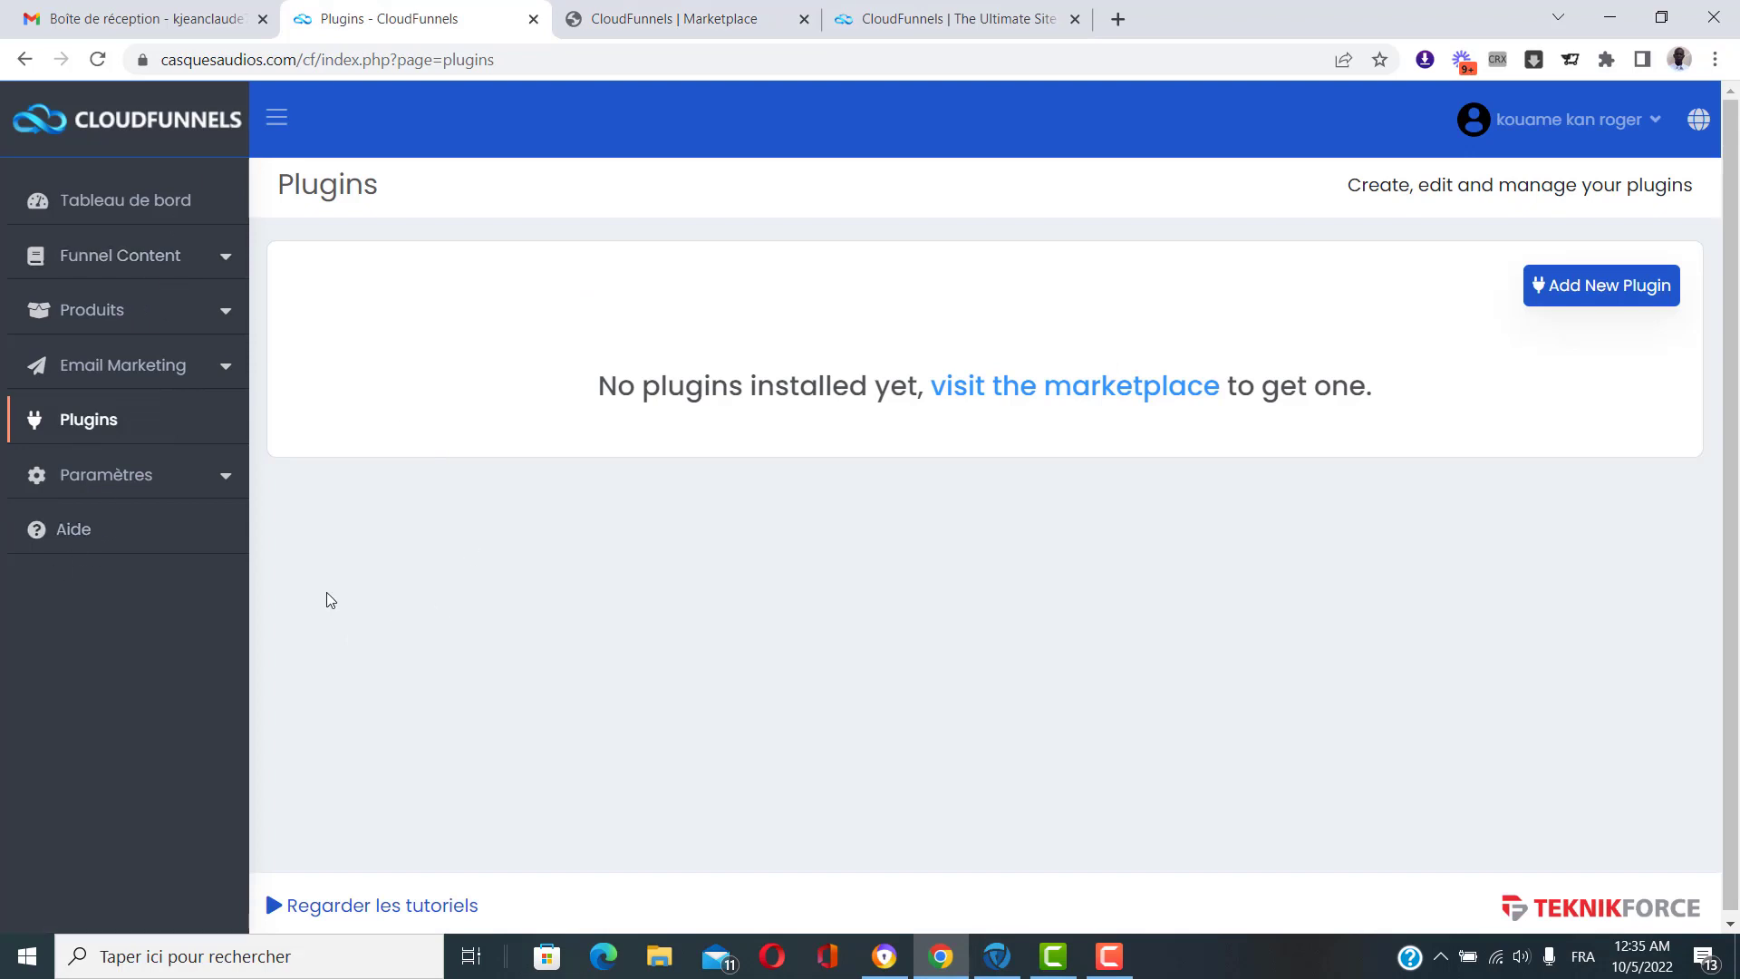
Toggle Email Marketing, close the Marketplace tab, and expand Funnel Content.
click(200, 367)
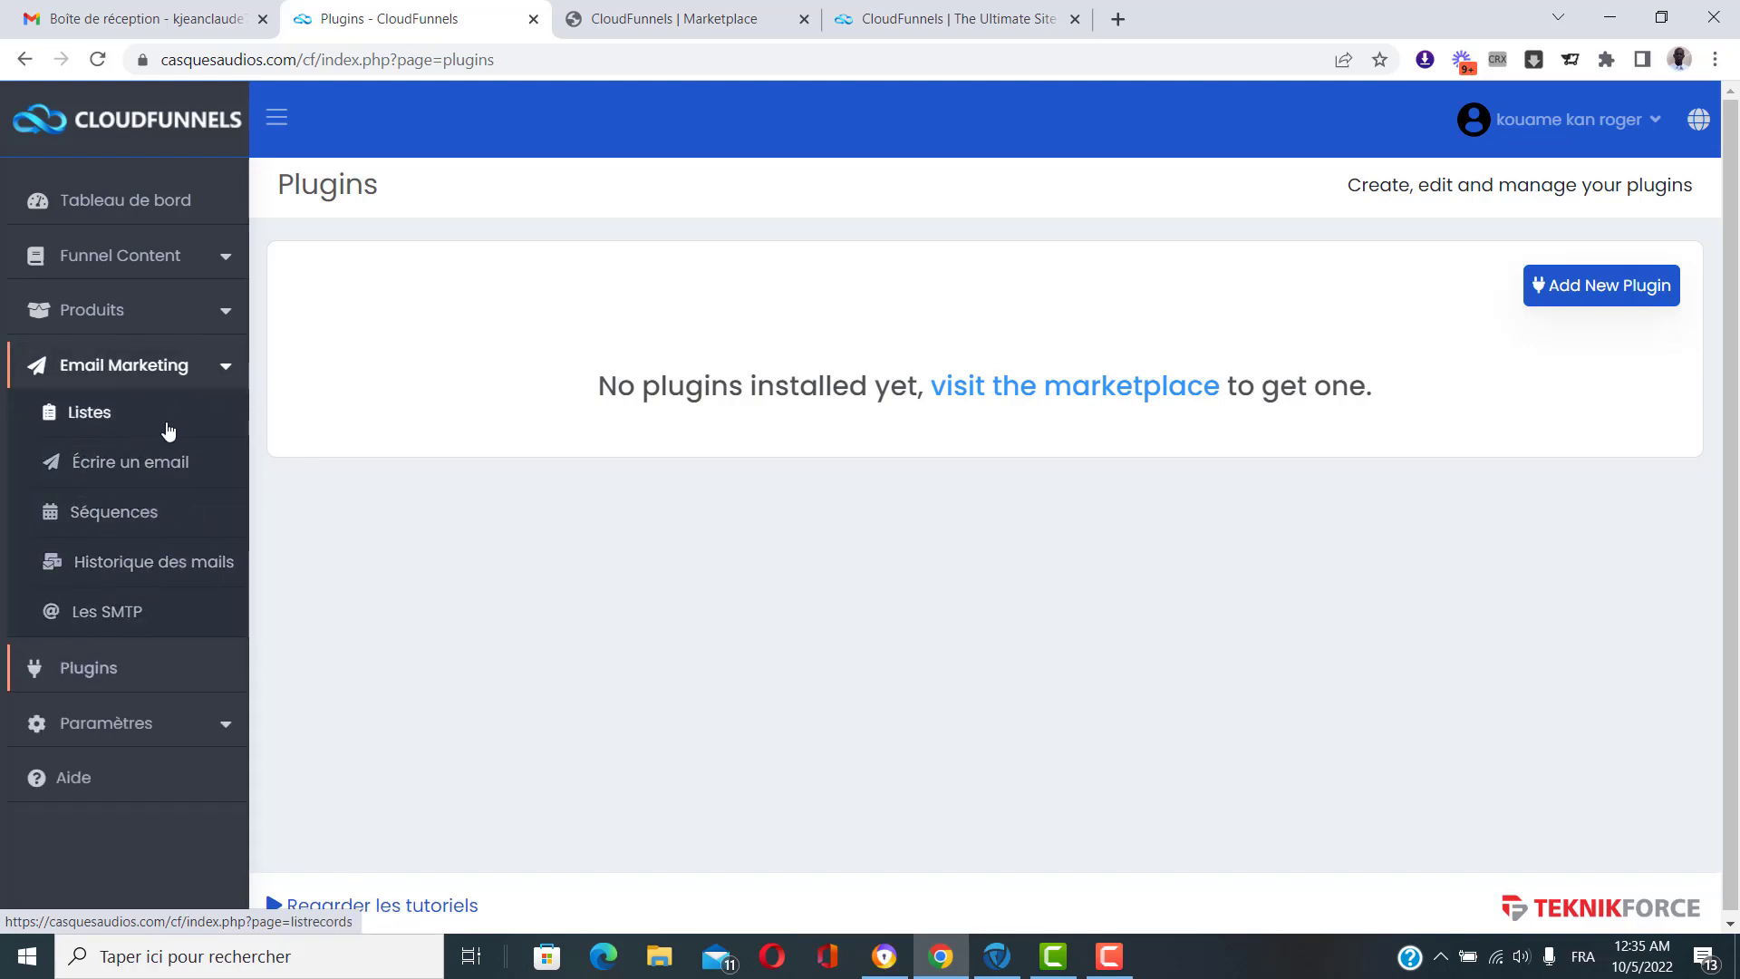
click(226, 374)
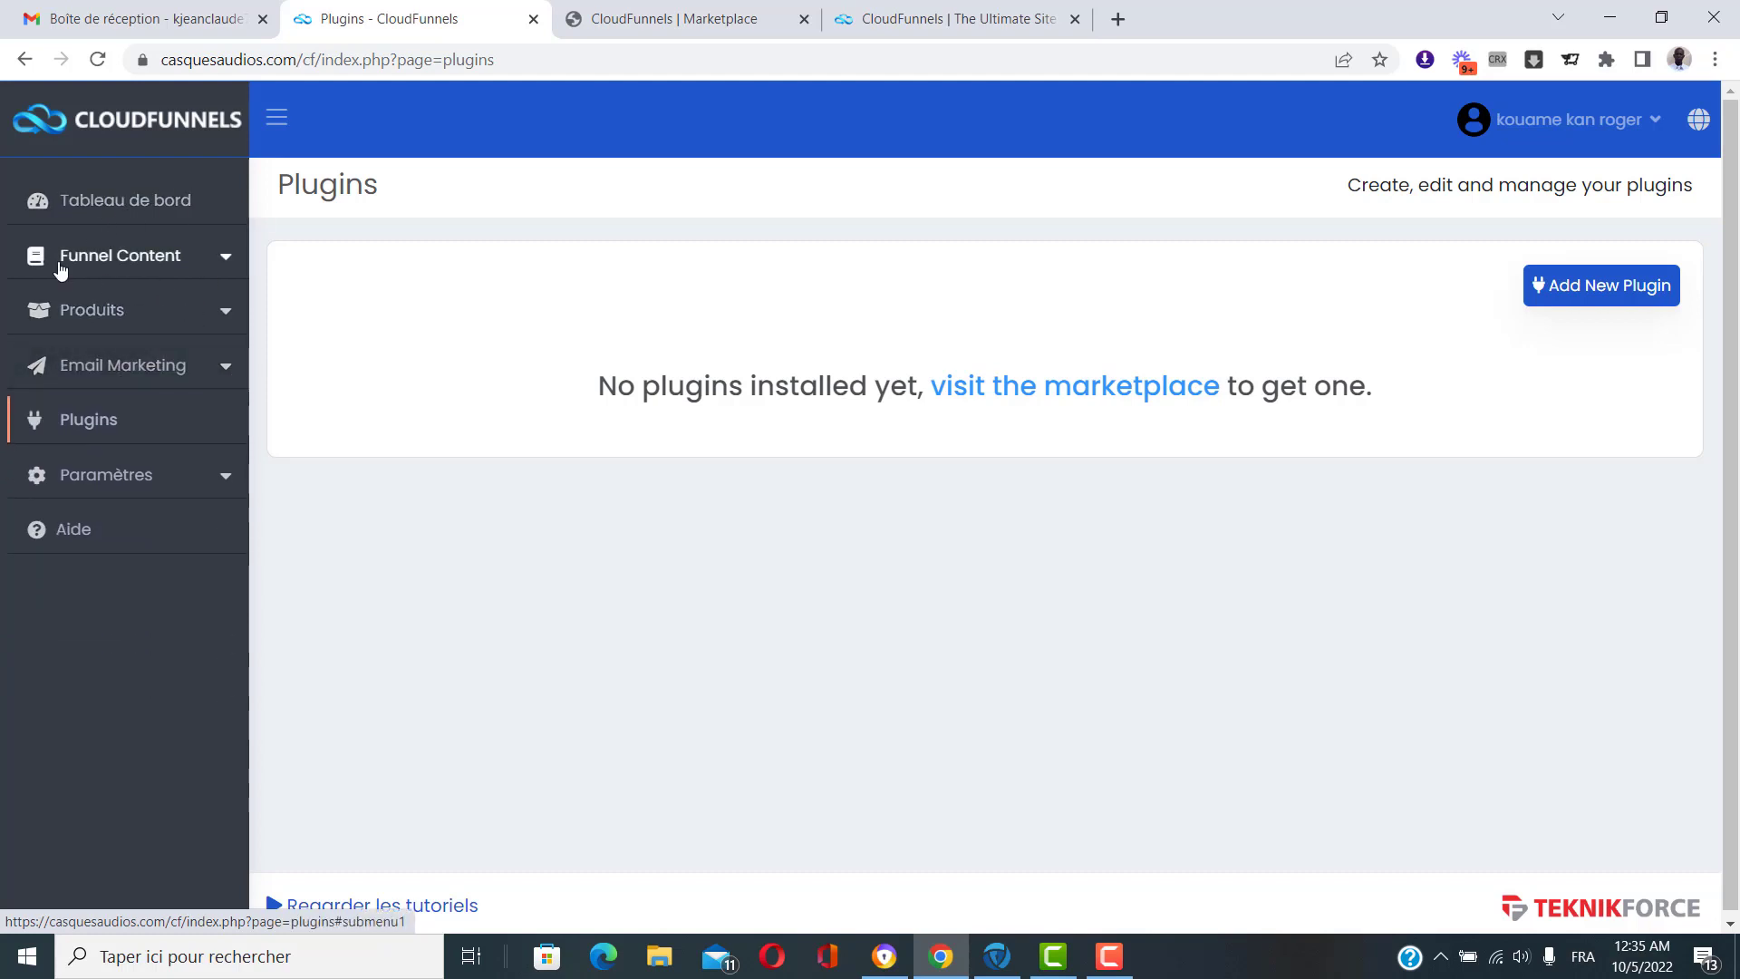
click(804, 18)
click(164, 257)
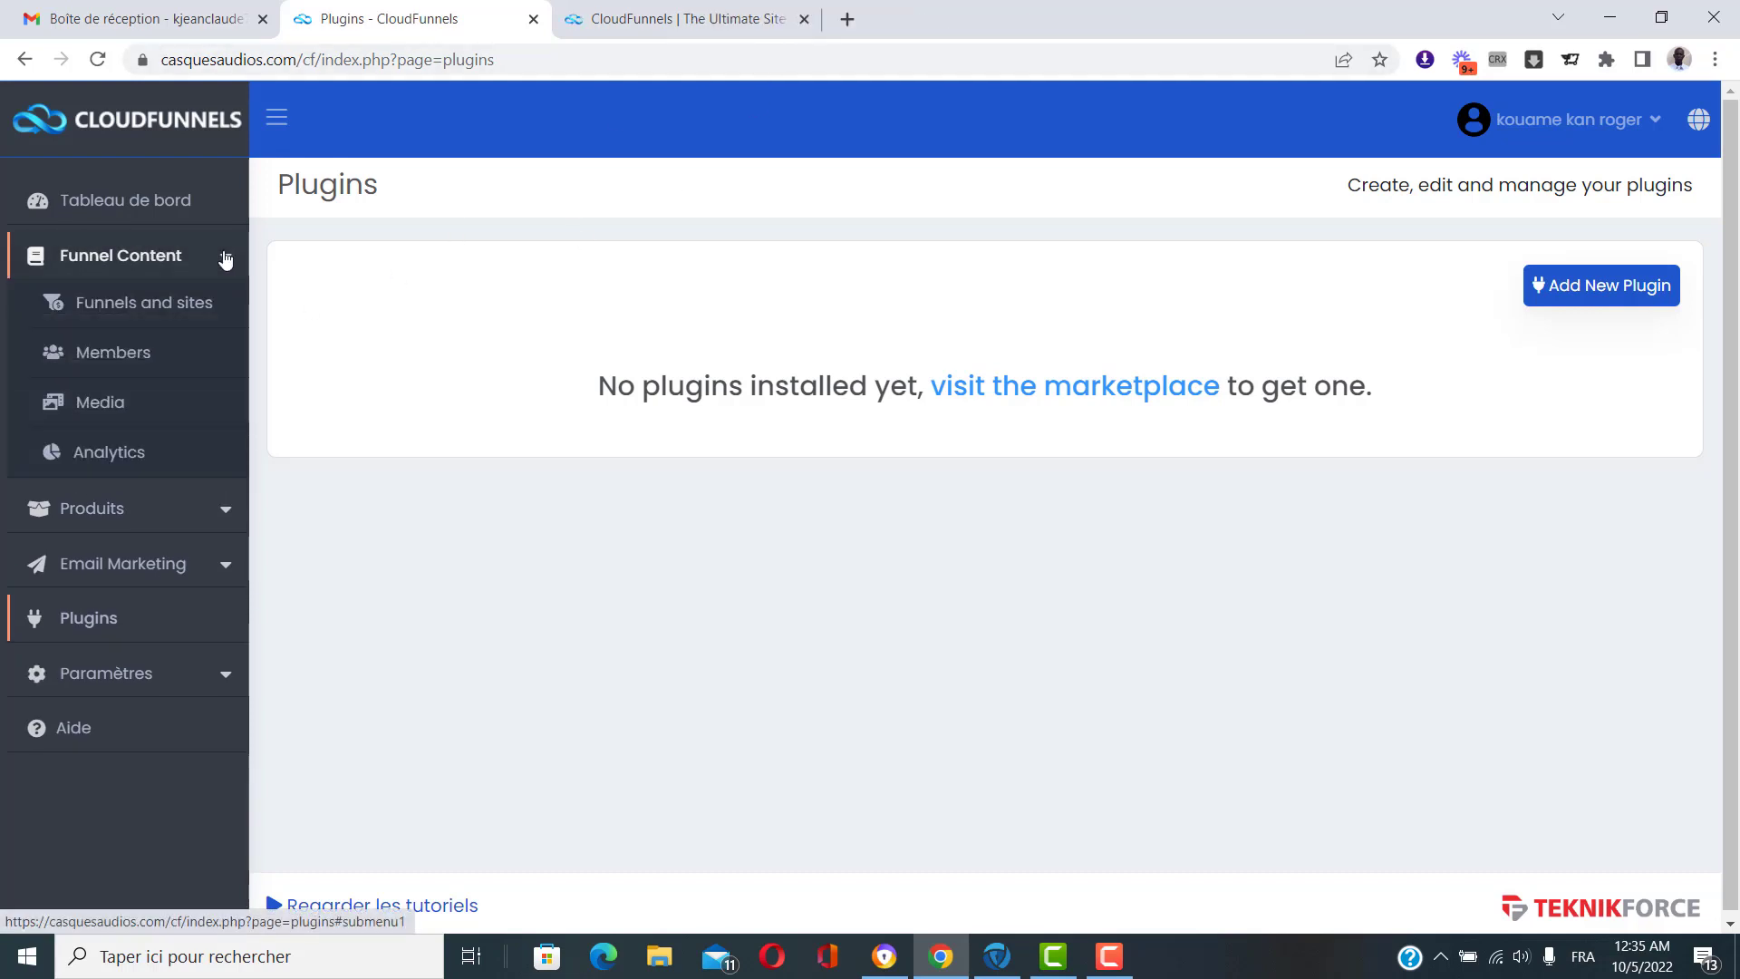
Go to Funnels and sites and start a new funnel with 'Créer un nouveau'.
click(143, 319)
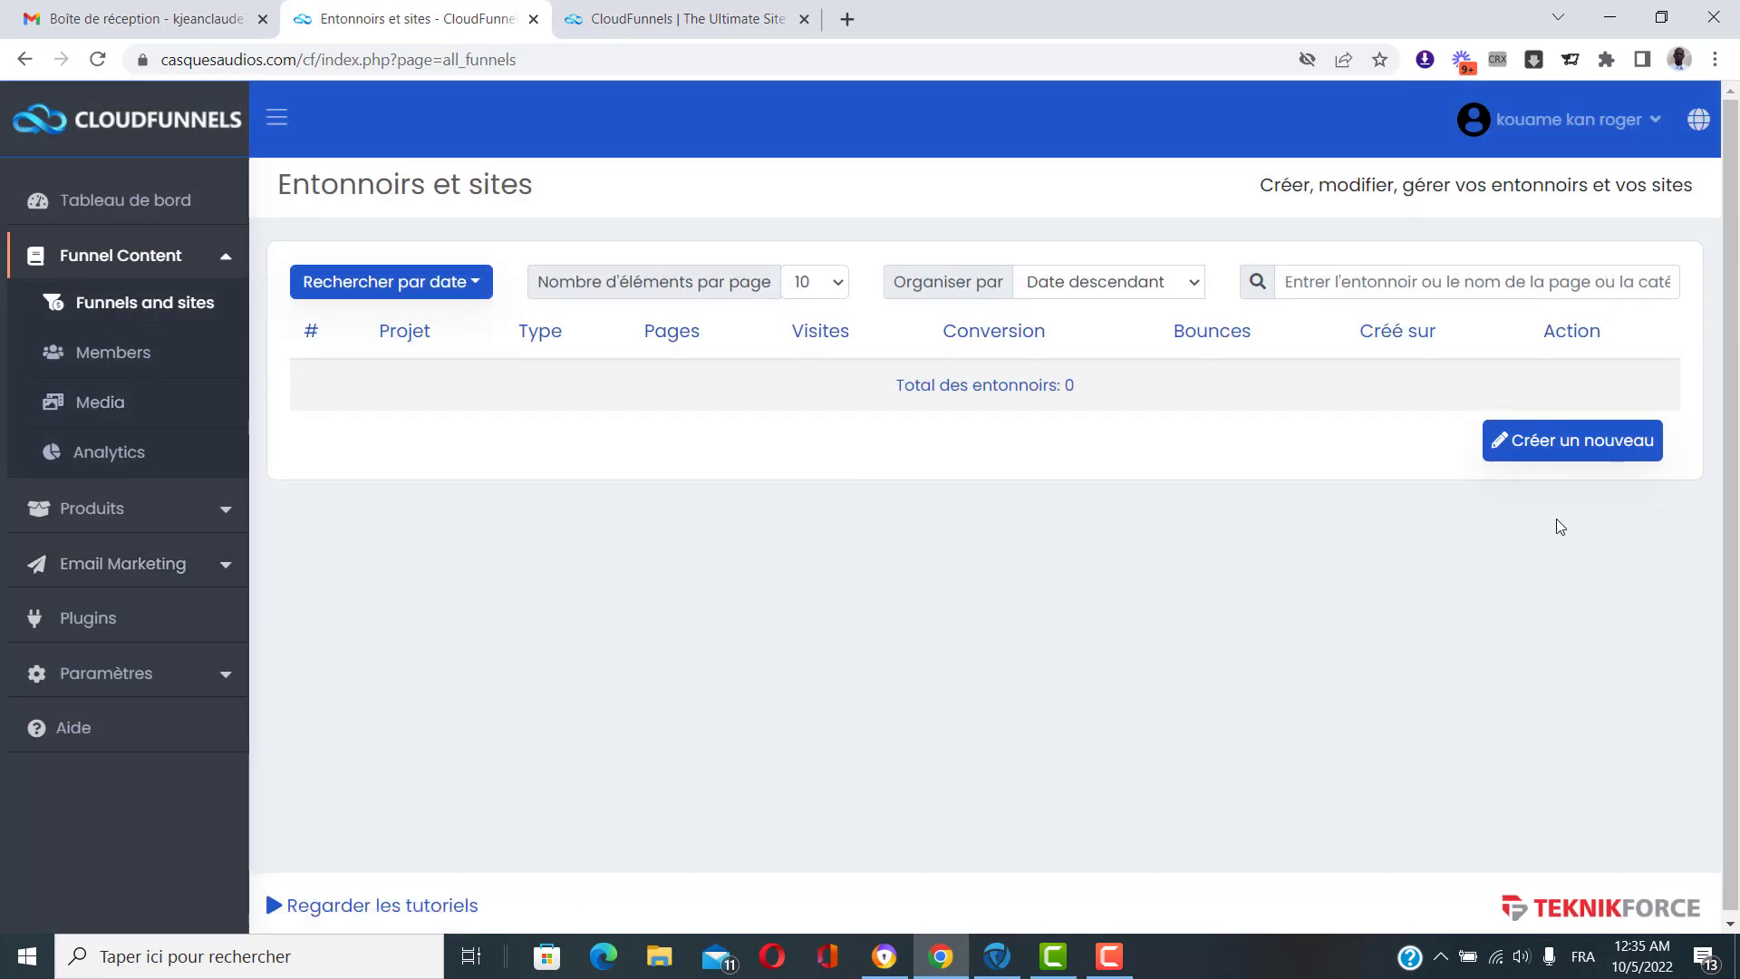
click(1575, 449)
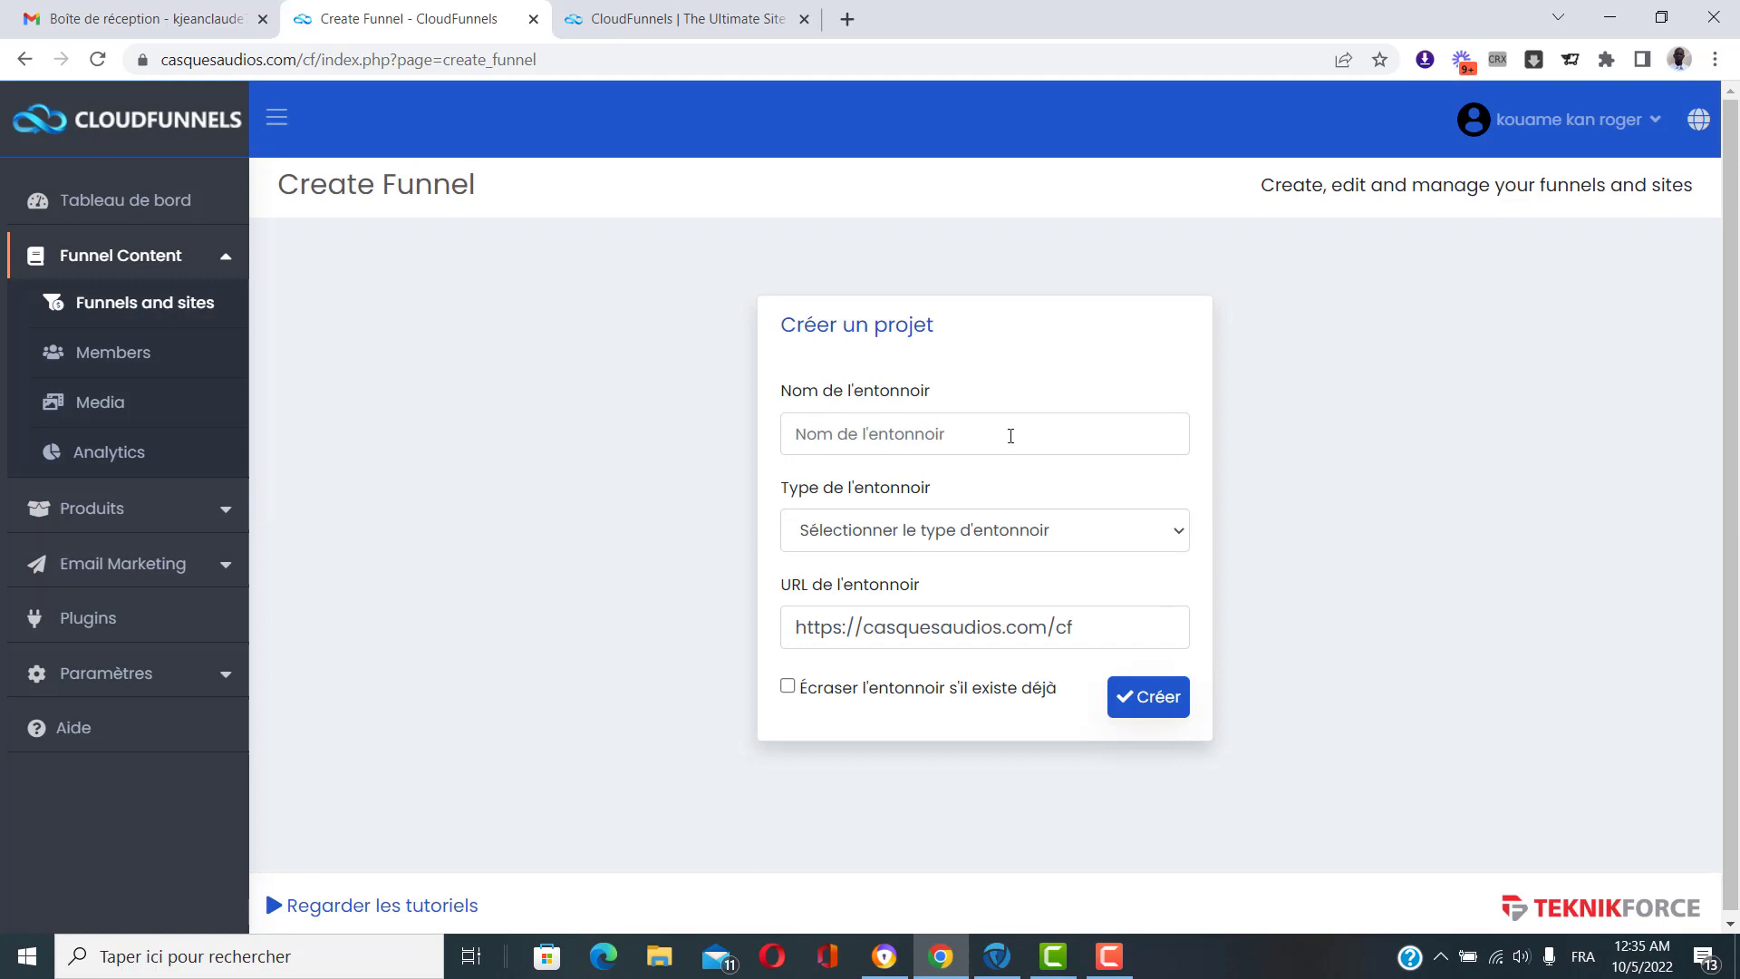
click(877, 437)
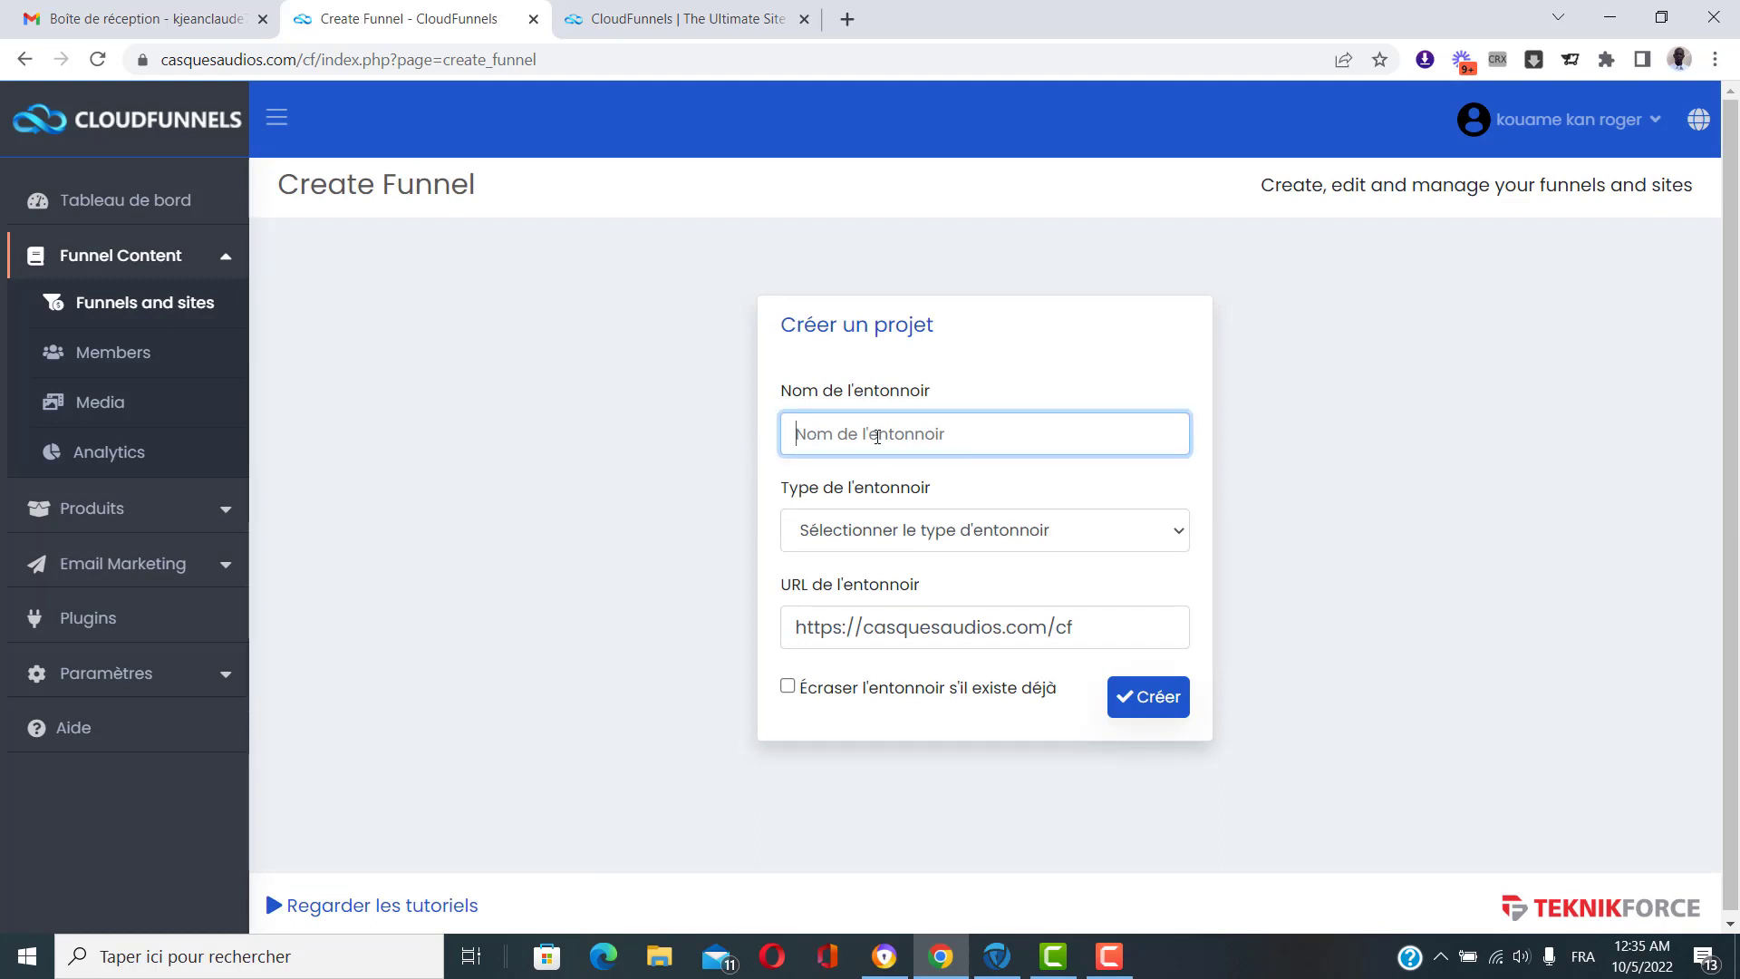
text(Test 1)
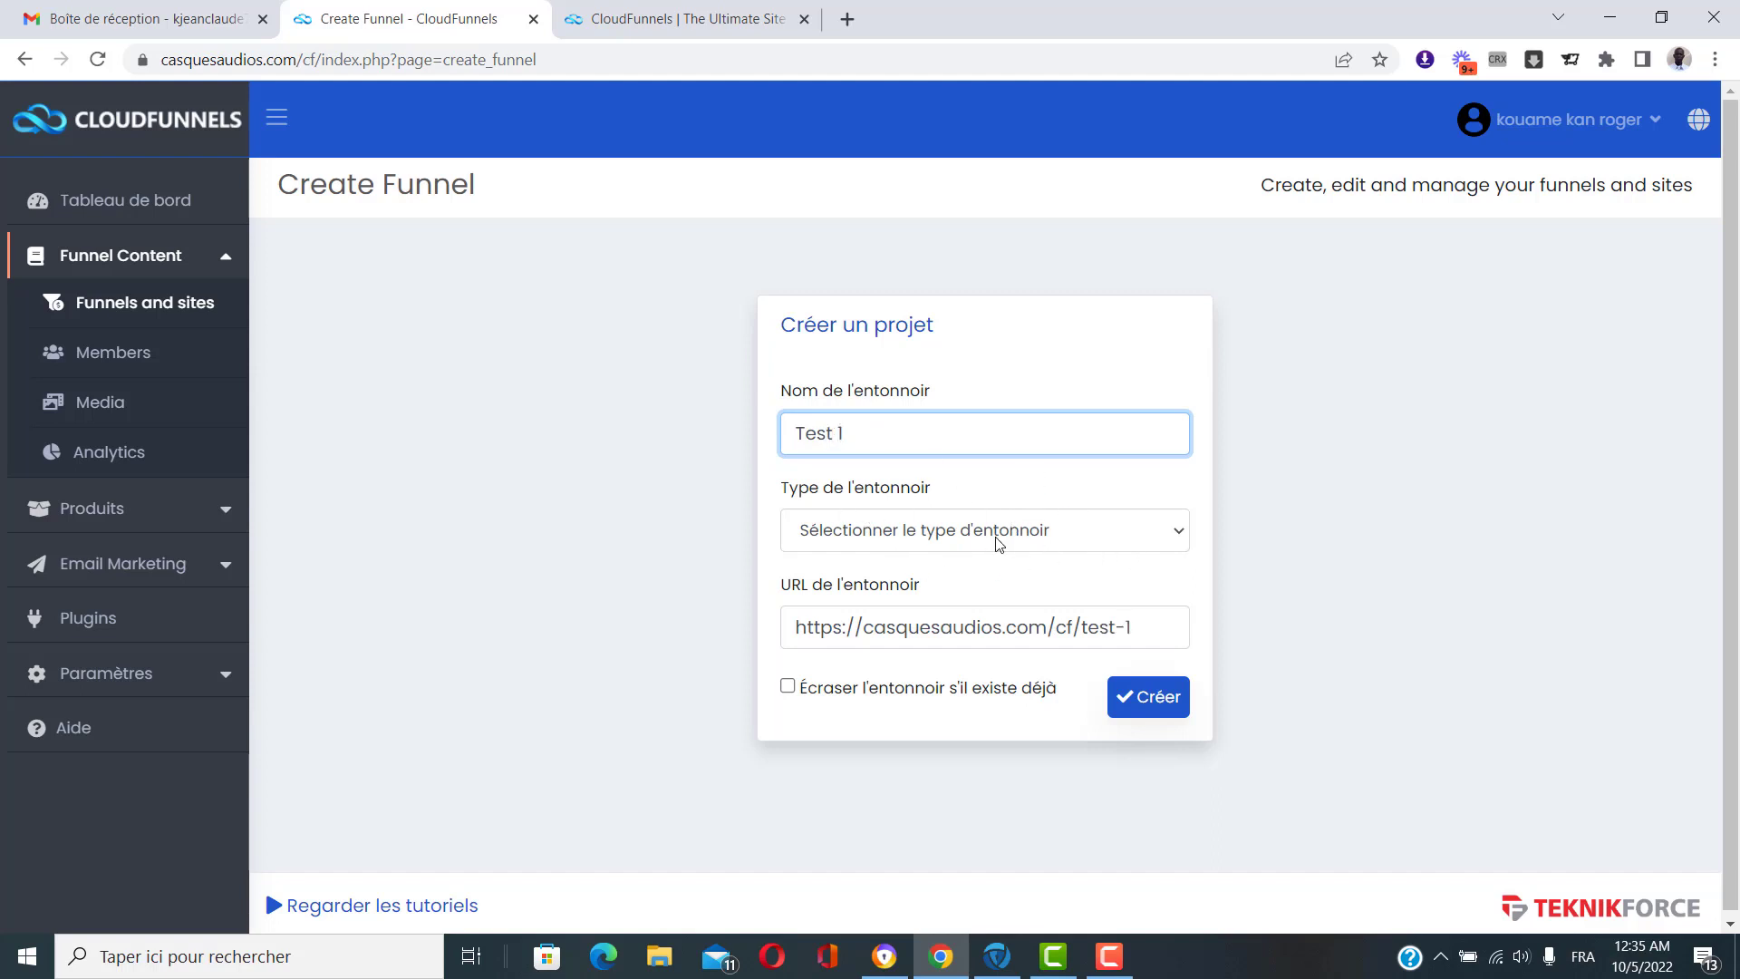
click(1083, 538)
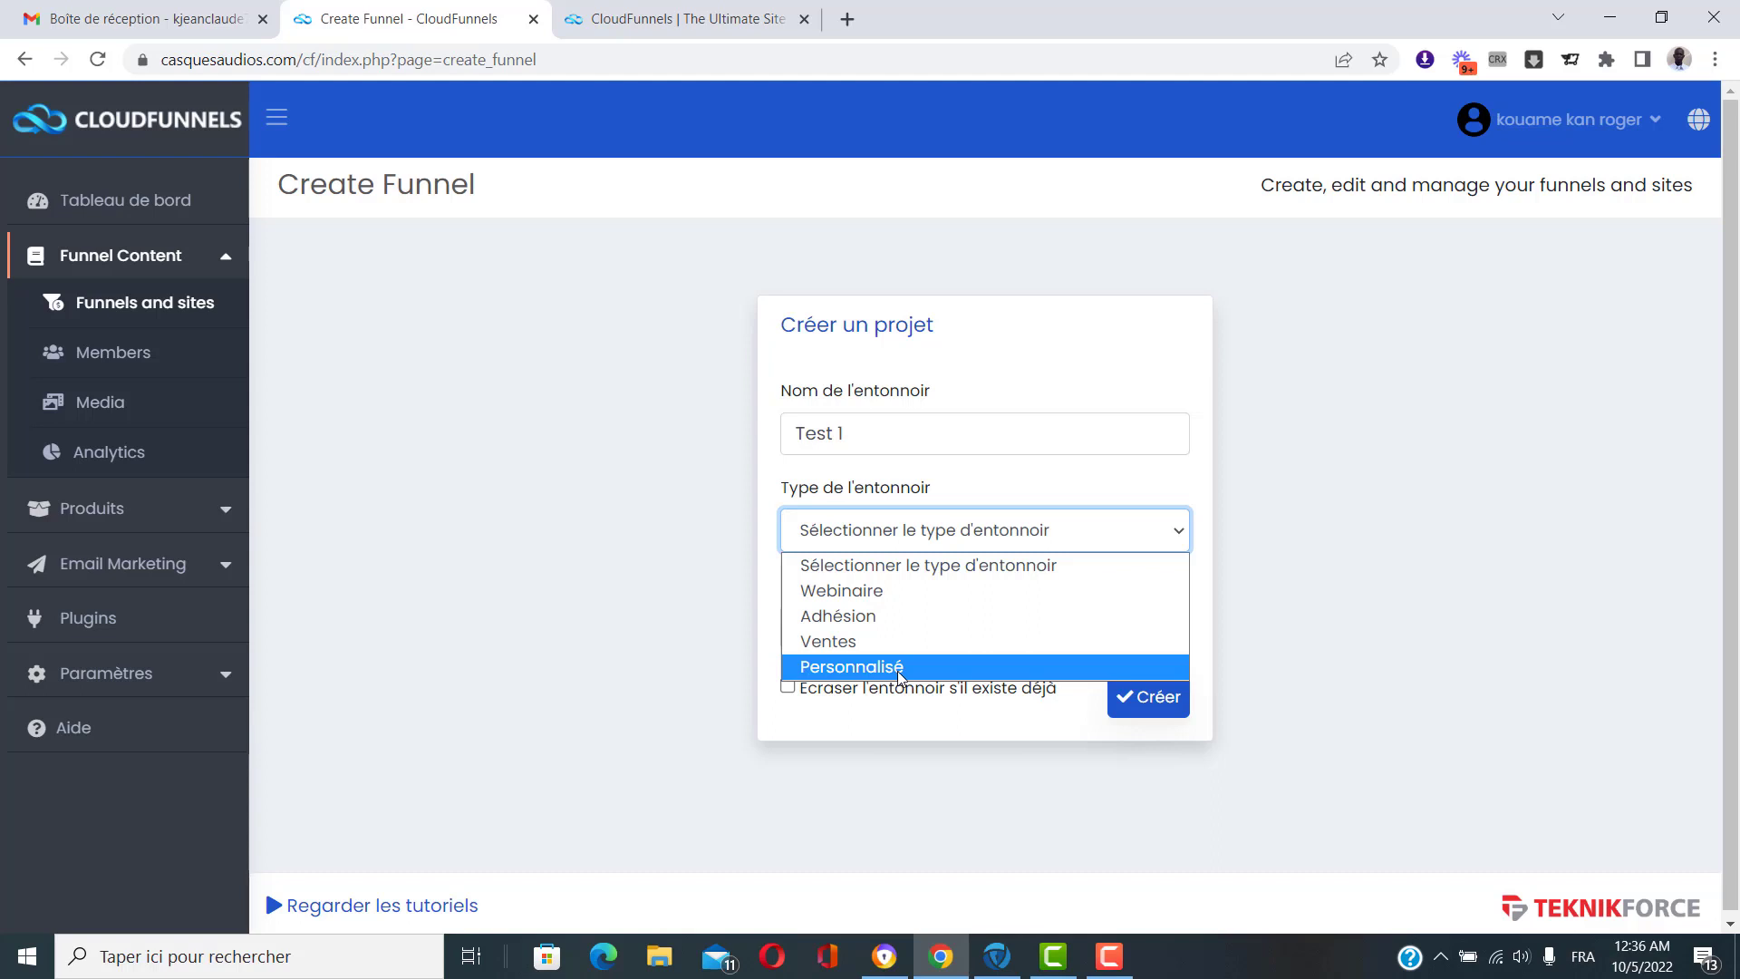
click(900, 667)
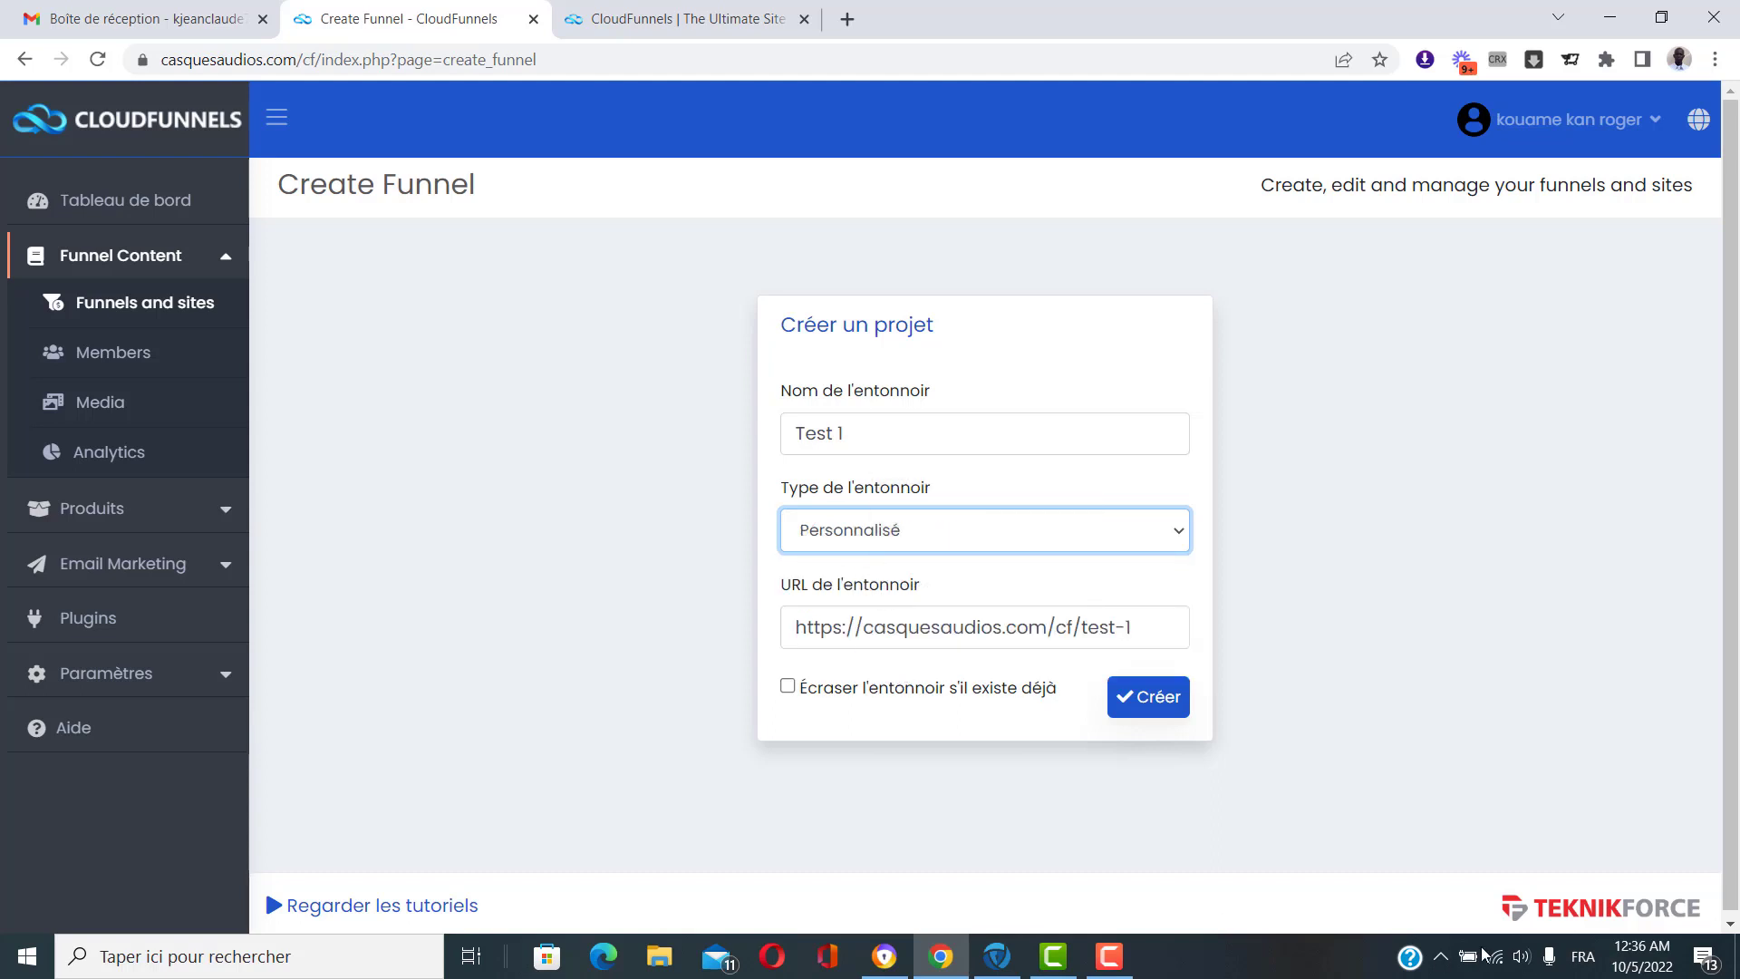
drag(798, 628, 1161, 638)
click(1021, 731)
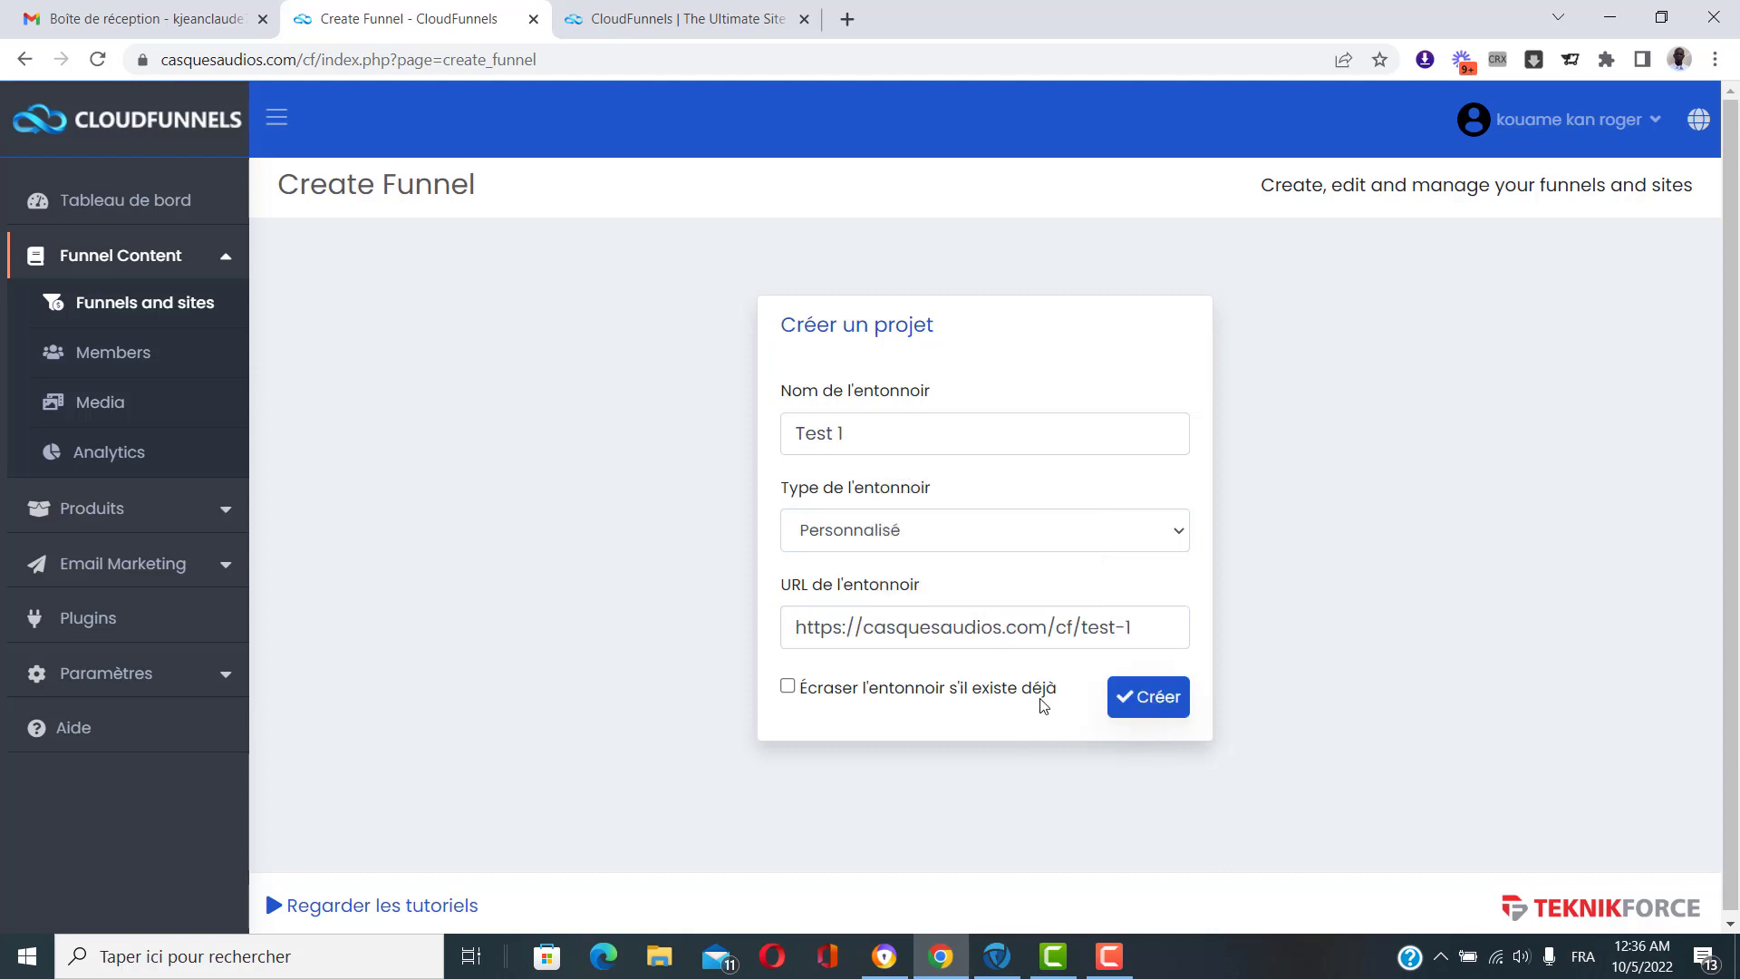
Confirm the funnel creation and add a first page named 'Page de capture'.
click(1161, 705)
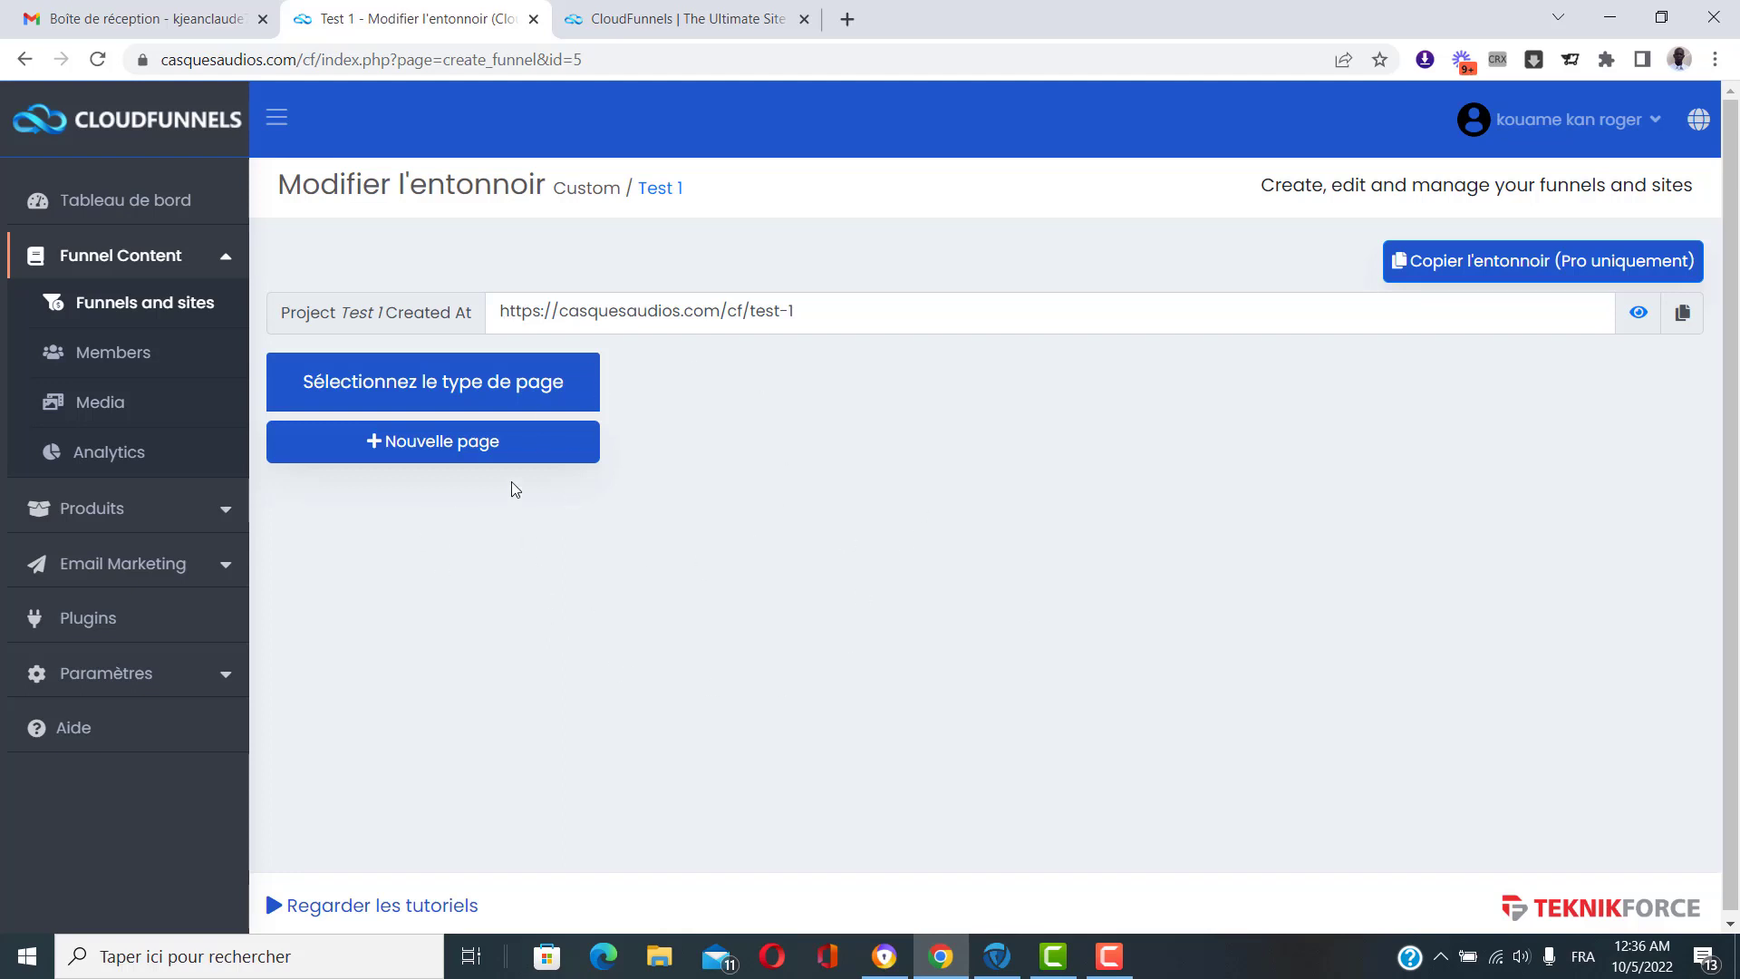
click(457, 446)
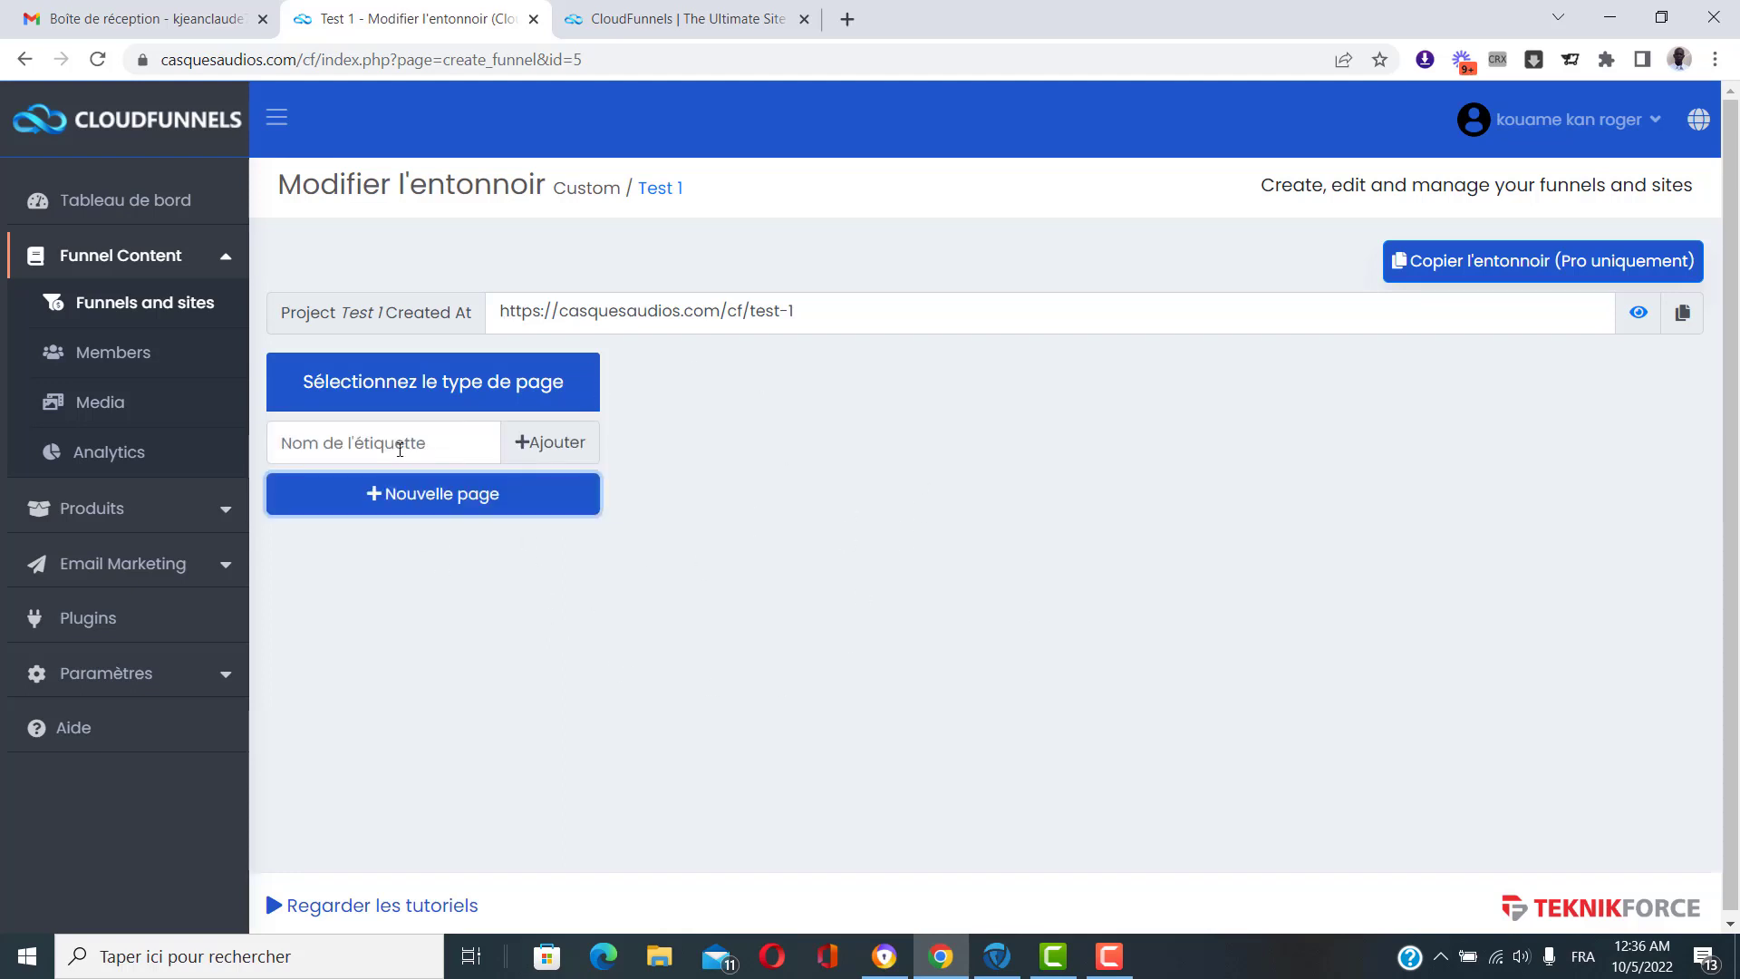
click(393, 444)
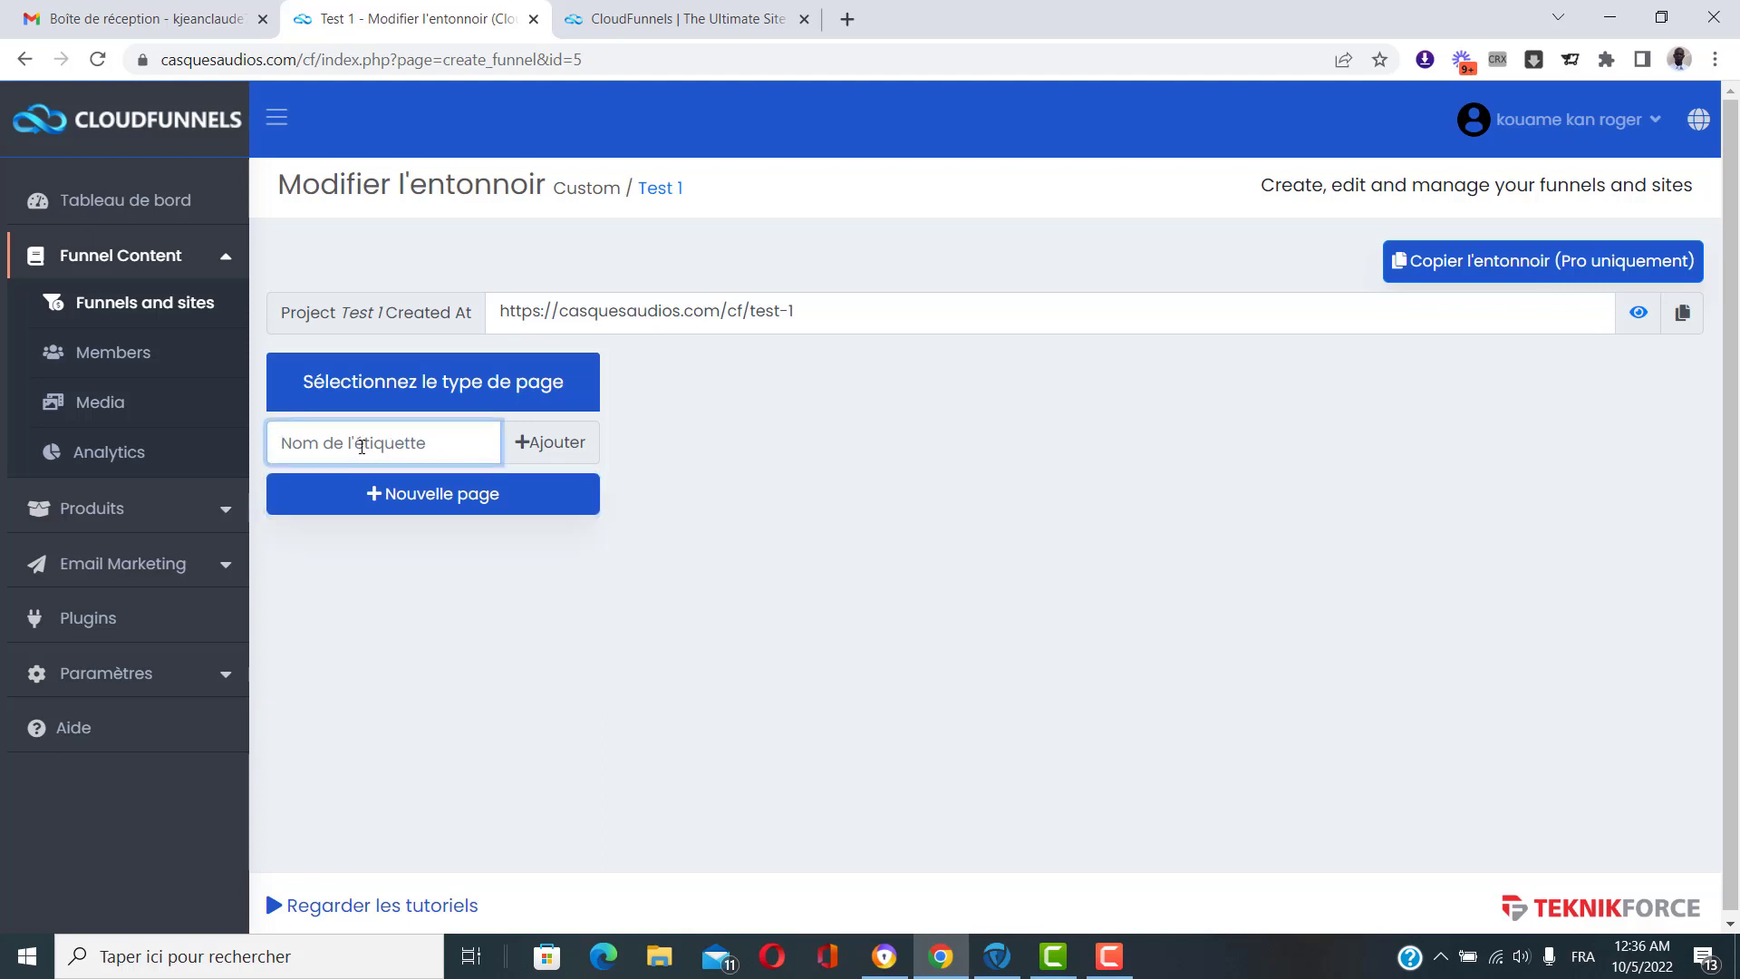
text(Page de captu)
text(re)
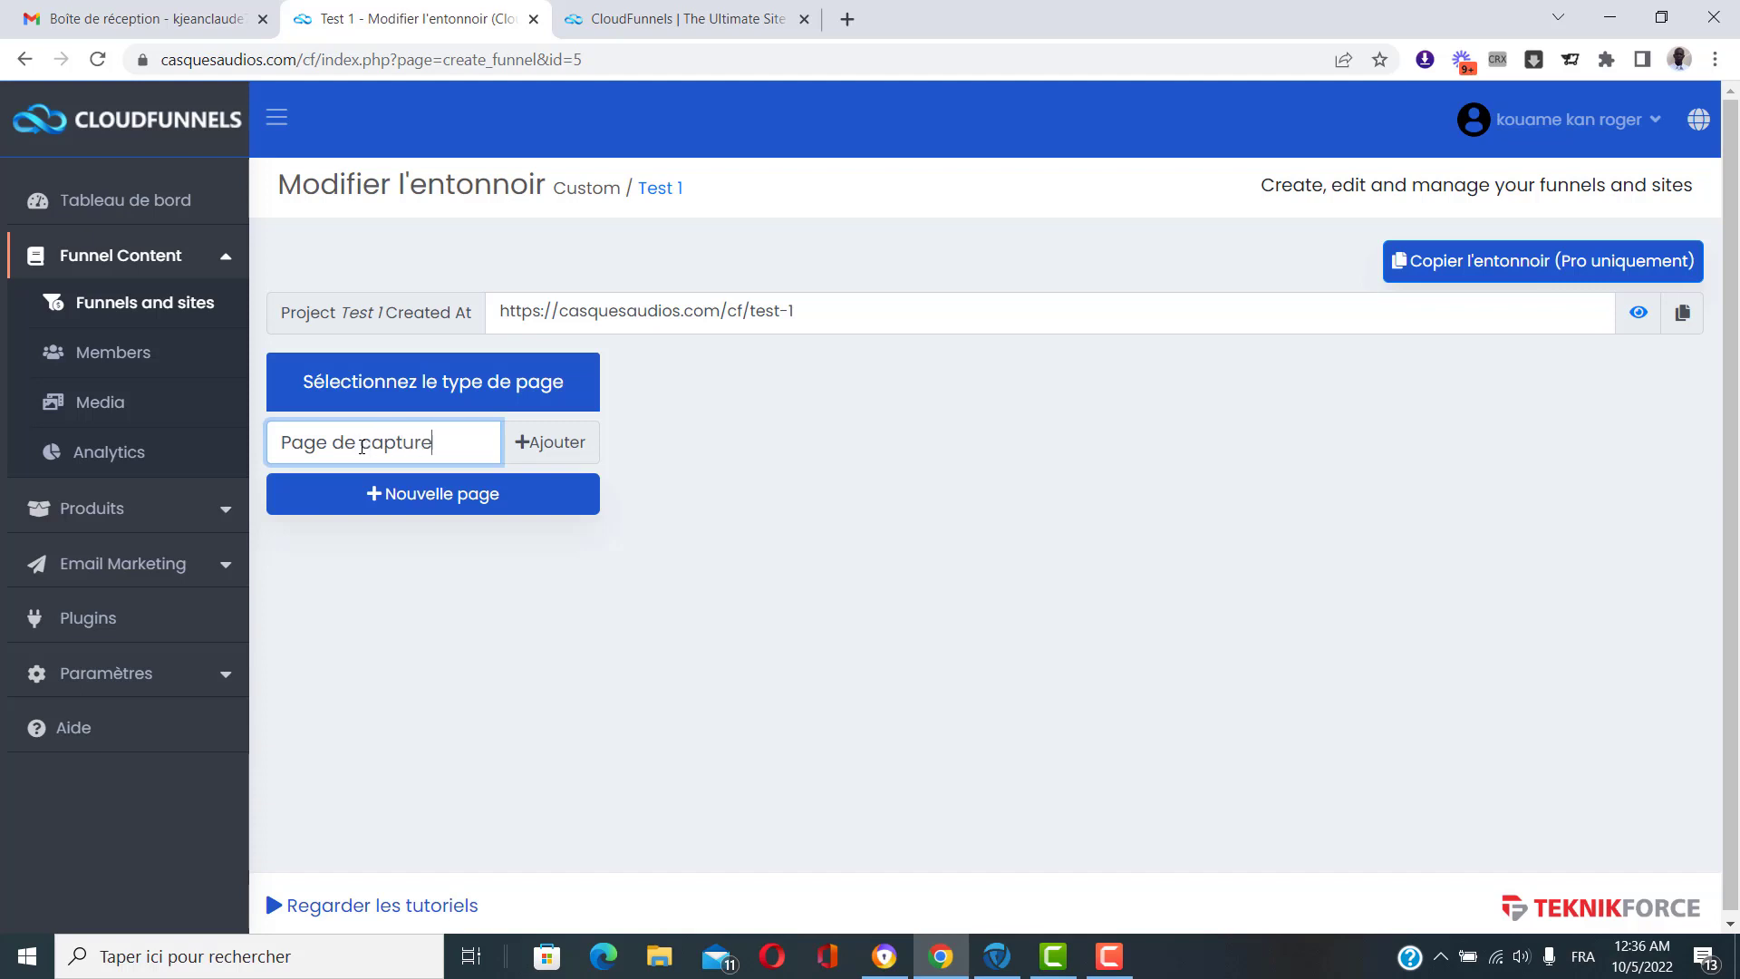
click(562, 444)
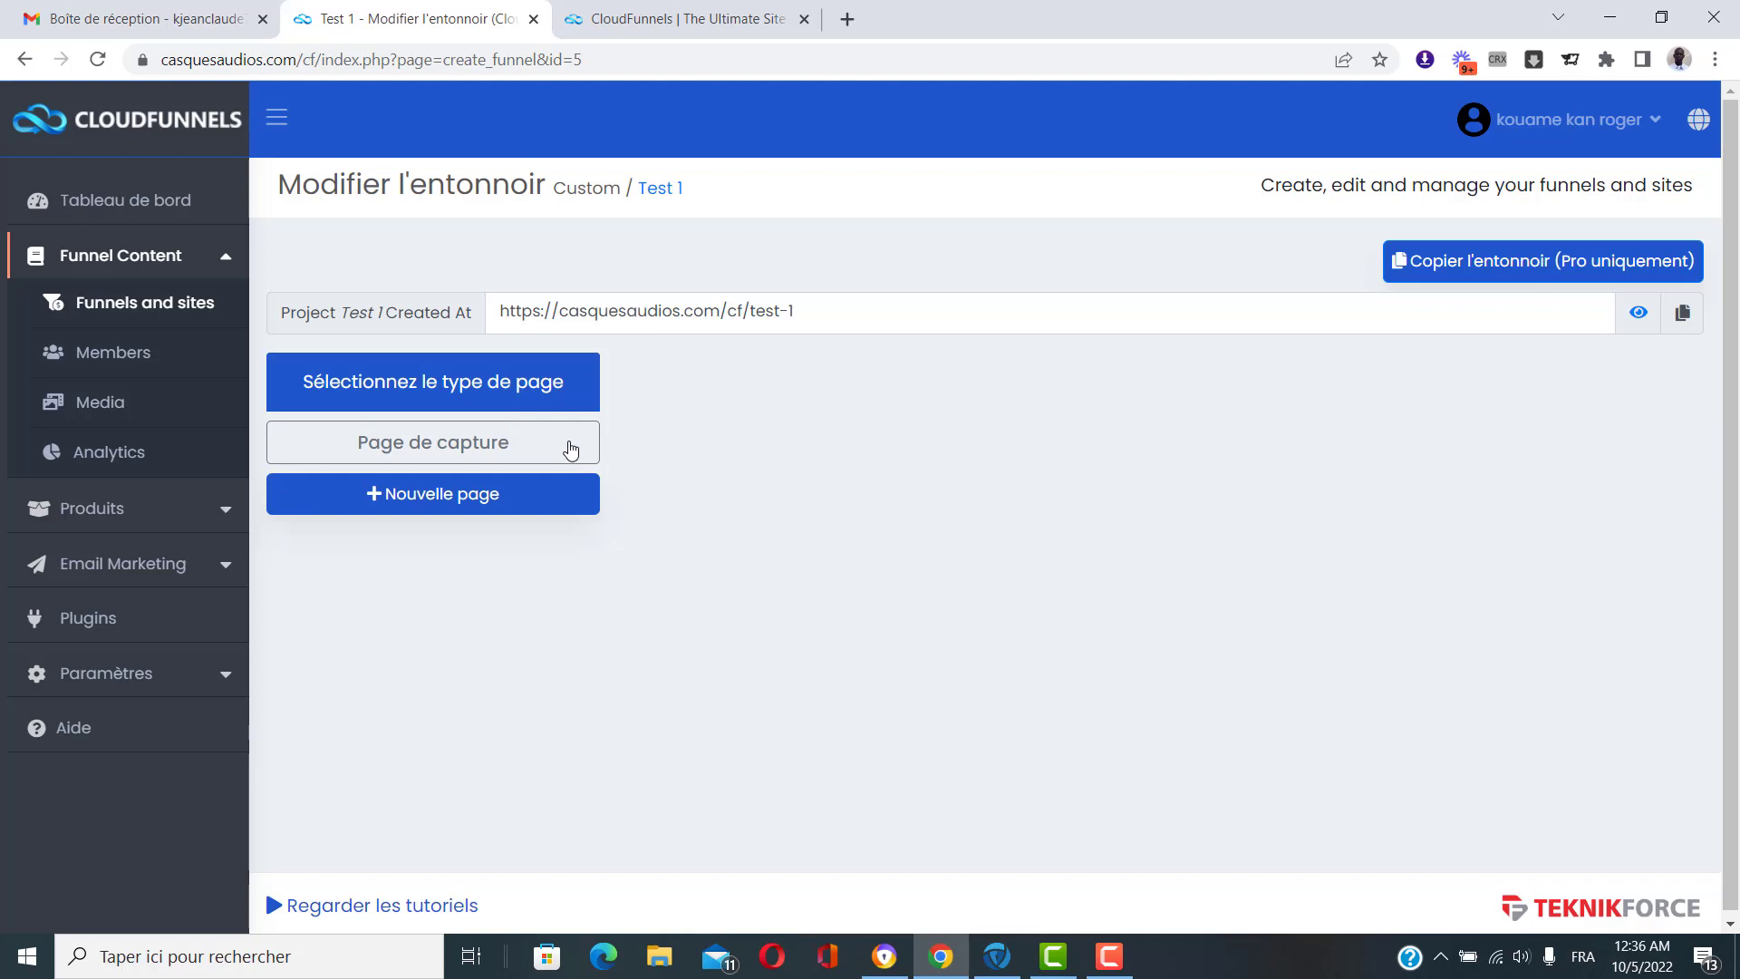
Add a second page named 'Page de remerciement' and open it.
click(468, 506)
click(417, 497)
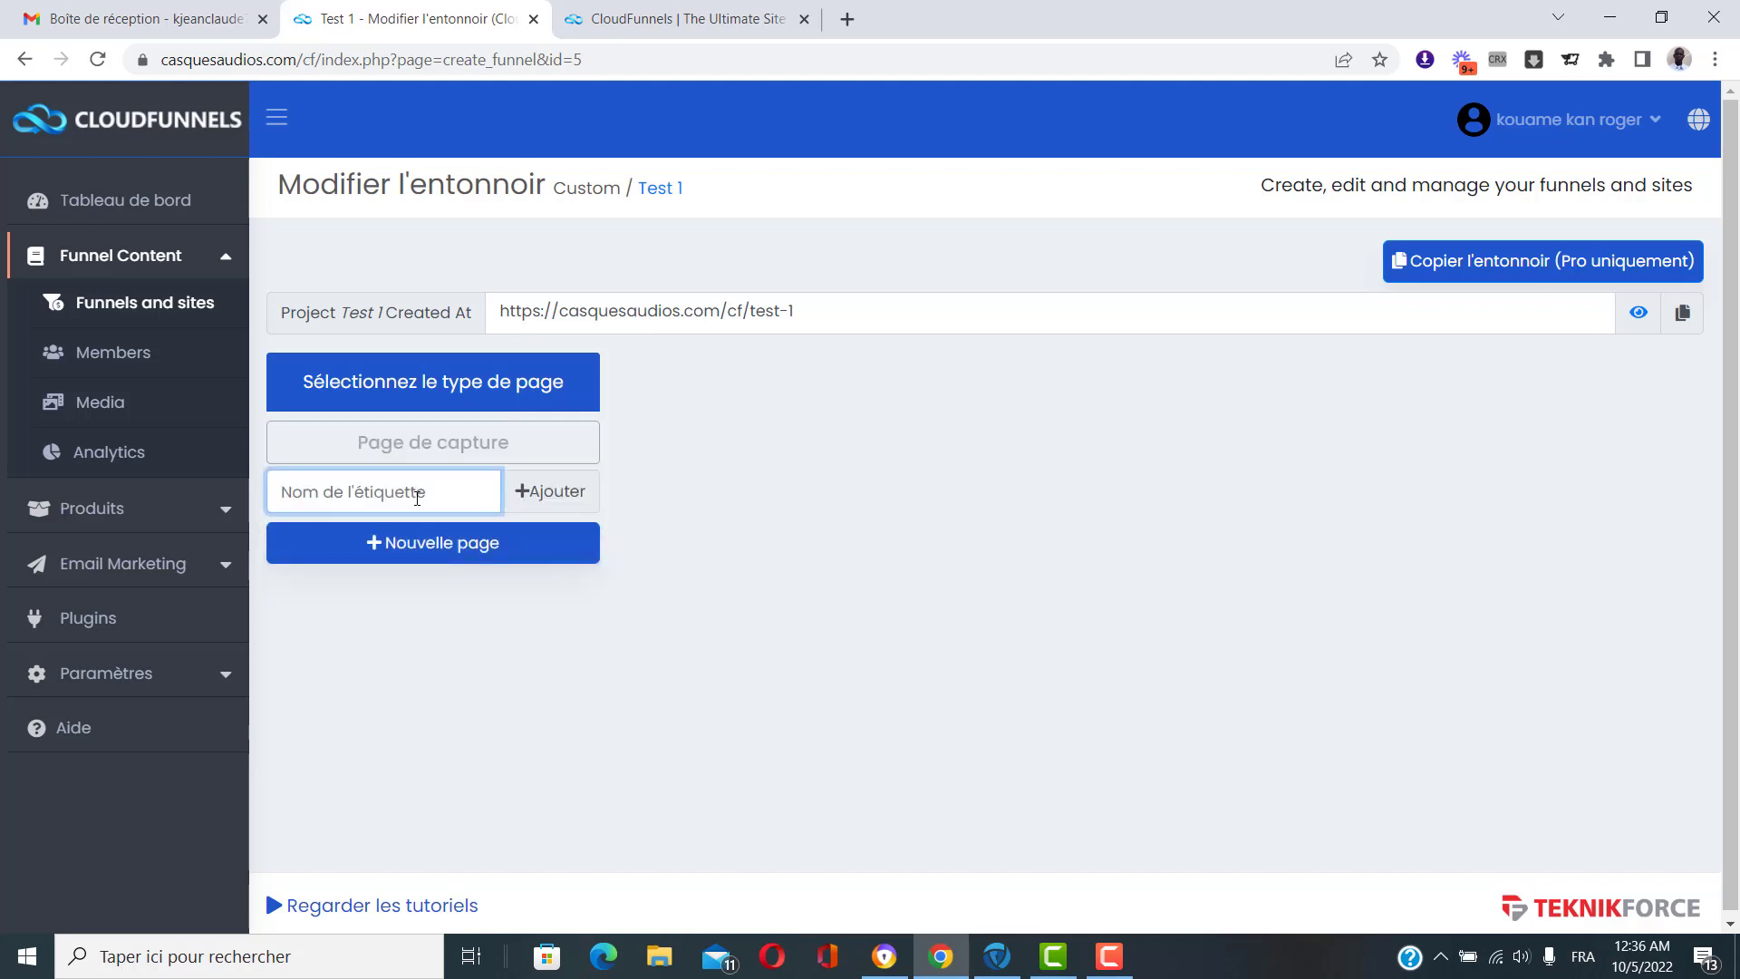
text(Page)
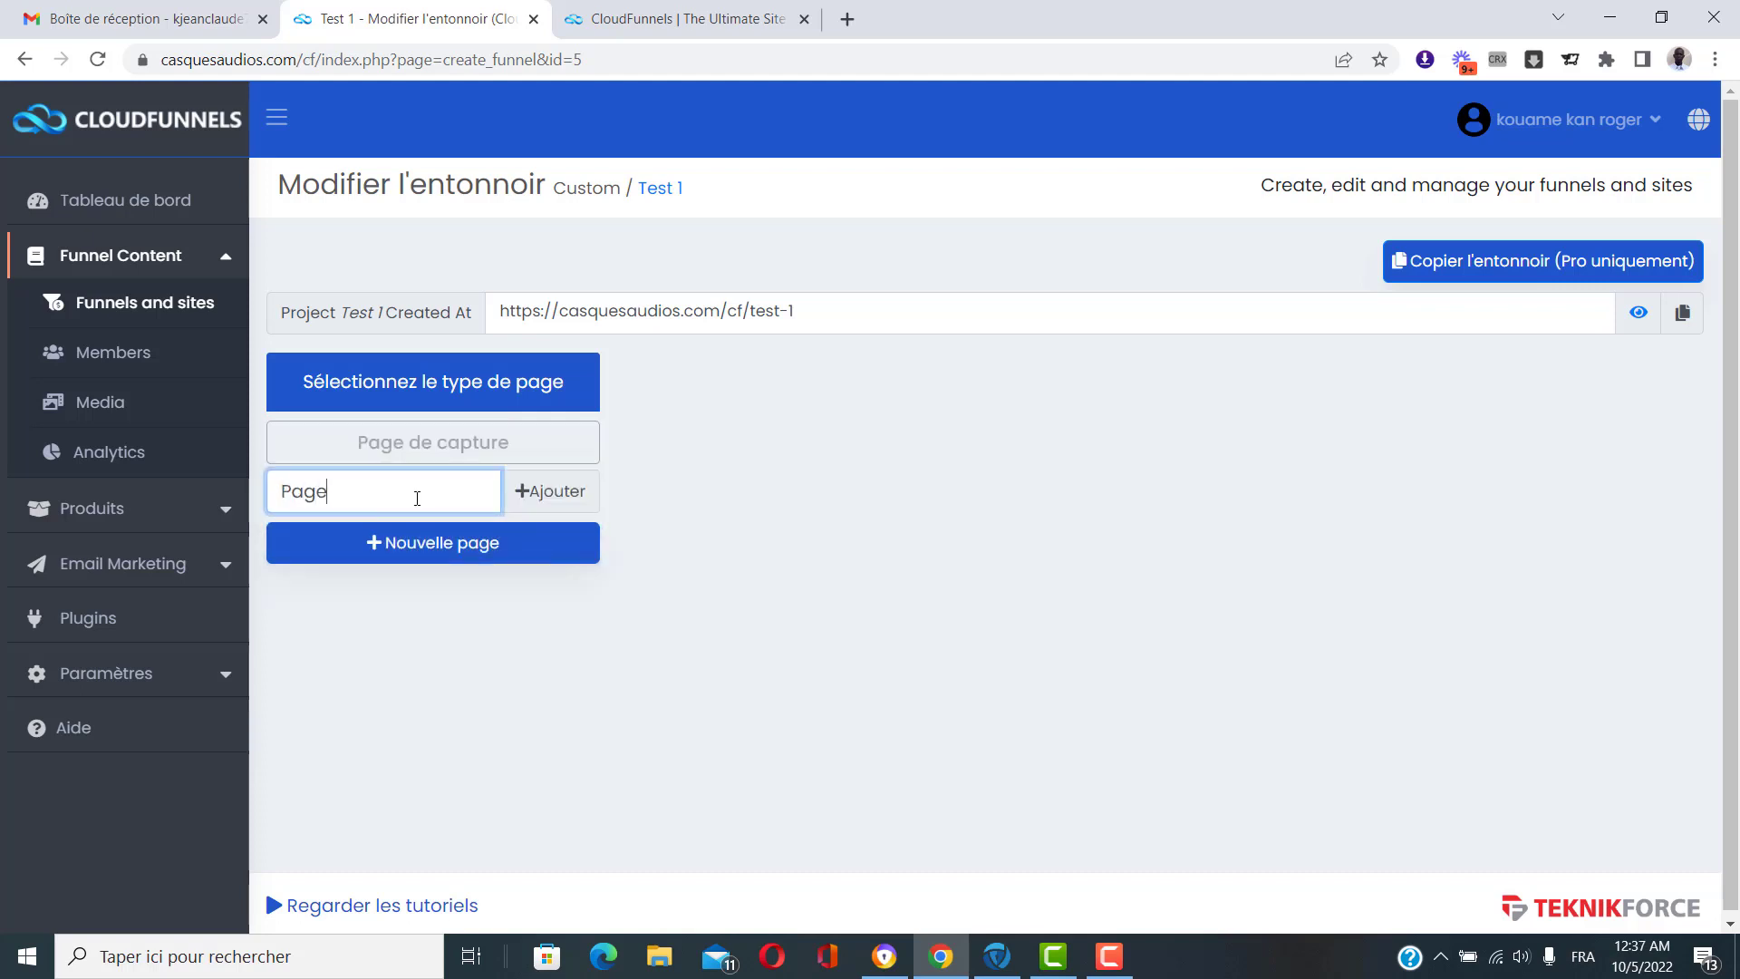
text( de remerciement)
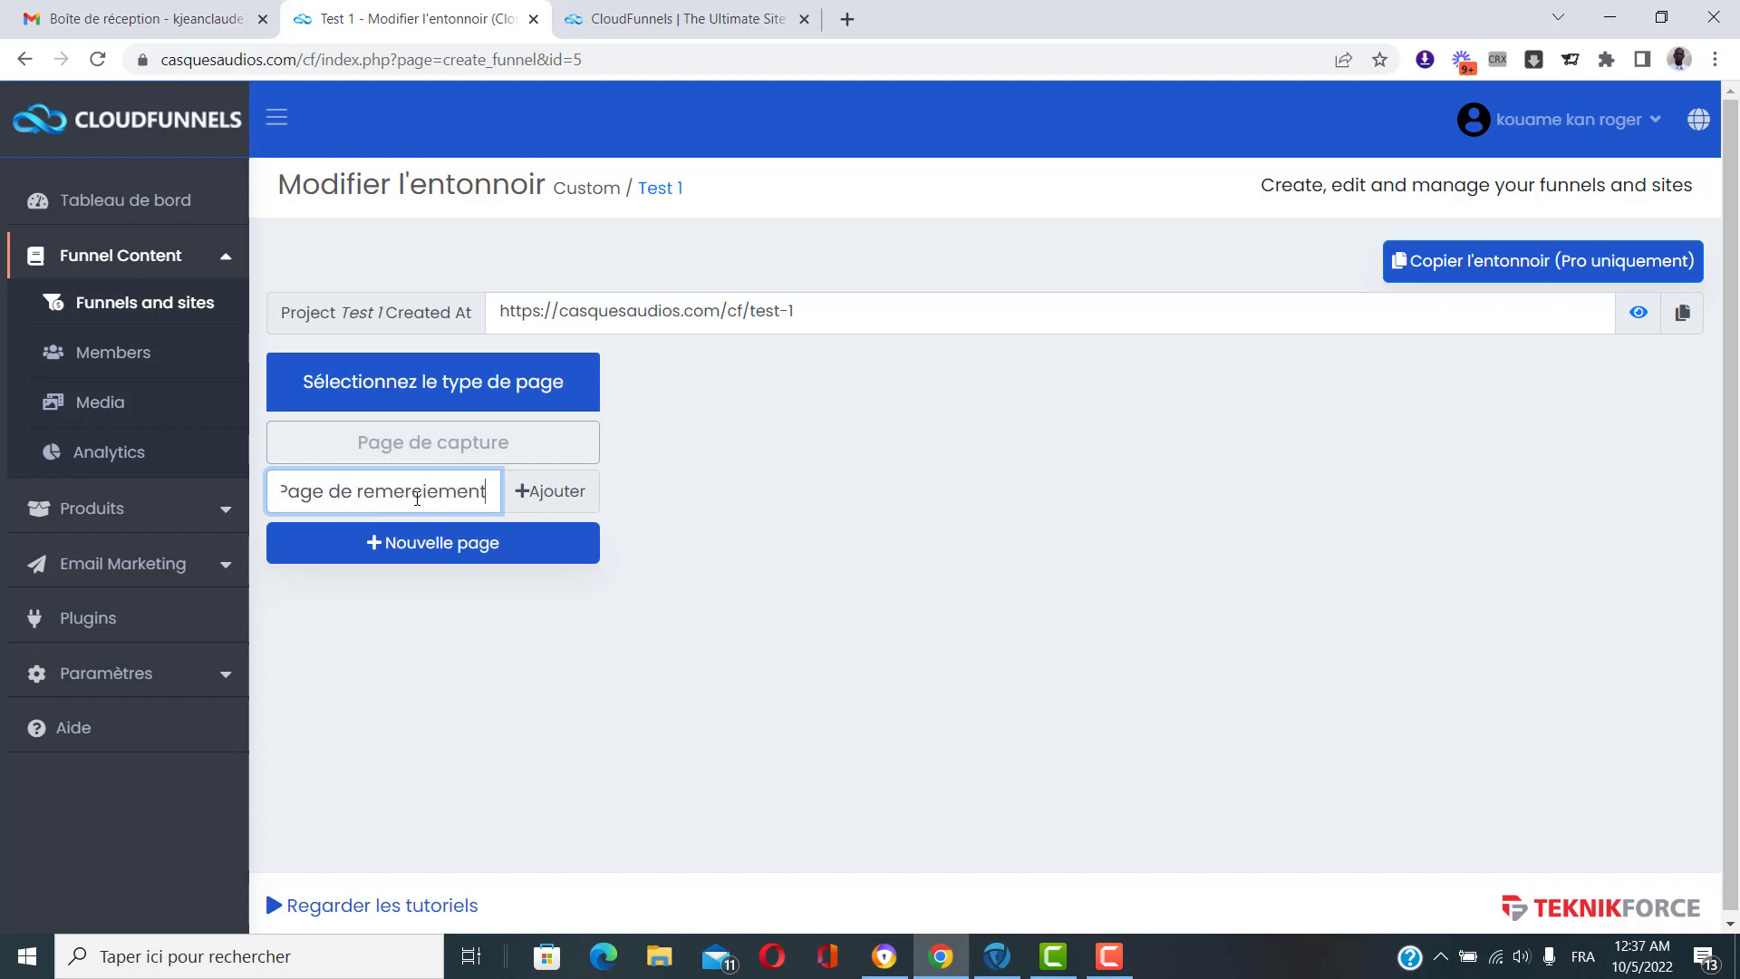
click(560, 494)
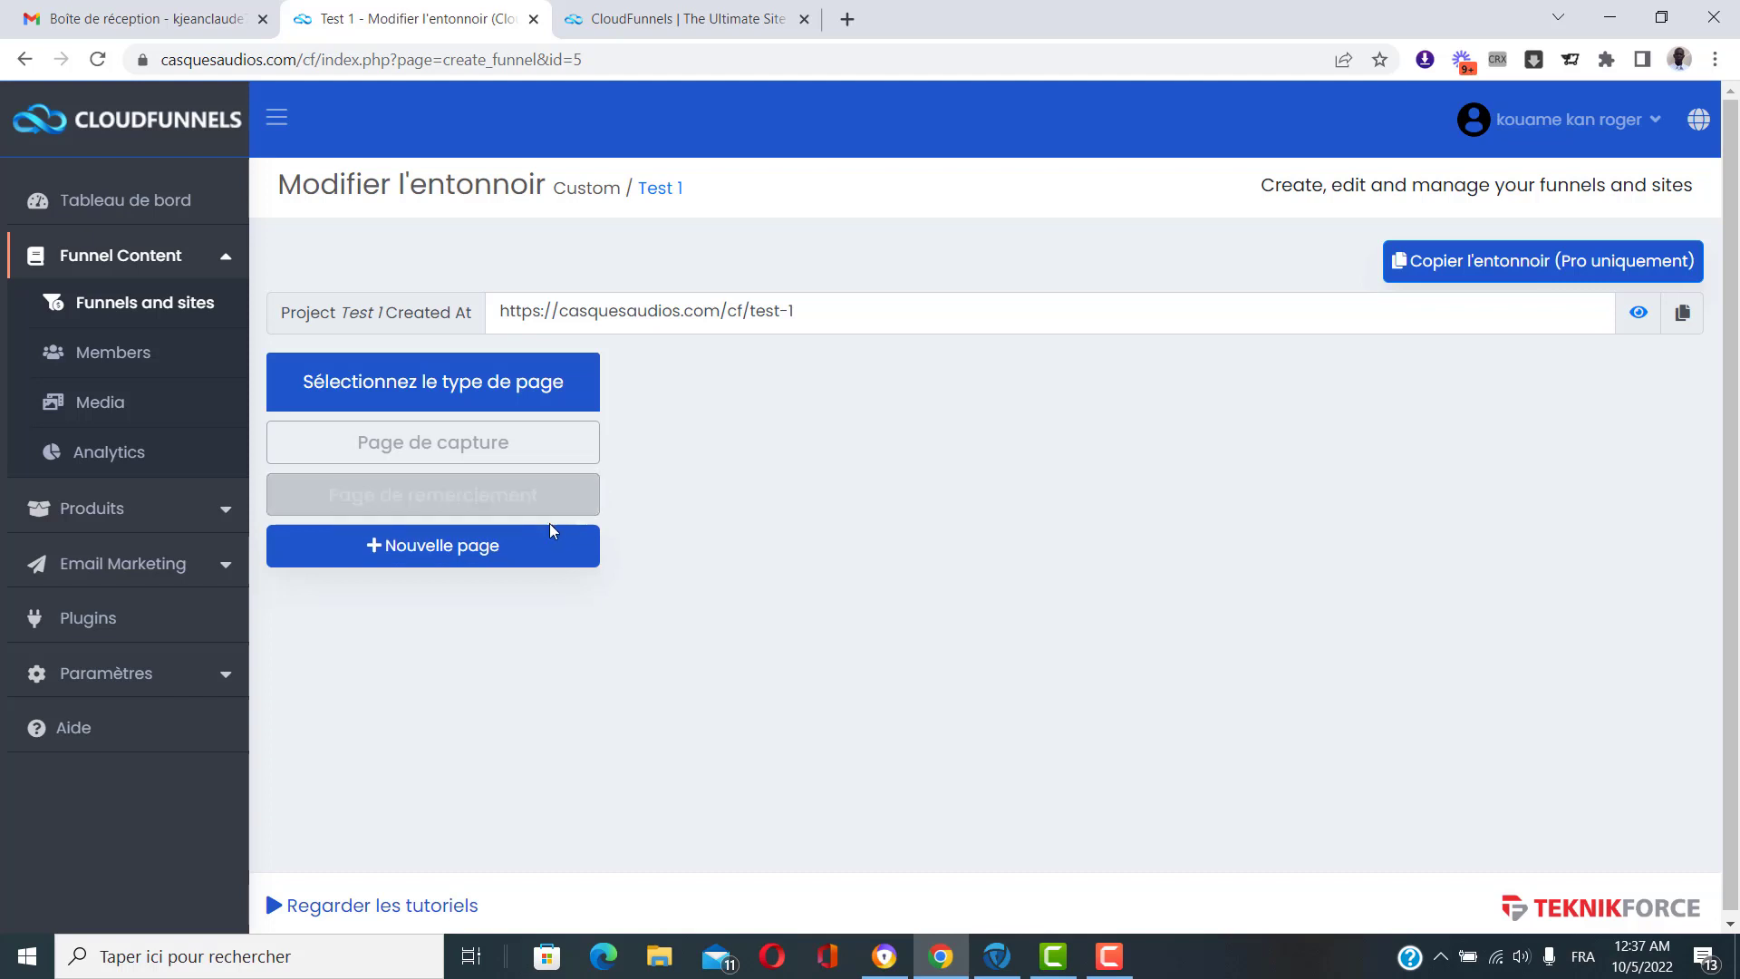
click(505, 497)
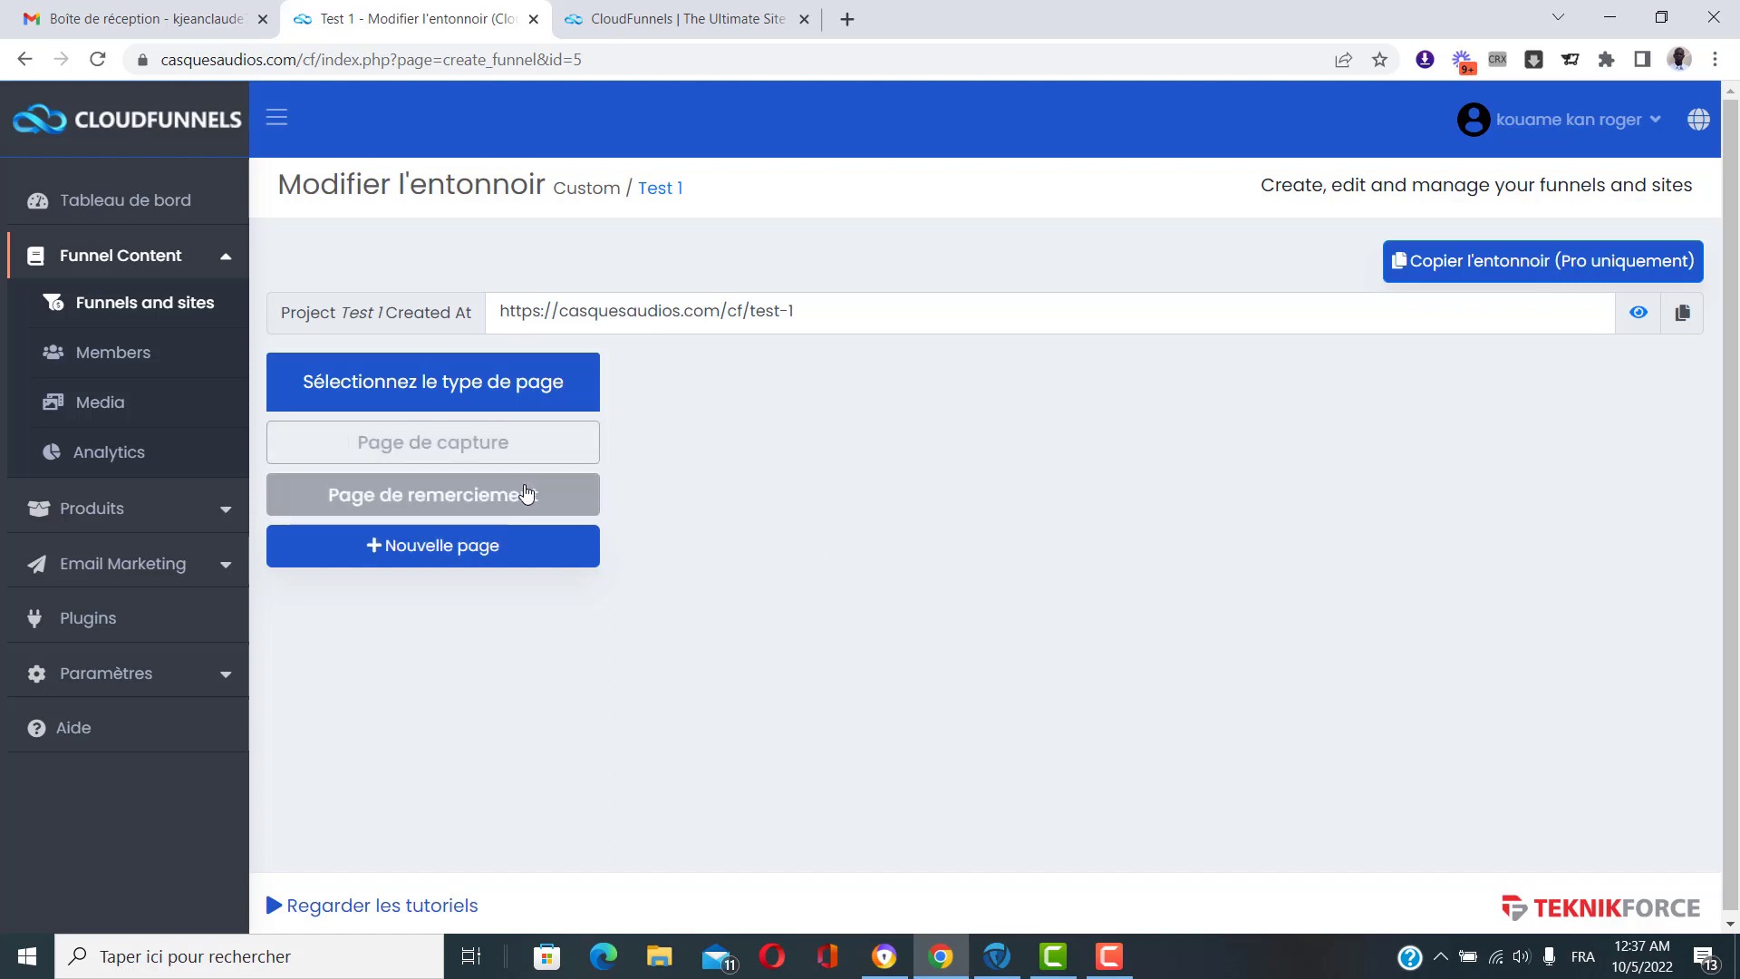
Open the template browser for Page de capture and search templates for 'optin'.
click(405, 443)
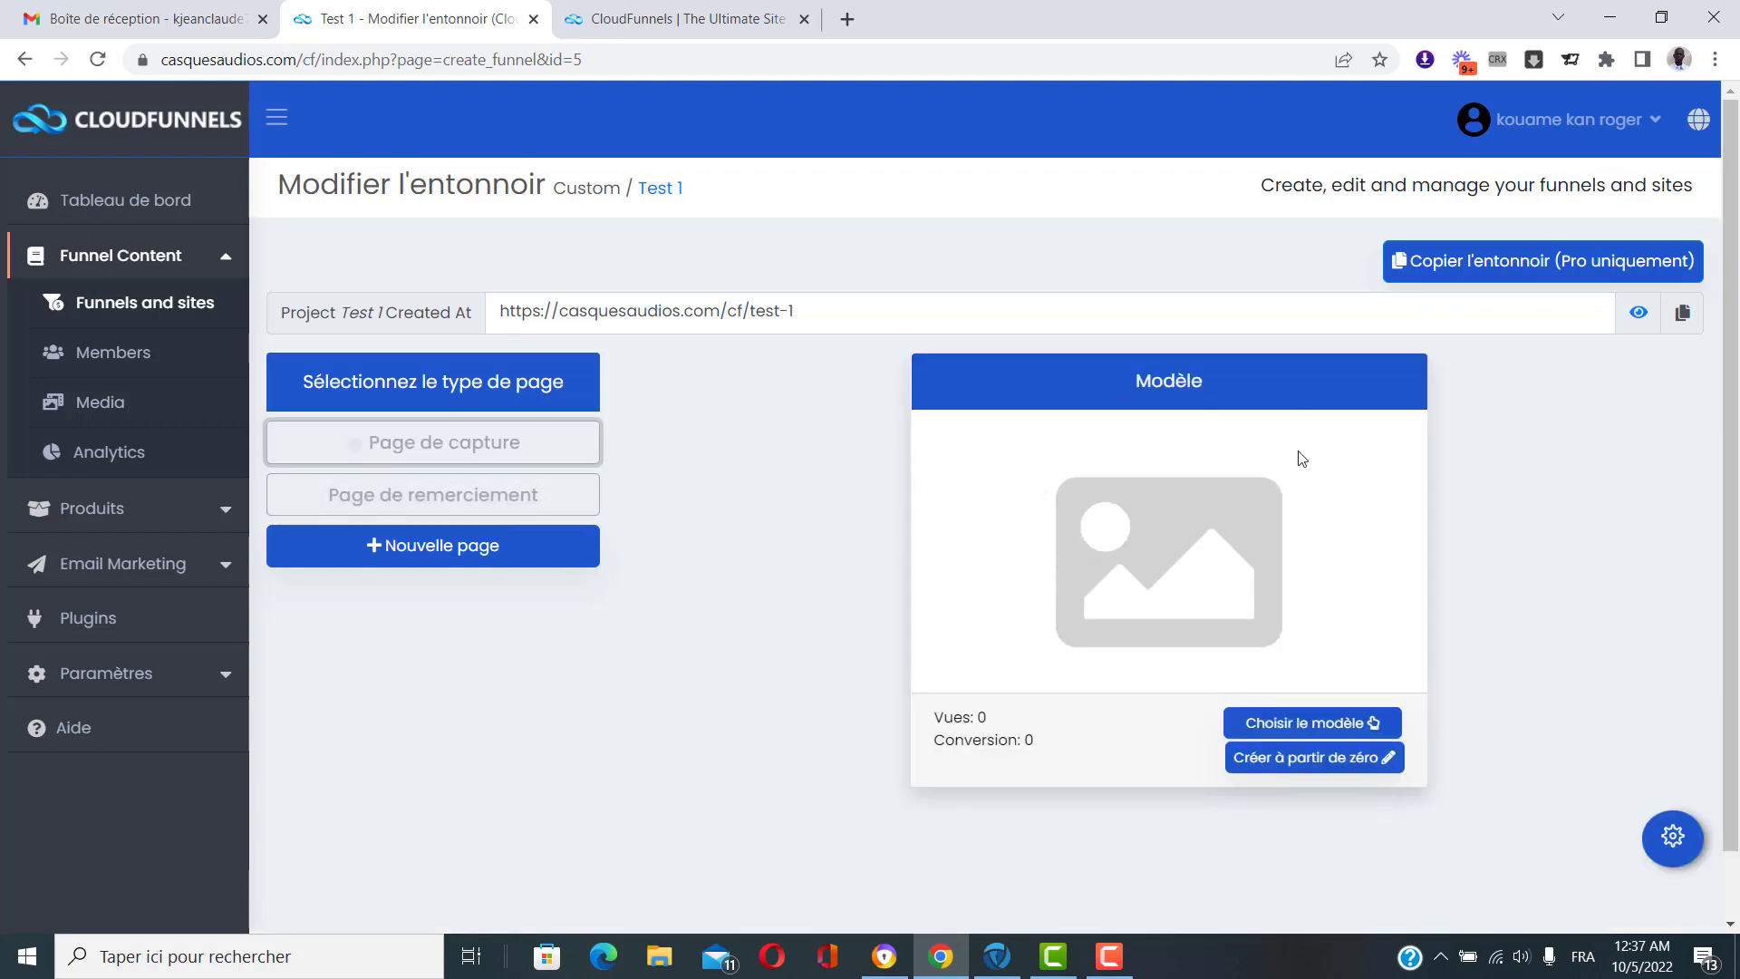
click(1314, 723)
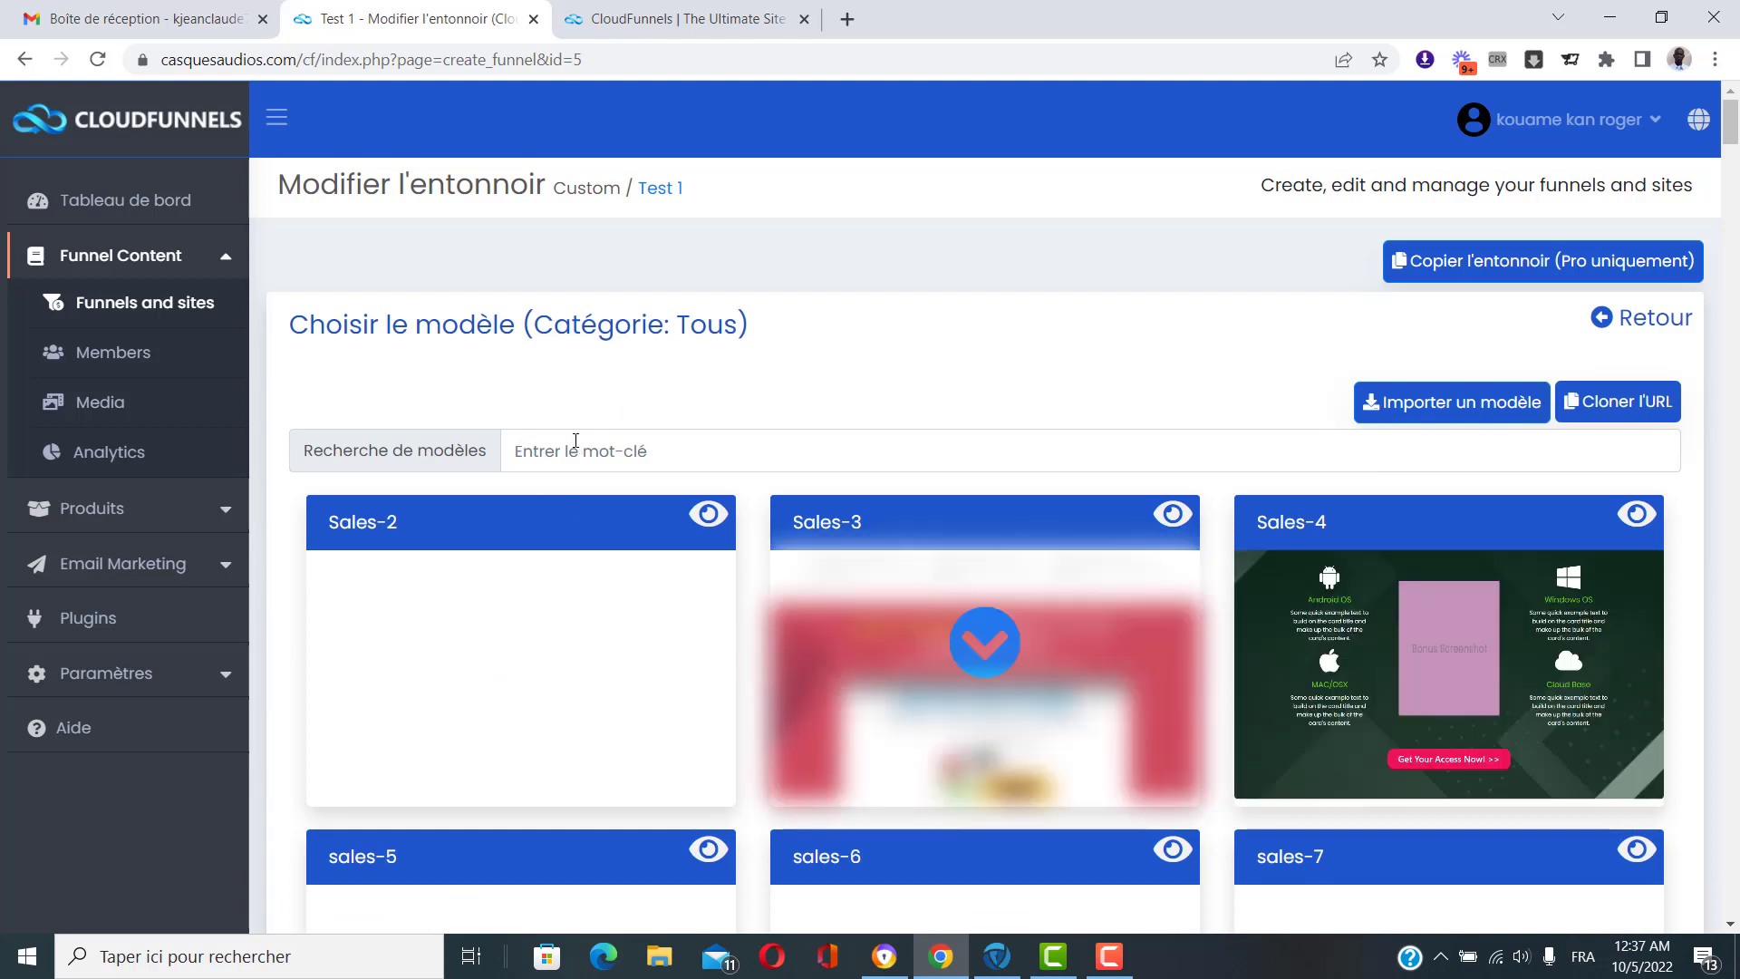
click(576, 440)
text(optin)
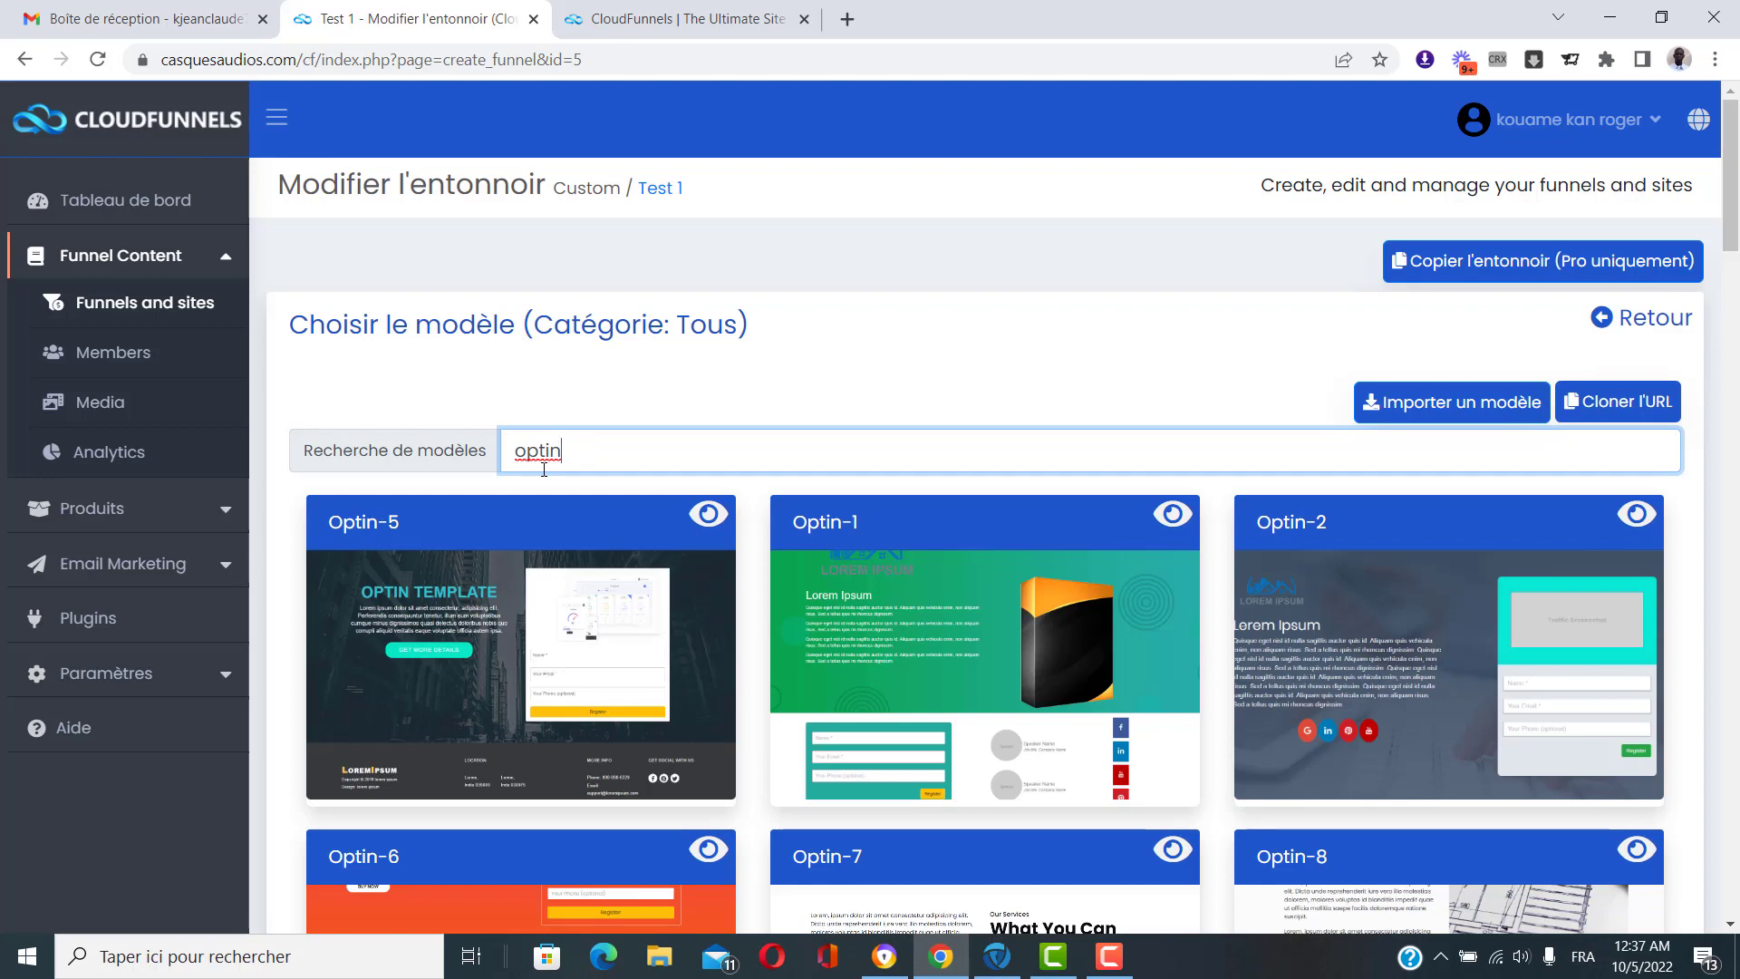
click(780, 365)
Scroll through the optin template results and return to the top with Optin-5, Optin-1, Optin-2.
scroll(786, 370, down, 1)
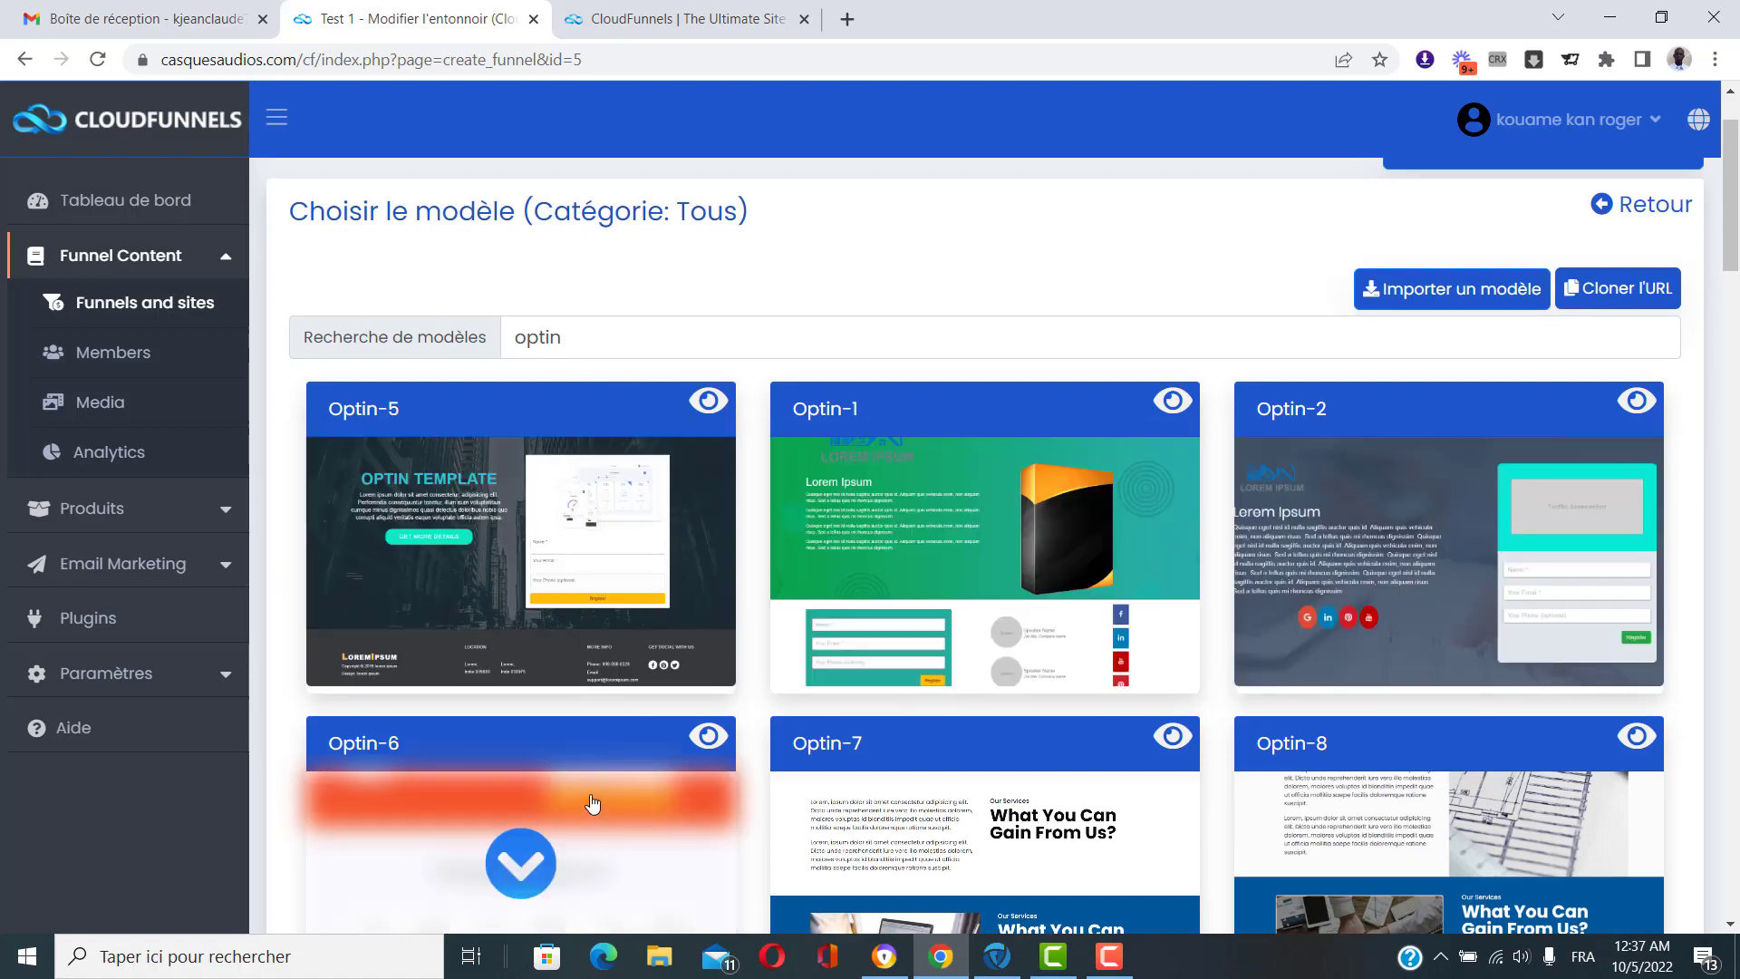
scroll(590, 804, down, 1)
scroll(559, 745, up, 2)
scroll(571, 734, down, 2)
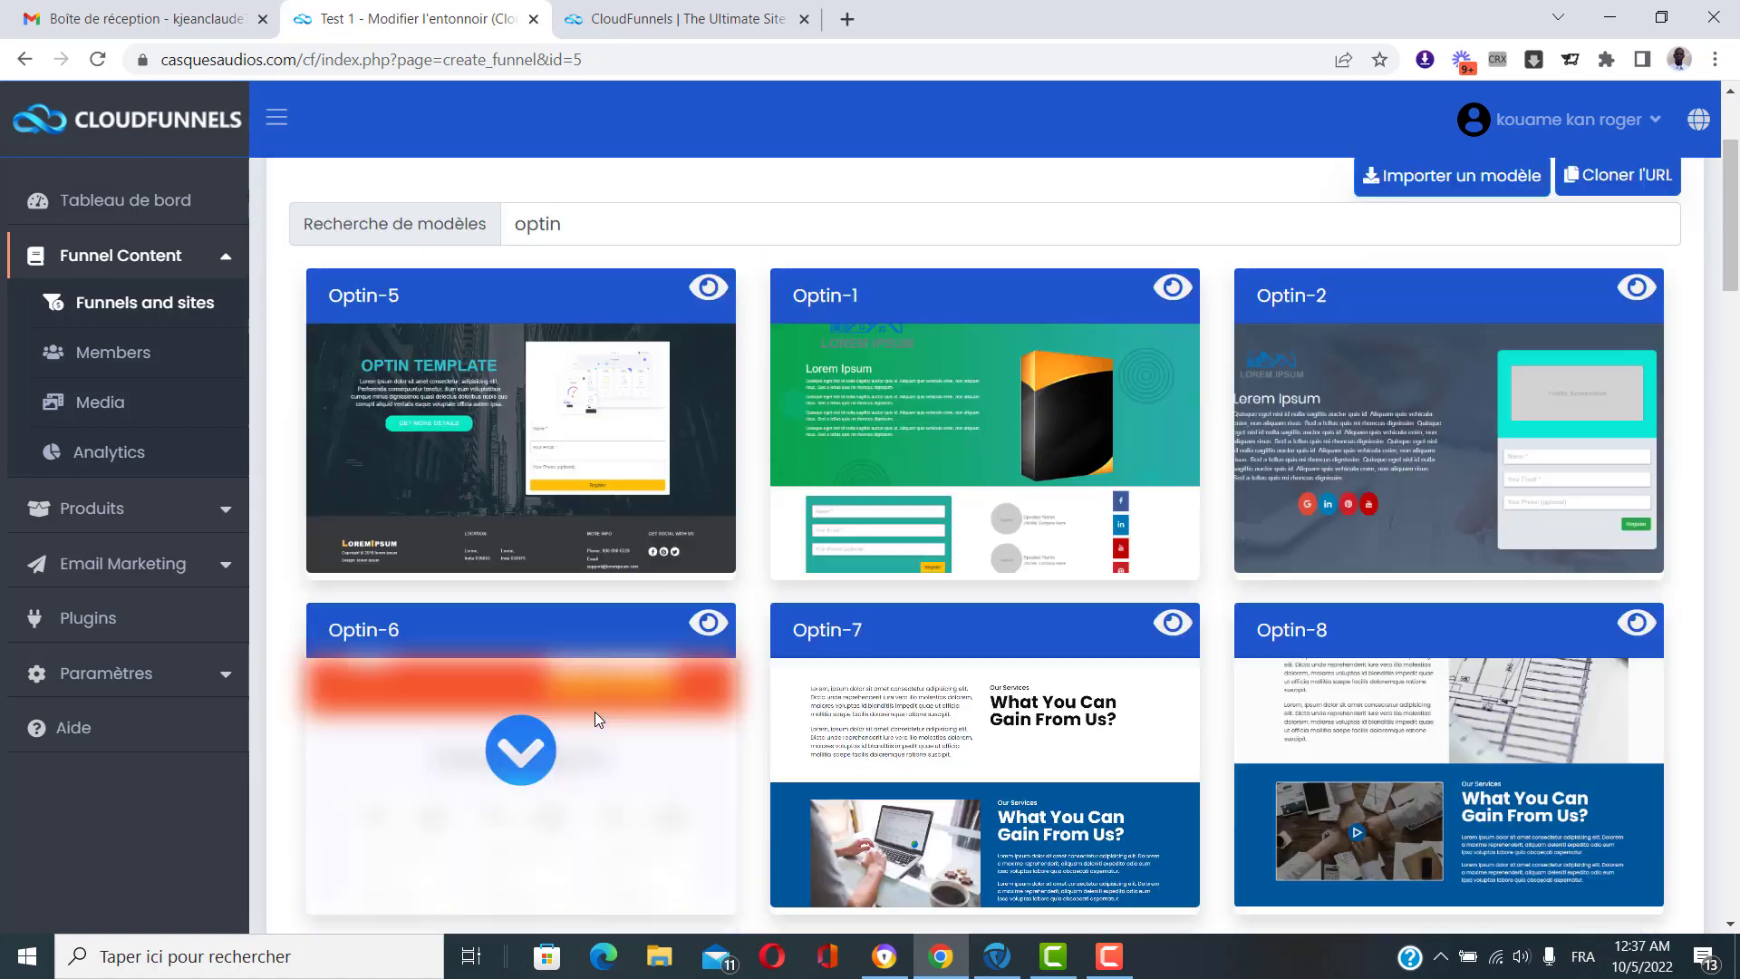
scroll(1030, 466, down, 2)
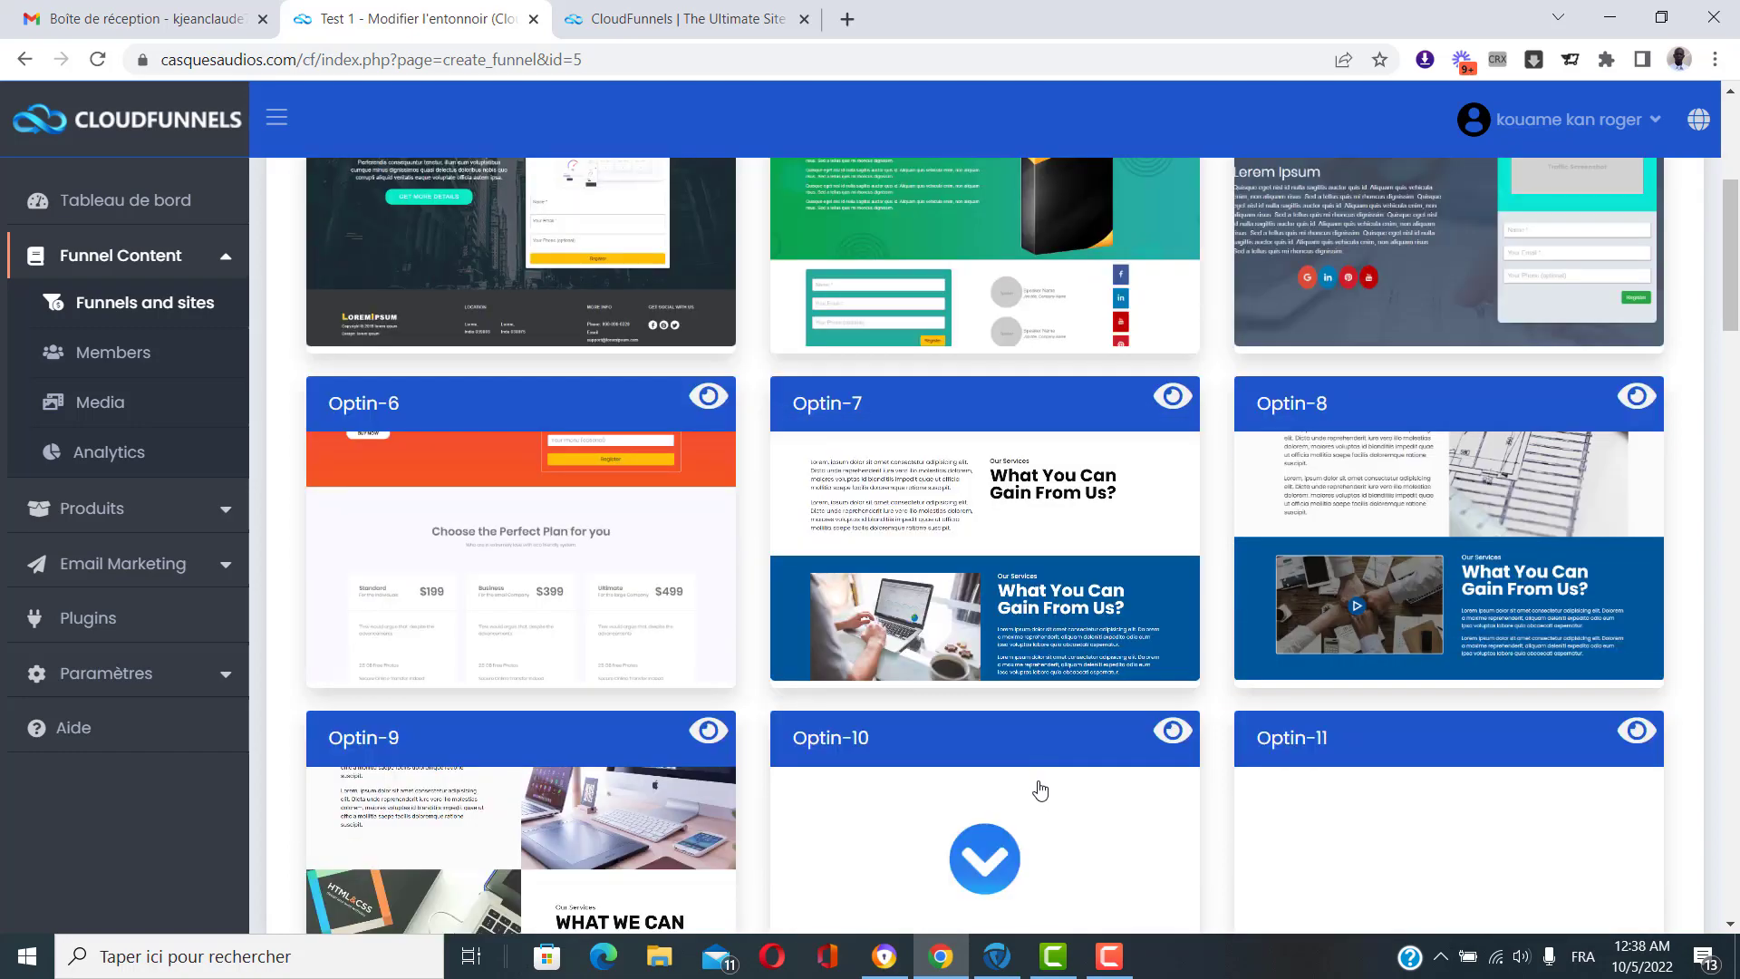
scroll(1033, 792, up, 1)
scroll(667, 736, up, 1)
scroll(668, 736, down, 2)
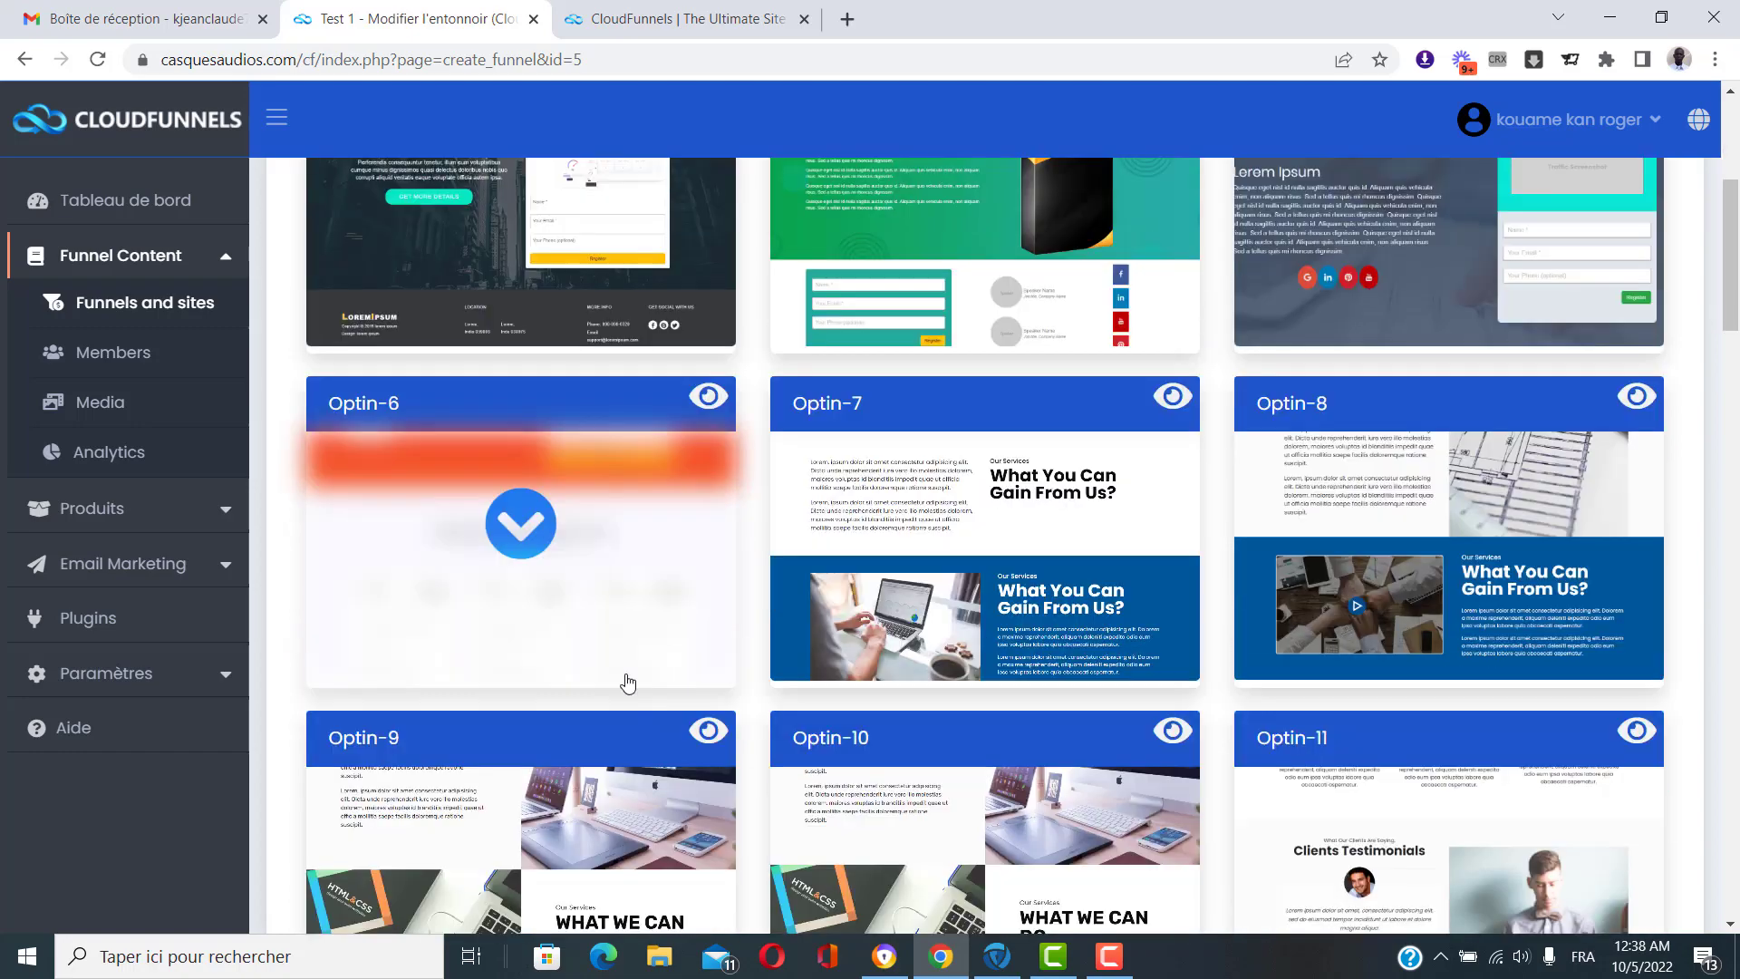
scroll(614, 572, up, 2)
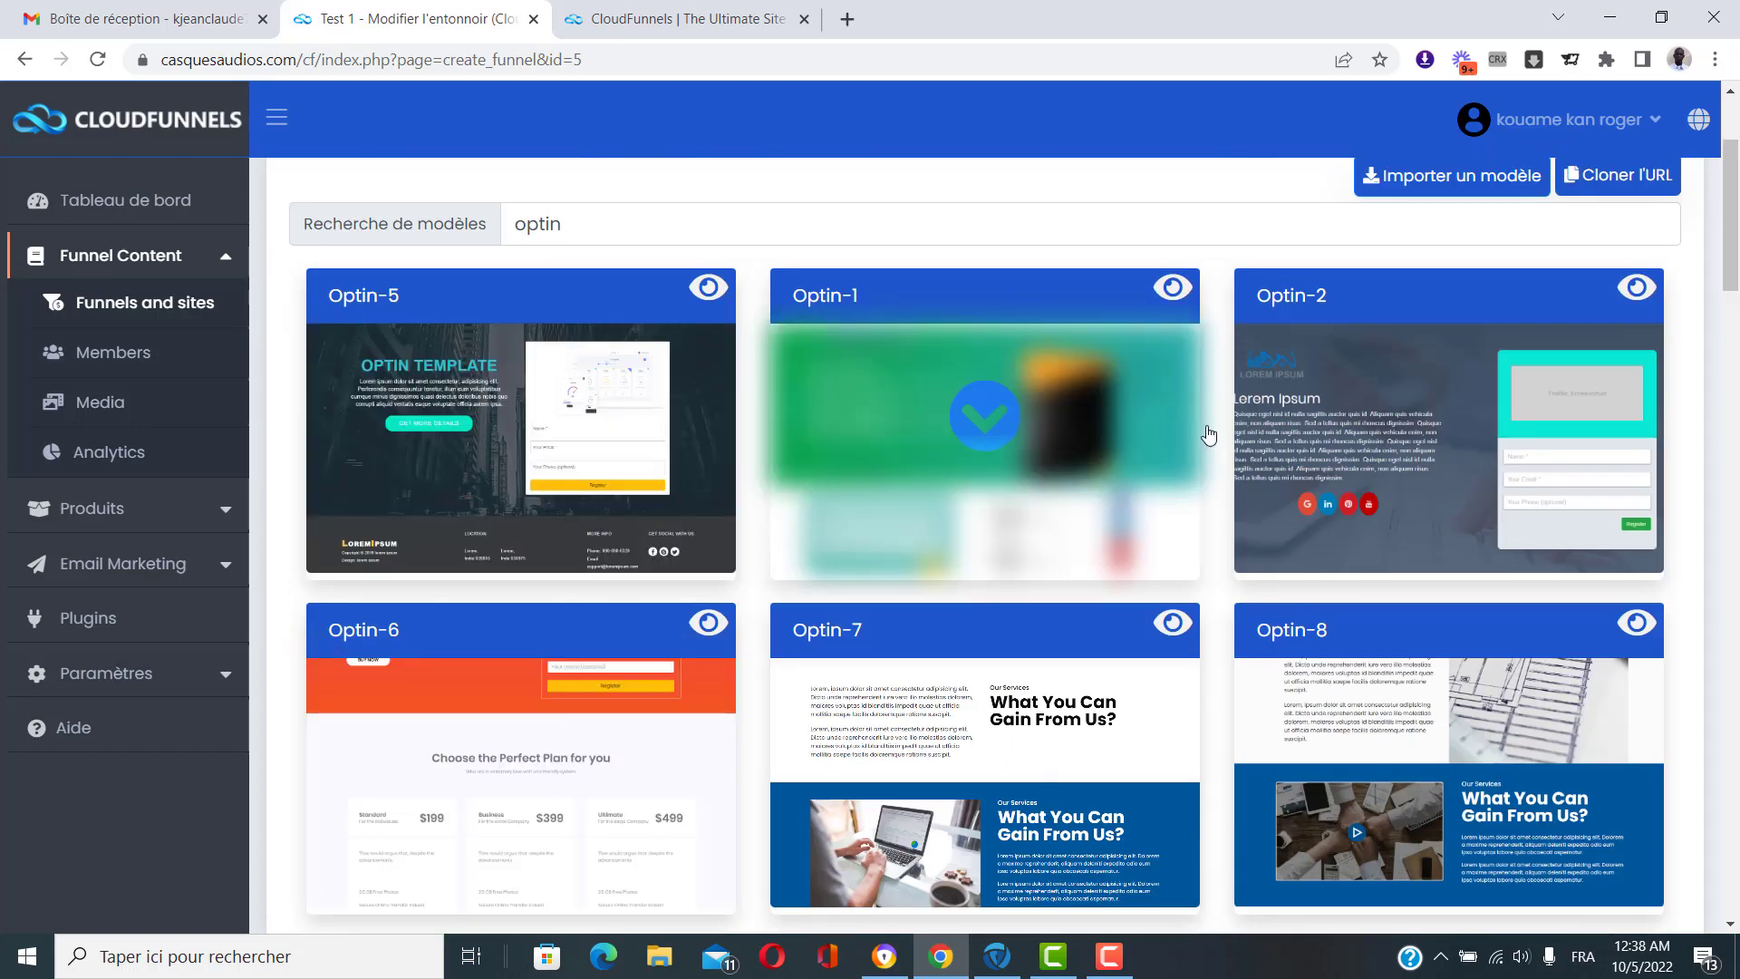
scroll(1067, 257, up, 1)
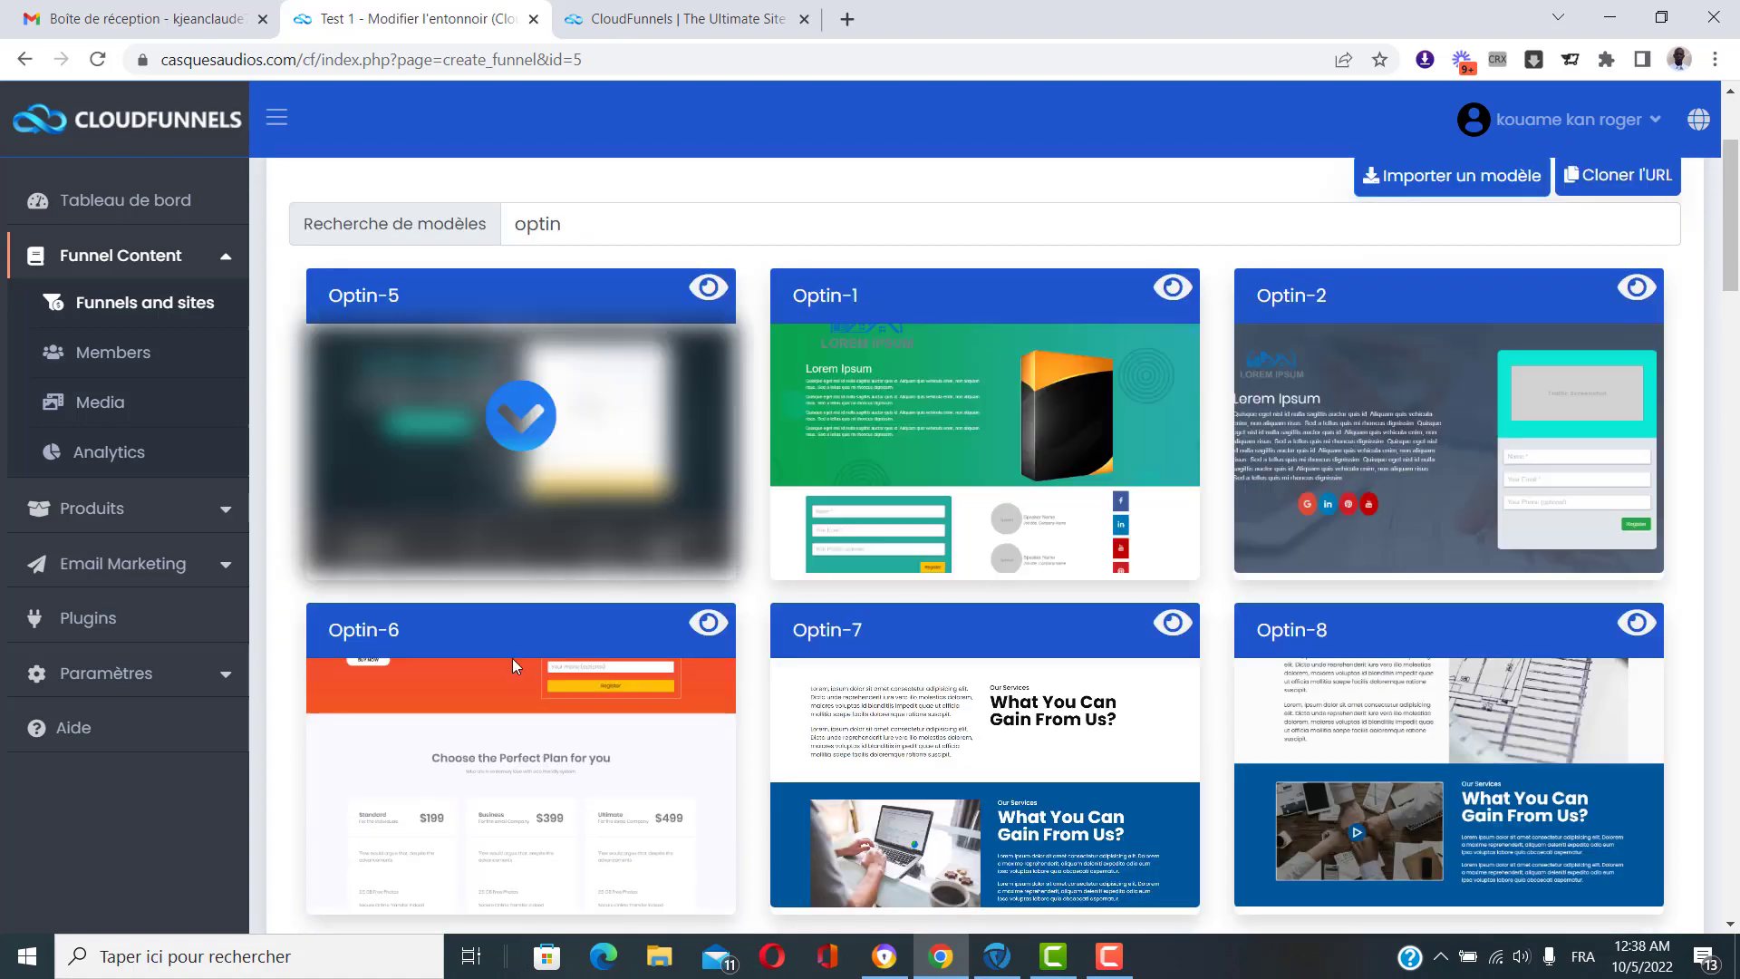
scroll(495, 773, down, 3)
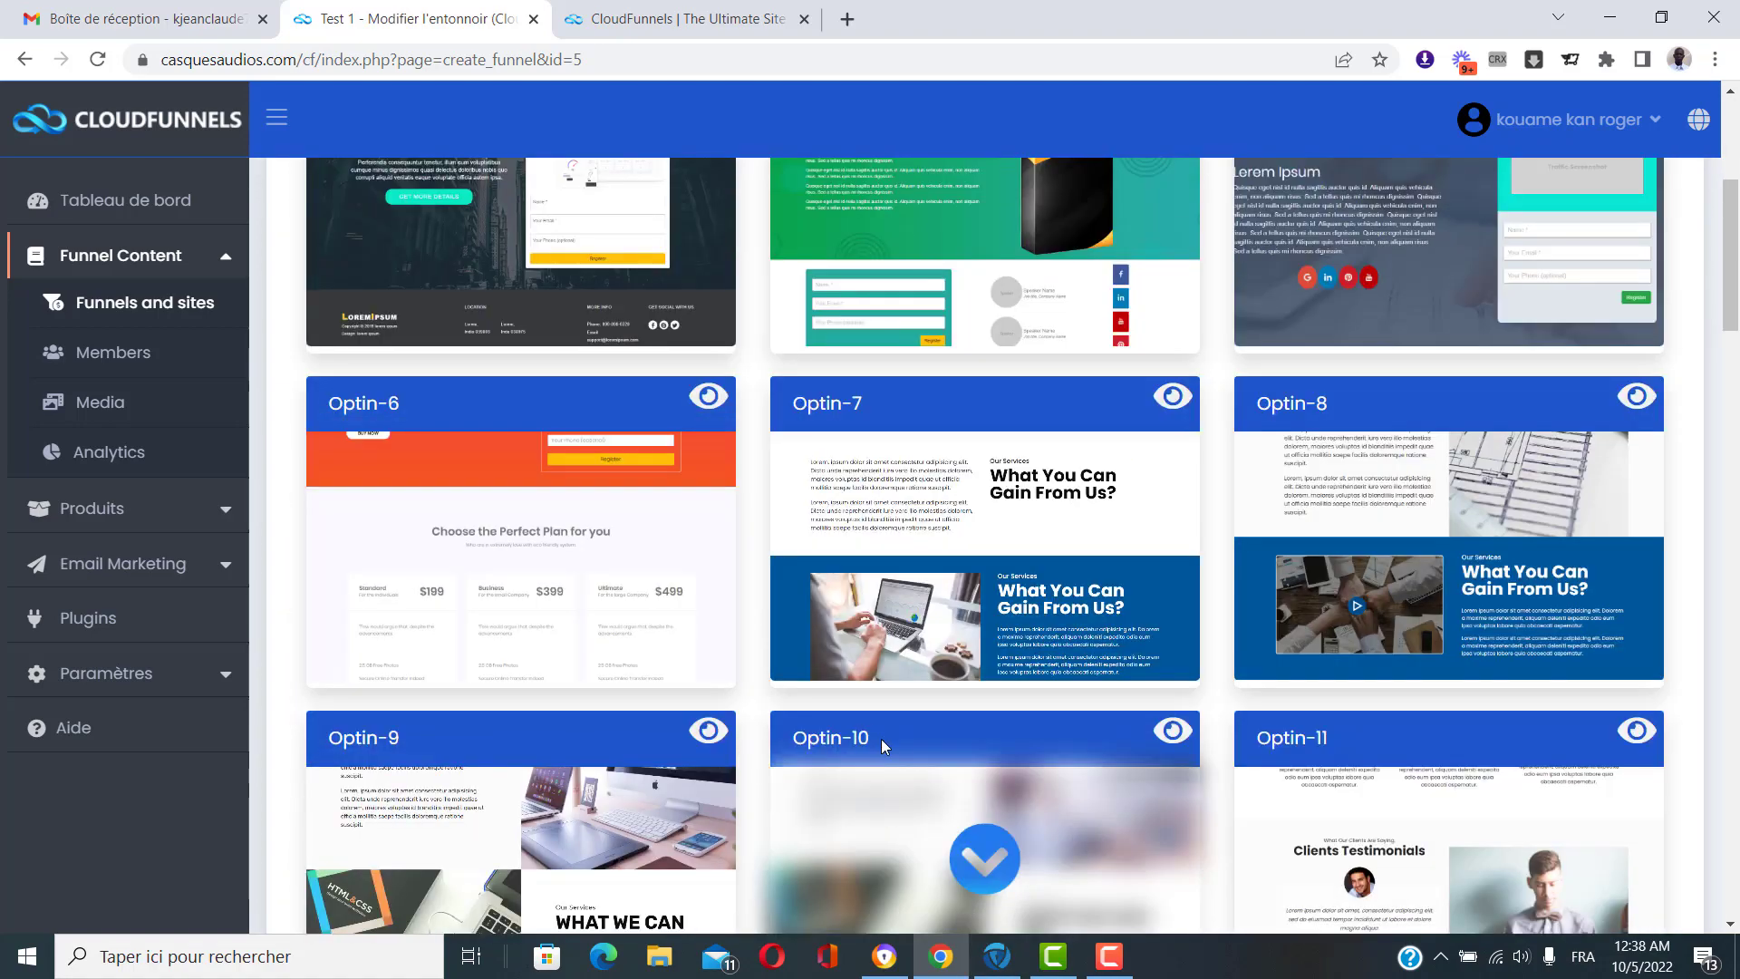
scroll(885, 748, up, 2)
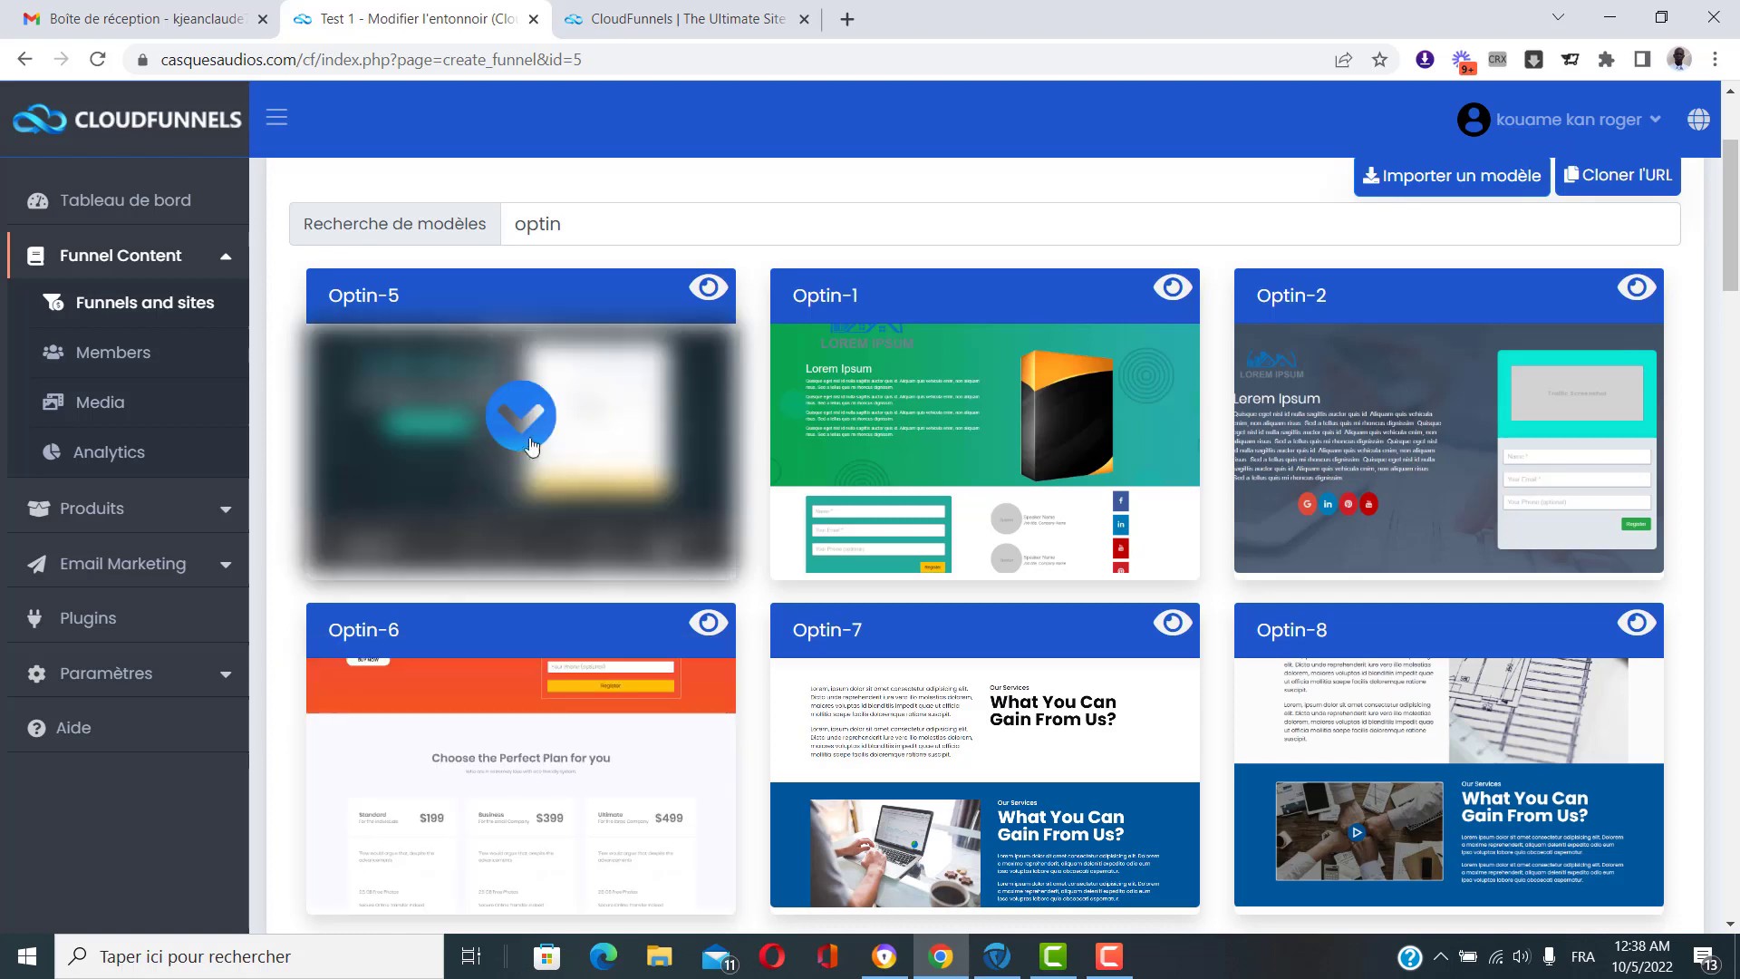
scroll(651, 313, up, 1)
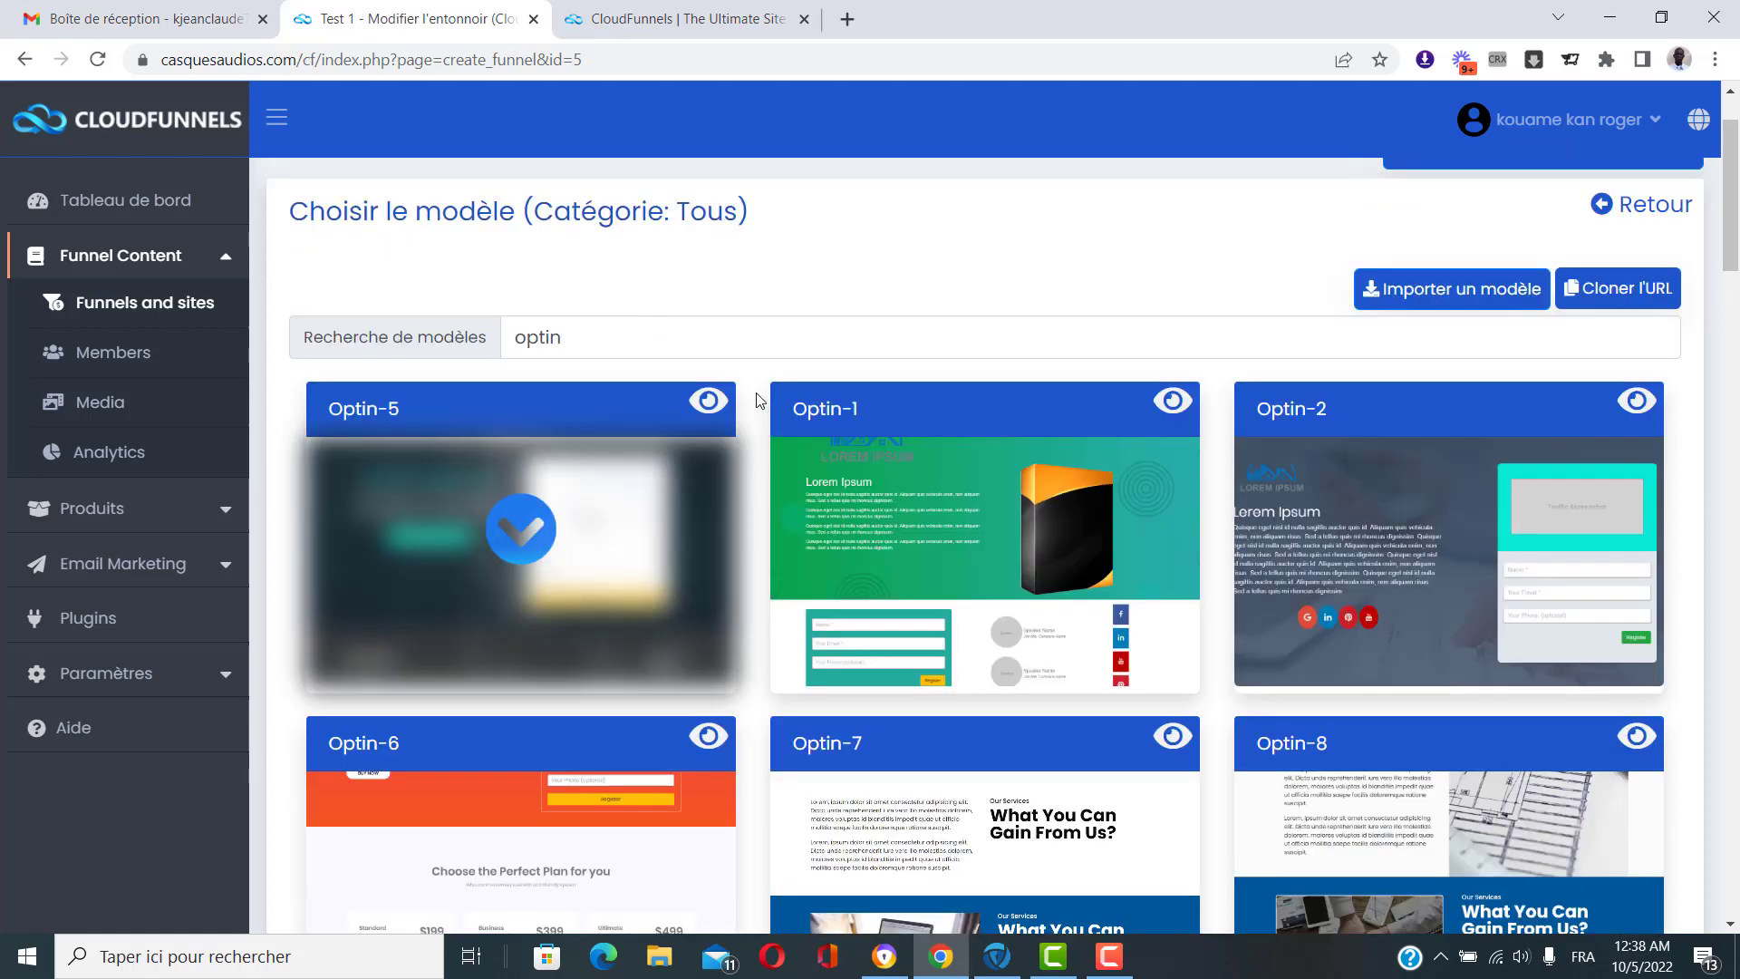
click(711, 405)
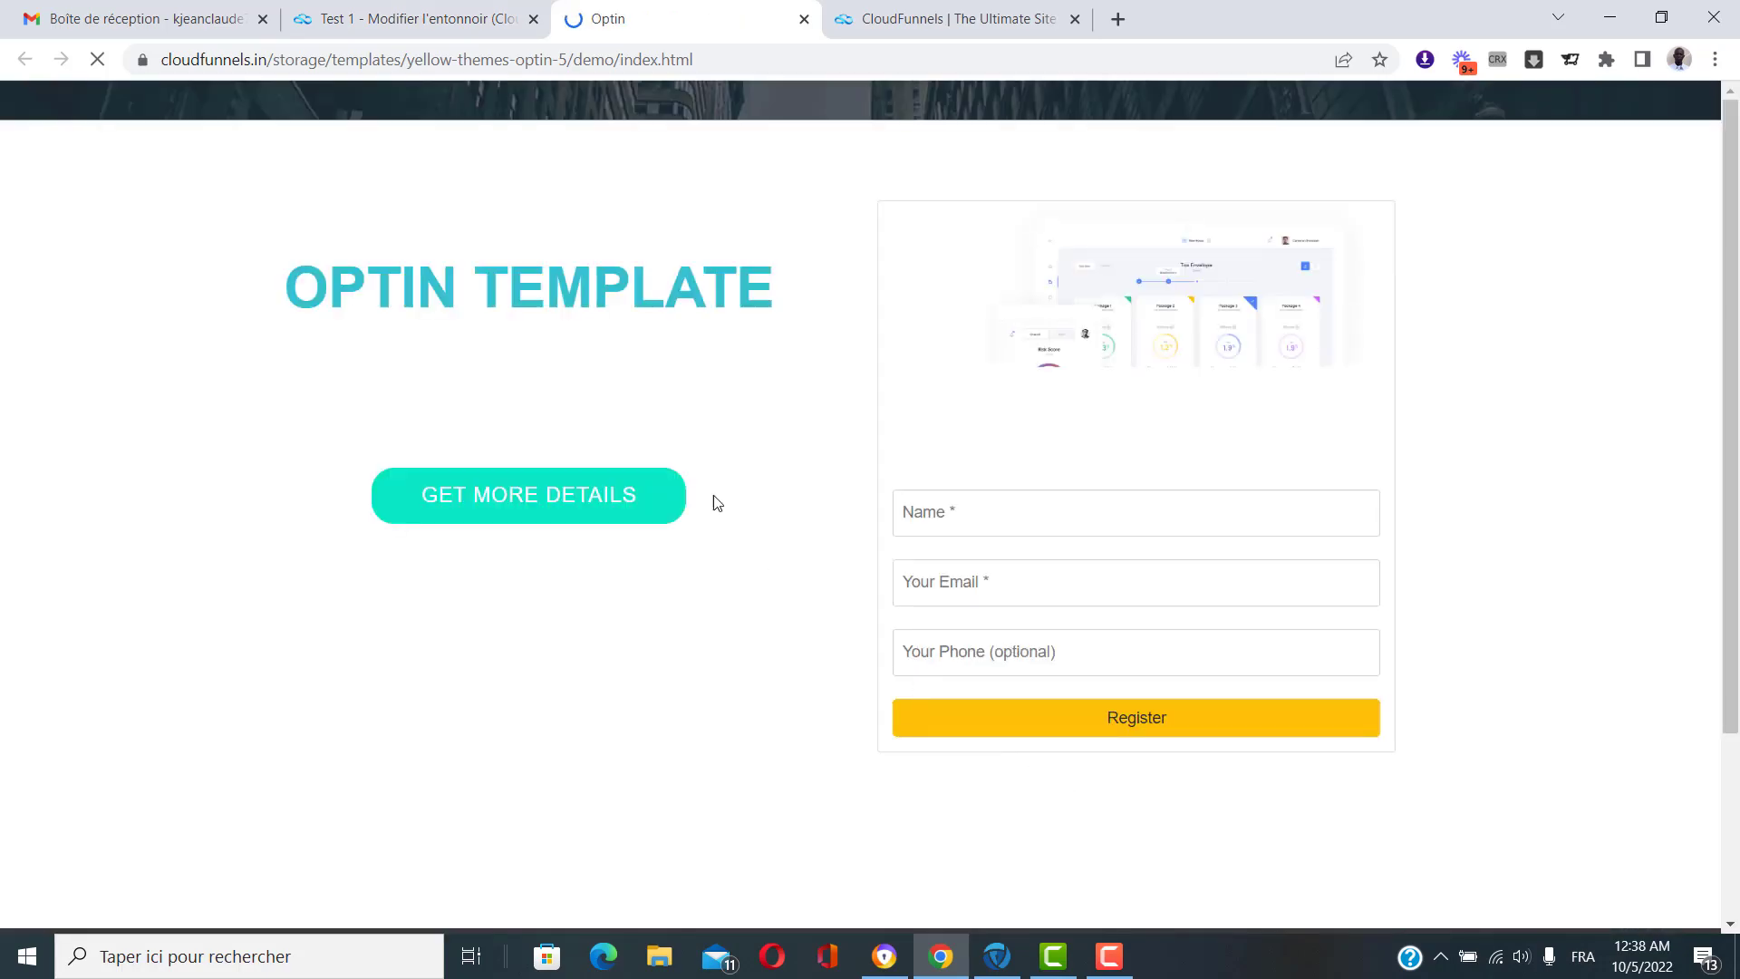
scroll(1577, 562, down, 3)
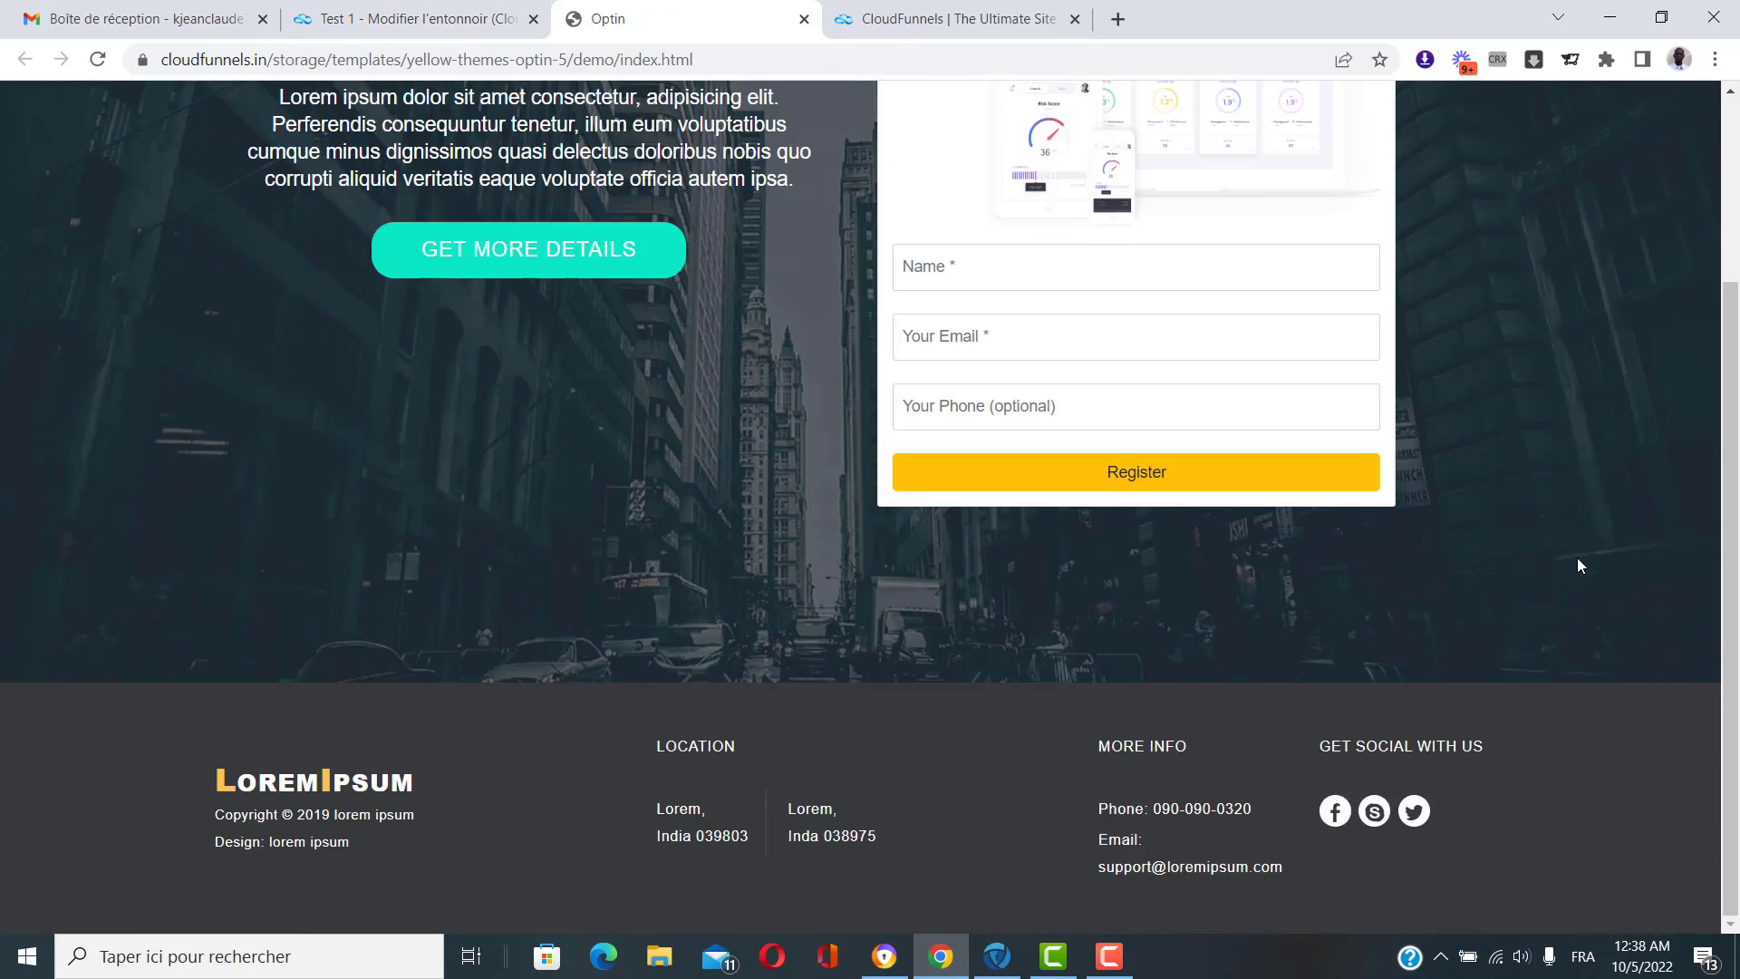
scroll(1578, 560, up, 3)
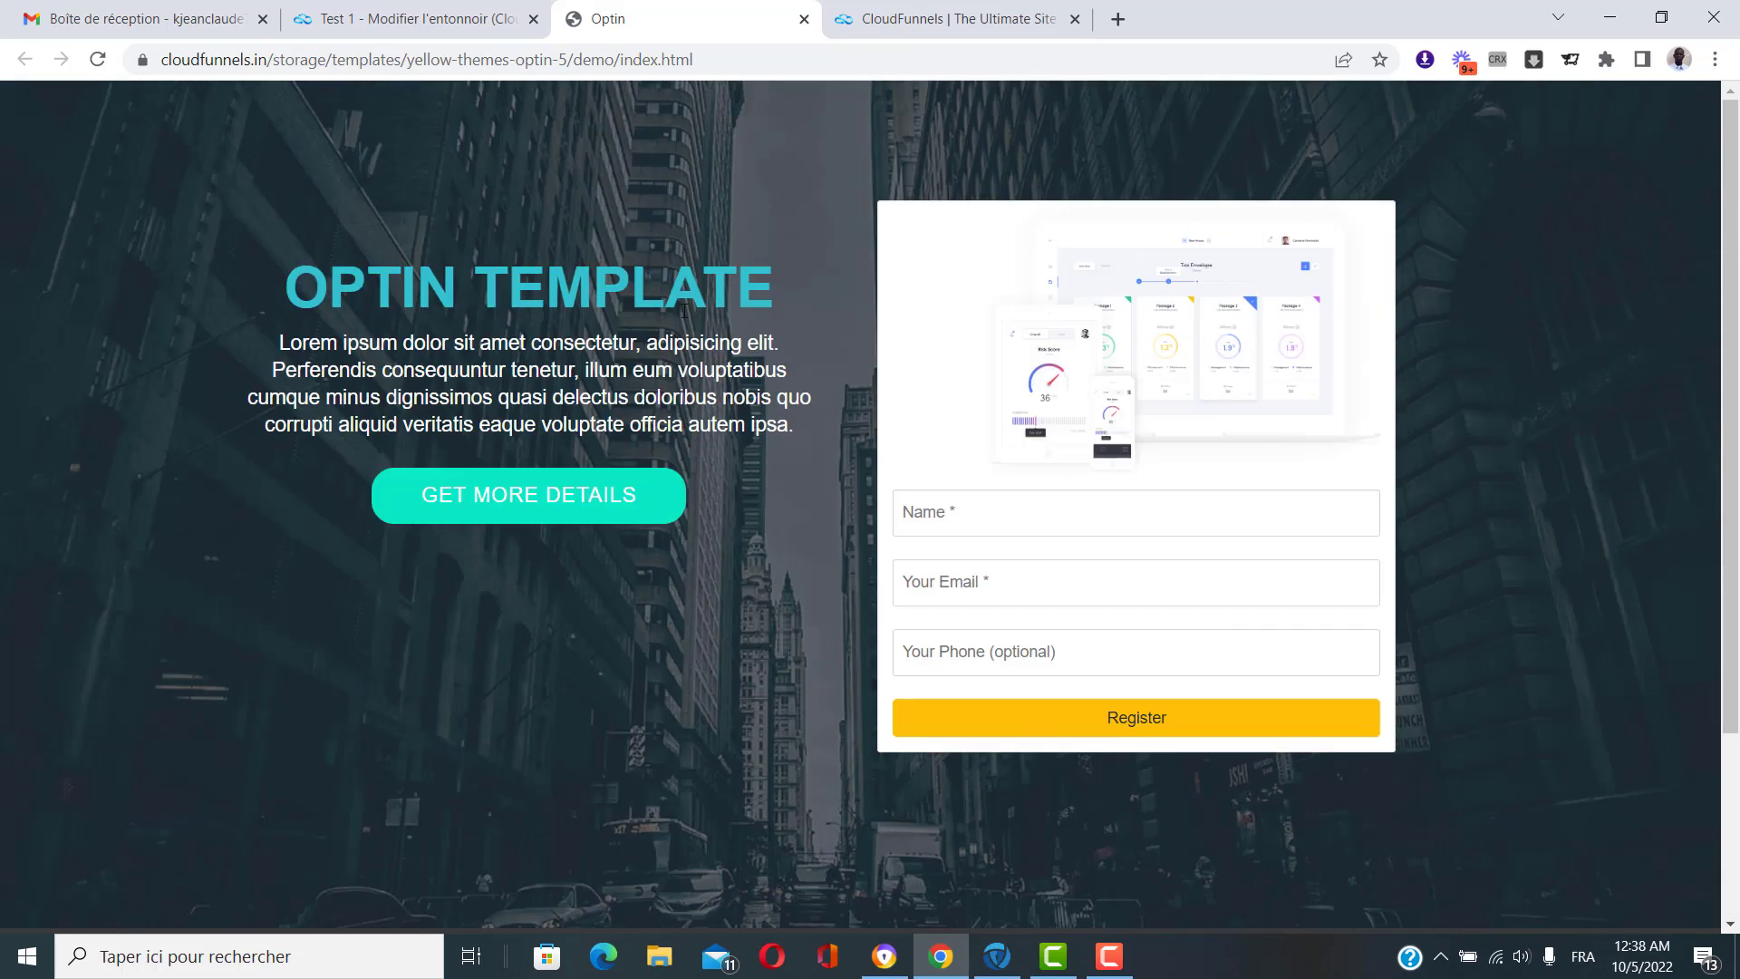
click(804, 19)
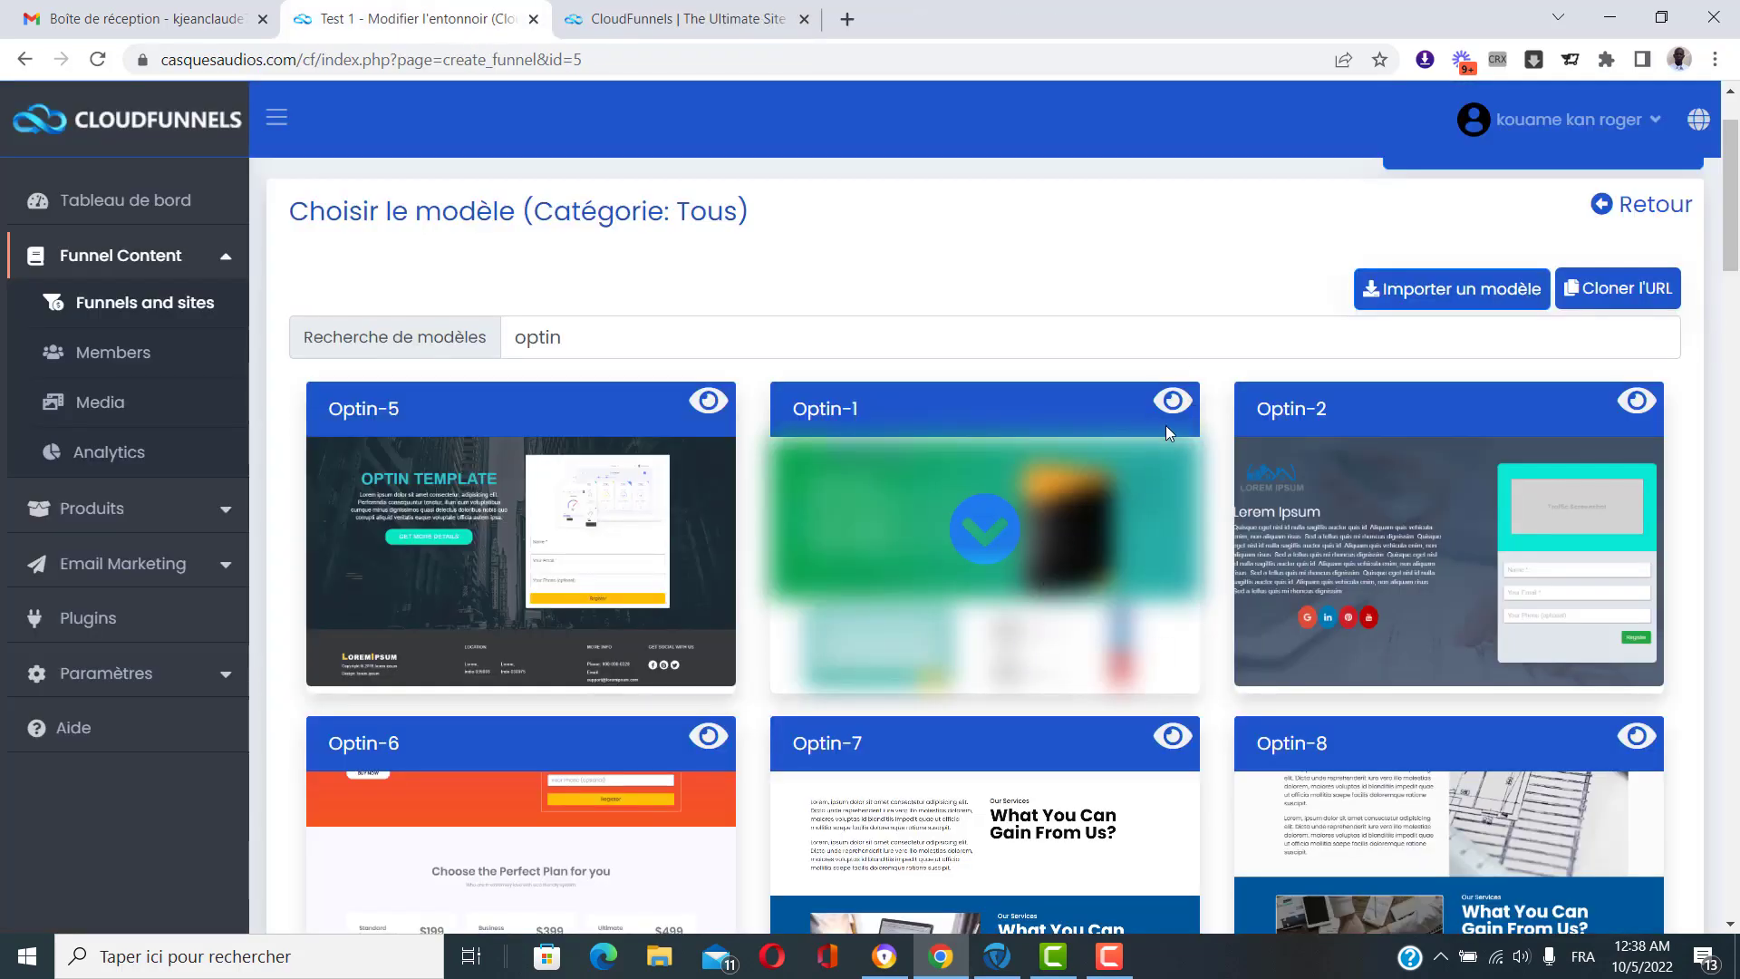
click(1174, 405)
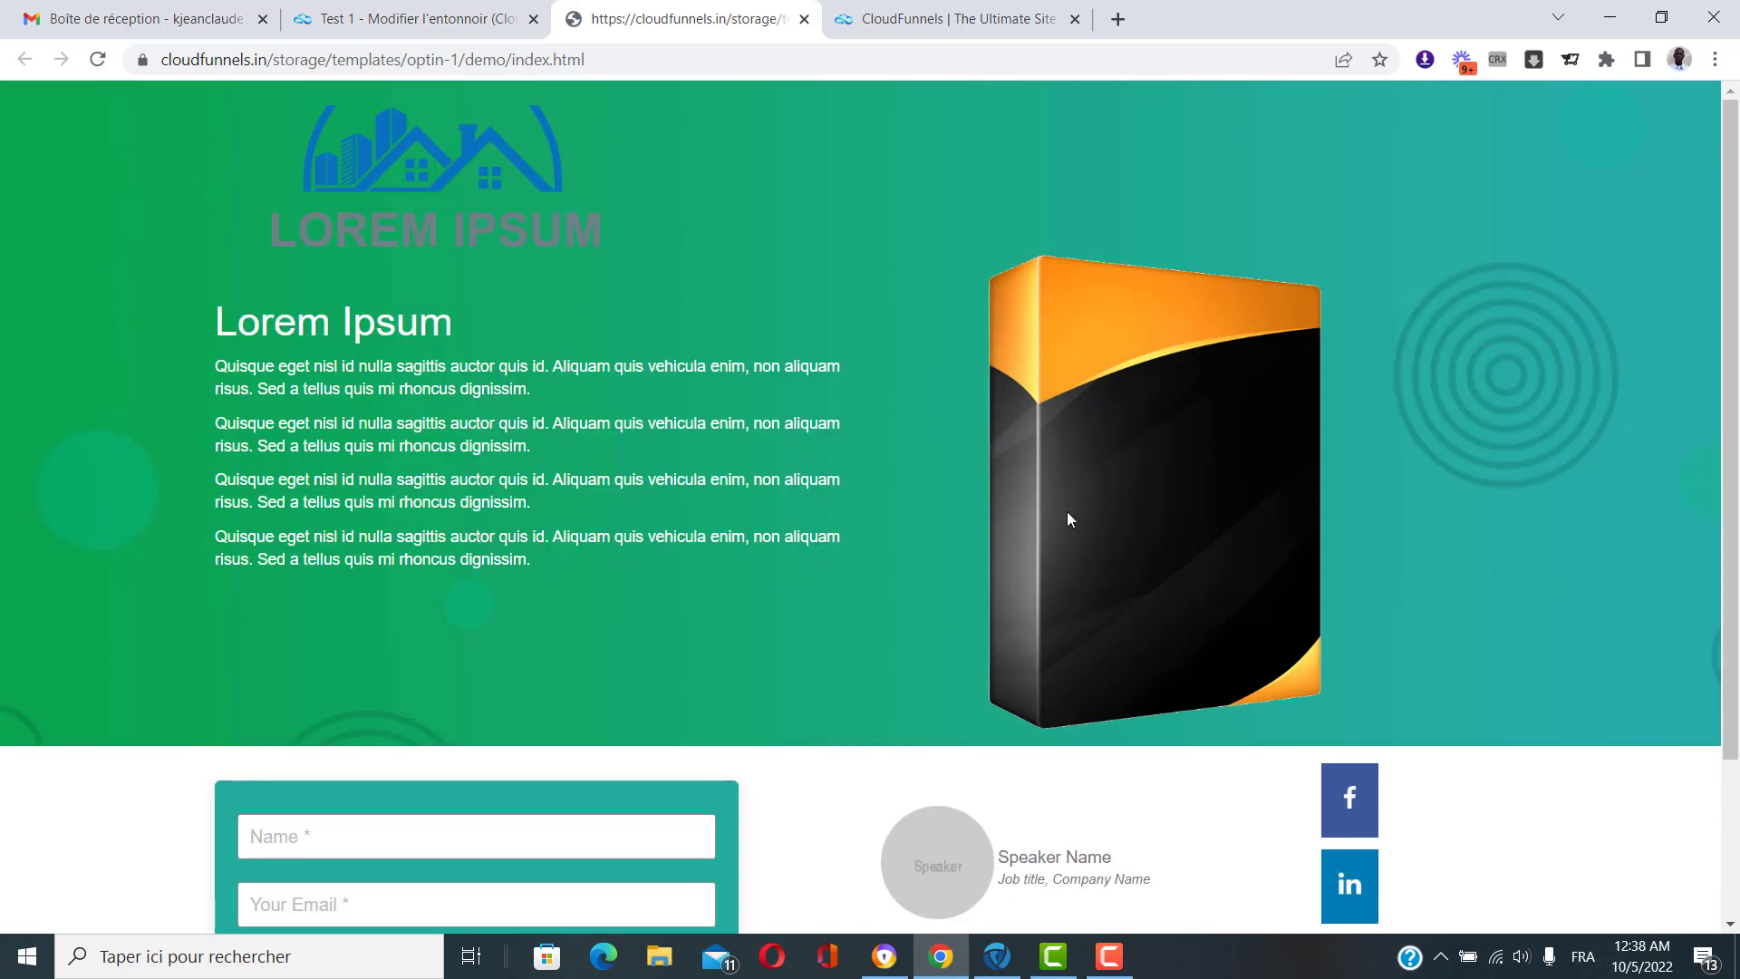
scroll(1051, 444, down, 2)
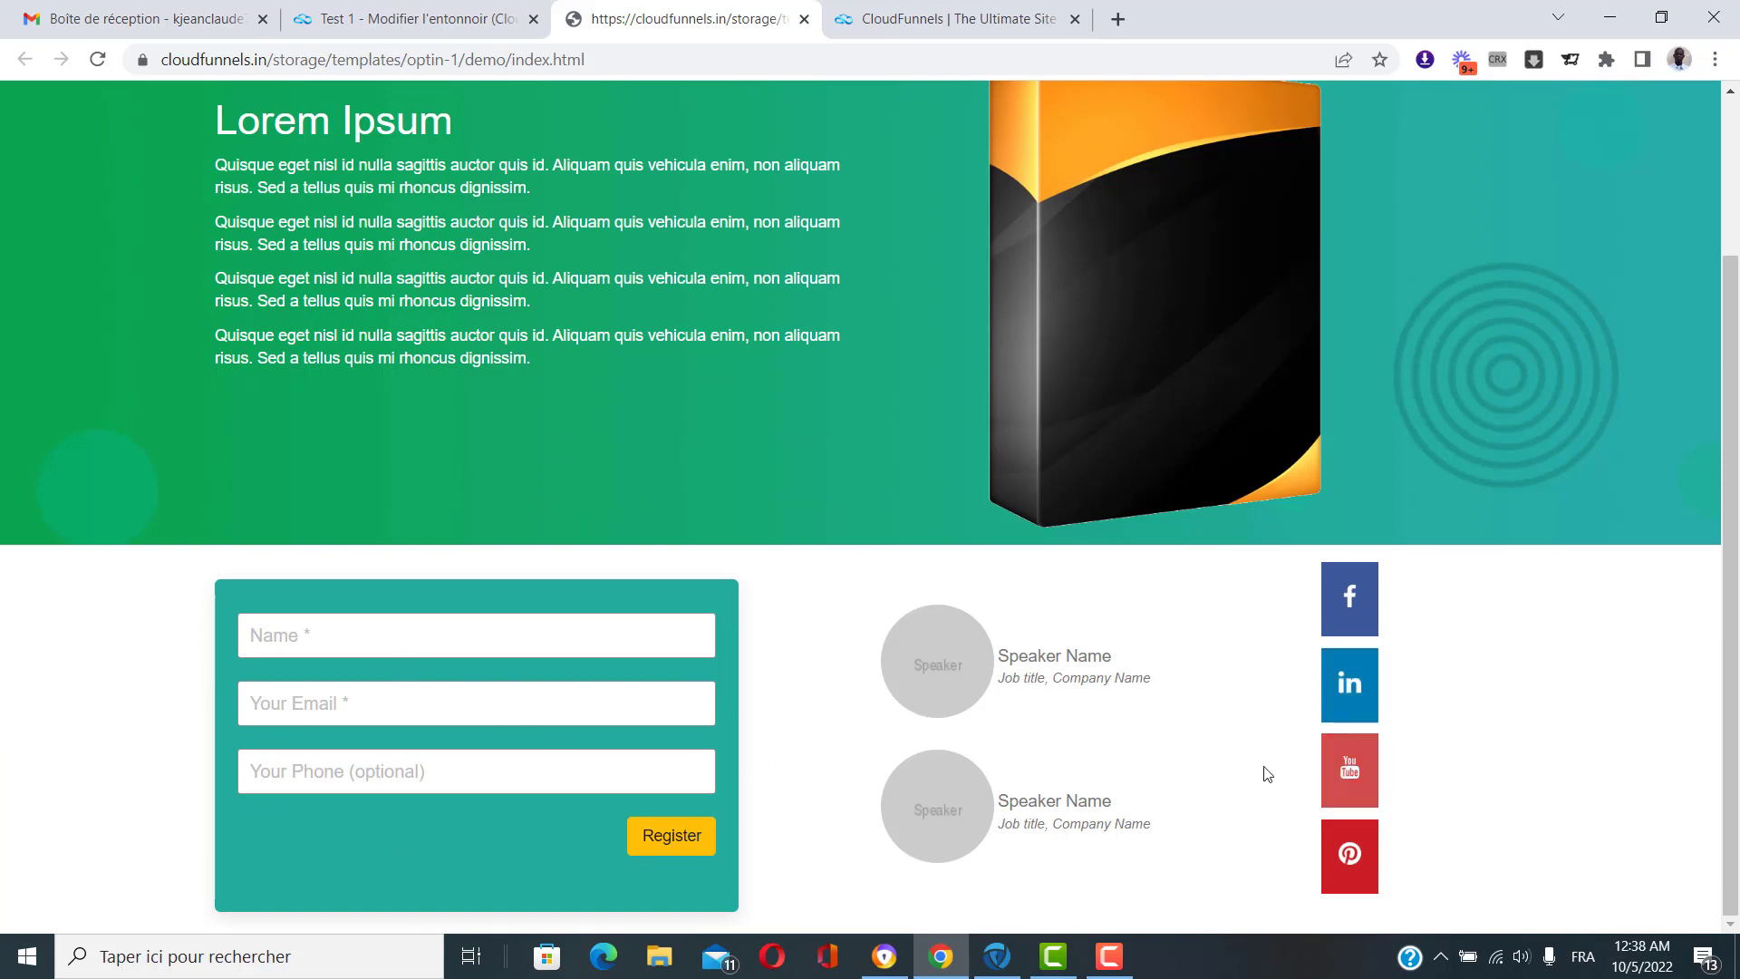
scroll(938, 725, up, 2)
click(804, 19)
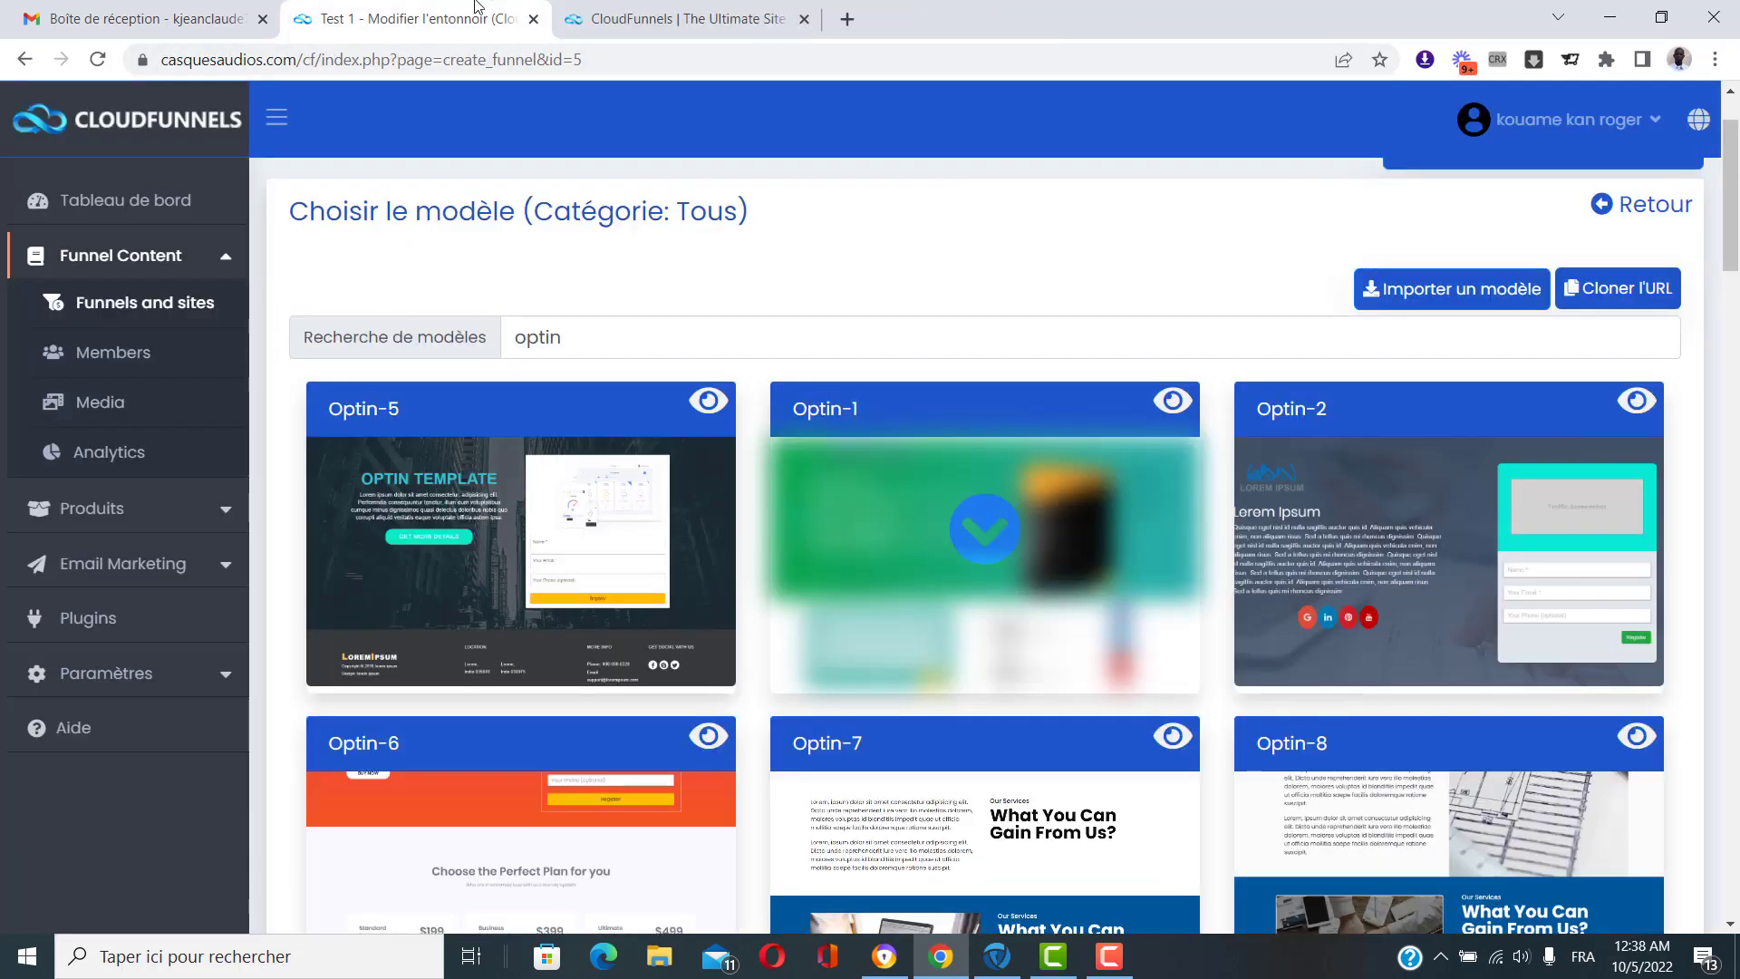
scroll(615, 299, down, 1)
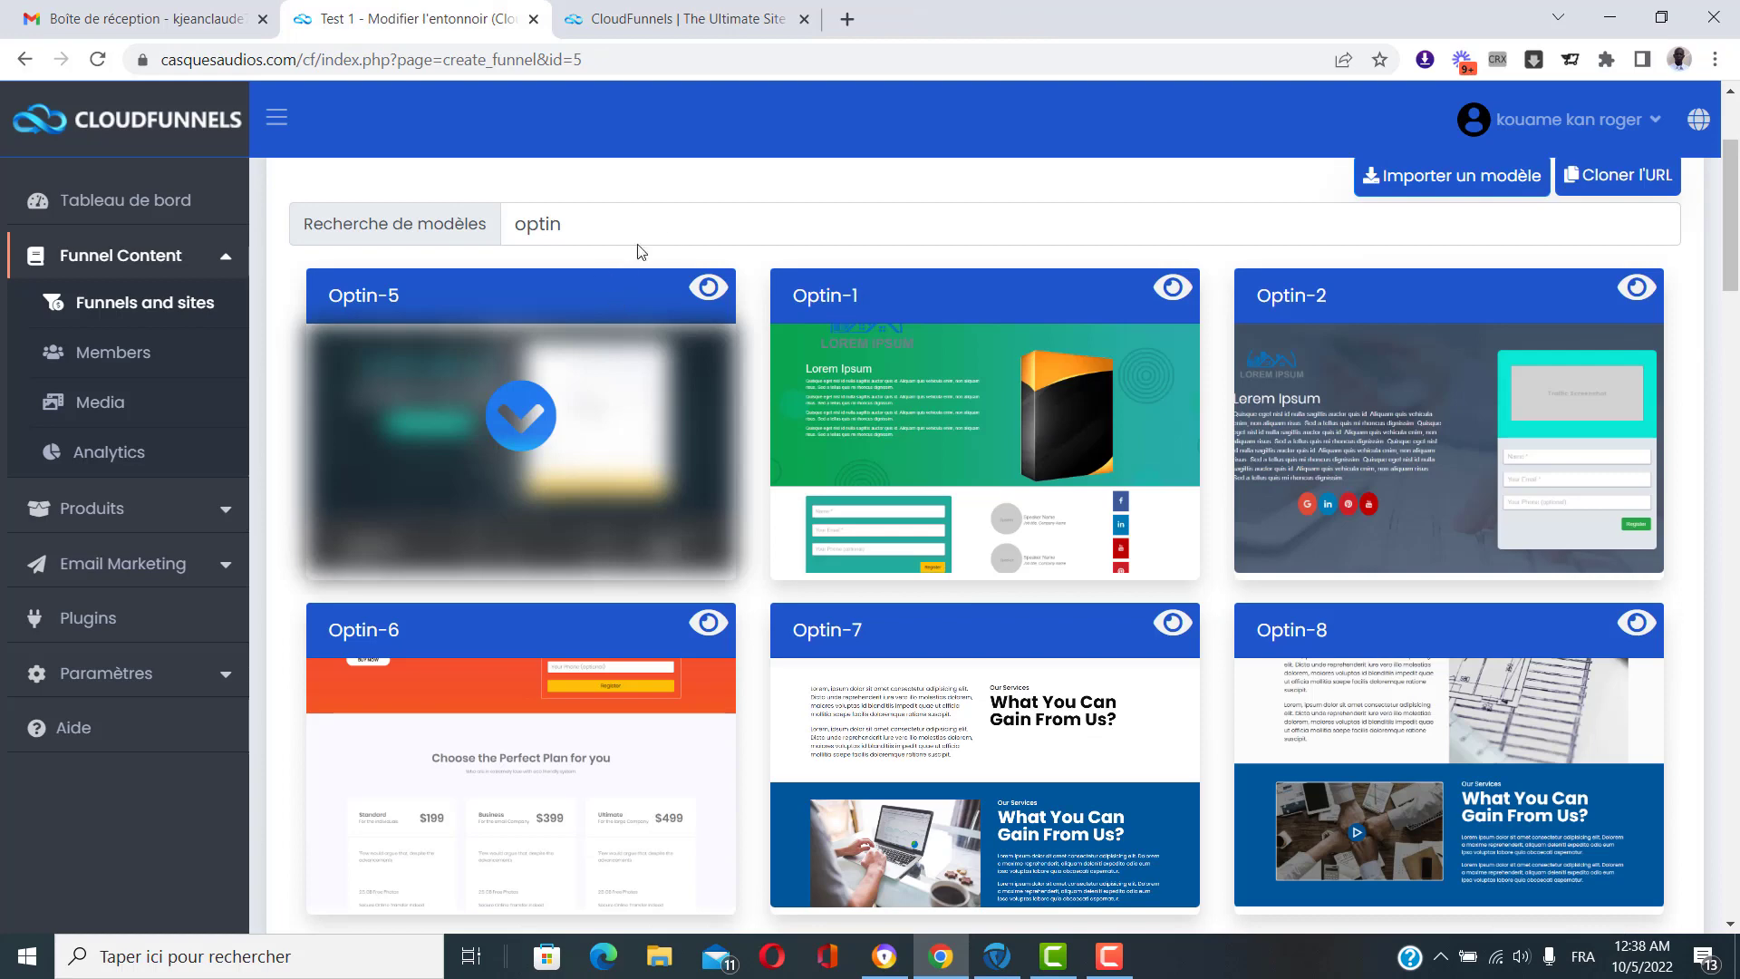
scroll(541, 580, up, 1)
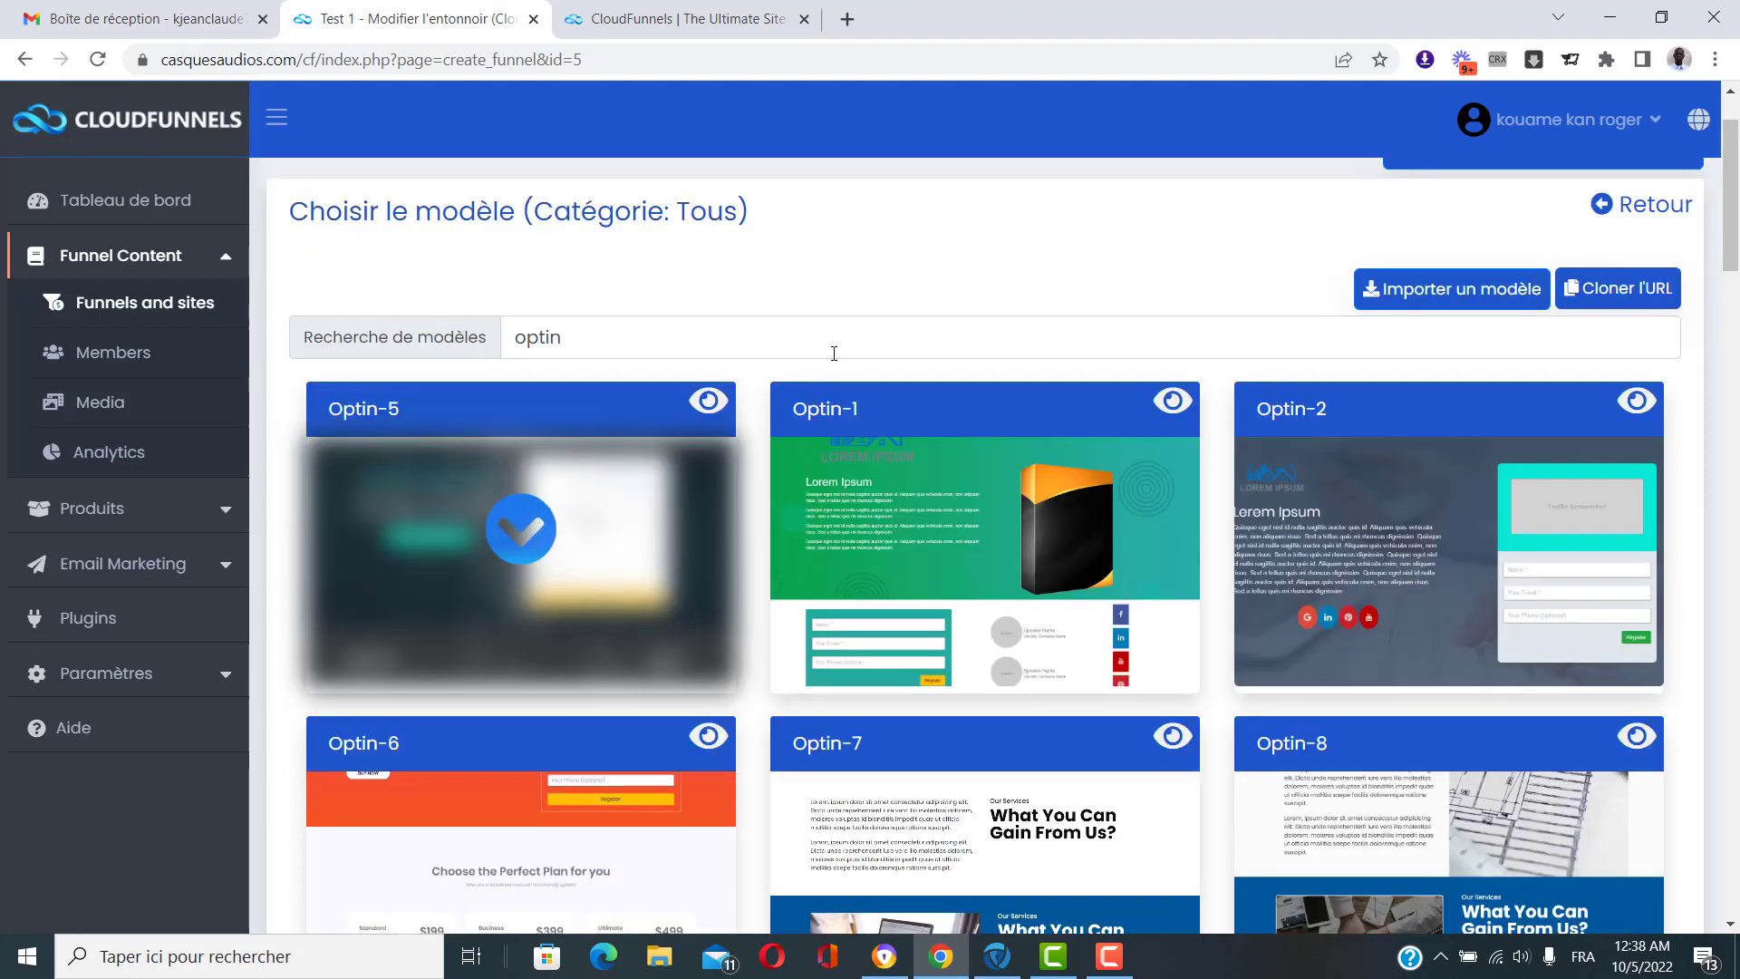
Choose the Optin-5 template and open Page de capture in the page editor.
click(513, 535)
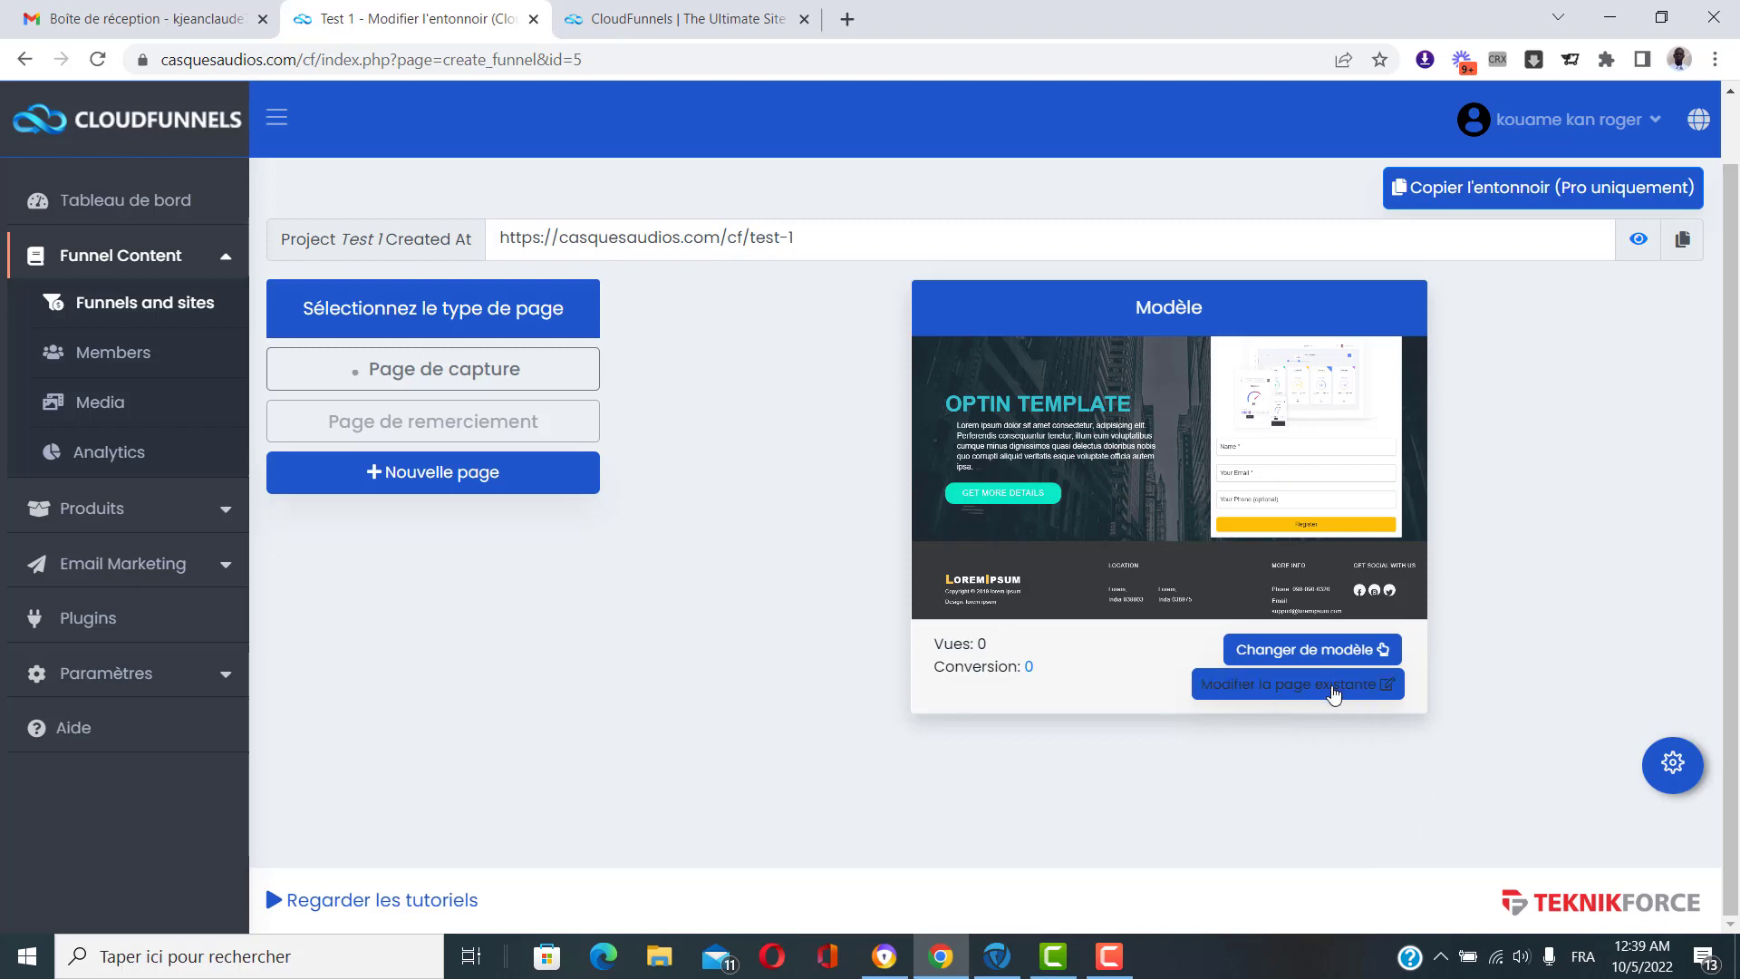
click(1270, 689)
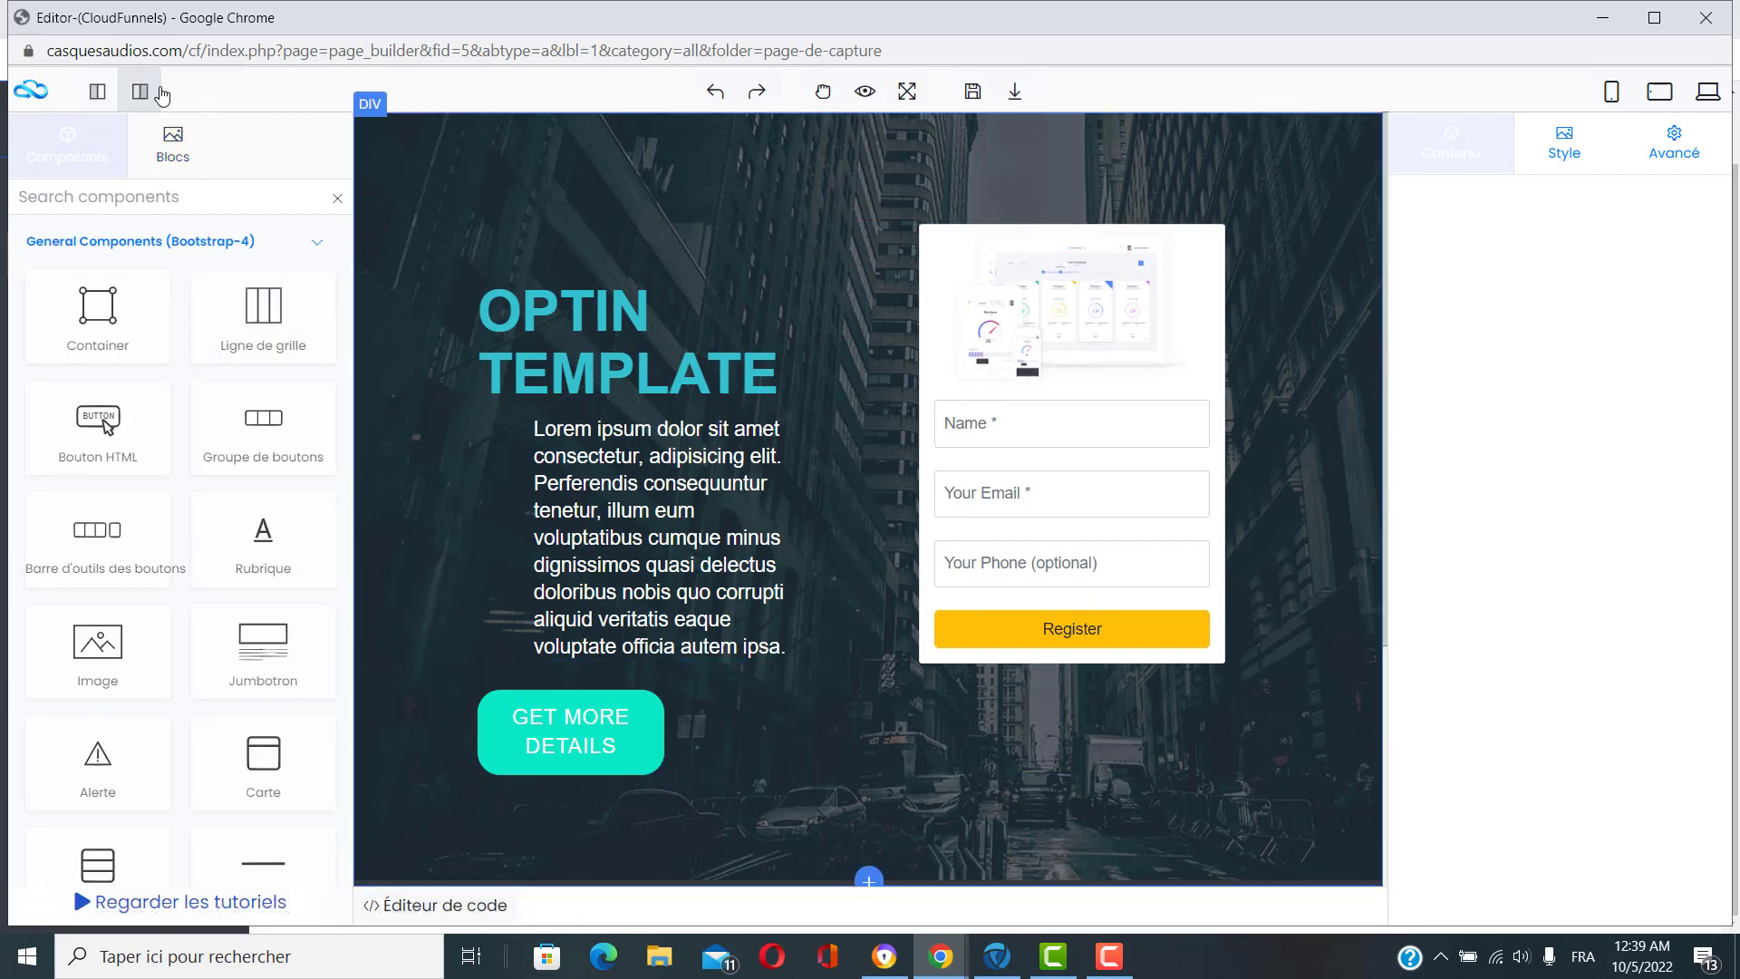
Widen the canvas and retype the OPTIN headline as 'Télécharger gratuitement ce ebook'.
click(143, 91)
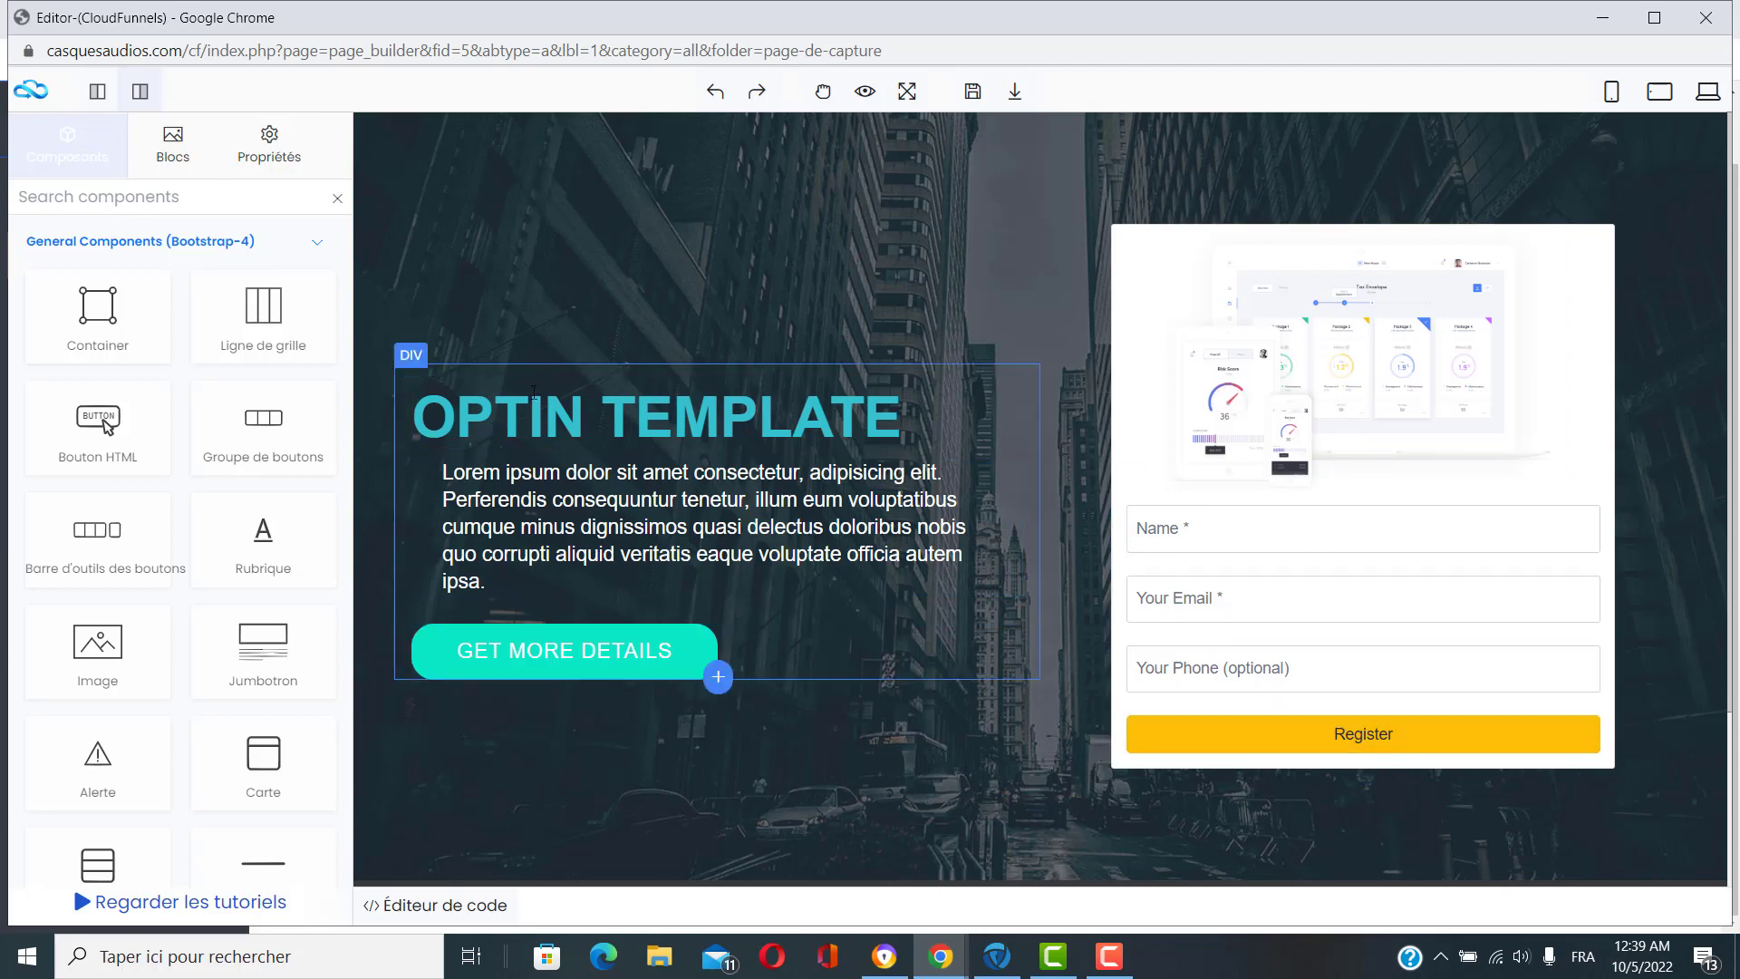
double_click(521, 422)
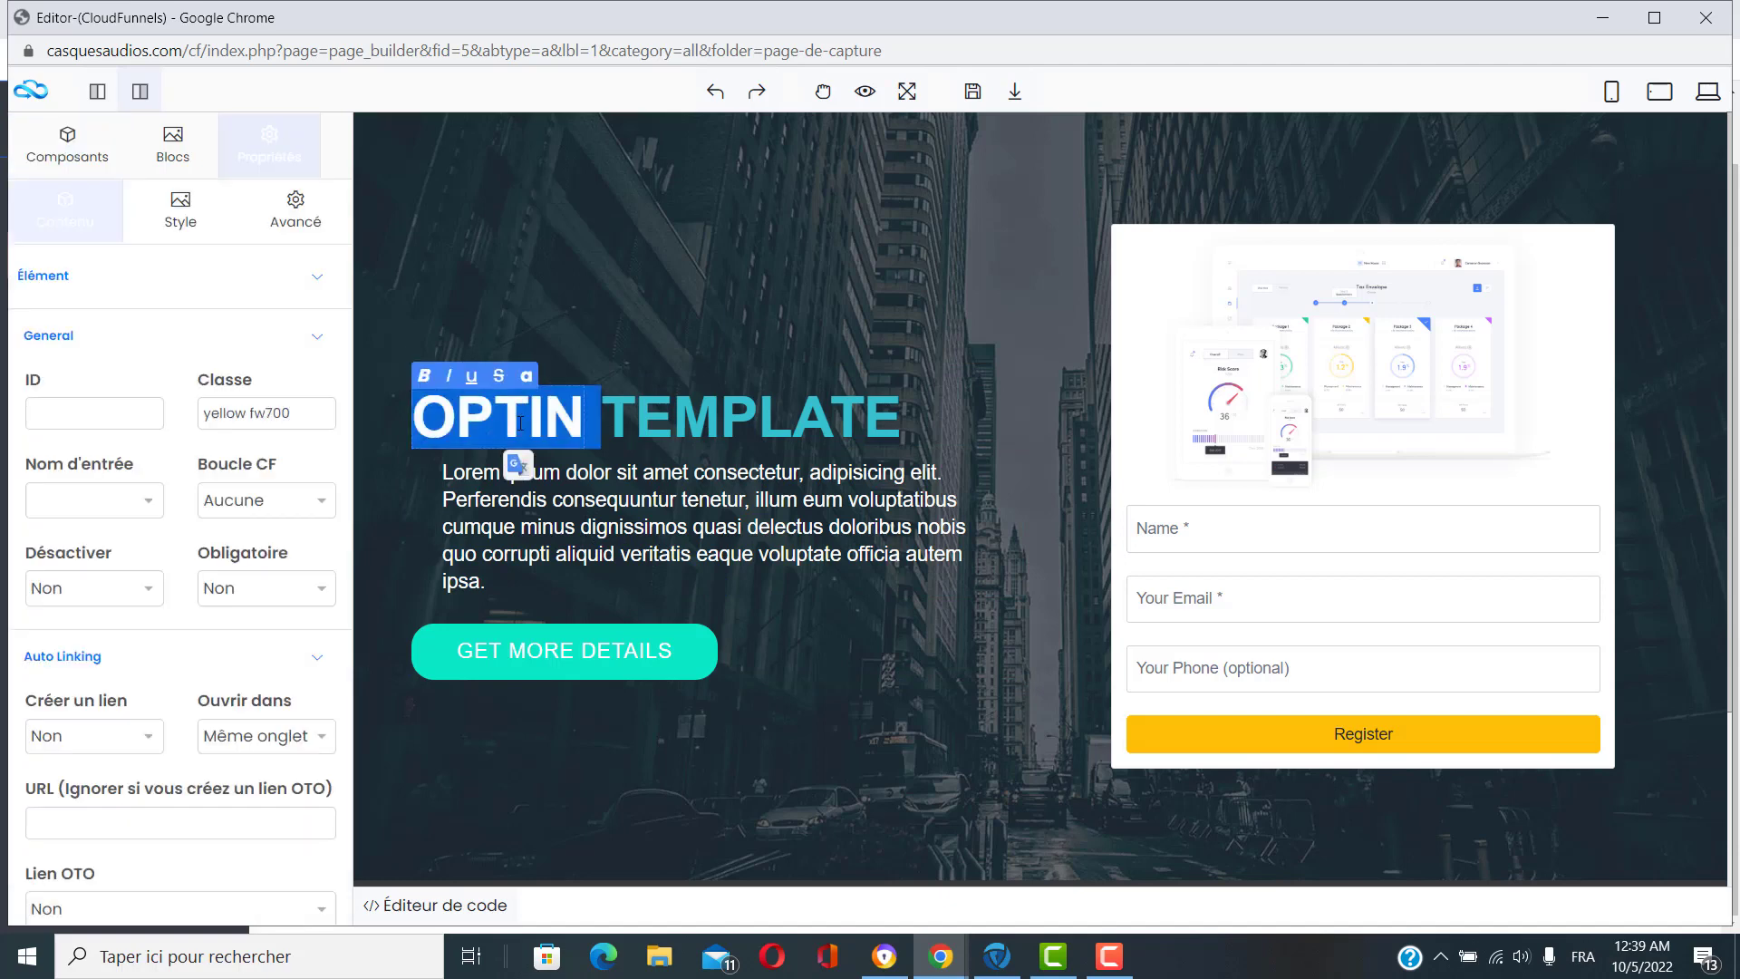
click(521, 425)
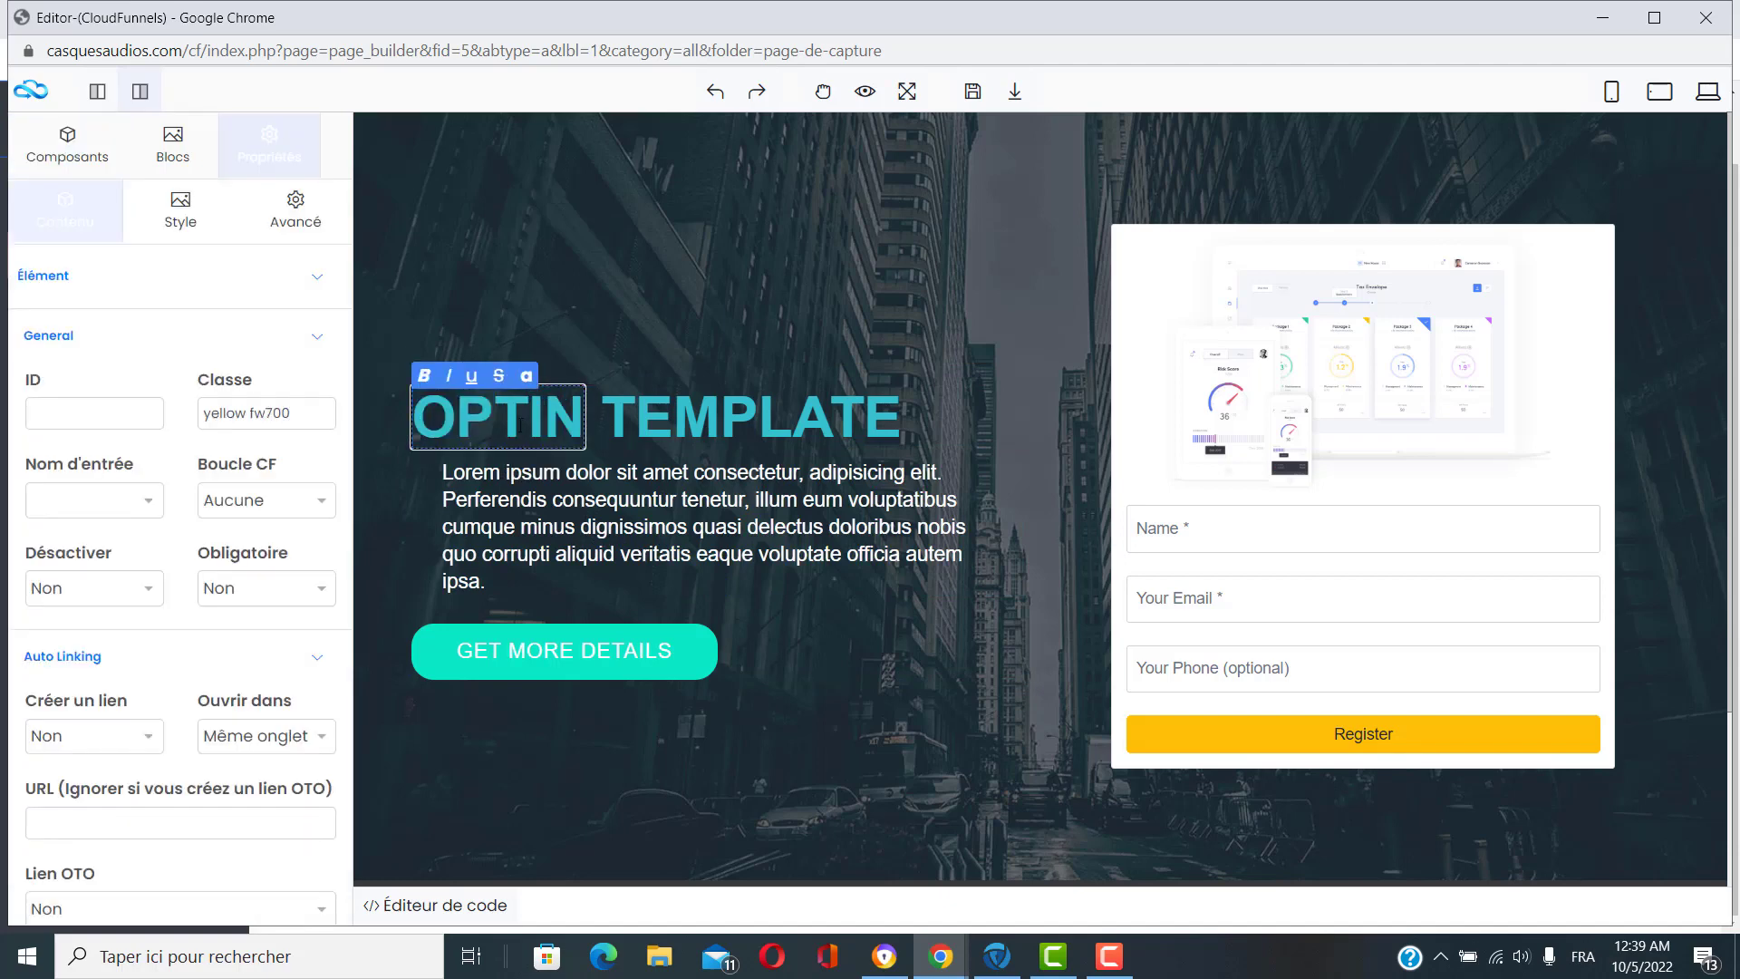
key(BackSpace)
key(BackSpace)
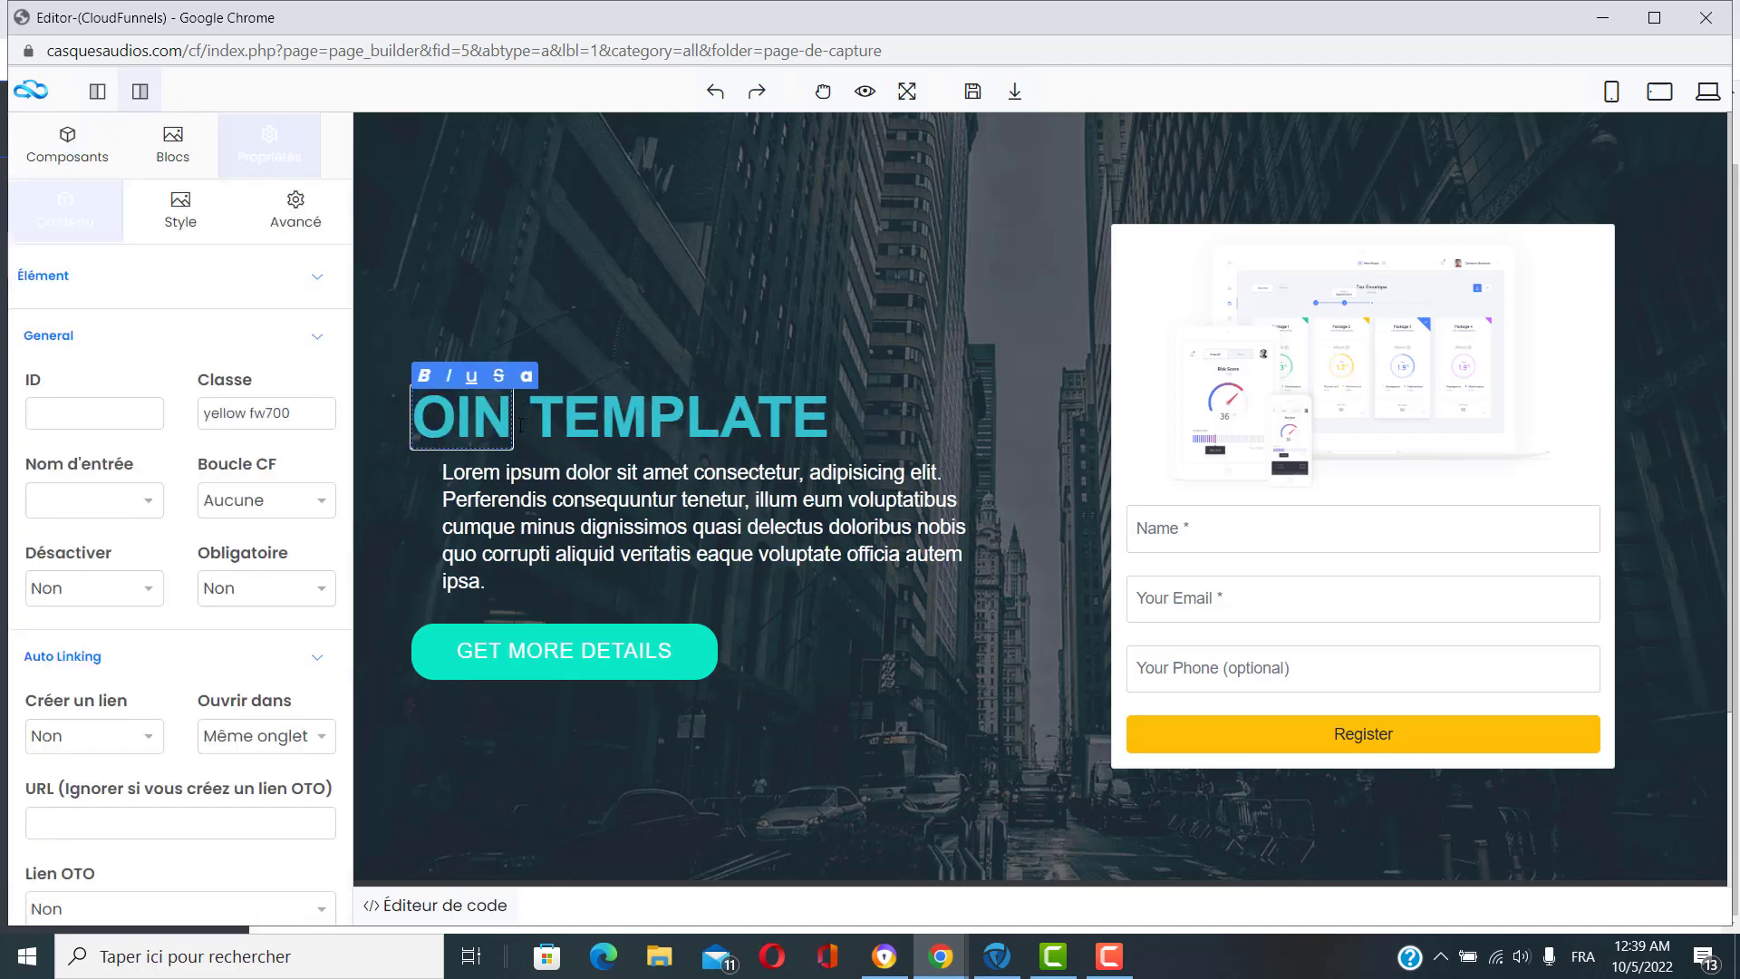
key(BackSpace)
text(M)
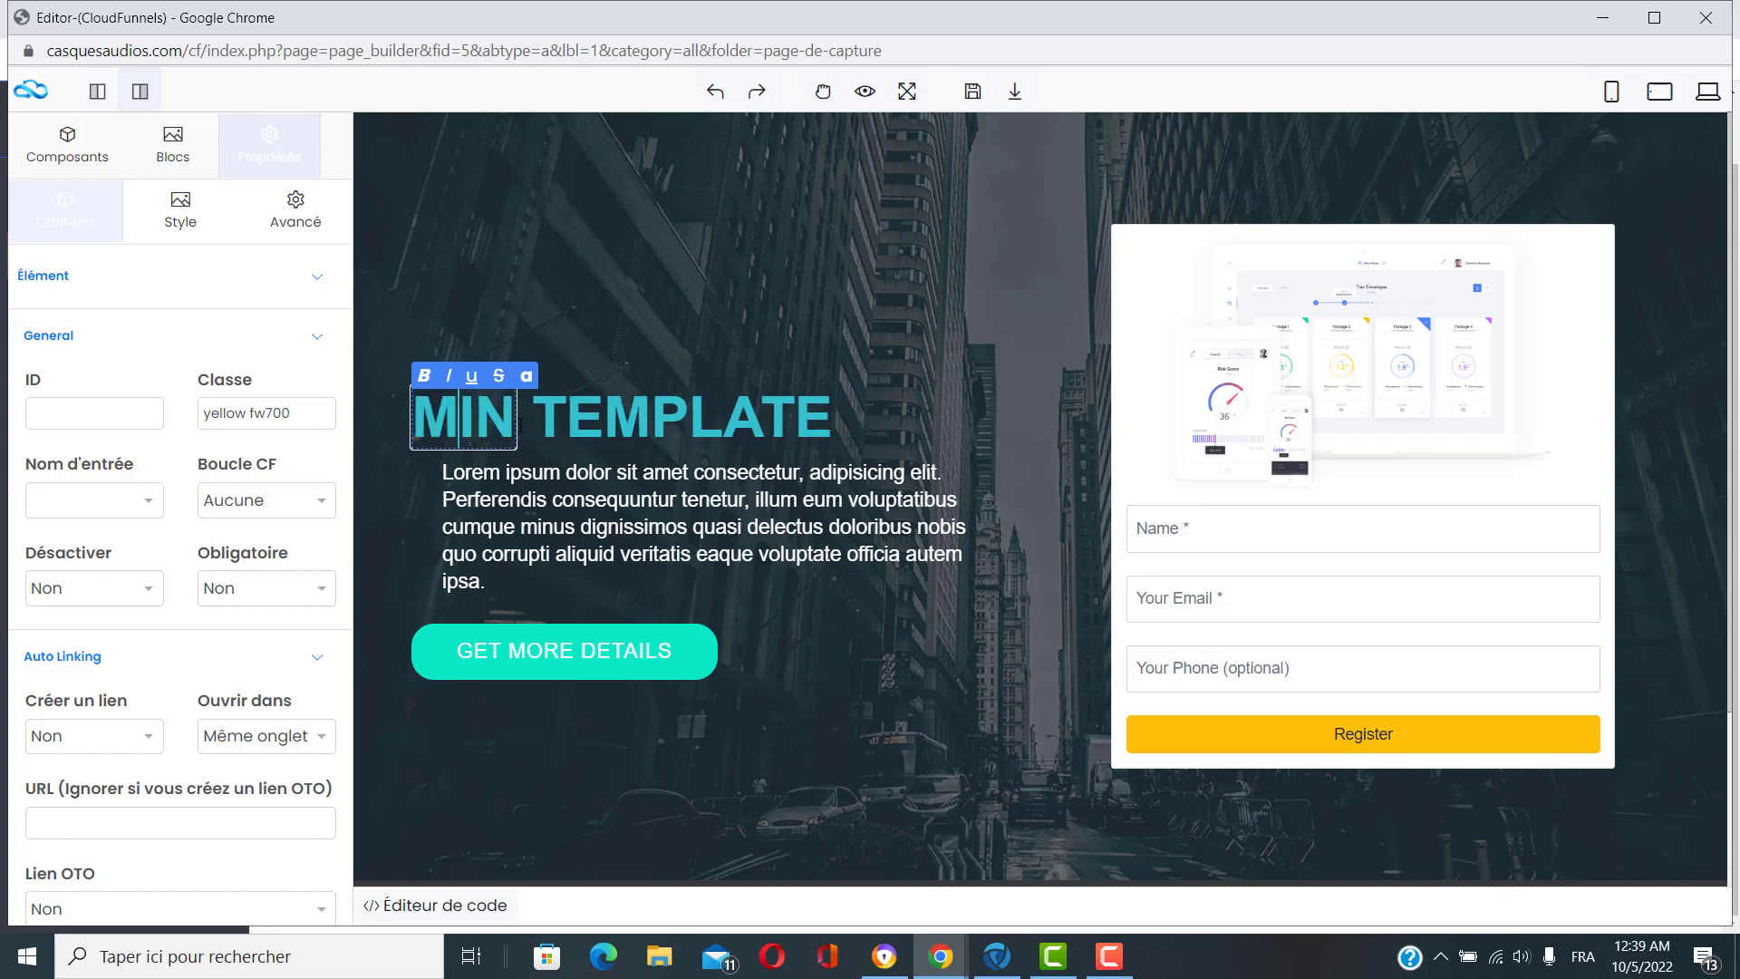
key(BackSpace)
text(T)
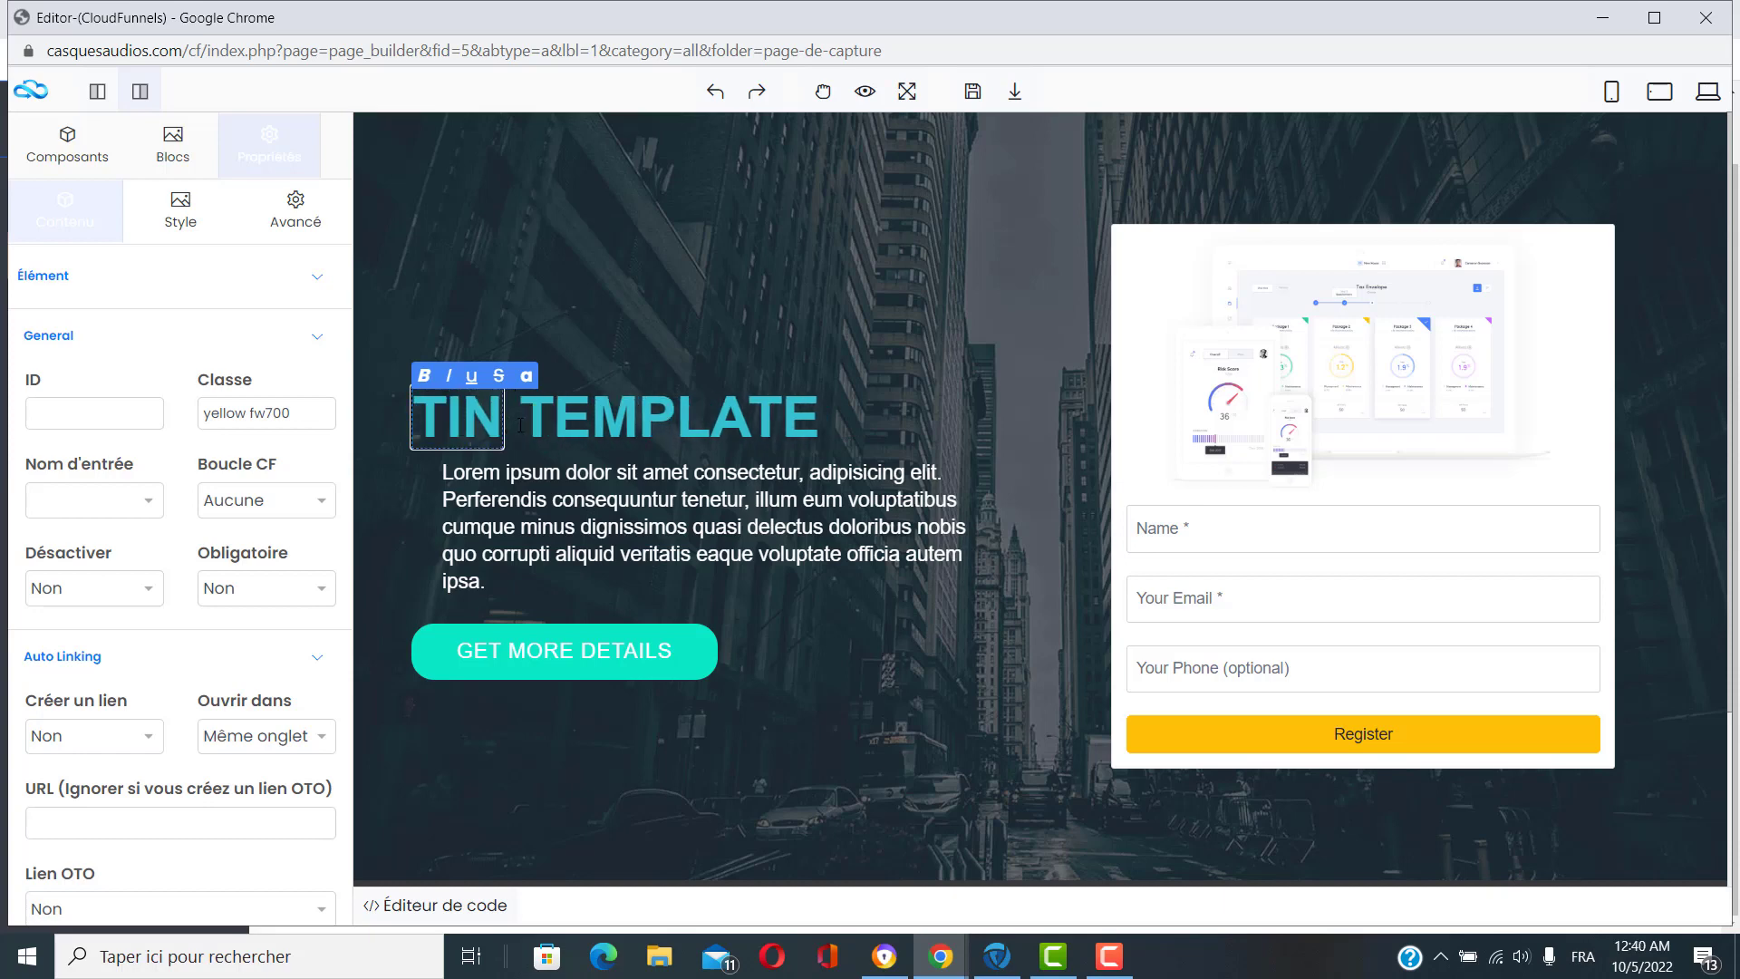
text(él)
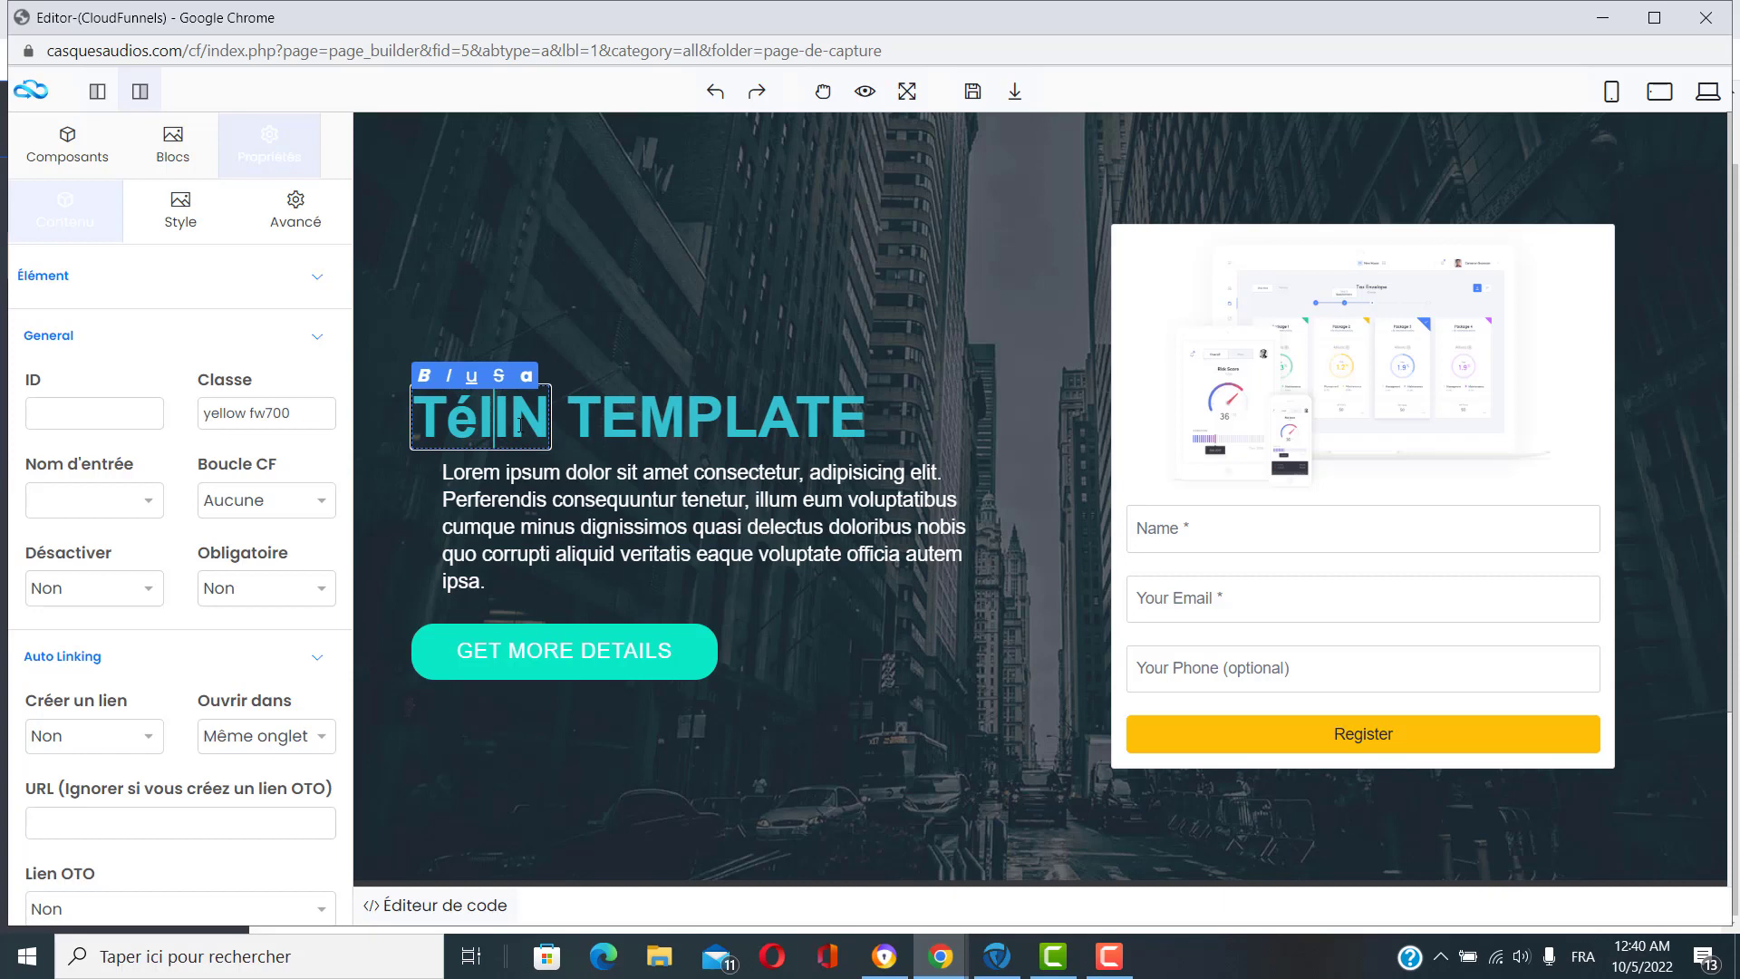
text(écharg)
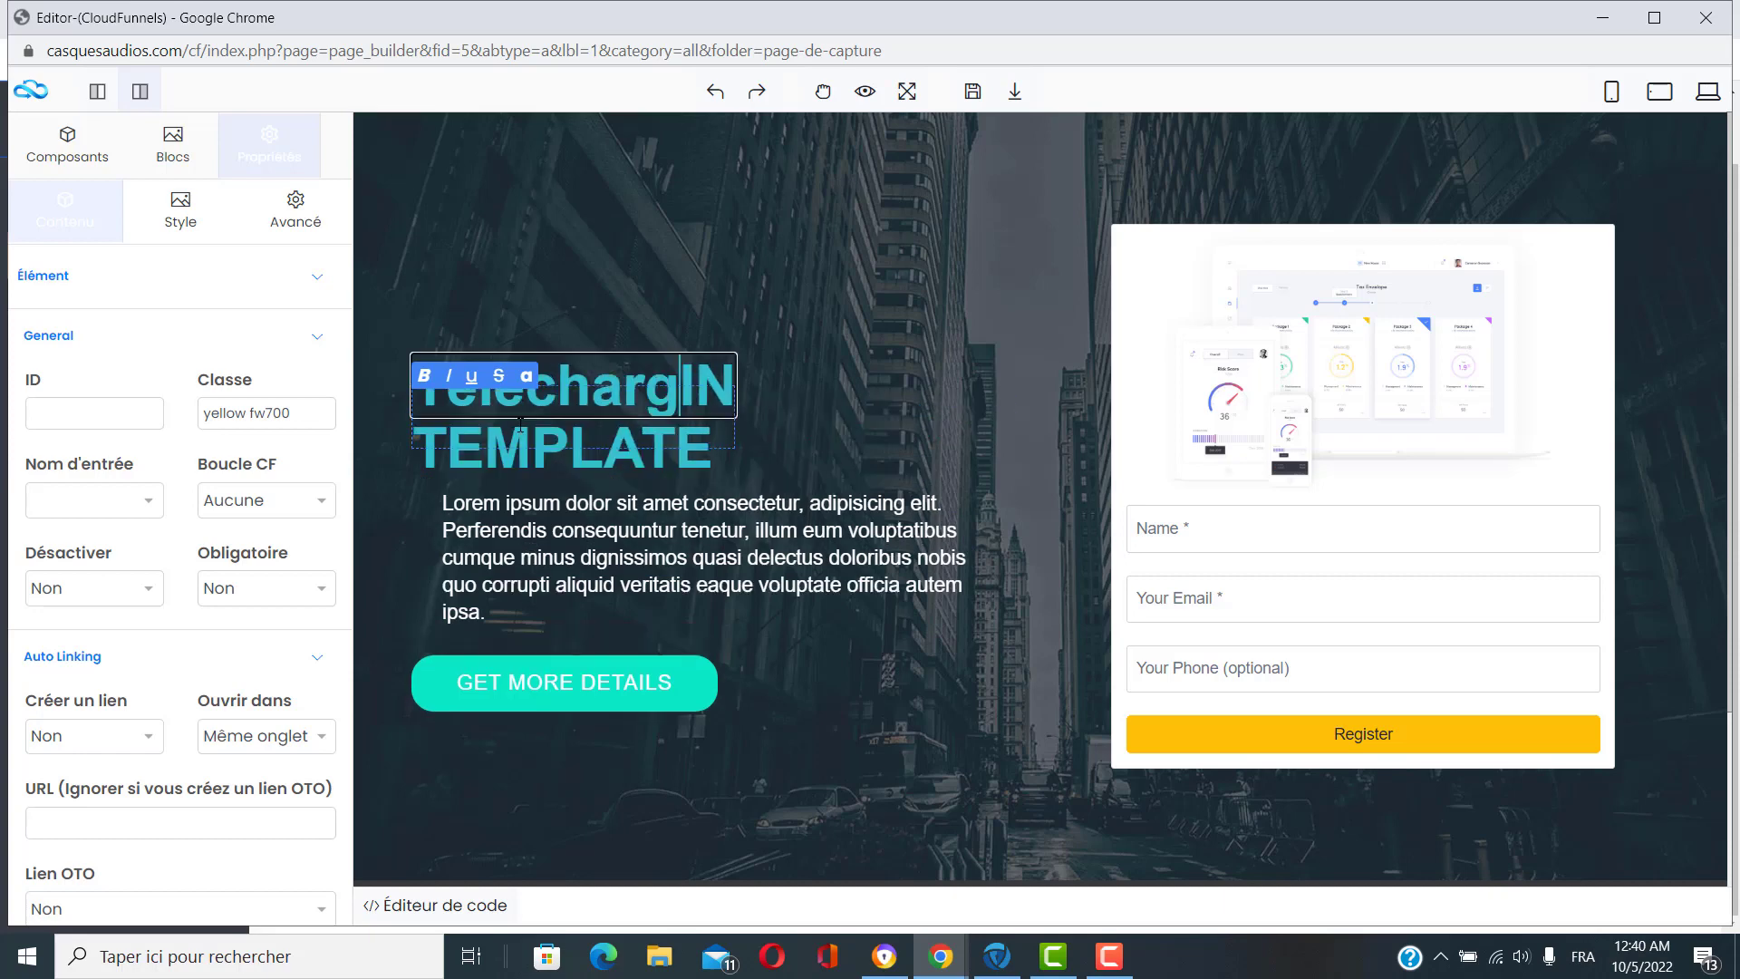
text(er)
text( gratuit)
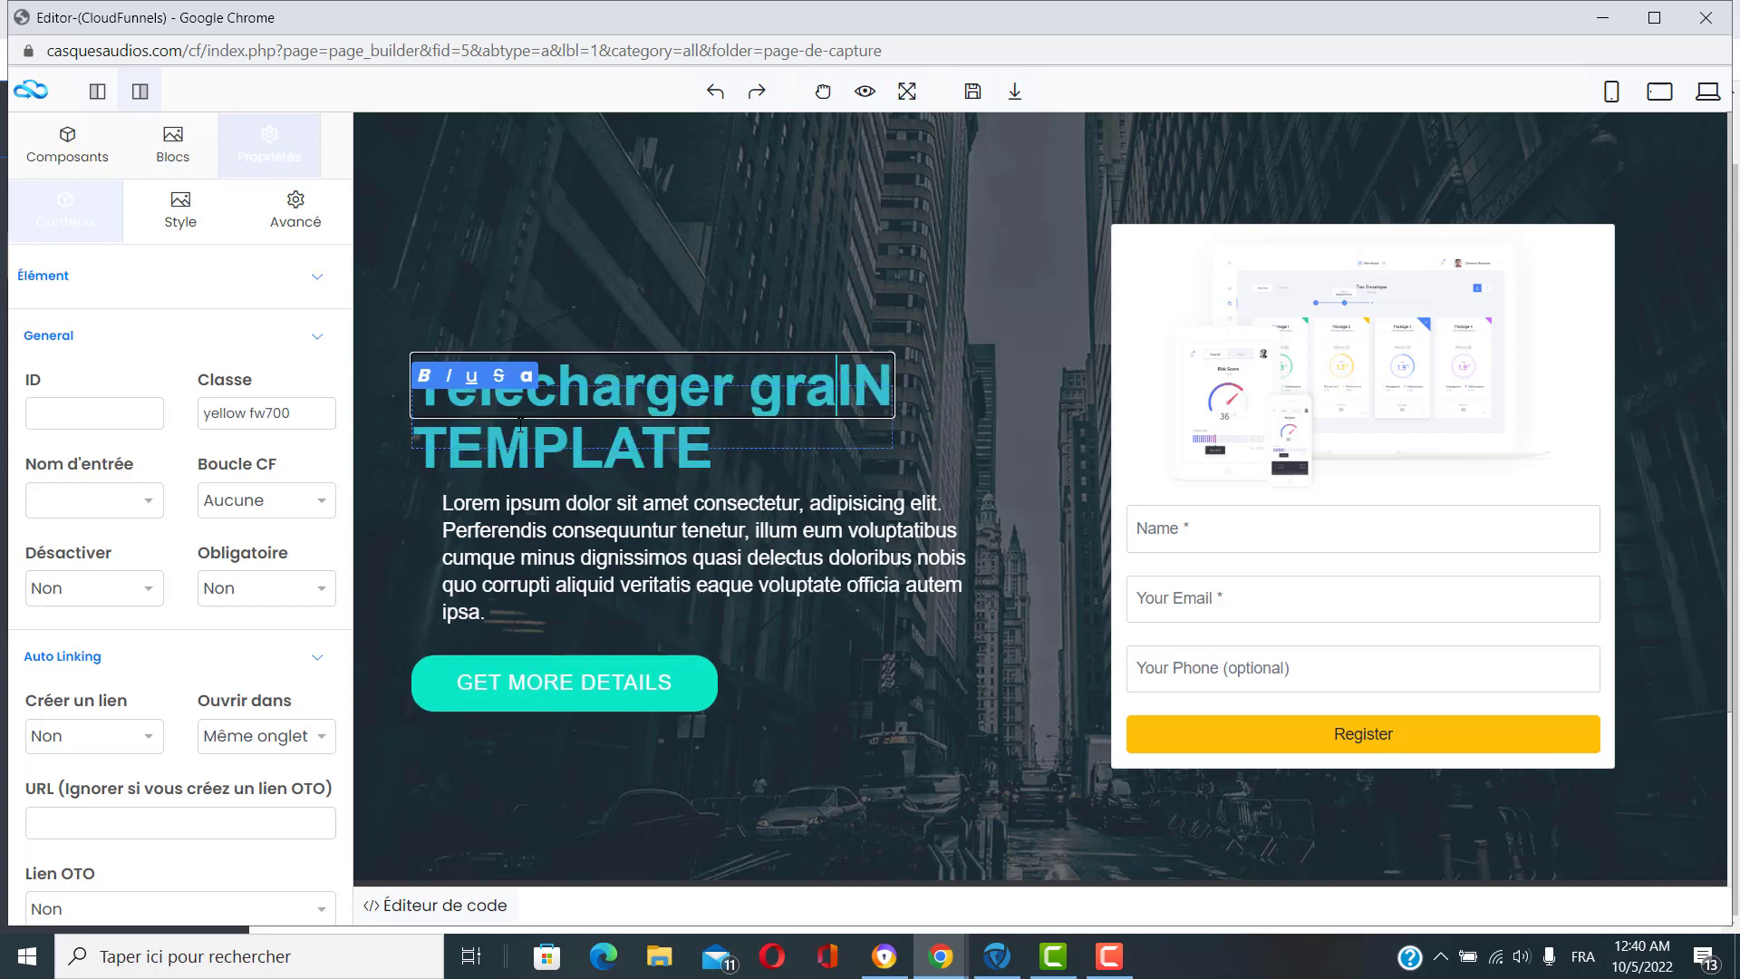
text(ement ce)
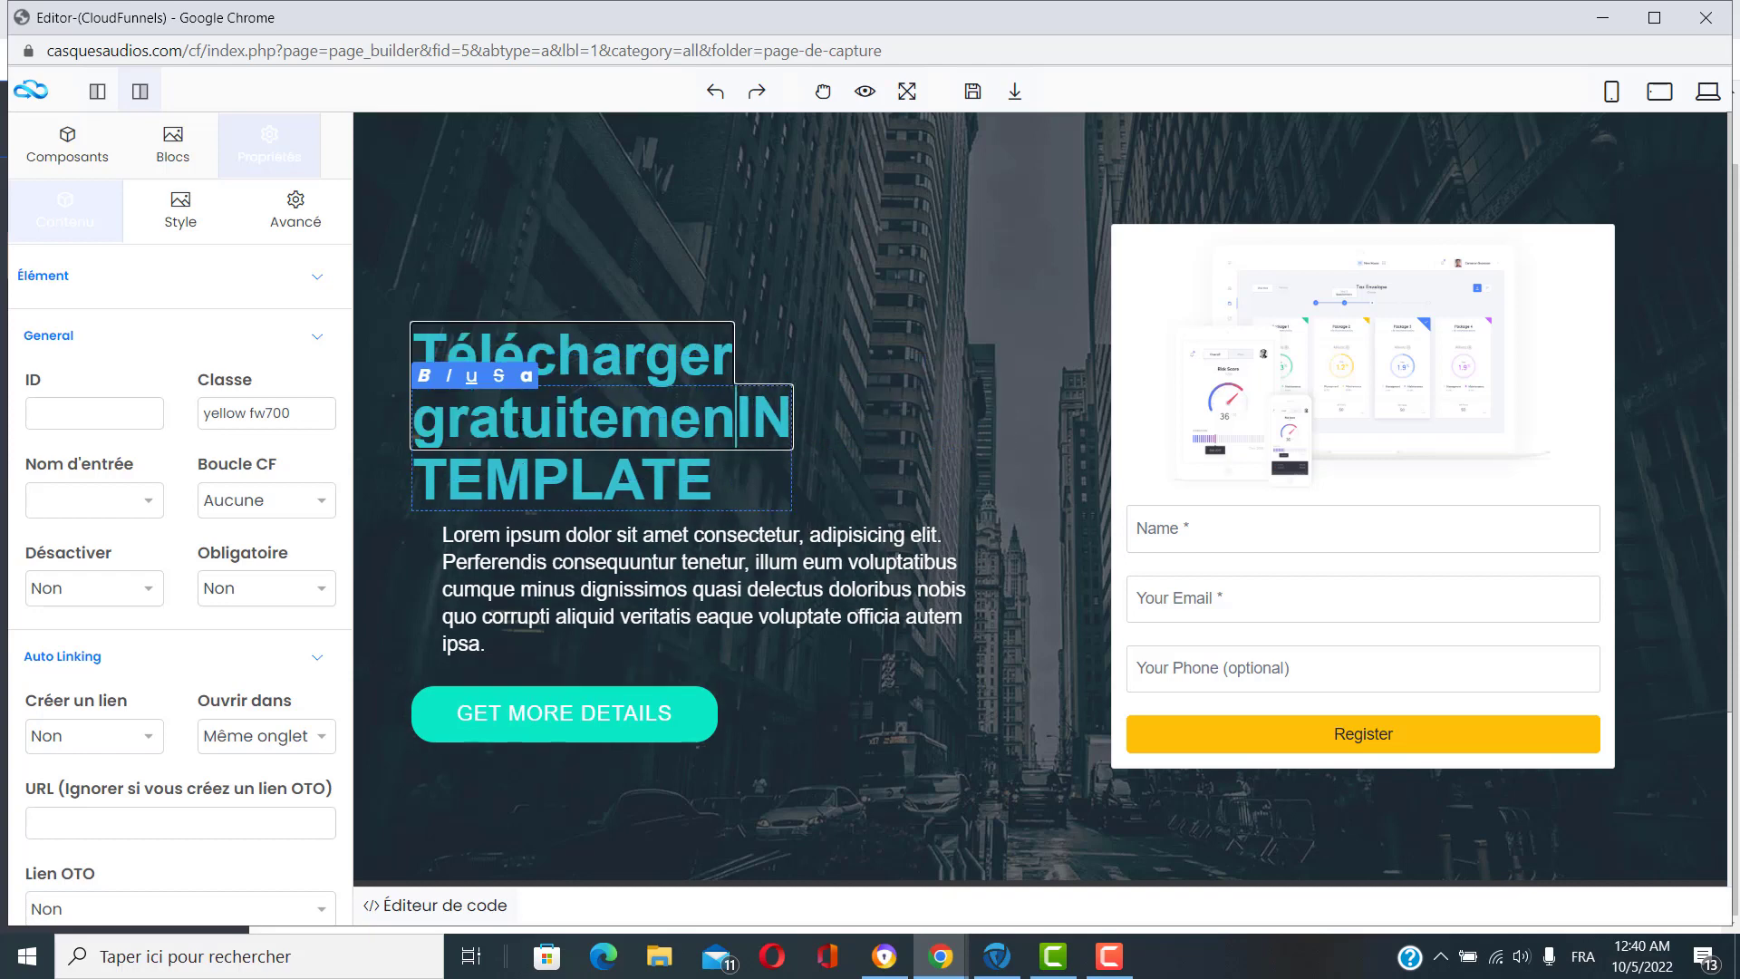
text(ebook)
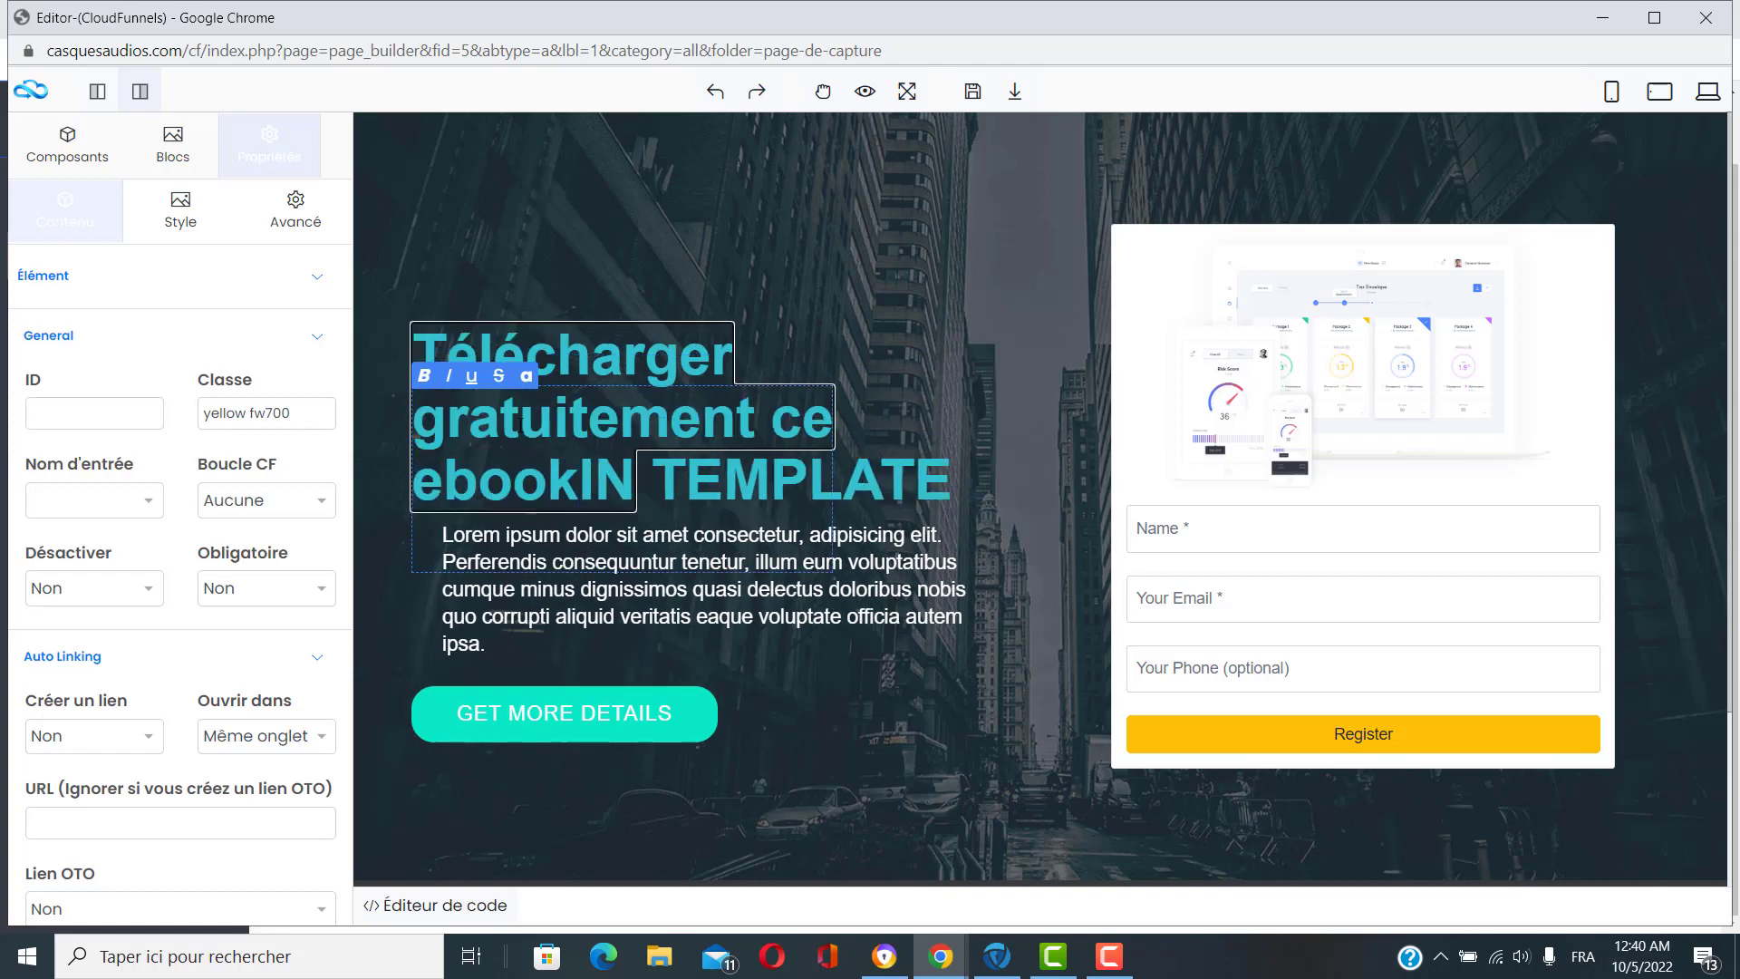
Remove the leftover 'IN' letters and the 'TEMPLATE' word from the headline.
key(Right)
key(Delete)
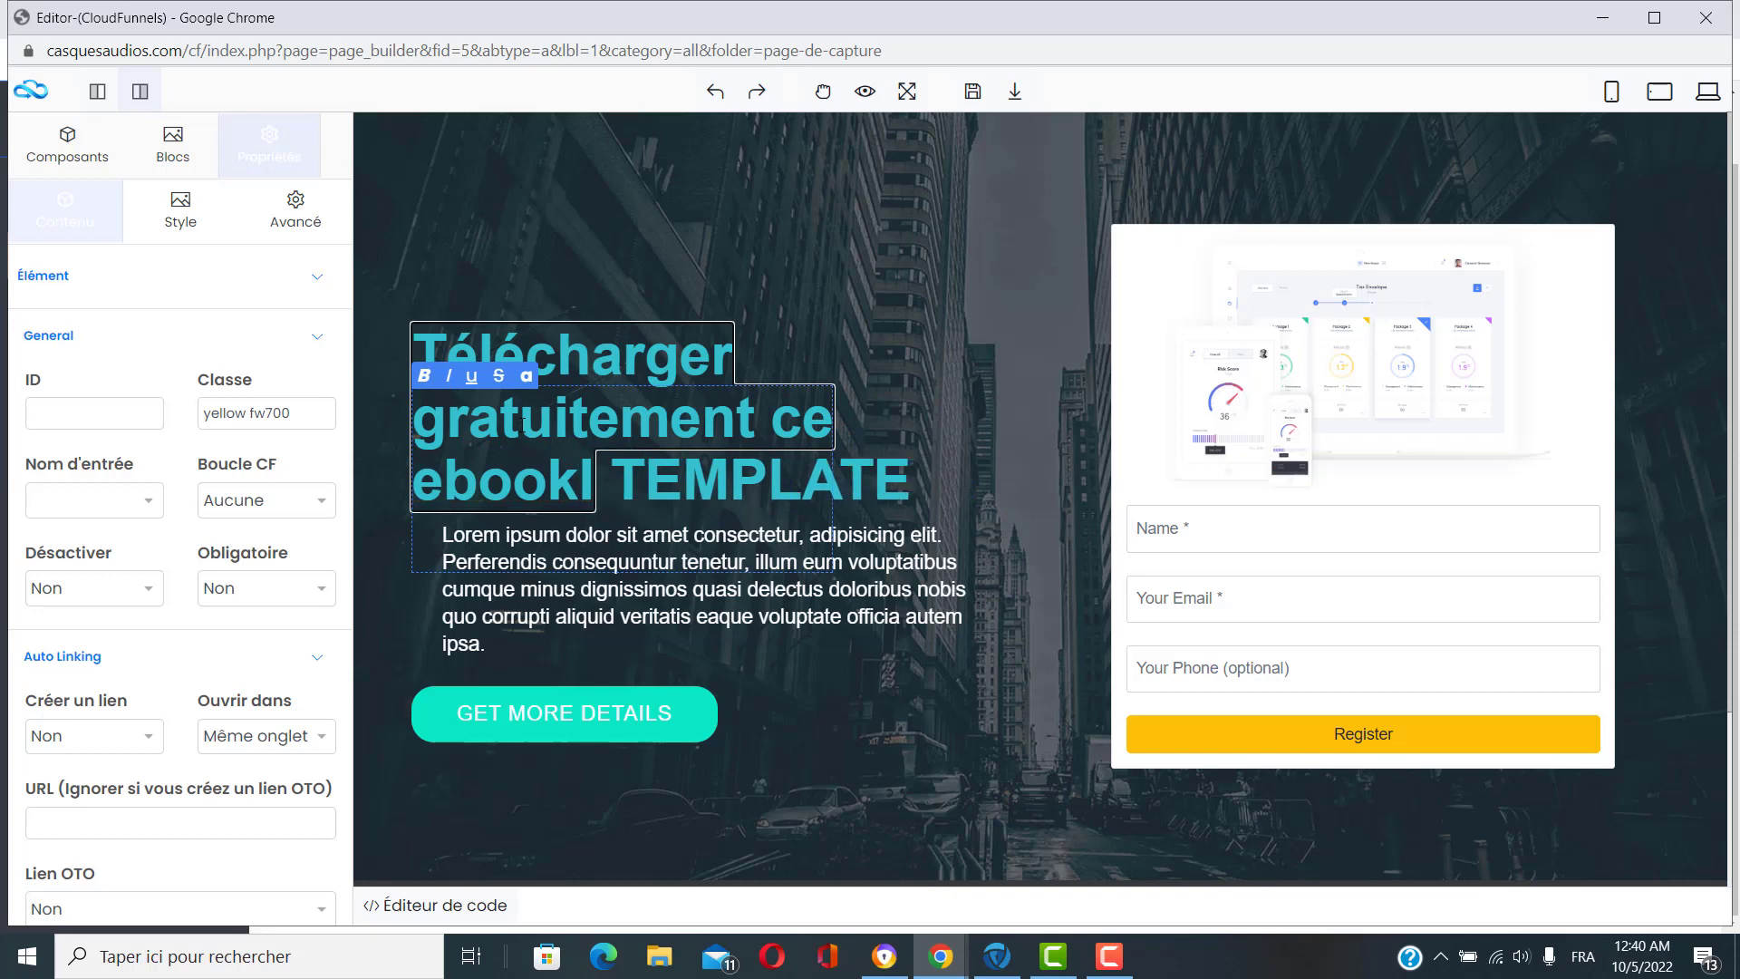
key(BackSpace)
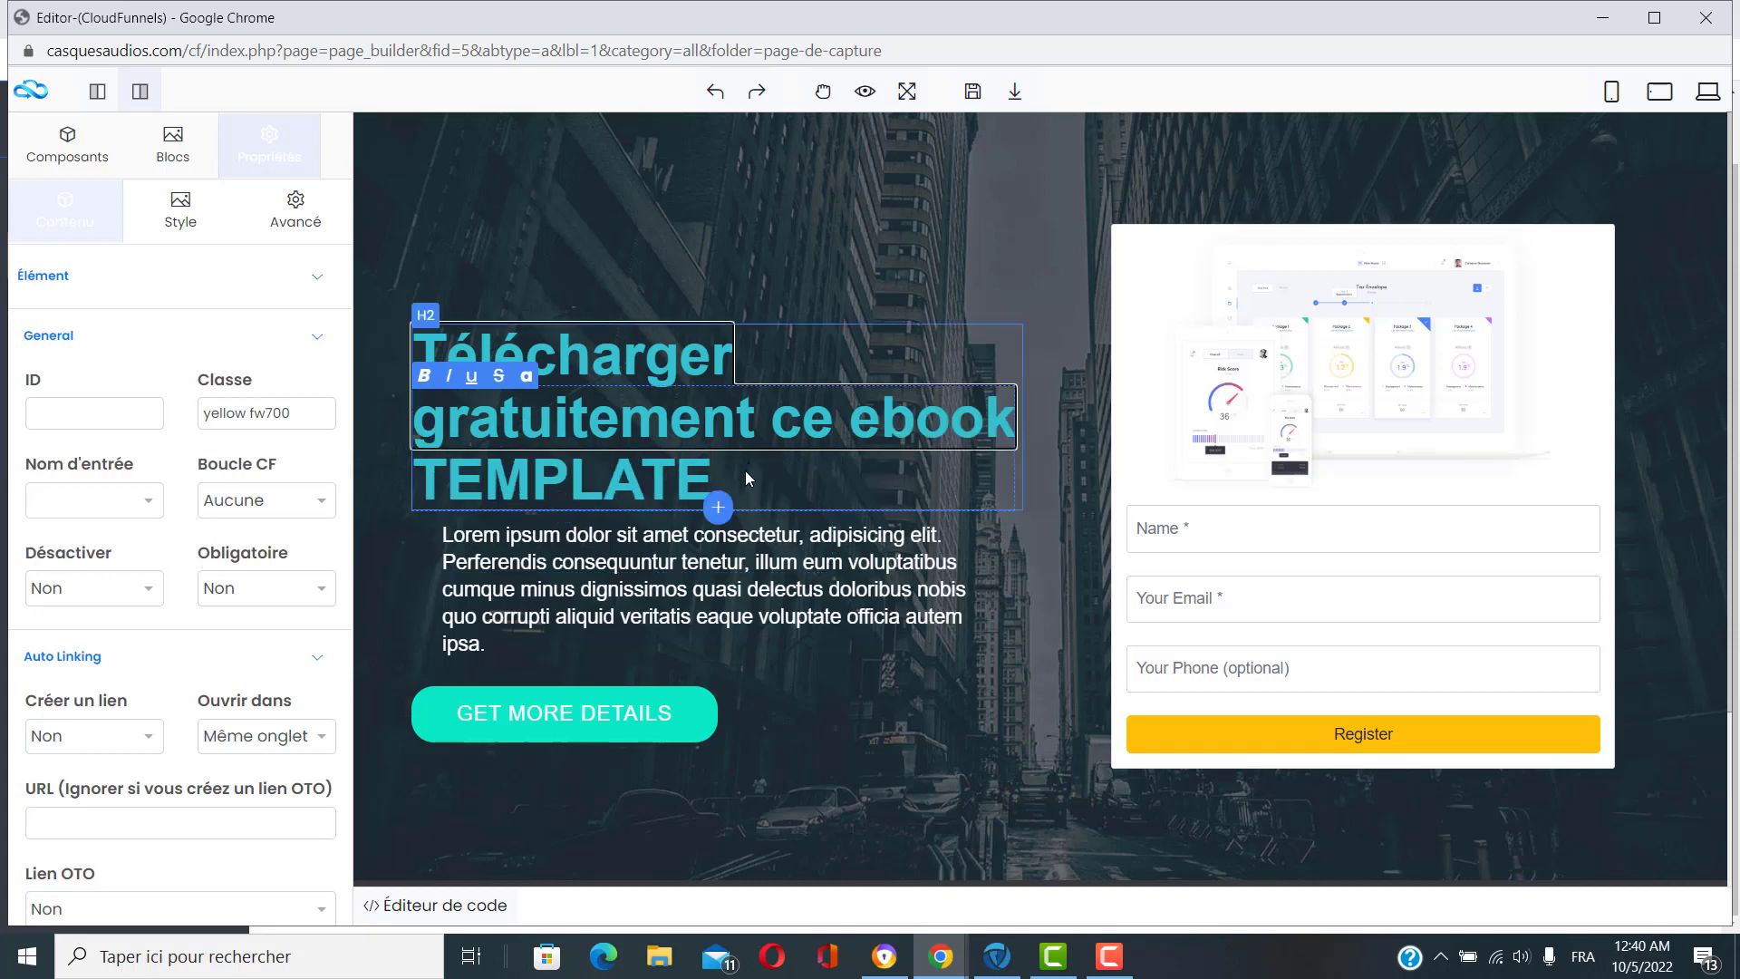
click(718, 479)
click(658, 473)
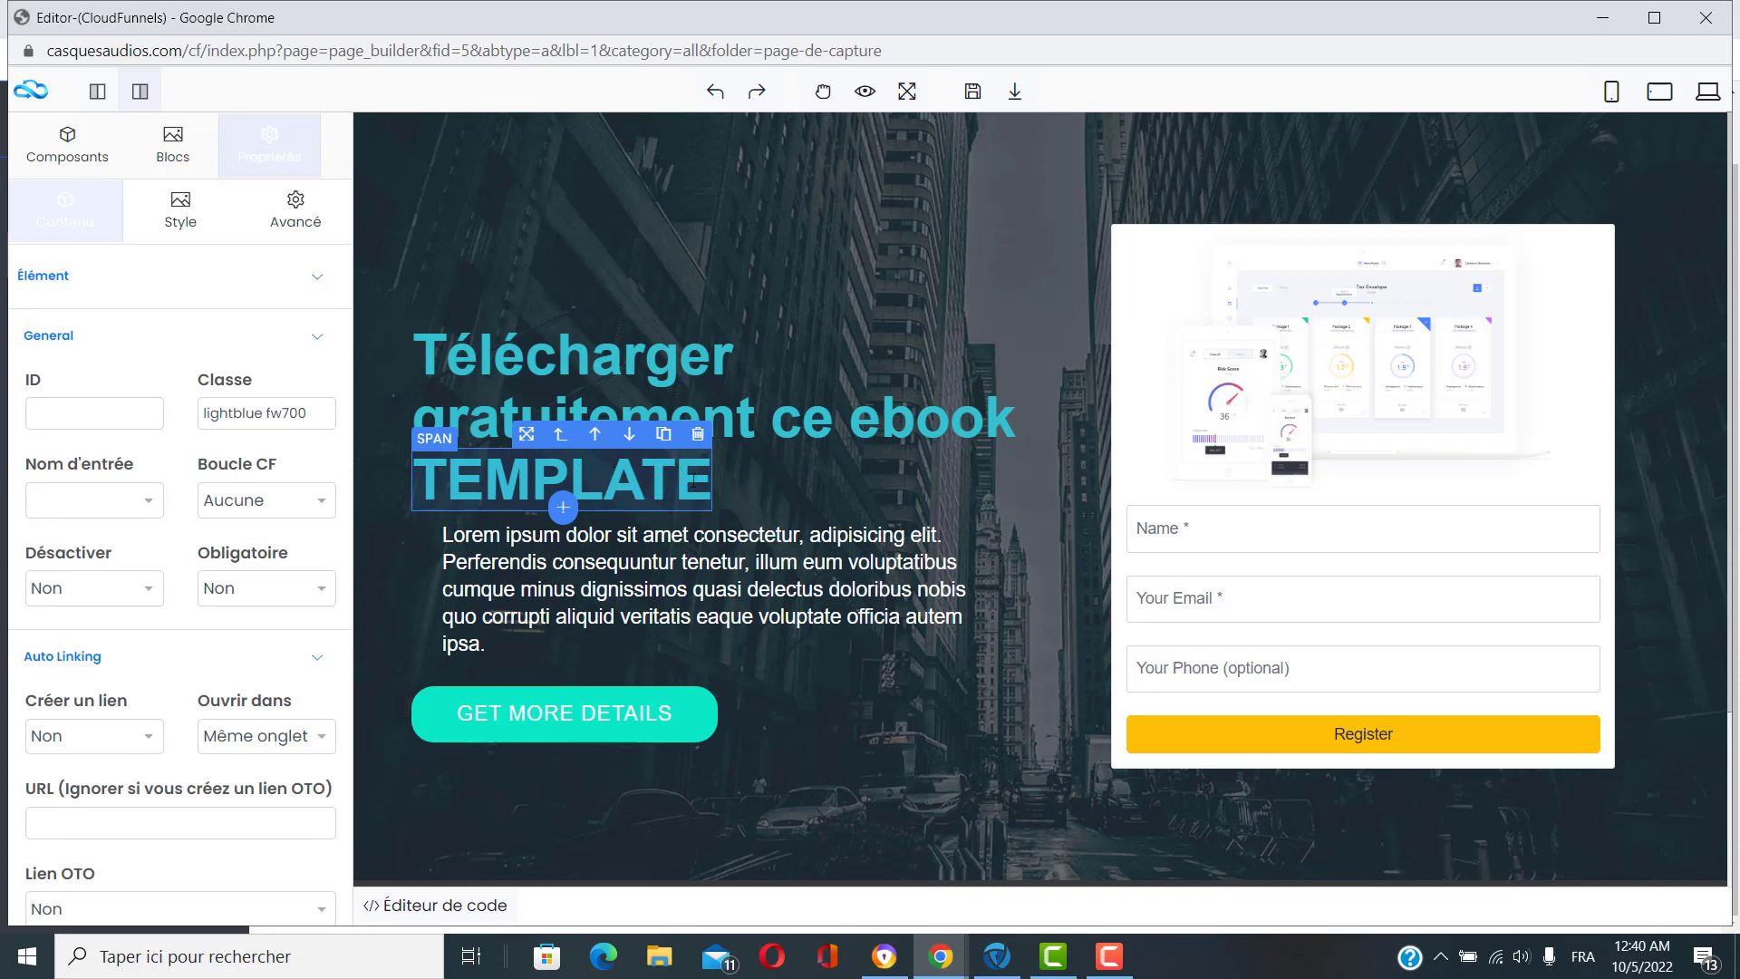
click(703, 437)
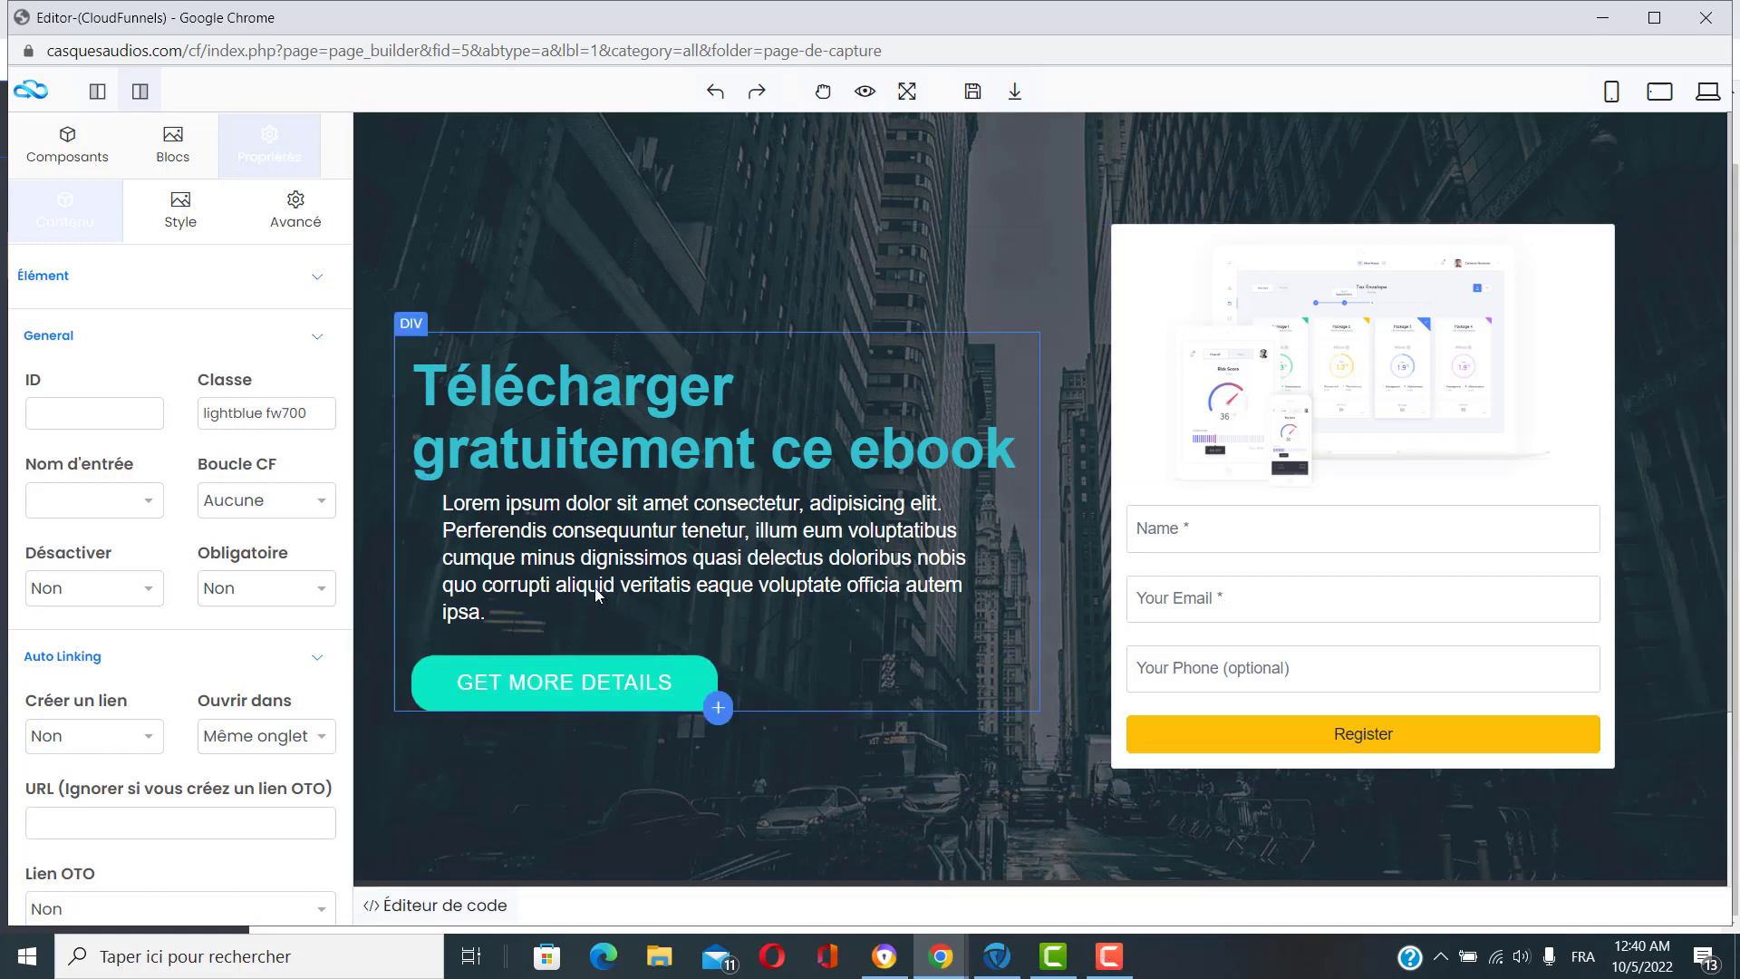
Shorten the lorem ipsum paragraph to about two lines, then select the GET MORE DETAILS button.
click(773, 577)
double_click(786, 580)
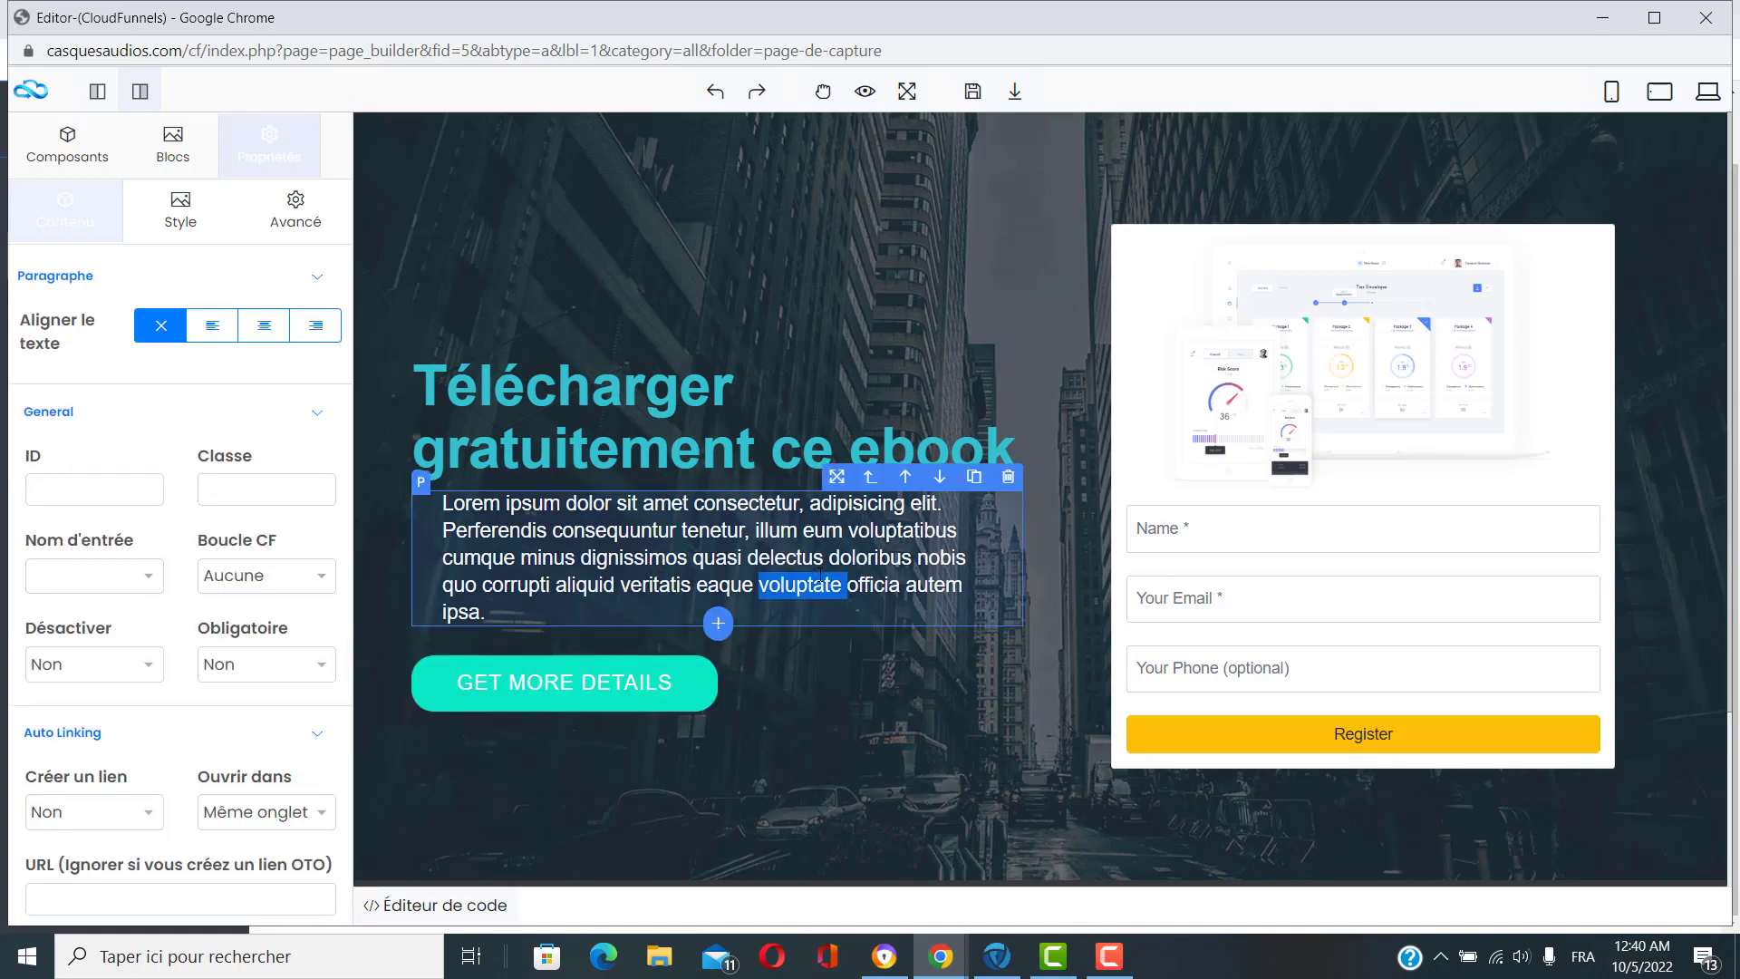
click(879, 558)
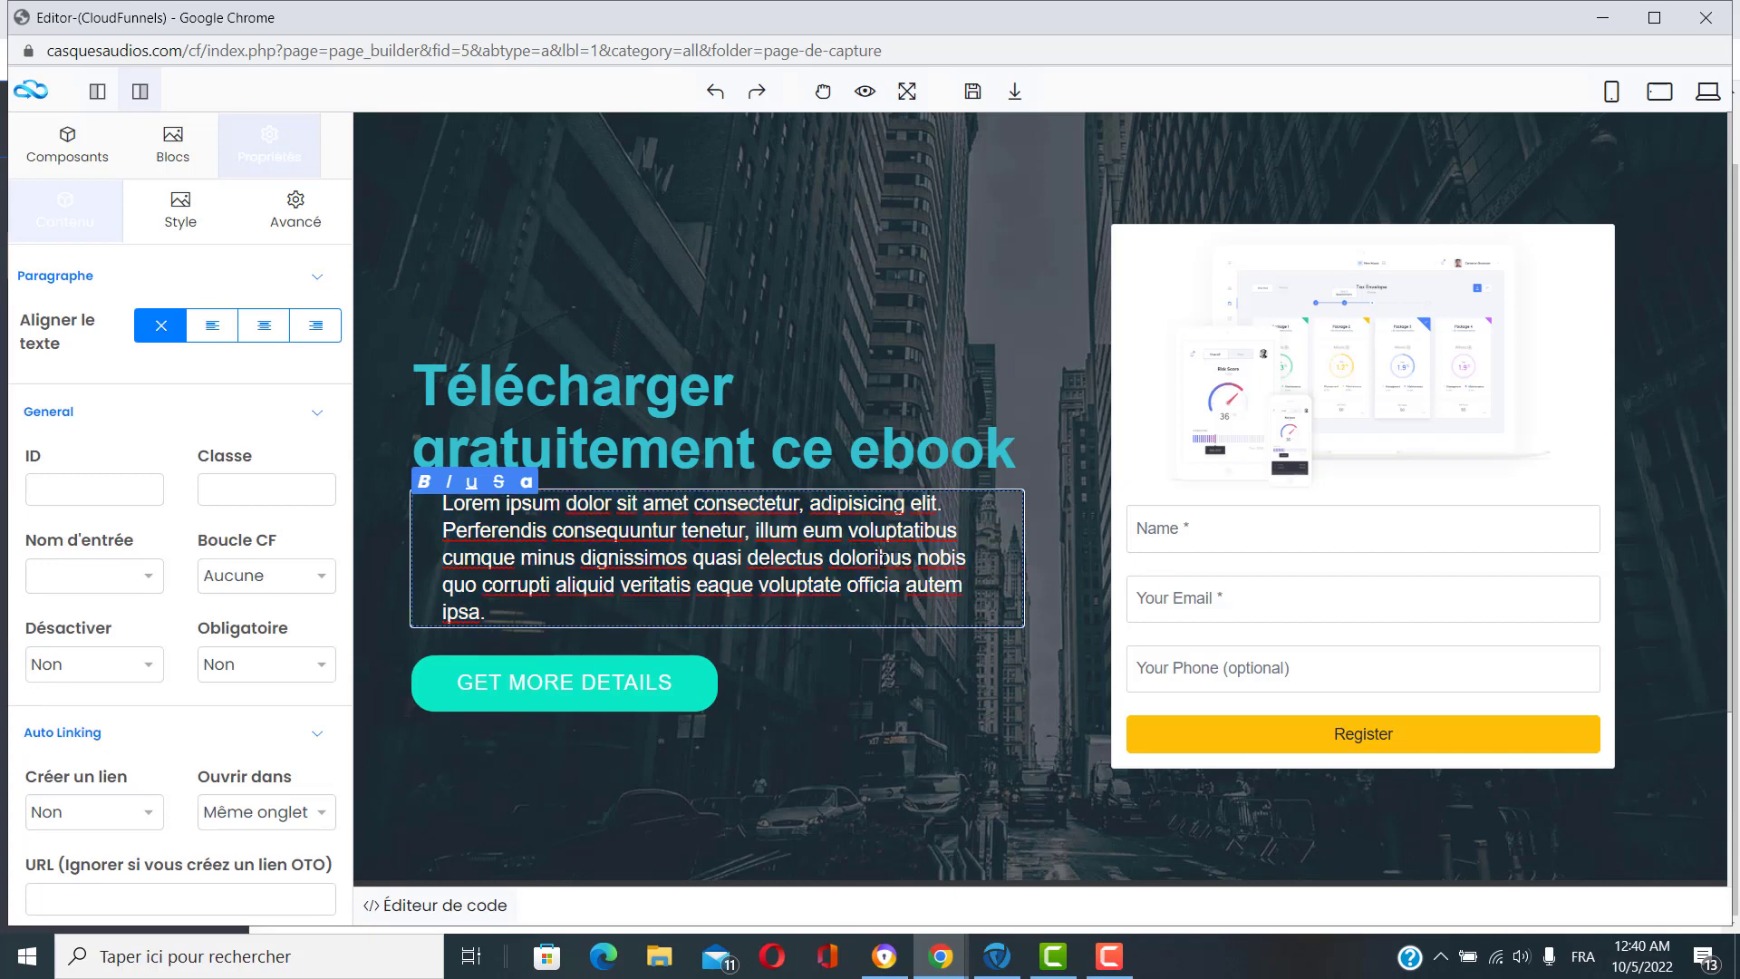
key(BackSpace)
key(BackSpace)
key(BackSpace)
key(BackSpace)
key(BackSpace)
key(BackSpace)
key(BackSpace)
key(BackSpace)
key(BackSpace)
key(BackSpace)
key(BackSpace)
key(BackSpace)
key(BackSpace)
drag(857, 570, 581, 555)
key(BackSpace)
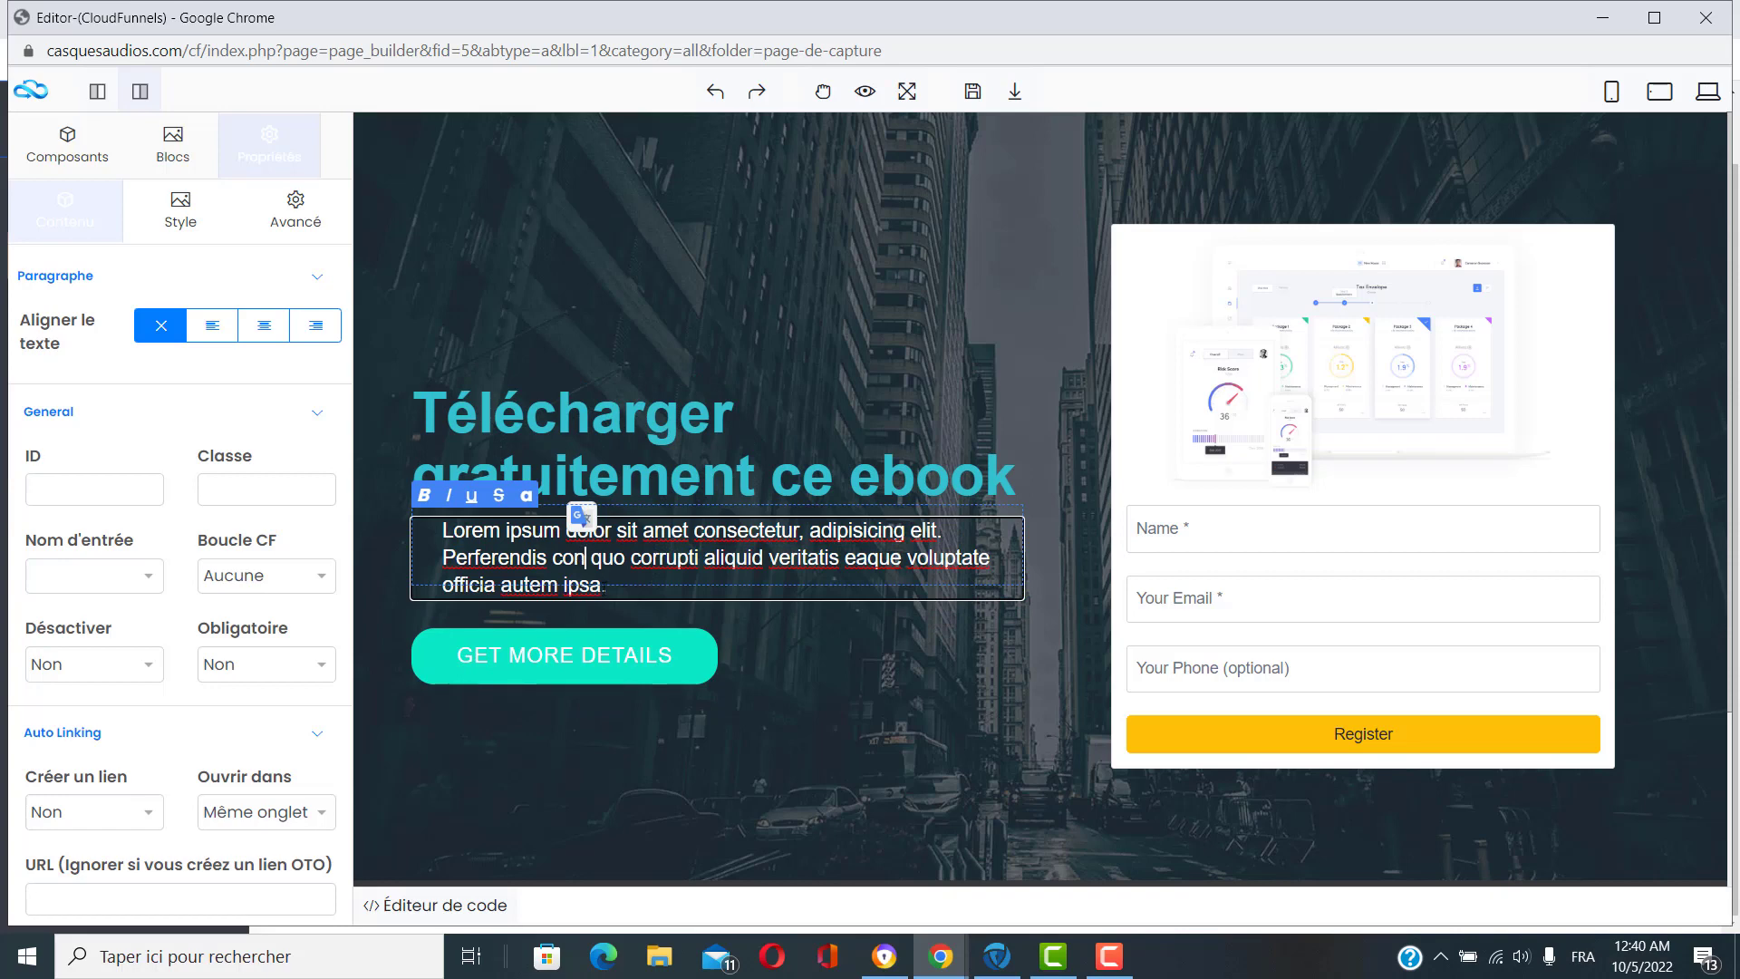
click(888, 735)
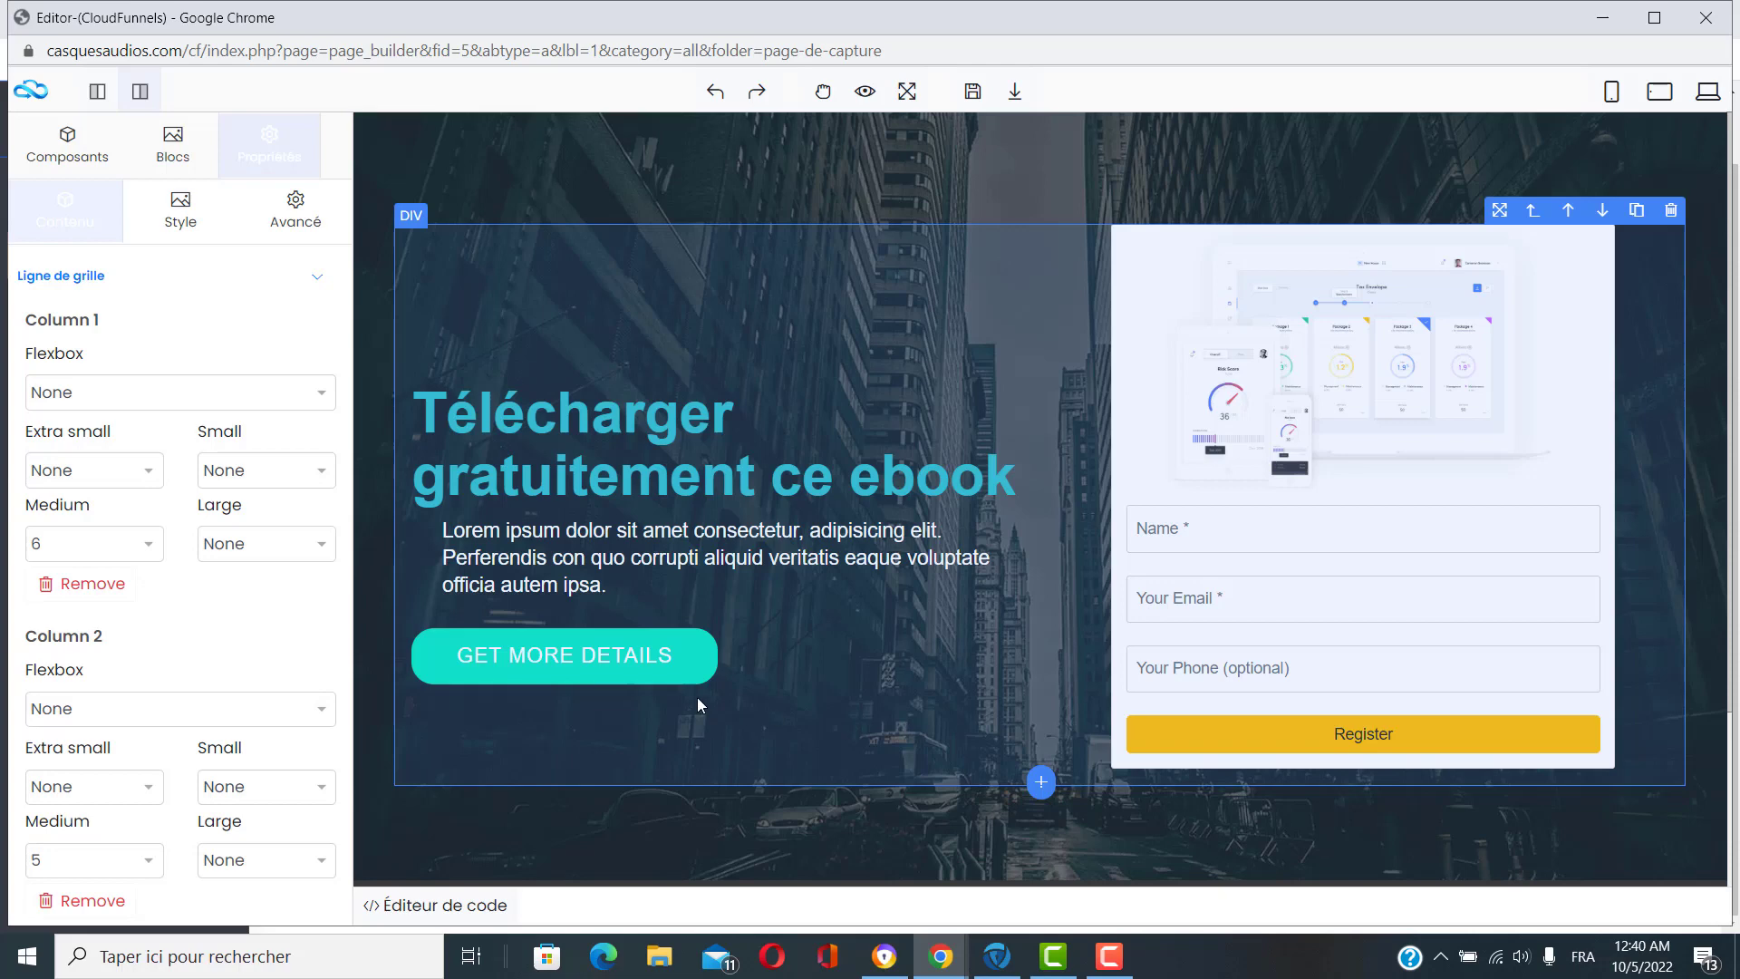
click(612, 669)
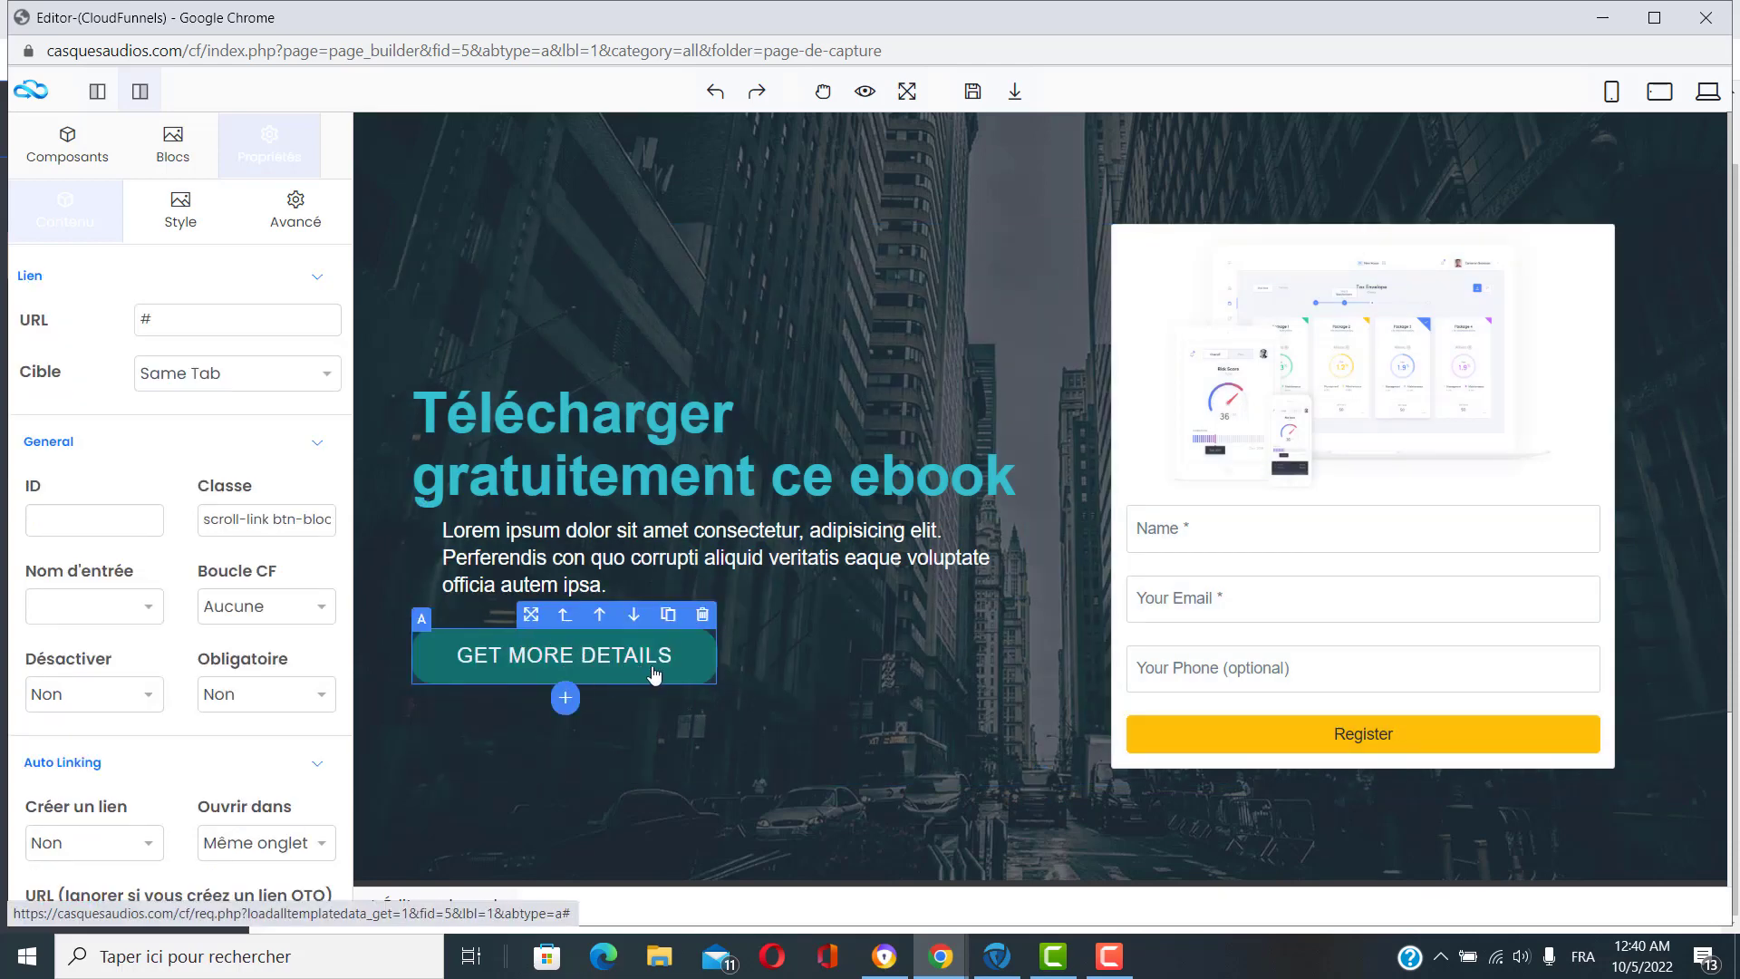
Replace the hero button label GET MORE DETAILS with 'PLUS DE DÉTAILS ICI'.
double_click(628, 659)
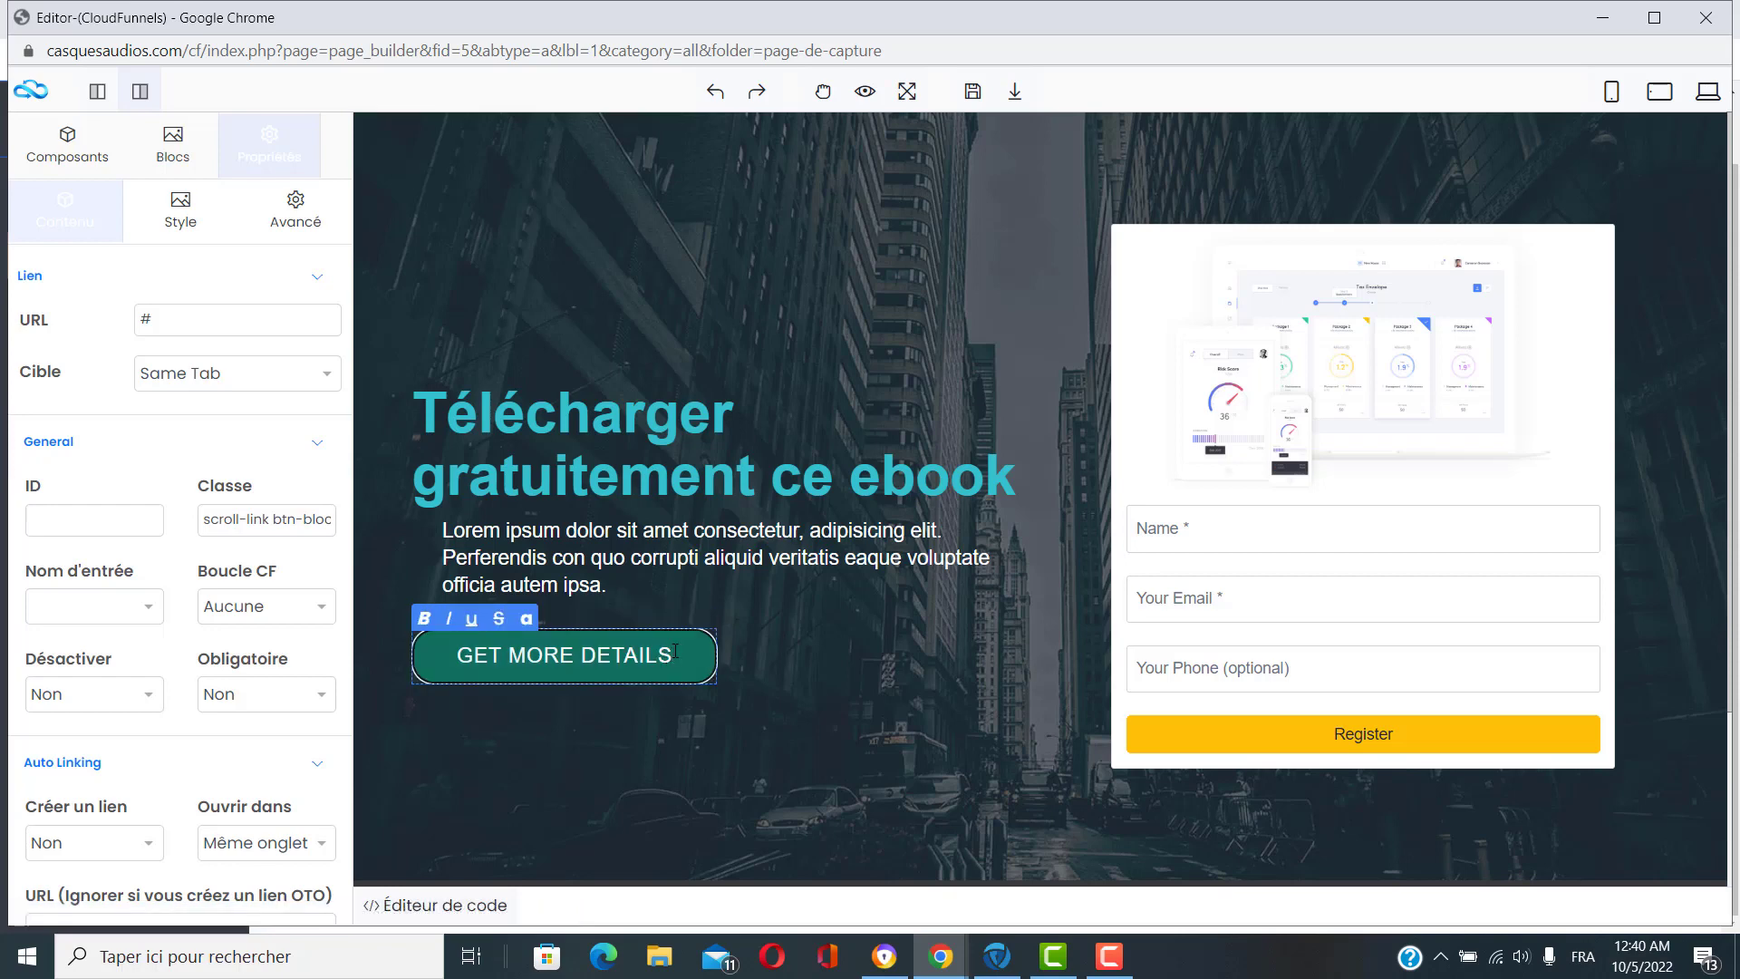
key(BackSpace)
key(BackSpace)
key(BackSpace)
key(BackSpace)
key(BackSpace)
key(BackSpace)
key(BackSpace)
key(BackSpace)
key(BackSpace)
key(BackSpace)
key(BackSpace)
key(BackSpace)
key(BackSpace)
key(BackSpace)
key(BackSpace)
key(BackSpace)
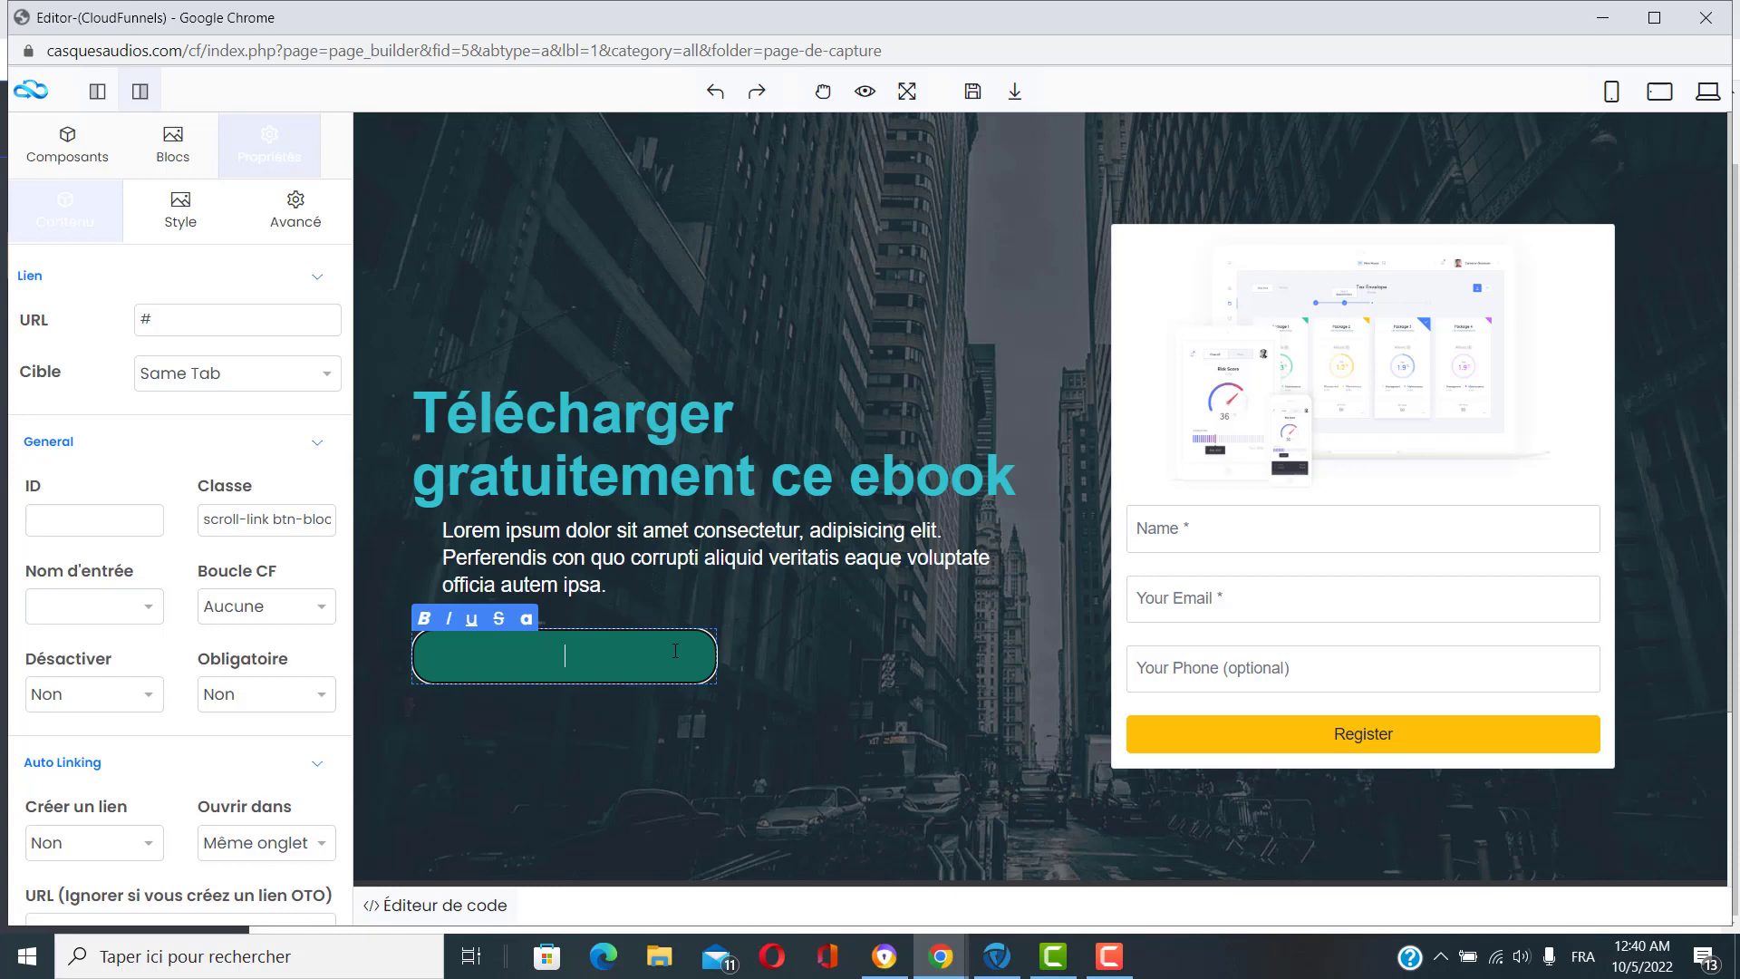
text(PLUS DE DÉTAILS ICI)
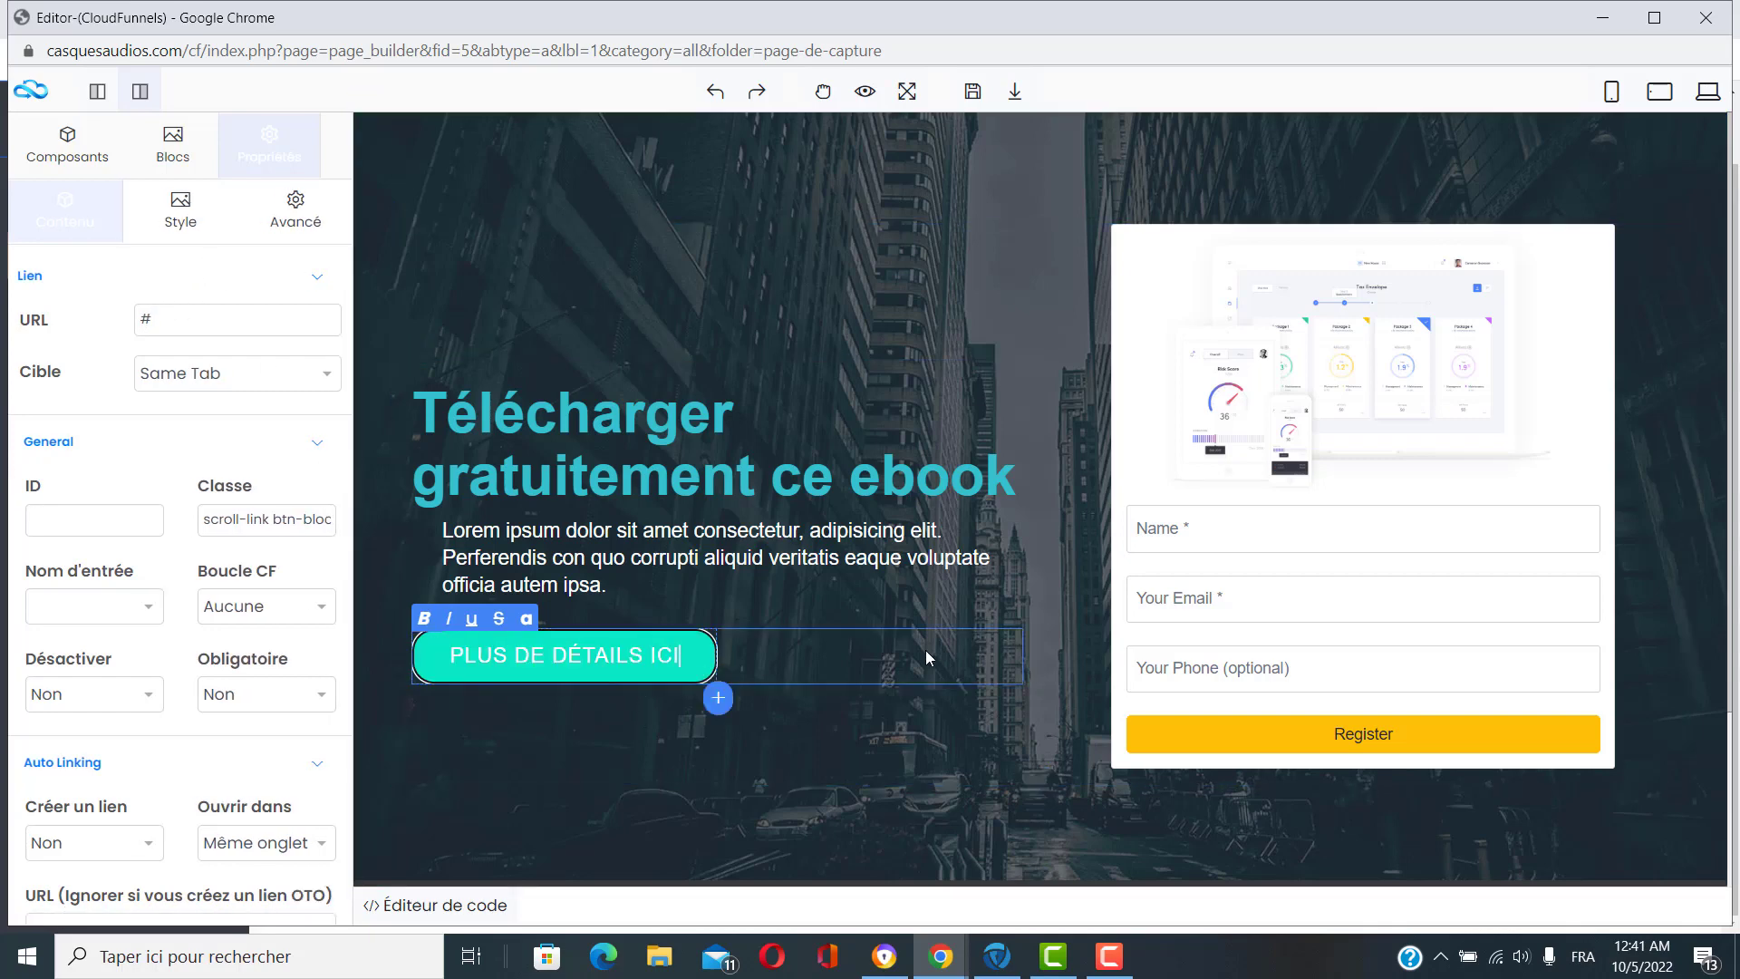
click(821, 555)
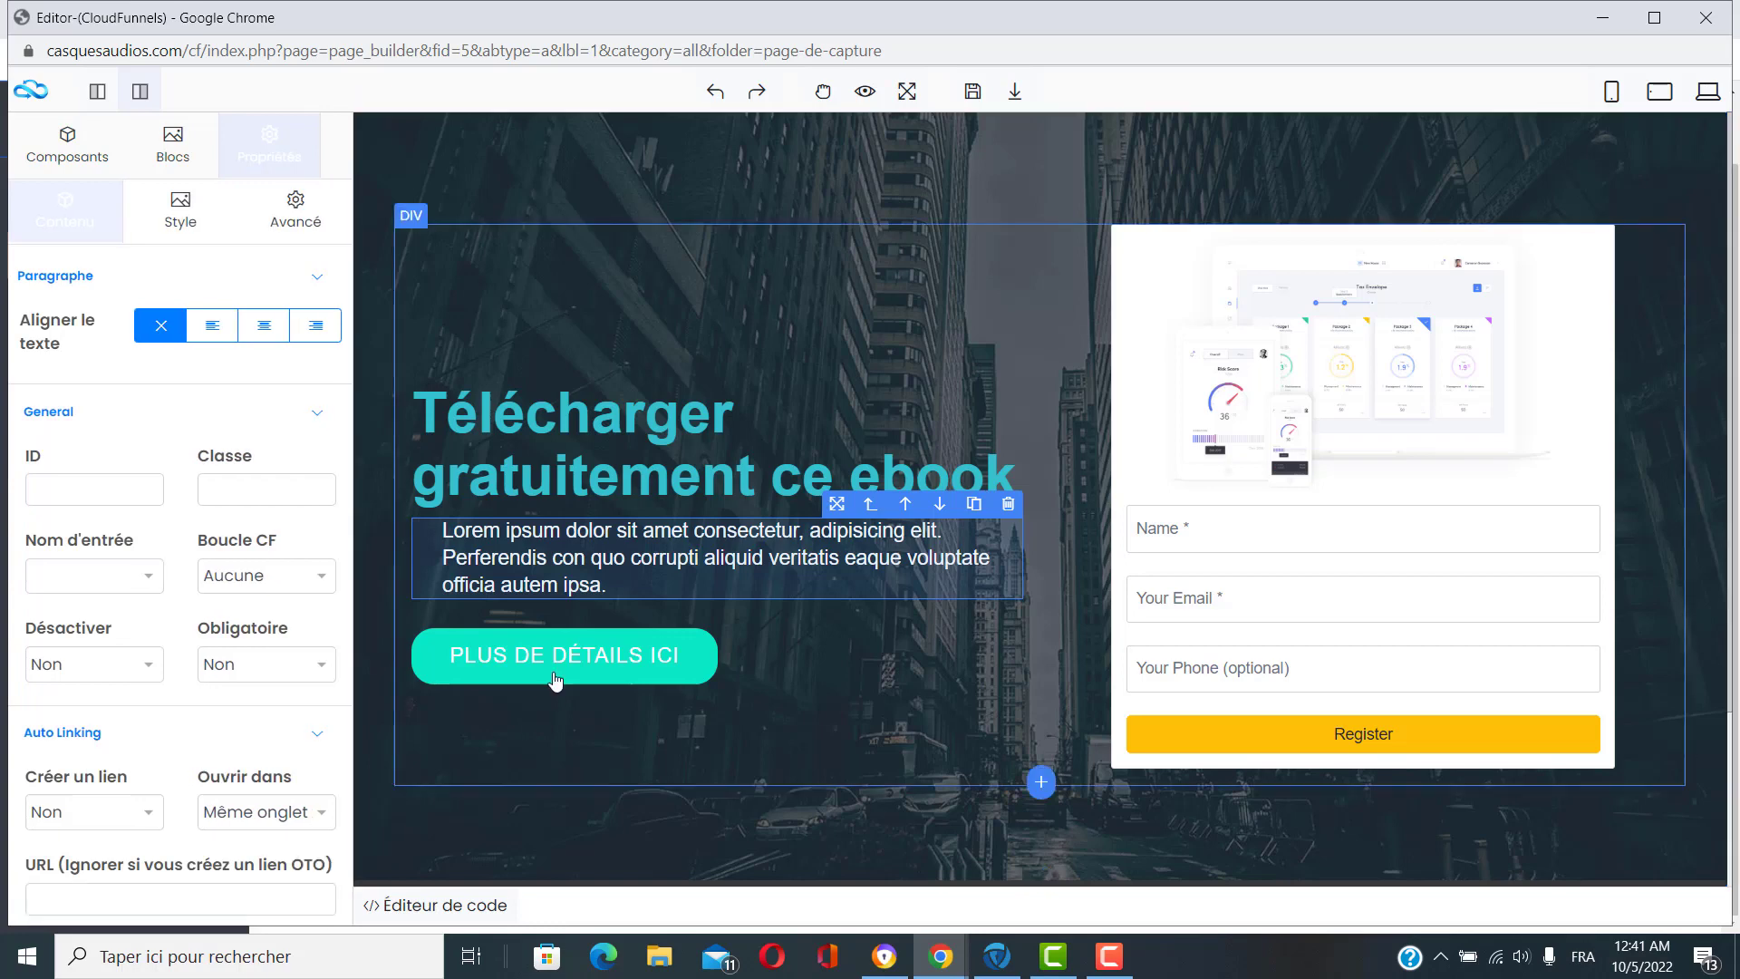
Try left and right text alignment on the placeholder paragraph.
double_click(616, 554)
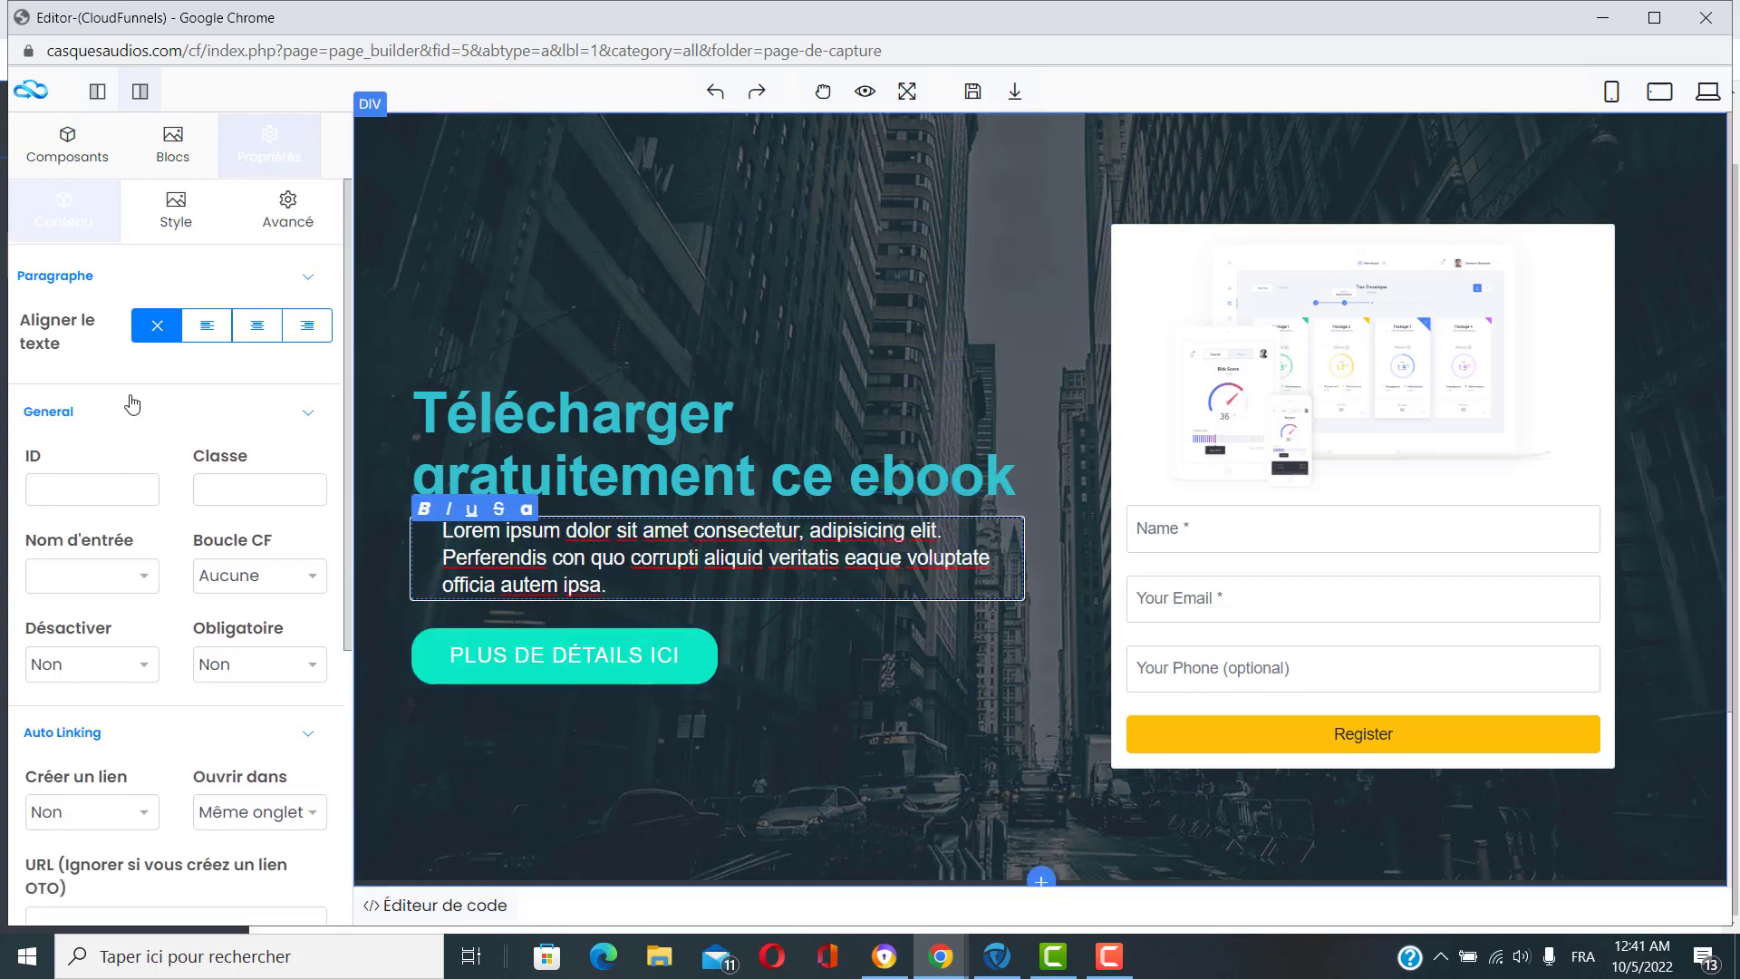
click(216, 344)
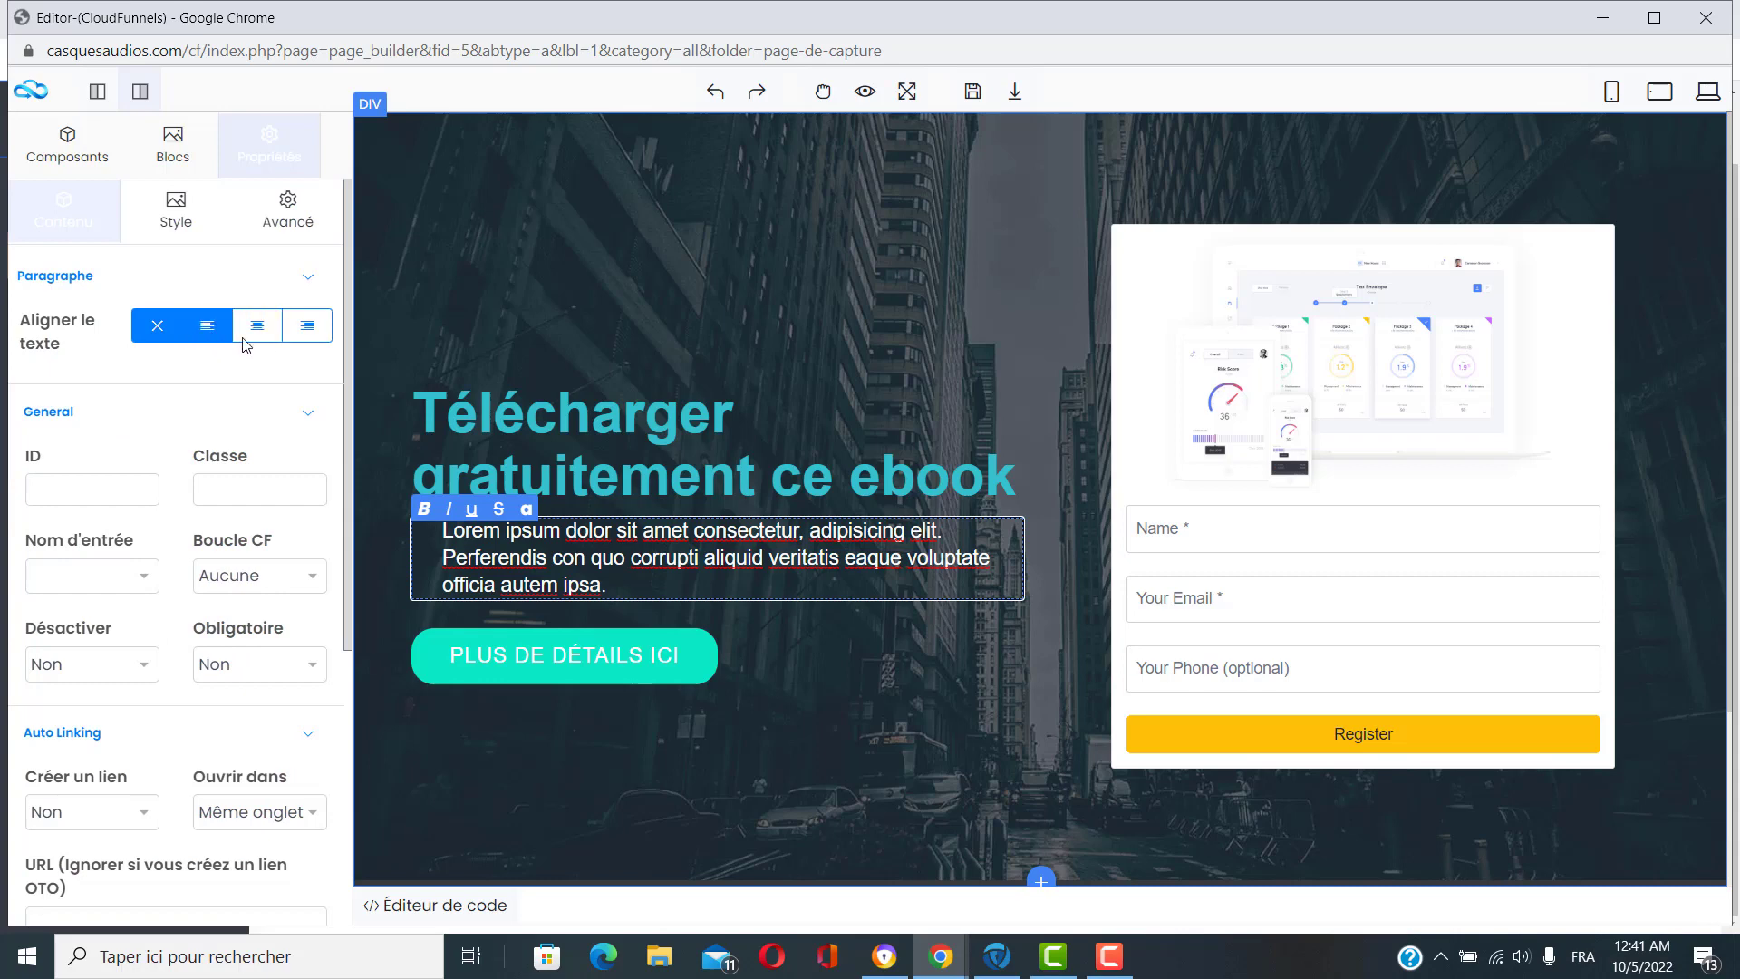
click(290, 337)
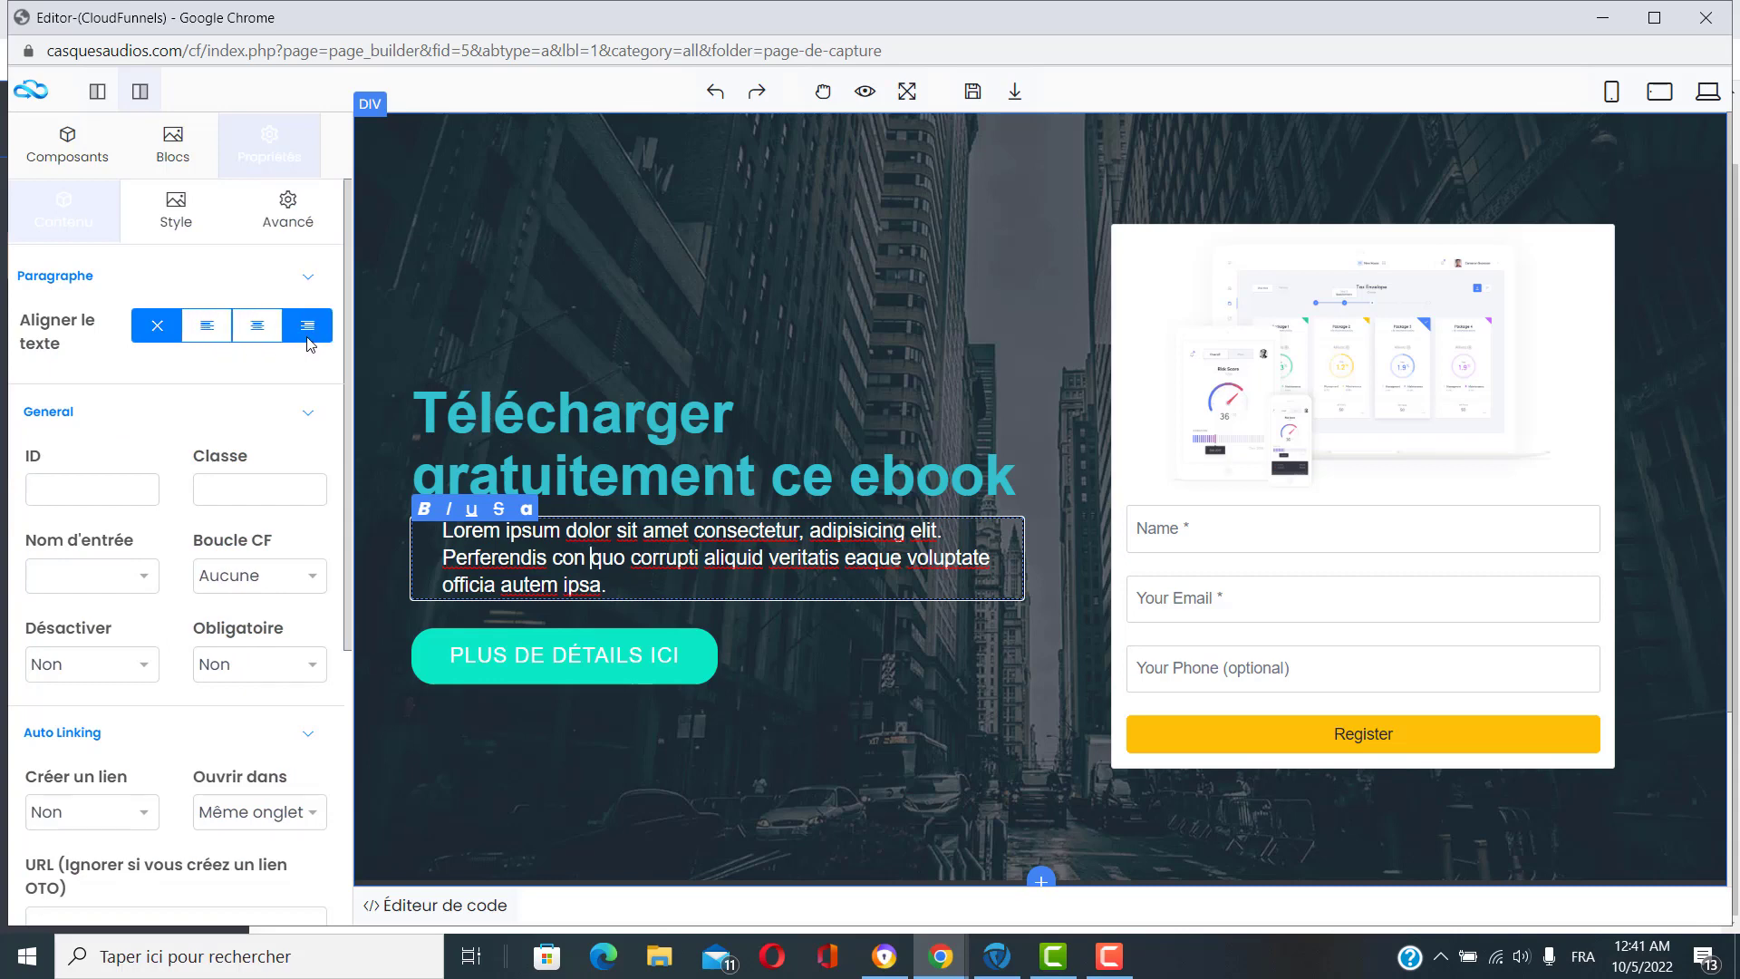
scroll(233, 543, down, 6)
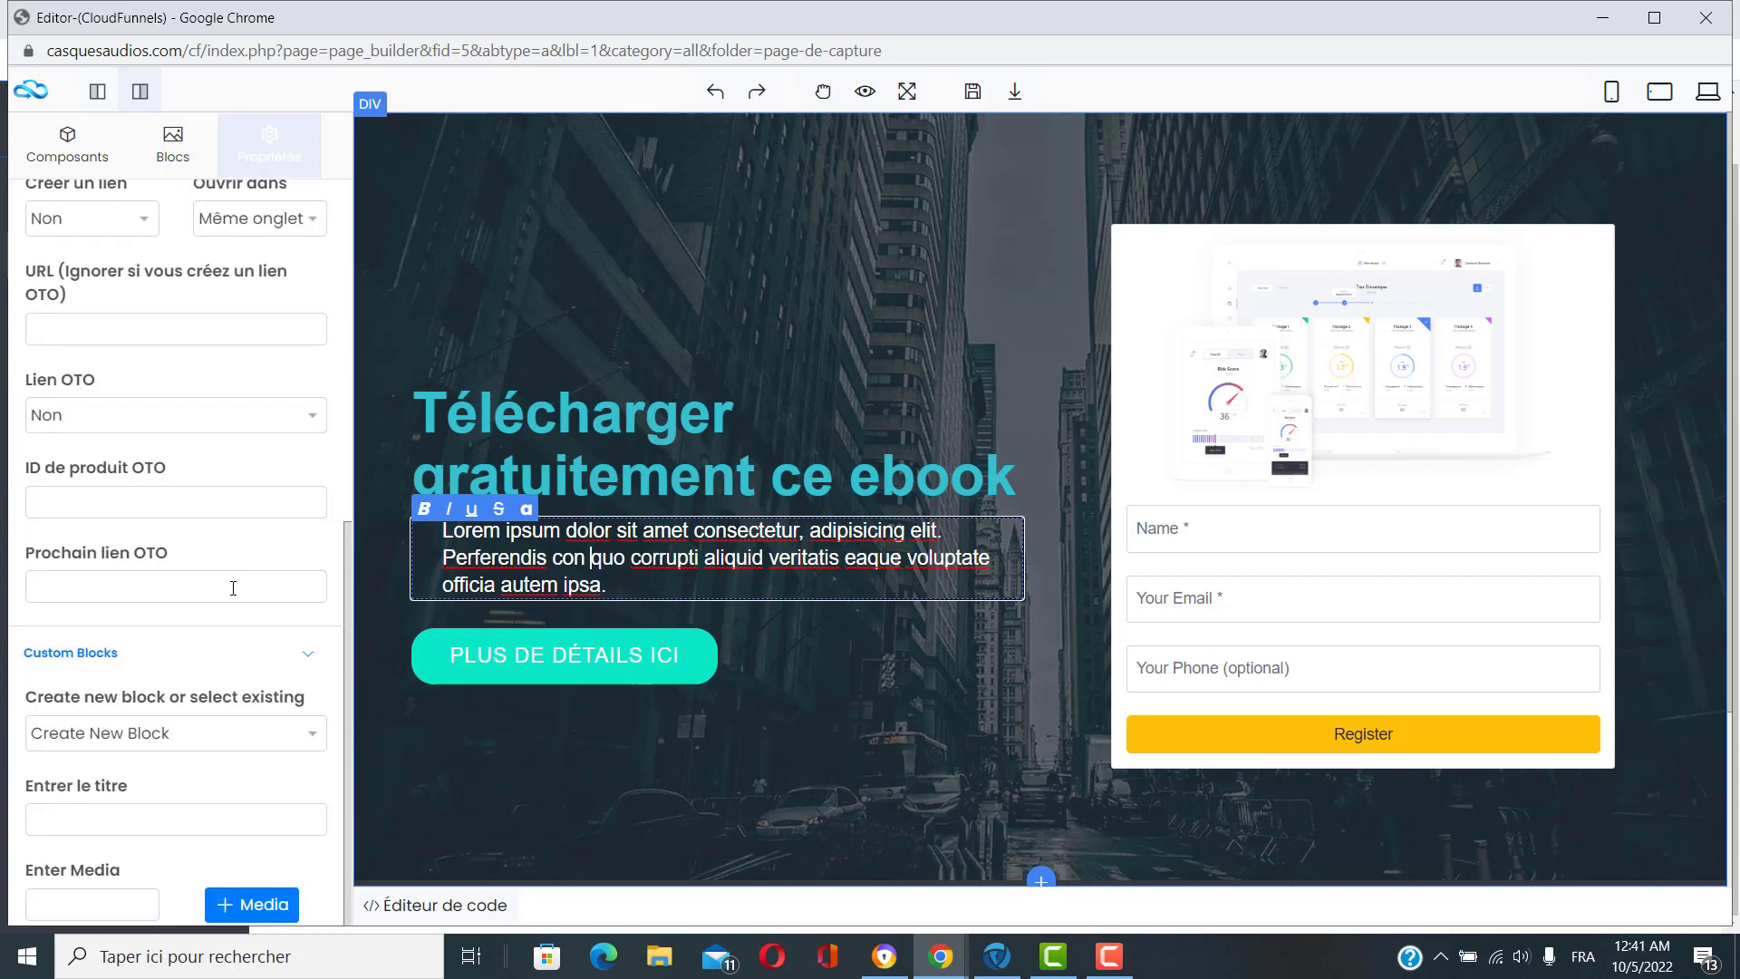
scroll(233, 616, up, 6)
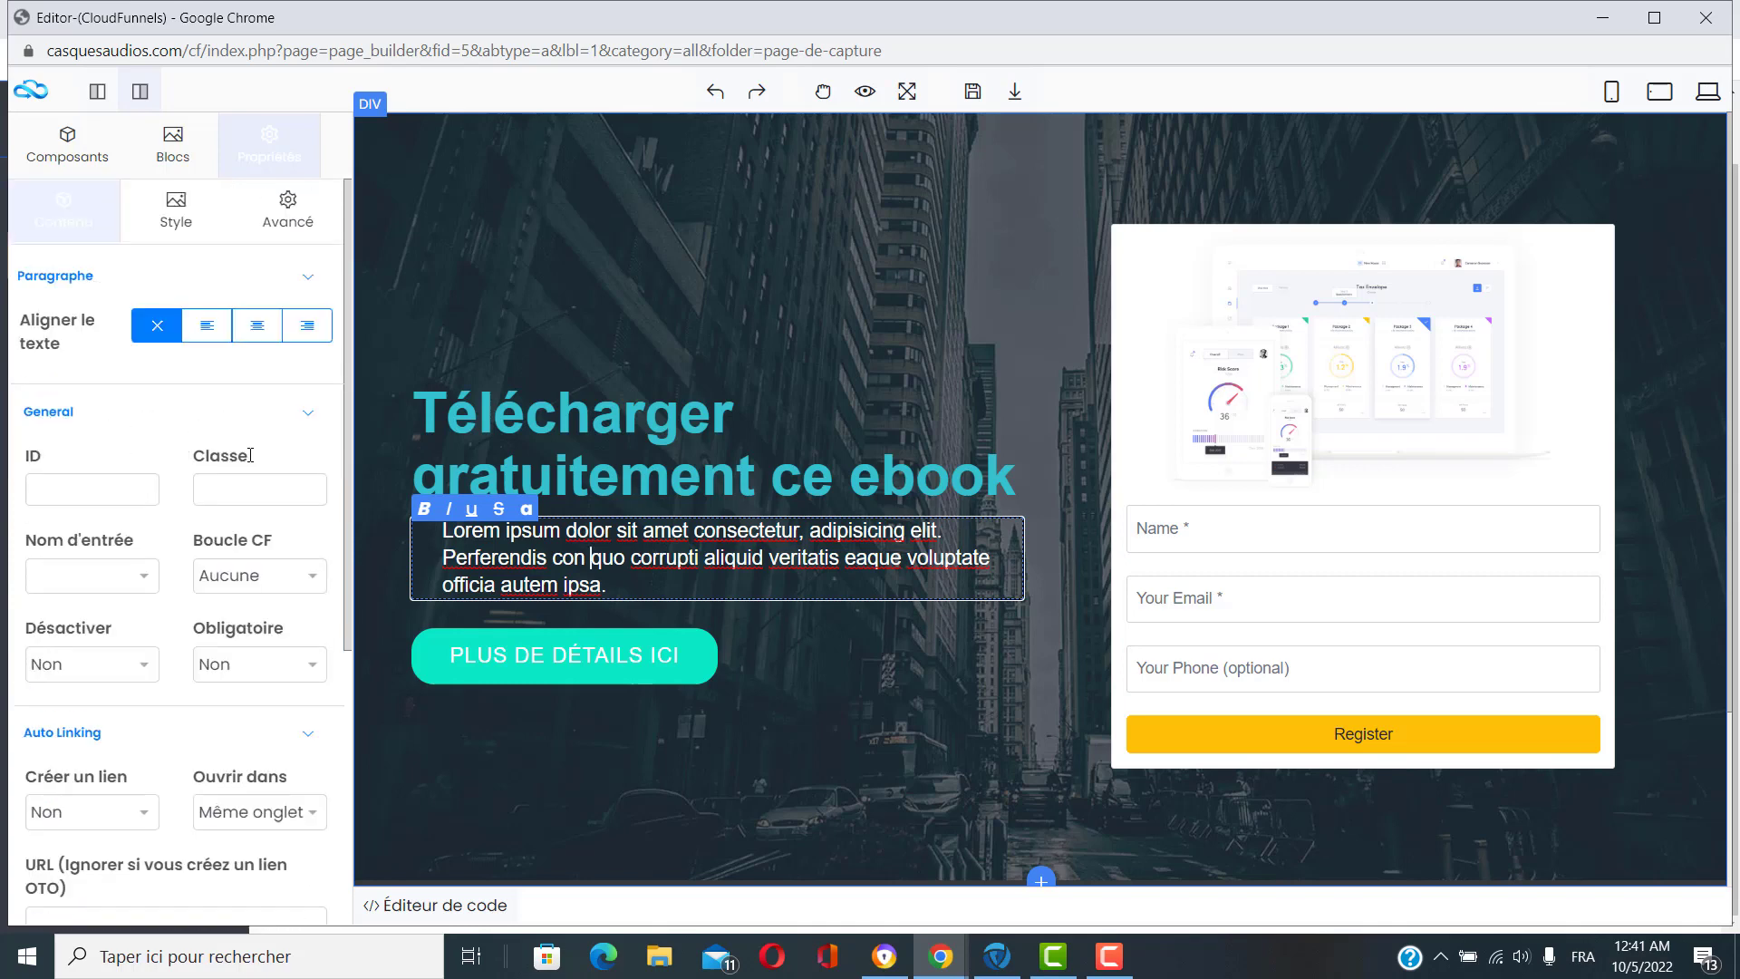
Browse the paragraph's Style settings, expanding and collapsing the Size and Marge sections.
click(185, 224)
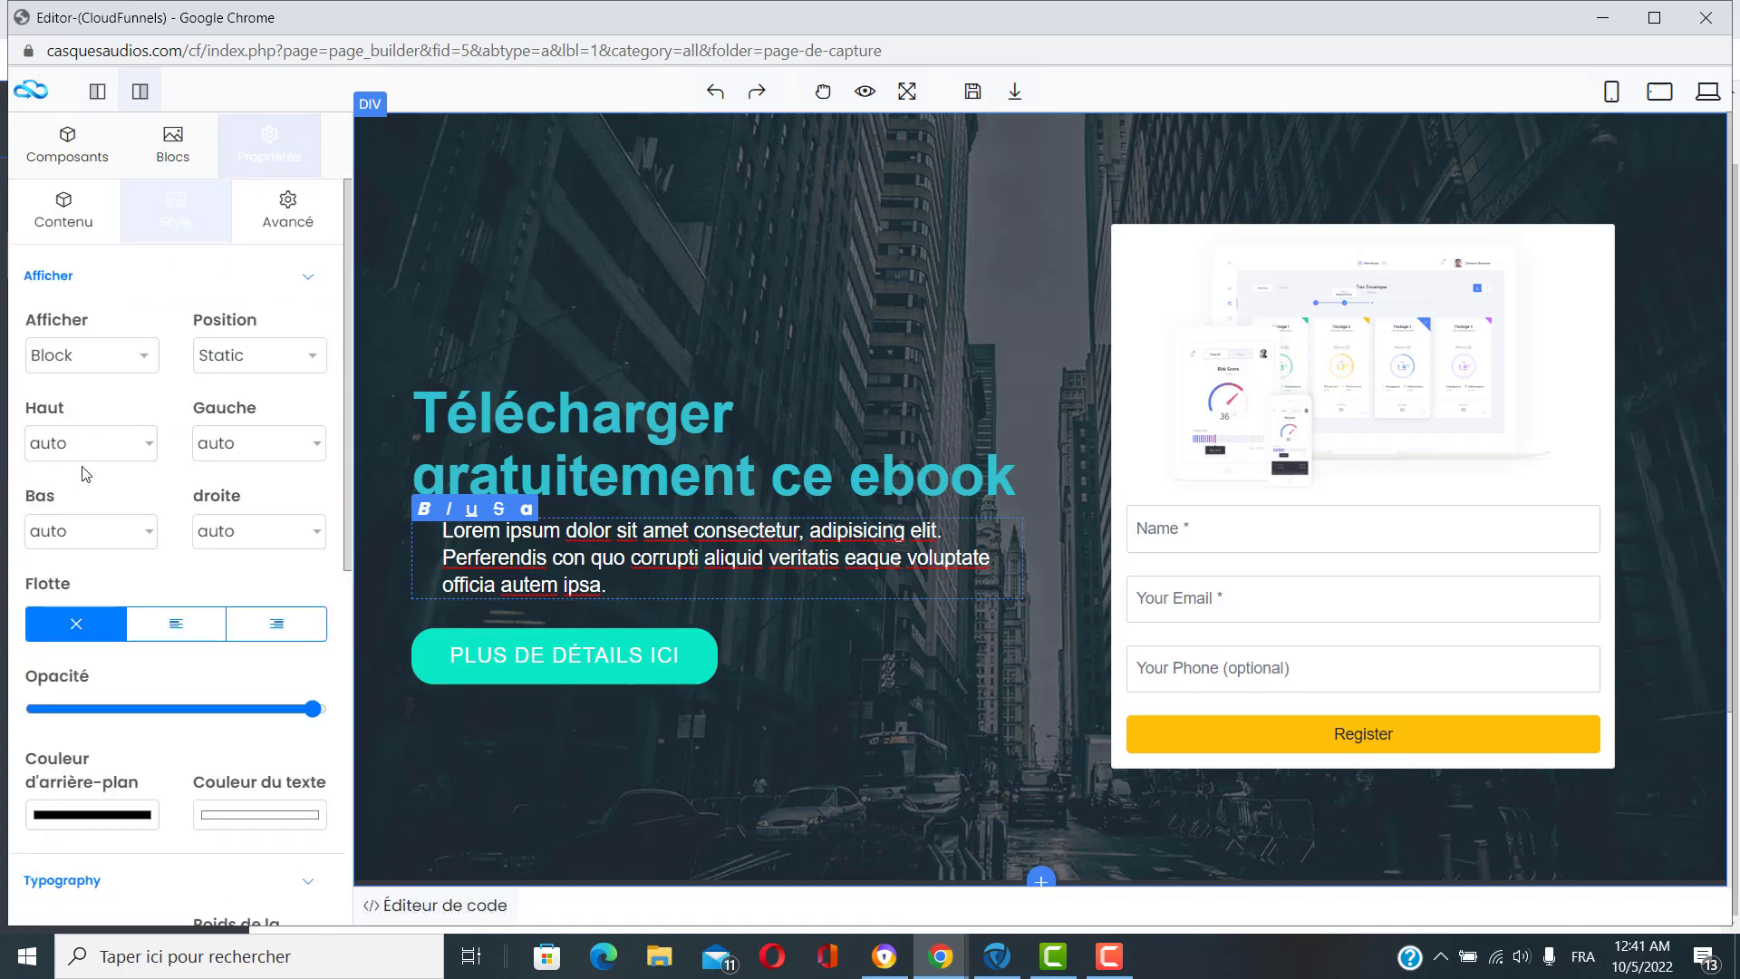
scroll(86, 466, down, 3)
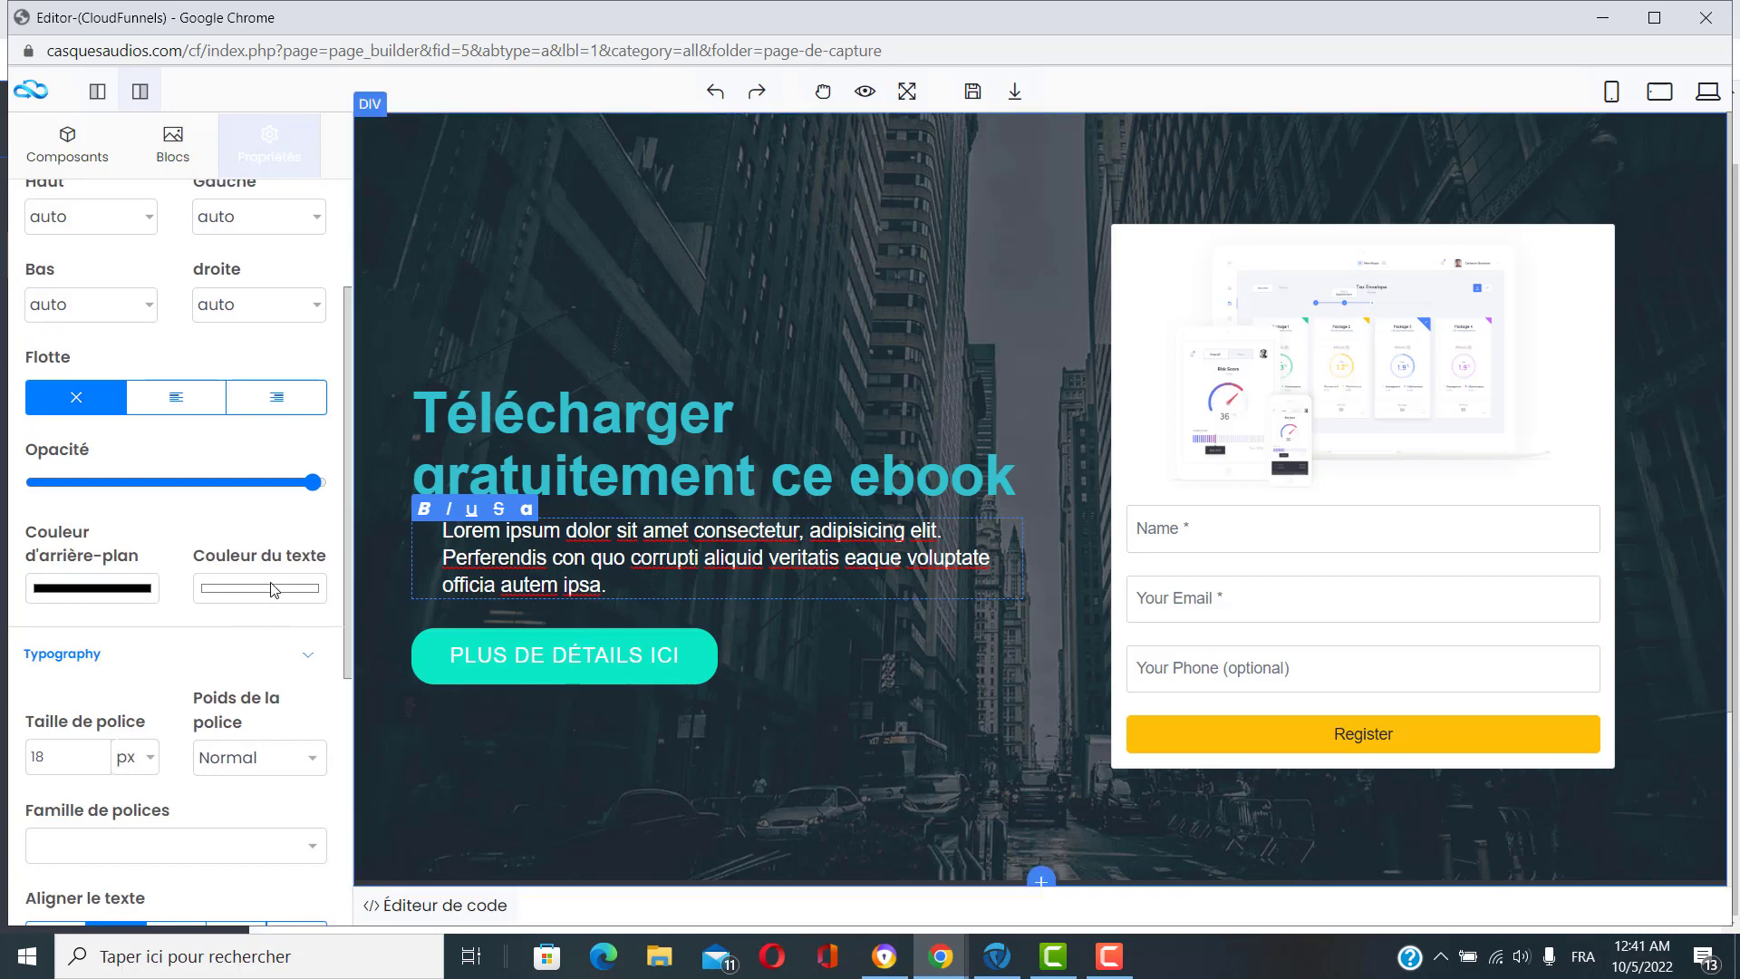
scroll(290, 616, down, 1)
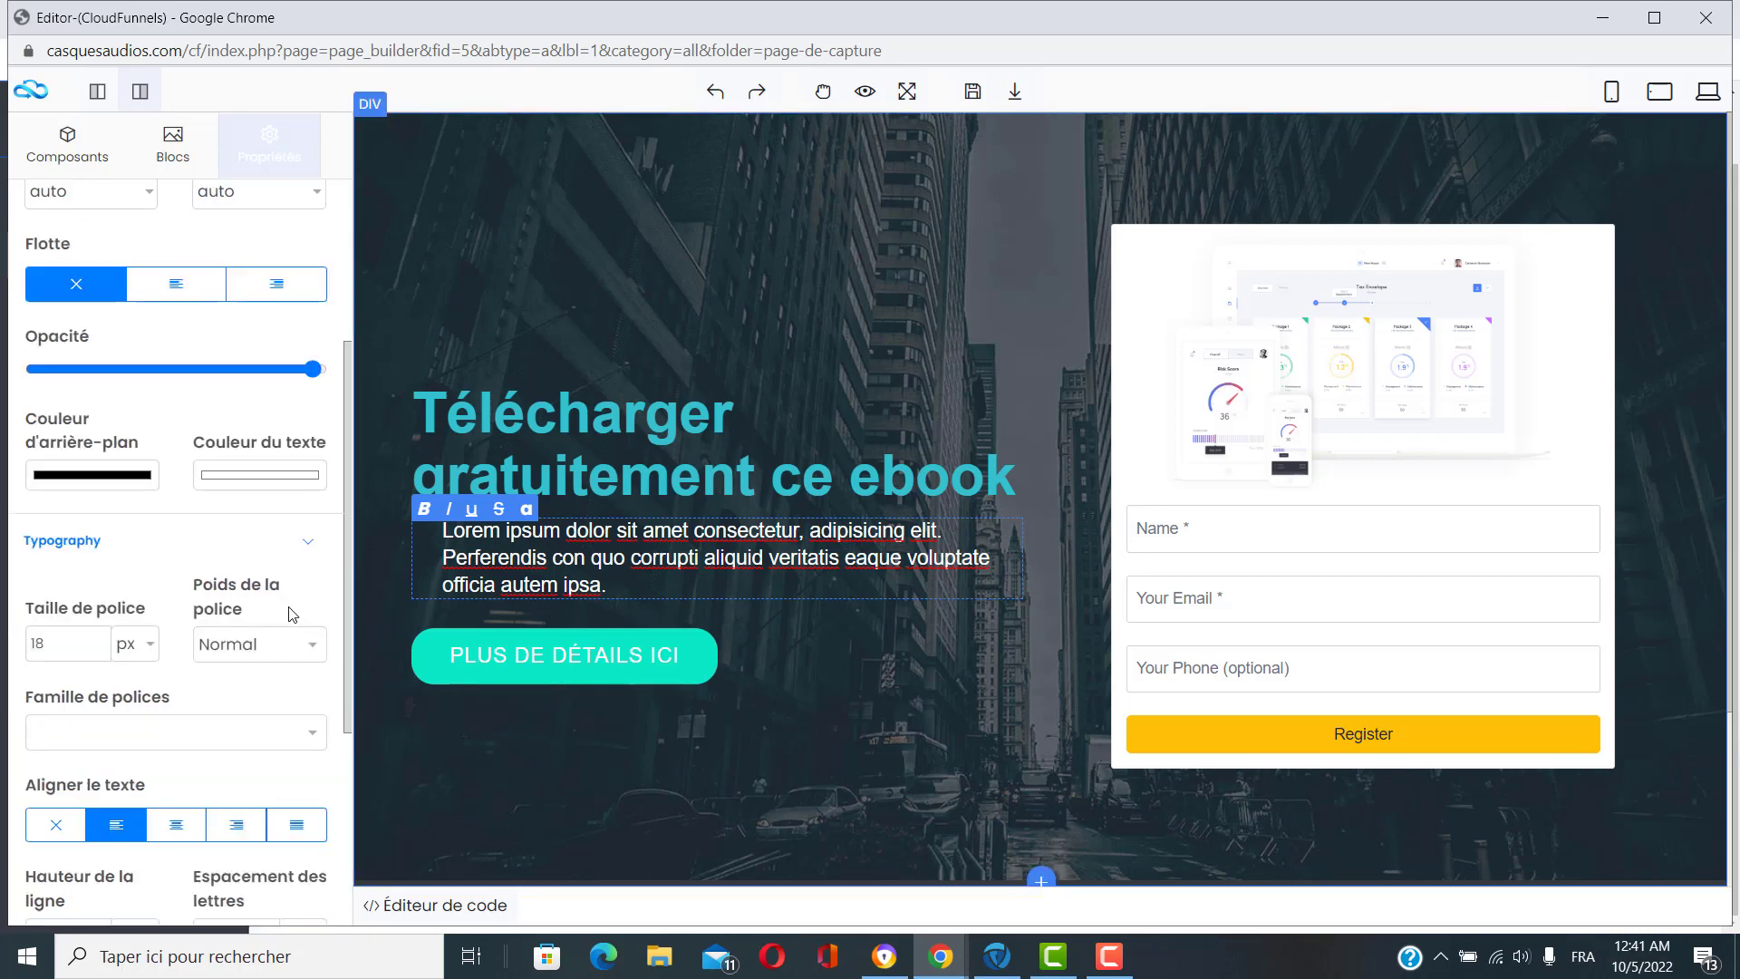
scroll(86, 663, down, 1)
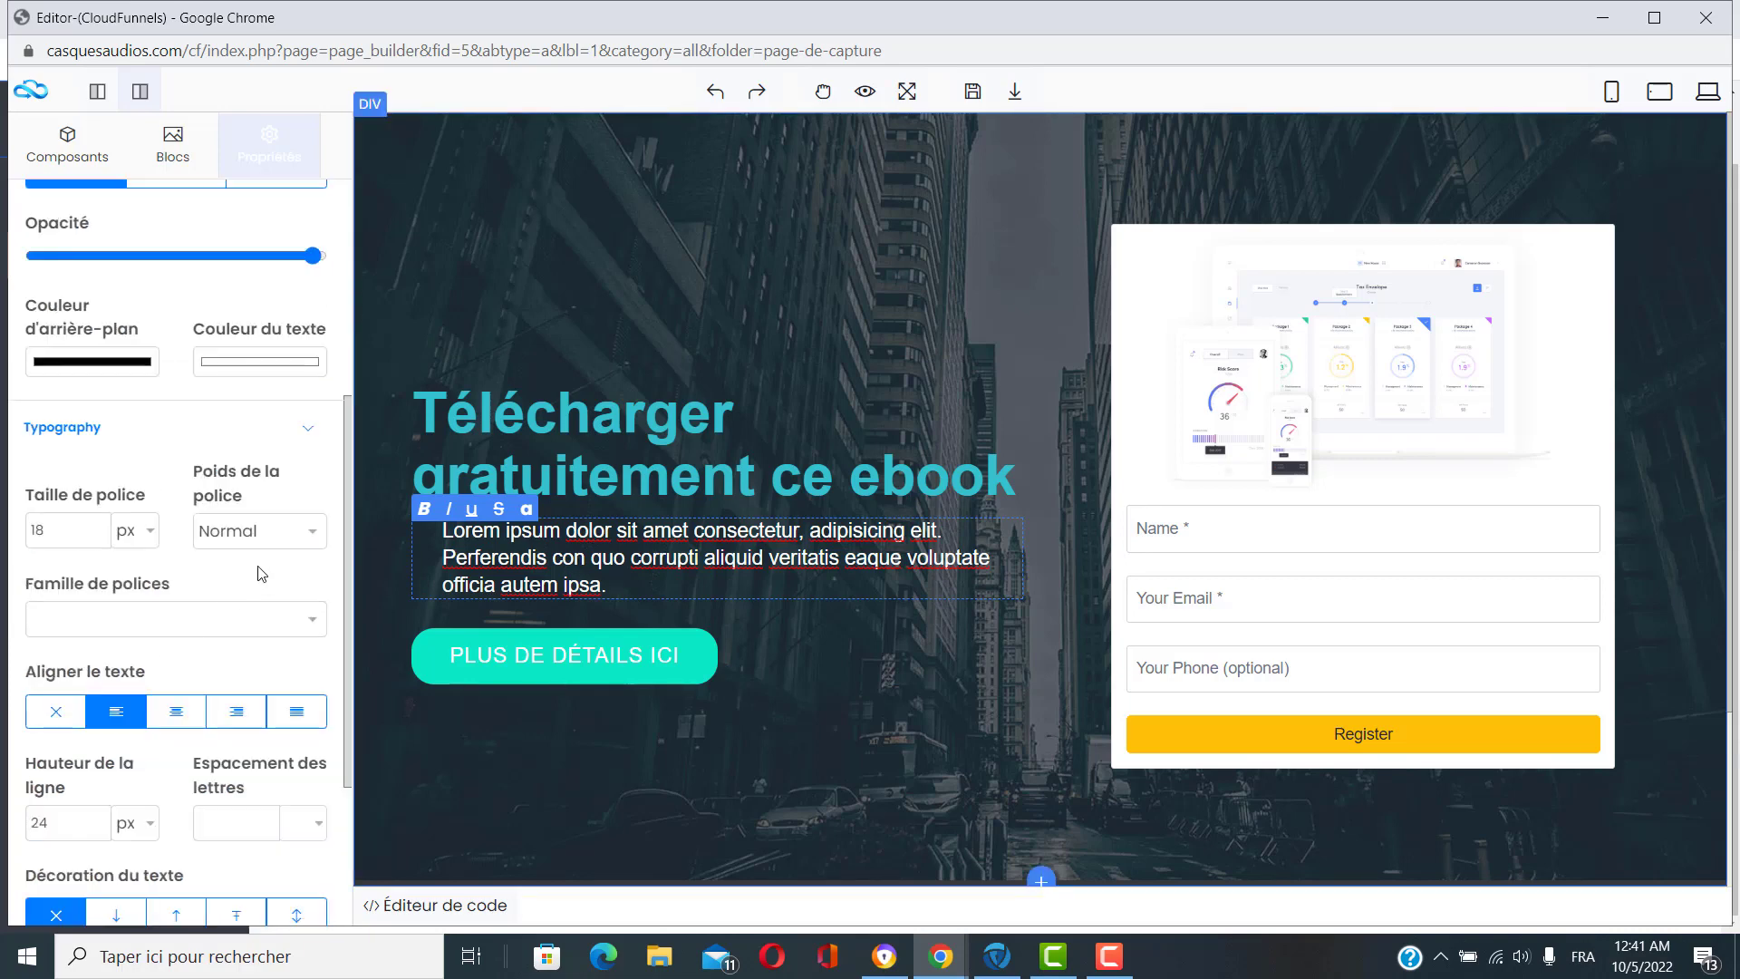
scroll(252, 557, down, 1)
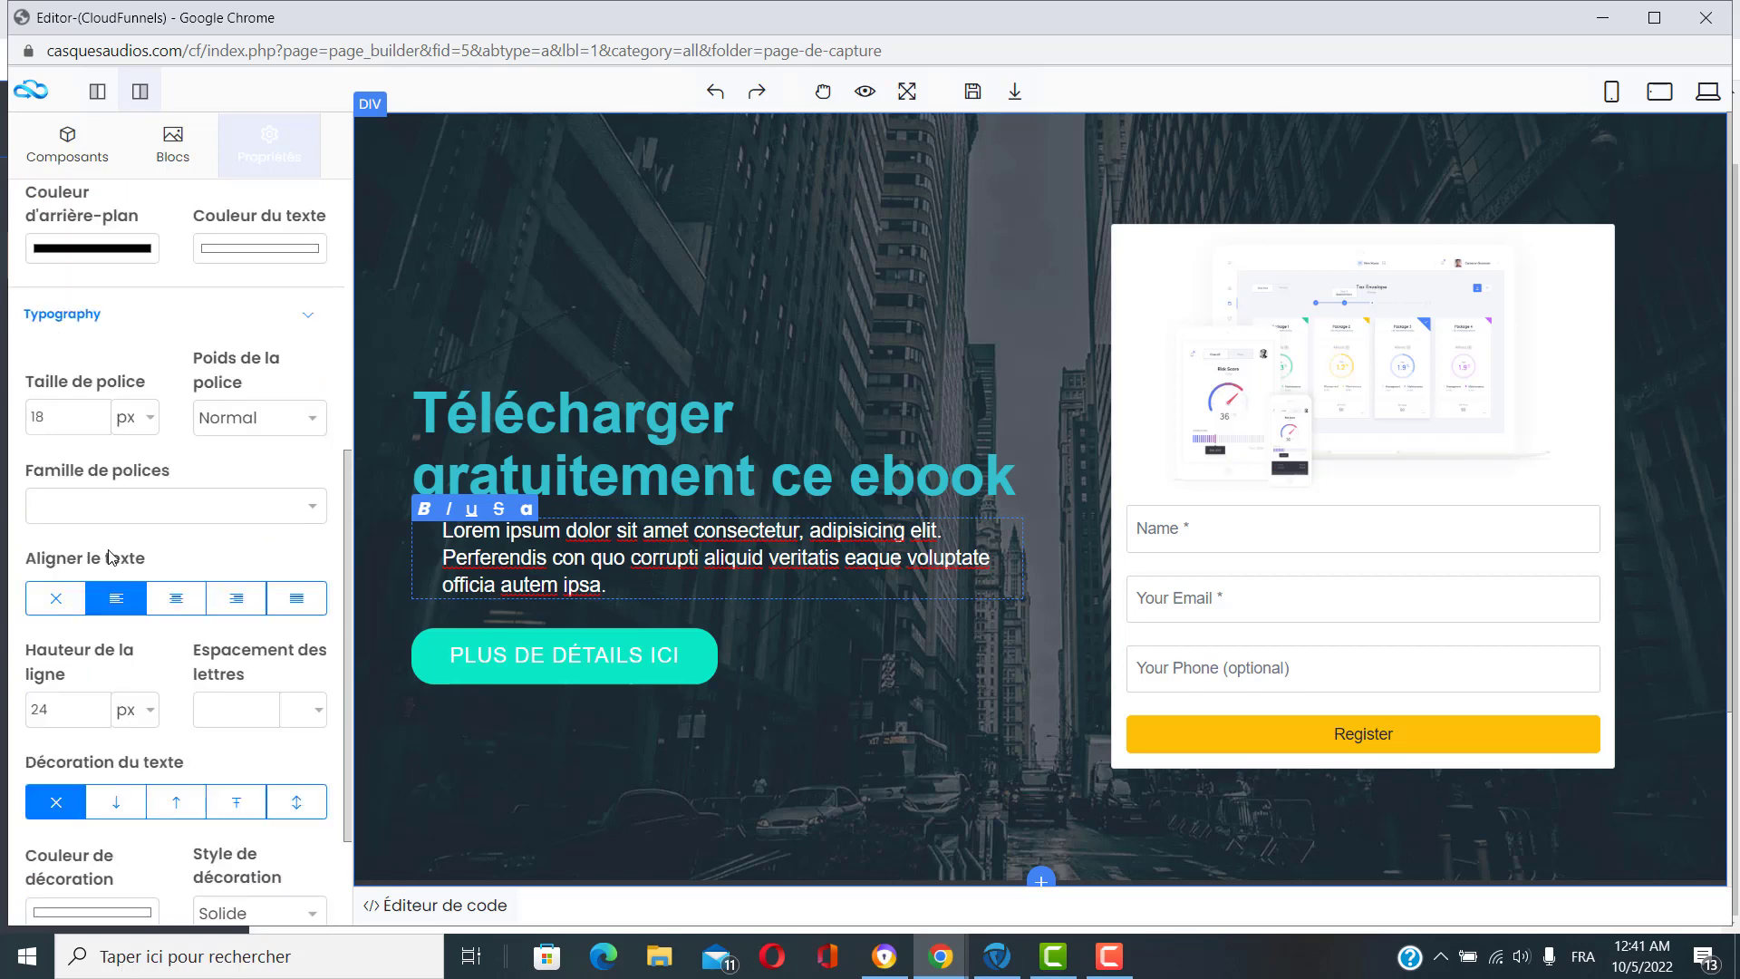
scroll(164, 521, down, 3)
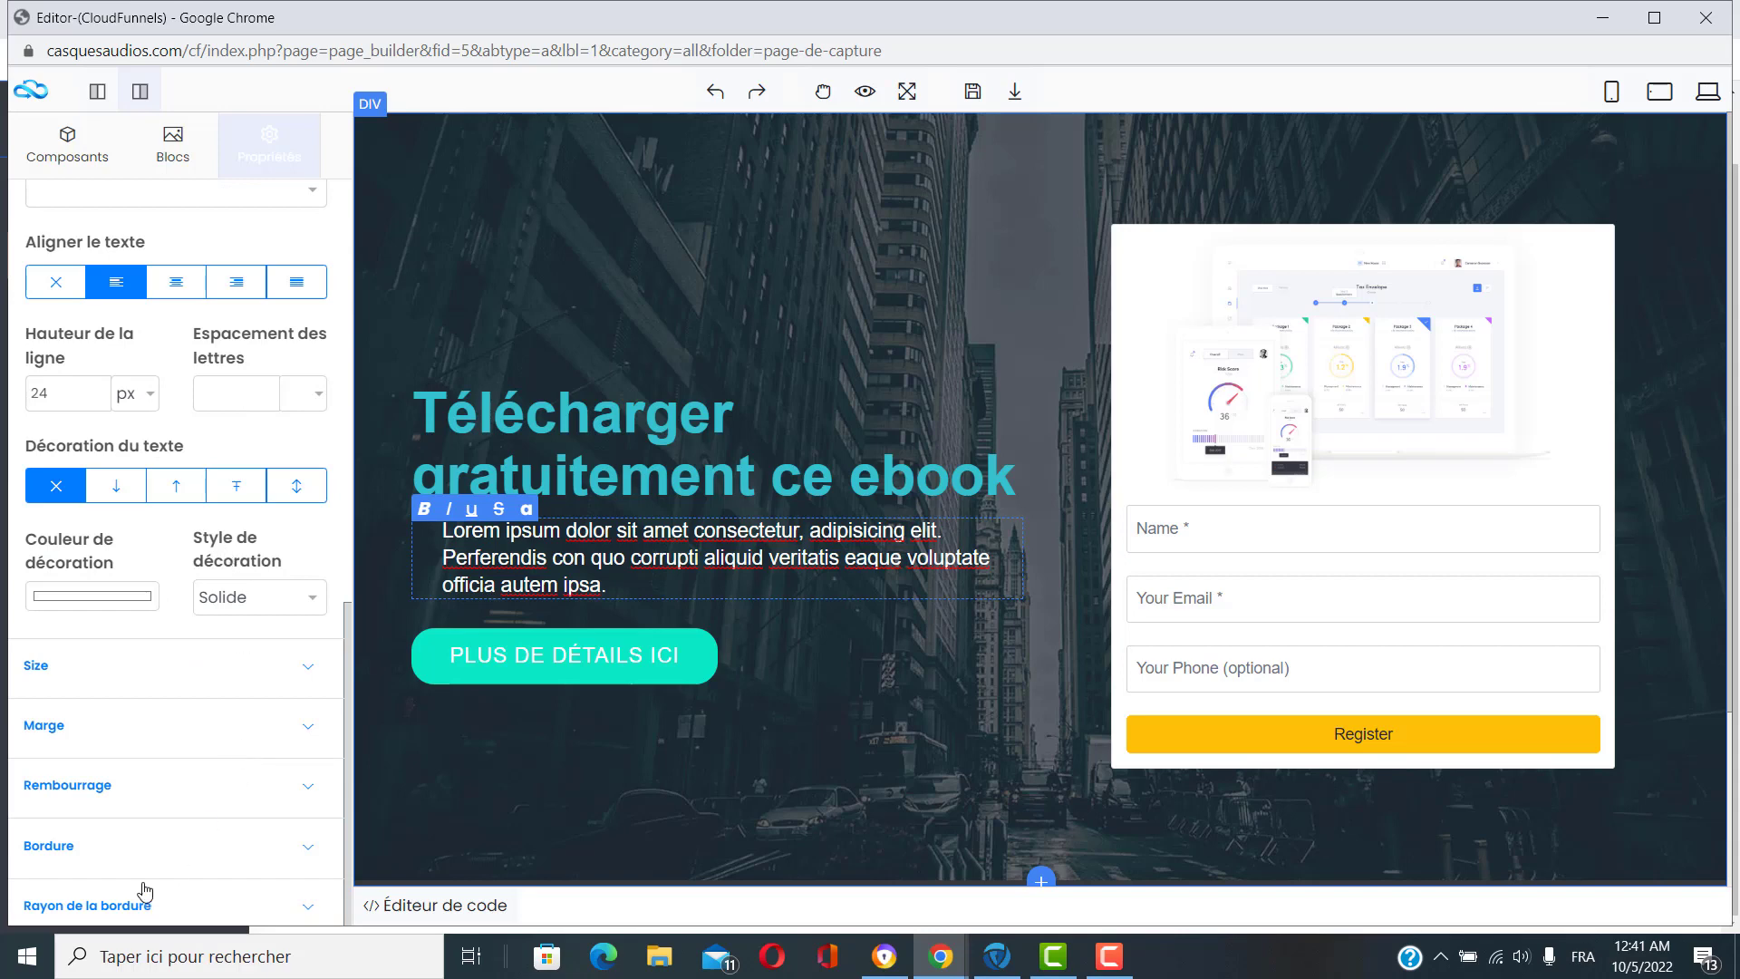
click(167, 675)
click(183, 671)
click(196, 733)
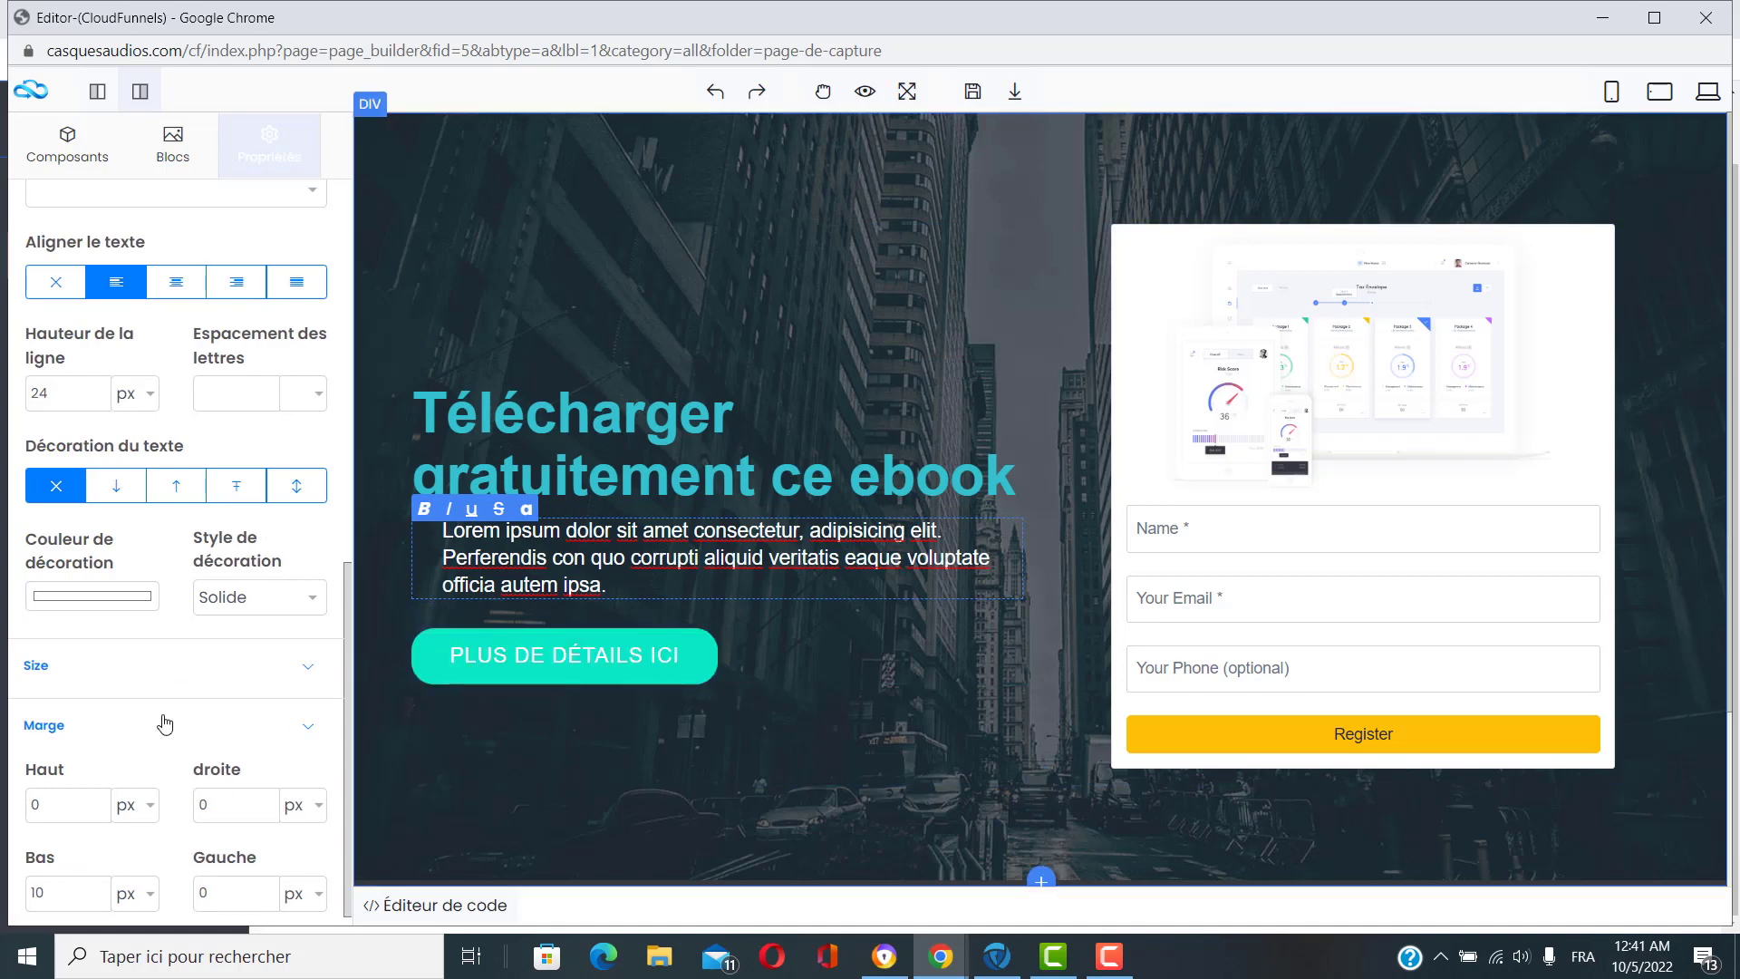
click(164, 724)
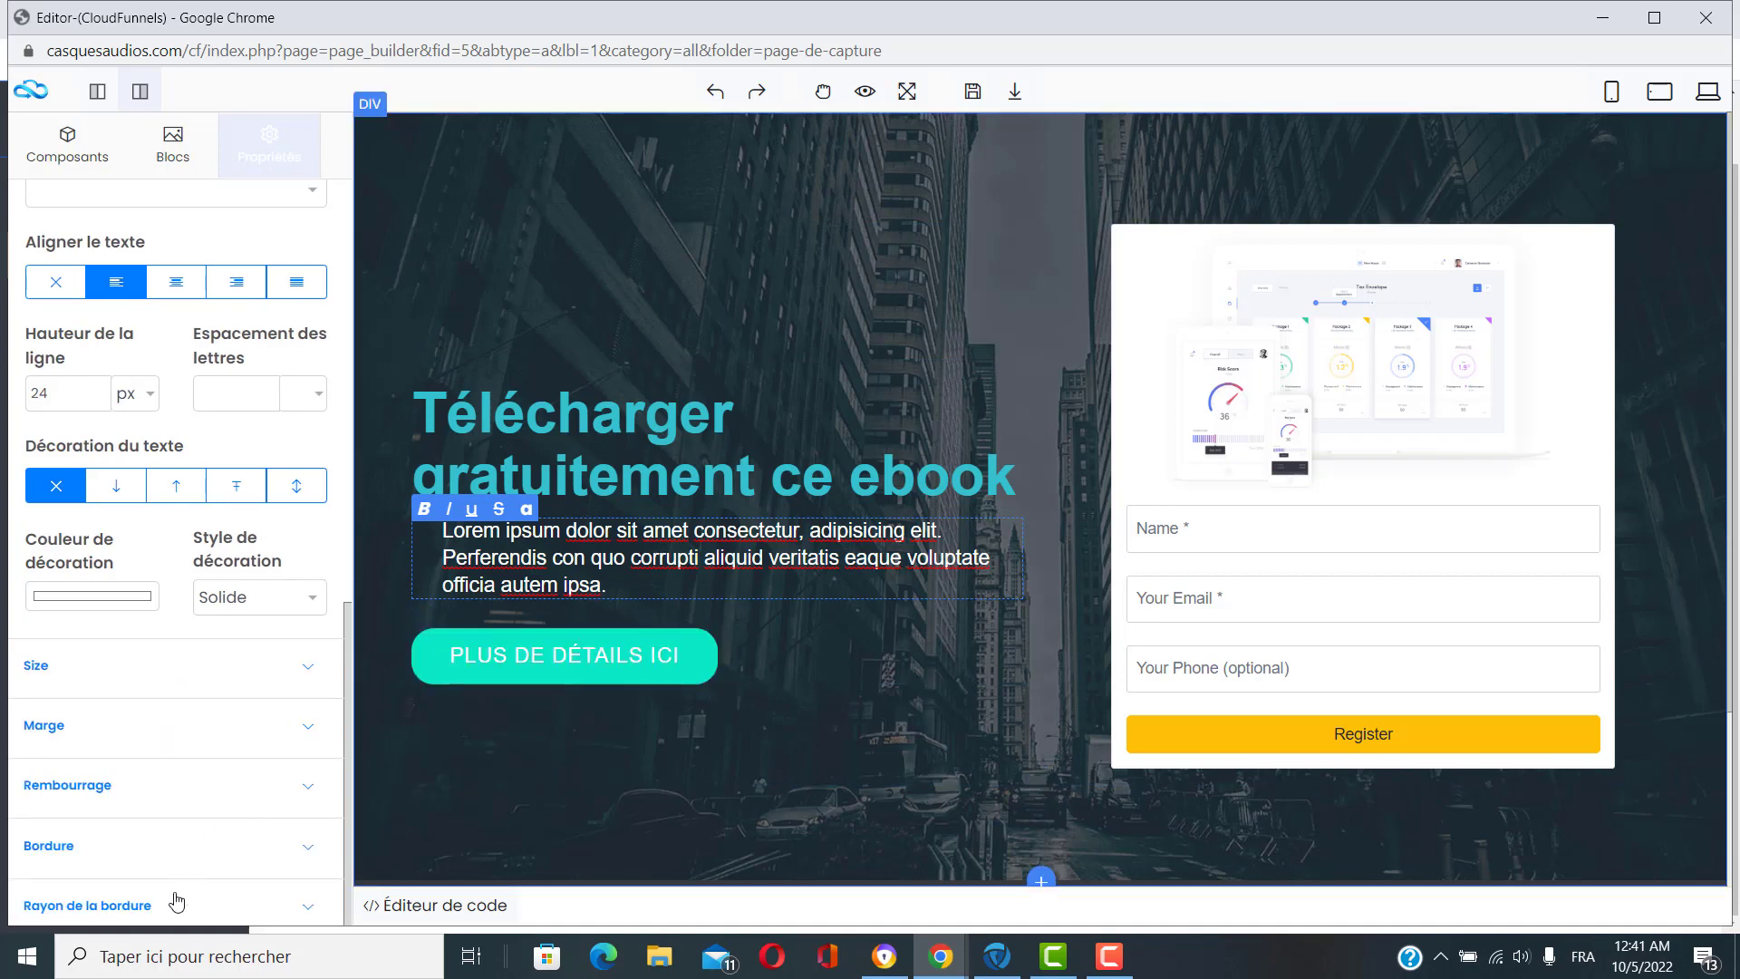
scroll(175, 765, up, 4)
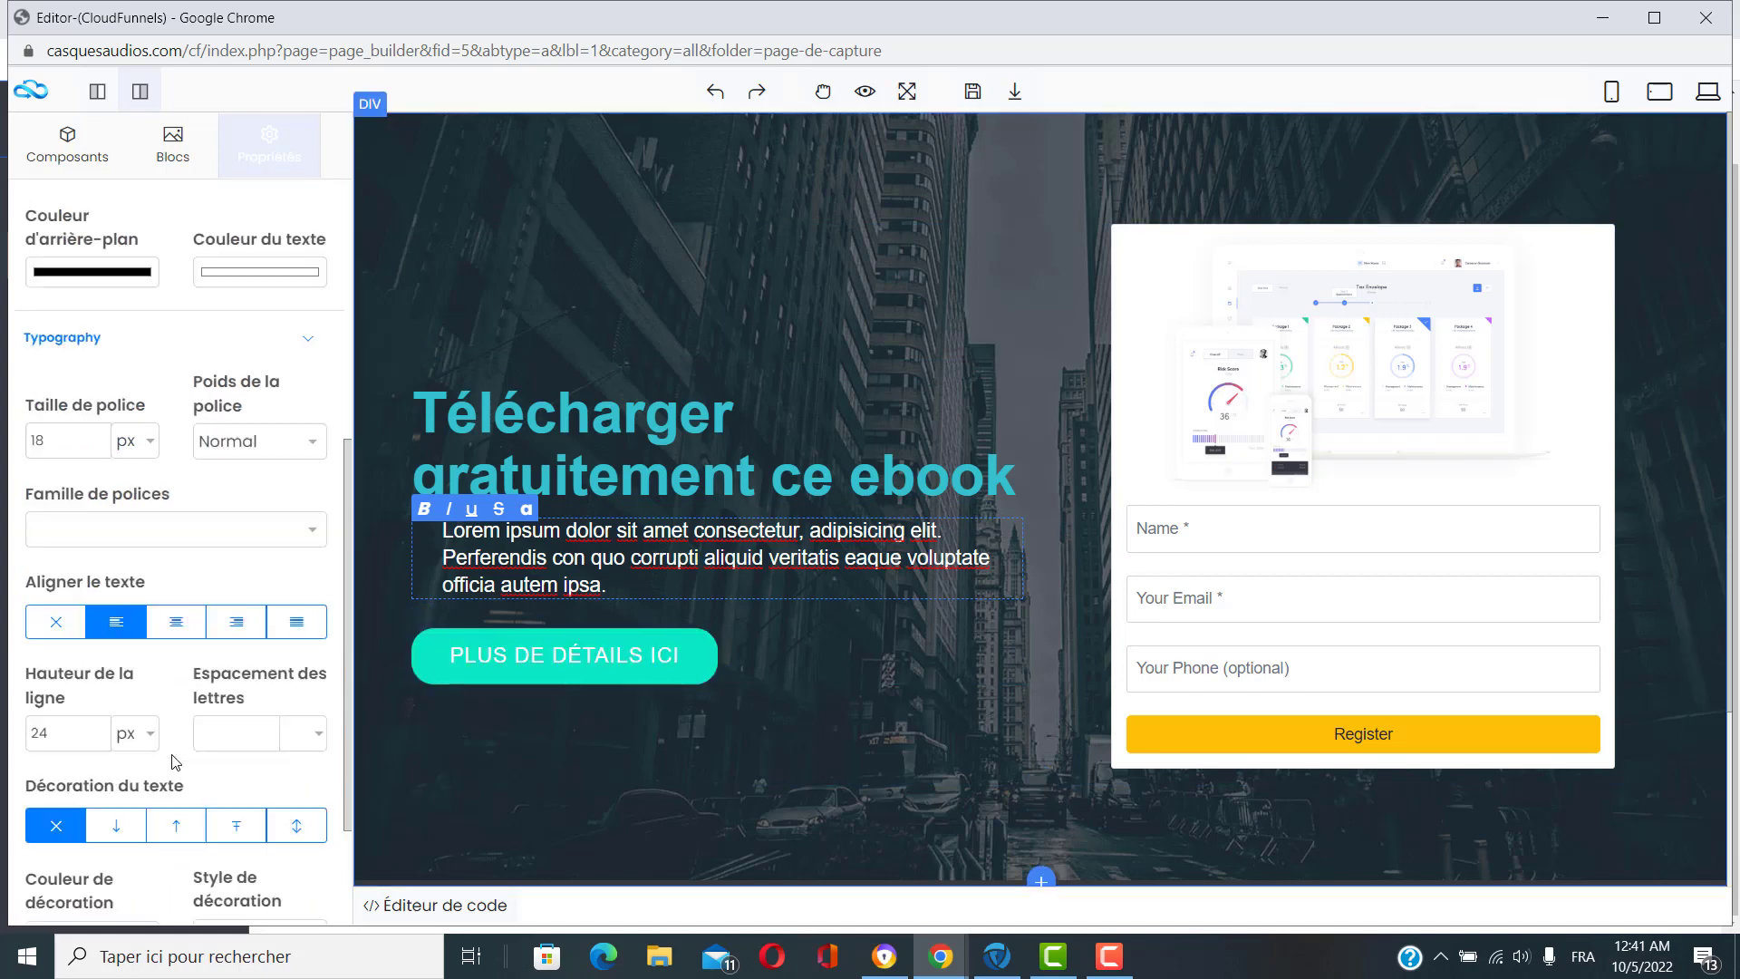
scroll(175, 761, up, 6)
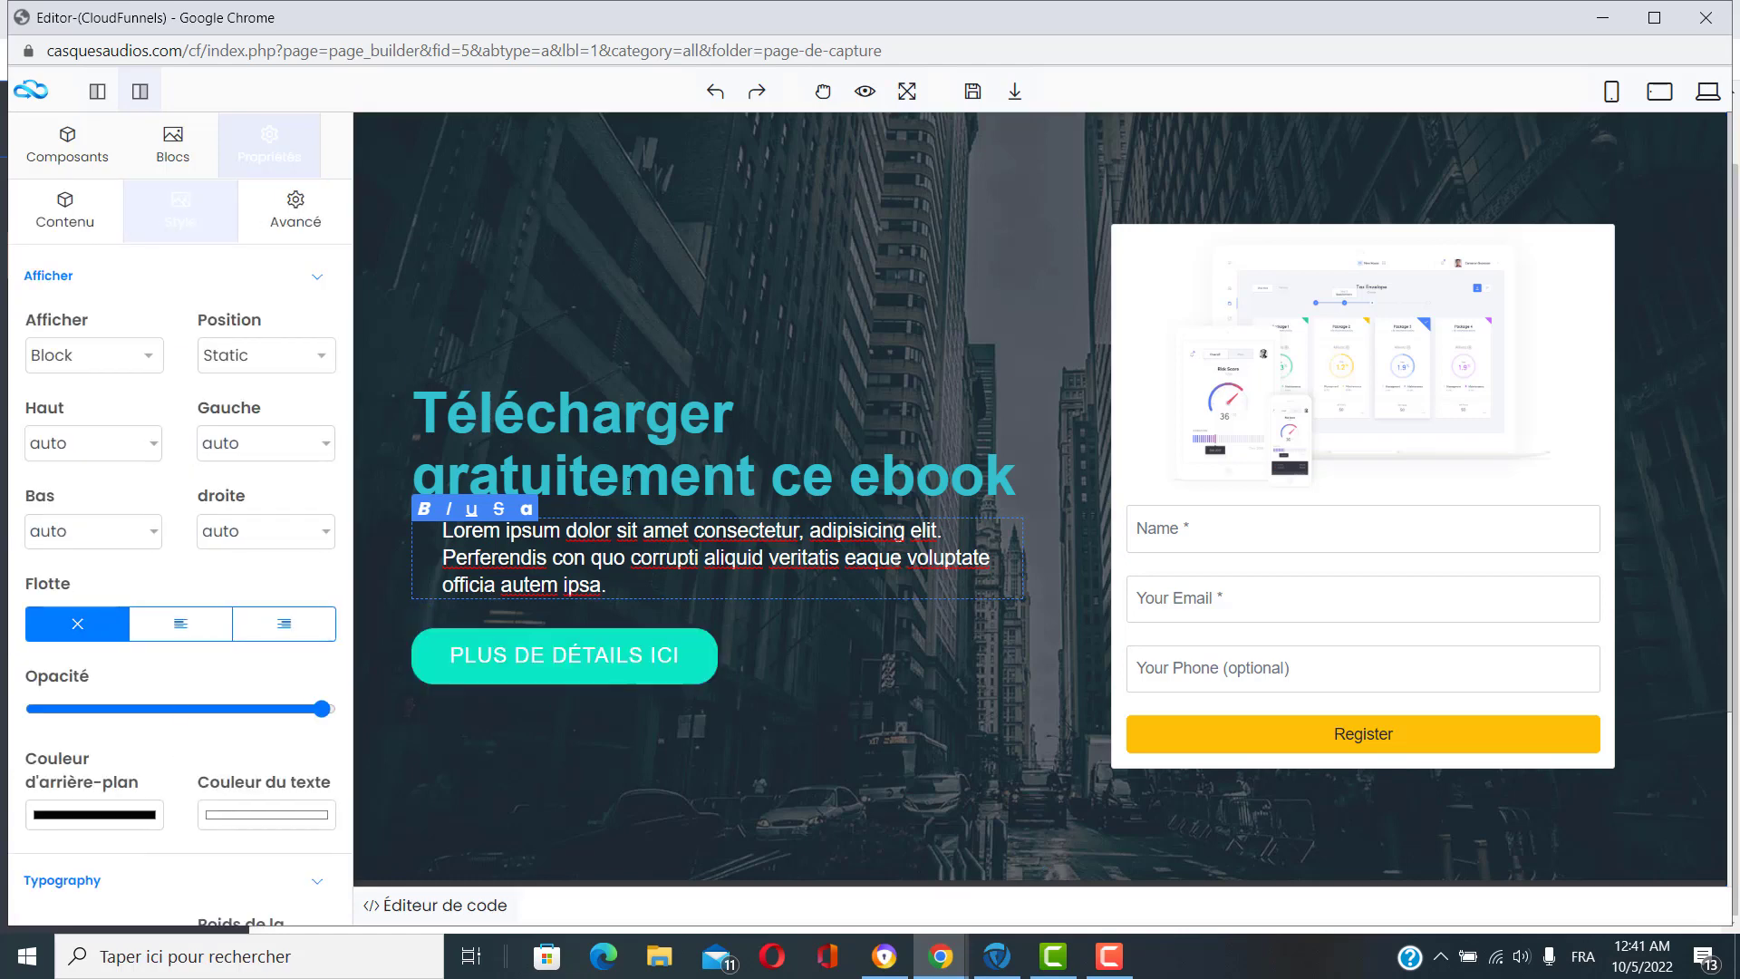
Check the PLUS DE DÉTAILS ICI button's link, keeping URL # and target Same Tab.
click(580, 660)
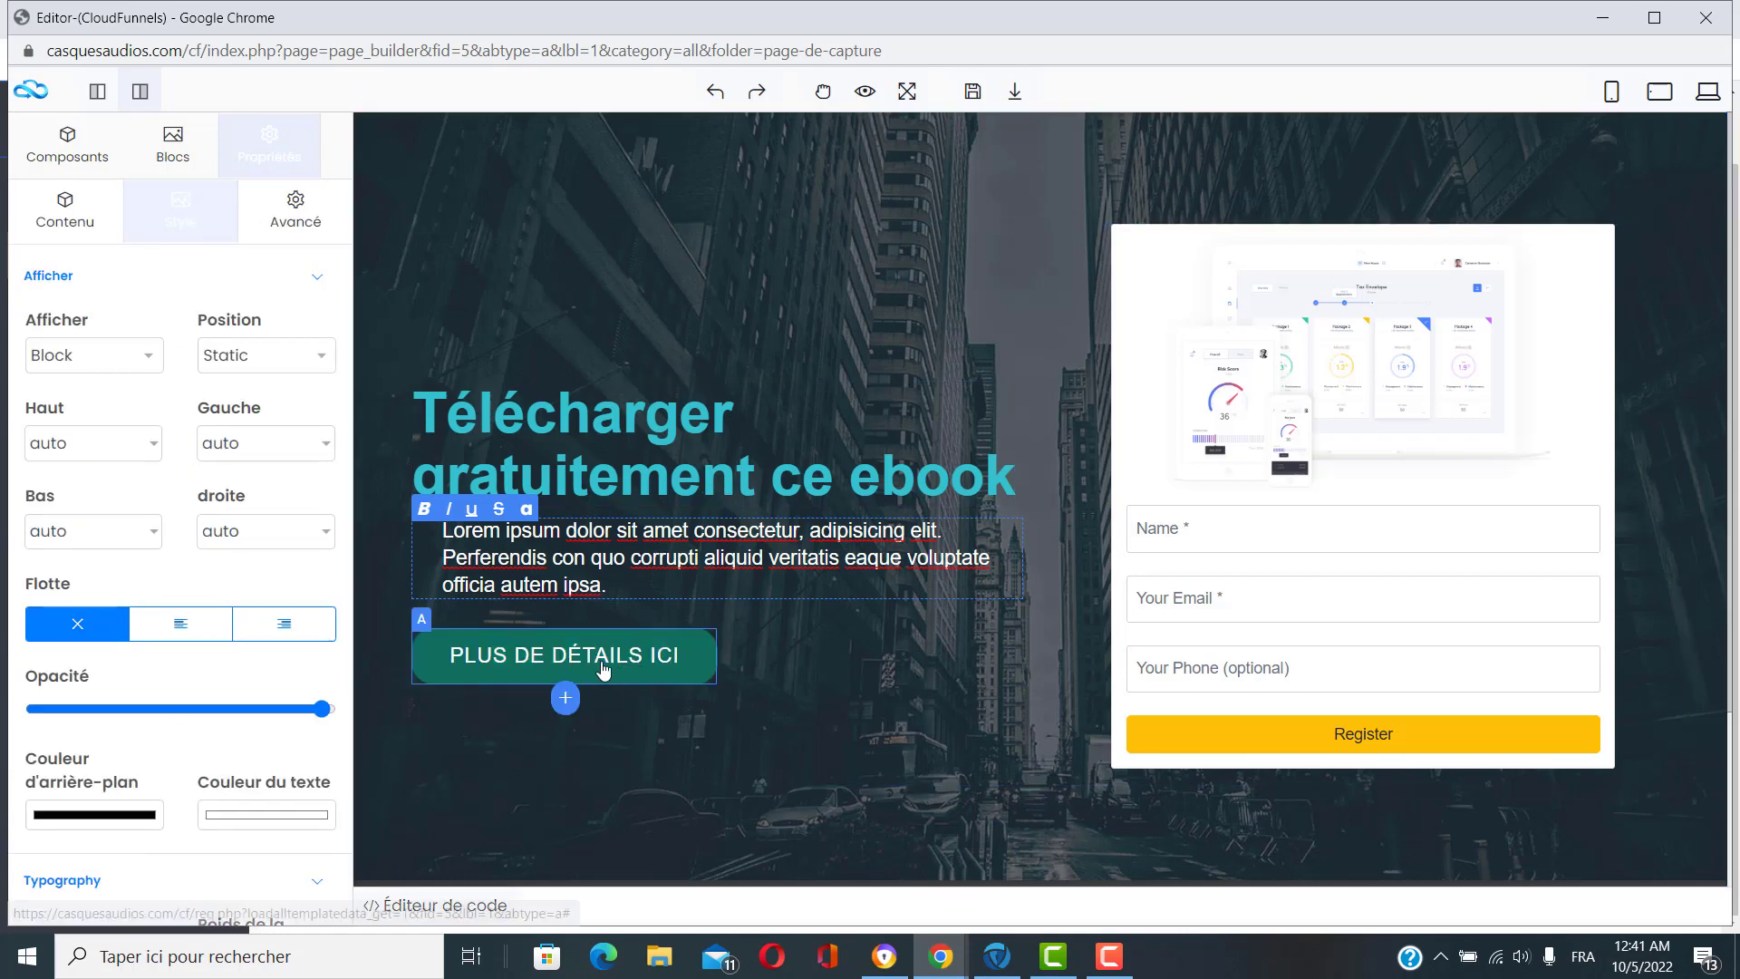
click(603, 671)
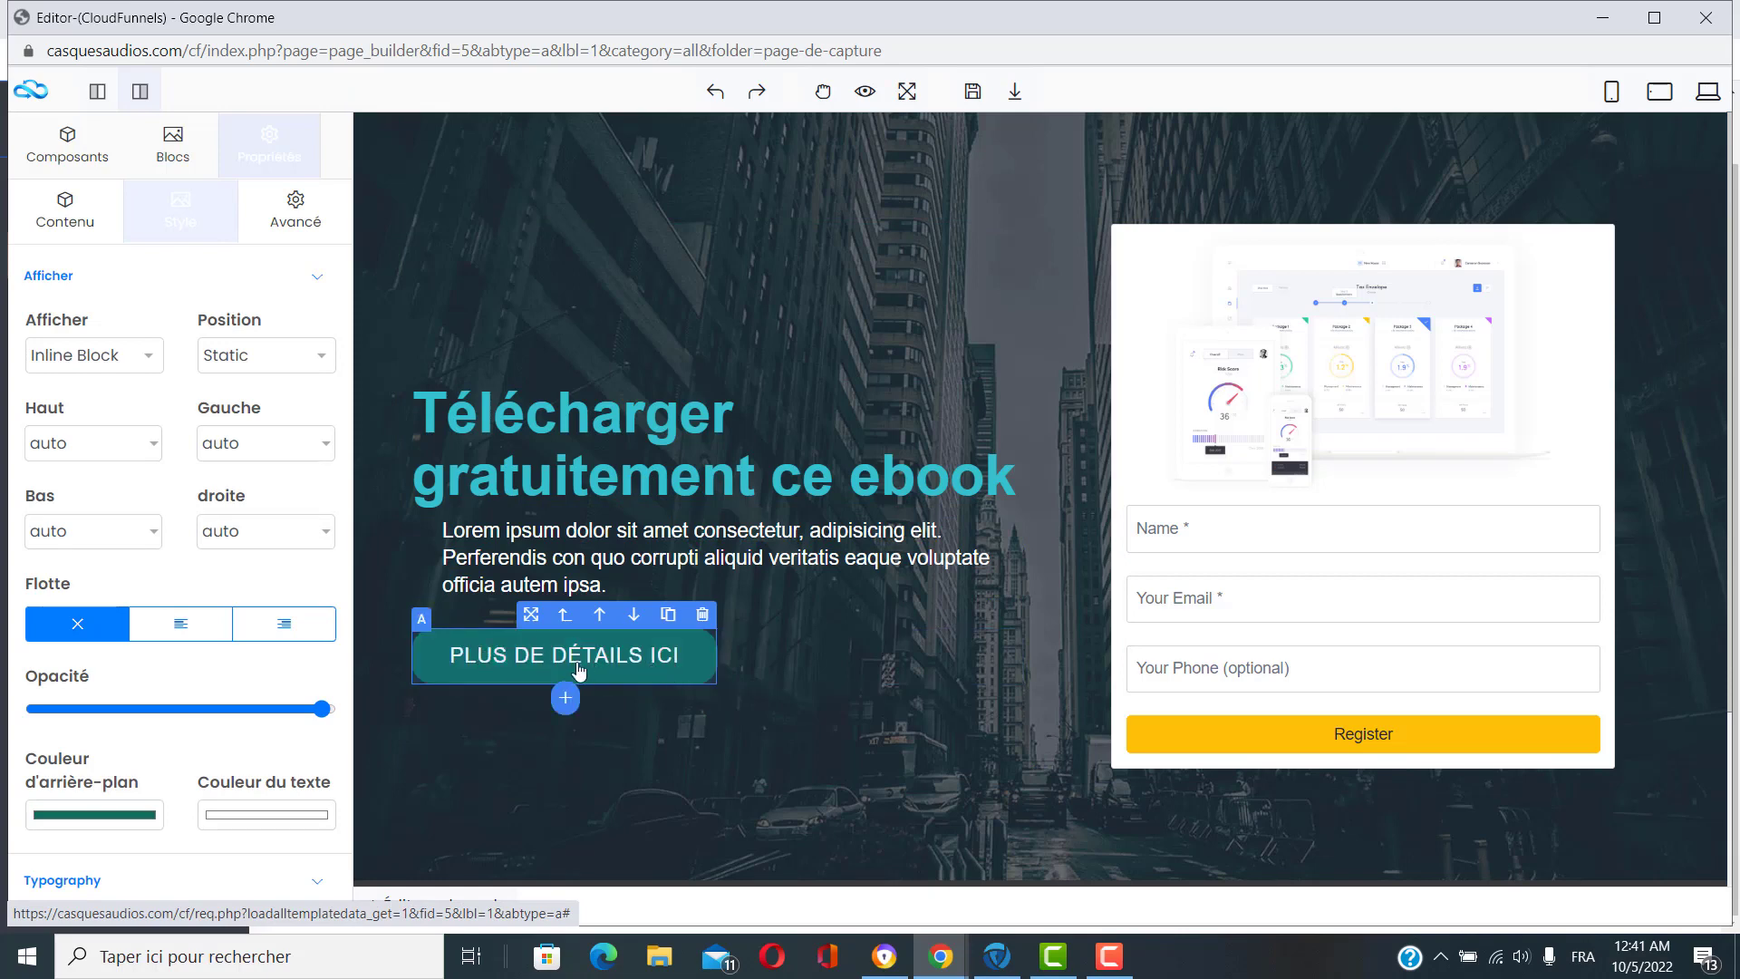
click(80, 220)
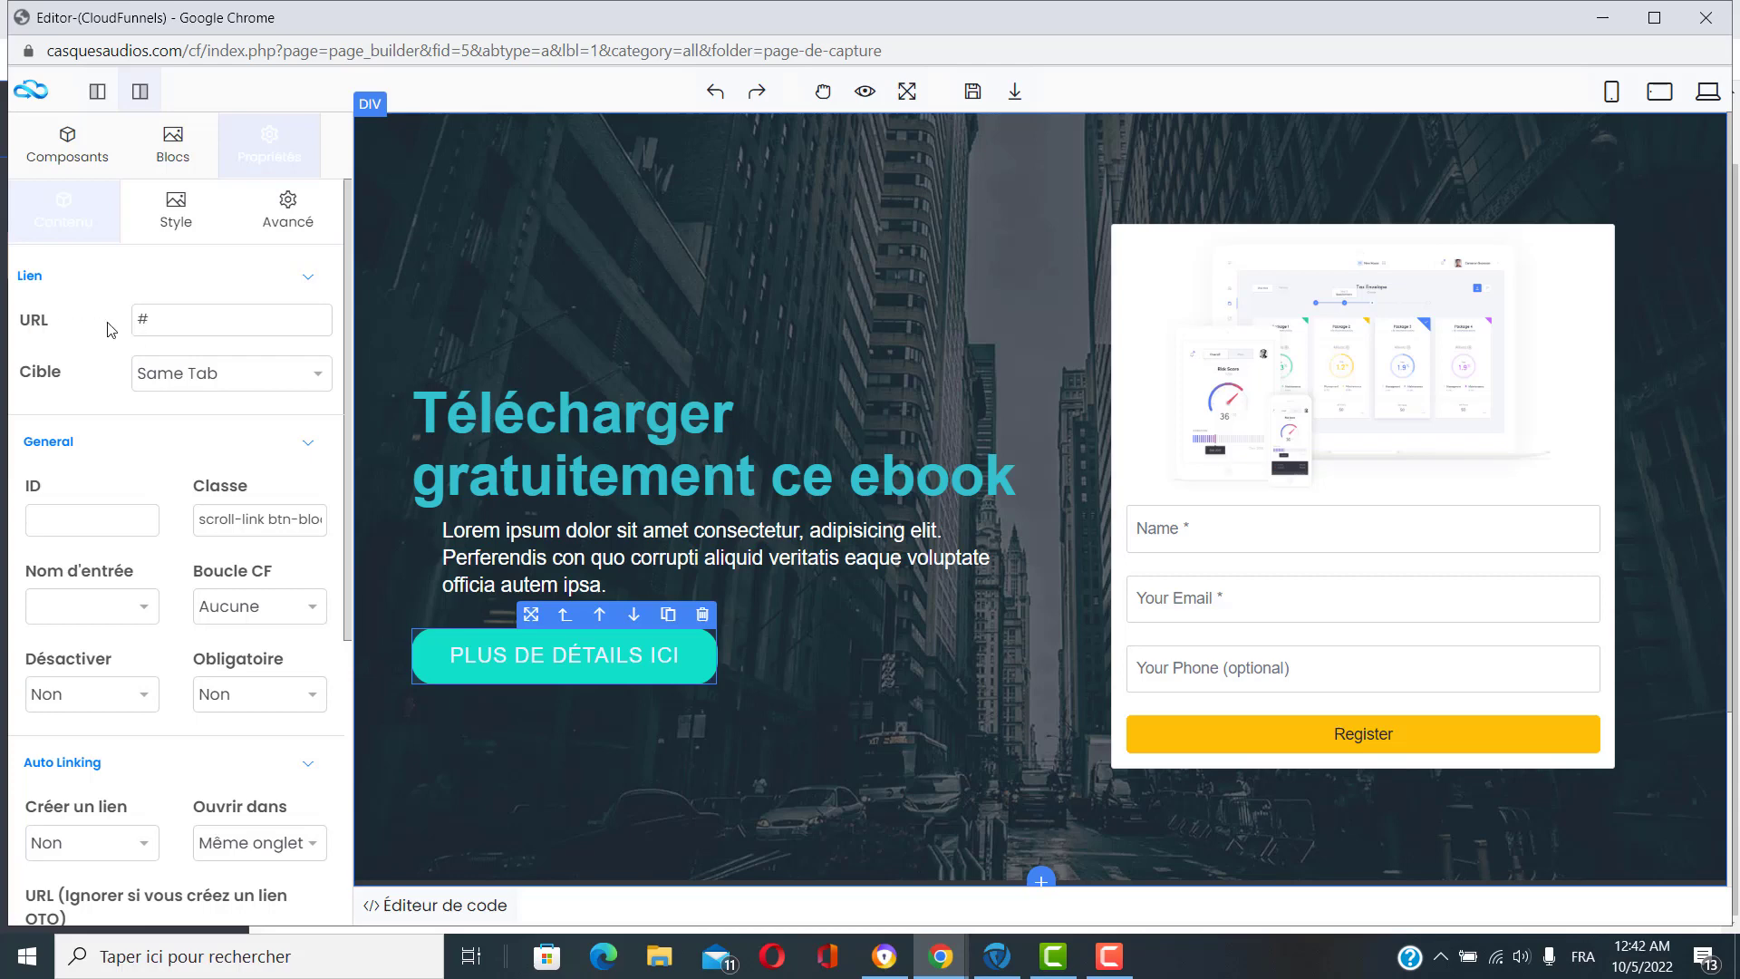
drag(153, 321, 128, 328)
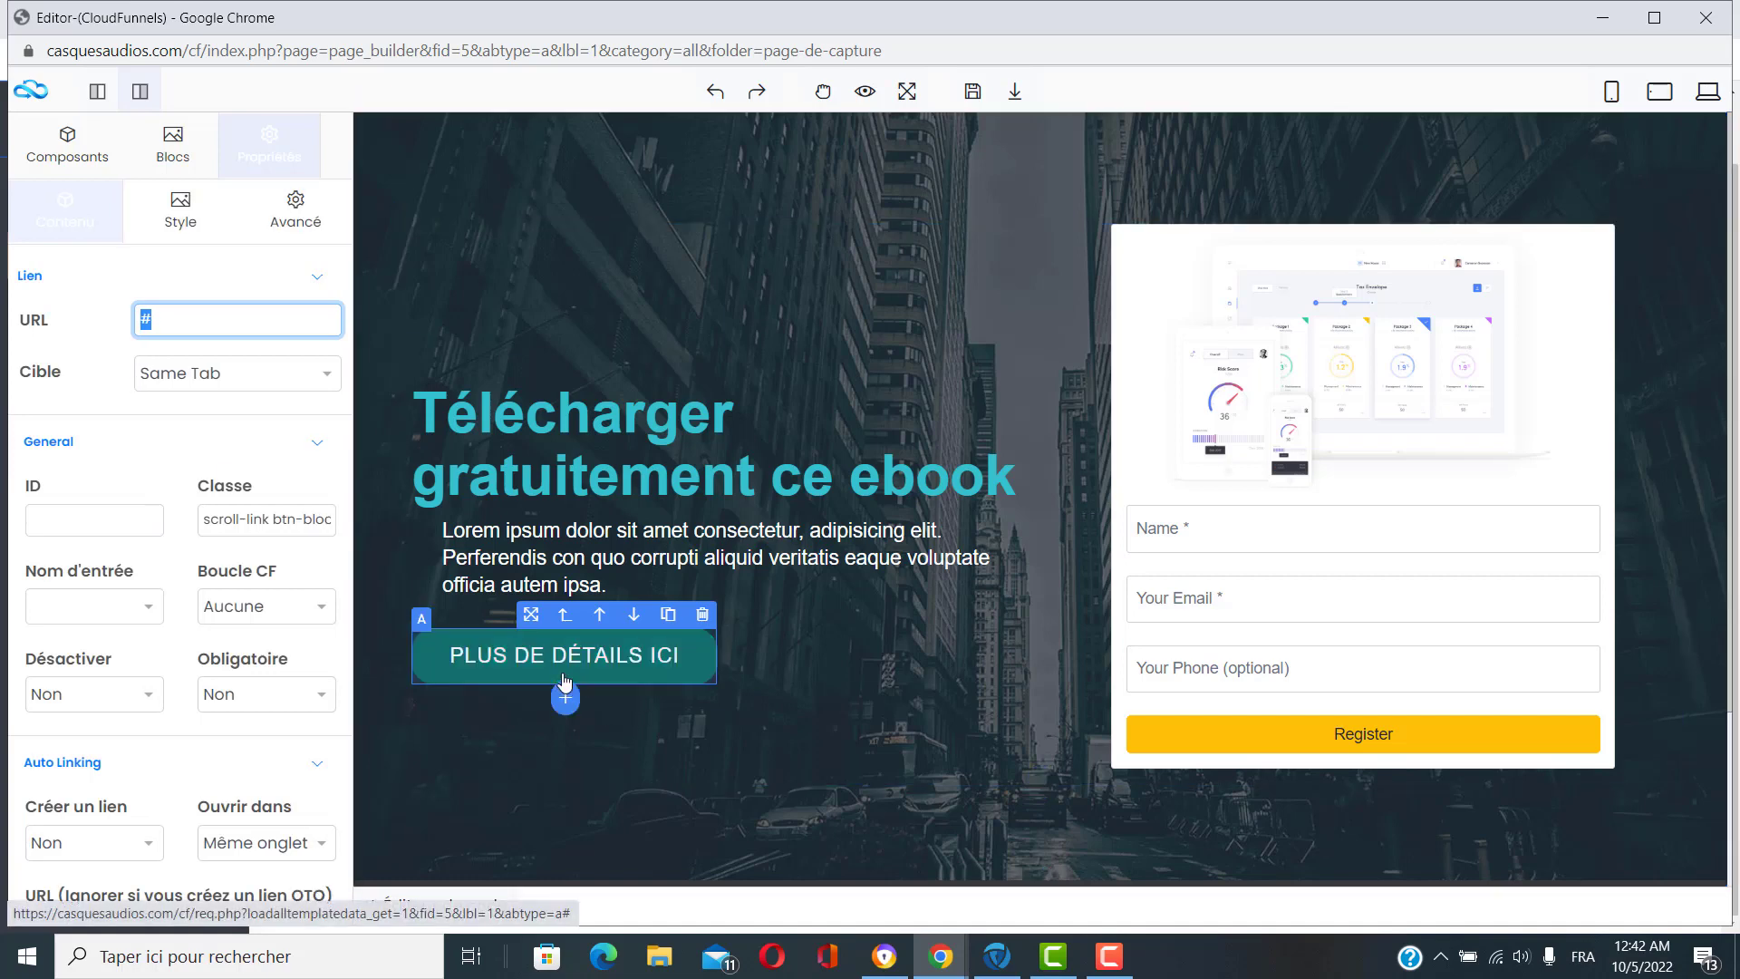
click(166, 316)
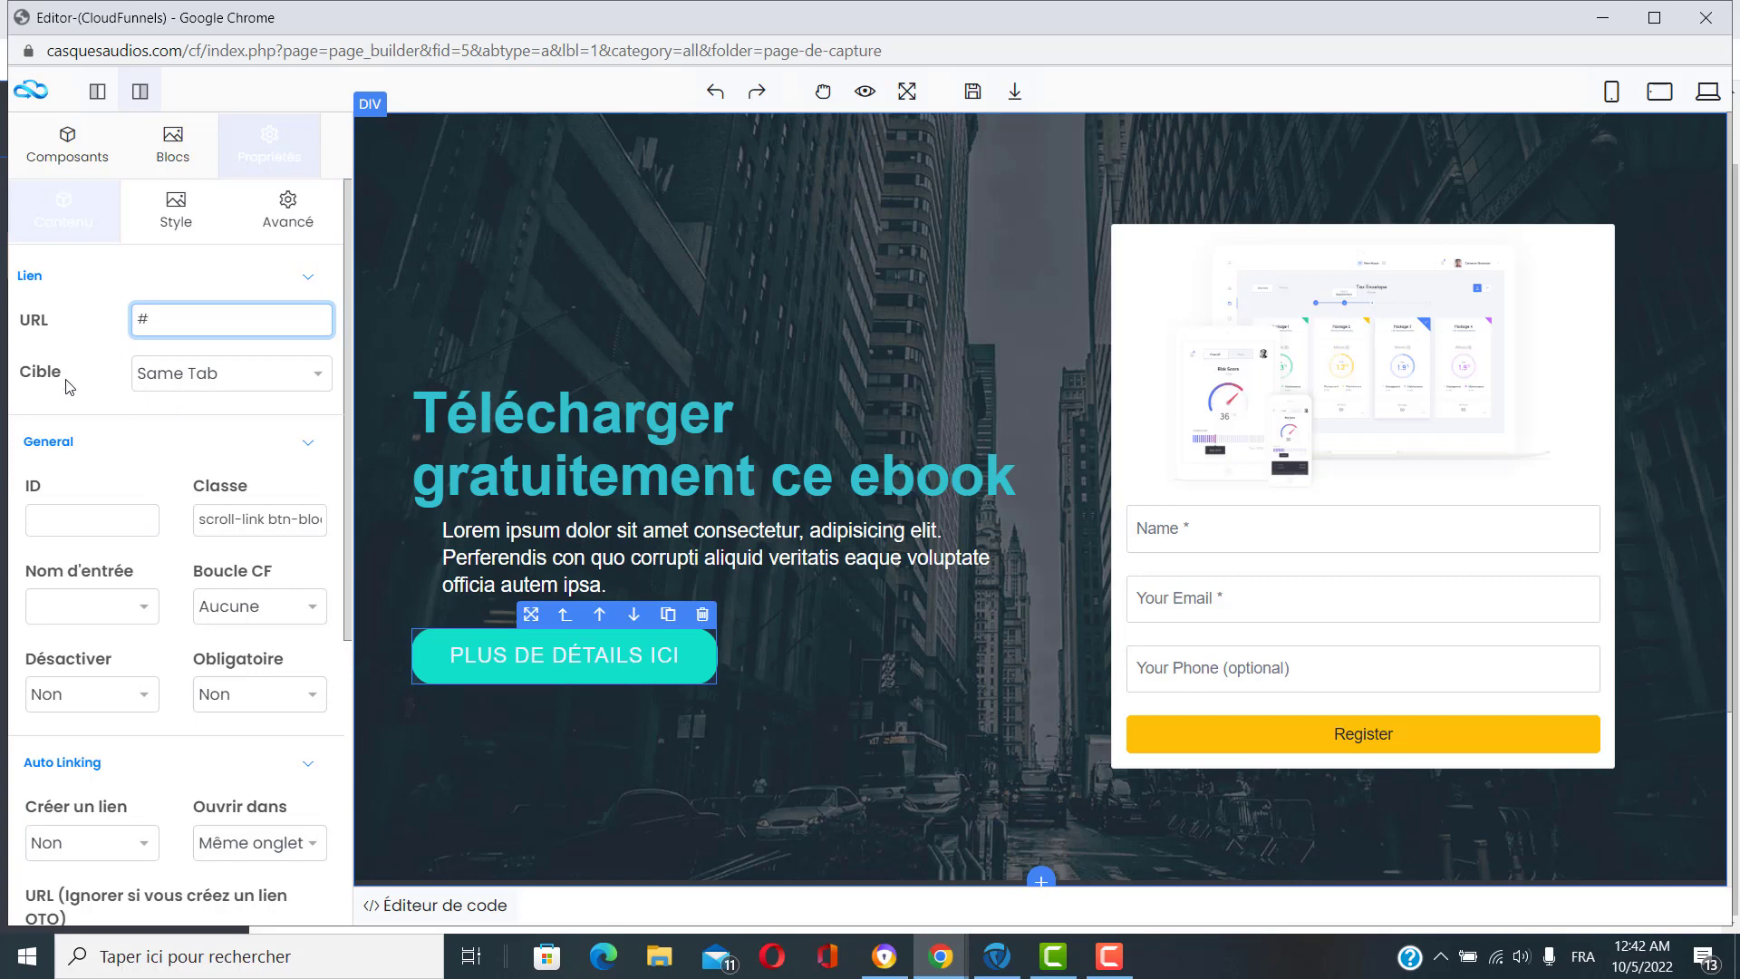
click(274, 375)
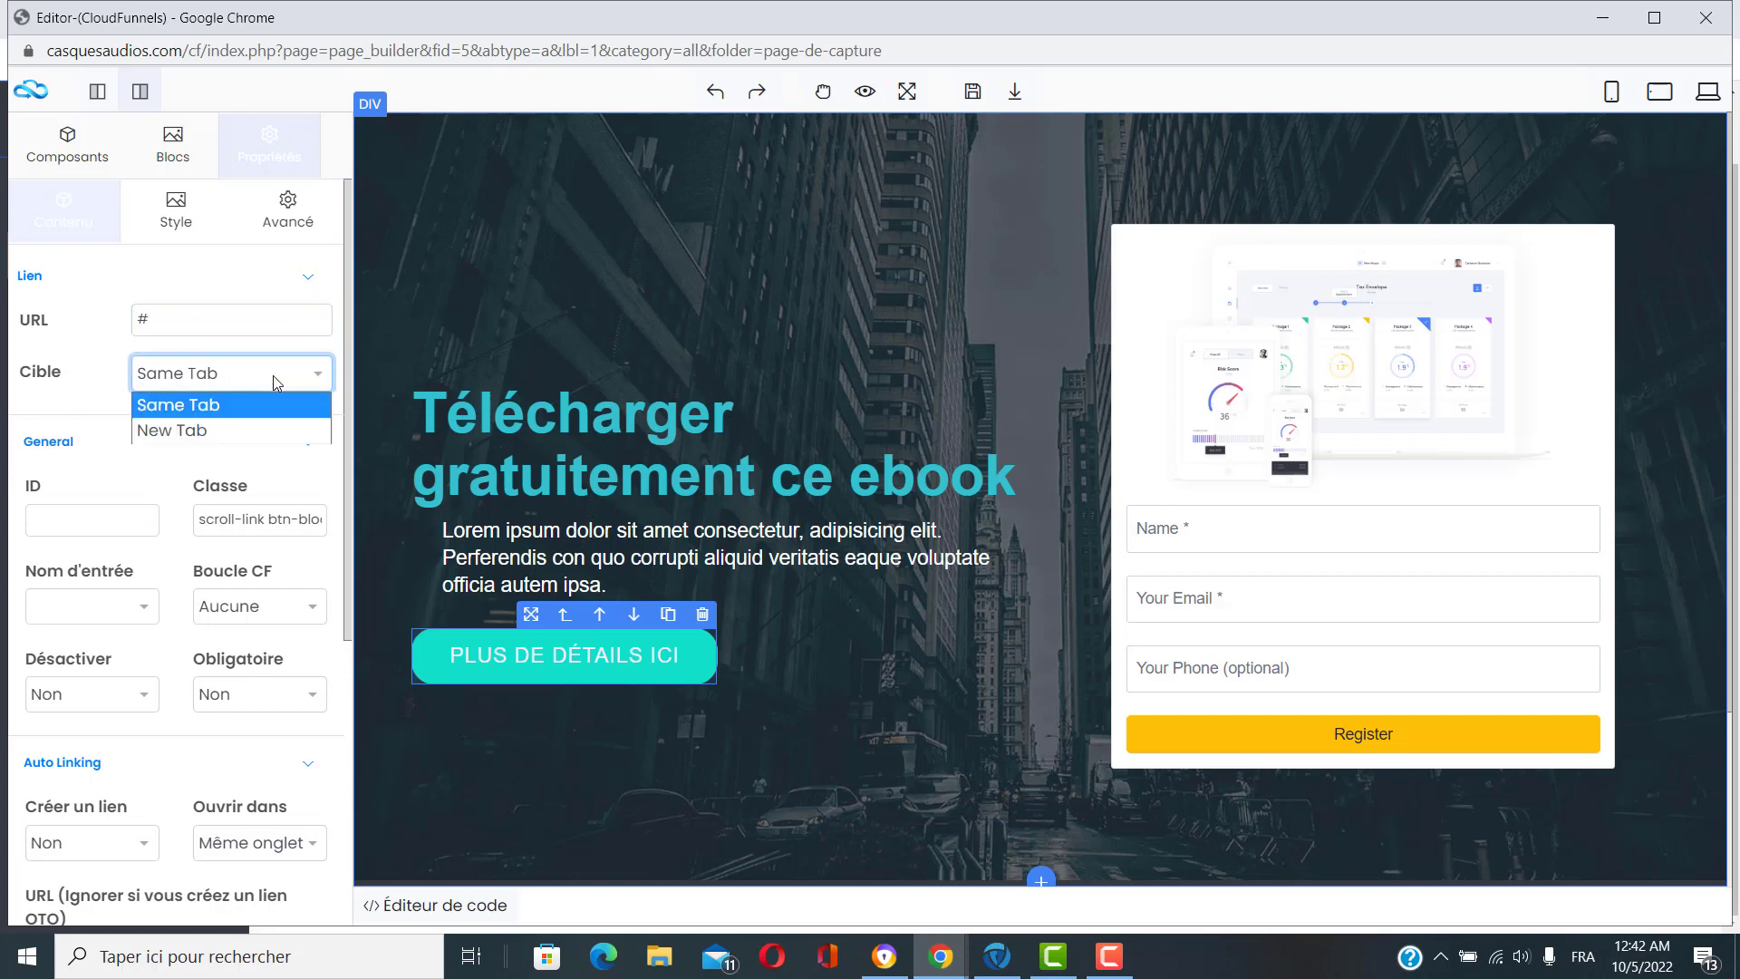
click(274, 375)
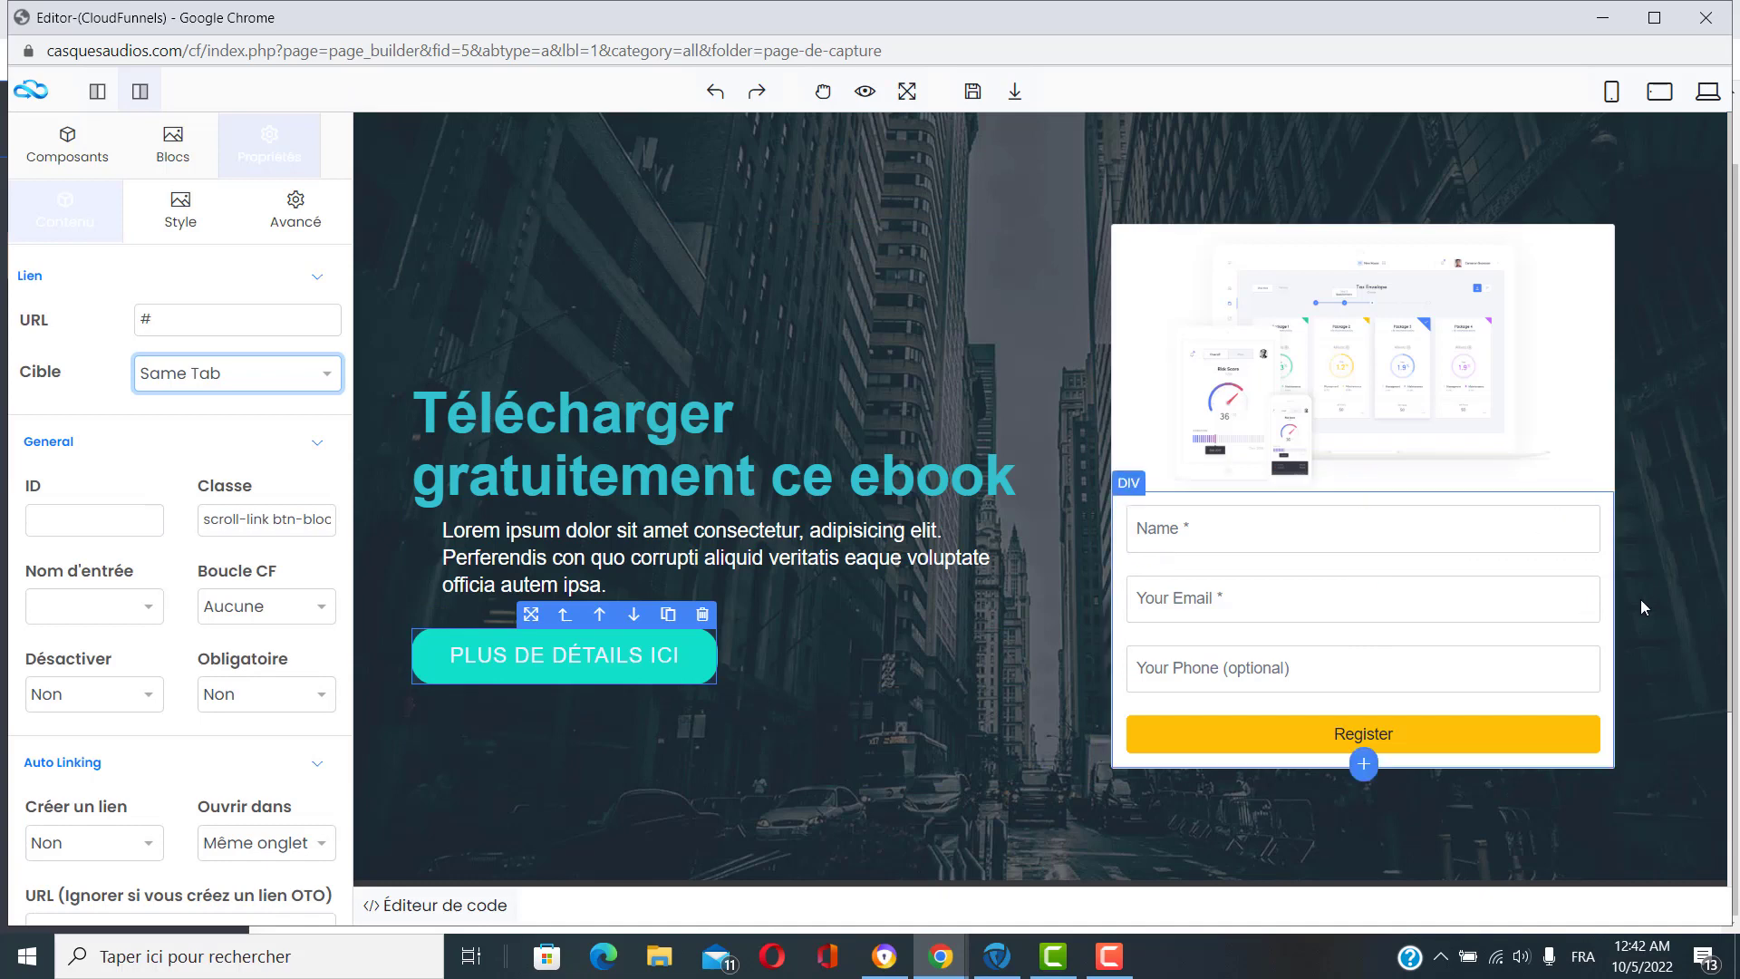
Leave the dashboard image unchanged by cancelling the file chooser, then select the form's Name field.
click(1346, 363)
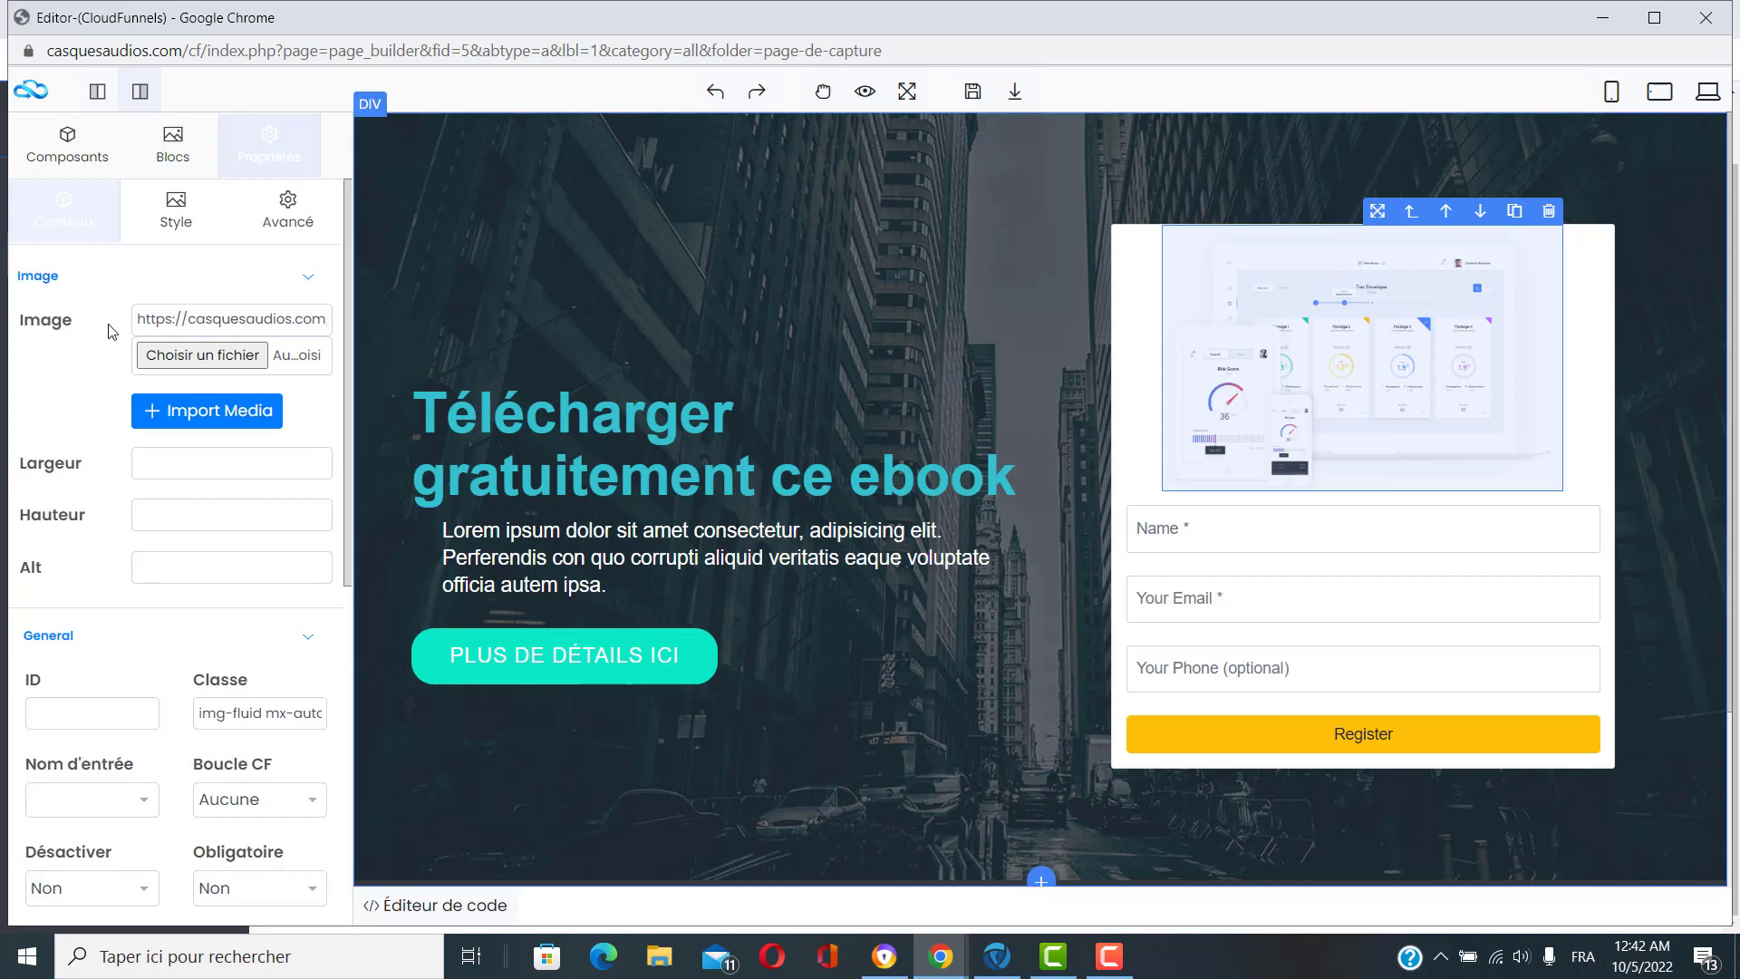
click(220, 362)
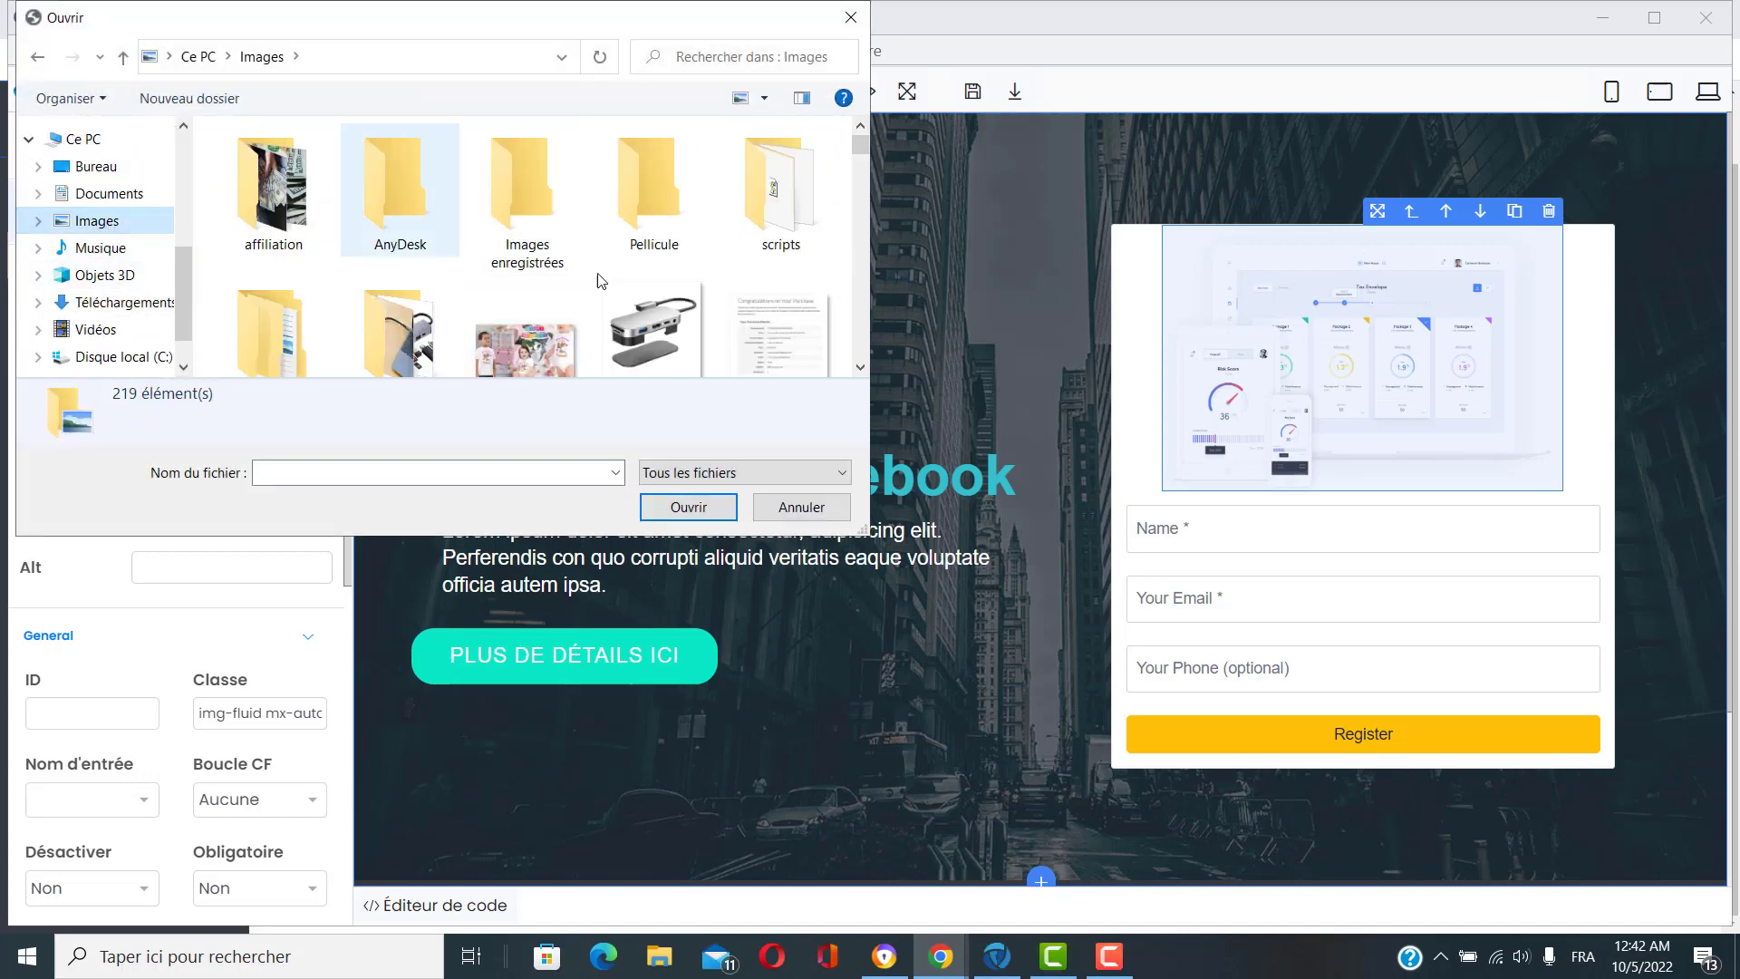
scroll(526, 308, down, 3)
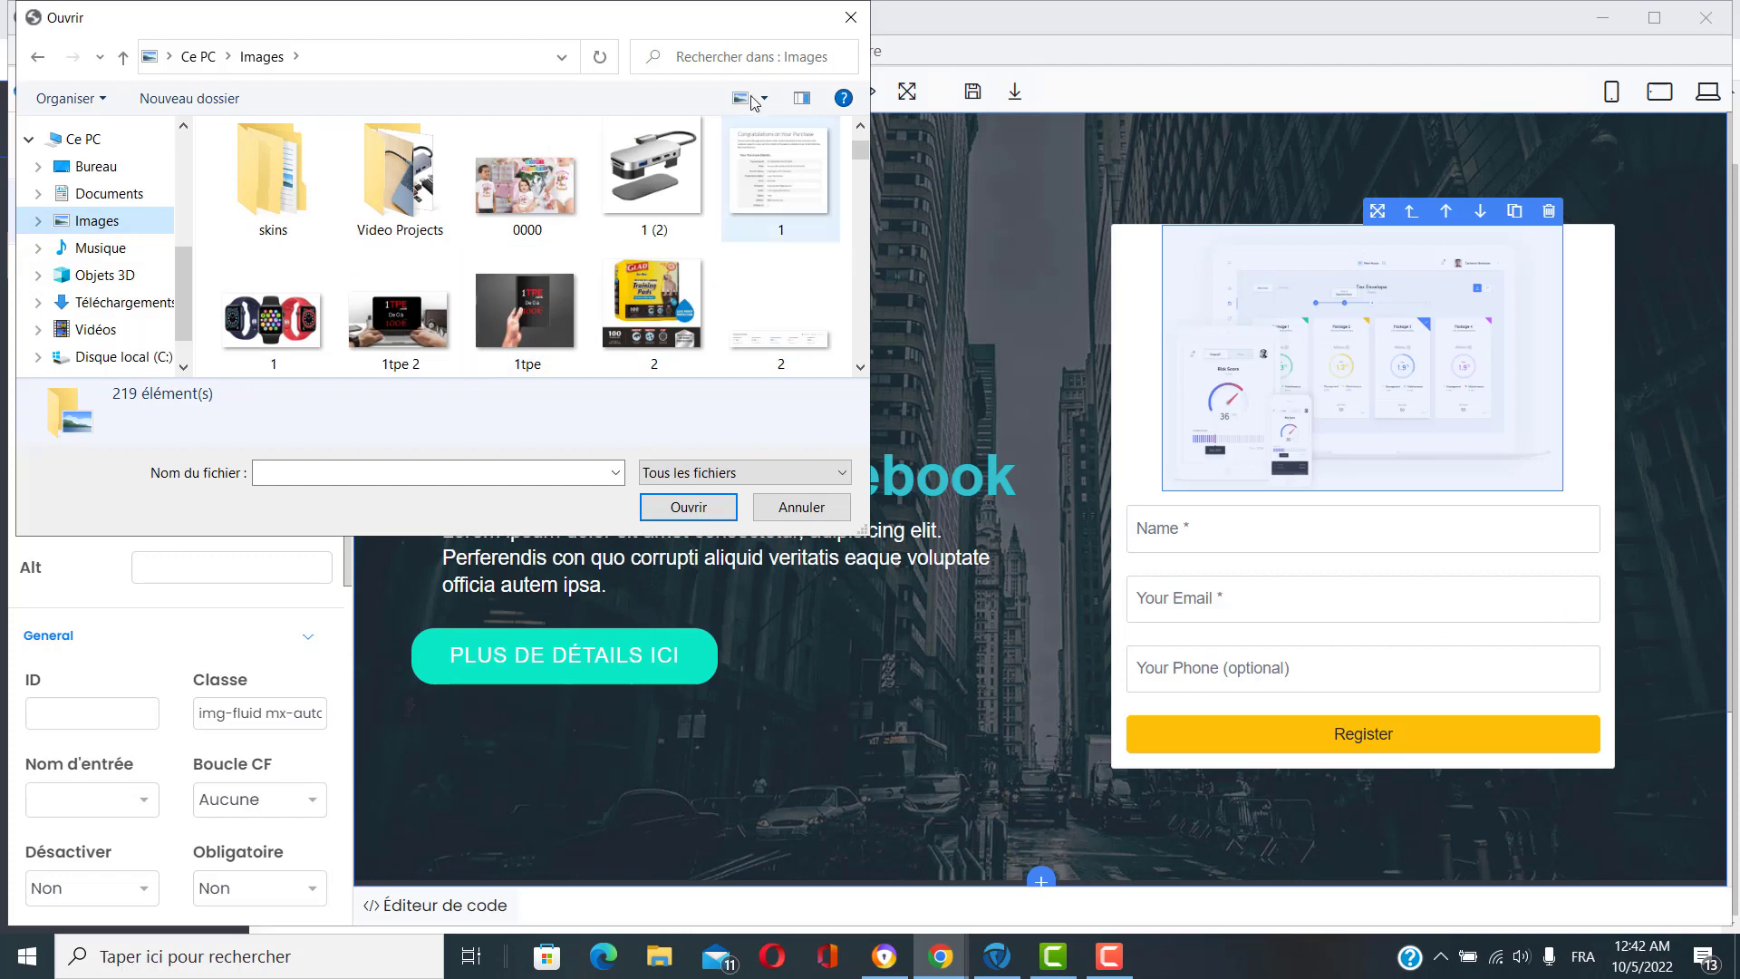
click(851, 18)
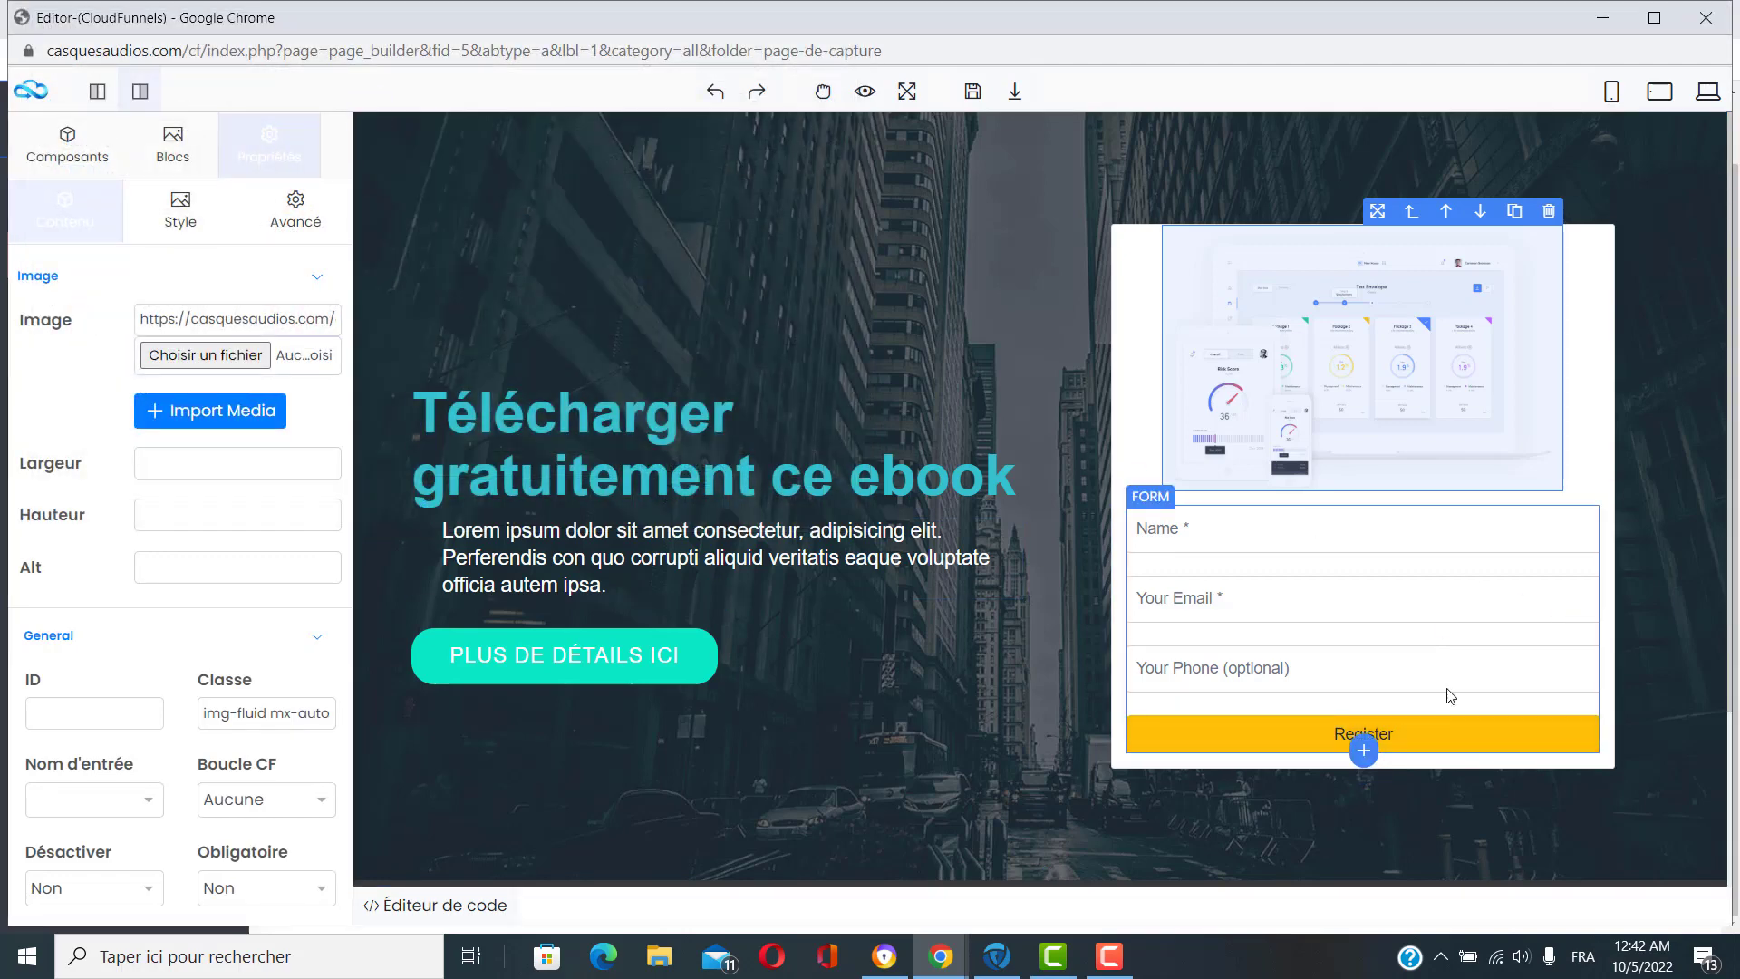
click(1215, 533)
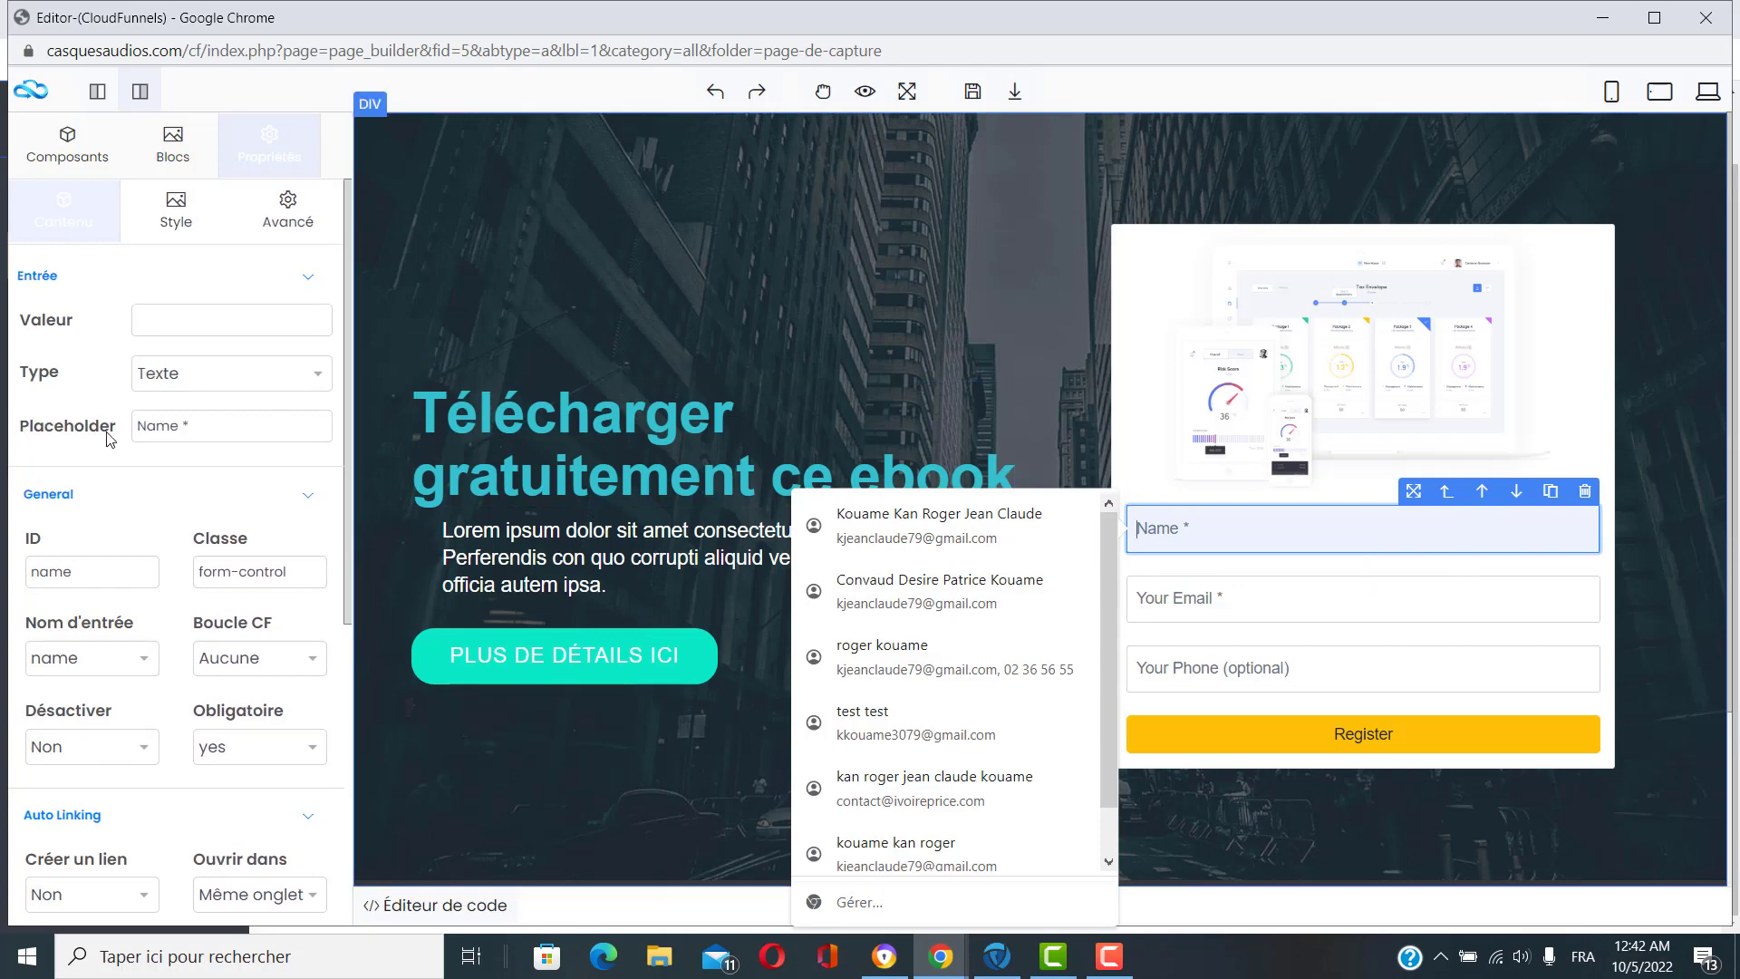
Change the Name field placeholder to 'Nom *'.
click(156, 426)
key(BackSpace)
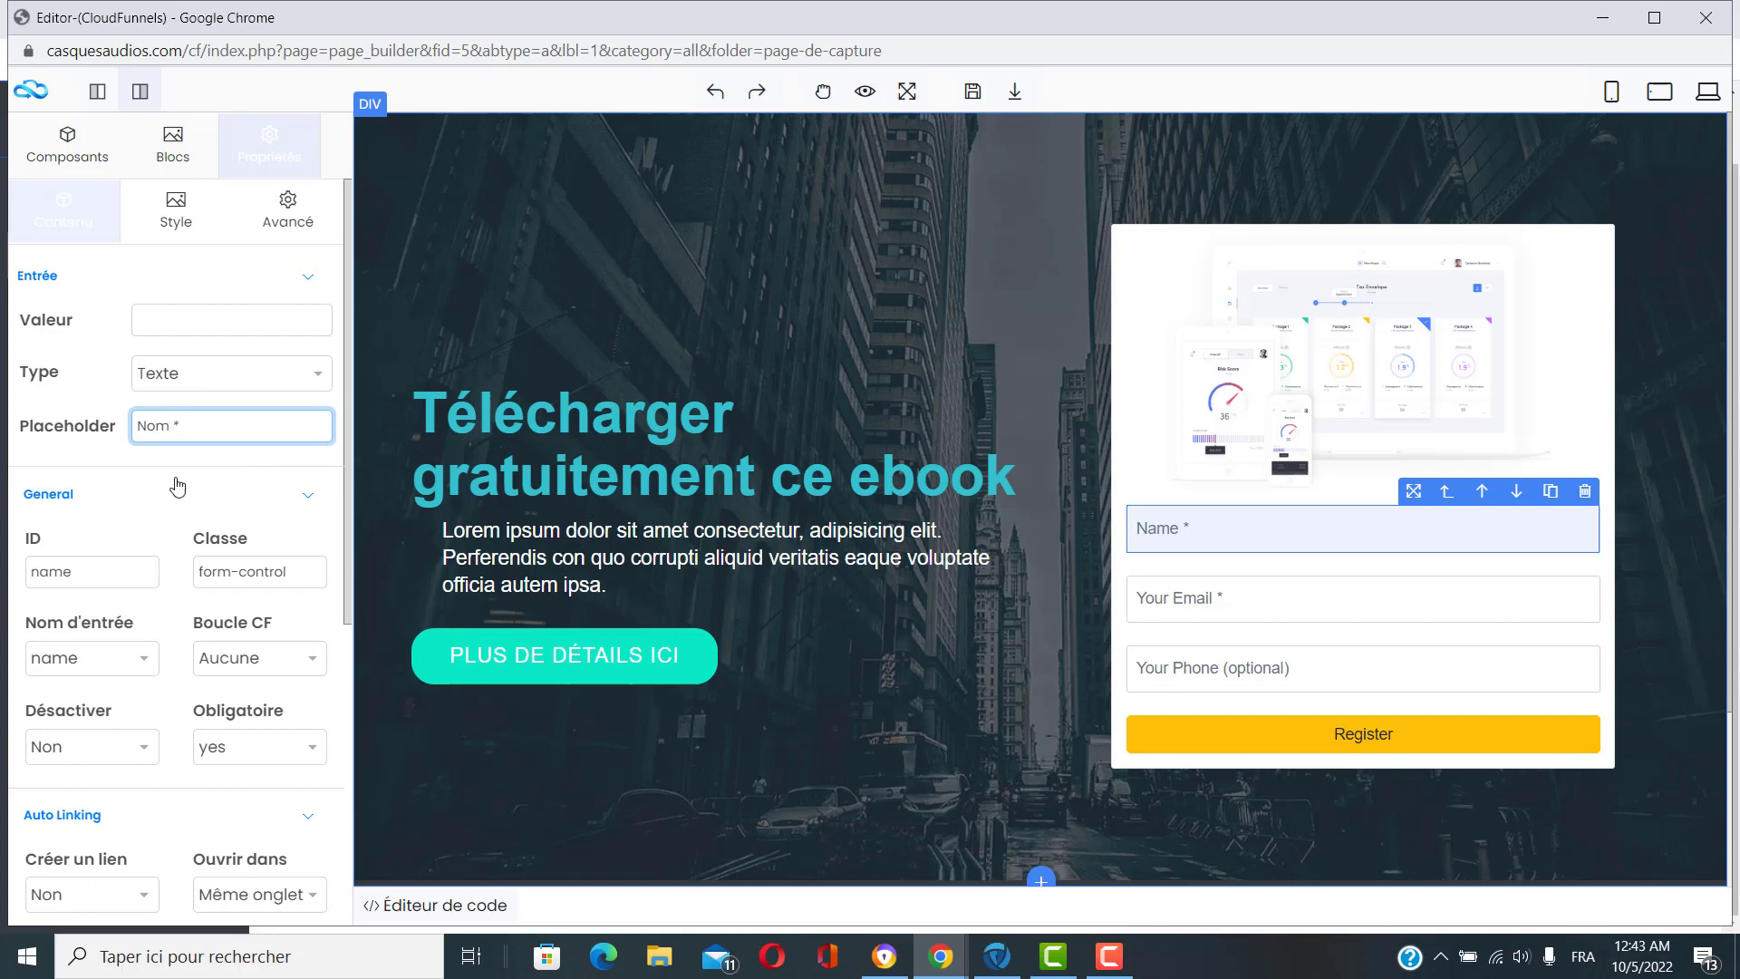
click(211, 467)
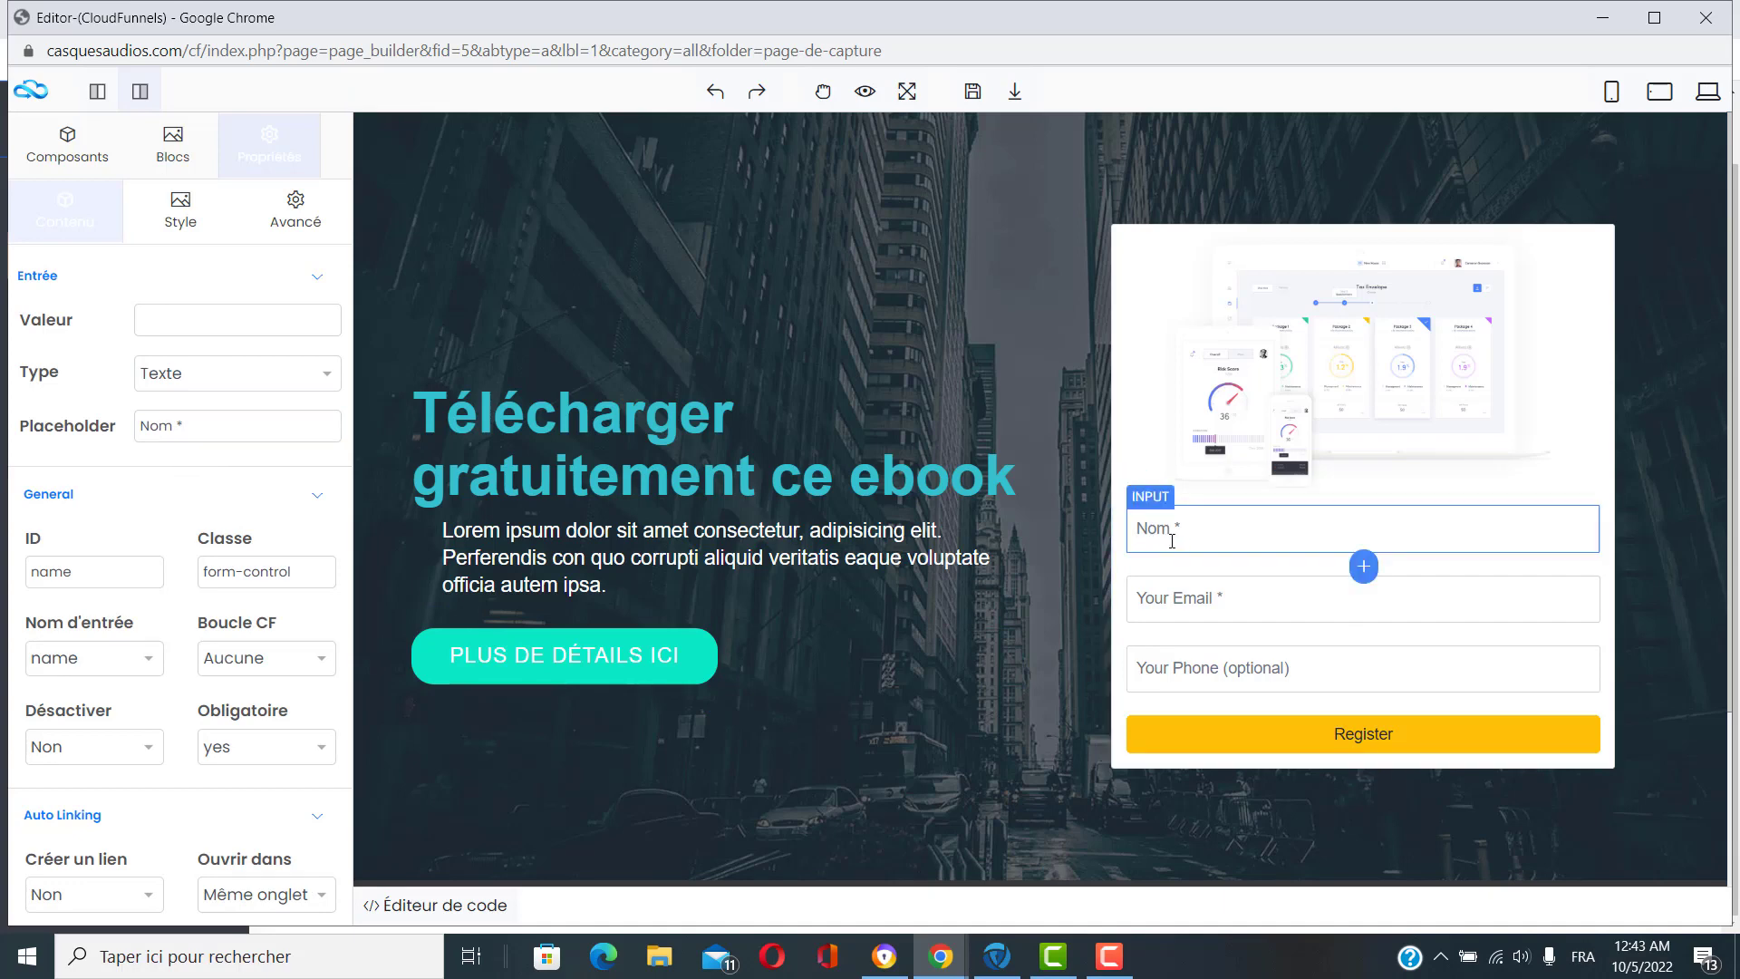
Change the email placeholder to 'Votre Email *' and delete the optional phone field.
click(1207, 597)
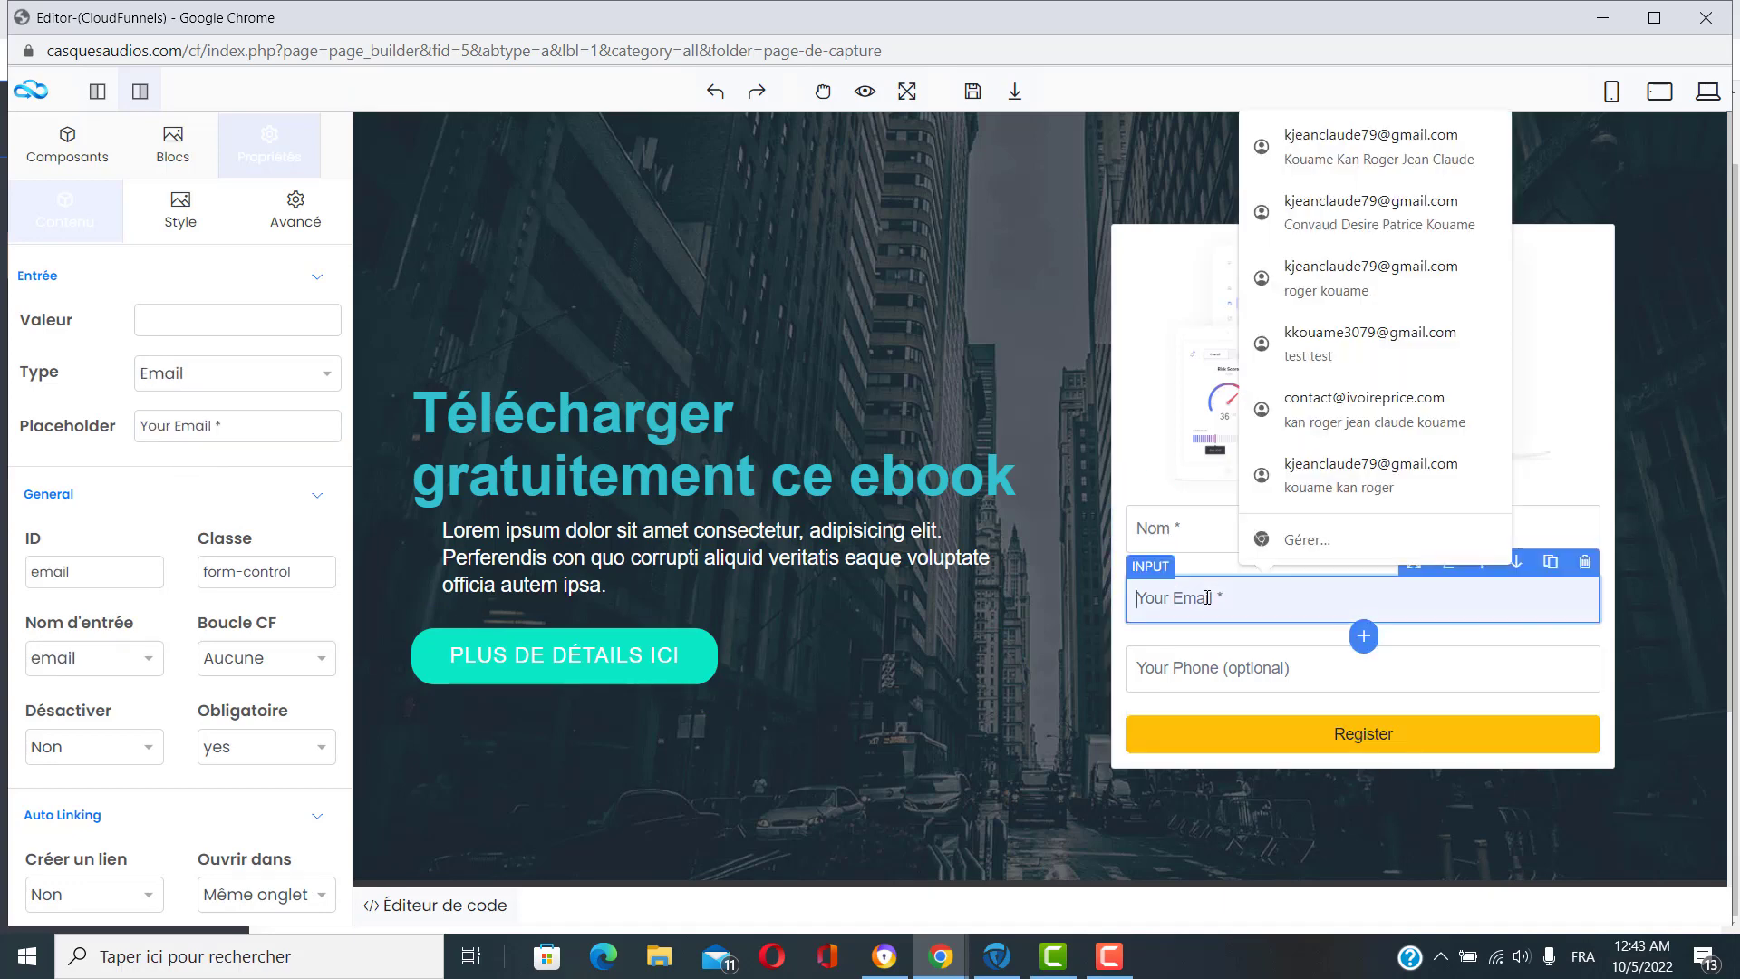
click(169, 434)
drag(170, 433, 136, 432)
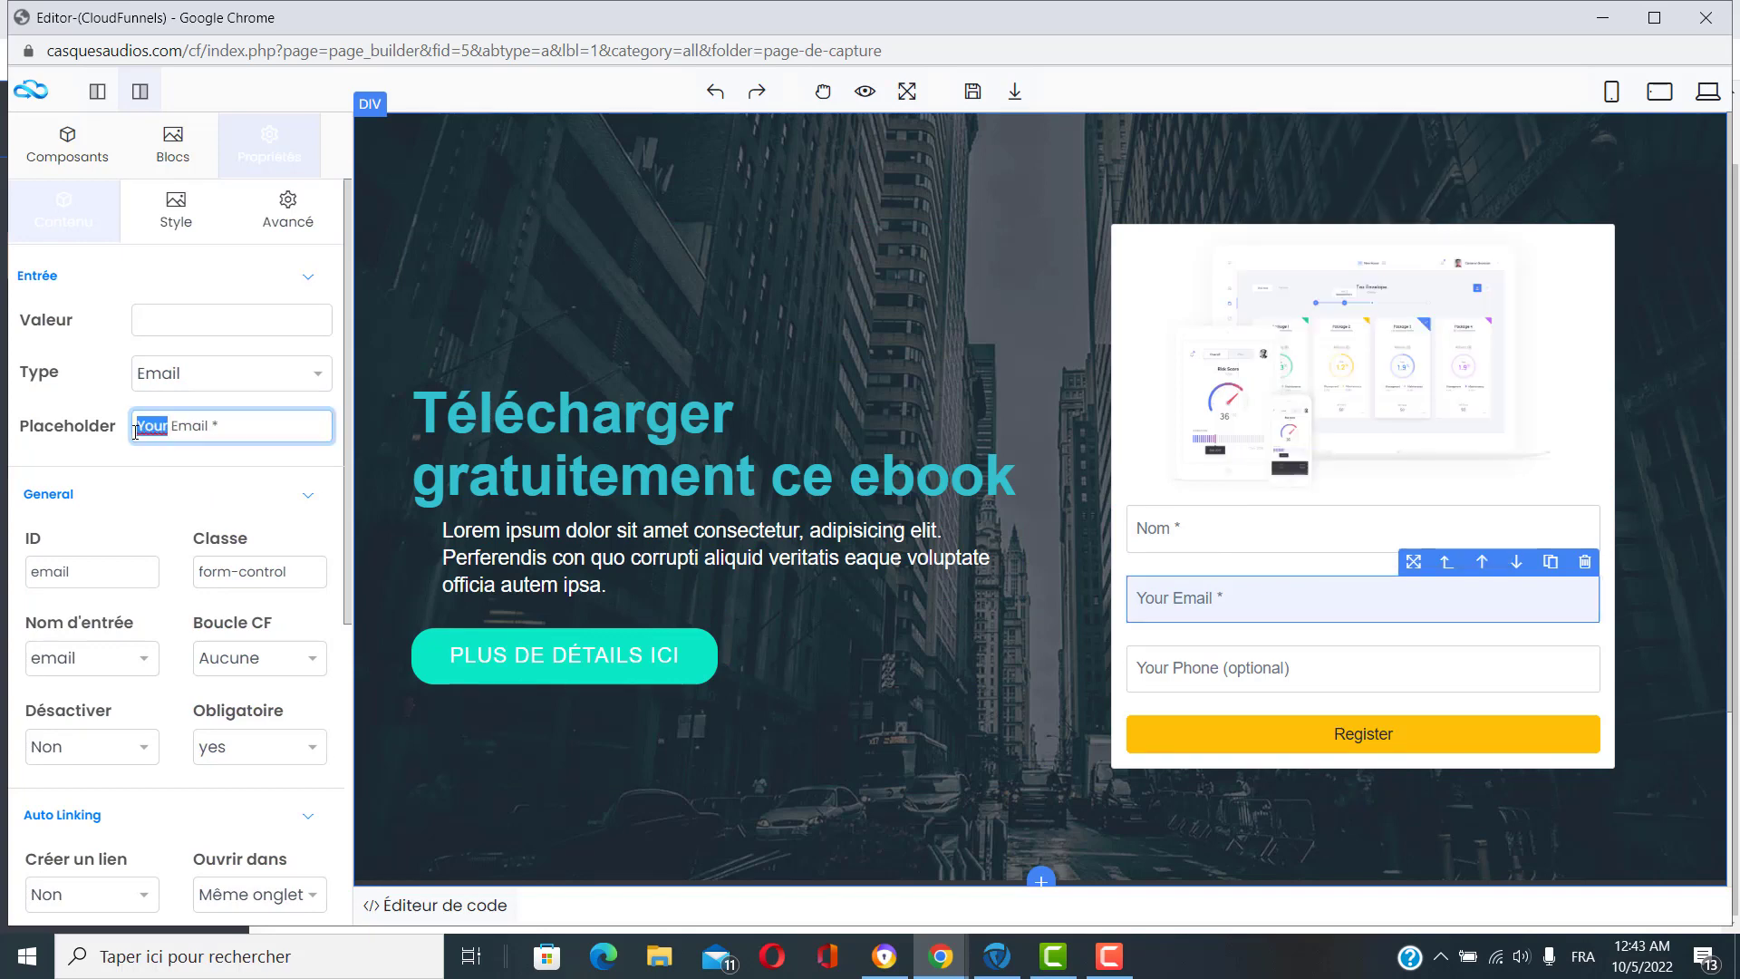
text(Votre)
click(92, 467)
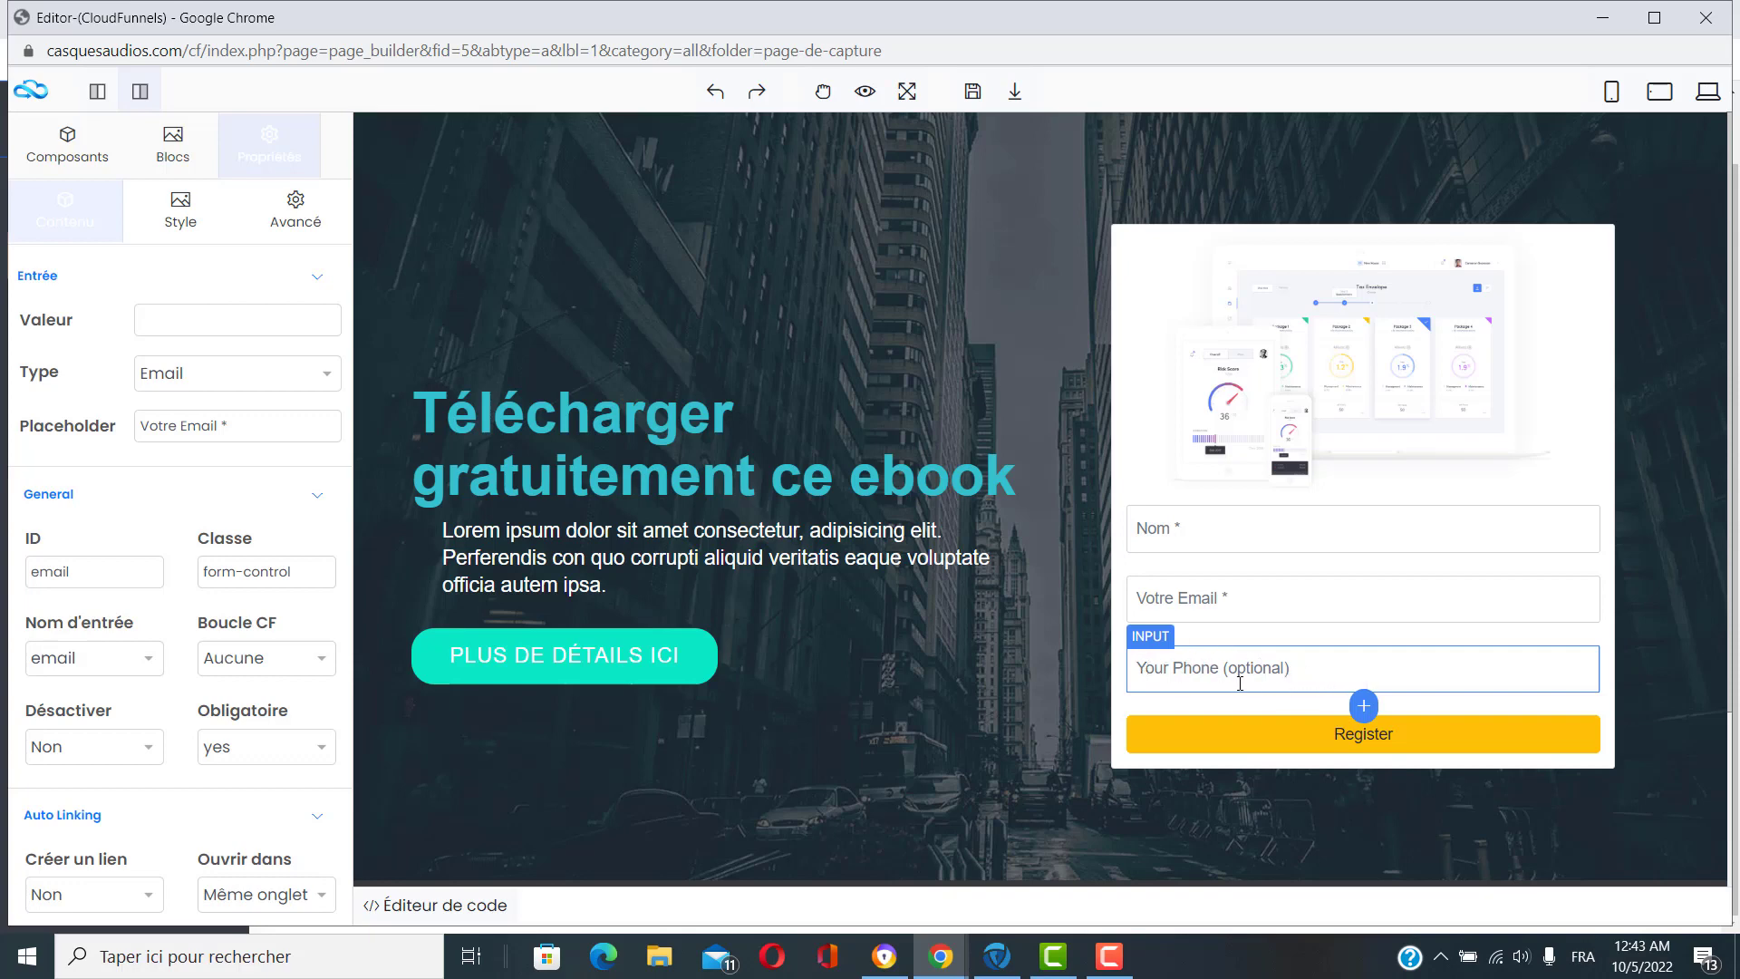
click(1314, 676)
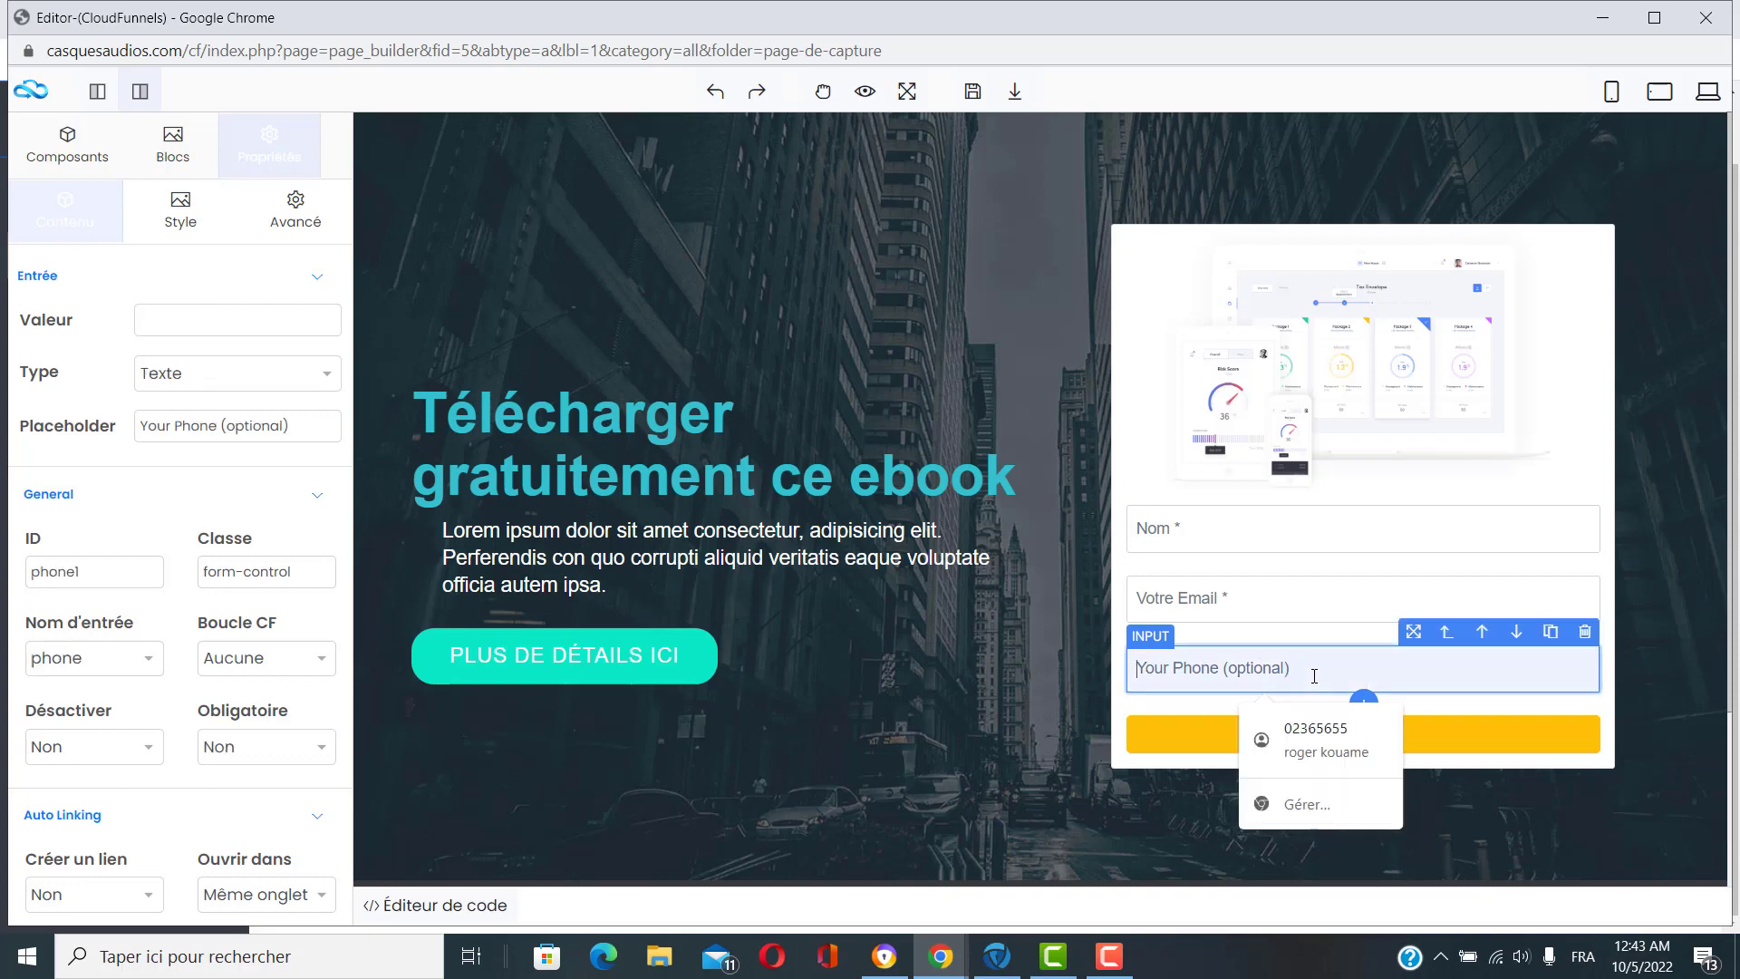
click(1586, 634)
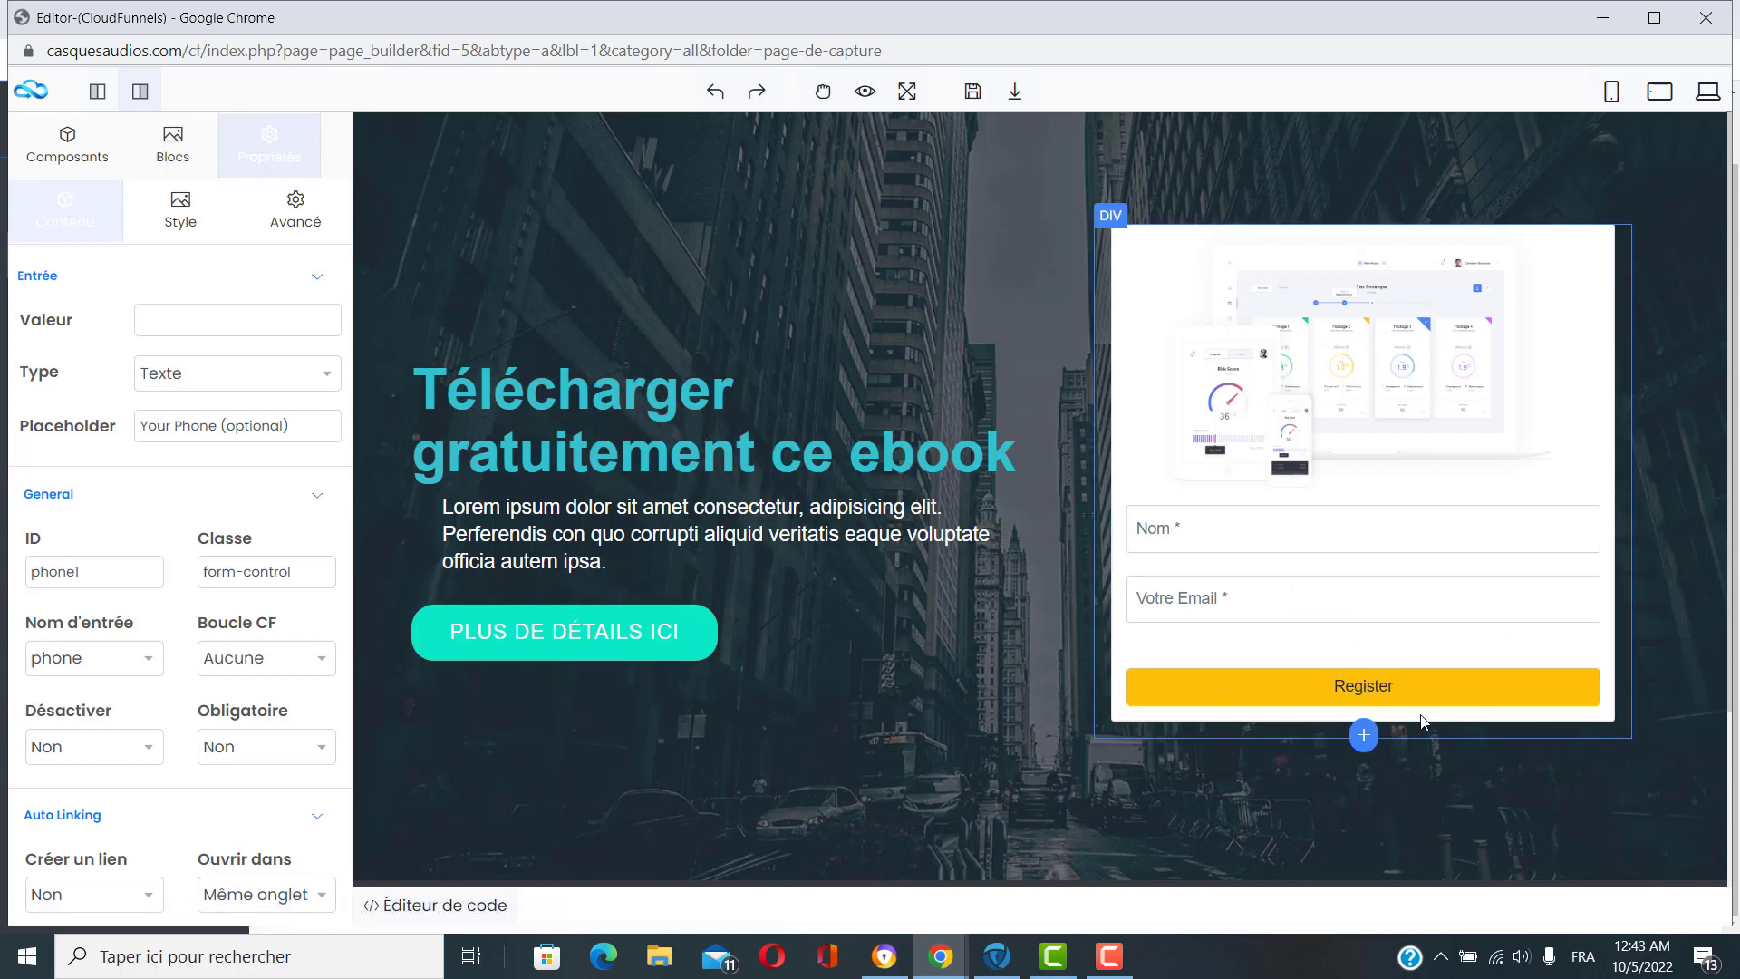
Change the submit button's text from Register to 'Valider'.
click(1408, 694)
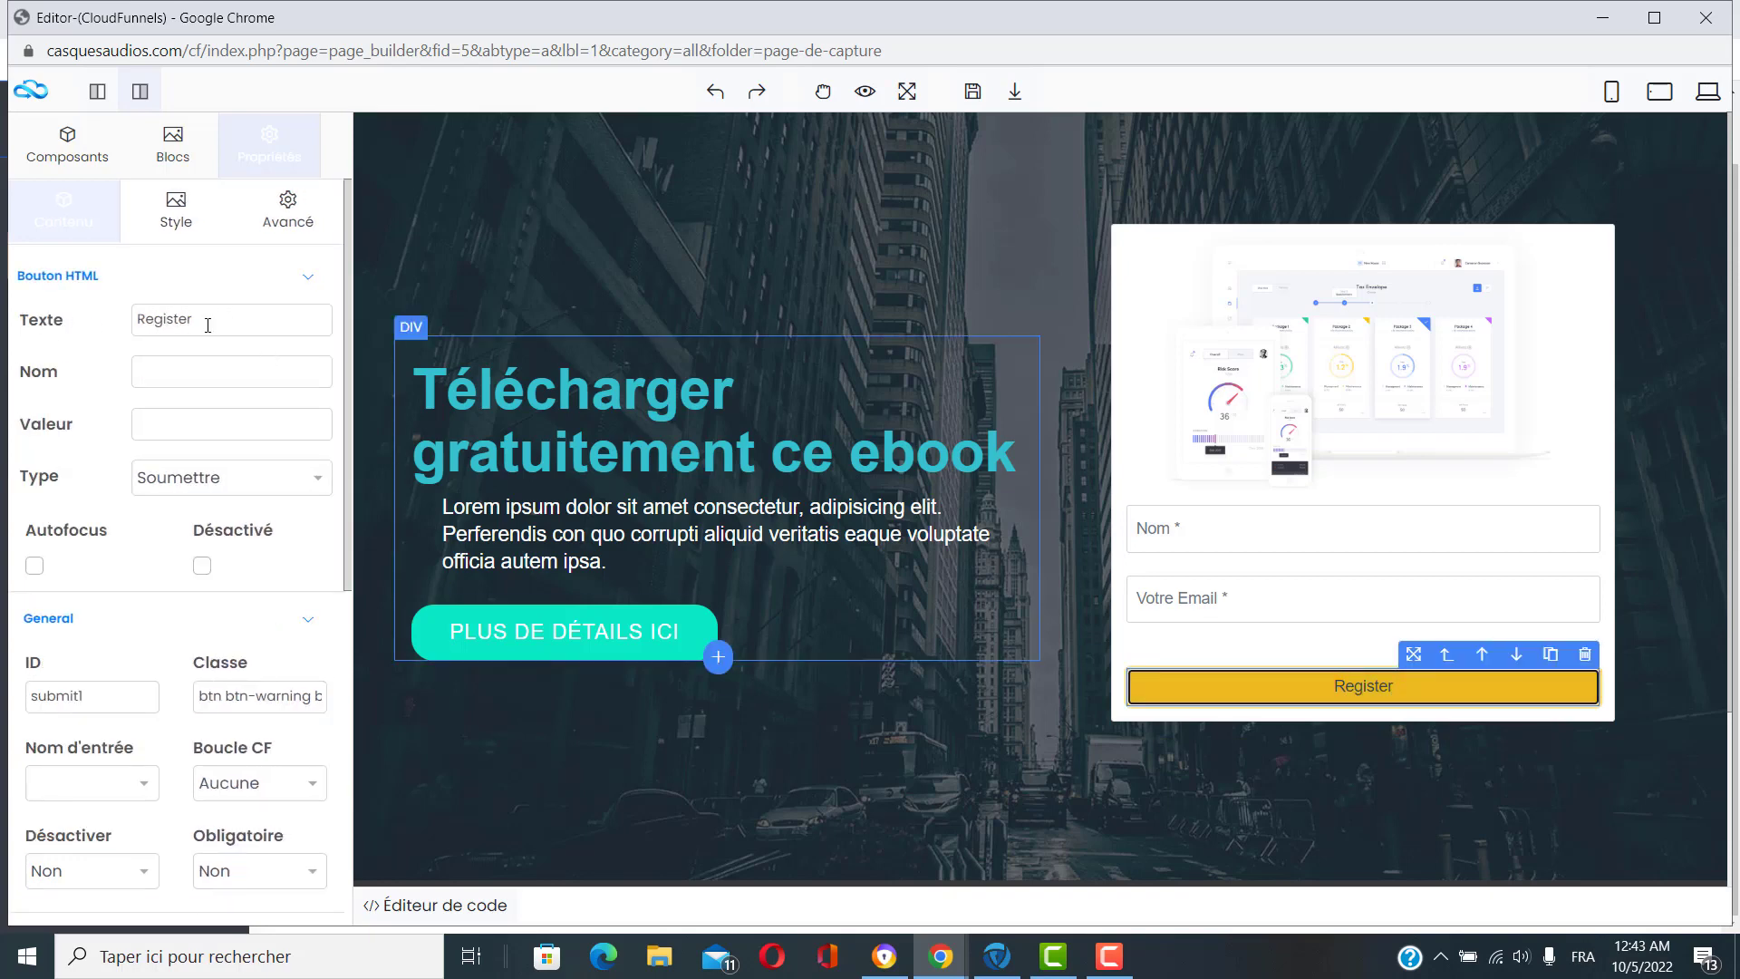
drag(208, 326, 124, 327)
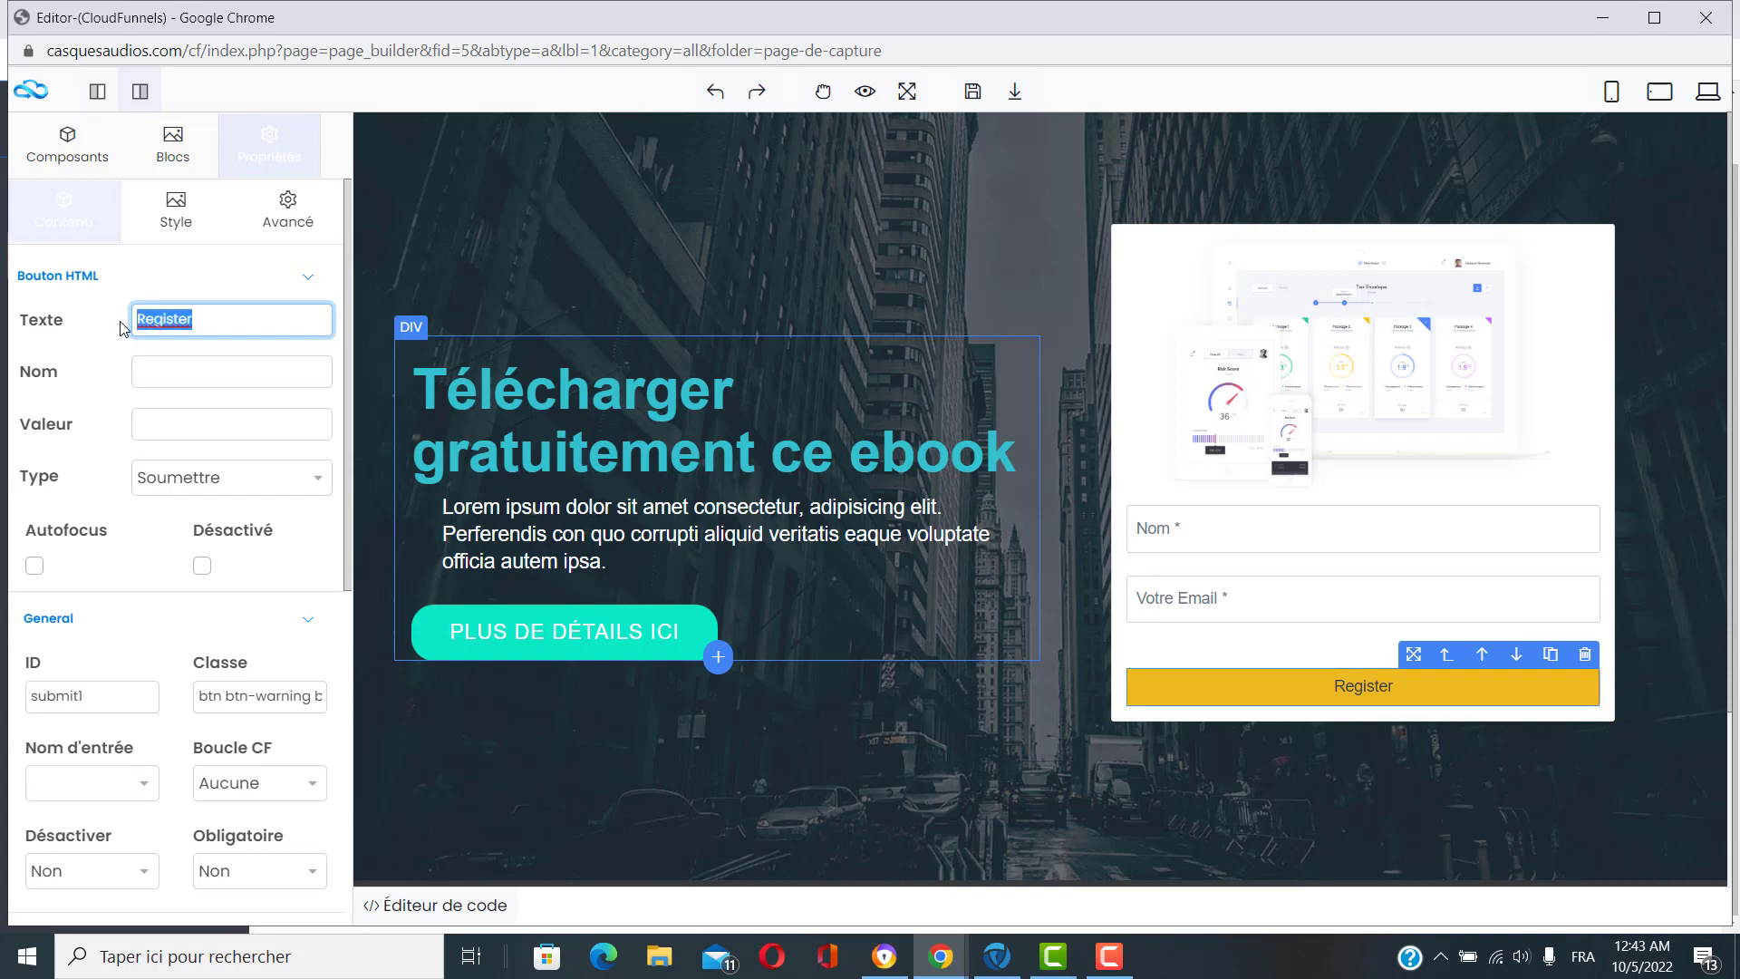
text(Valider)
click(132, 562)
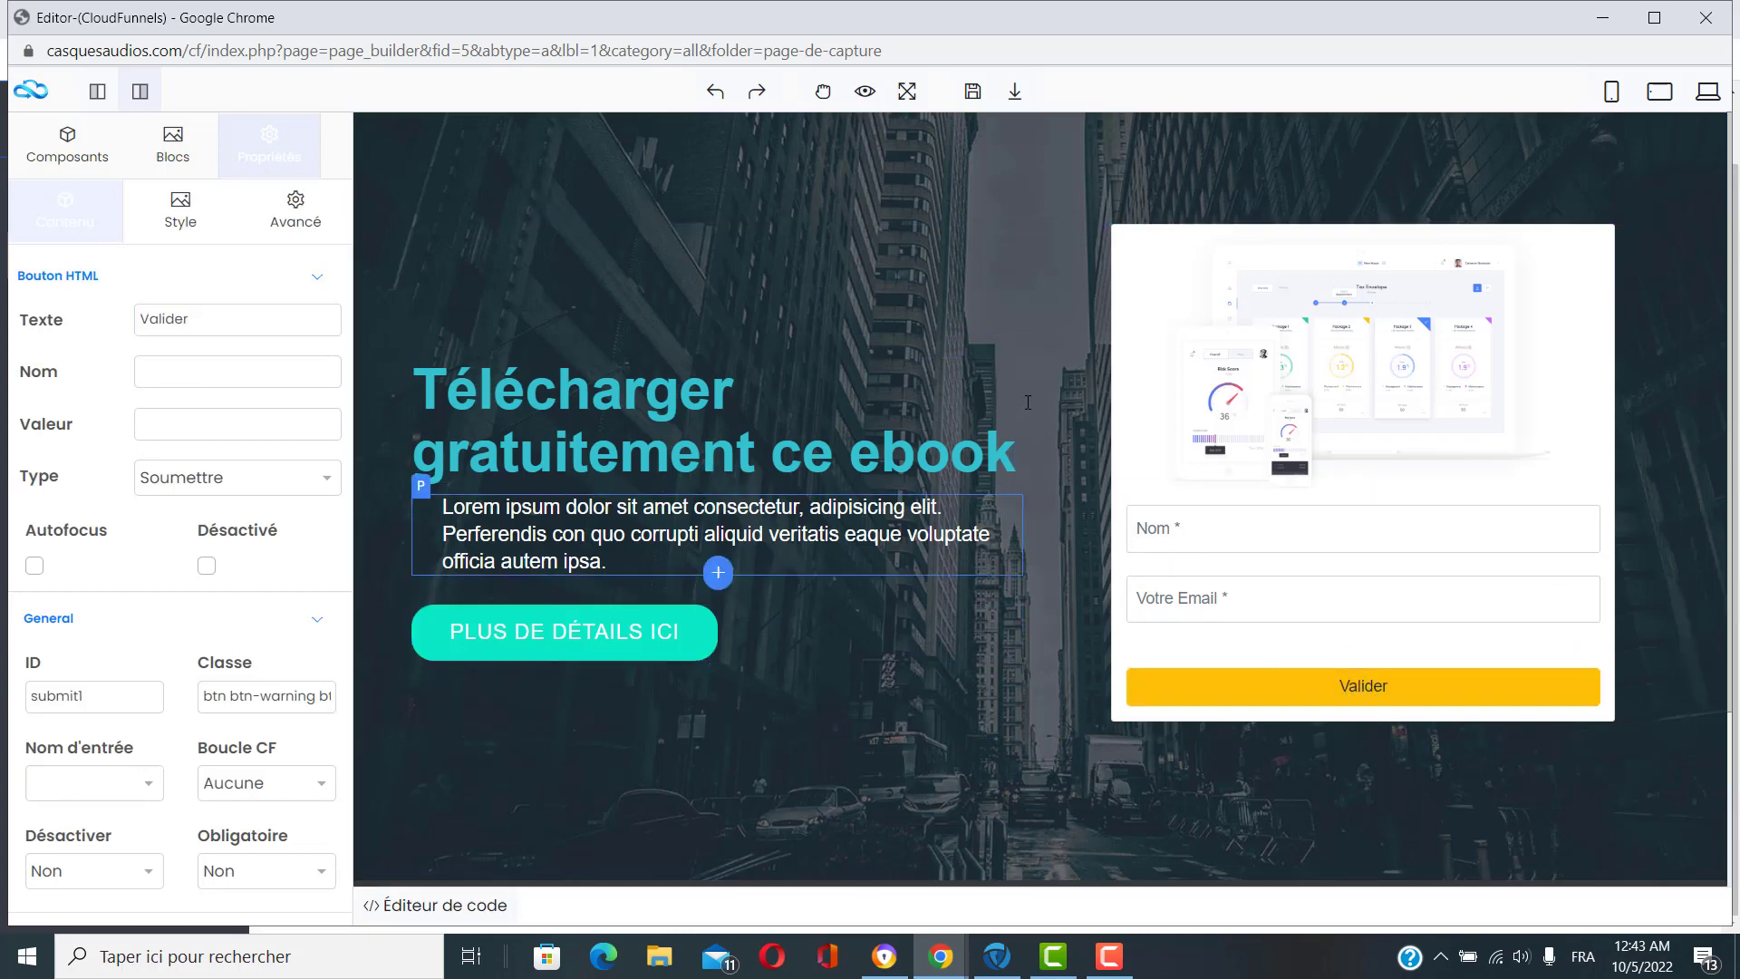
Select the hero section and look through its properties.
click(740, 154)
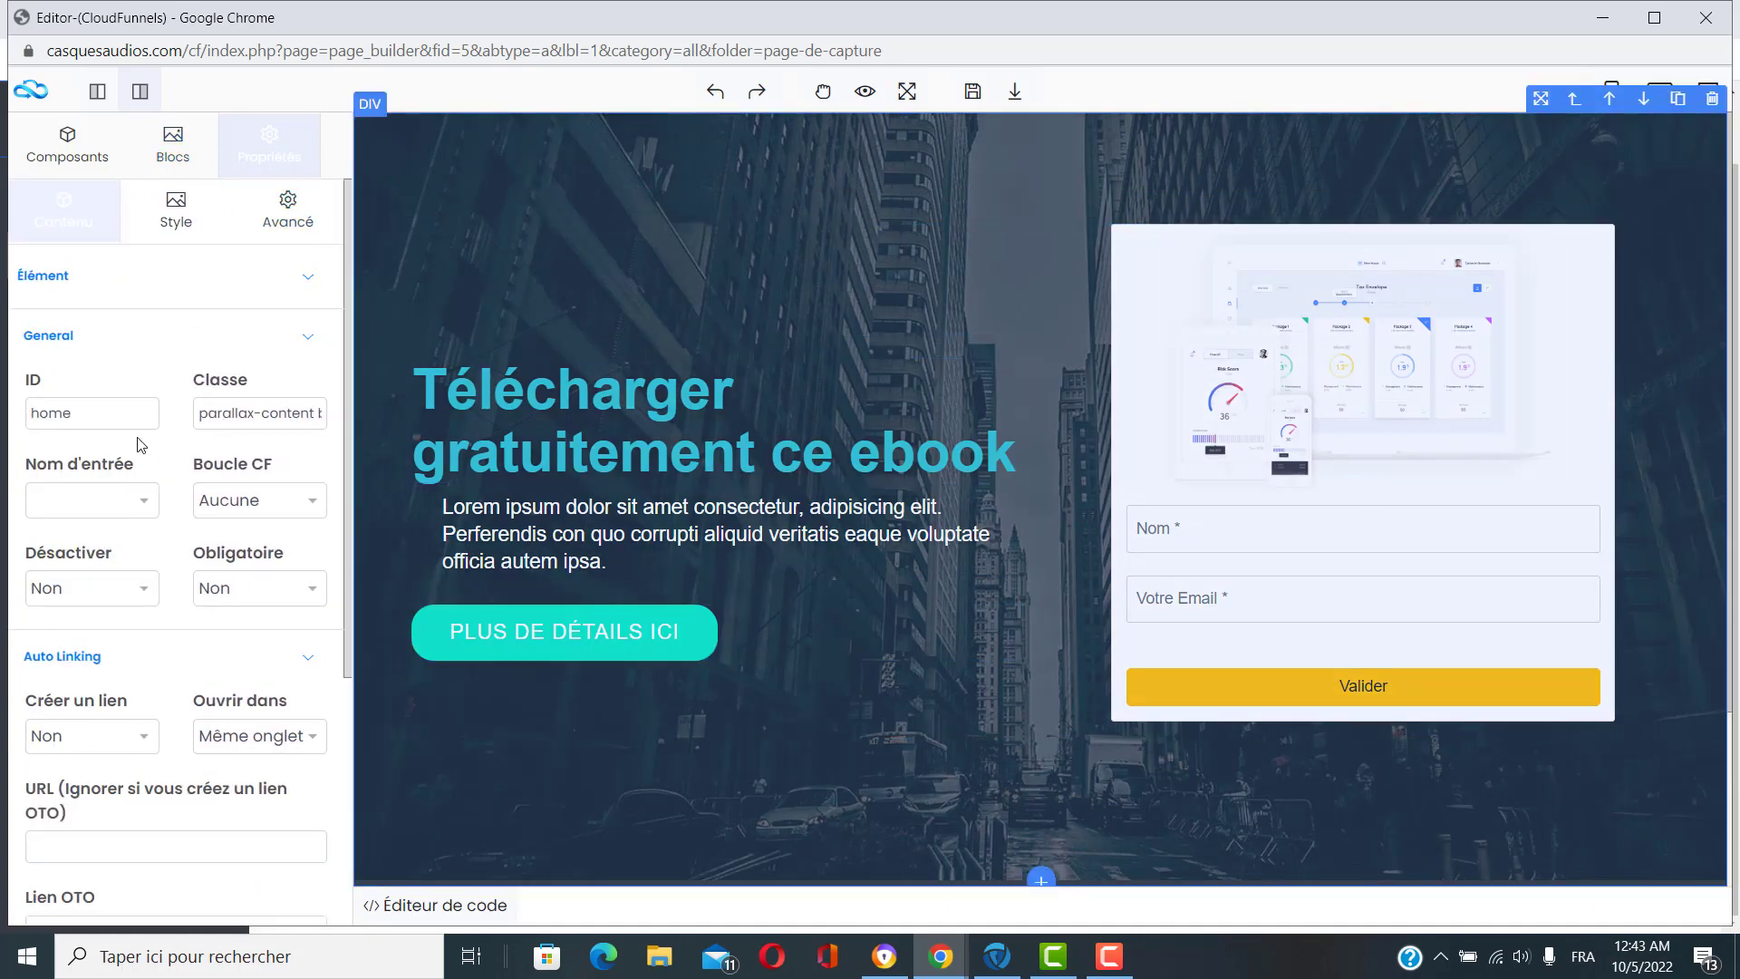
scroll(140, 444, down, 6)
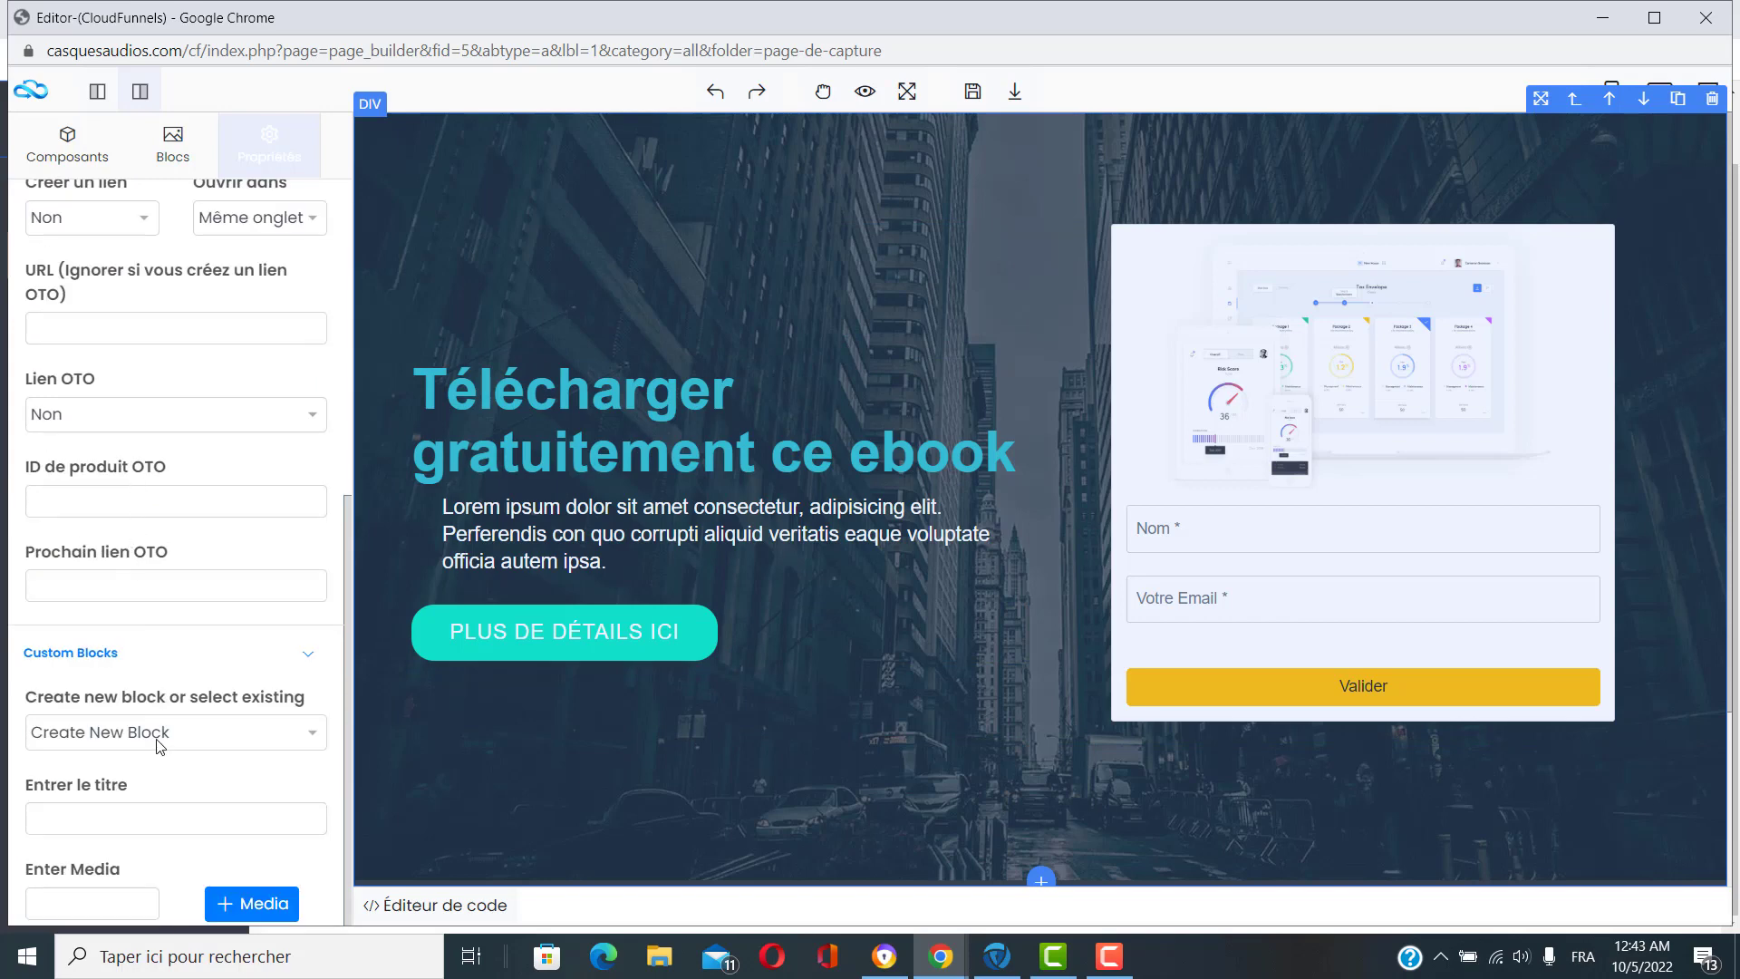
scroll(144, 377, up, 6)
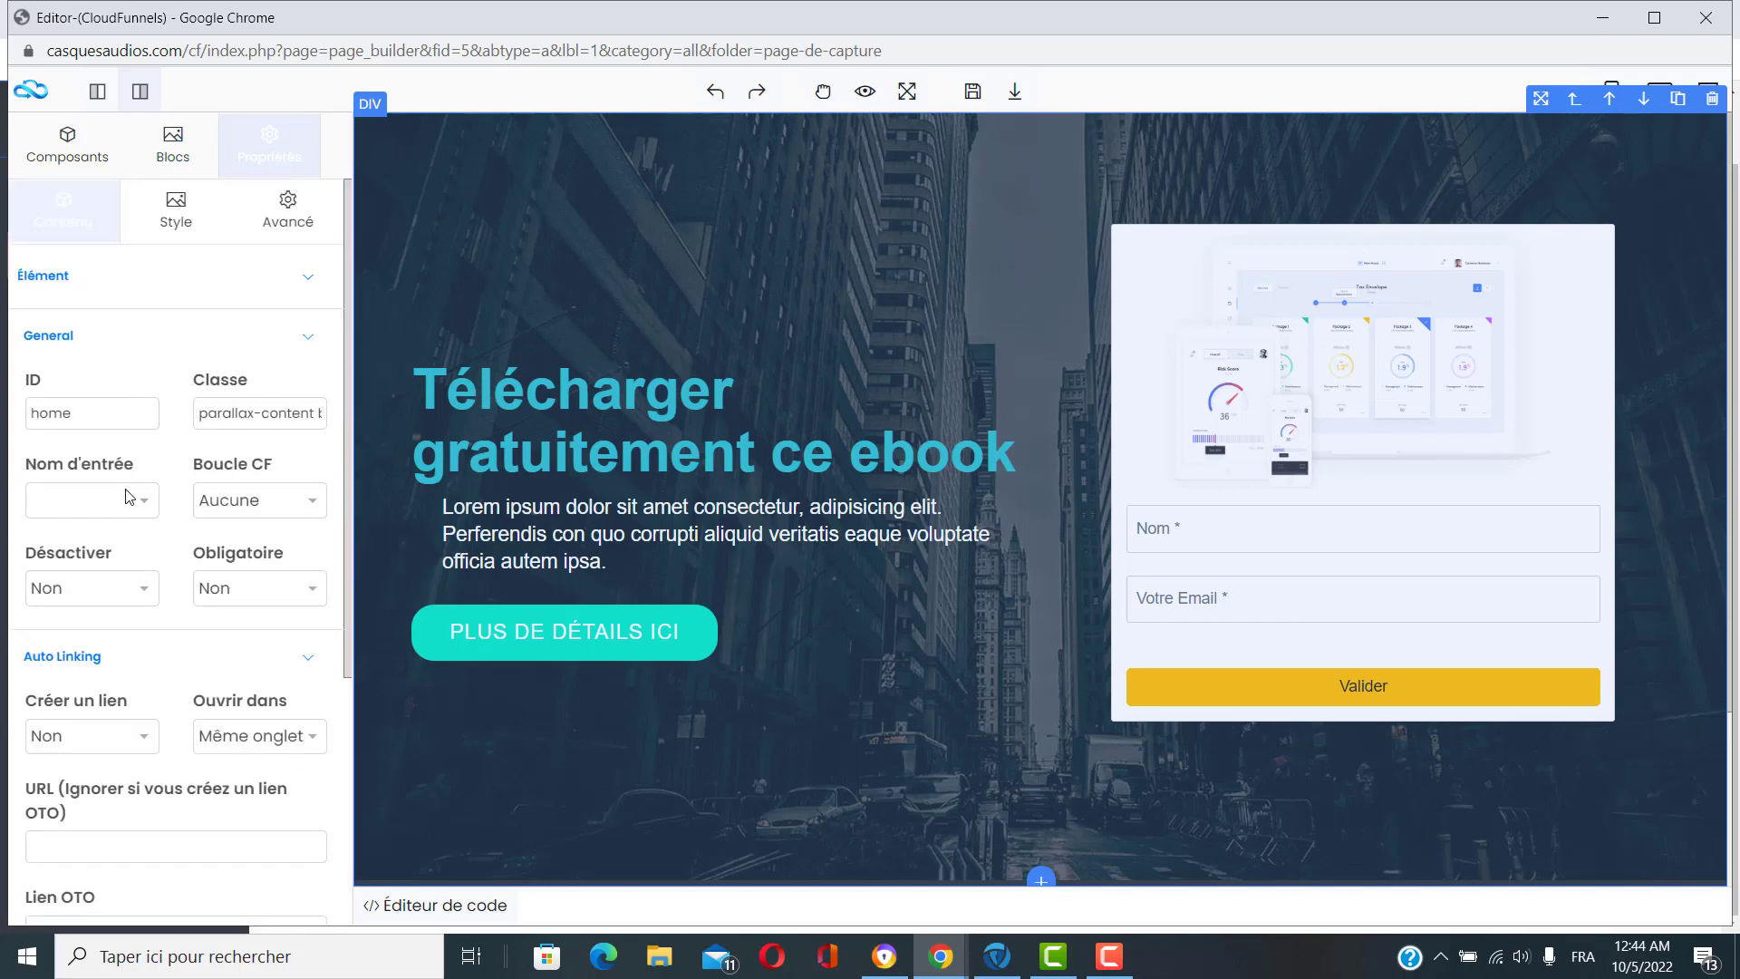
scroll(136, 493, down, 6)
scroll(158, 462, up, 6)
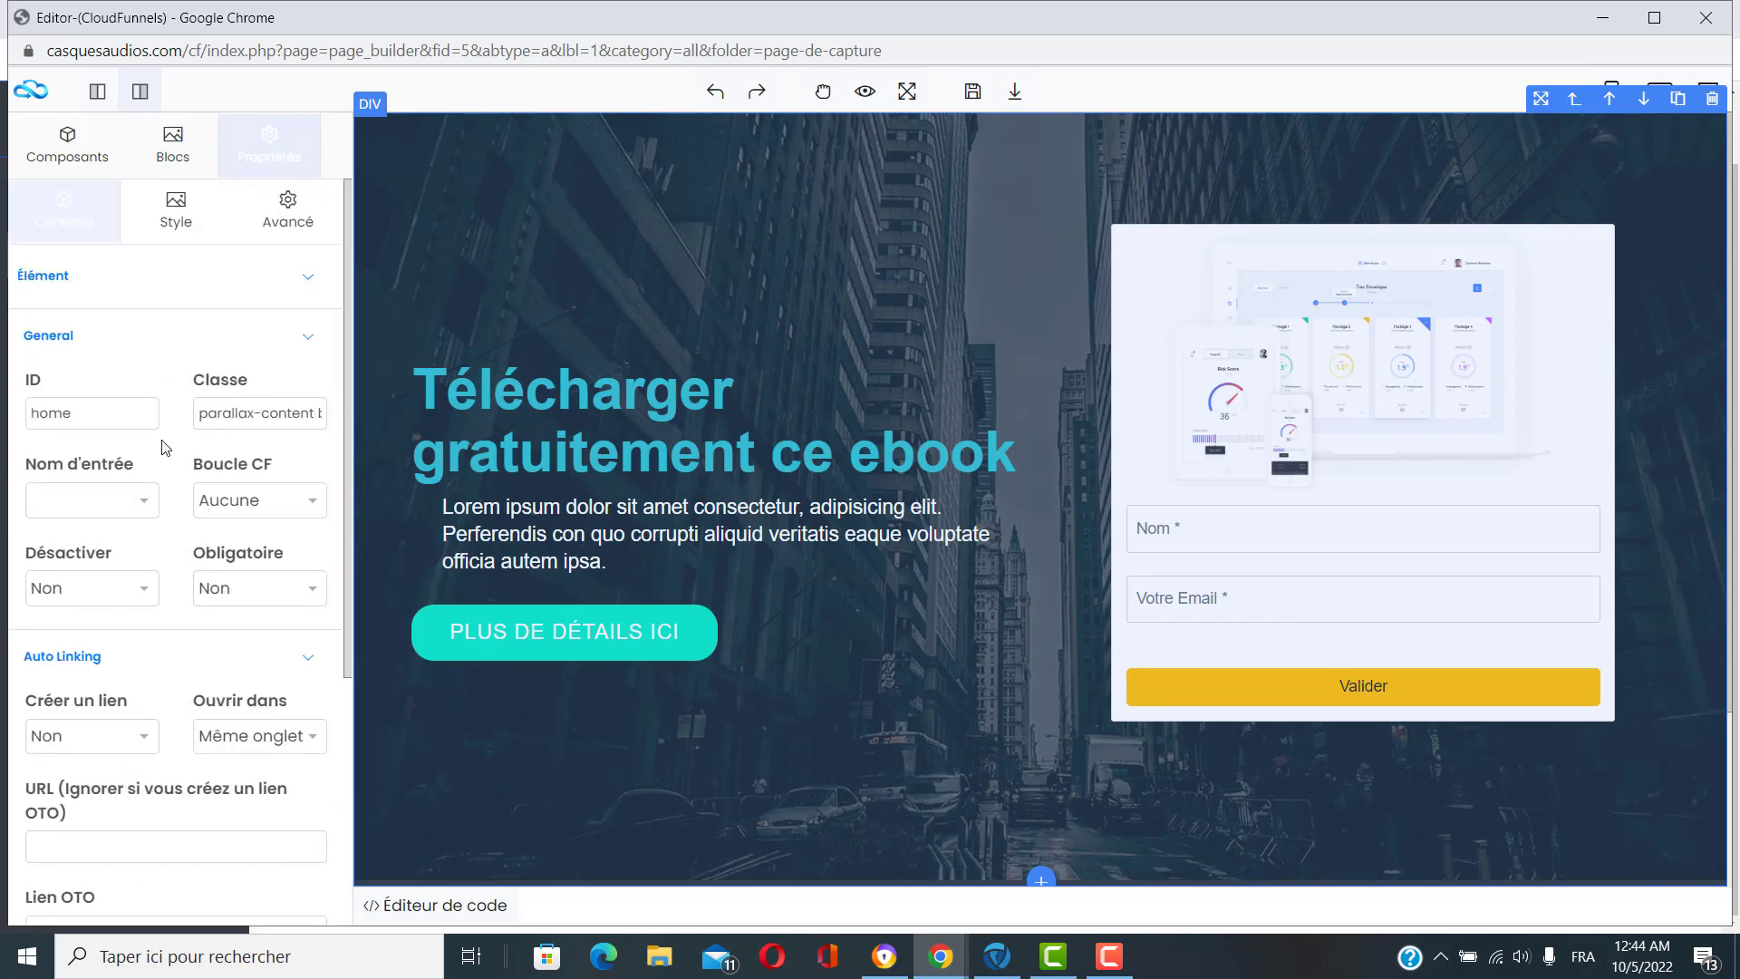
Move the element settings into a separate right-hand sidebar and show the hero section's Style options.
click(139, 91)
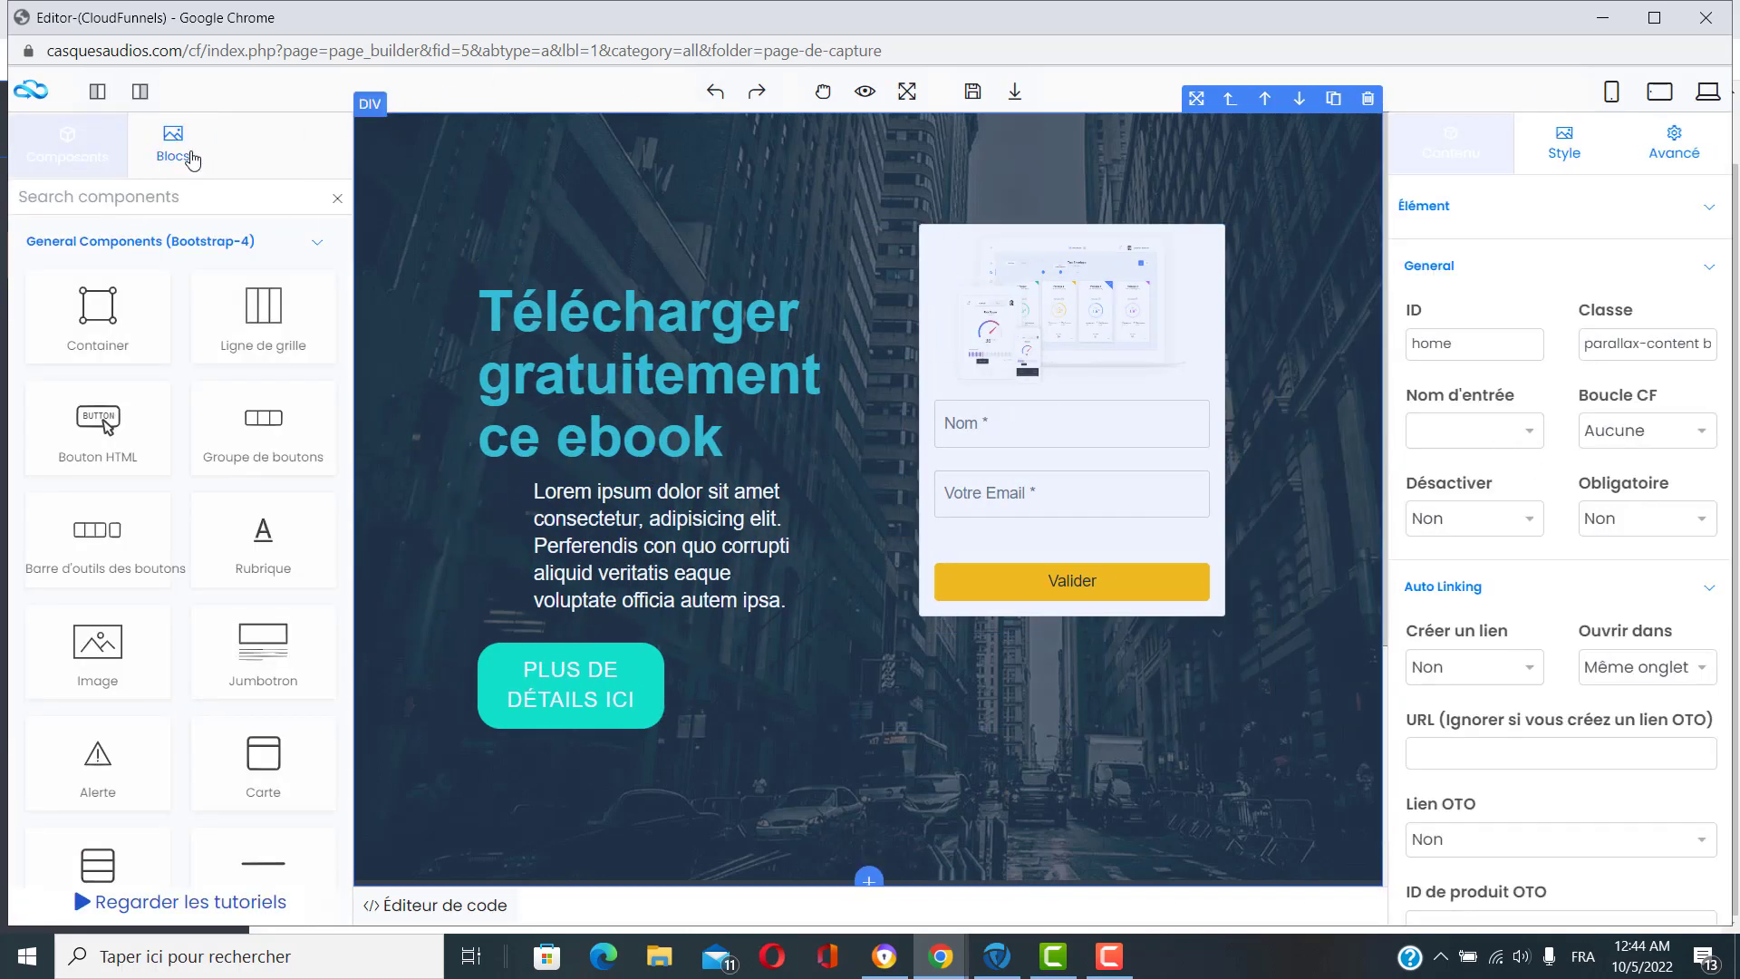
scroll(1555, 379, down, 5)
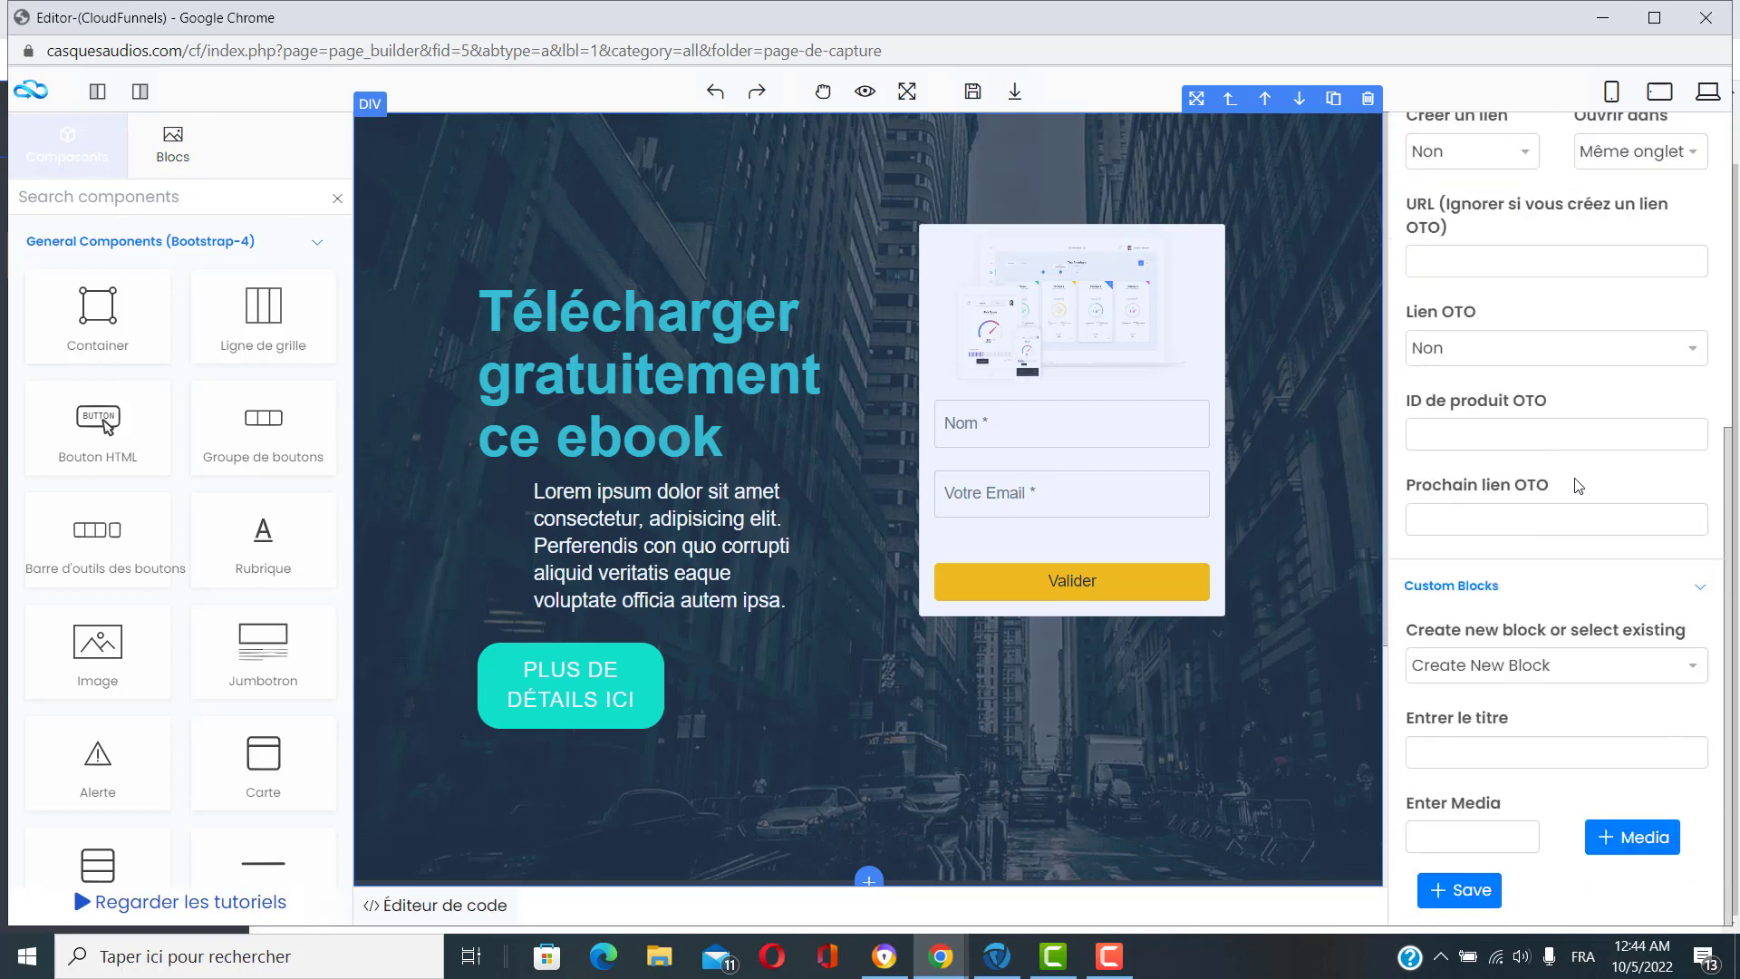
scroll(1578, 553, up, 5)
click(1563, 154)
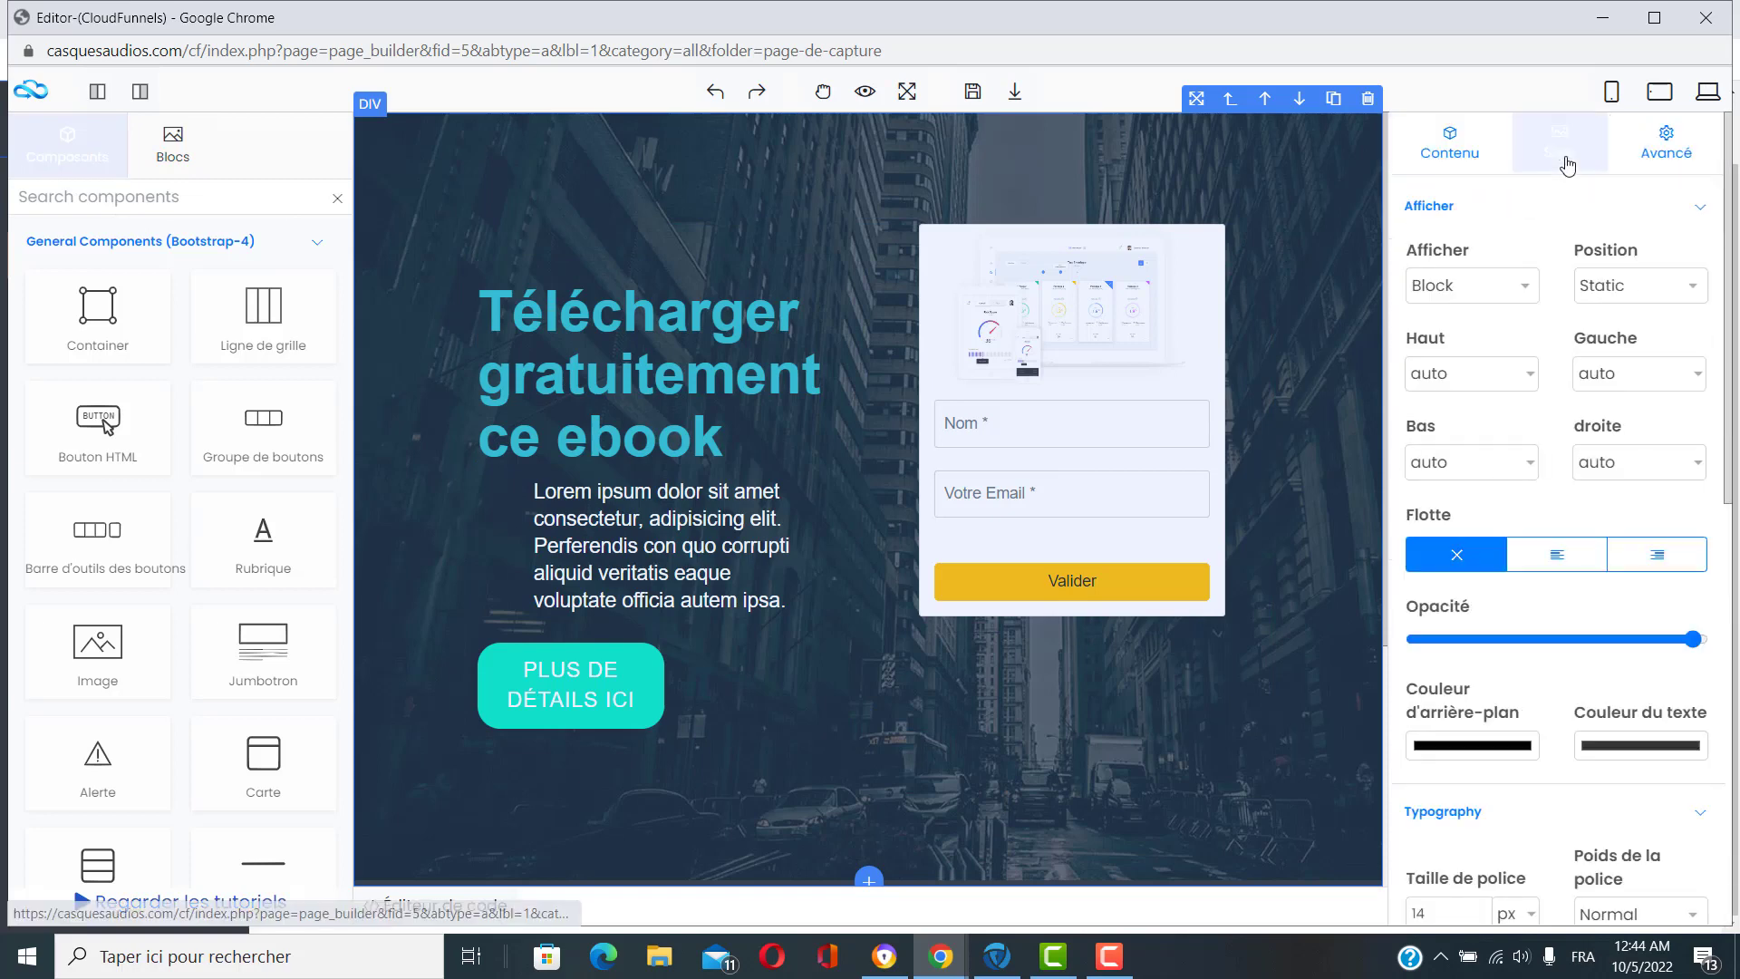
scroll(1577, 544, down, 8)
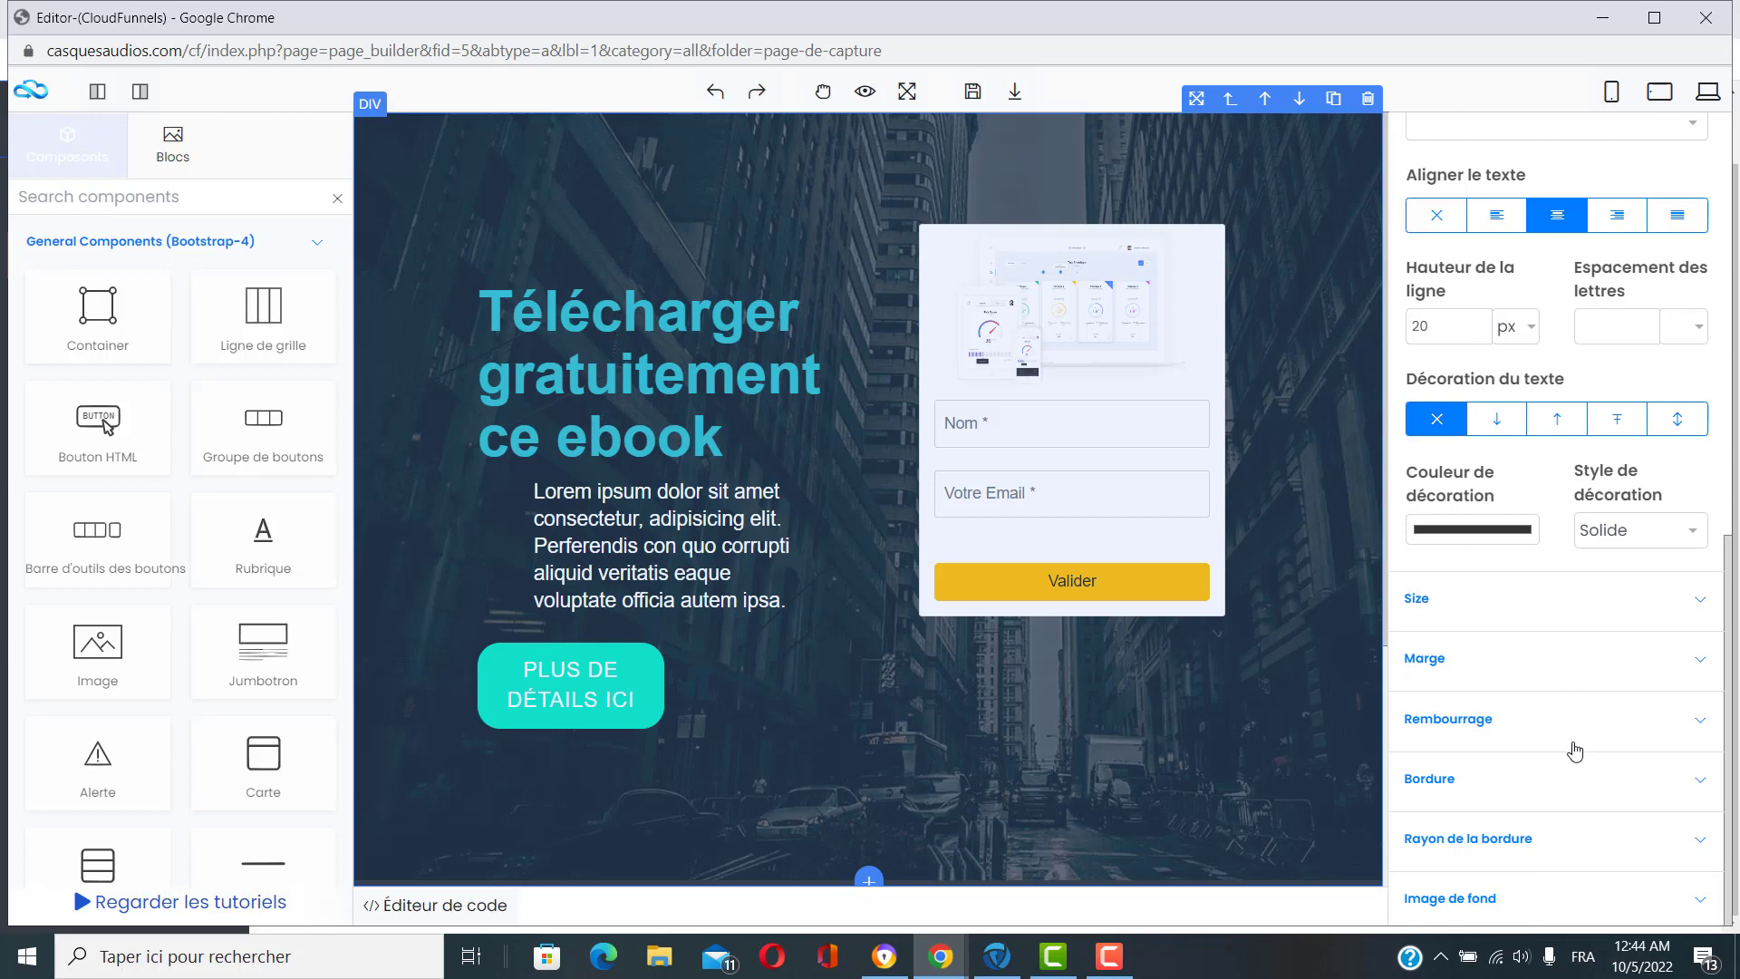
scroll(1574, 780, up, 5)
scroll(1574, 834, down, 5)
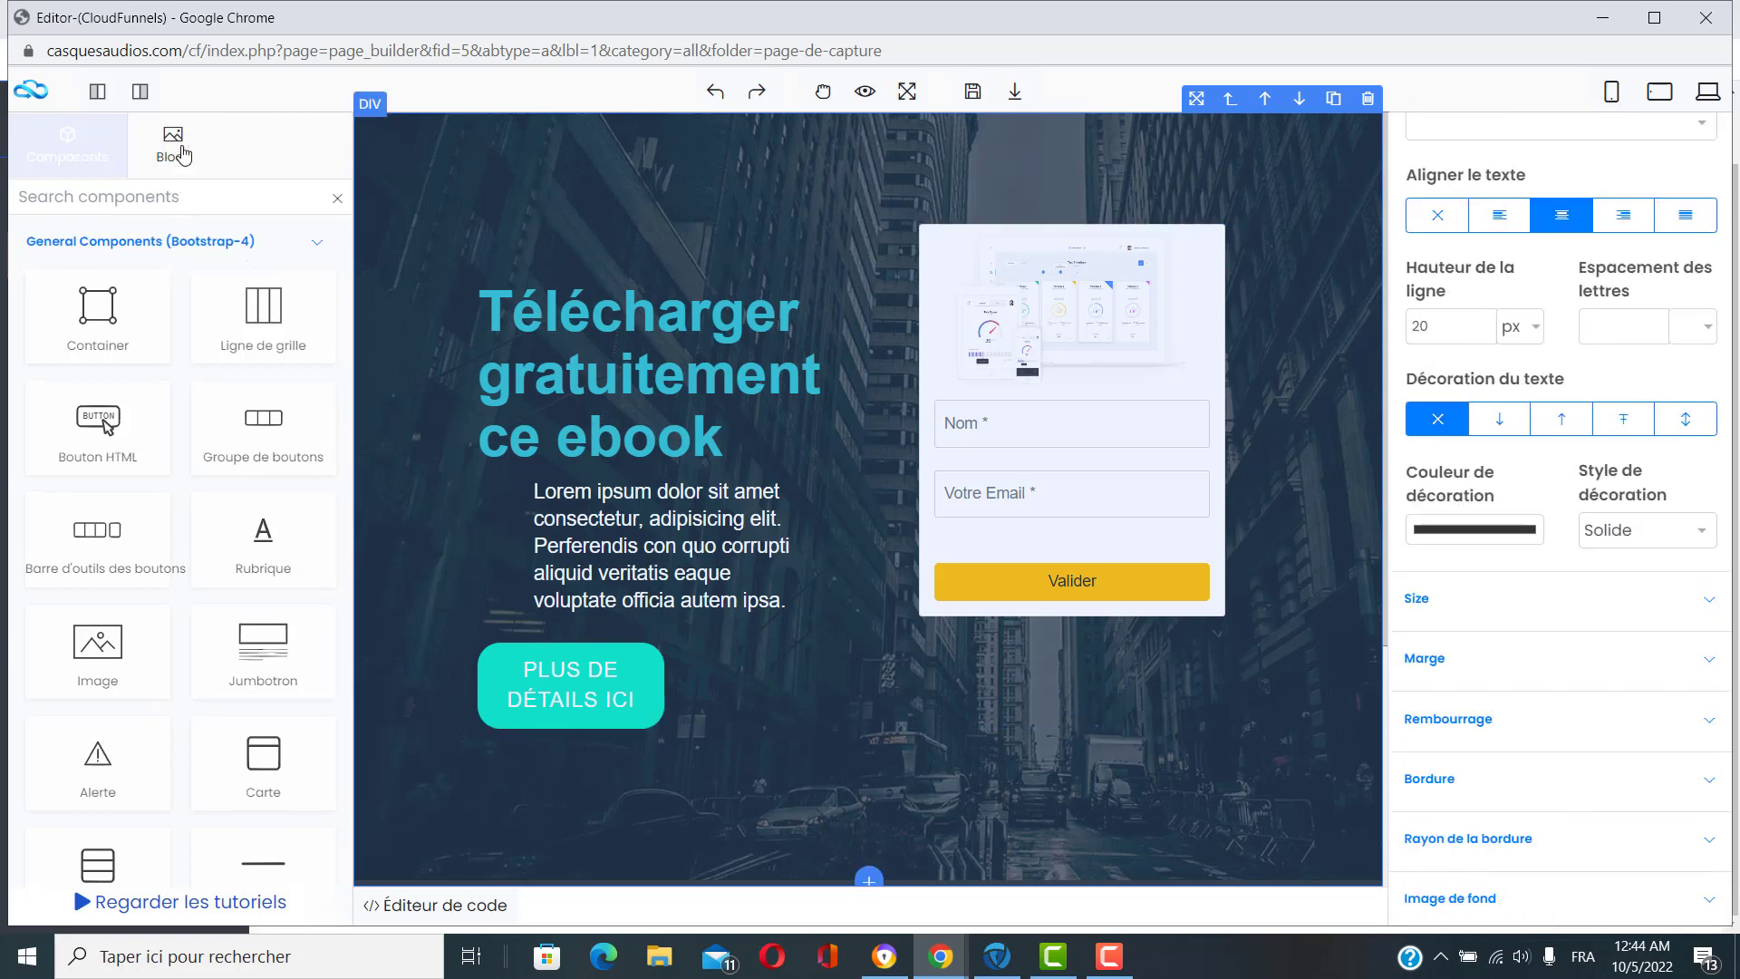
Toggle the settings sidebar off and back on, then scroll down to the dark footer.
click(154, 105)
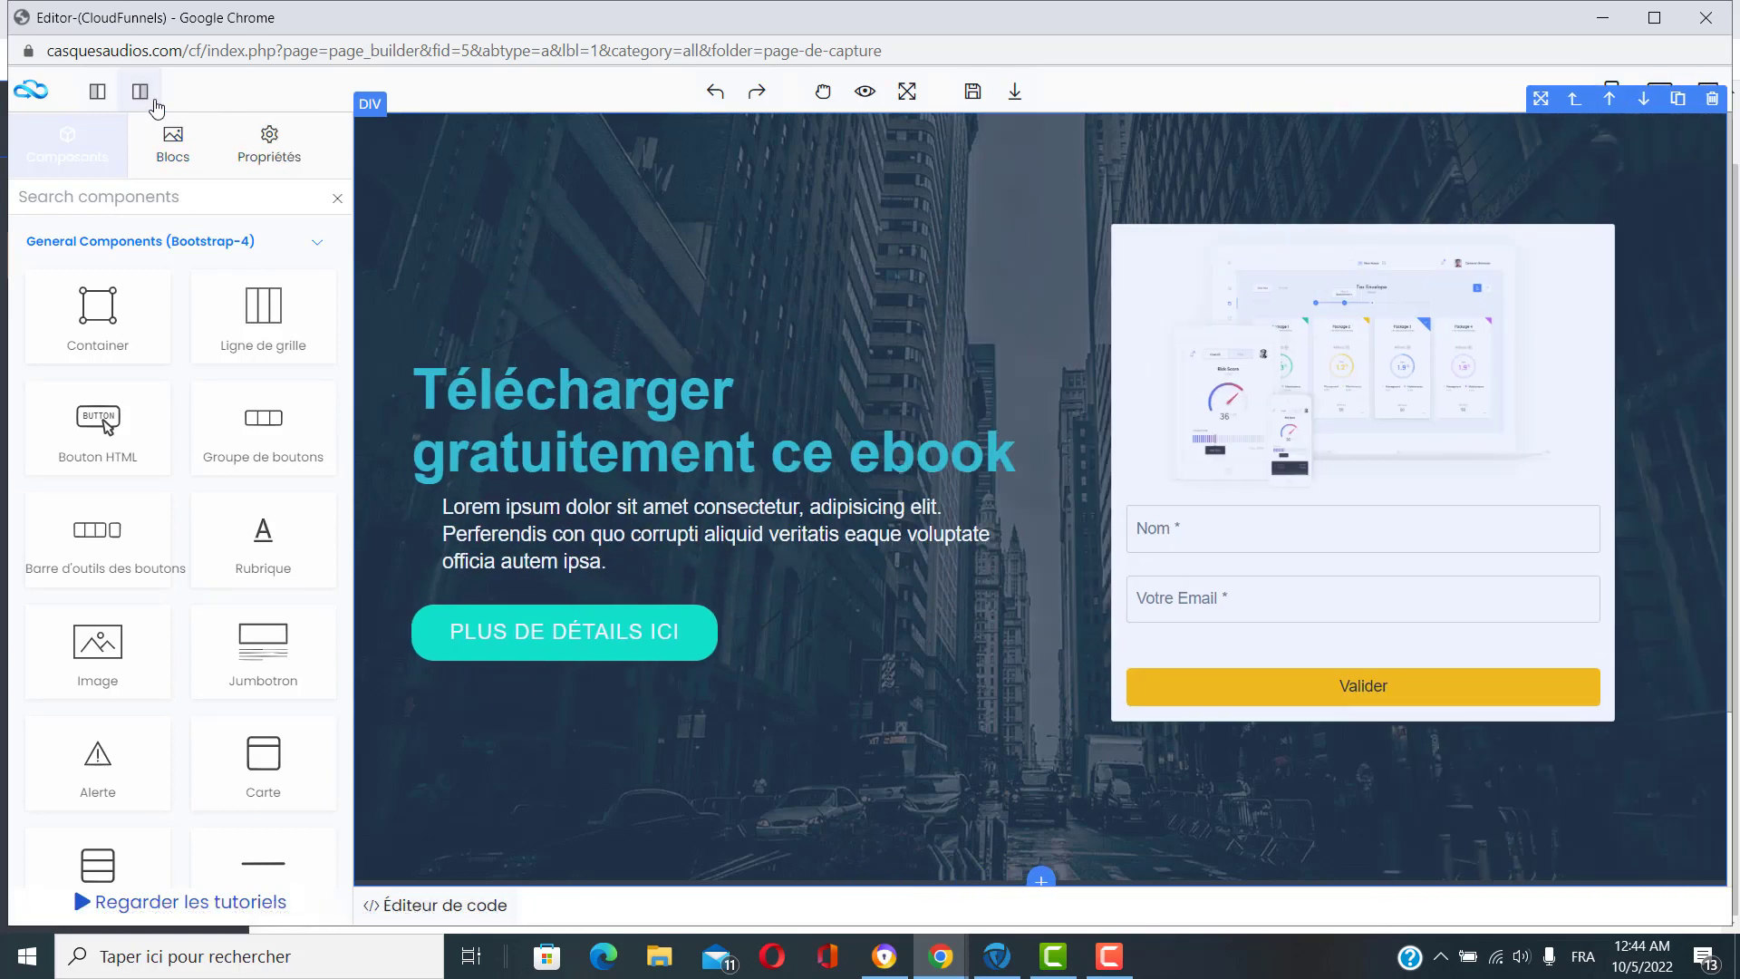
click(153, 103)
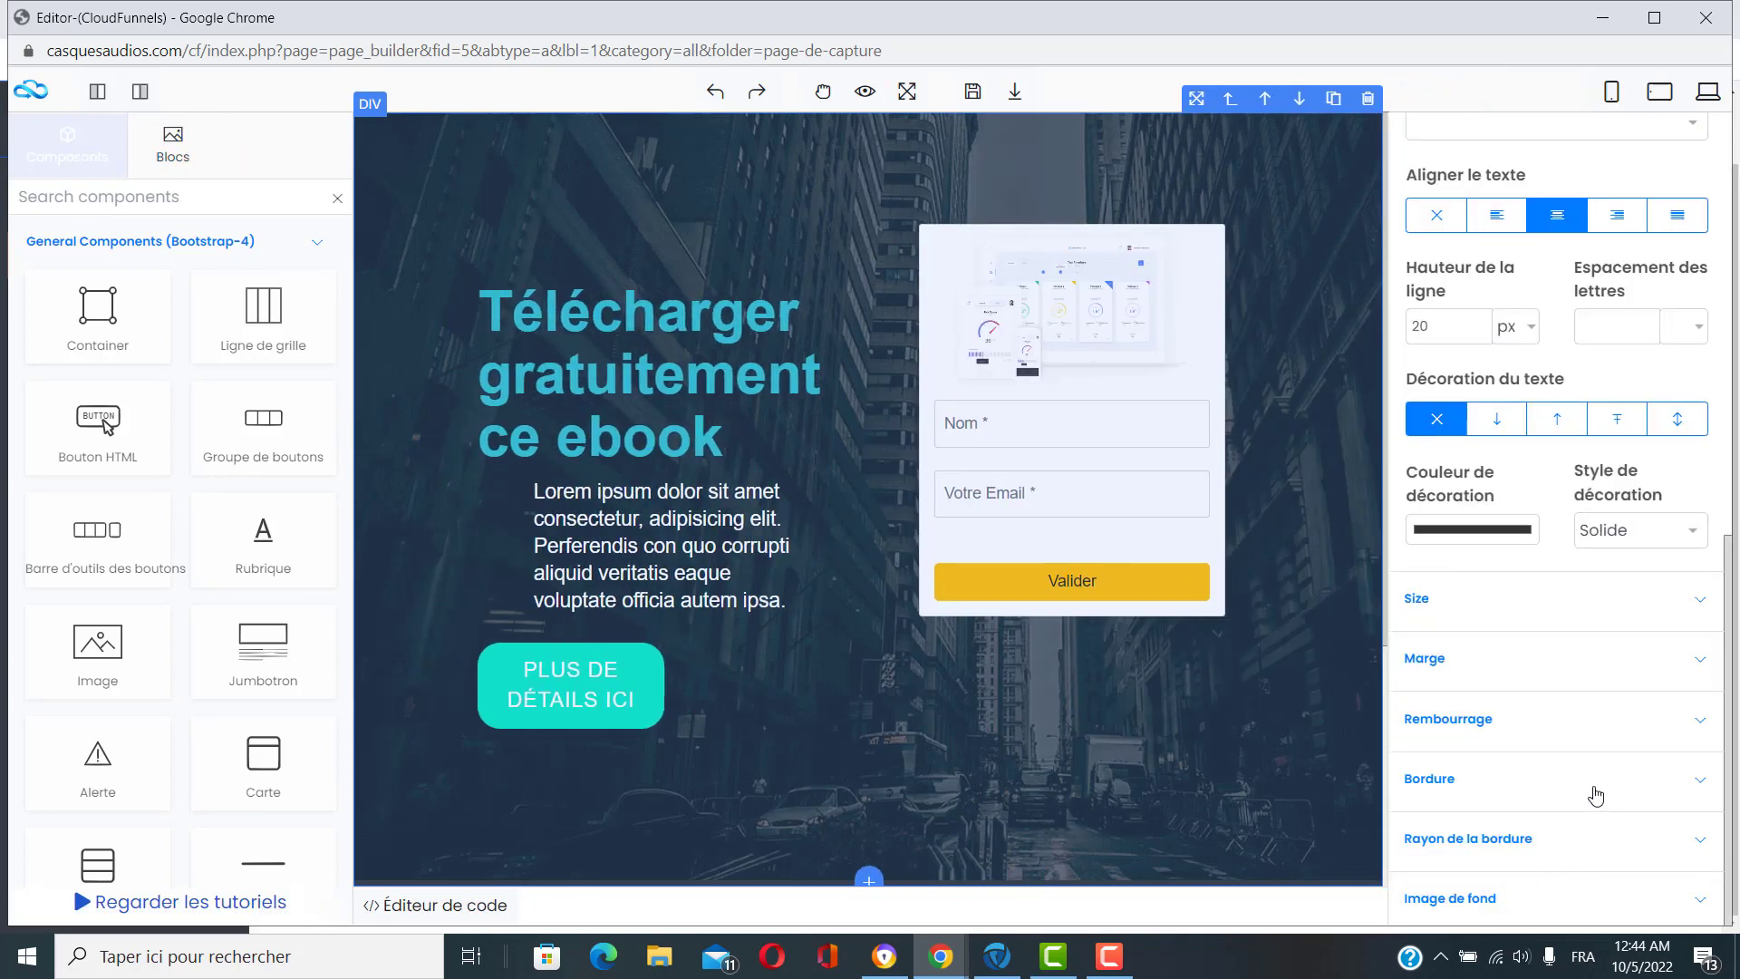
scroll(1596, 795, up, 5)
scroll(1600, 793, down, 5)
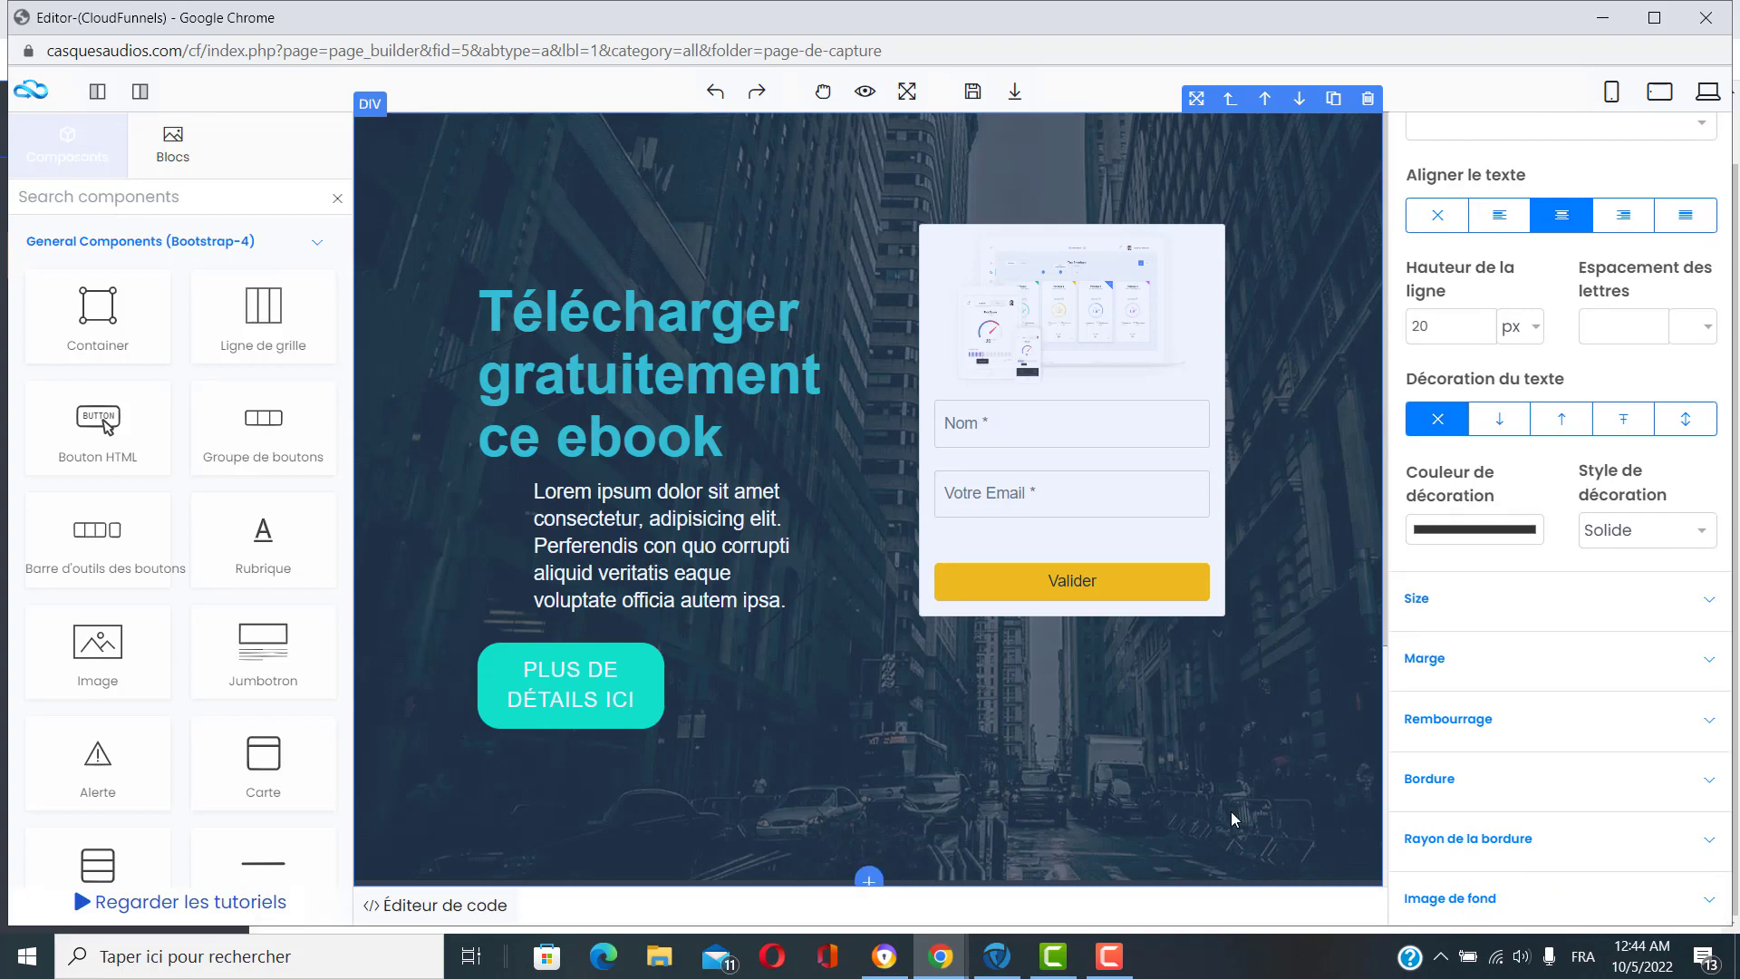
scroll(1235, 816, down, 4)
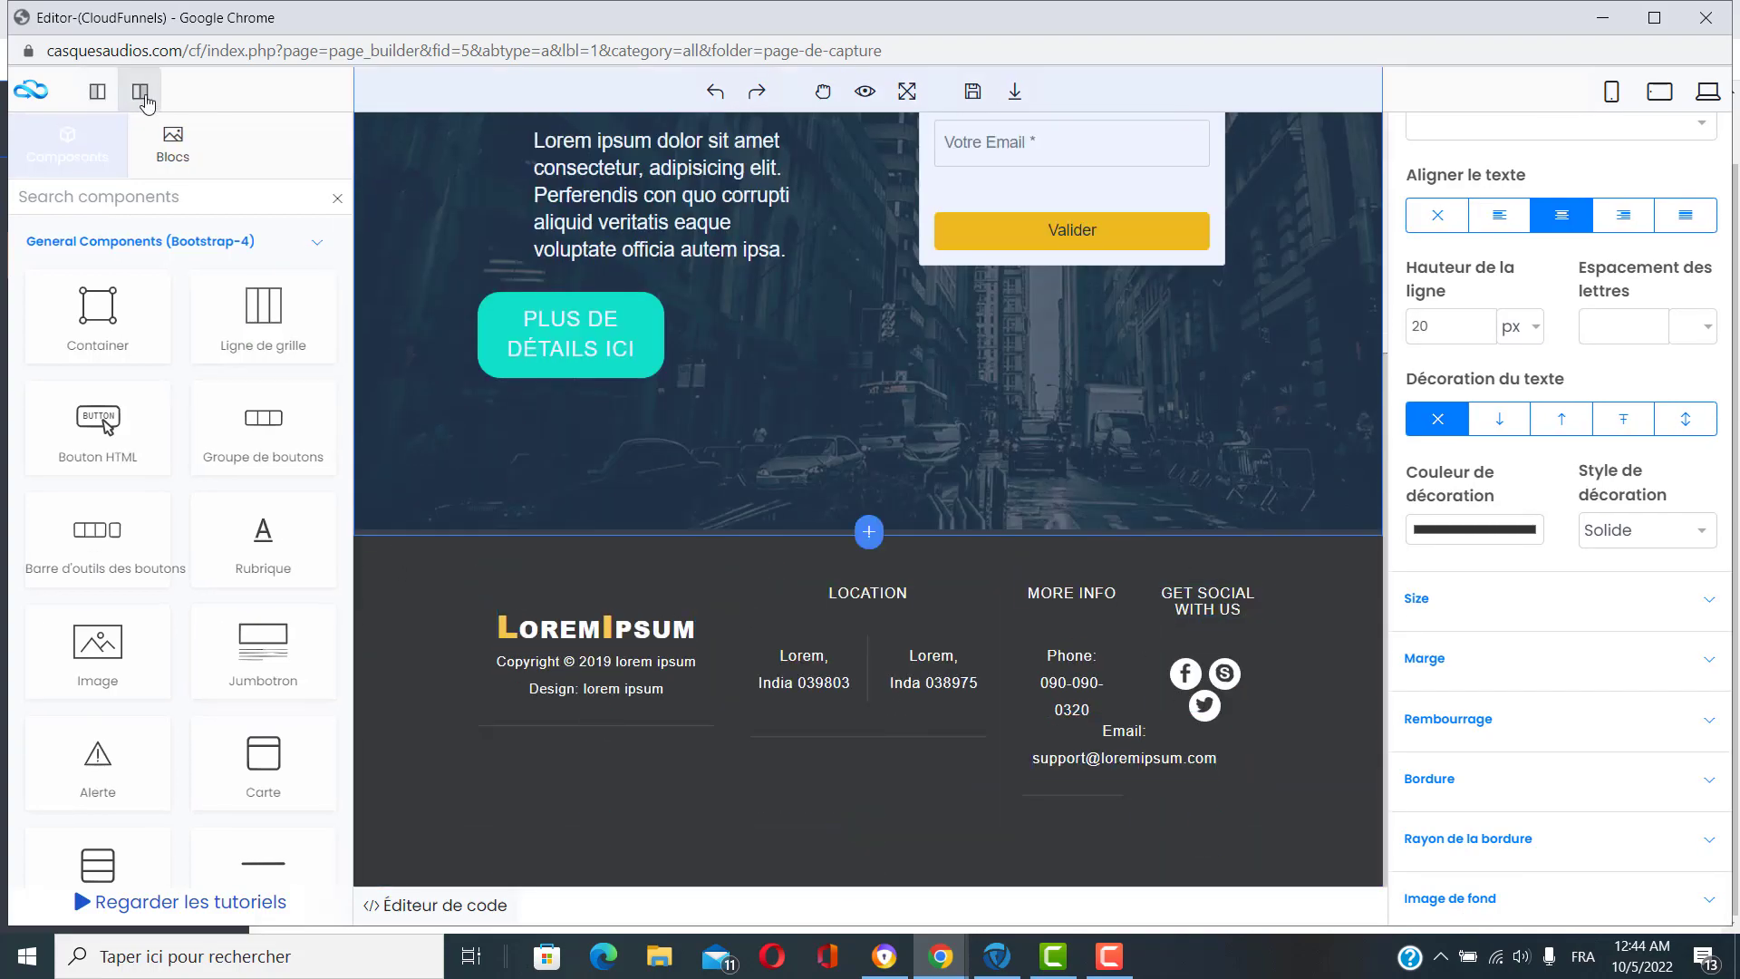
Close the settings sidebar, delete the dark Lorem Ipsum footer section, and save the capture page.
click(142, 94)
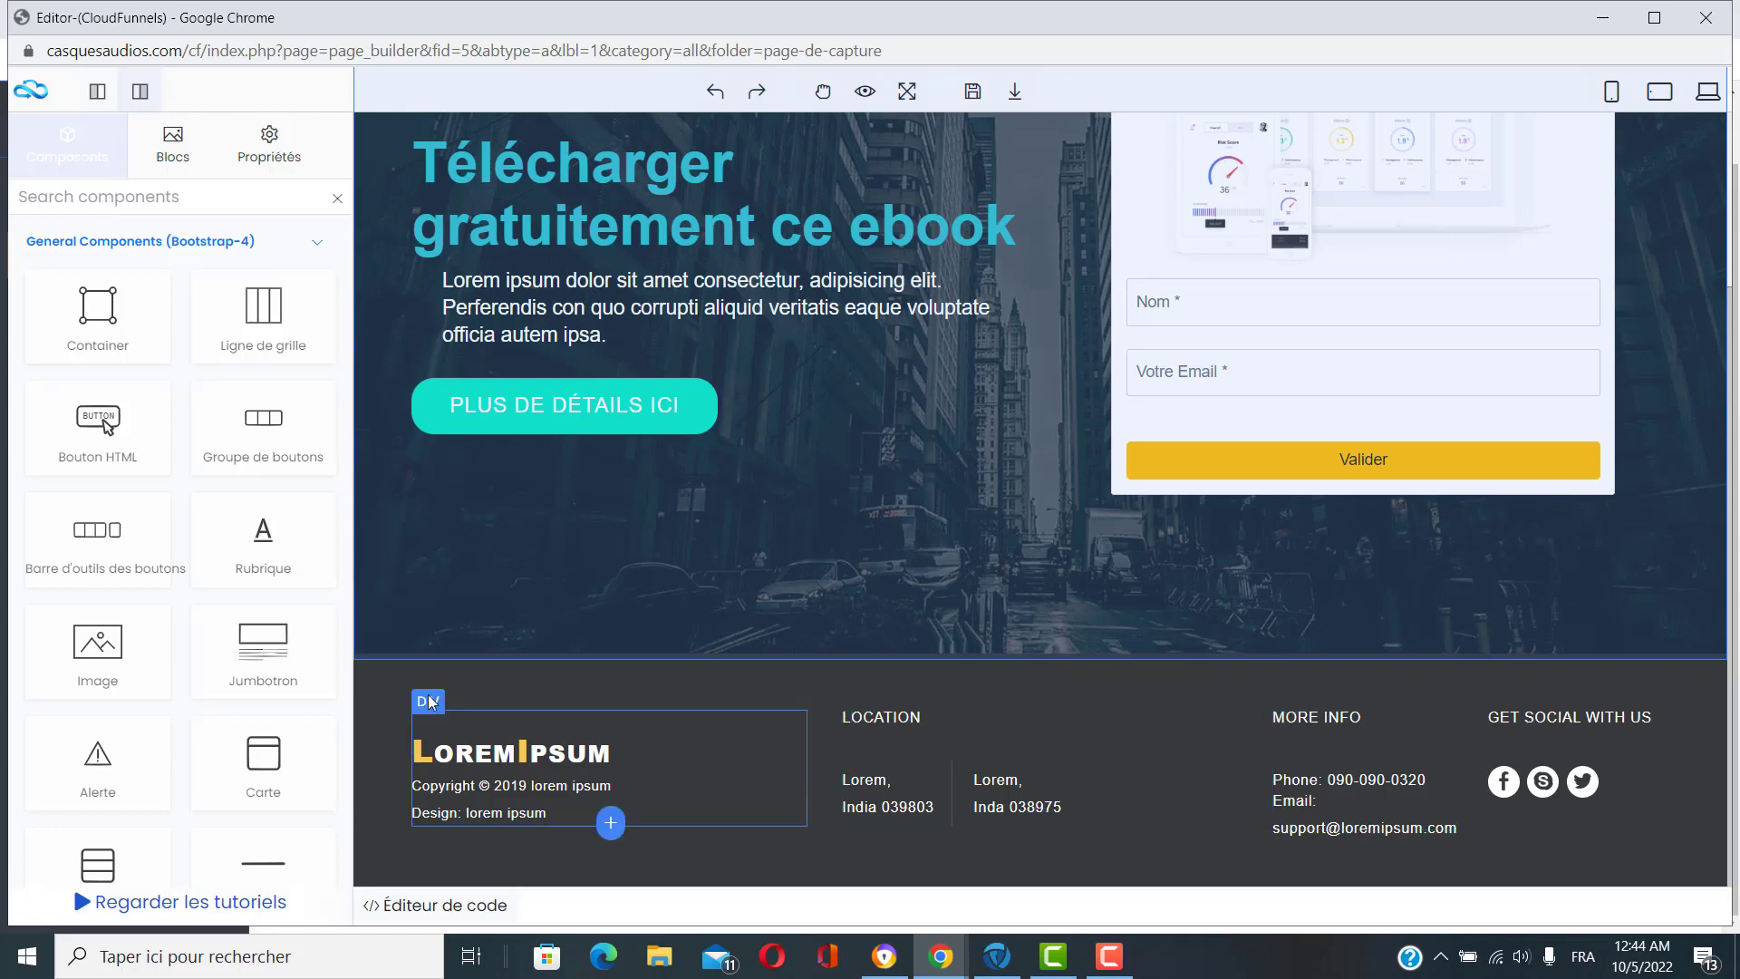
click(390, 668)
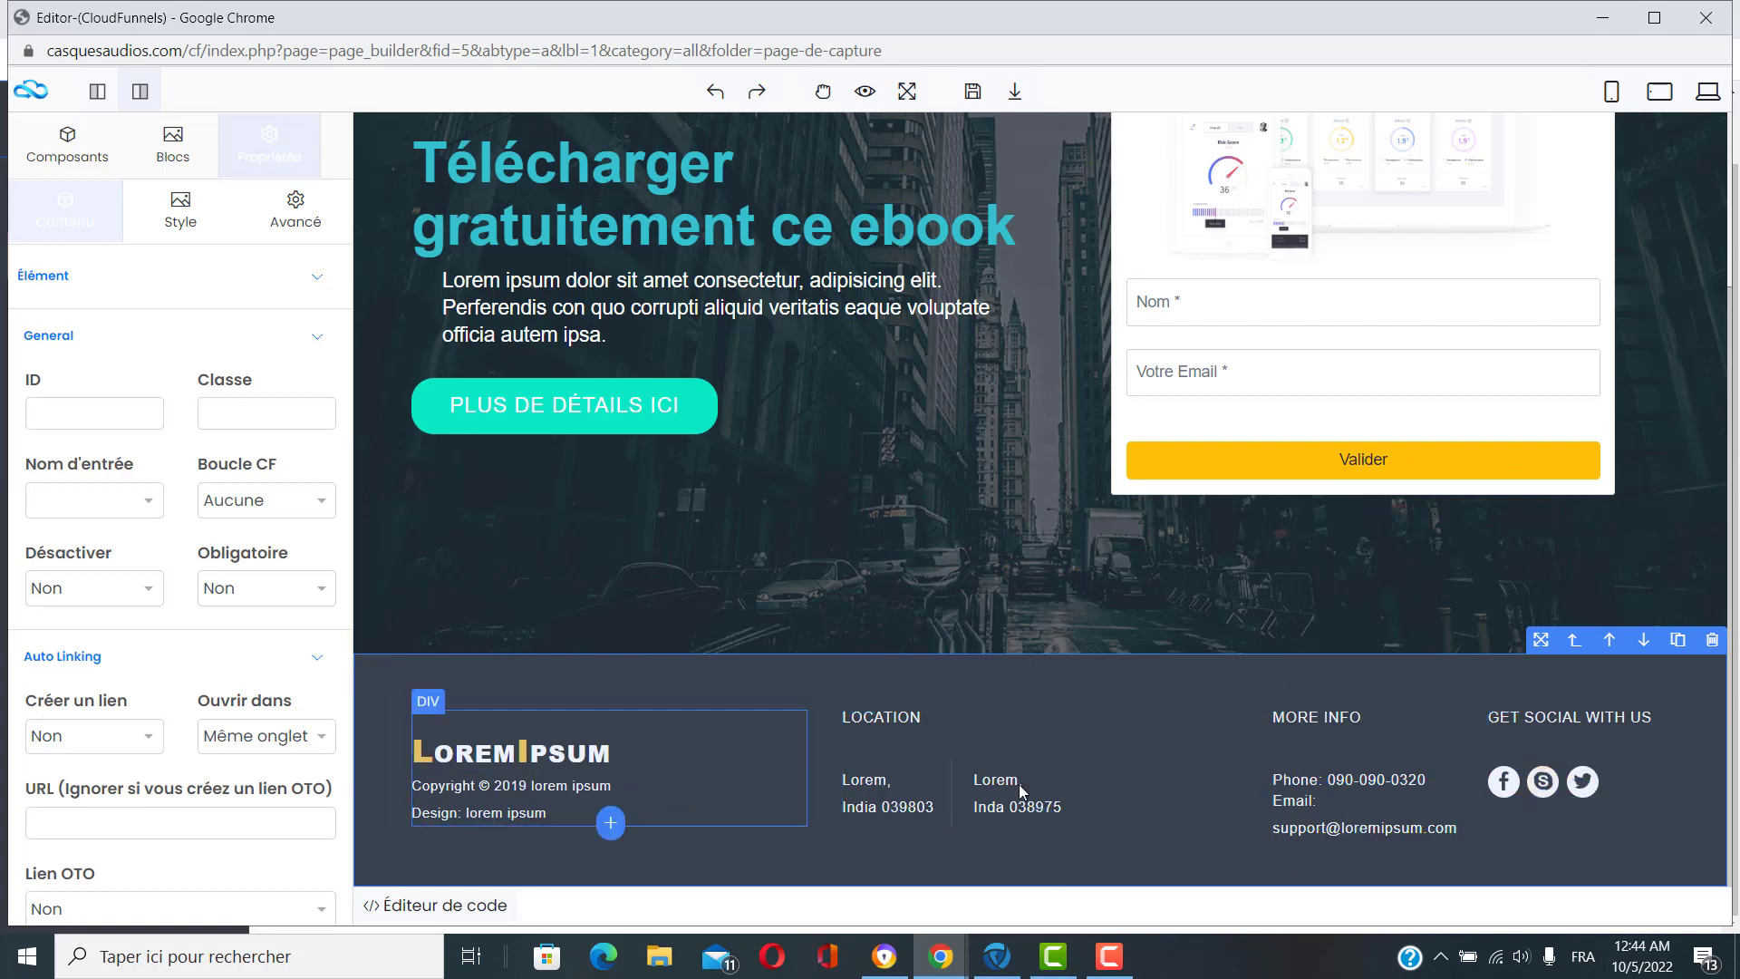
click(1712, 640)
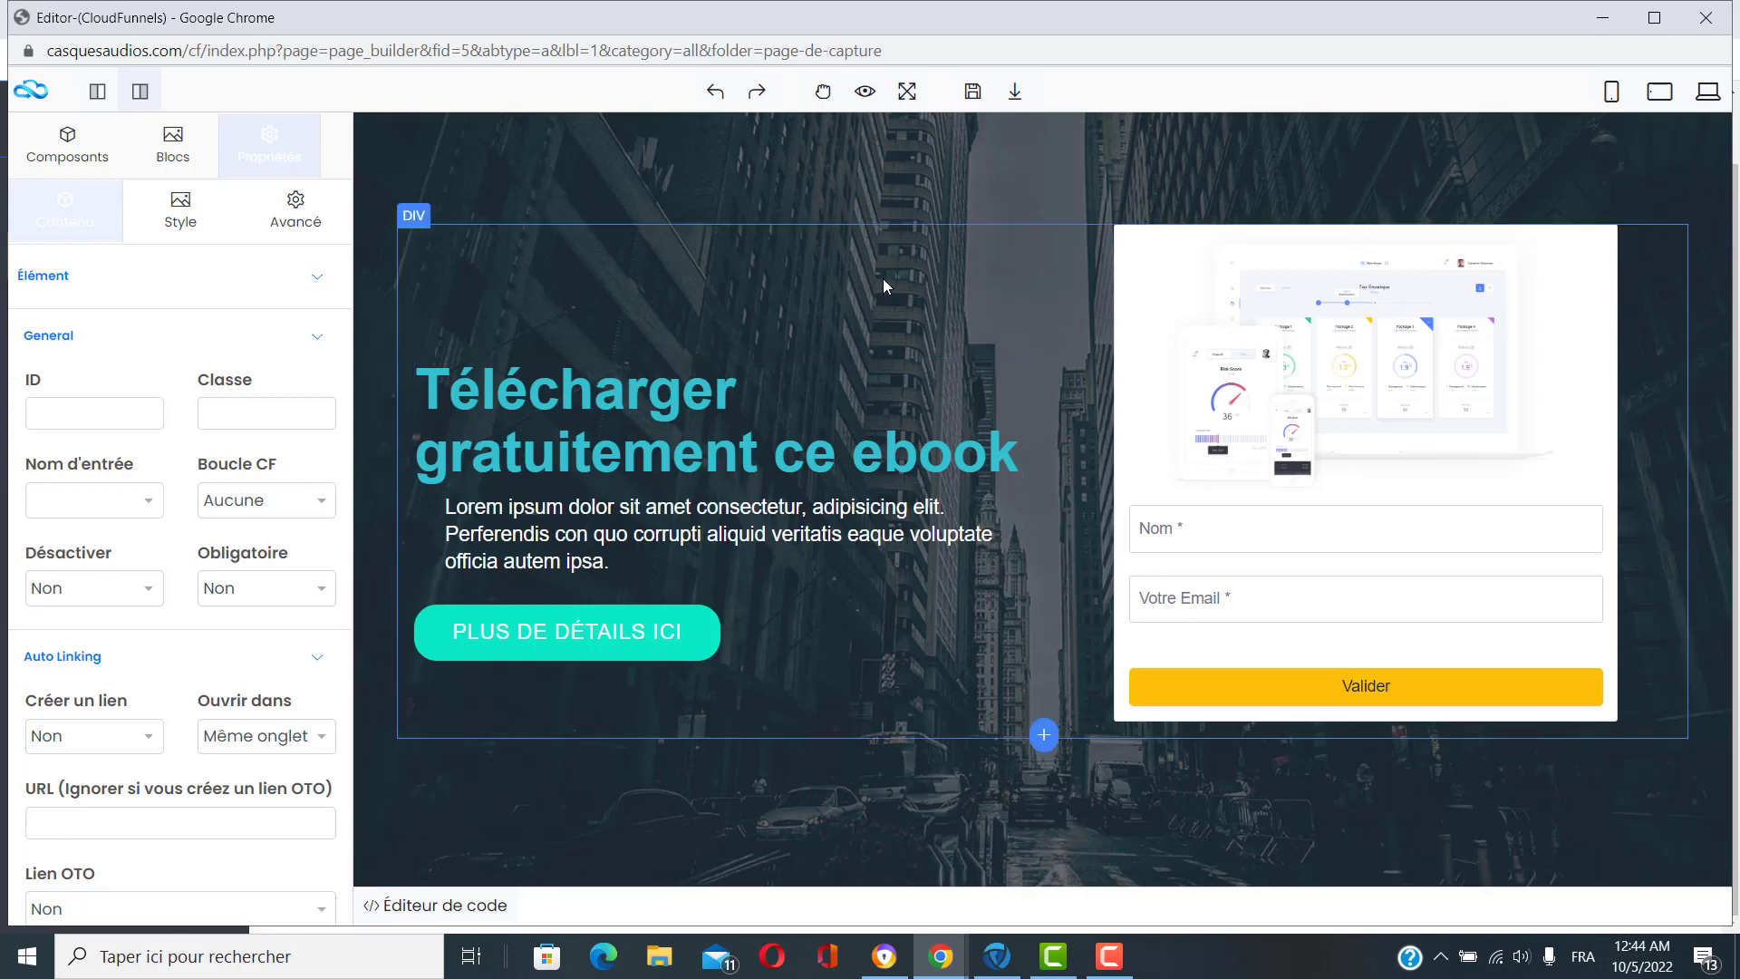
click(971, 95)
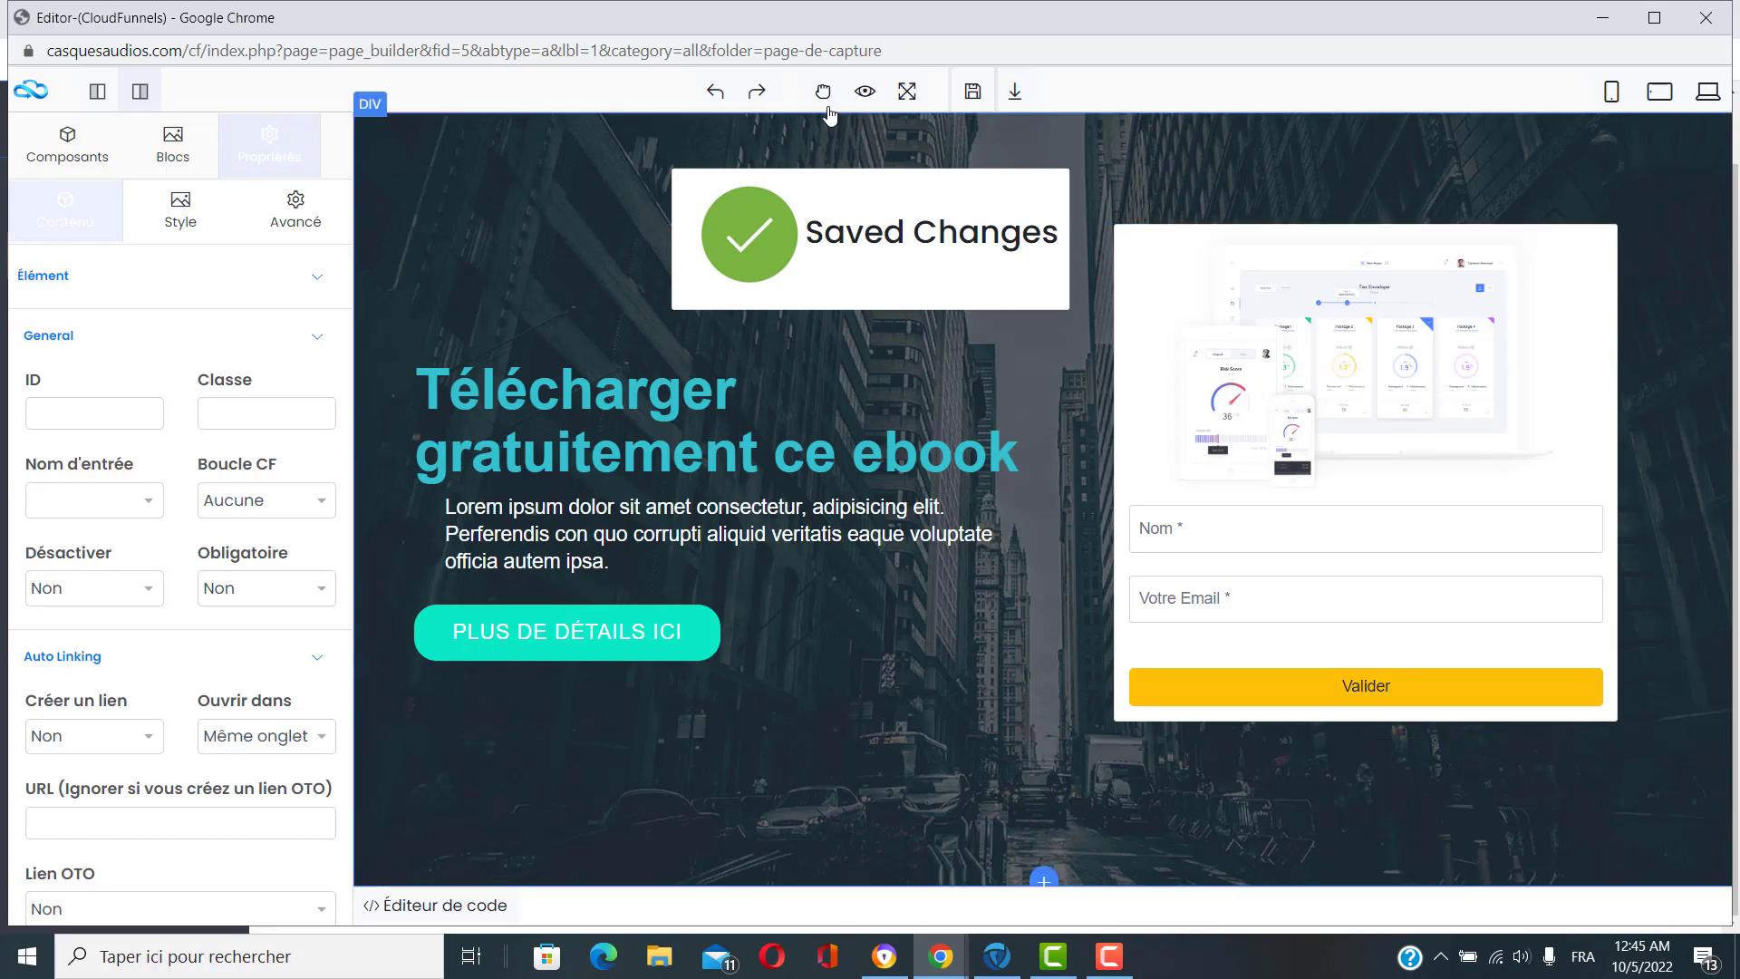
click(863, 93)
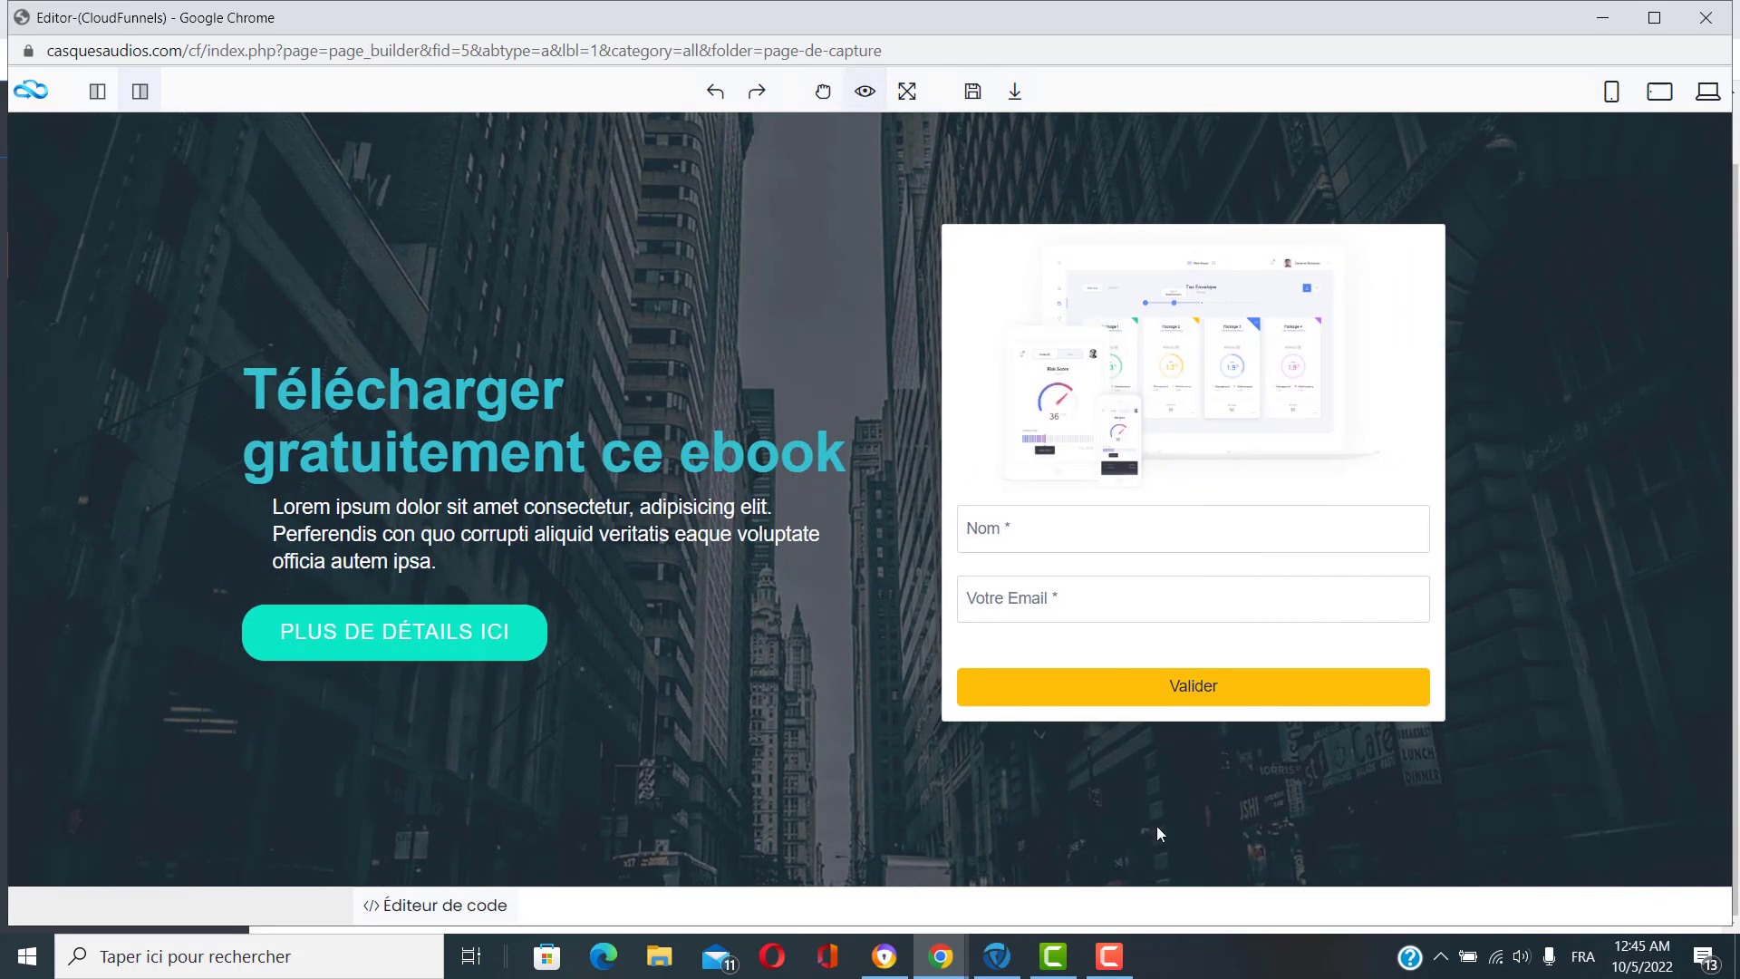
click(864, 91)
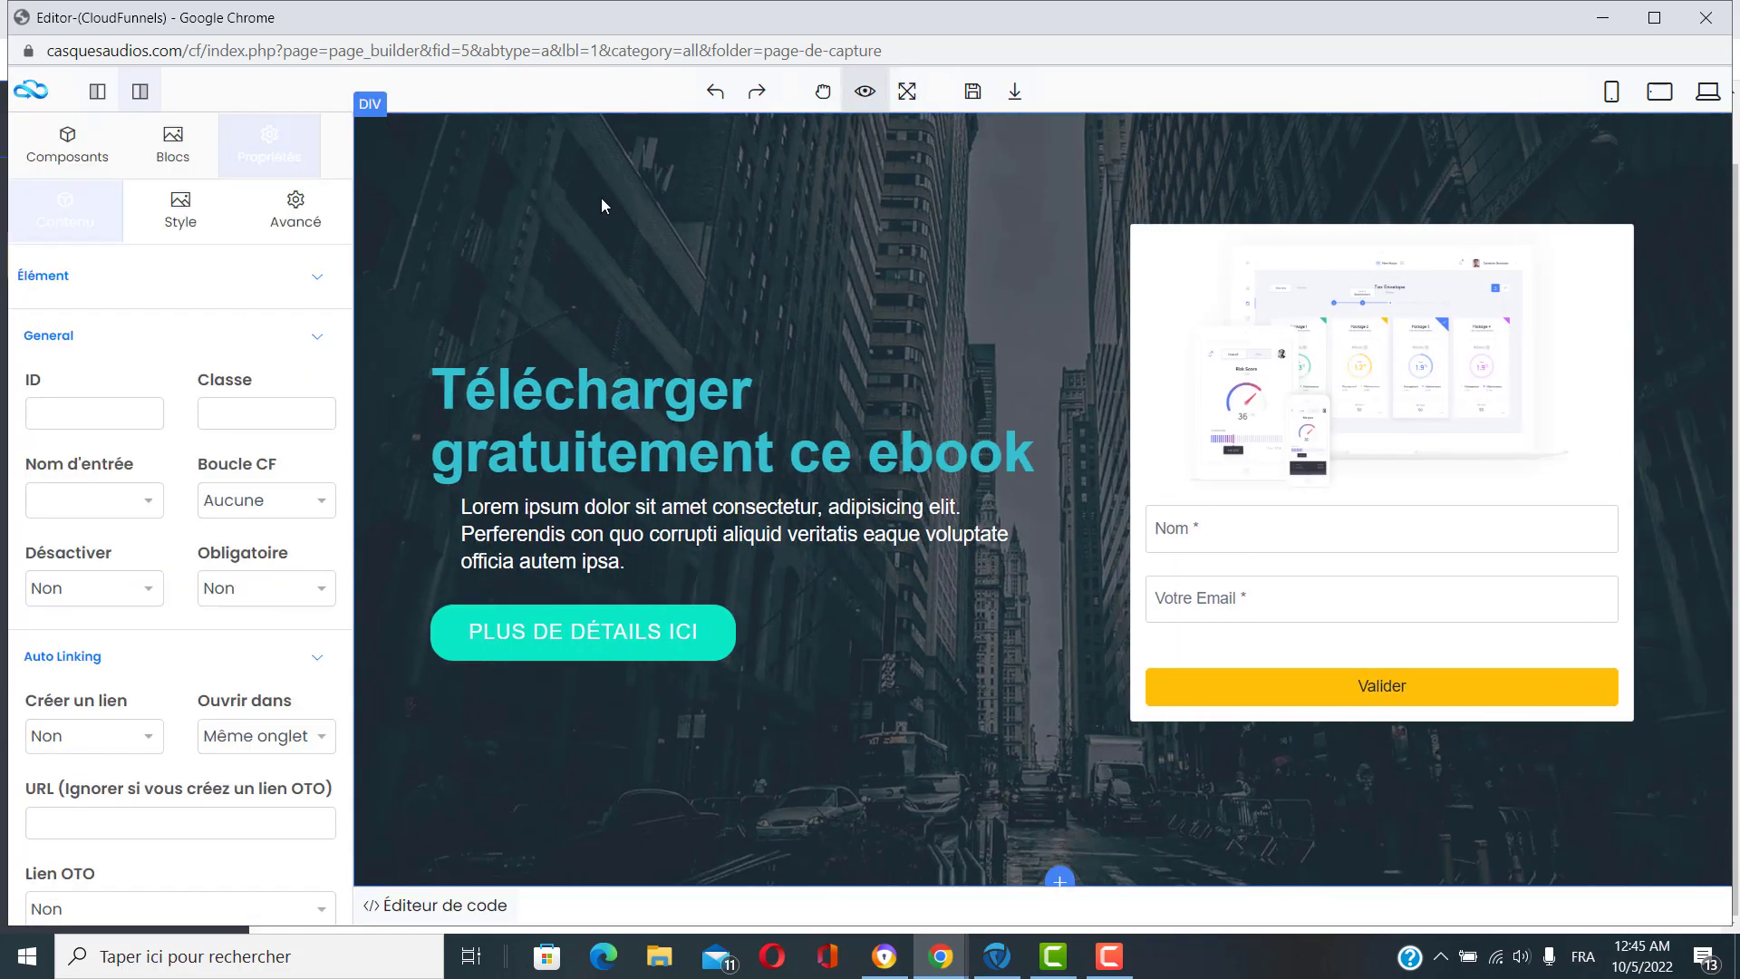
click(1705, 17)
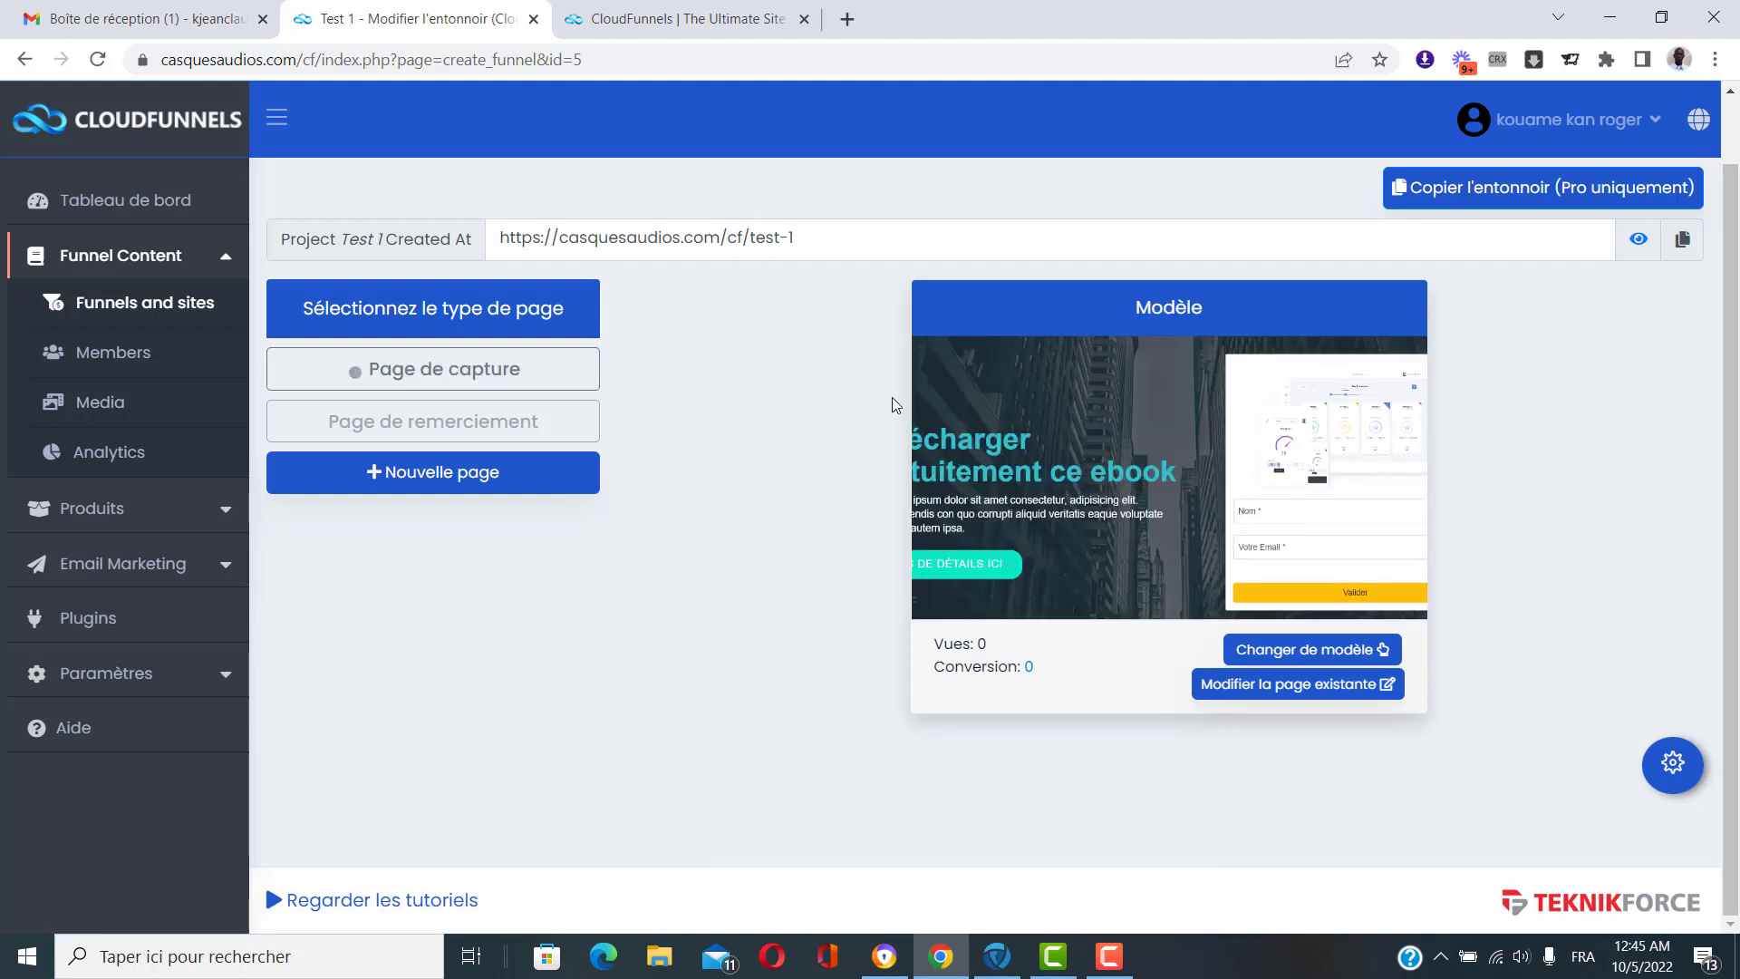
right_click(485, 376)
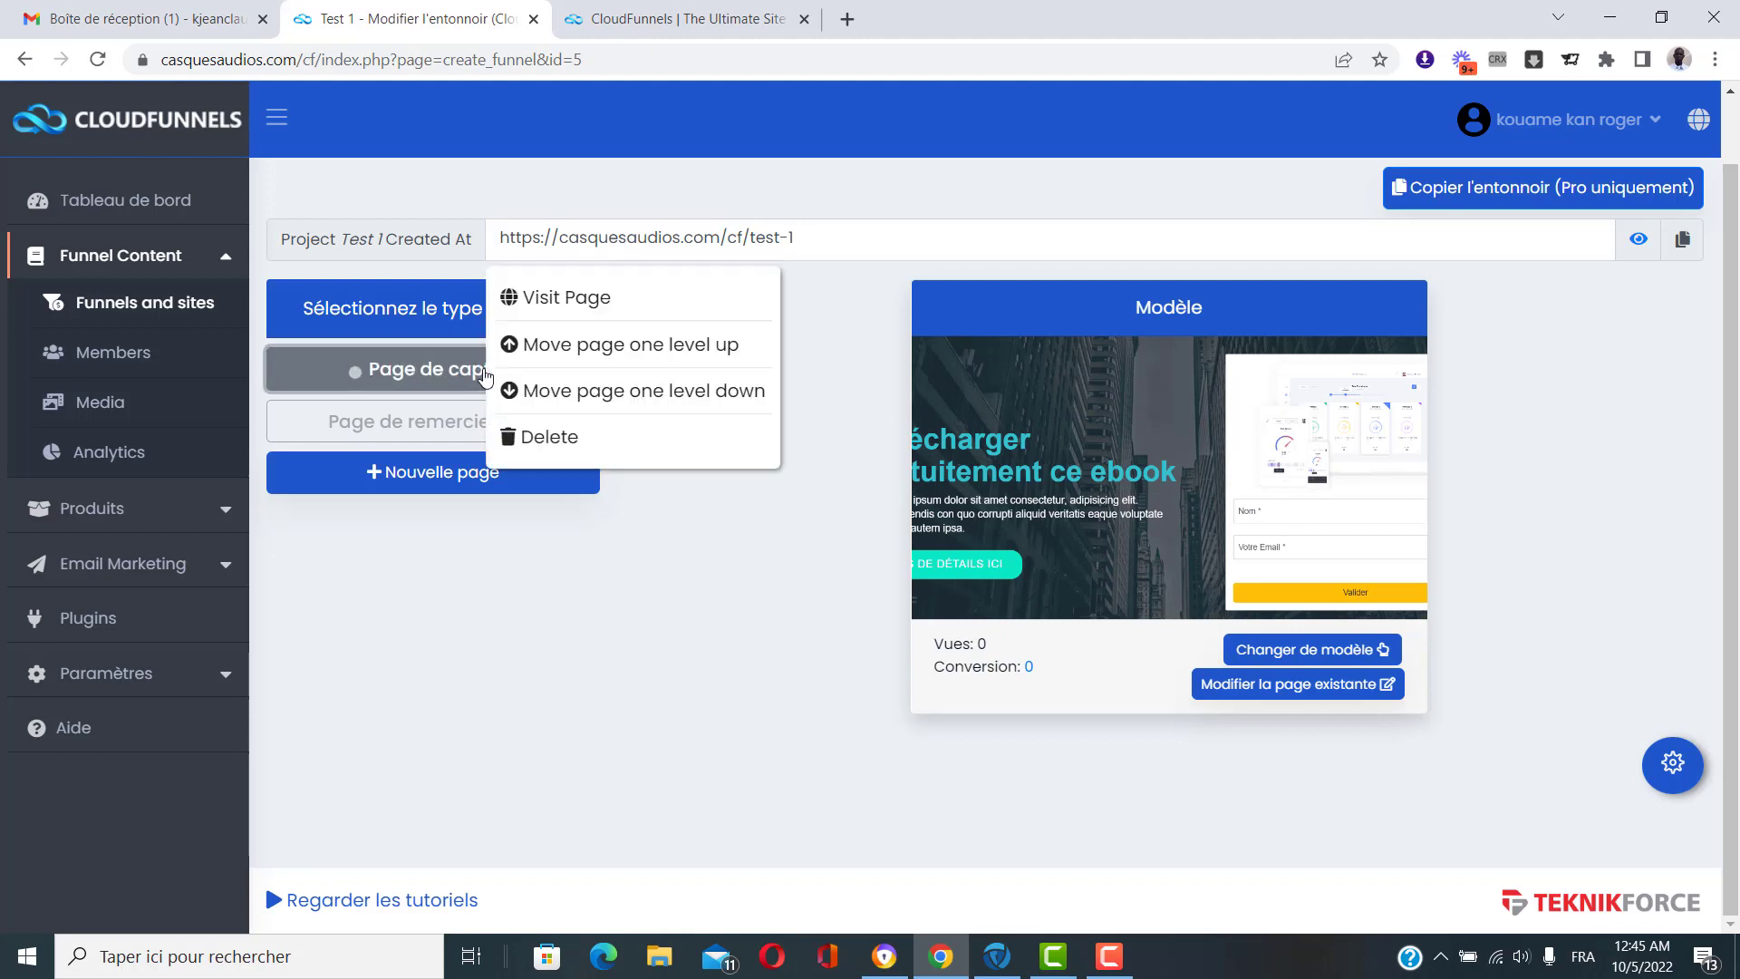
click(613, 311)
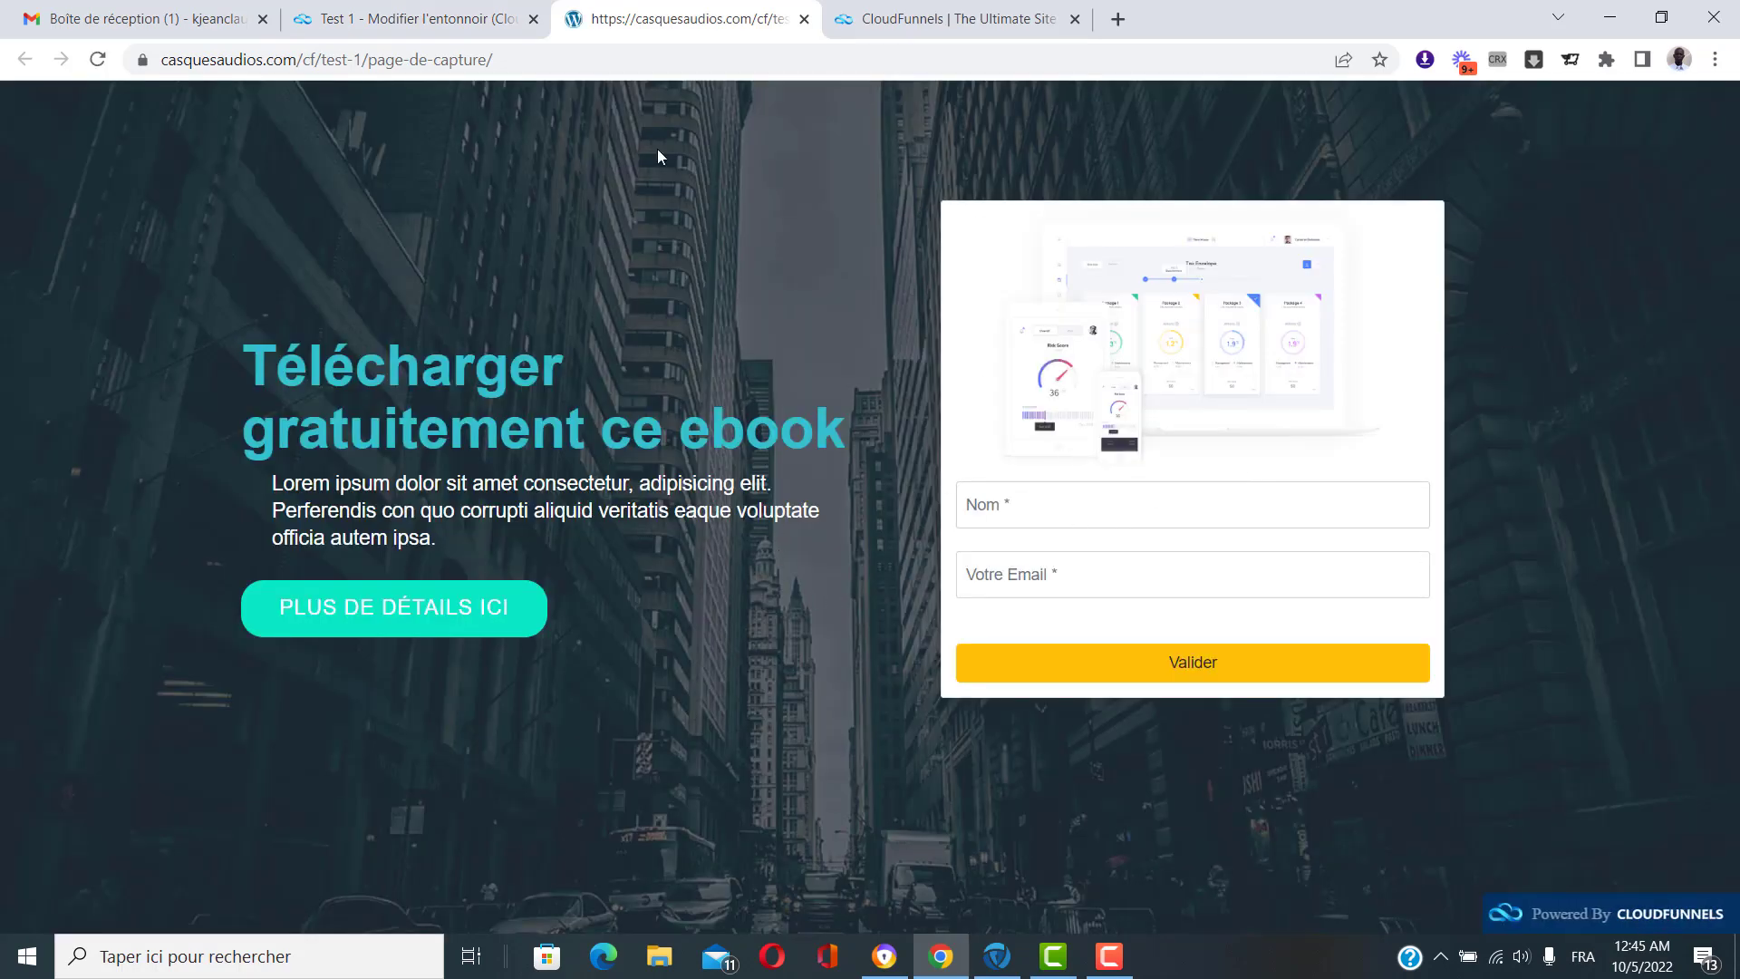
key(ctrl+w)
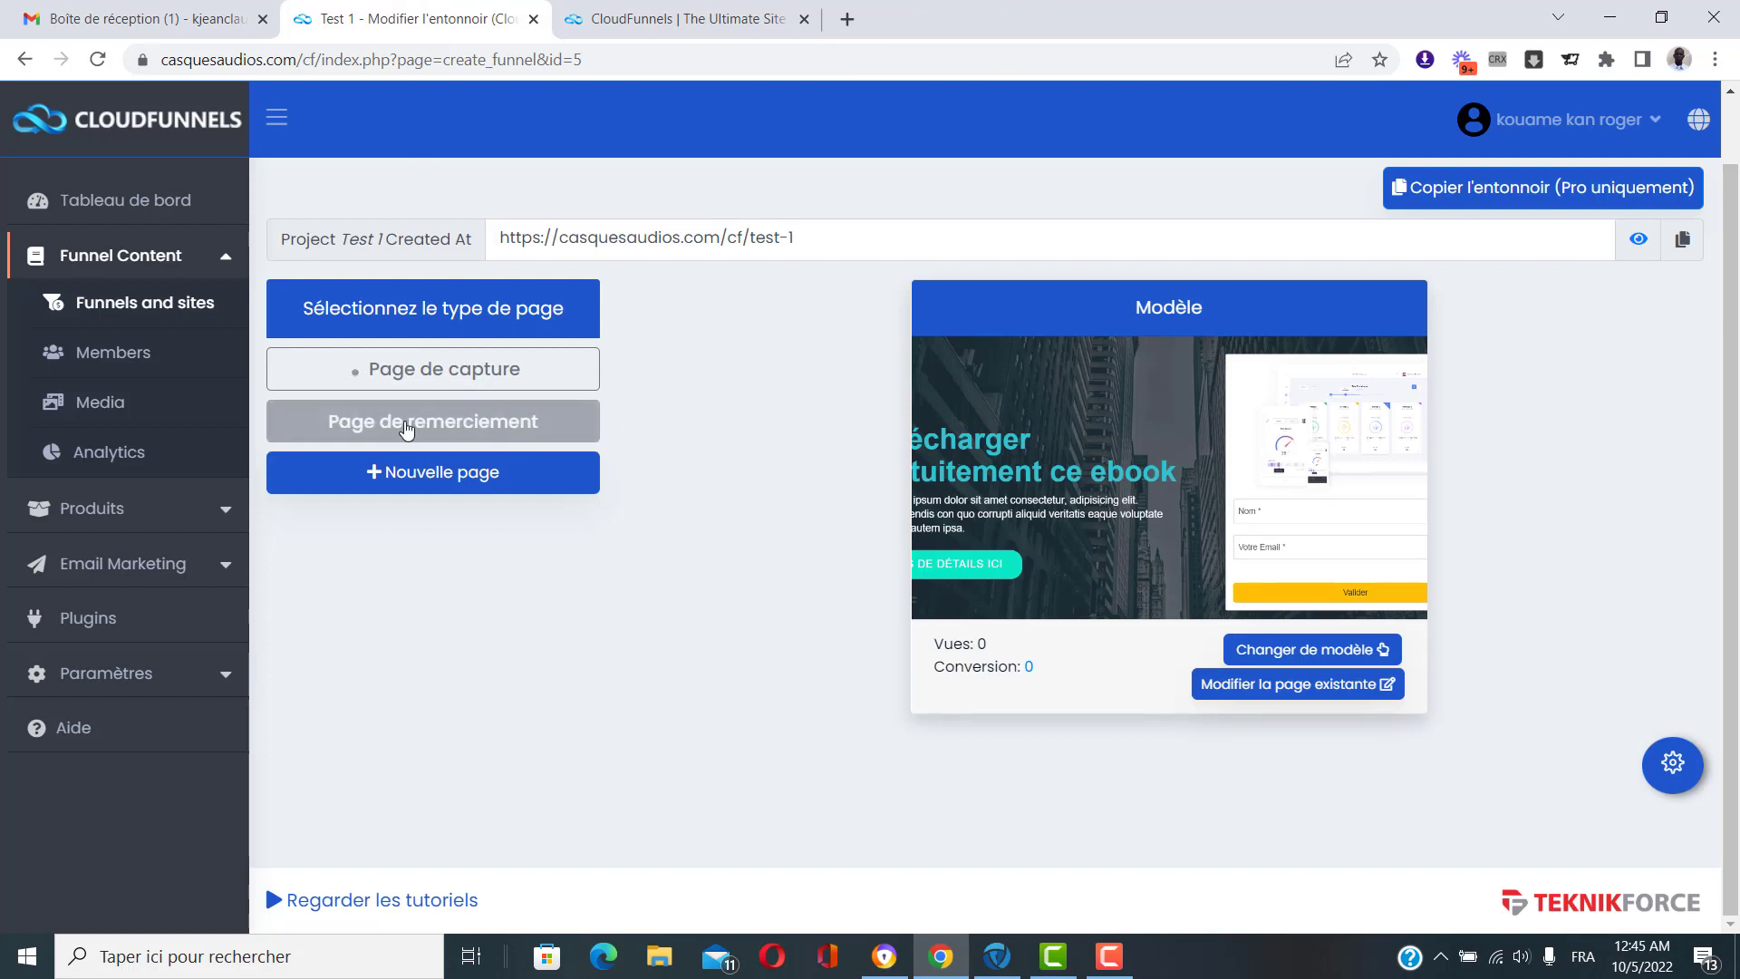
For the thank-you page, search templates for 'thanks', preview Confirmation Form-2, and apply Yellow Theme (Confirmation).
click(443, 425)
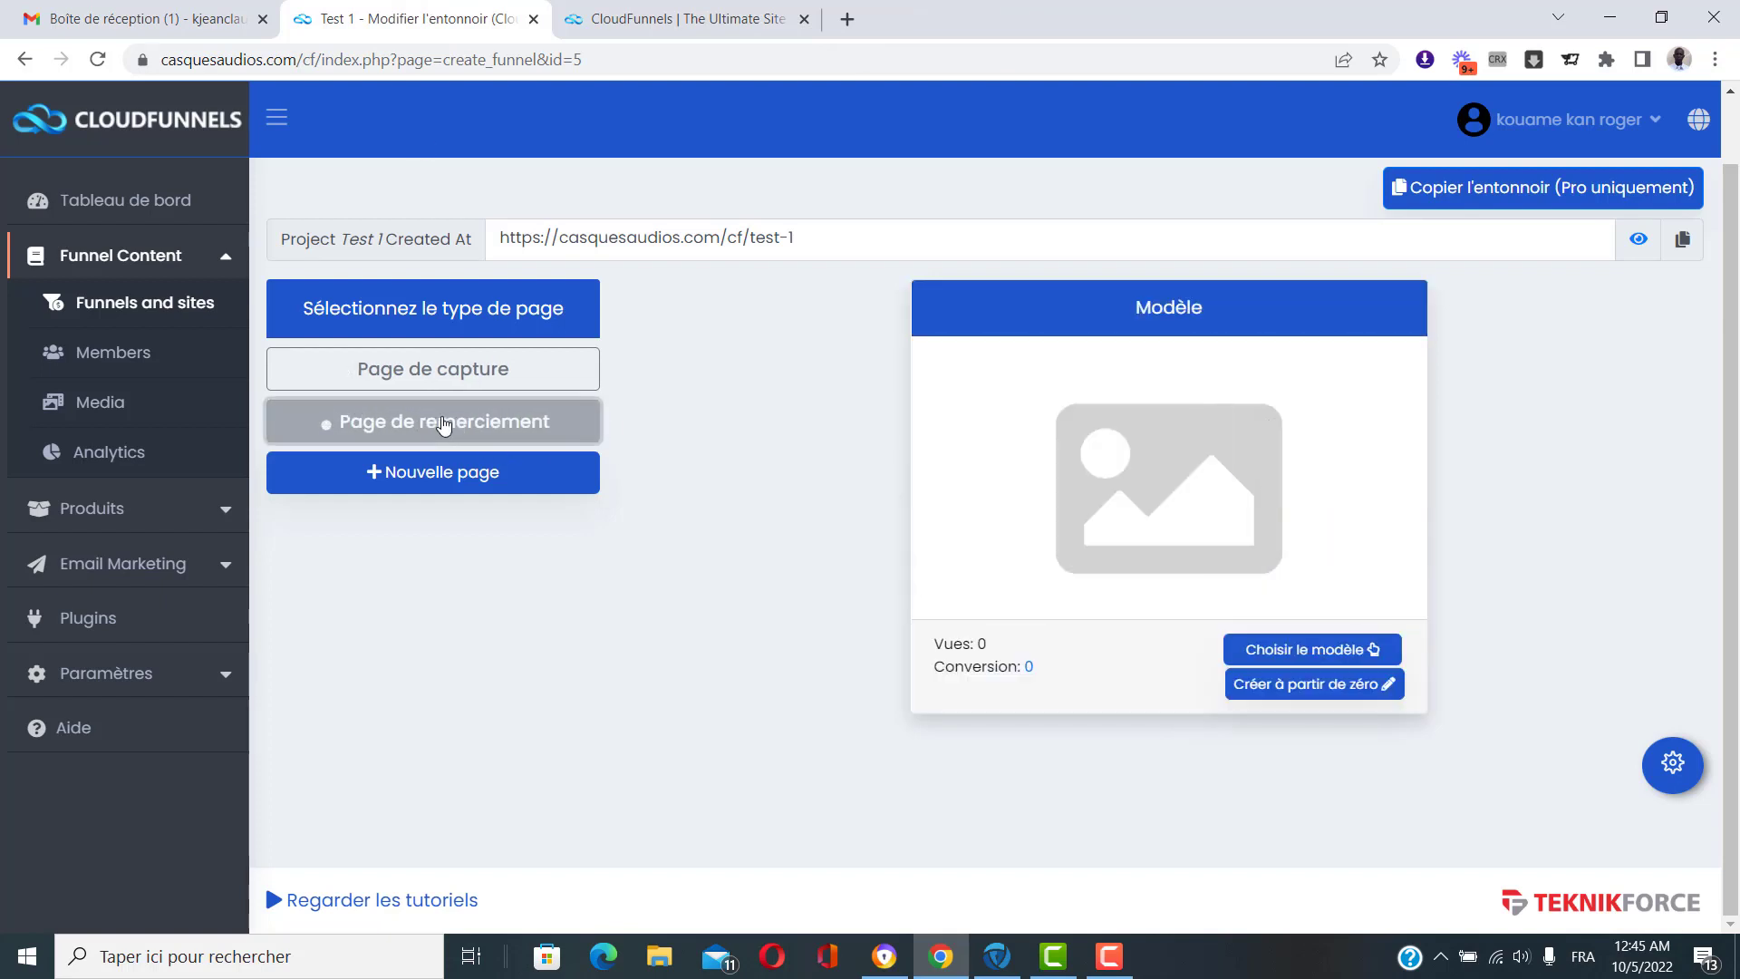
click(1287, 648)
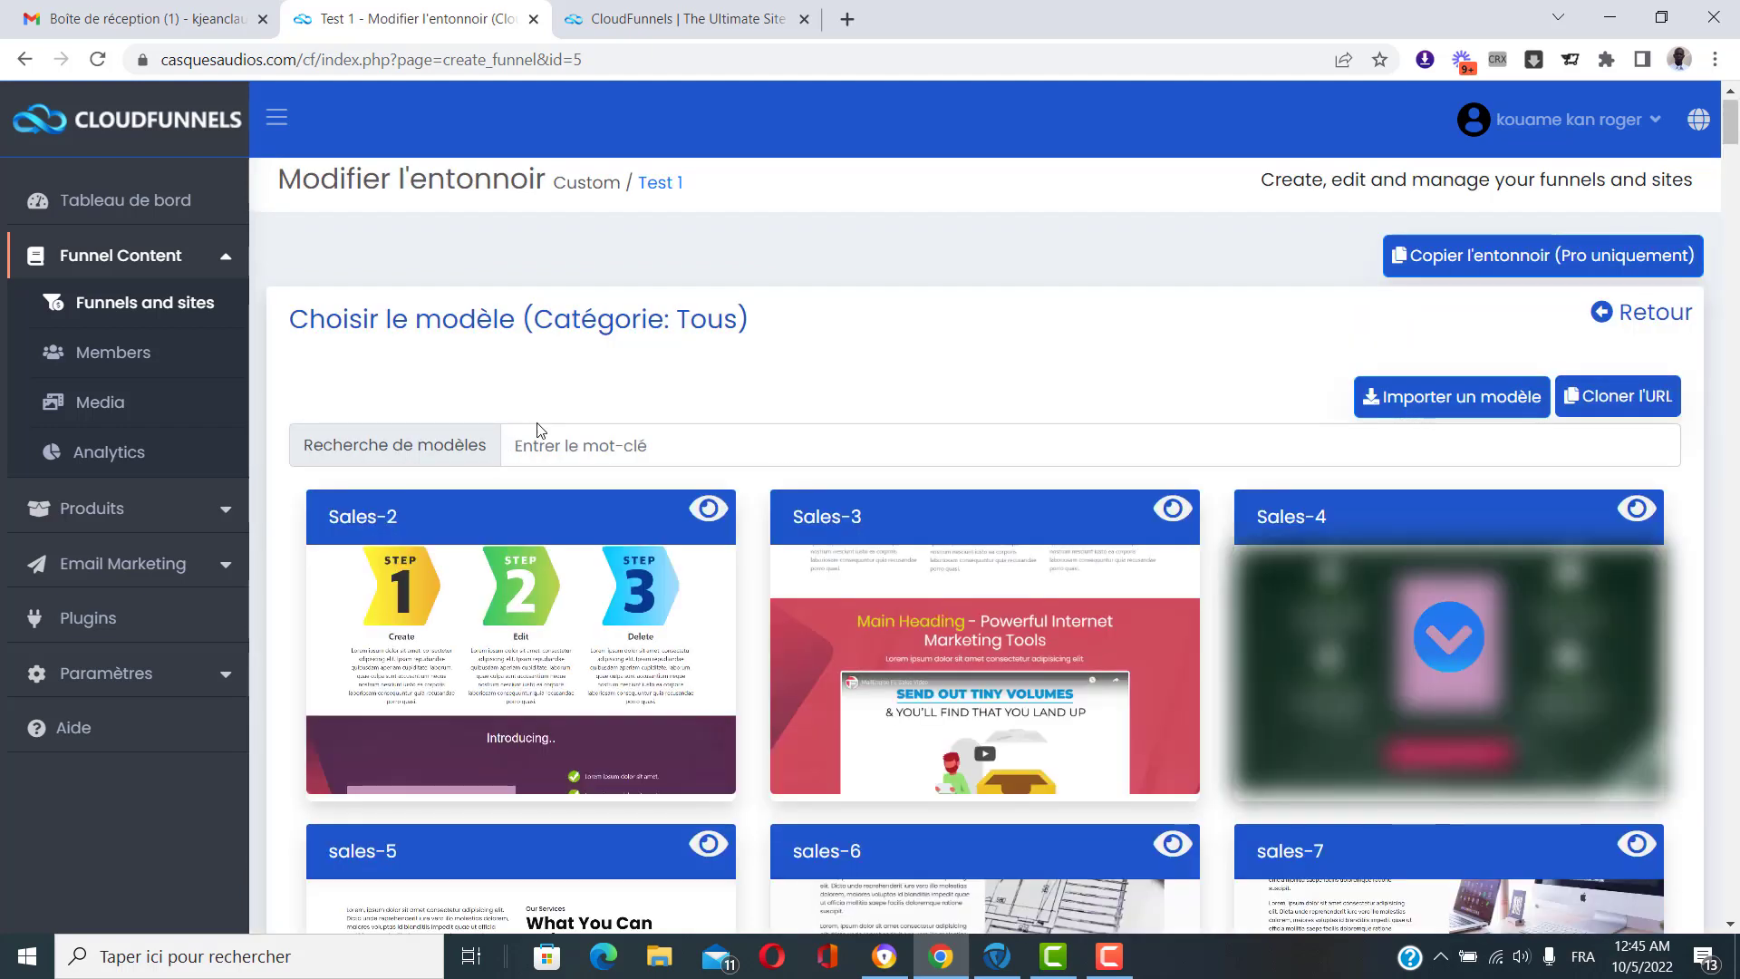
click(546, 428)
text(thank)
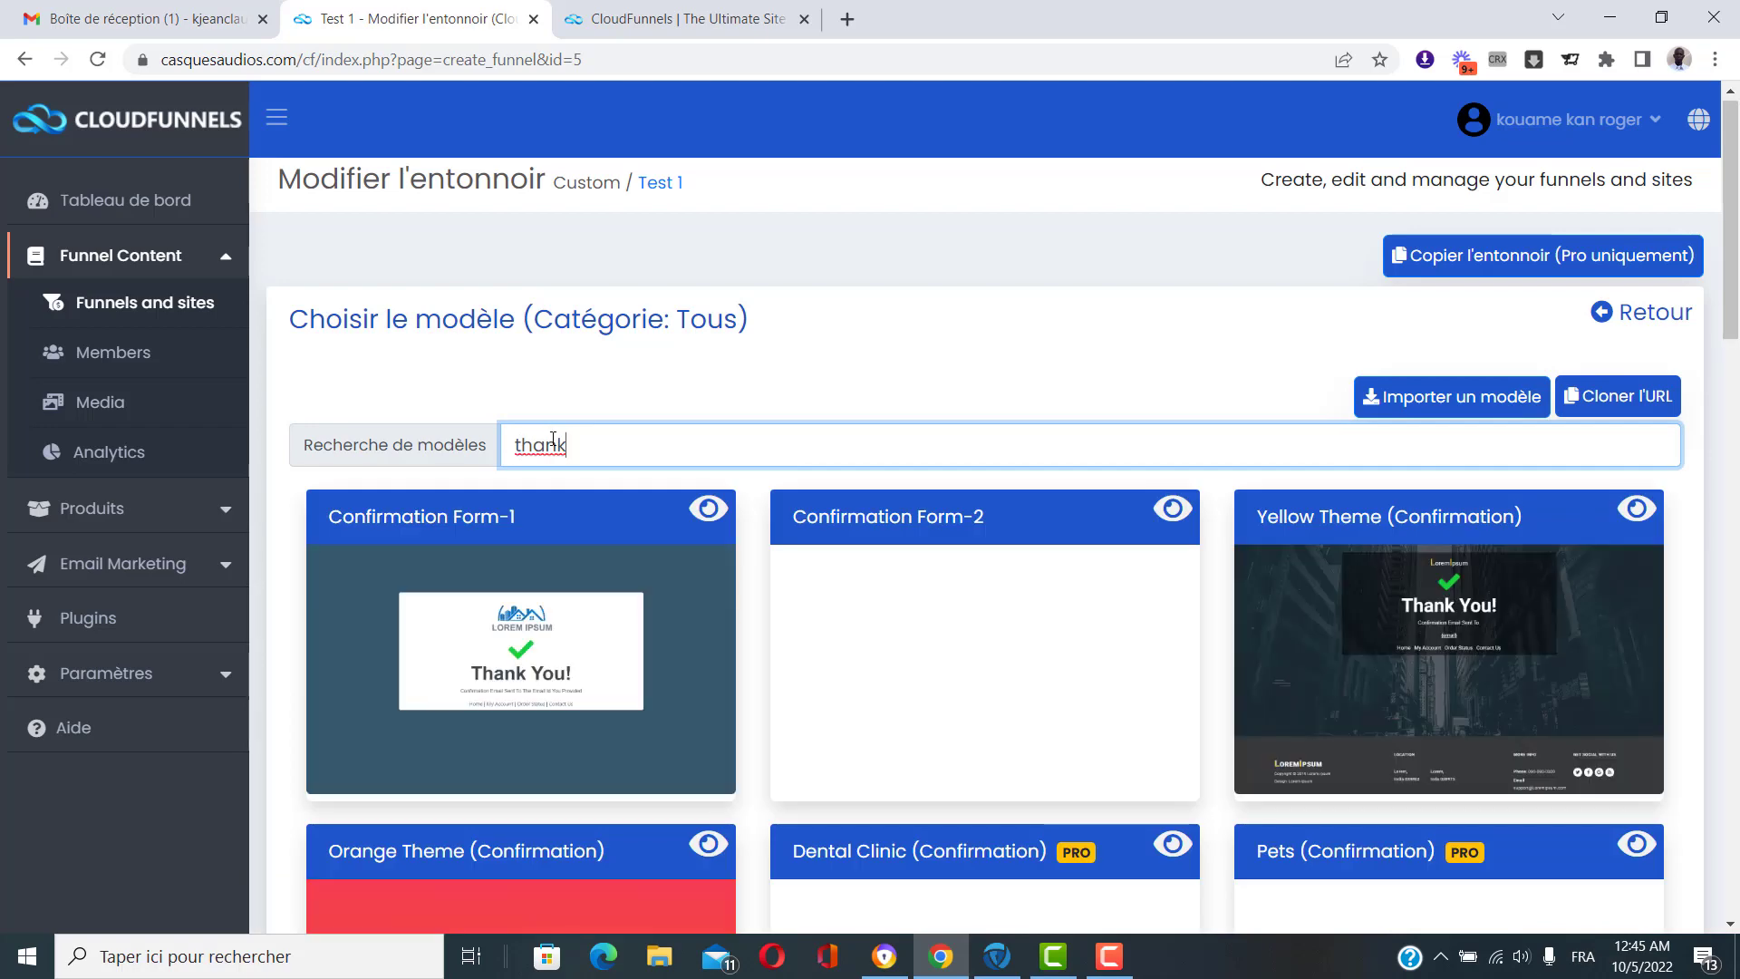
scroll(580, 442, down, 1)
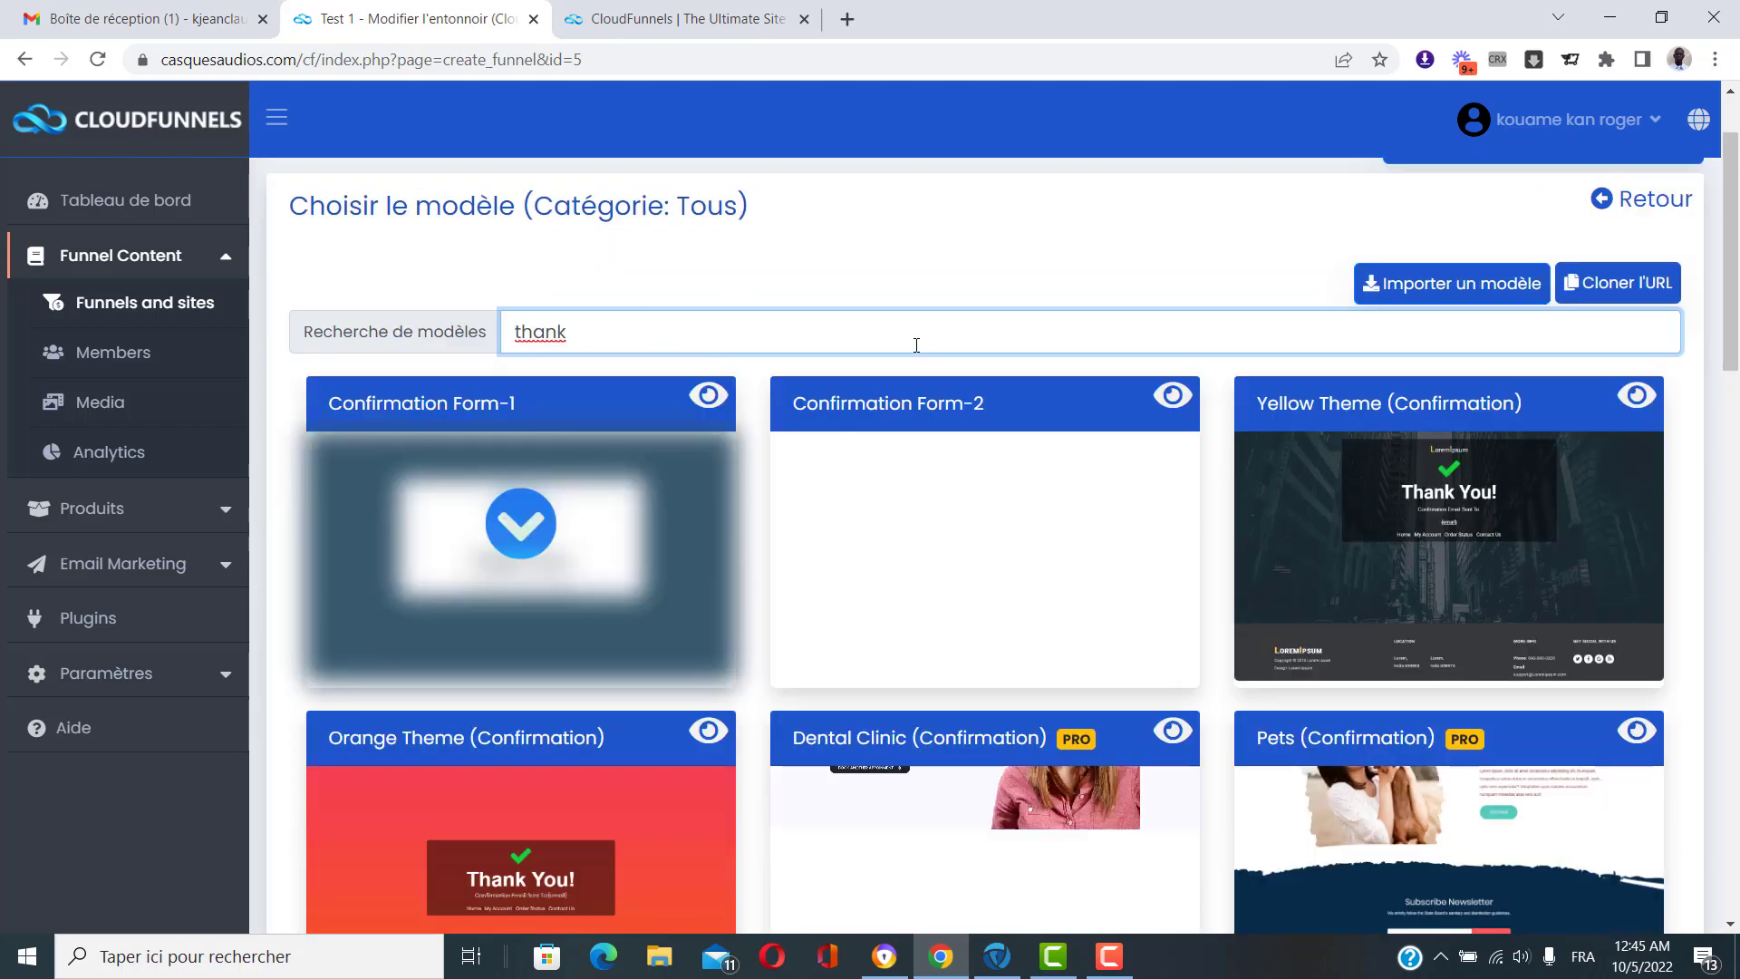
text(s)
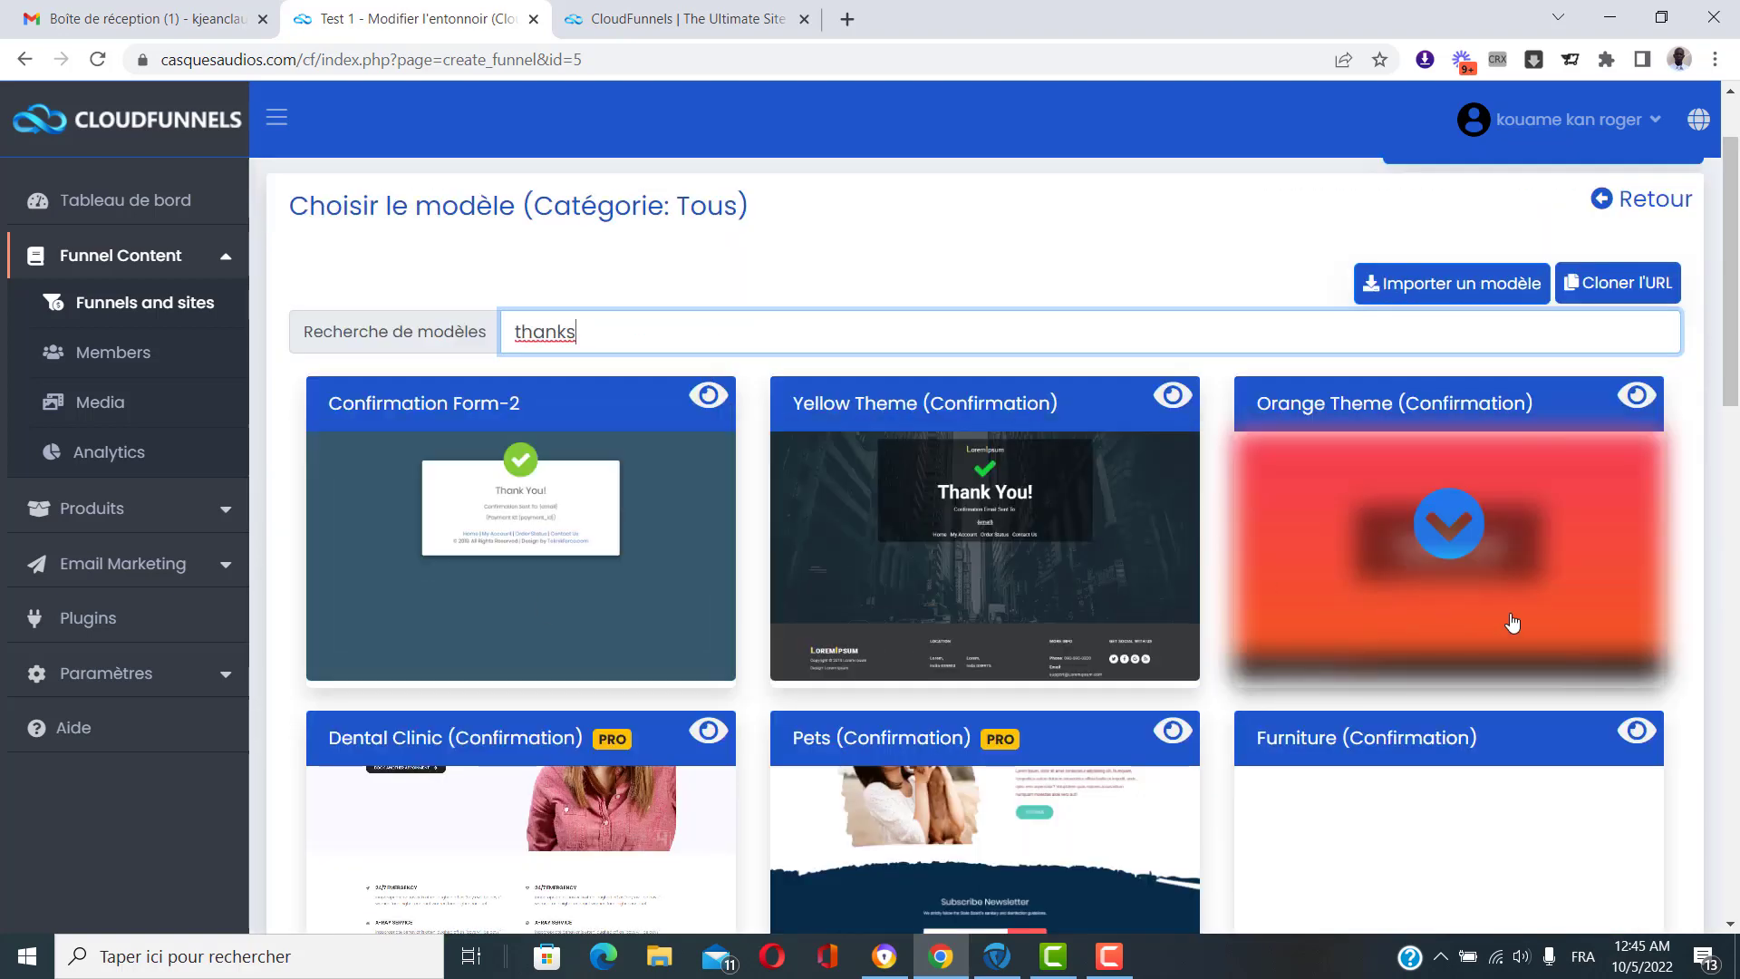
scroll(1417, 459, down, 1)
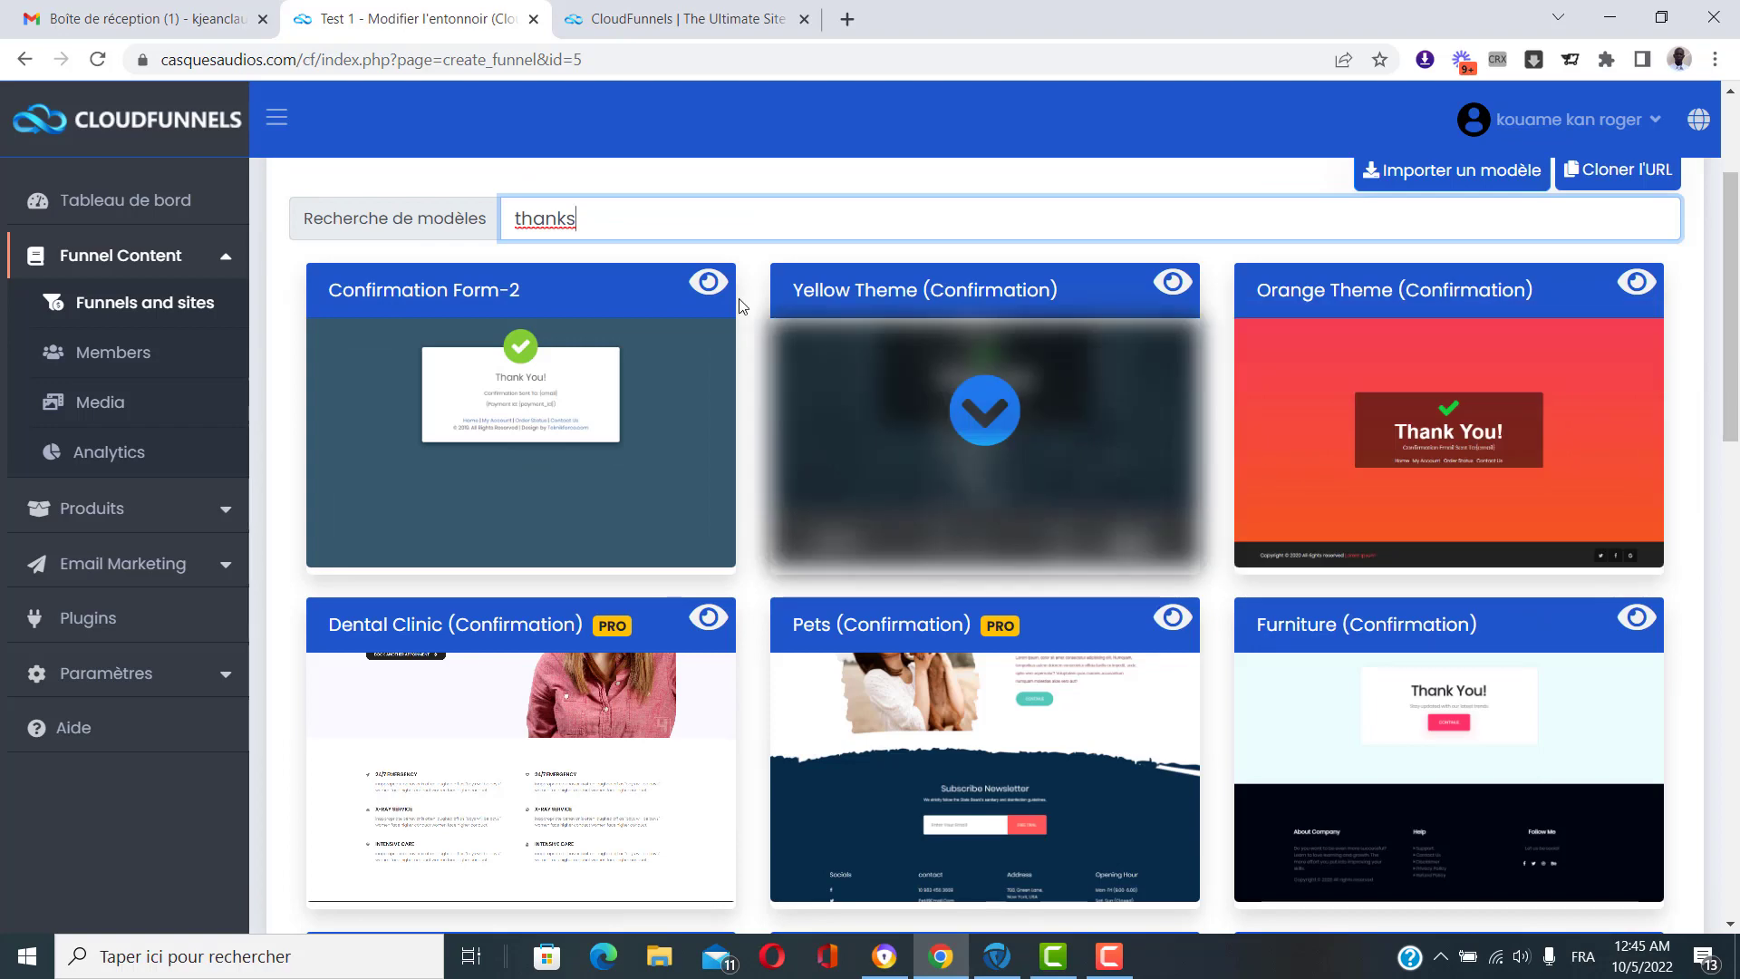
click(712, 286)
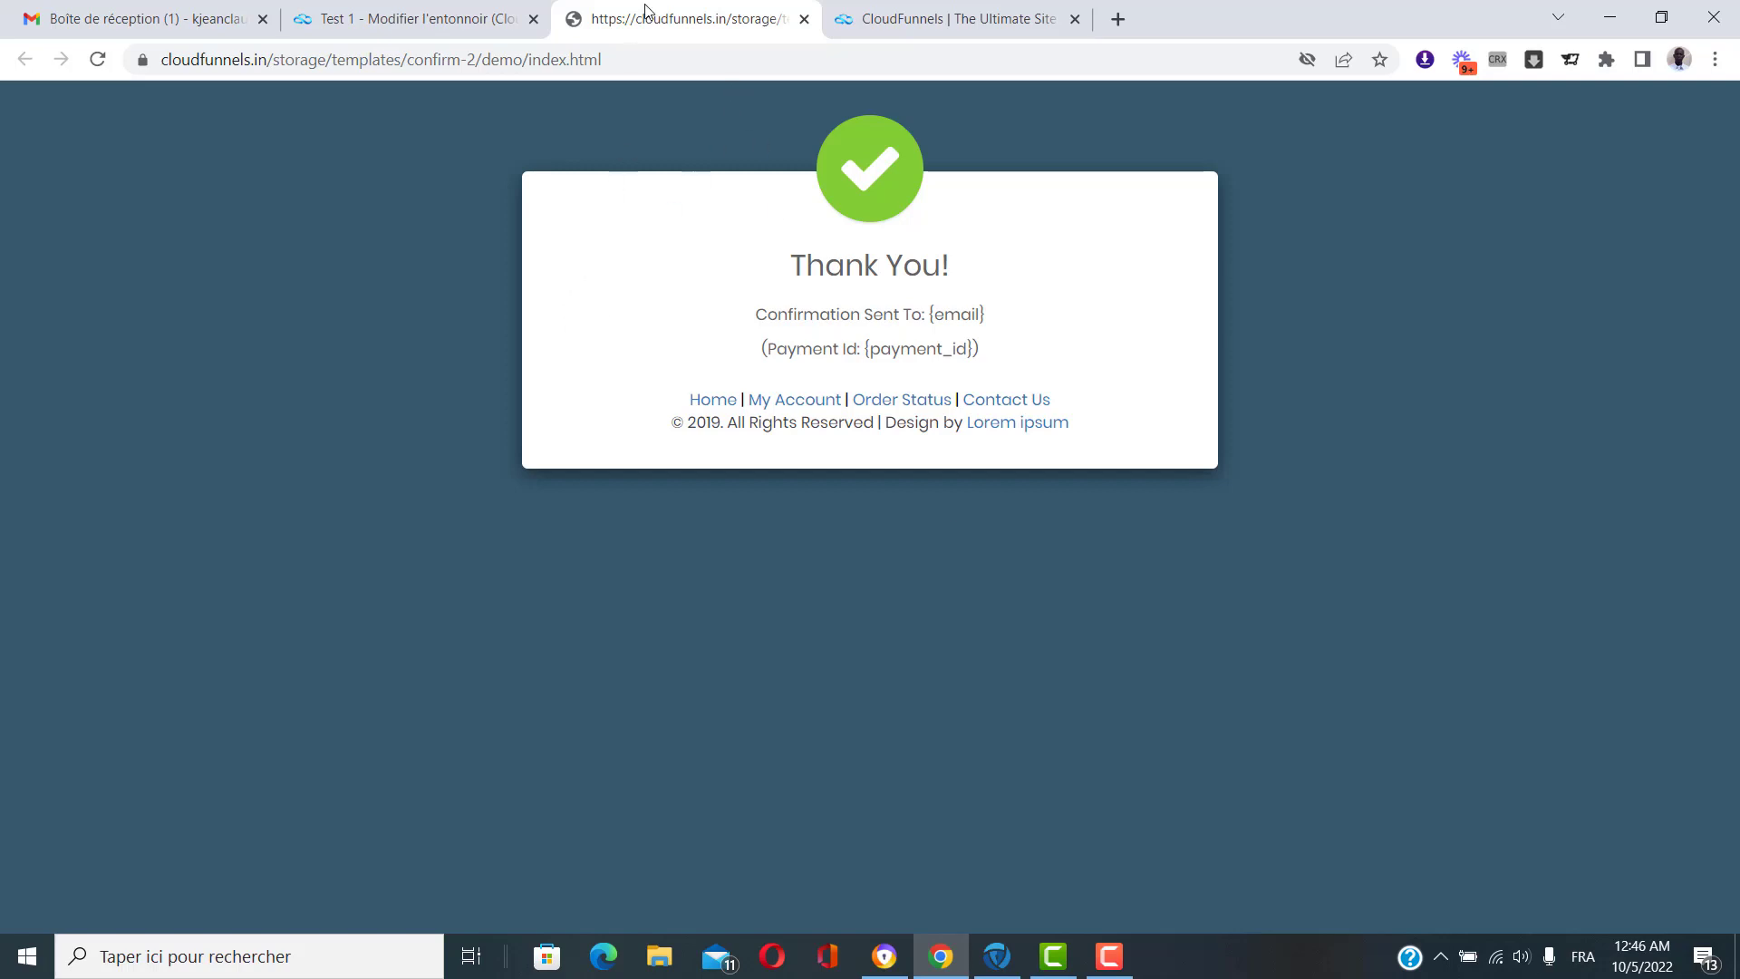
click(803, 19)
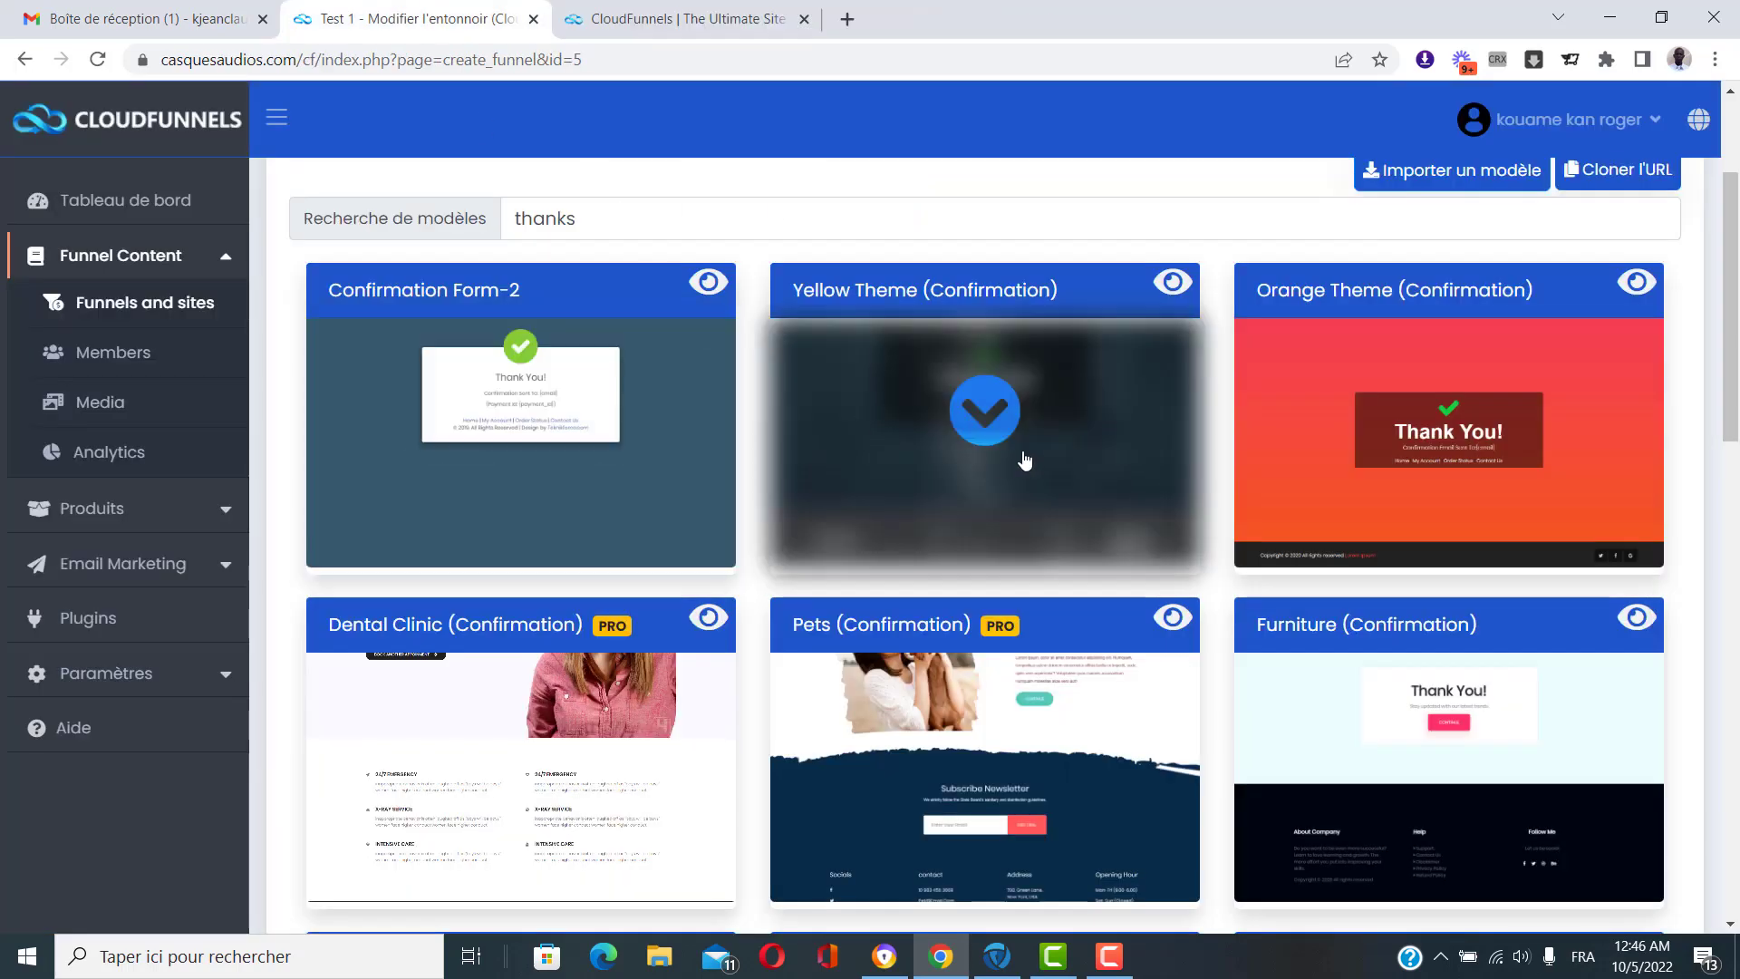
click(971, 415)
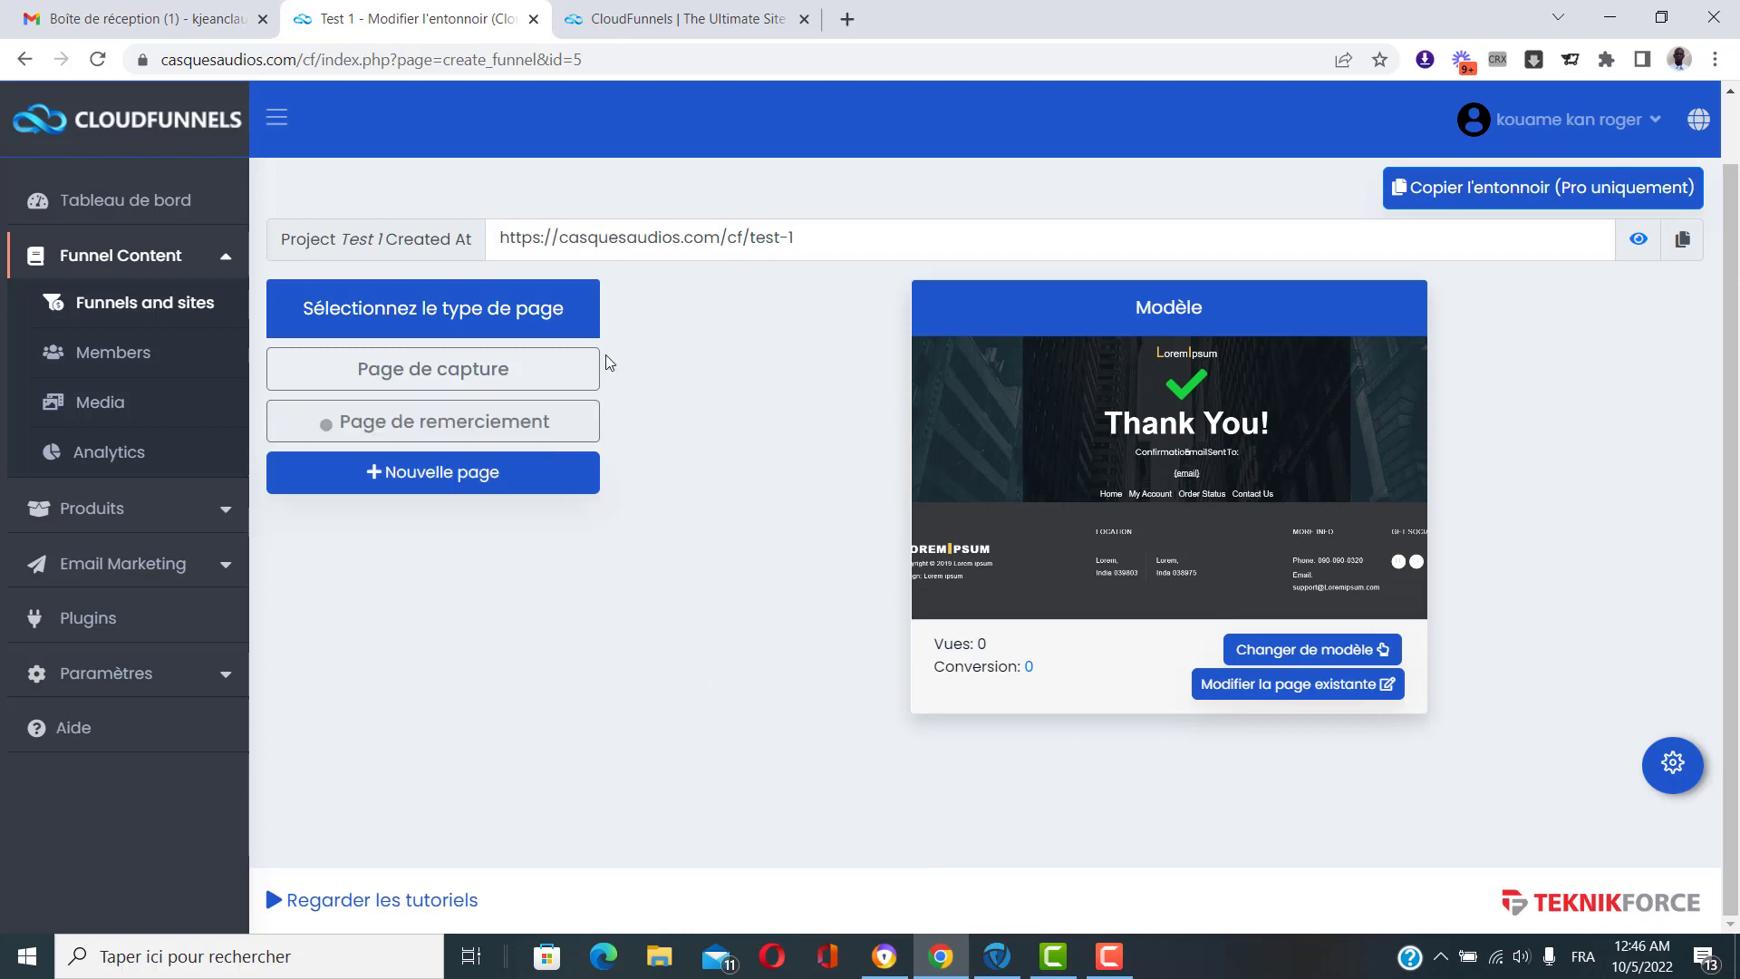
Open the Yellow Theme thank-you page in the editor, save it, and leave the editor.
click(1321, 689)
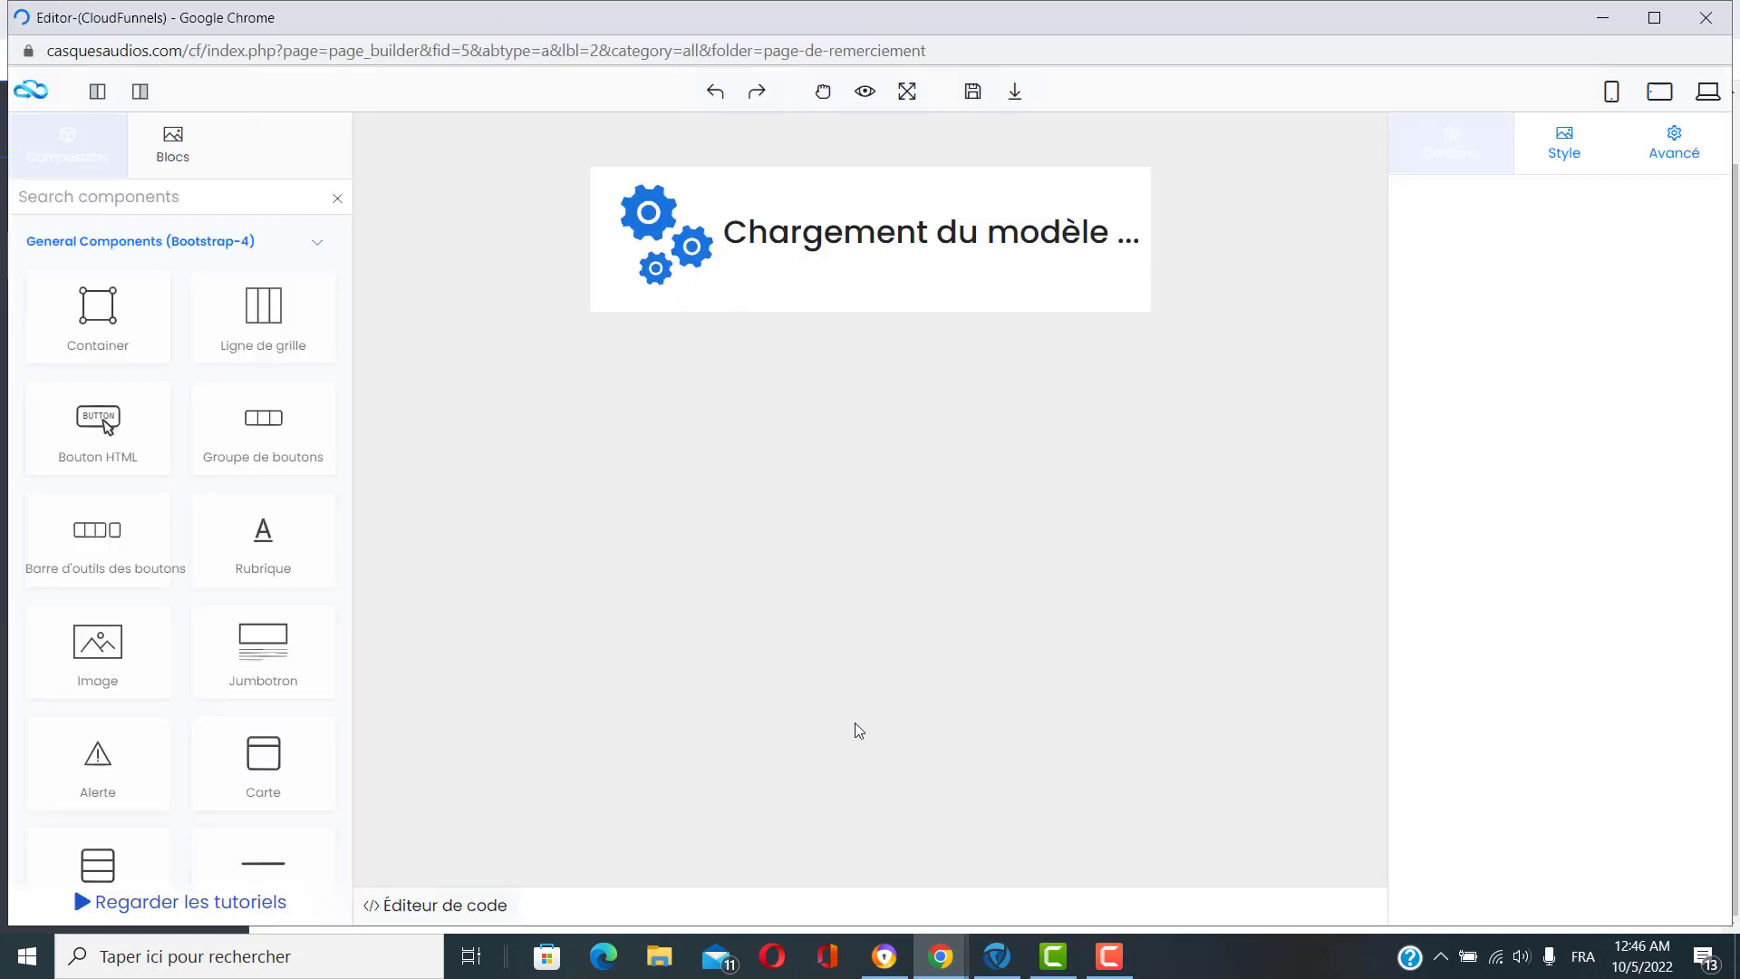
scroll(1021, 458, down, 3)
scroll(1053, 393, up, 3)
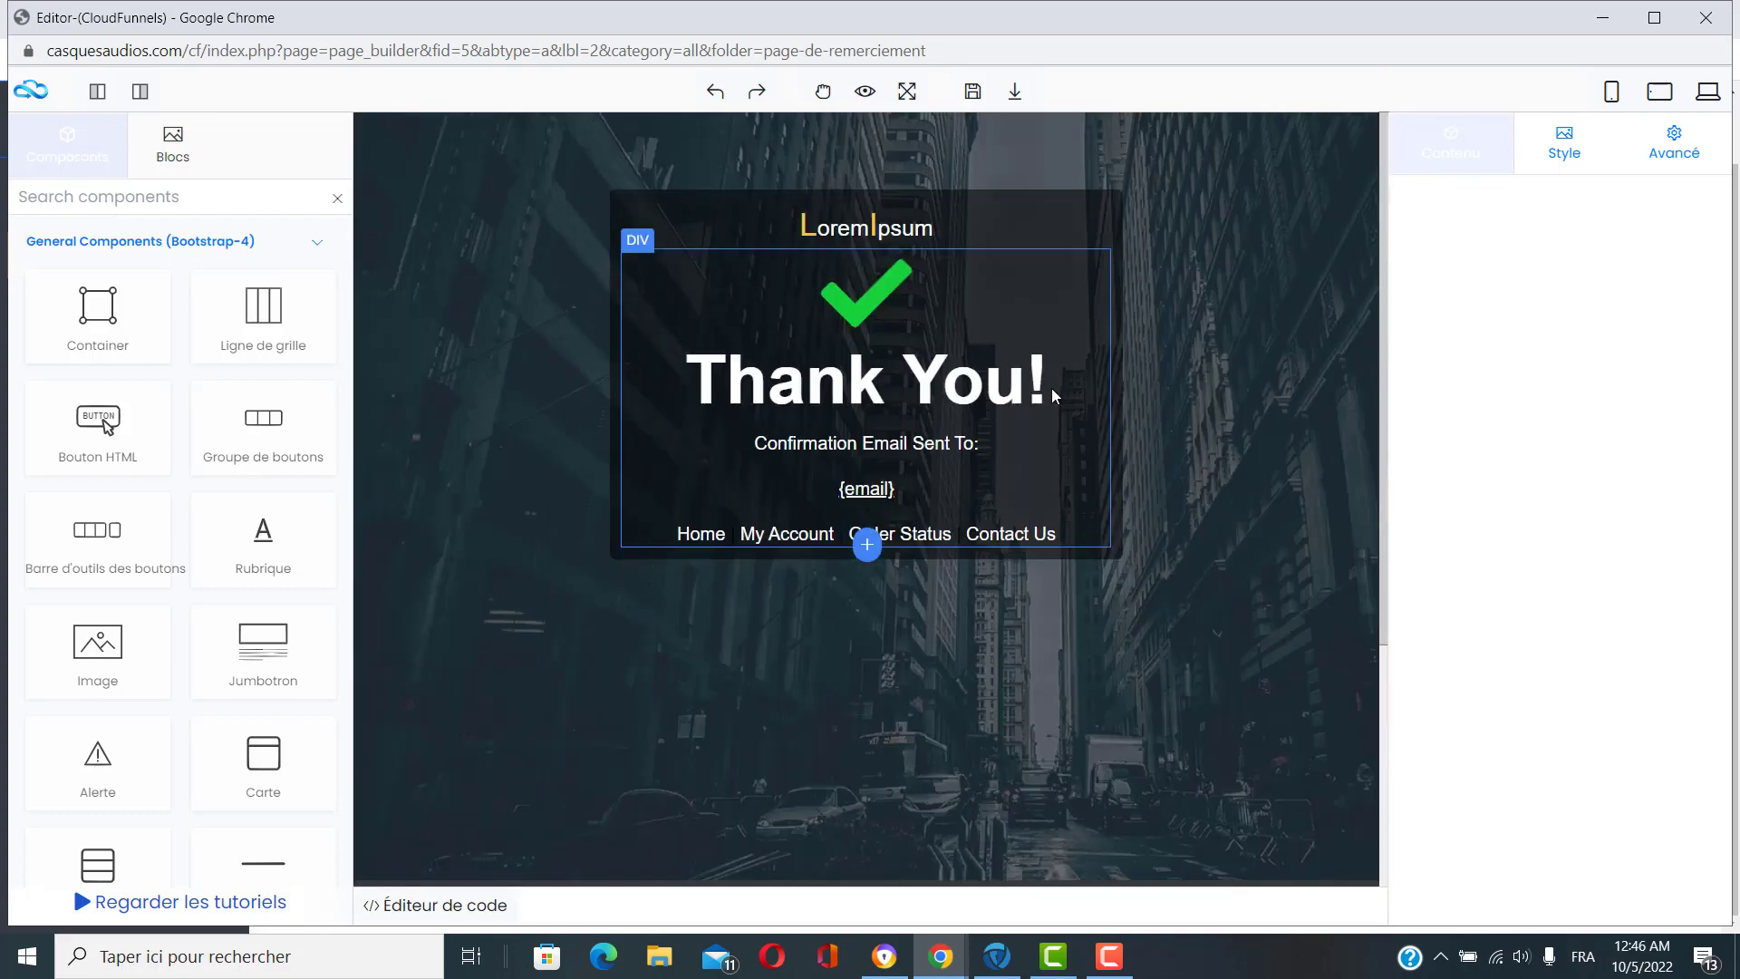
scroll(781, 676, down, 2)
scroll(1242, 393, up, 2)
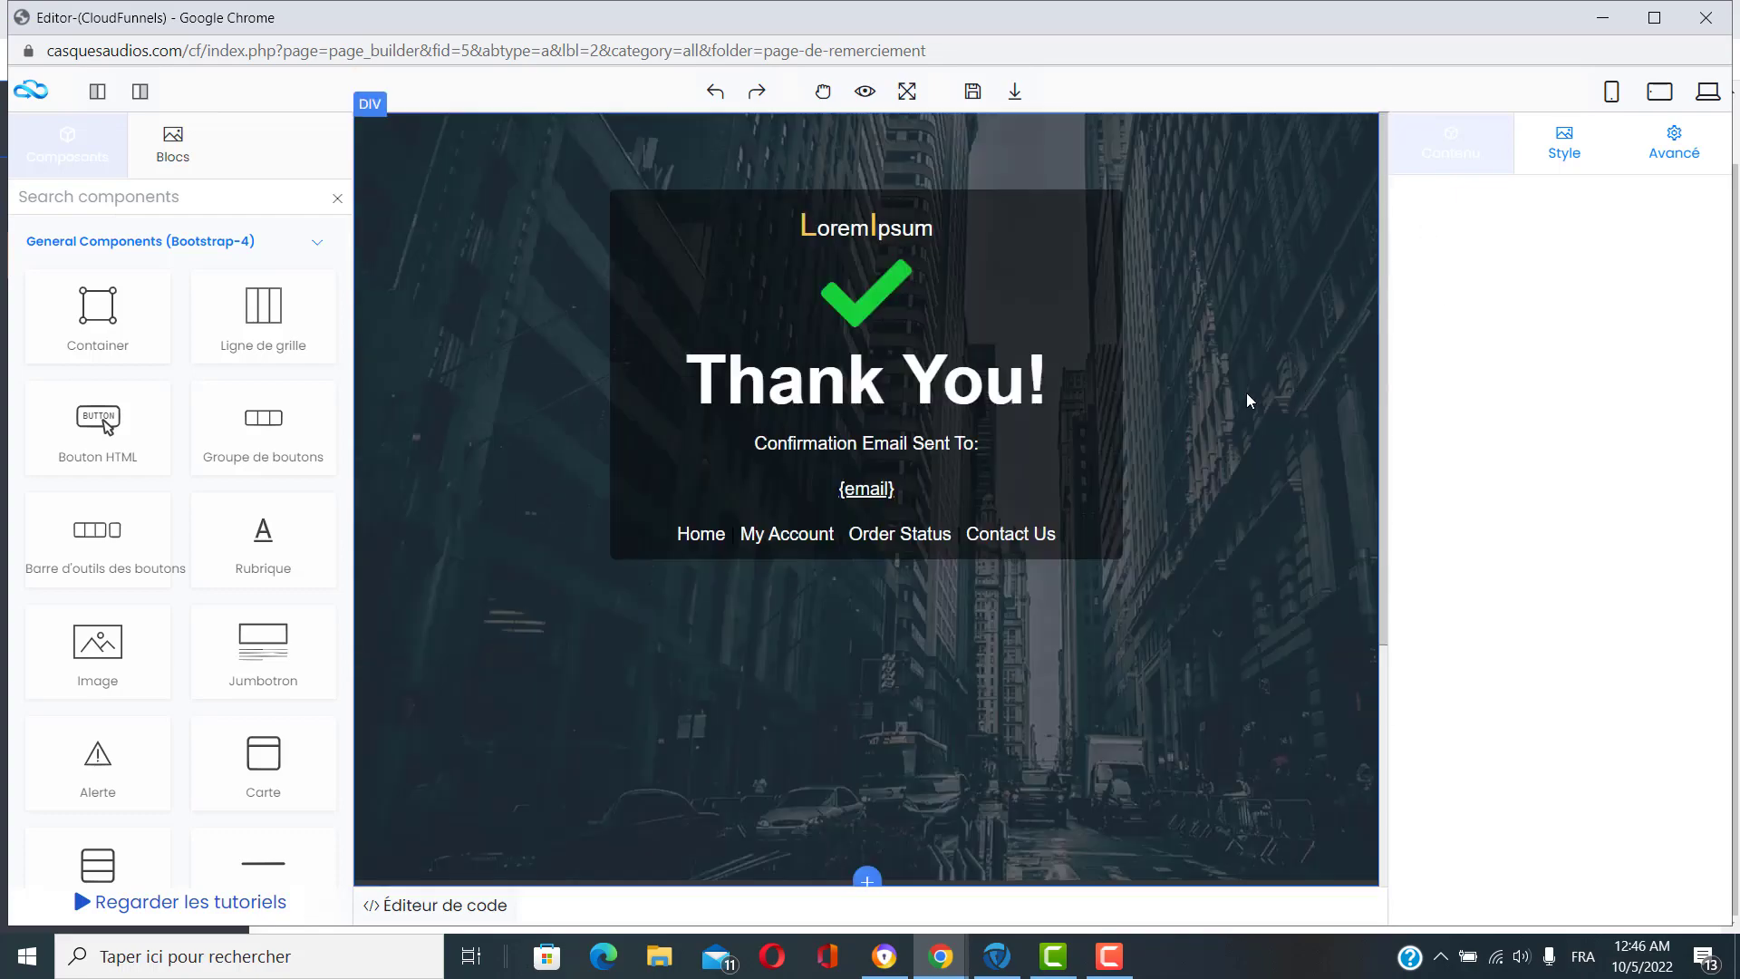
click(979, 94)
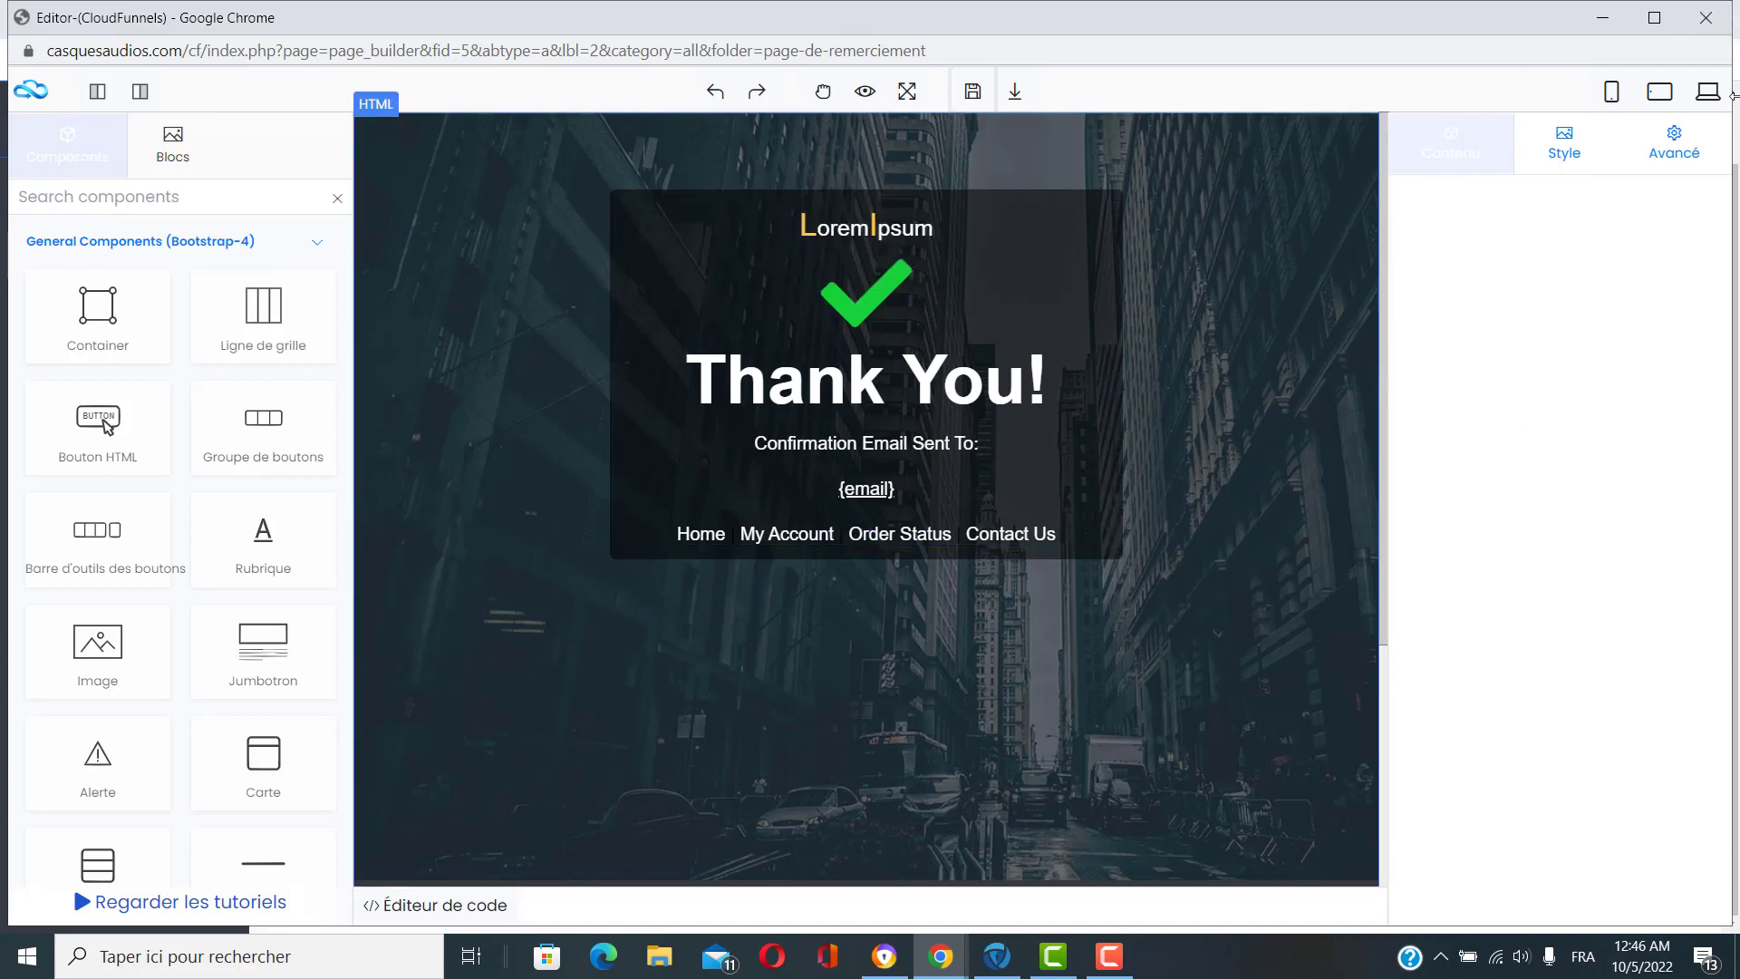
click(1708, 24)
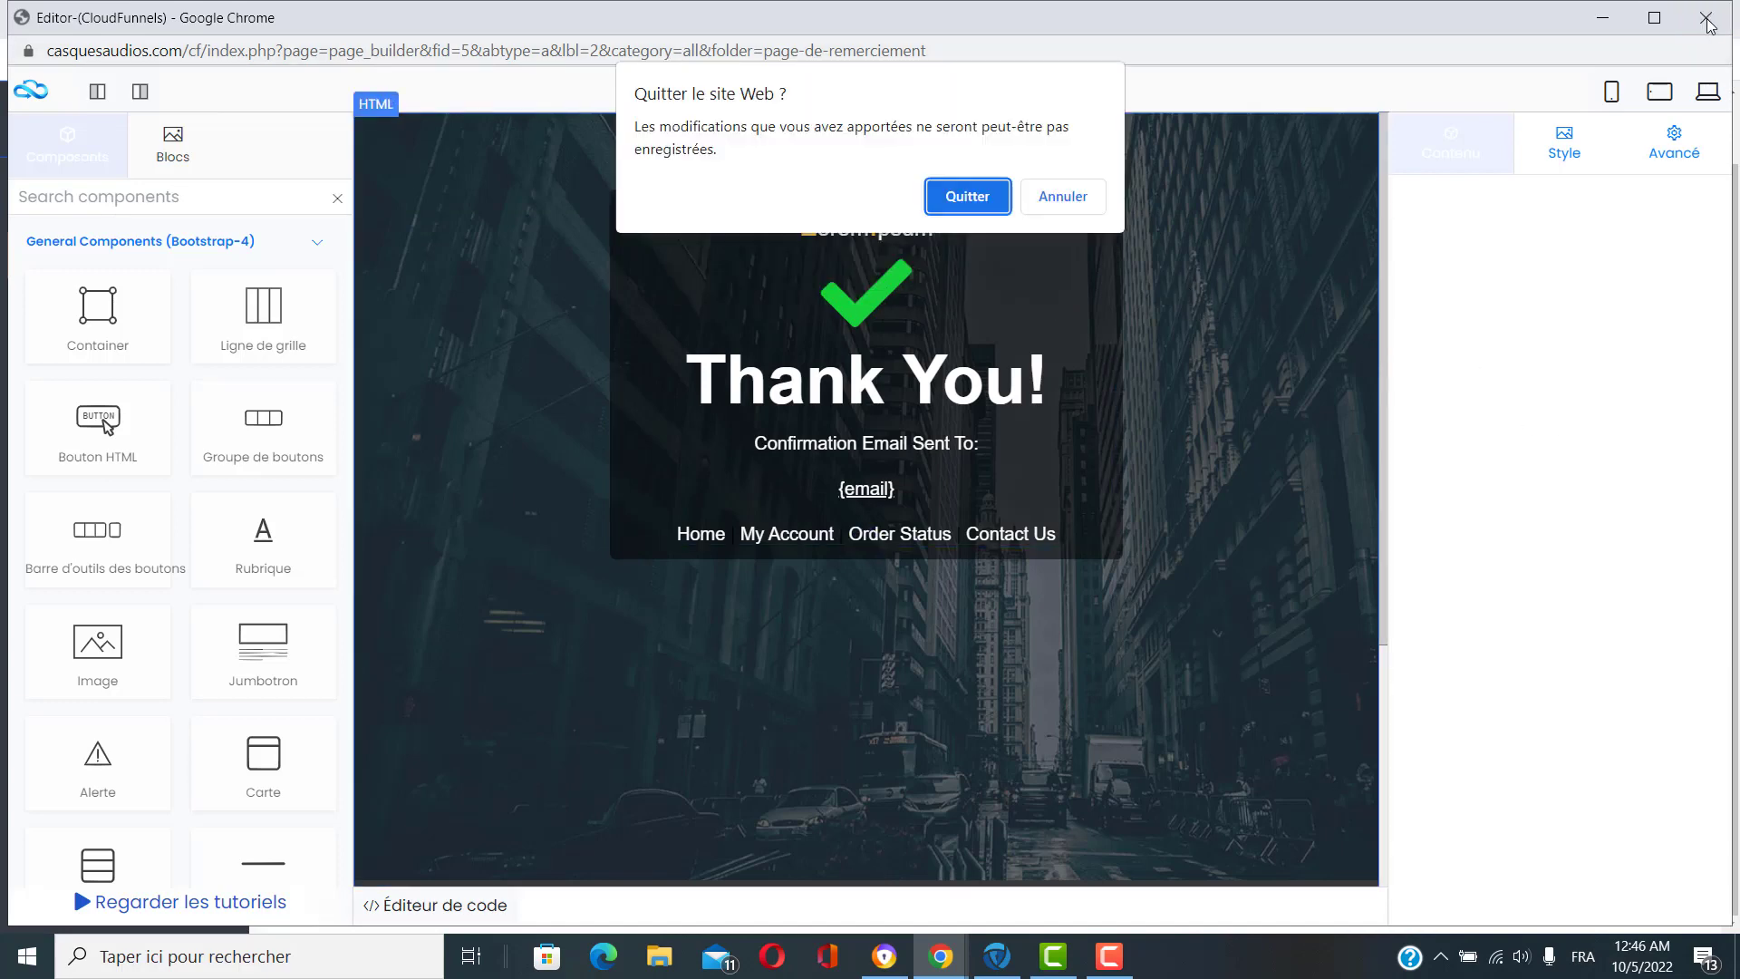
click(975, 196)
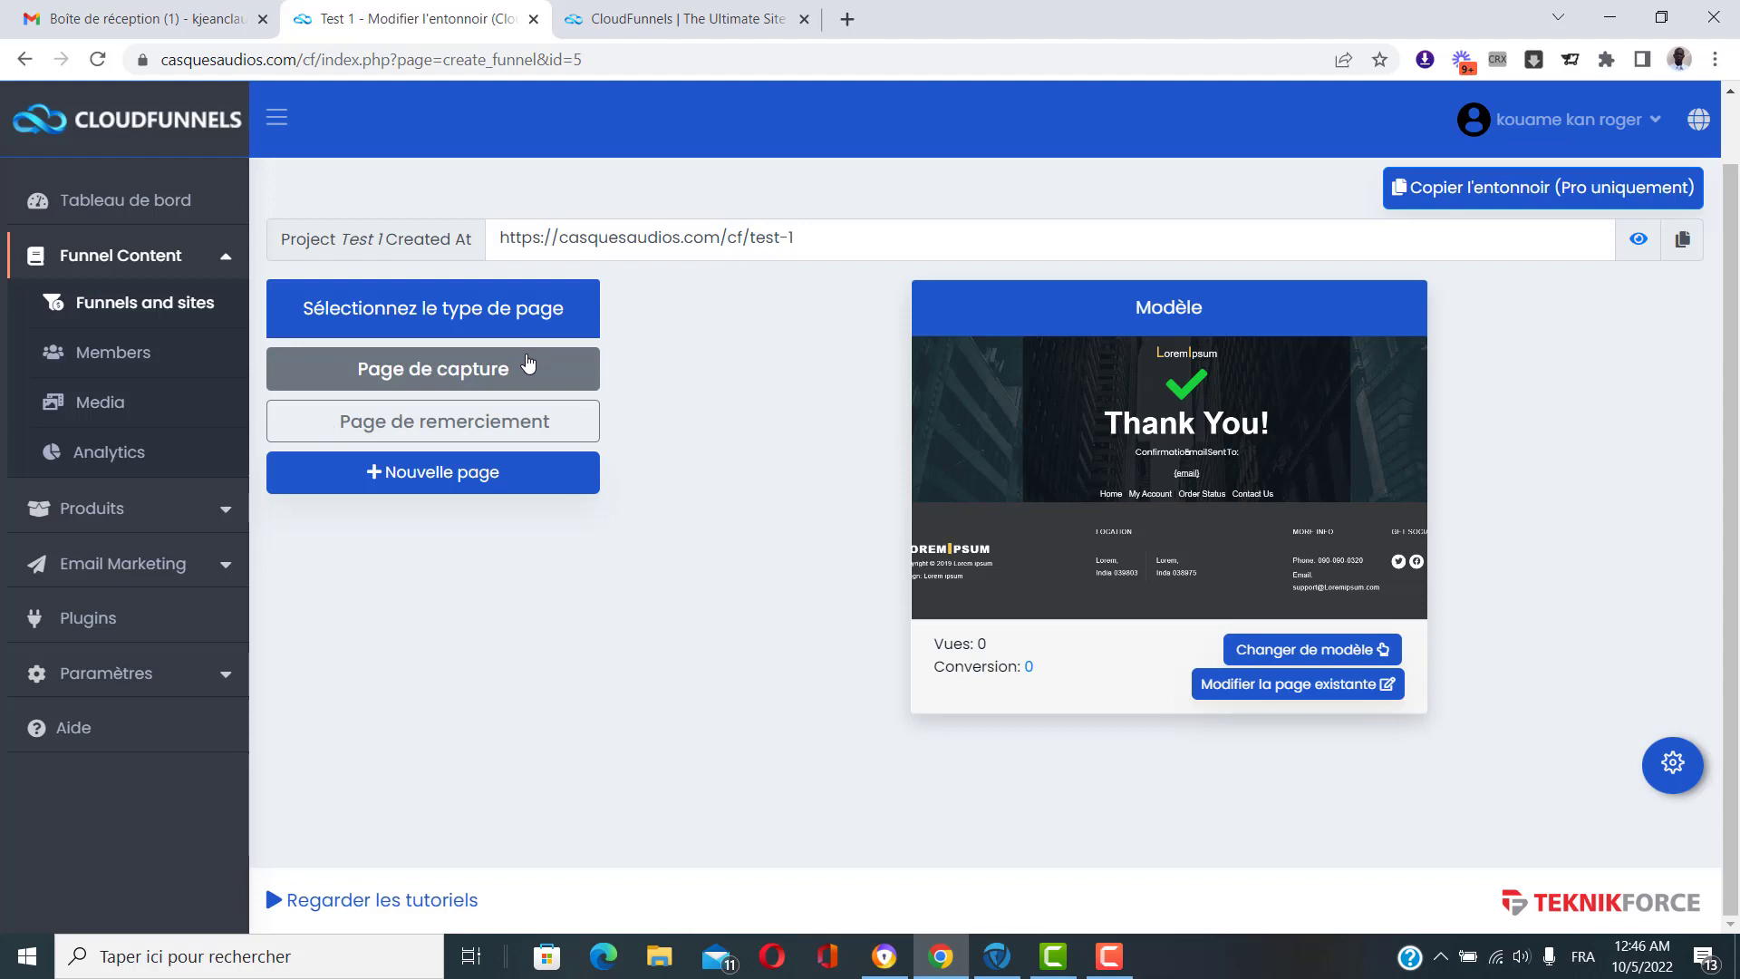
Add a new page labelled 'capture test' to the Test 1 funnel and select it.
click(544, 423)
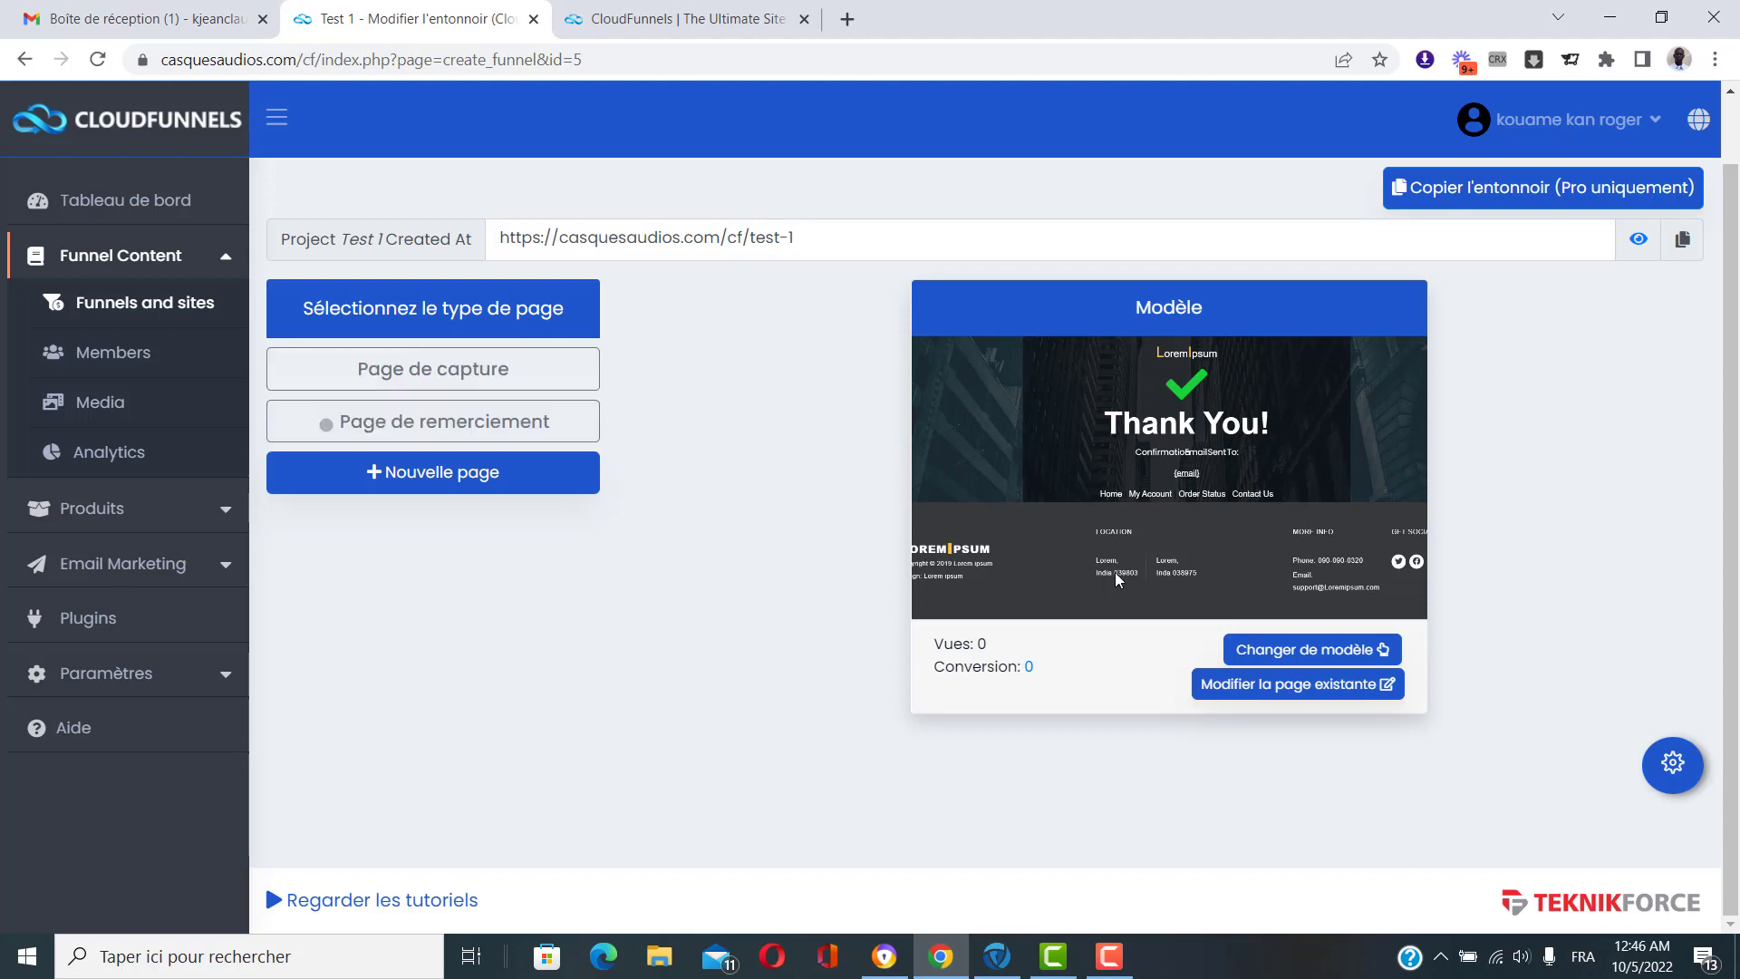
click(448, 485)
click(404, 472)
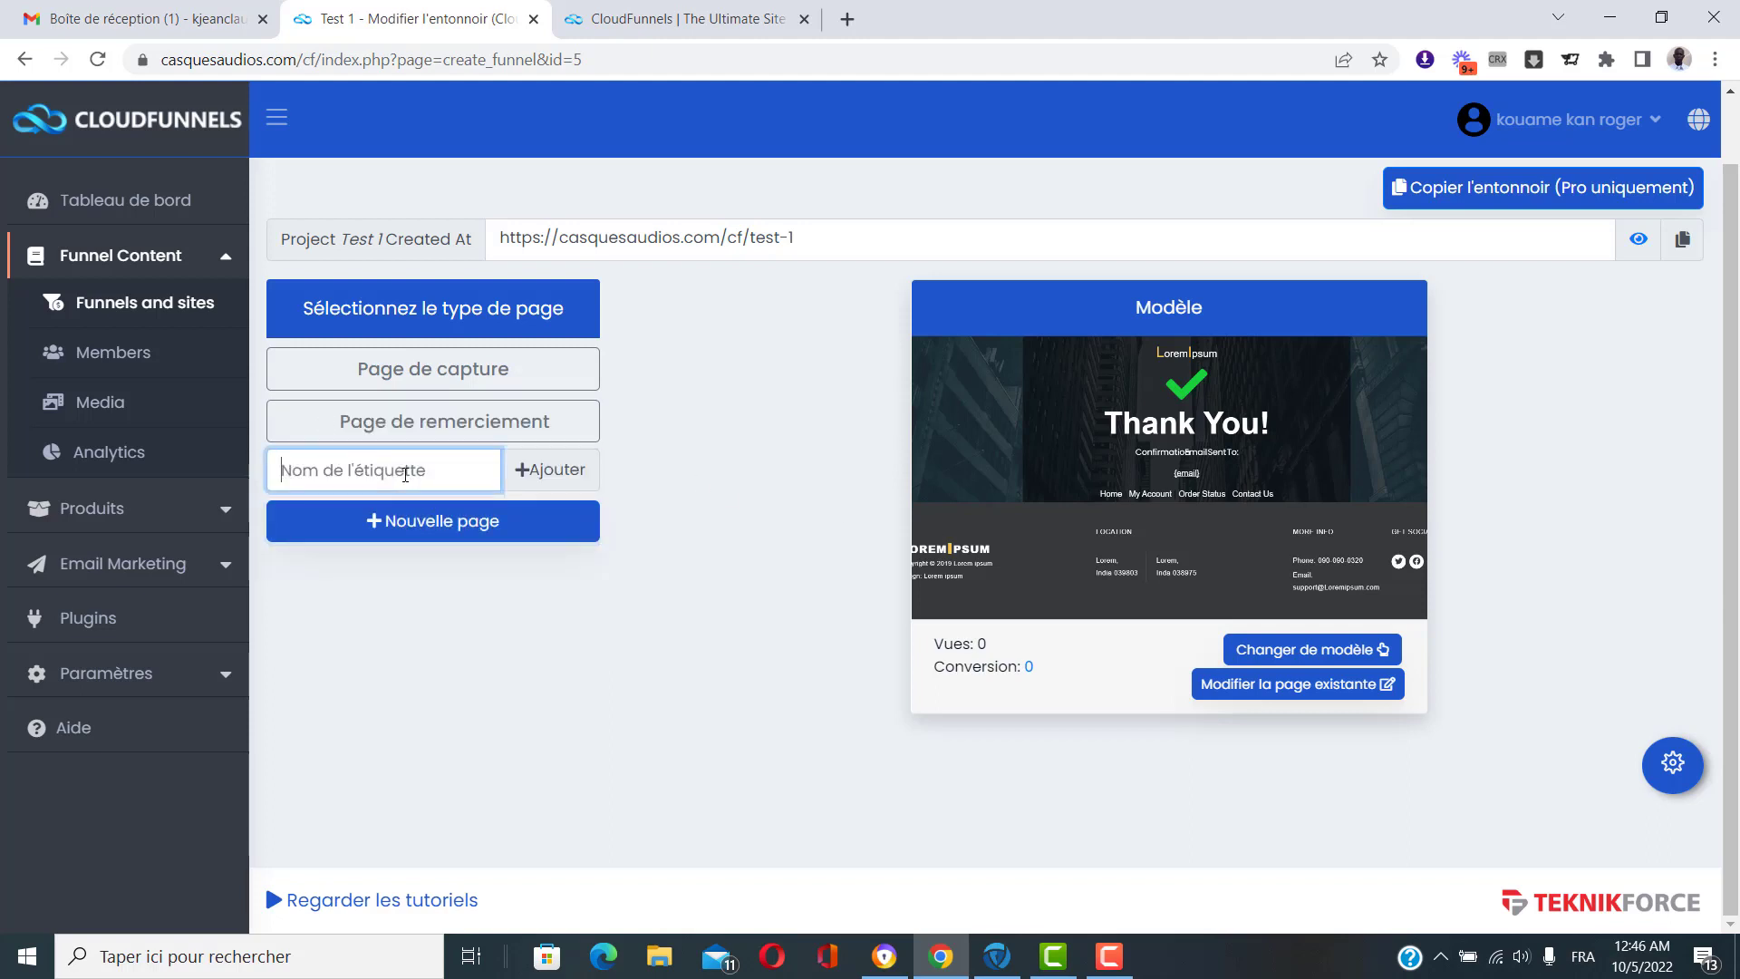
text(te)
key(BackSpace)
key(BackSpace)
text(capture te)
click(554, 469)
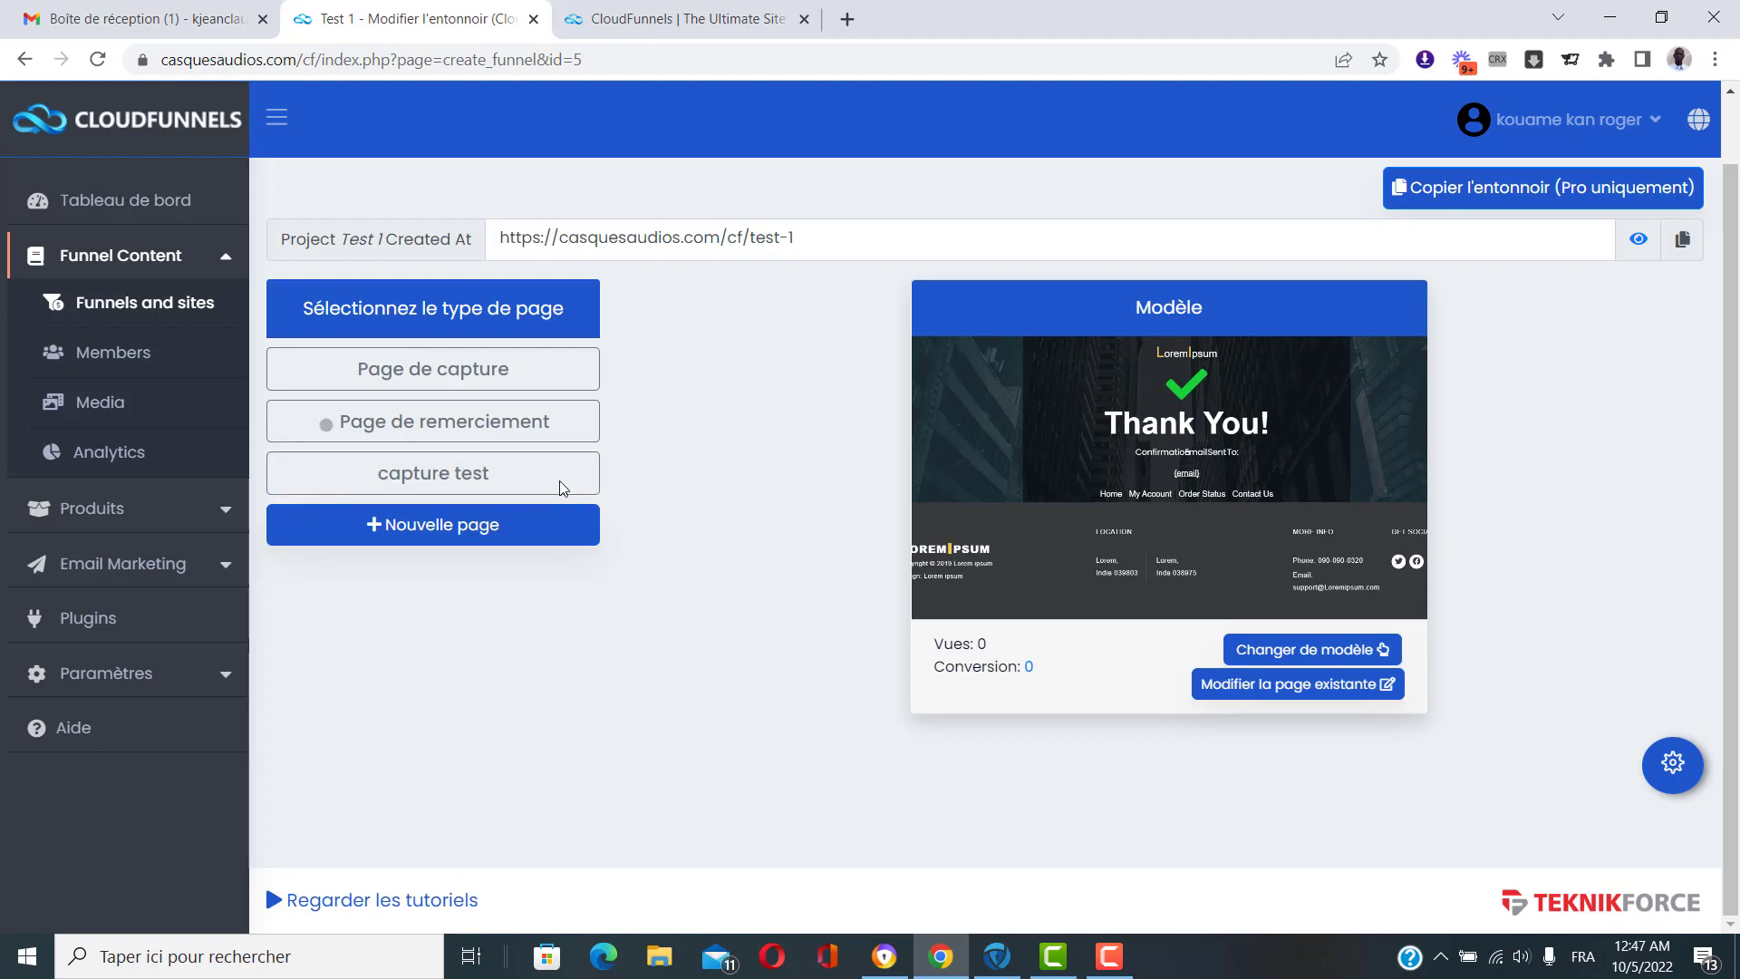
click(468, 487)
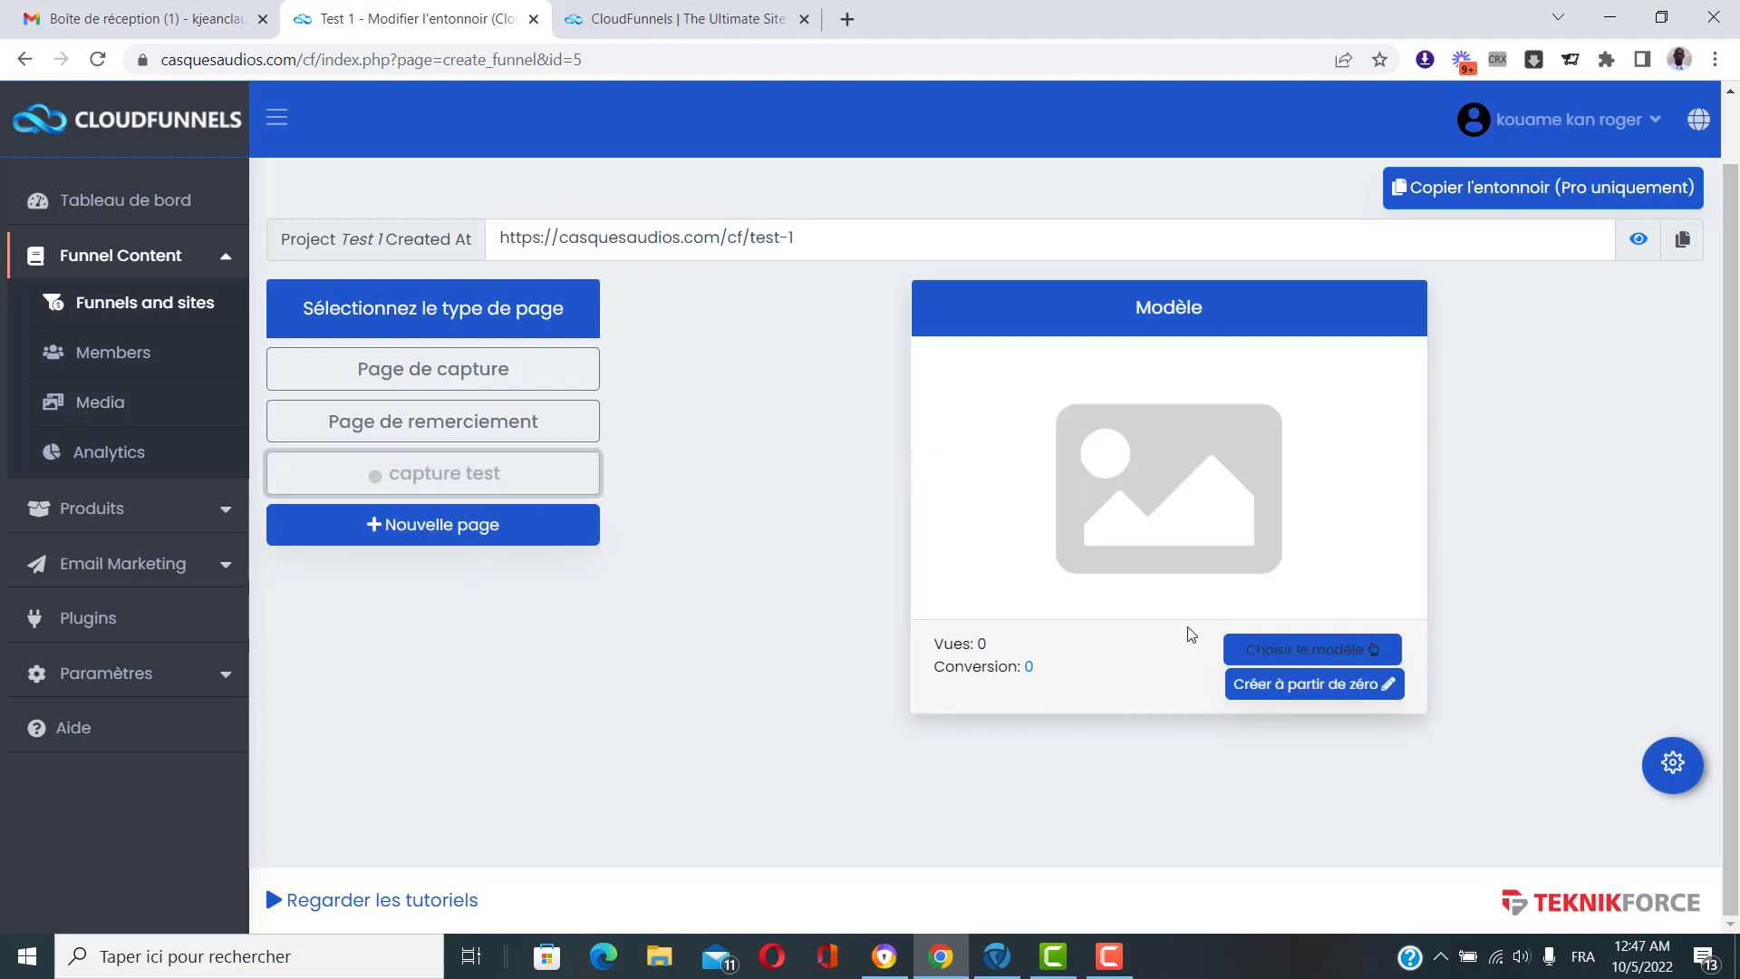
Go to 1TPE.com in a new tab and log in to the account.
click(855, 24)
click(888, 59)
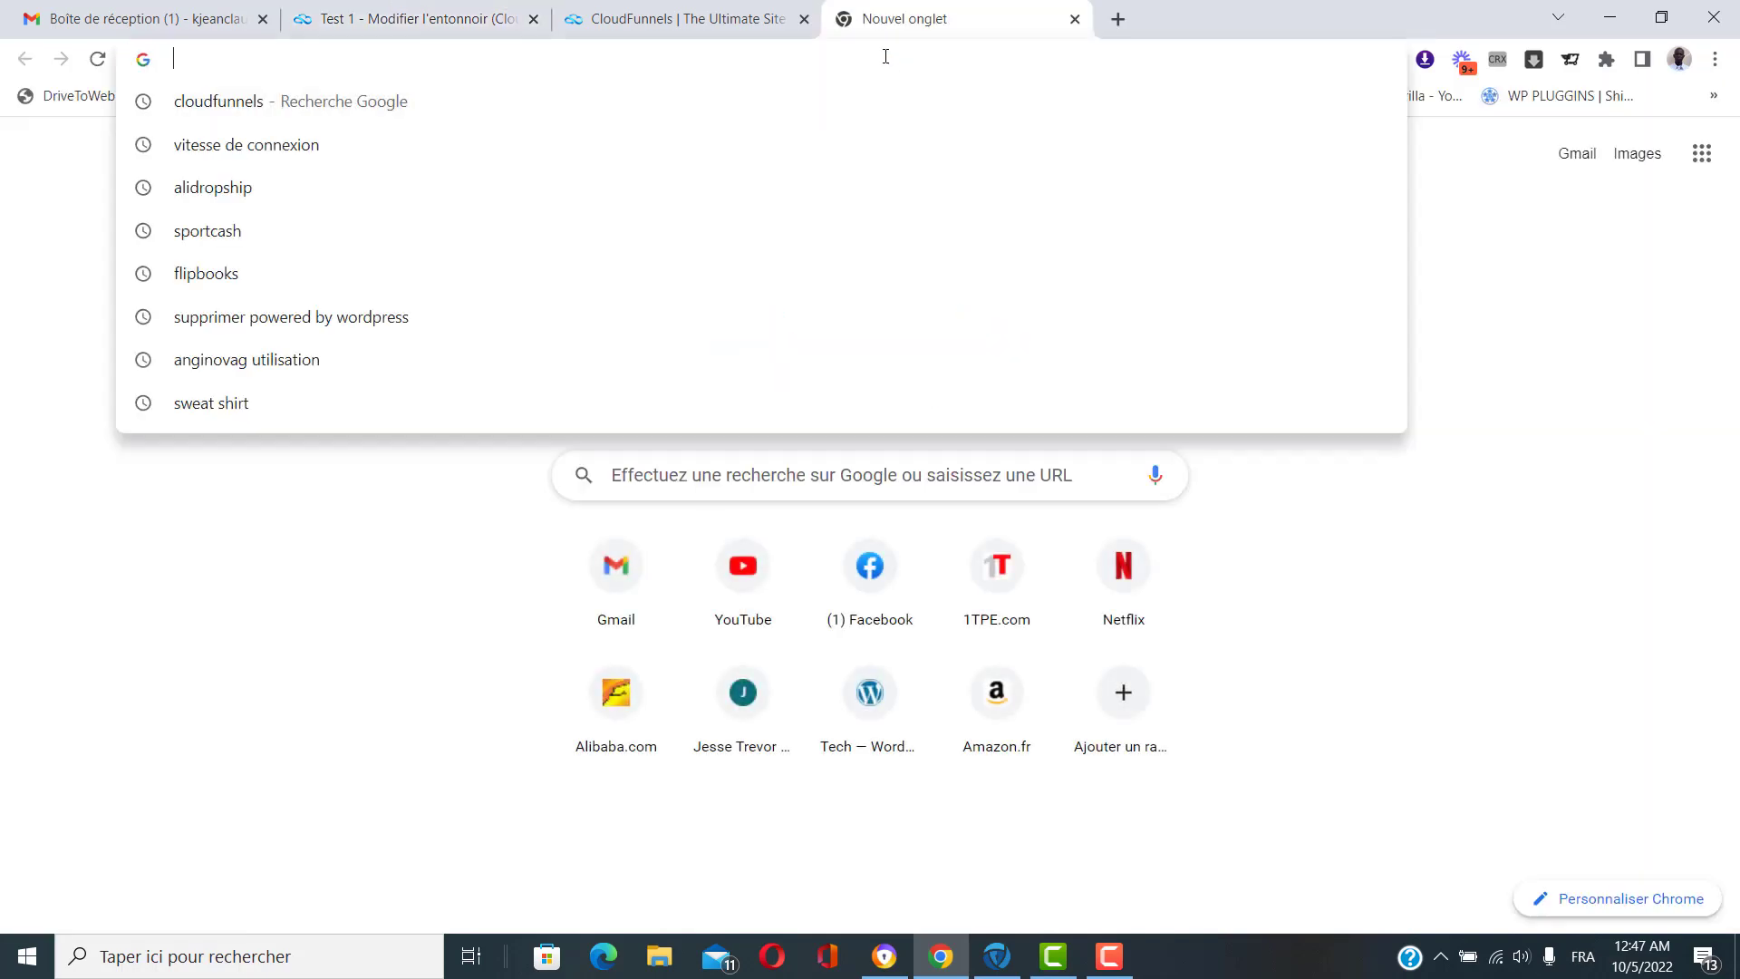
text(1)
key(Return)
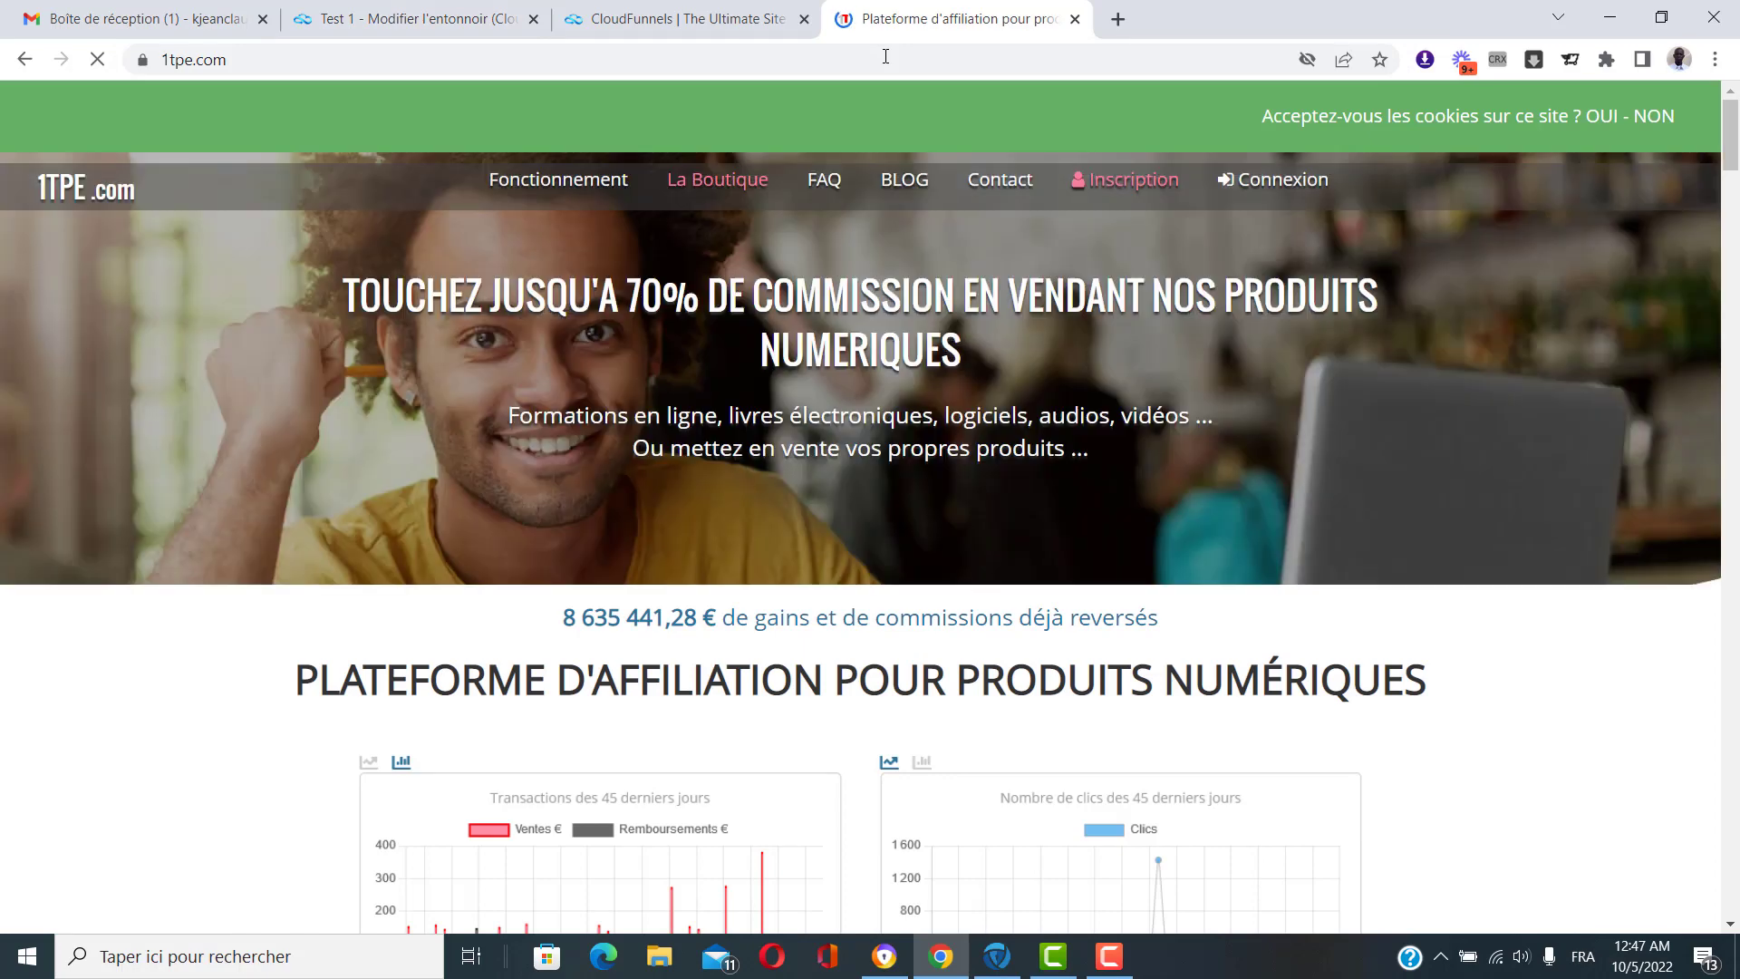
click(1265, 181)
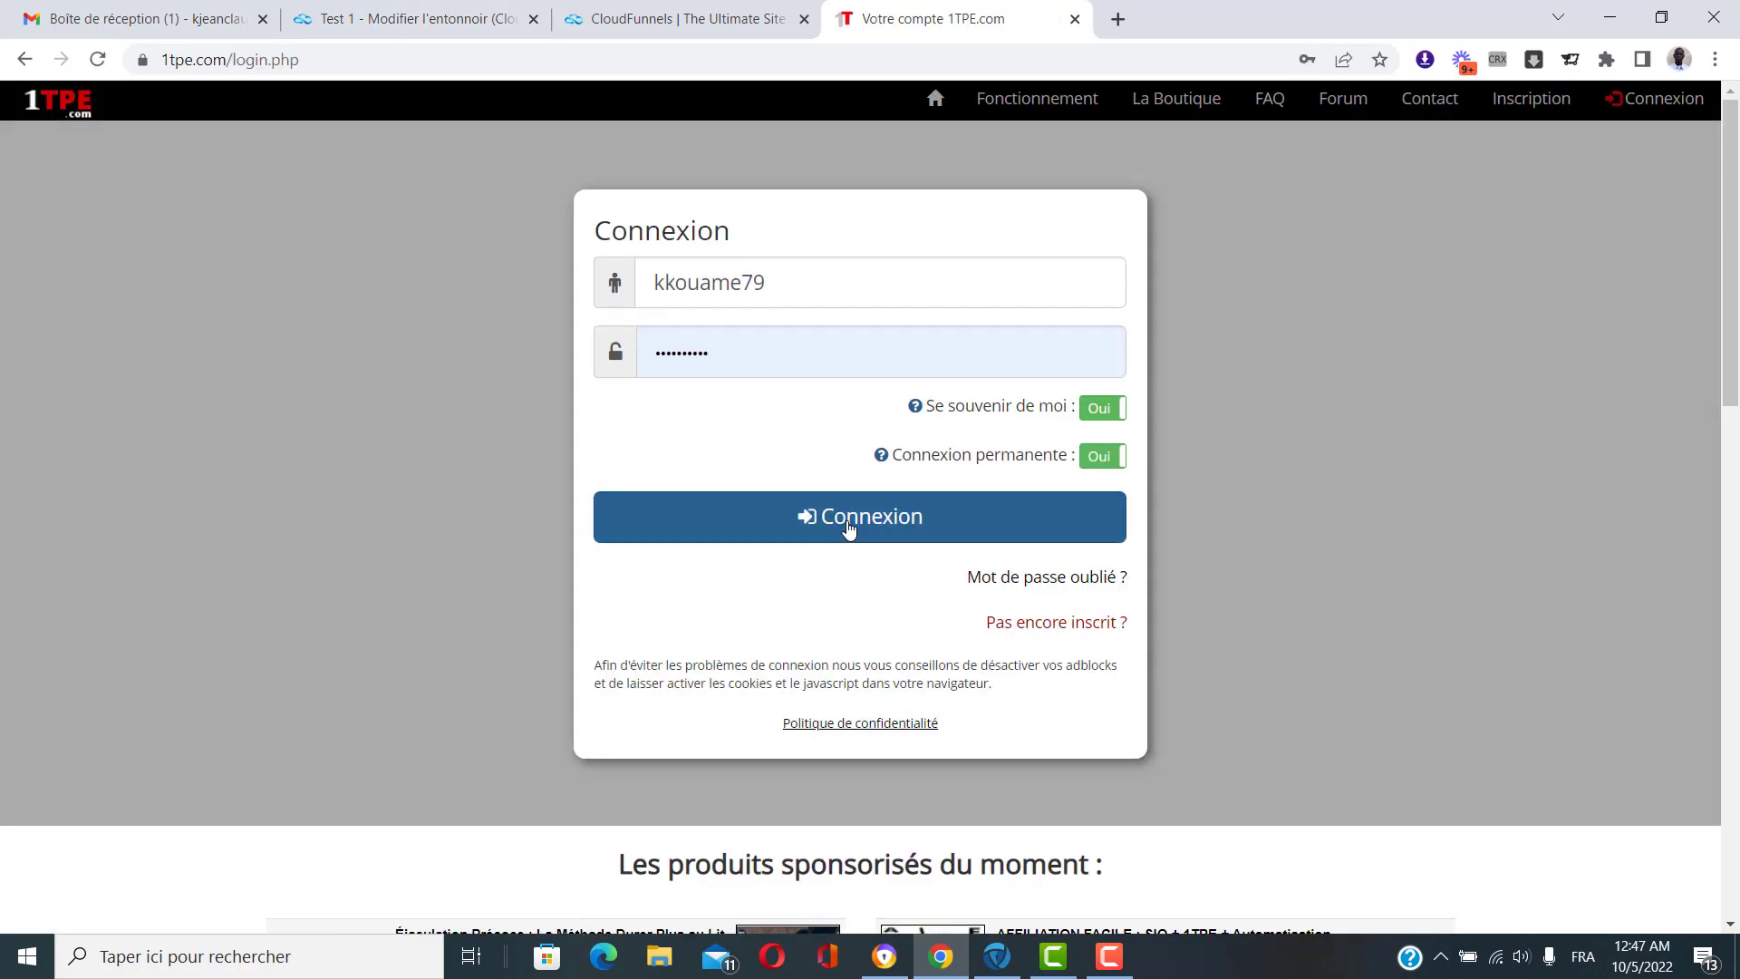
click(851, 529)
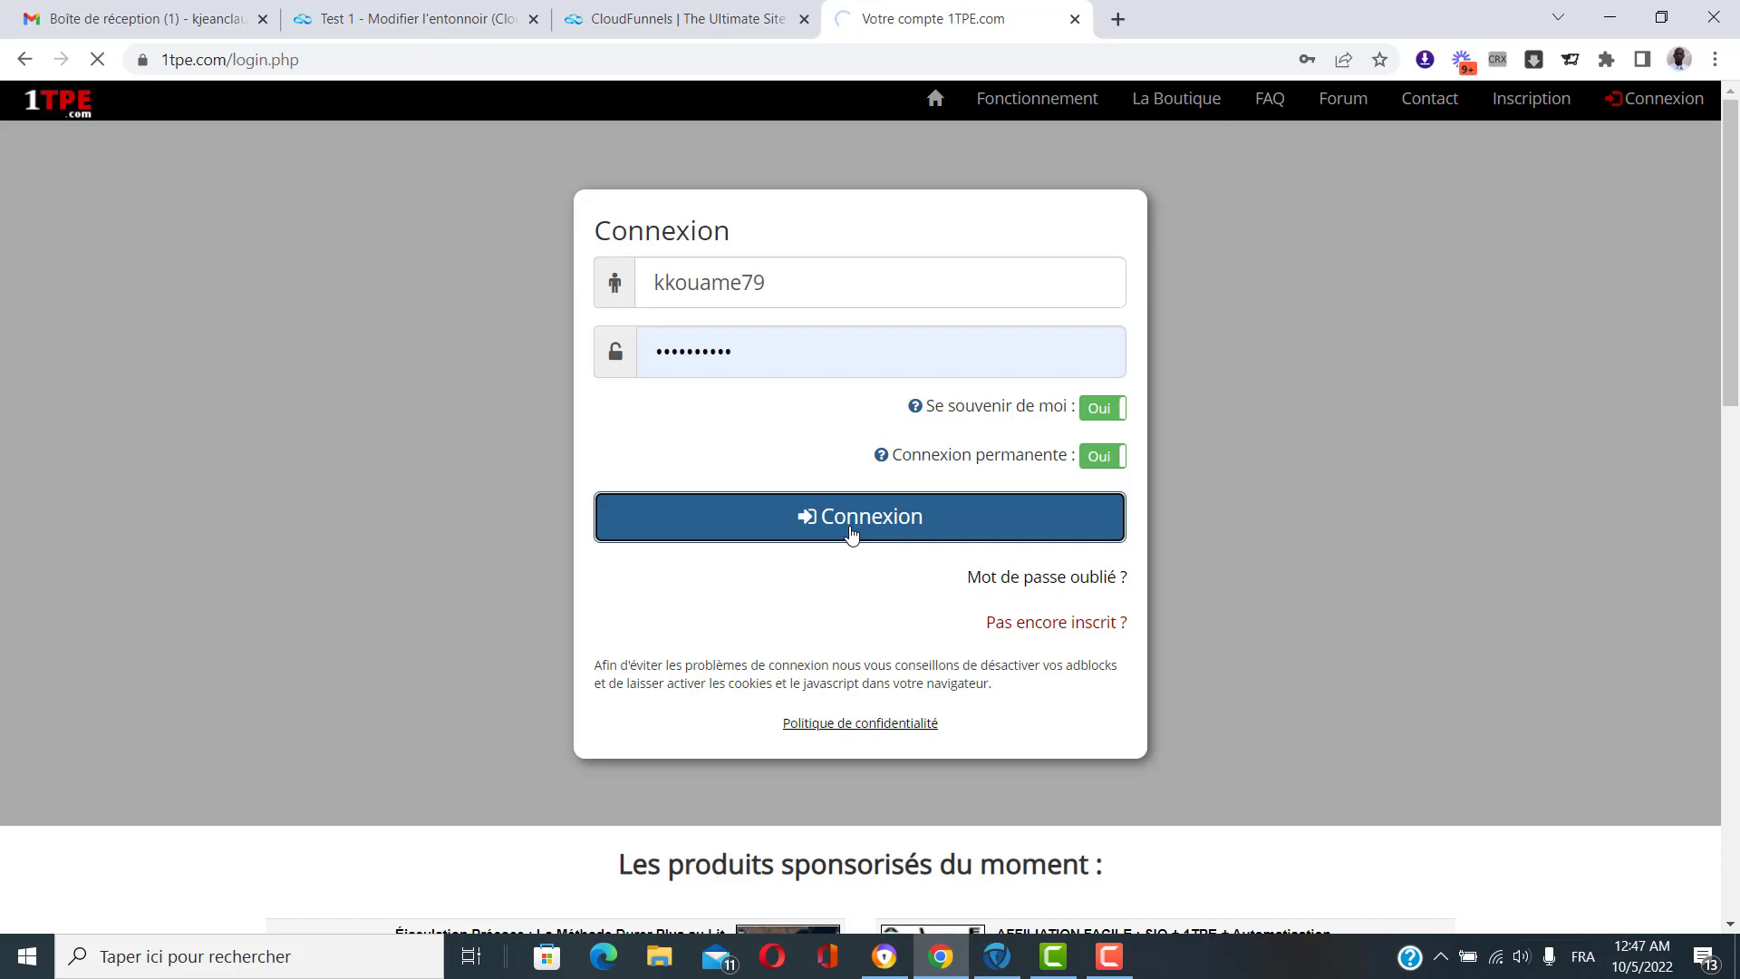
Open the Pack ebook affiliation product's sales page in a new tab.
scroll(779, 507, down, 5)
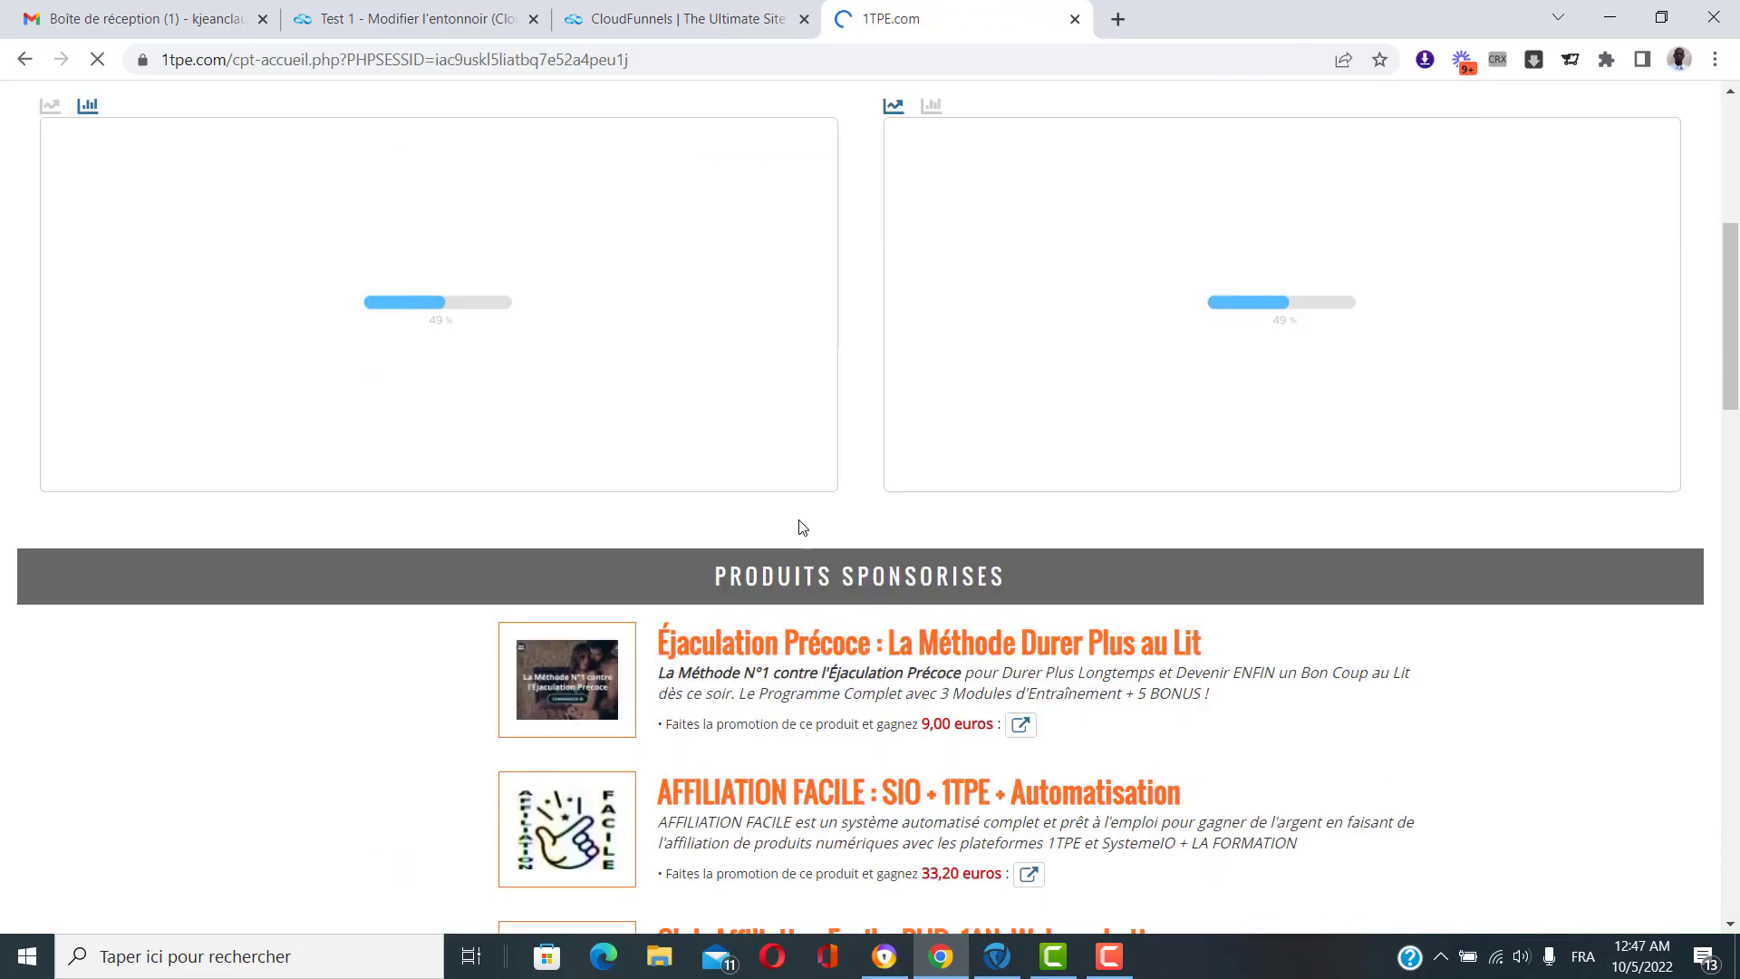
scroll(802, 528, down, 6)
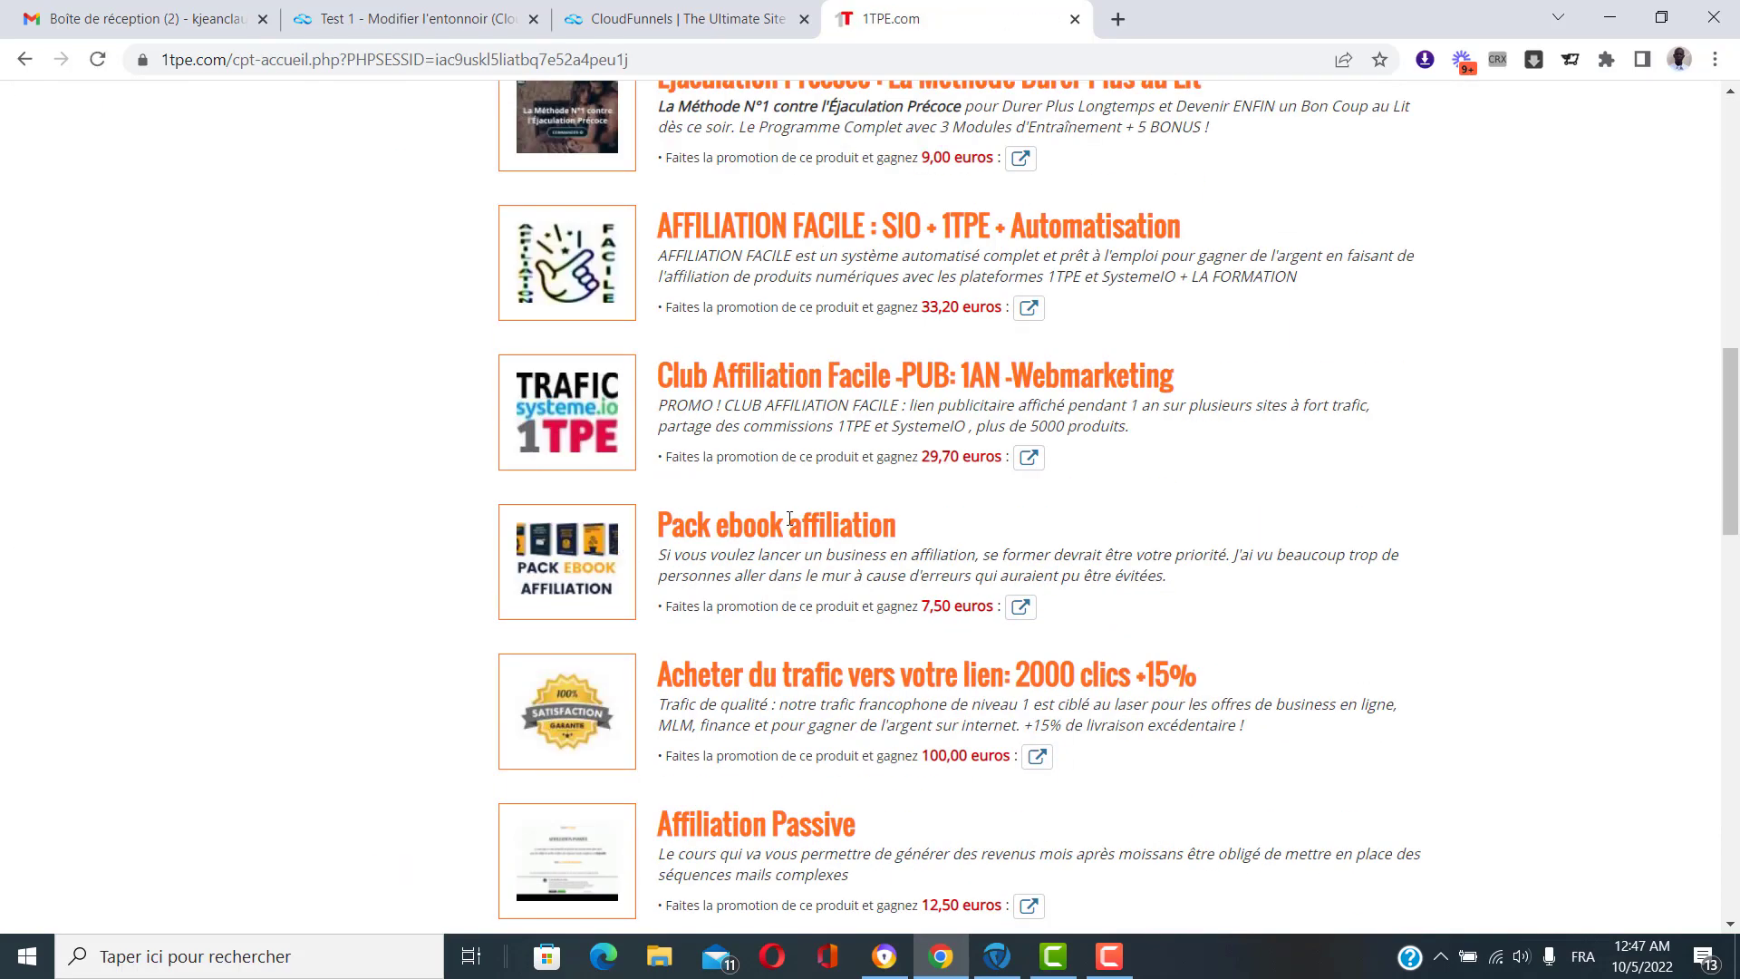
click(1020, 608)
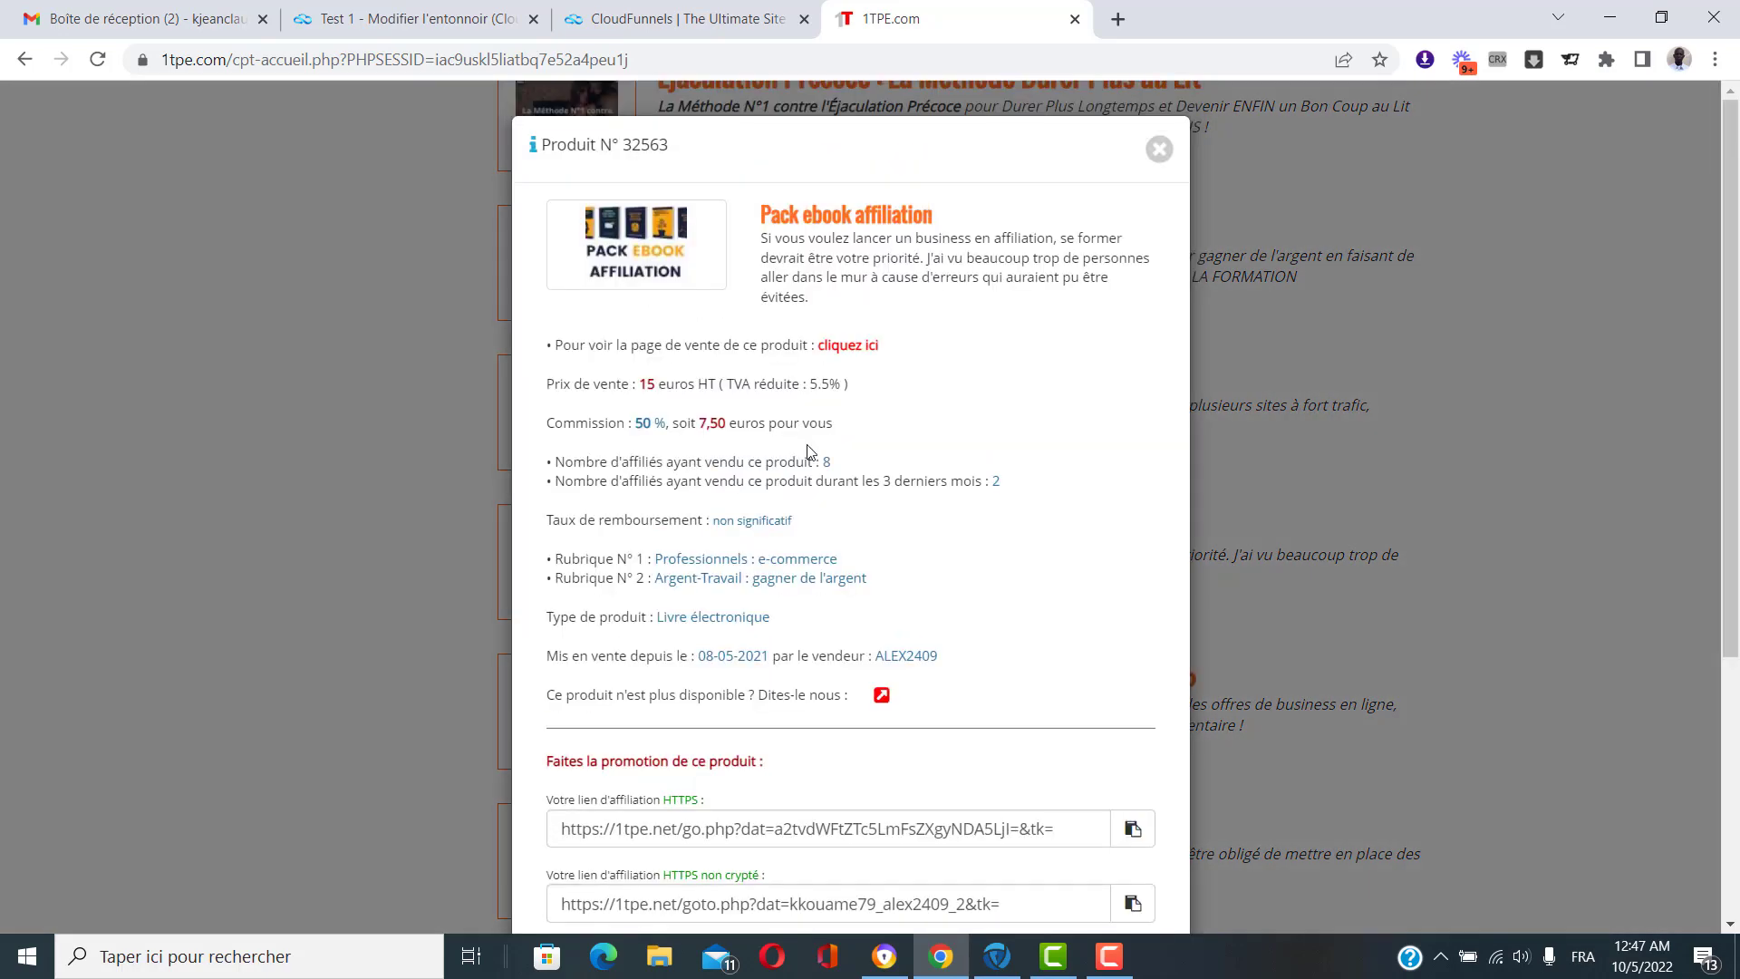
click(847, 345)
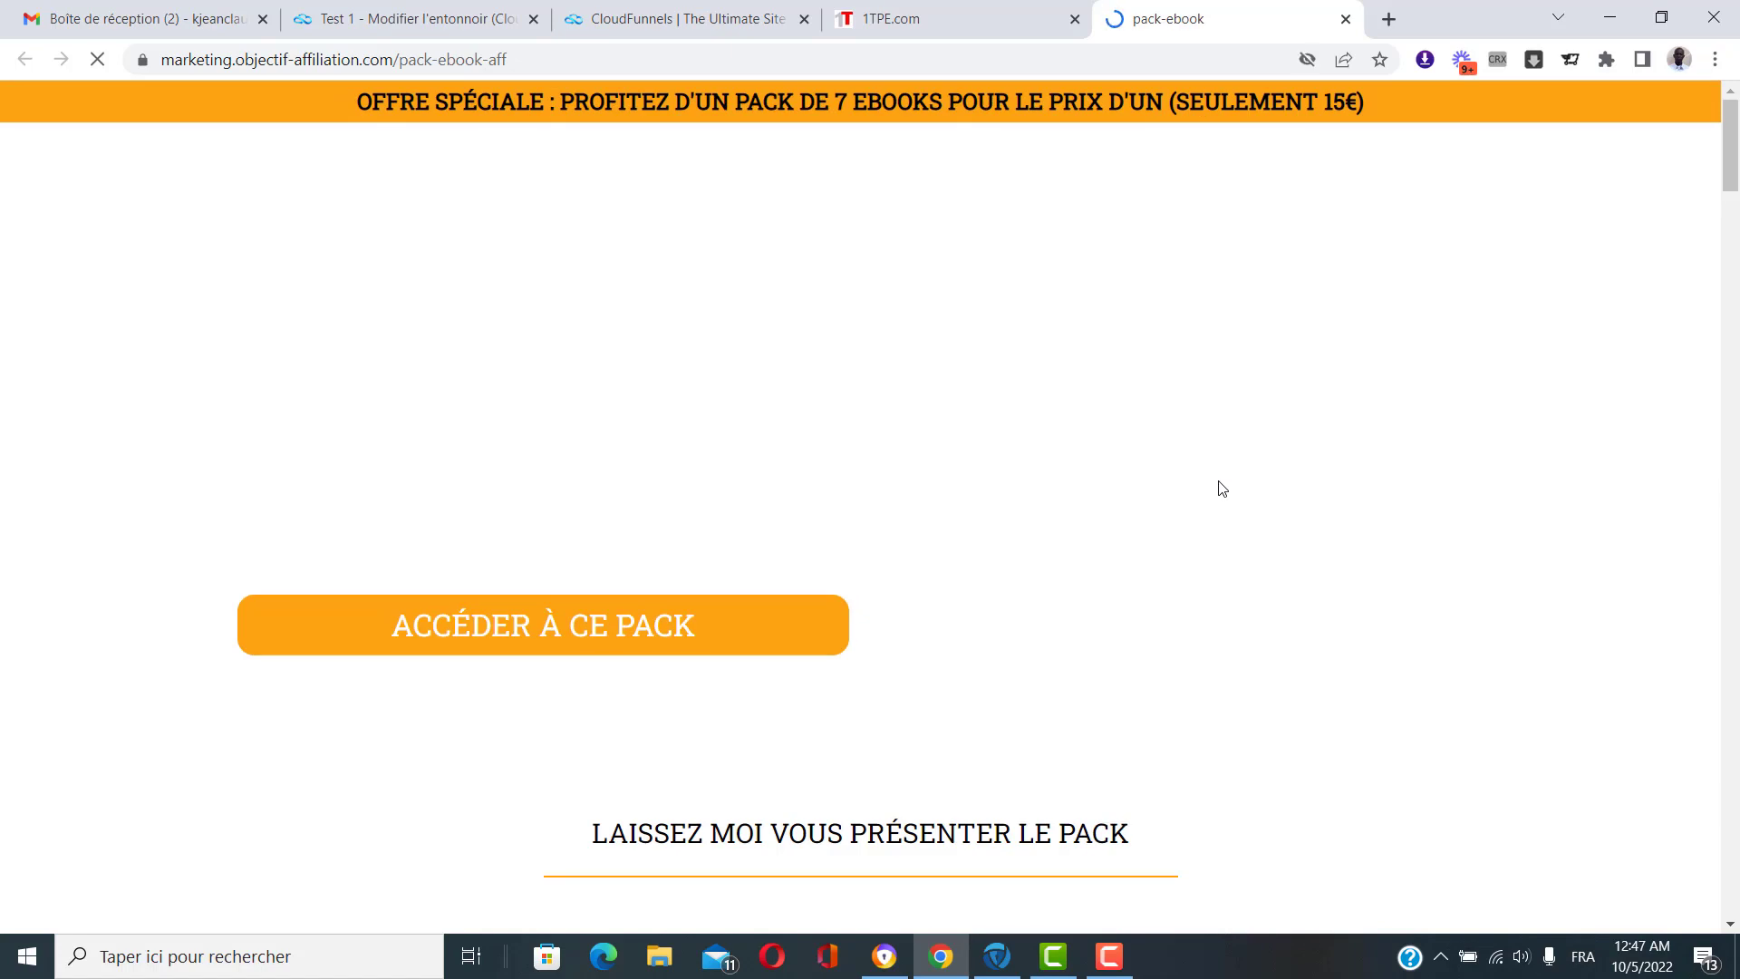
scroll(1218, 480, down, 20)
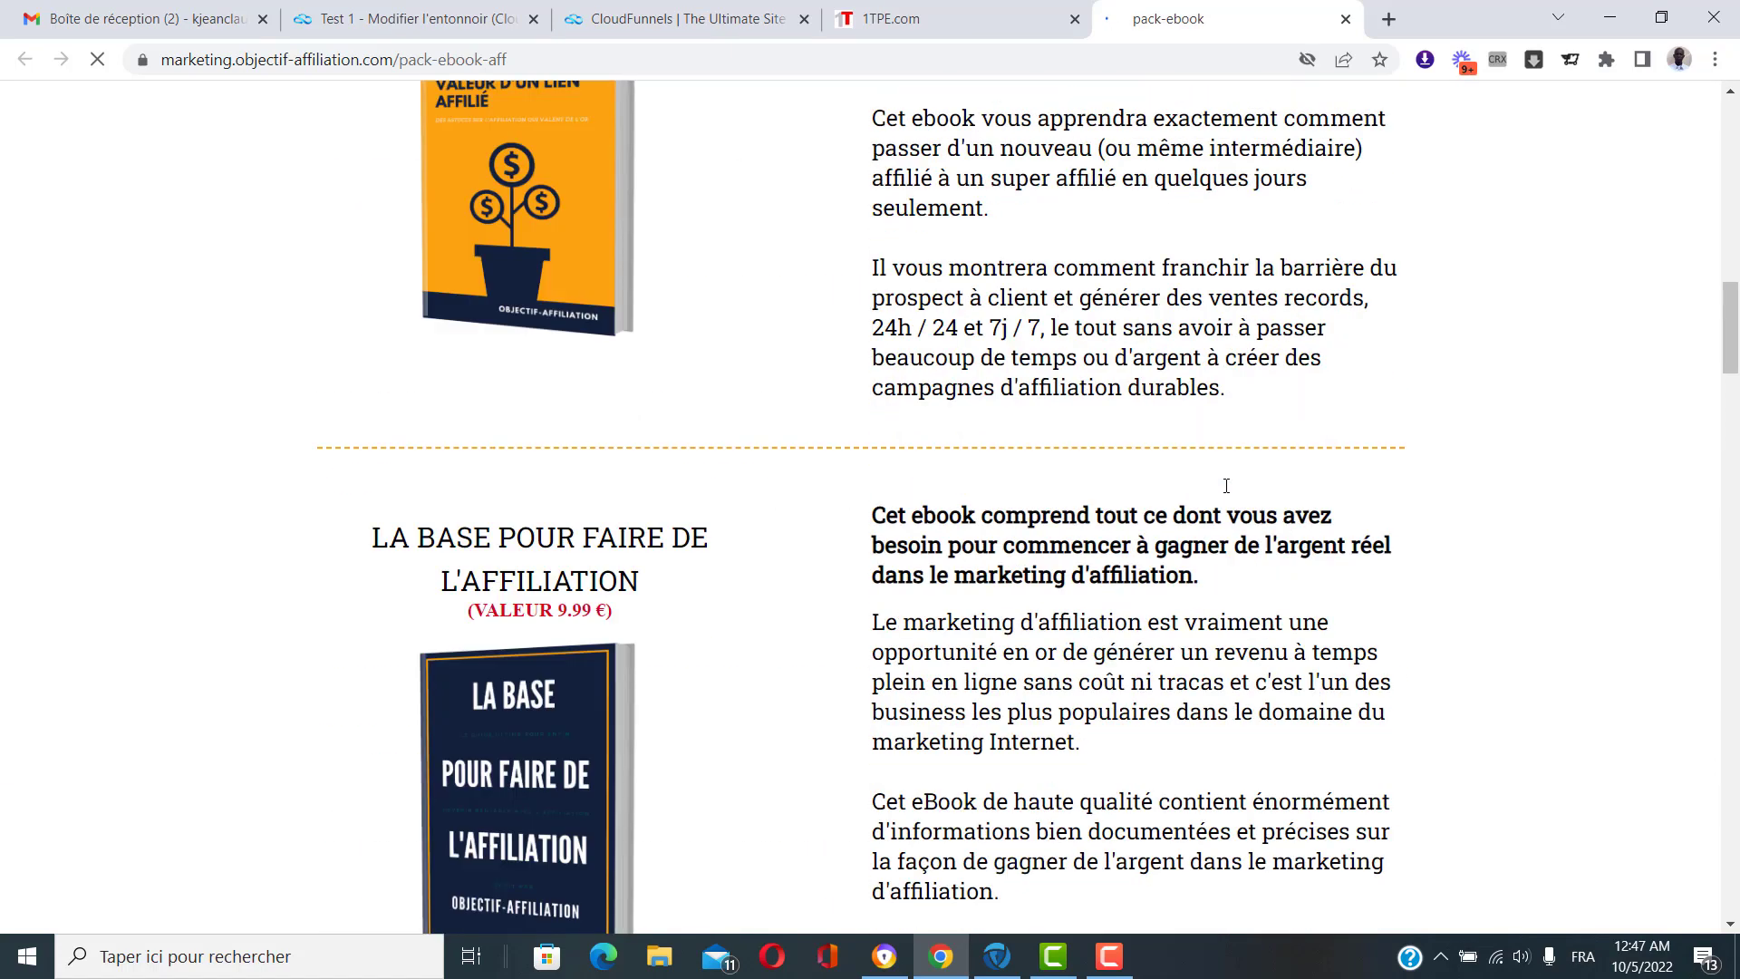
scroll(1227, 488, down, 20)
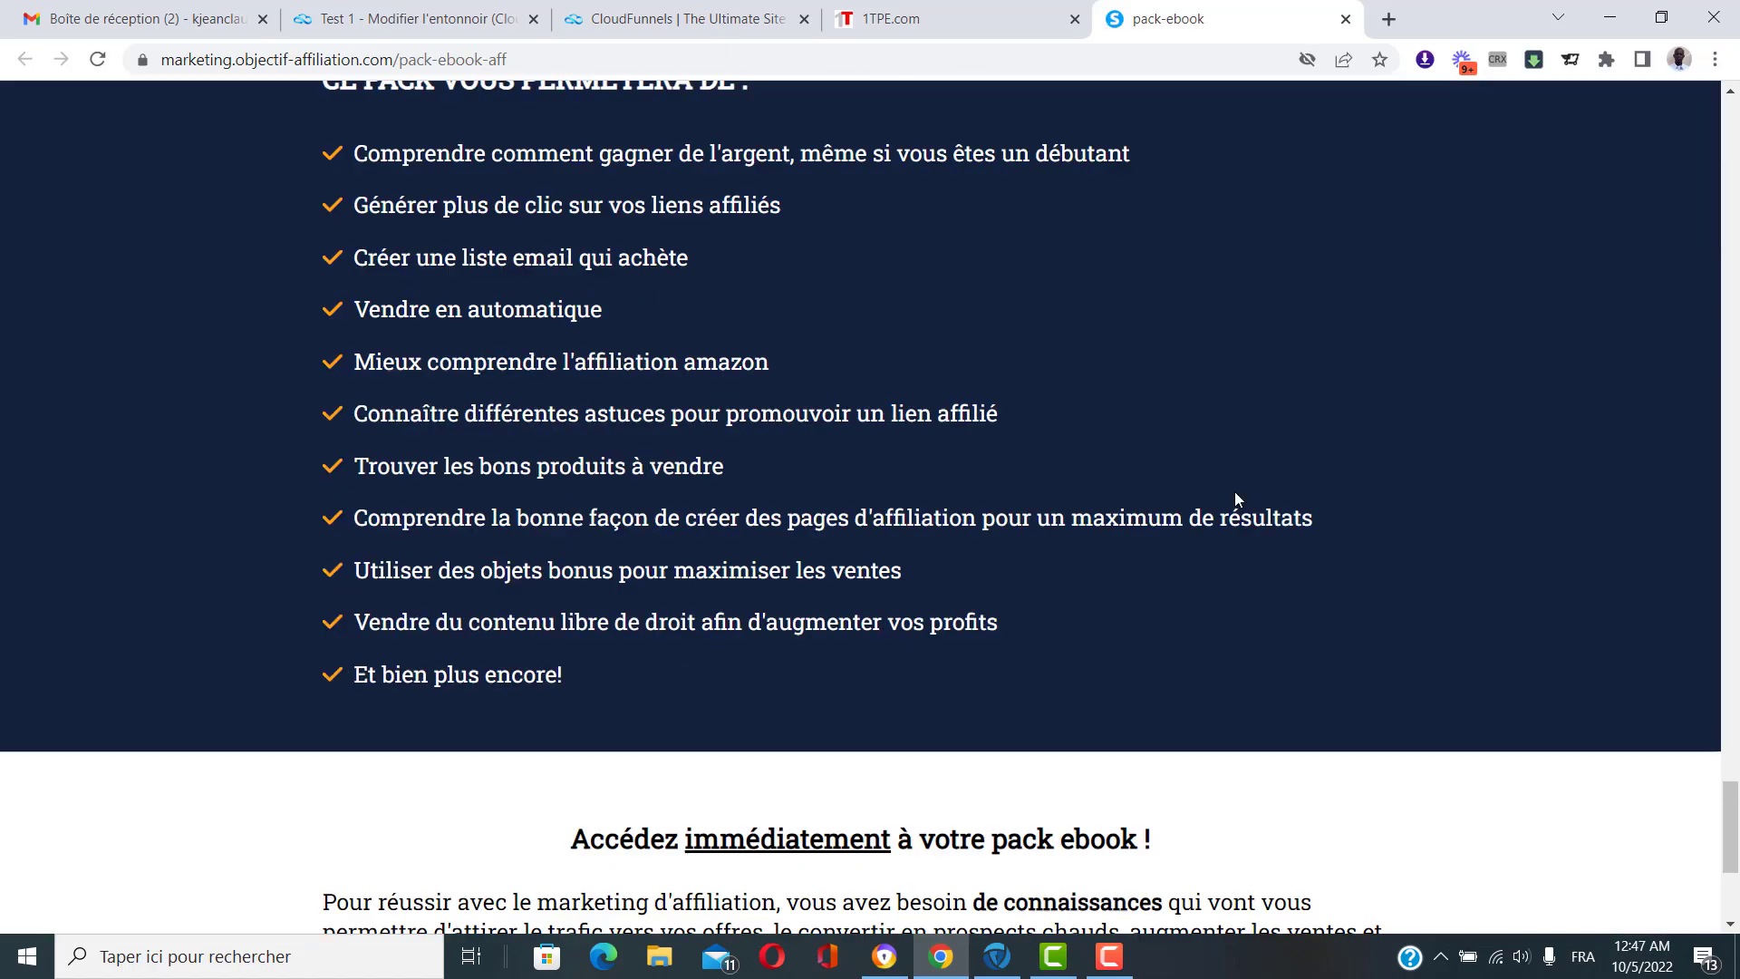
scroll(1238, 498, up, 20)
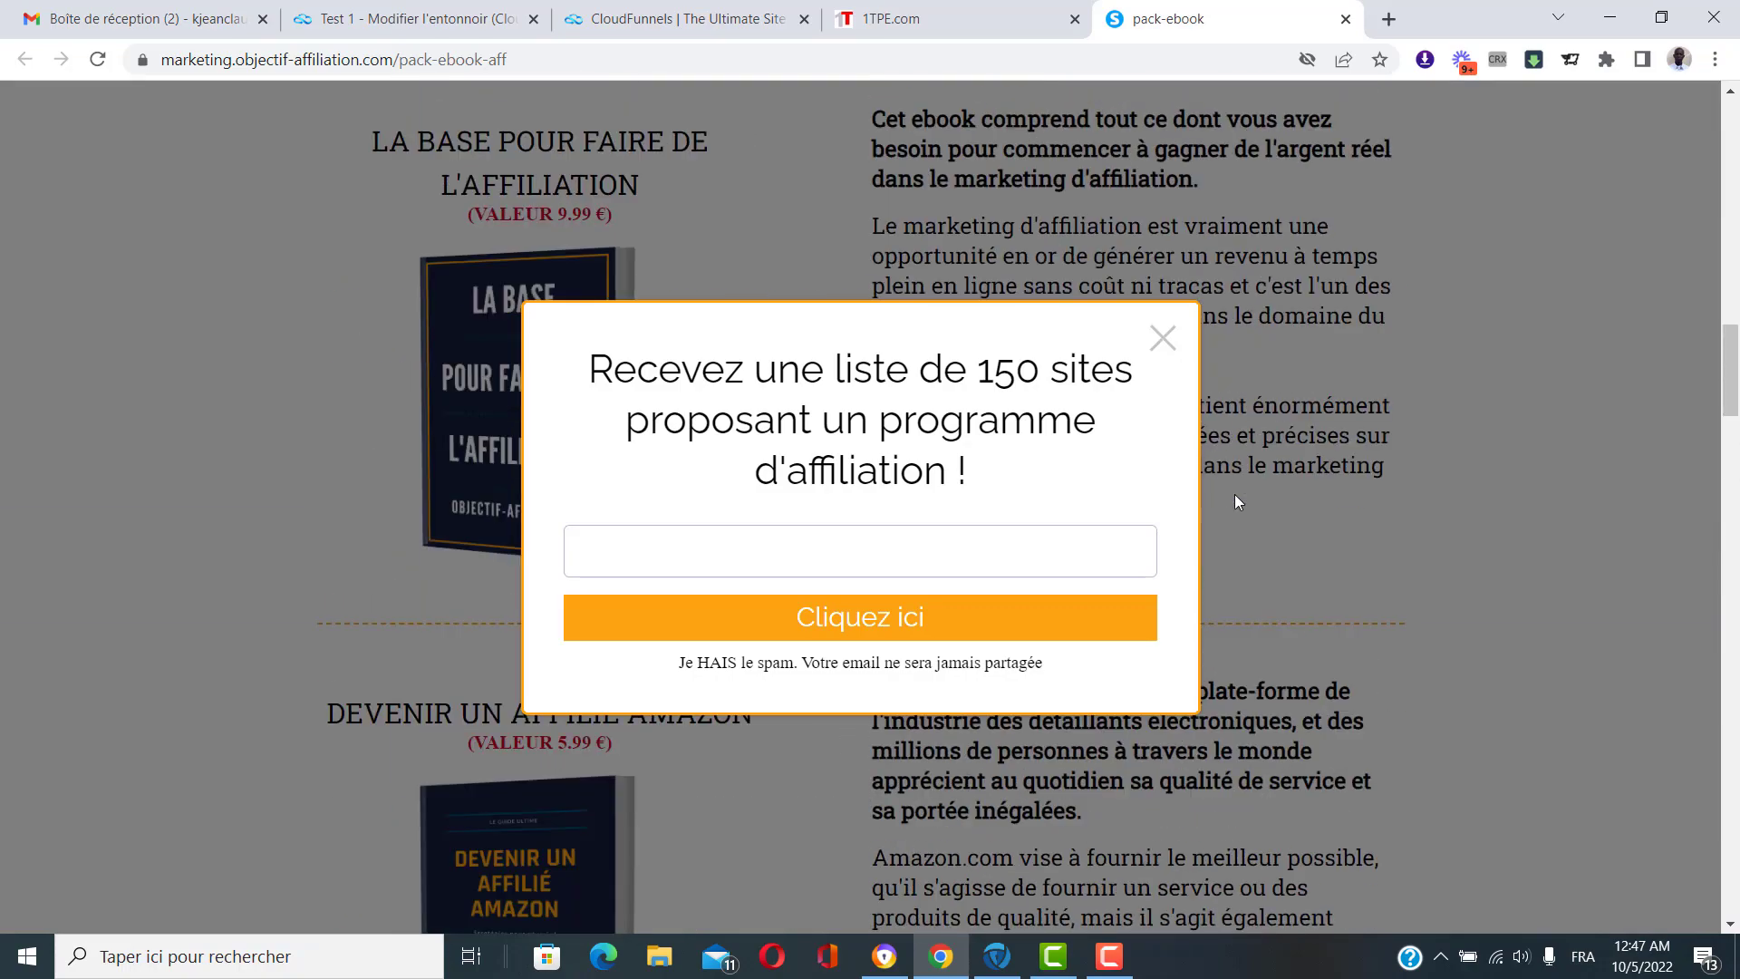
scroll(1234, 501, up, 5)
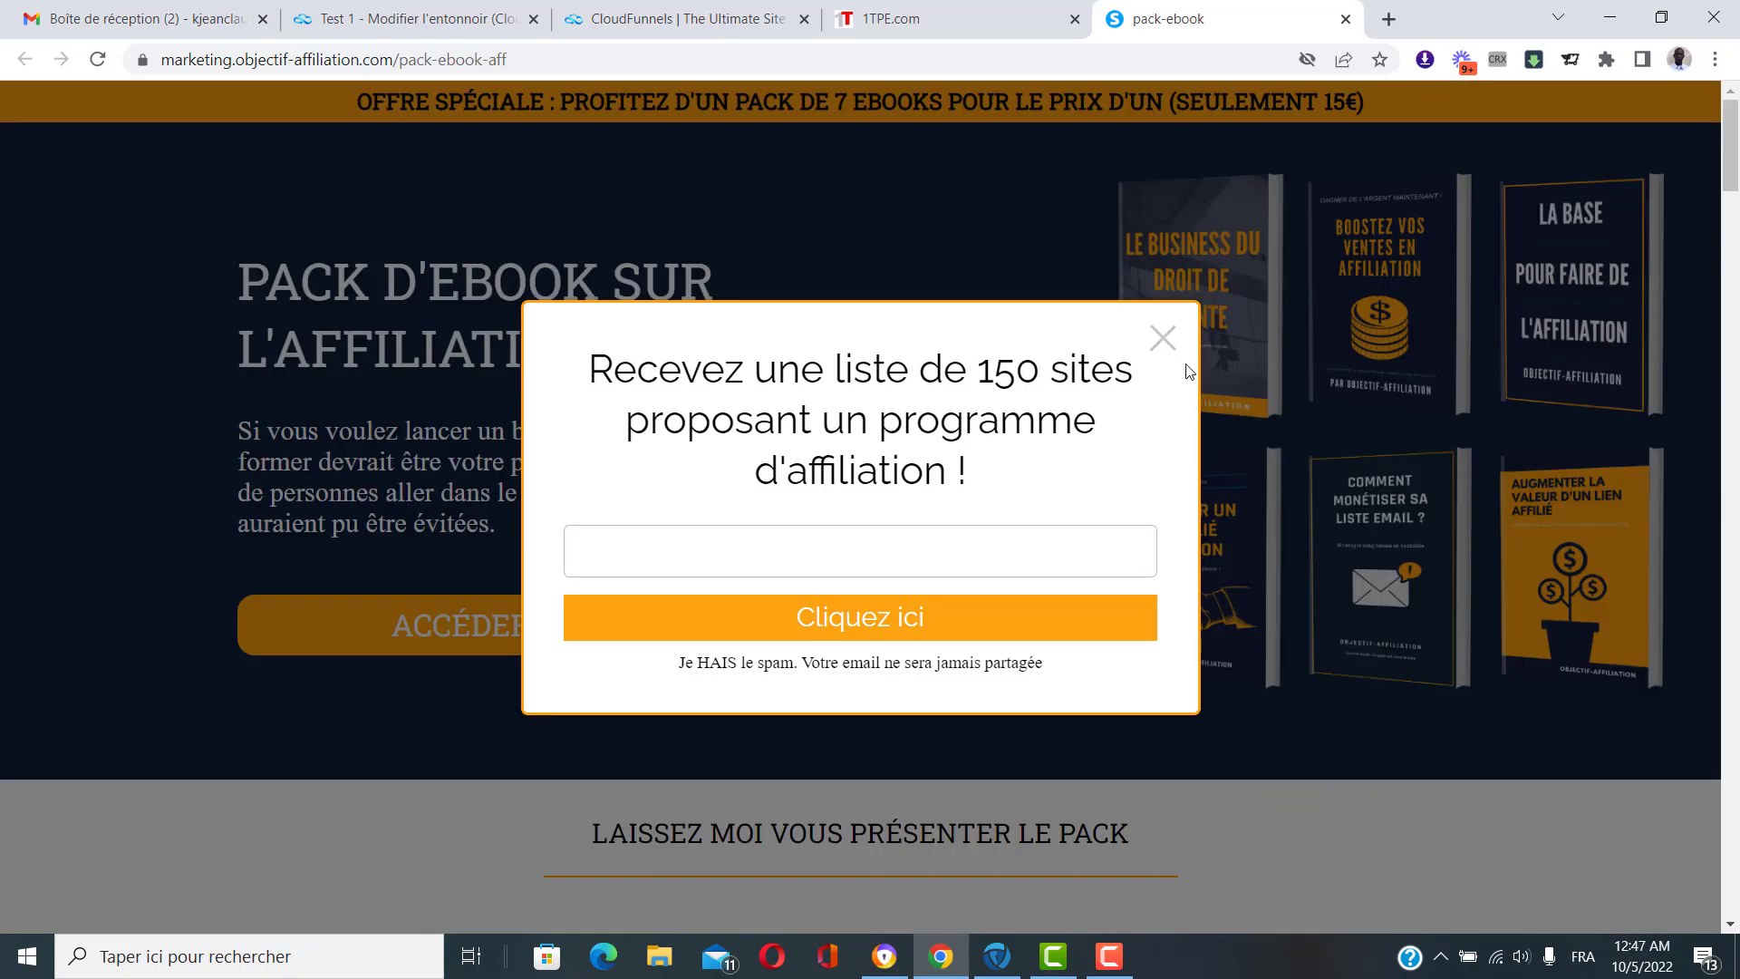
Close the sales page's email signup popup and return to the Test 1 funnel editor.
click(1161, 341)
click(1164, 338)
click(652, 13)
click(423, 13)
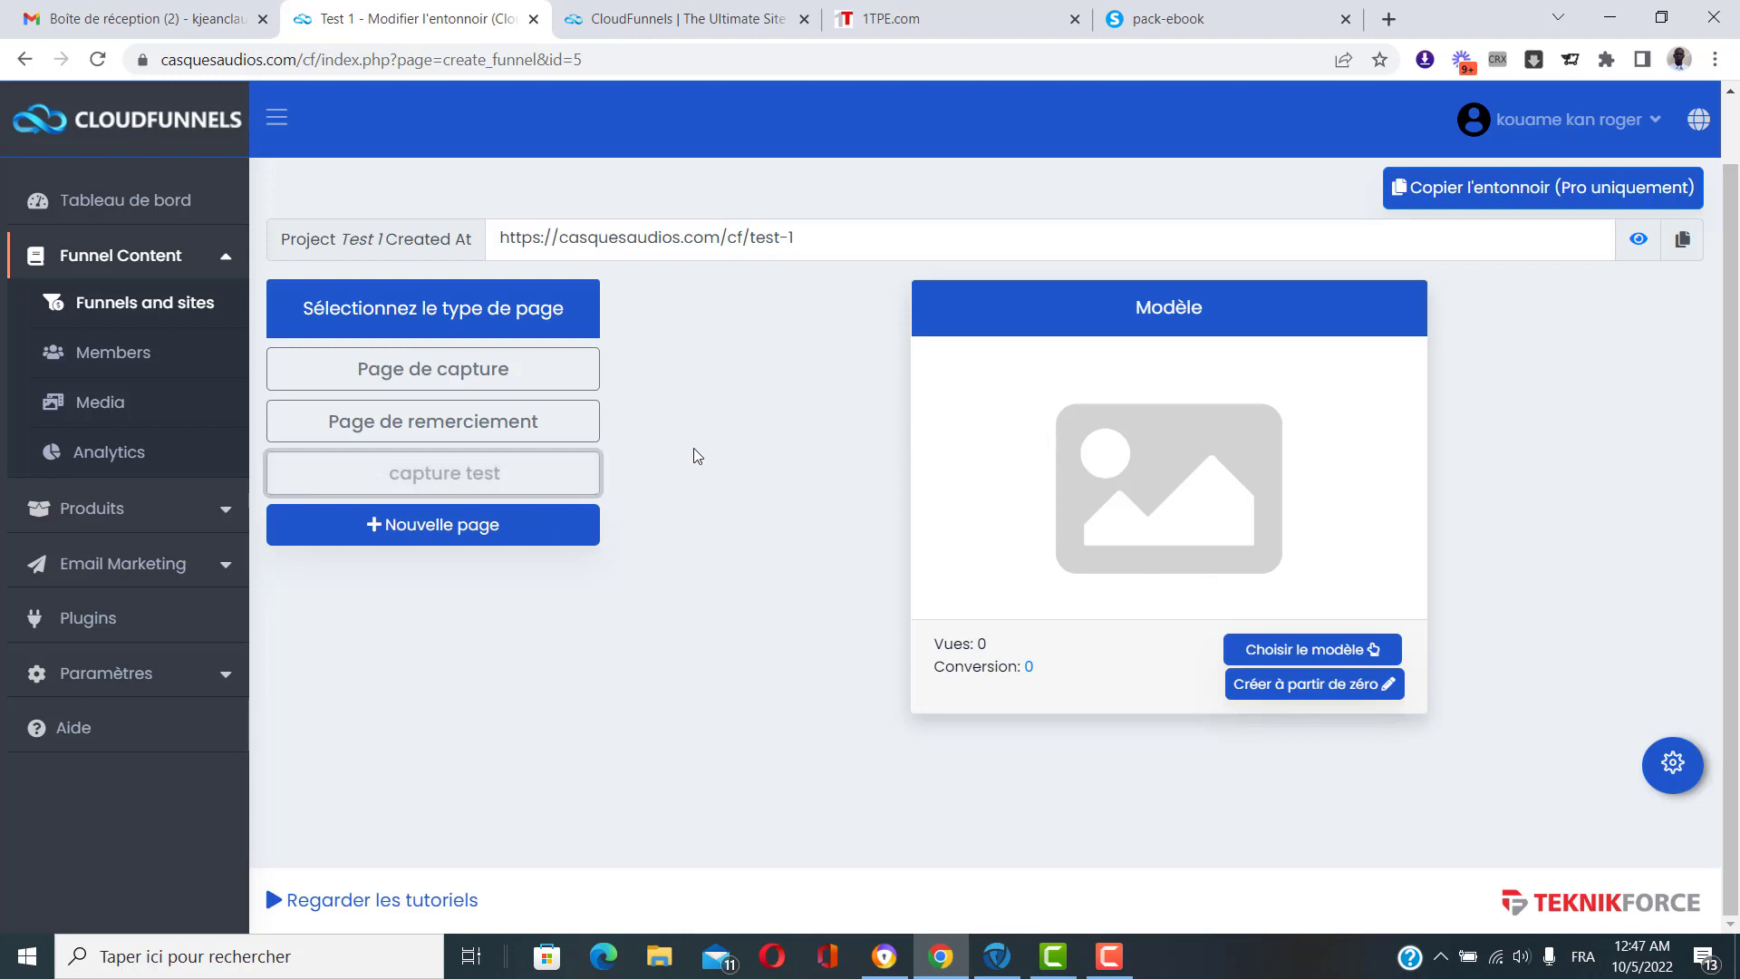
Choose clone-from-URL for the capture test page and copy the pack-ebook sales page address.
click(1335, 641)
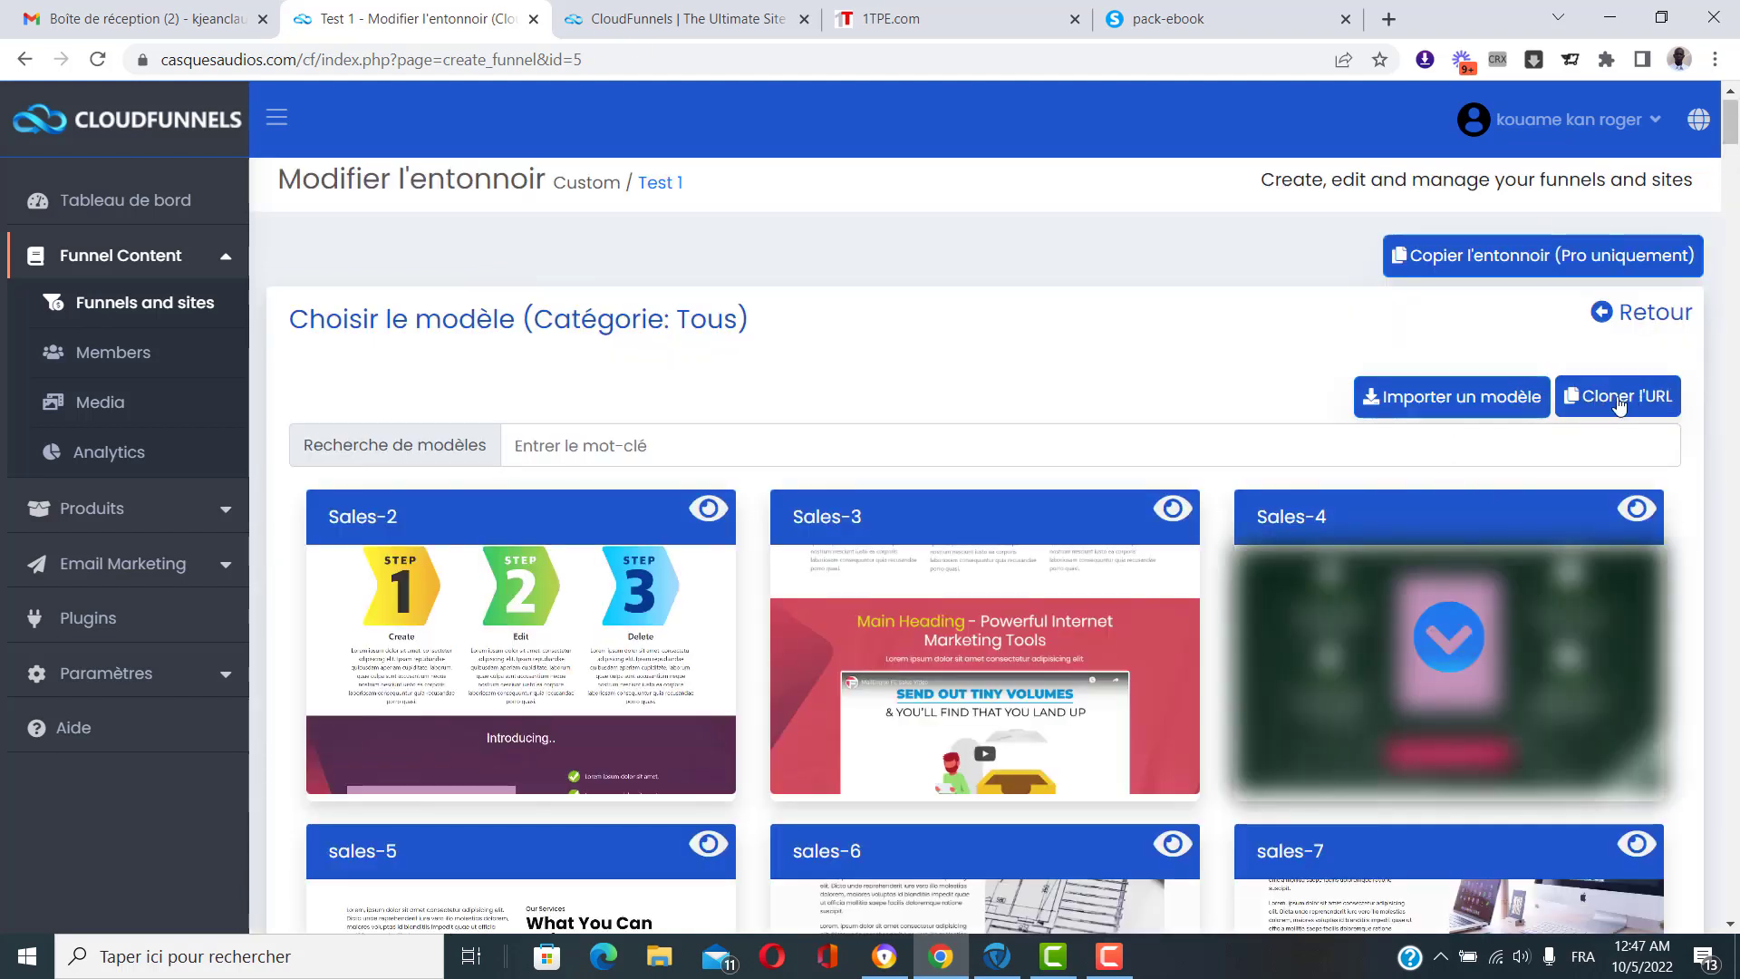
click(1620, 404)
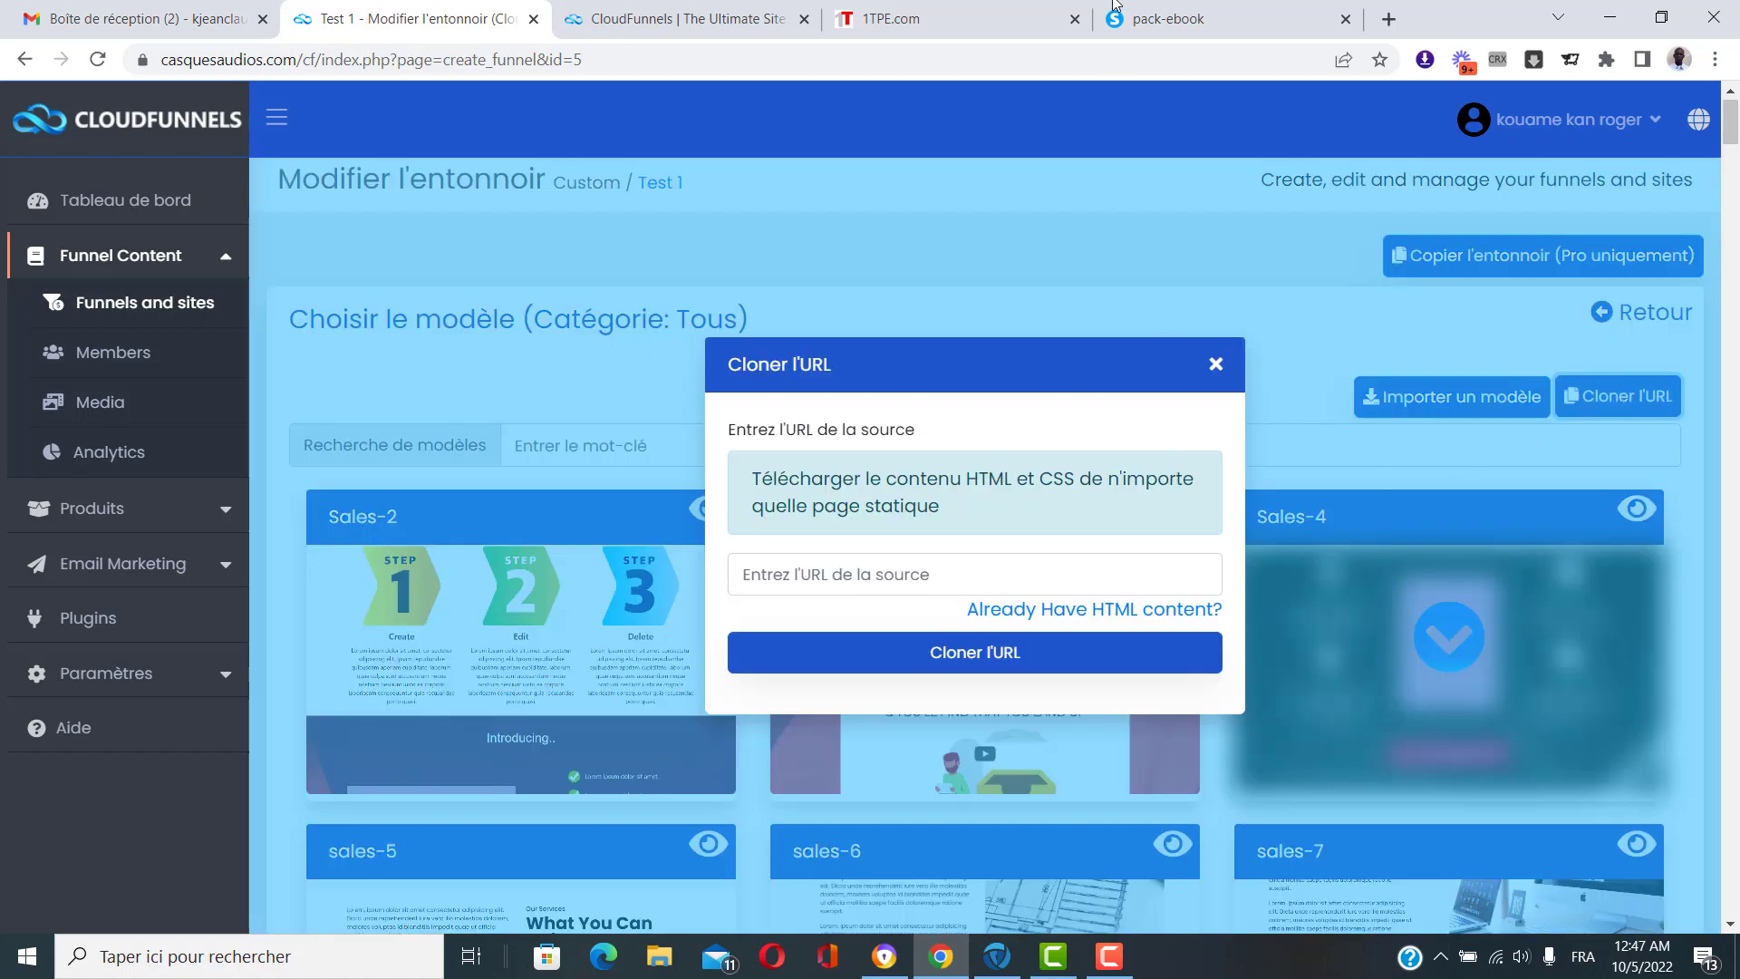
click(1115, 7)
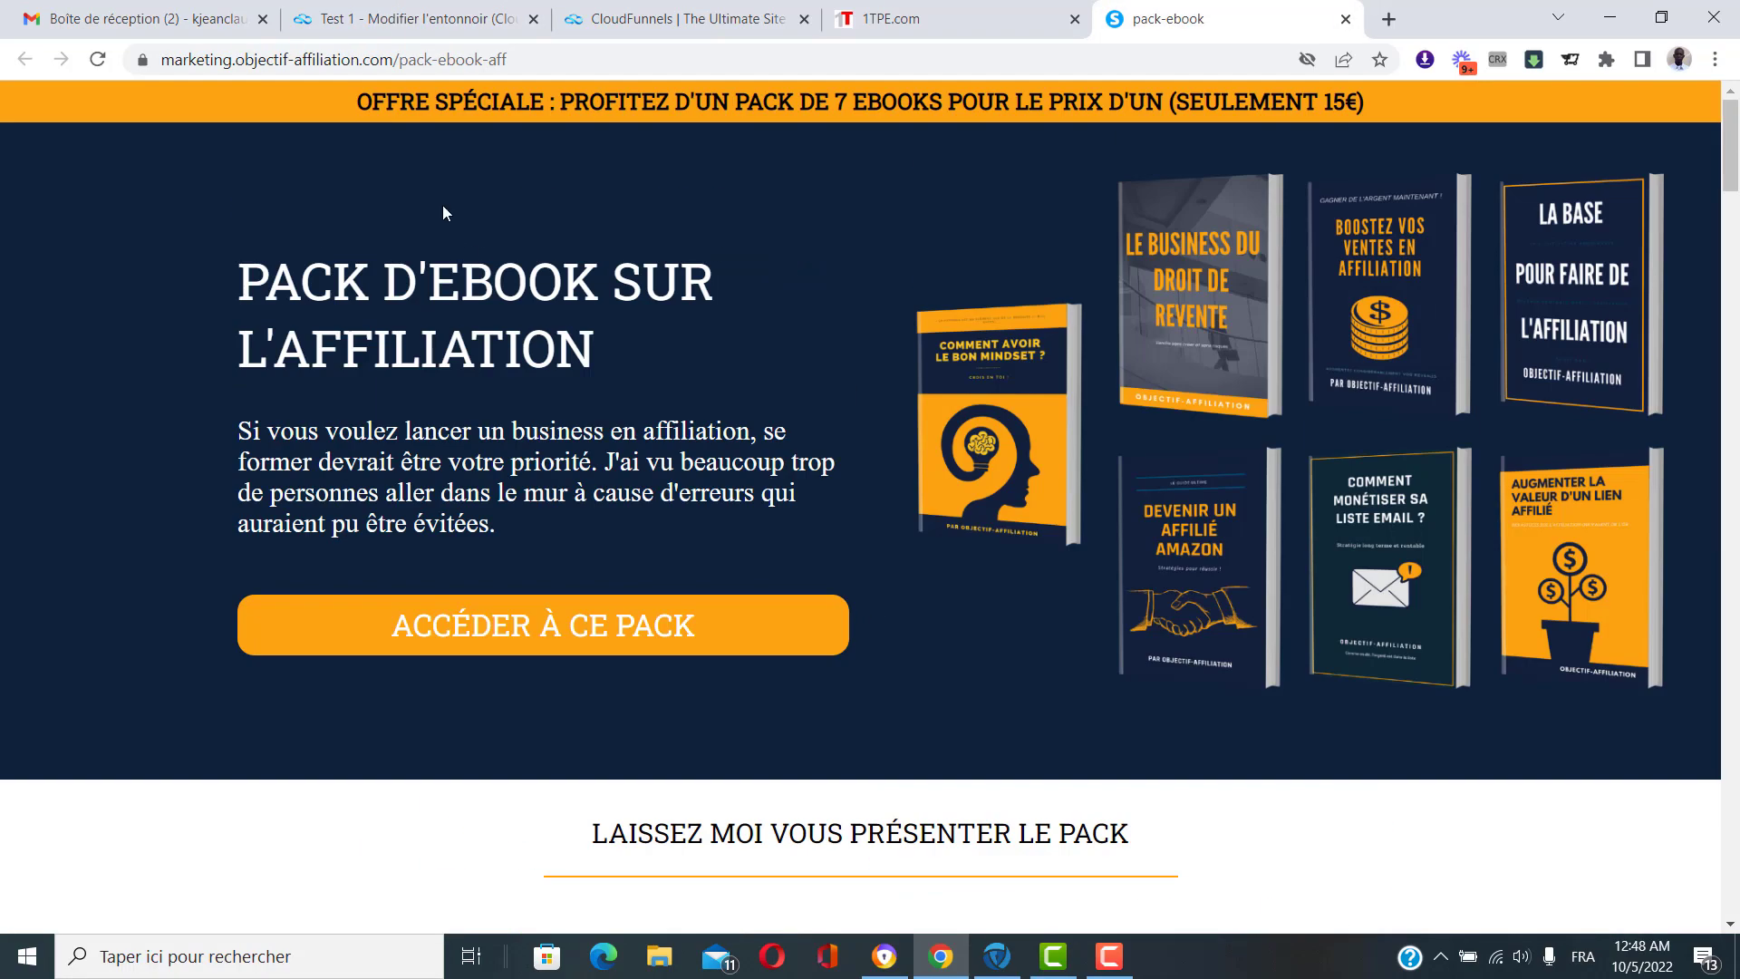
click(373, 59)
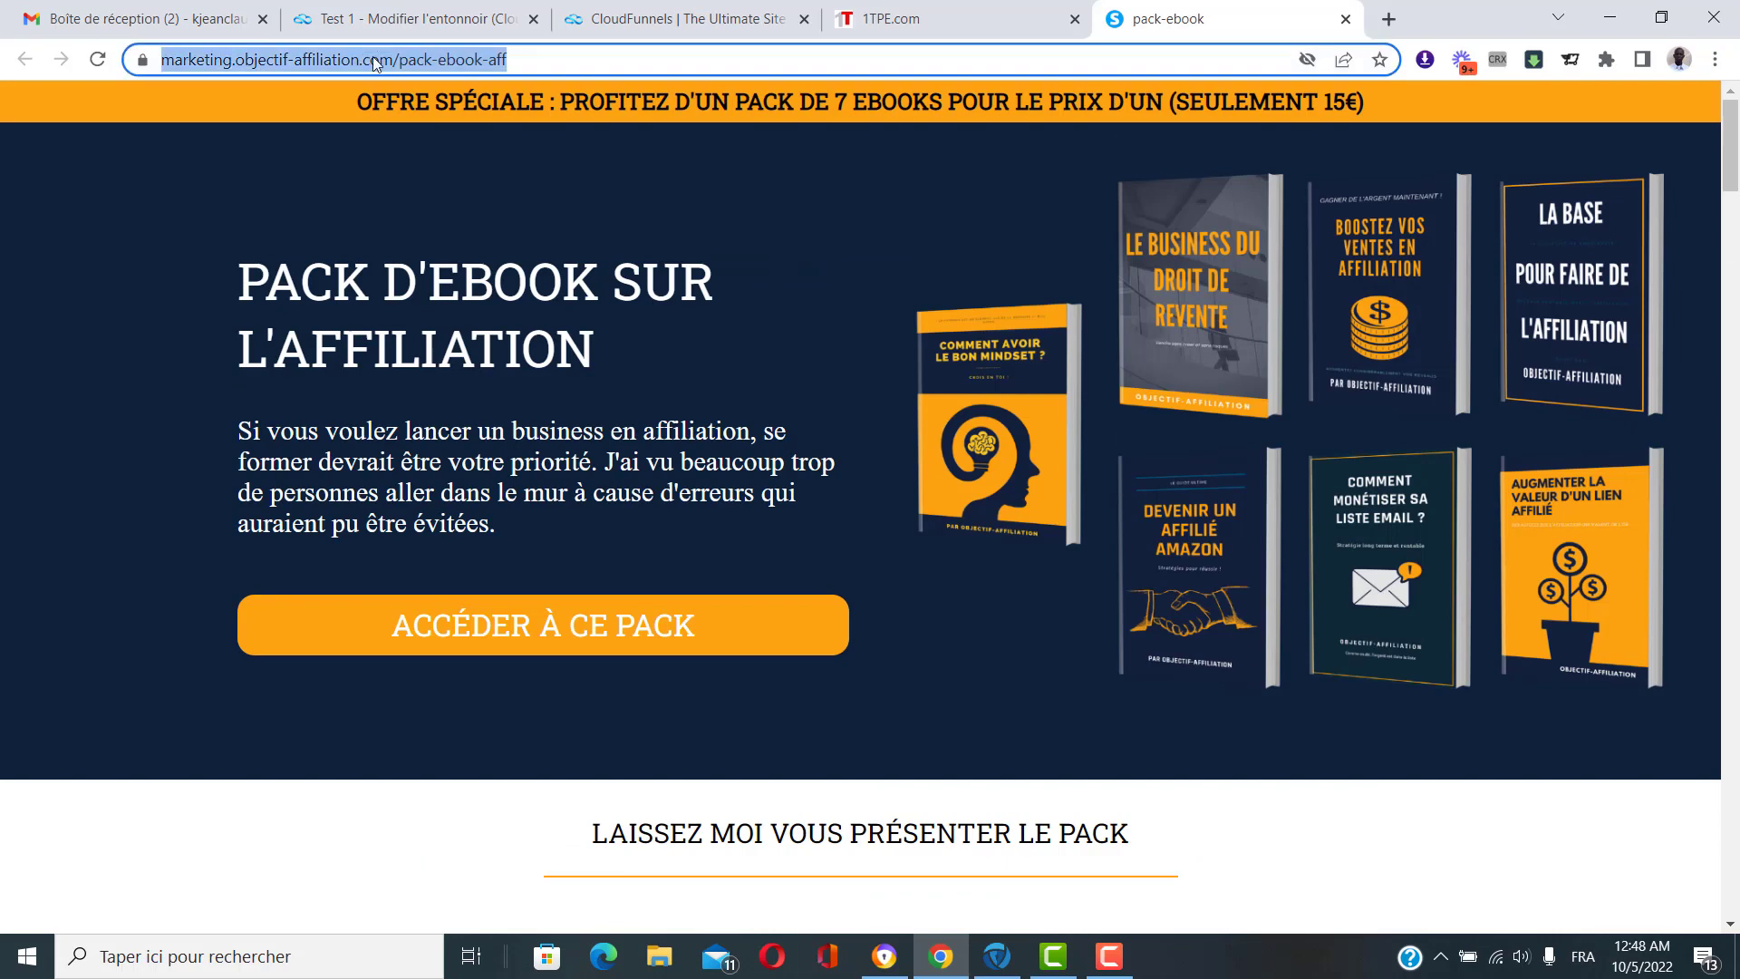
right_click(373, 56)
click(508, 180)
Paste the pack-ebook address as the clone source and reveal the HTML content box.
click(332, 30)
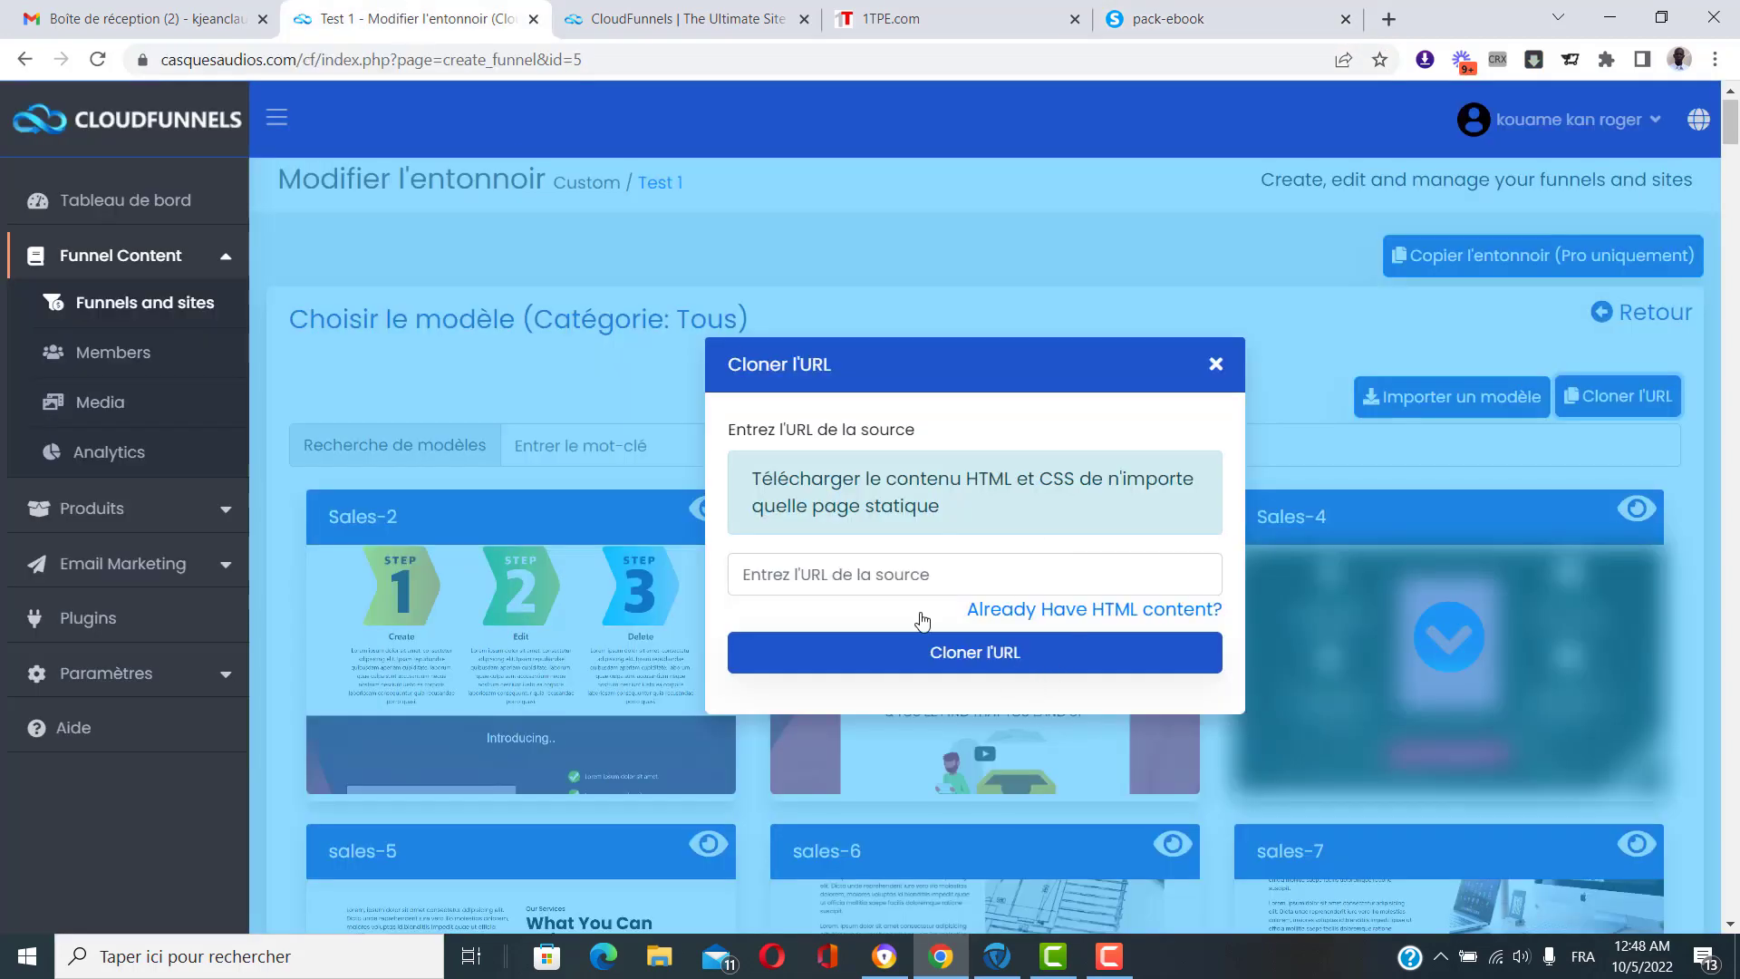
click(899, 580)
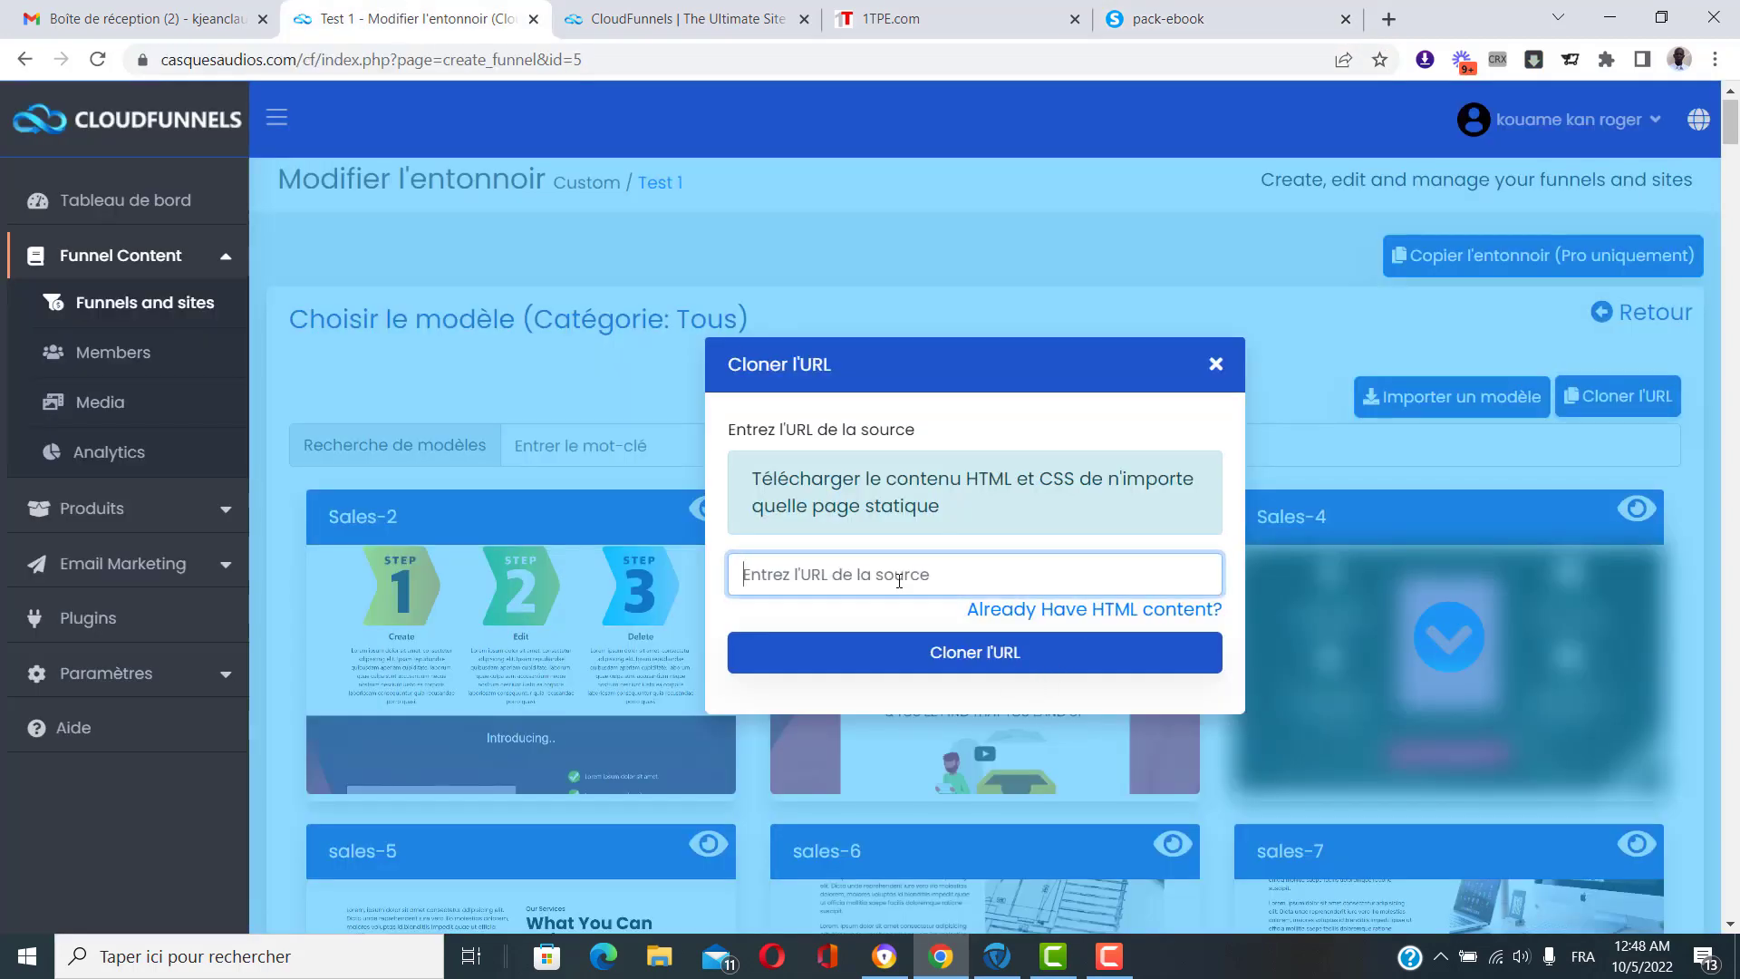
key(ctrl+v)
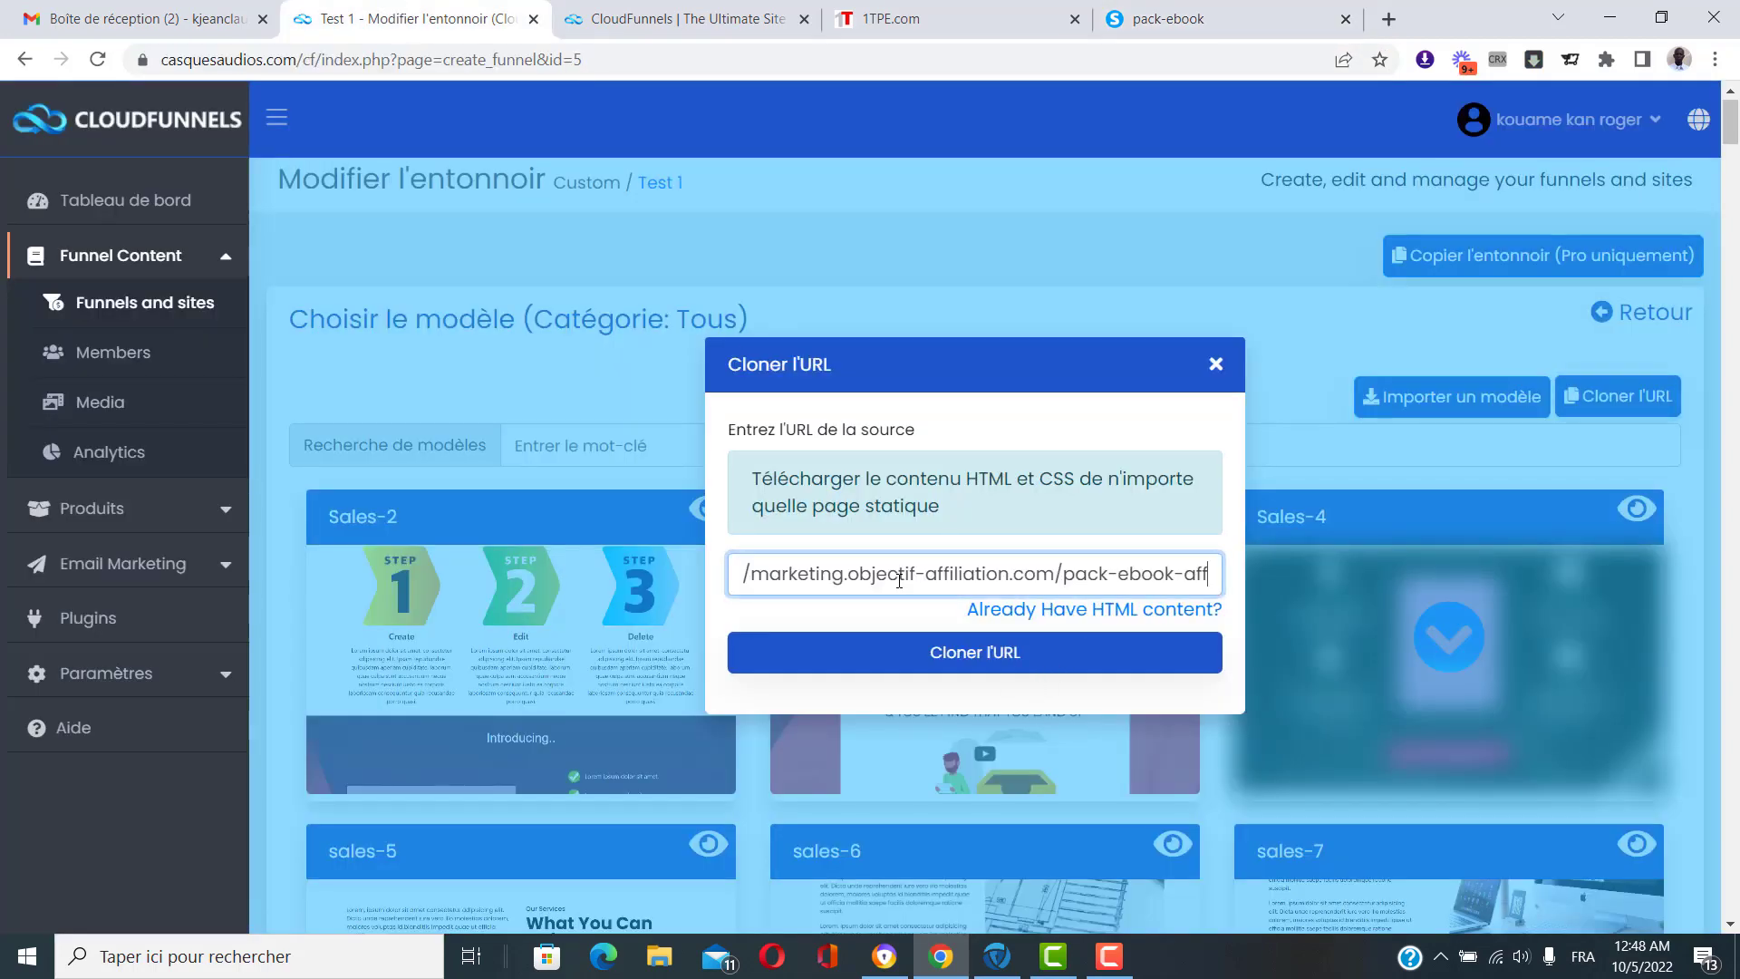
click(1108, 613)
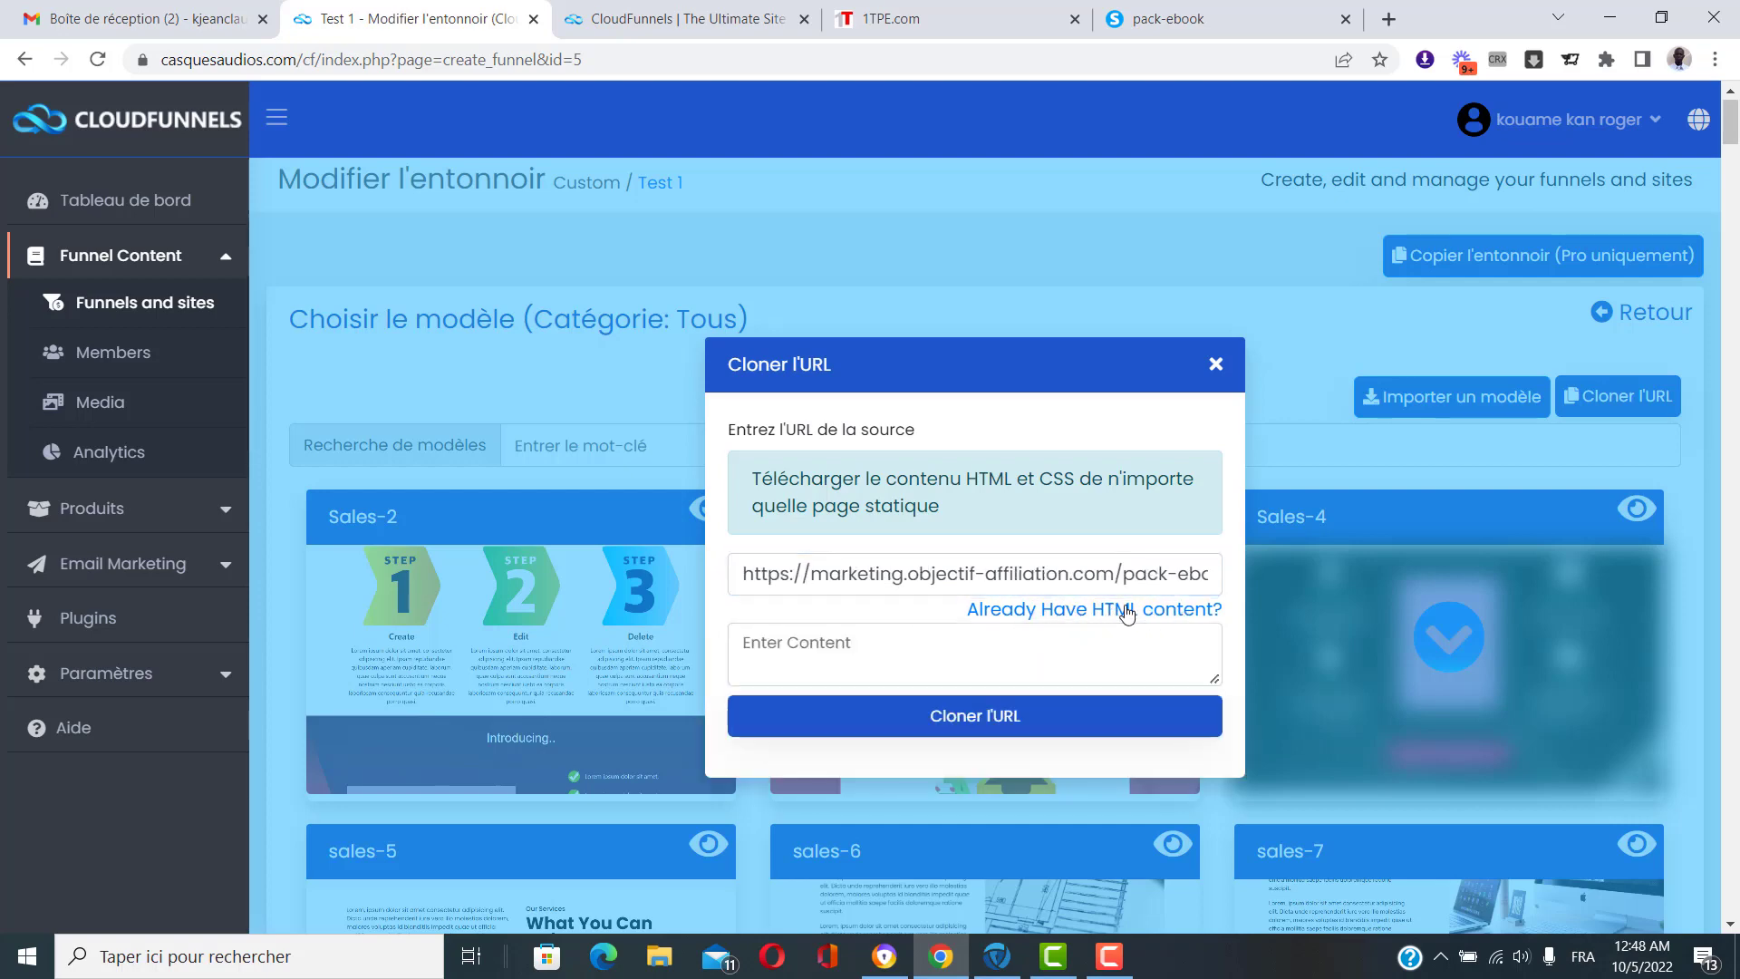
click(1211, 23)
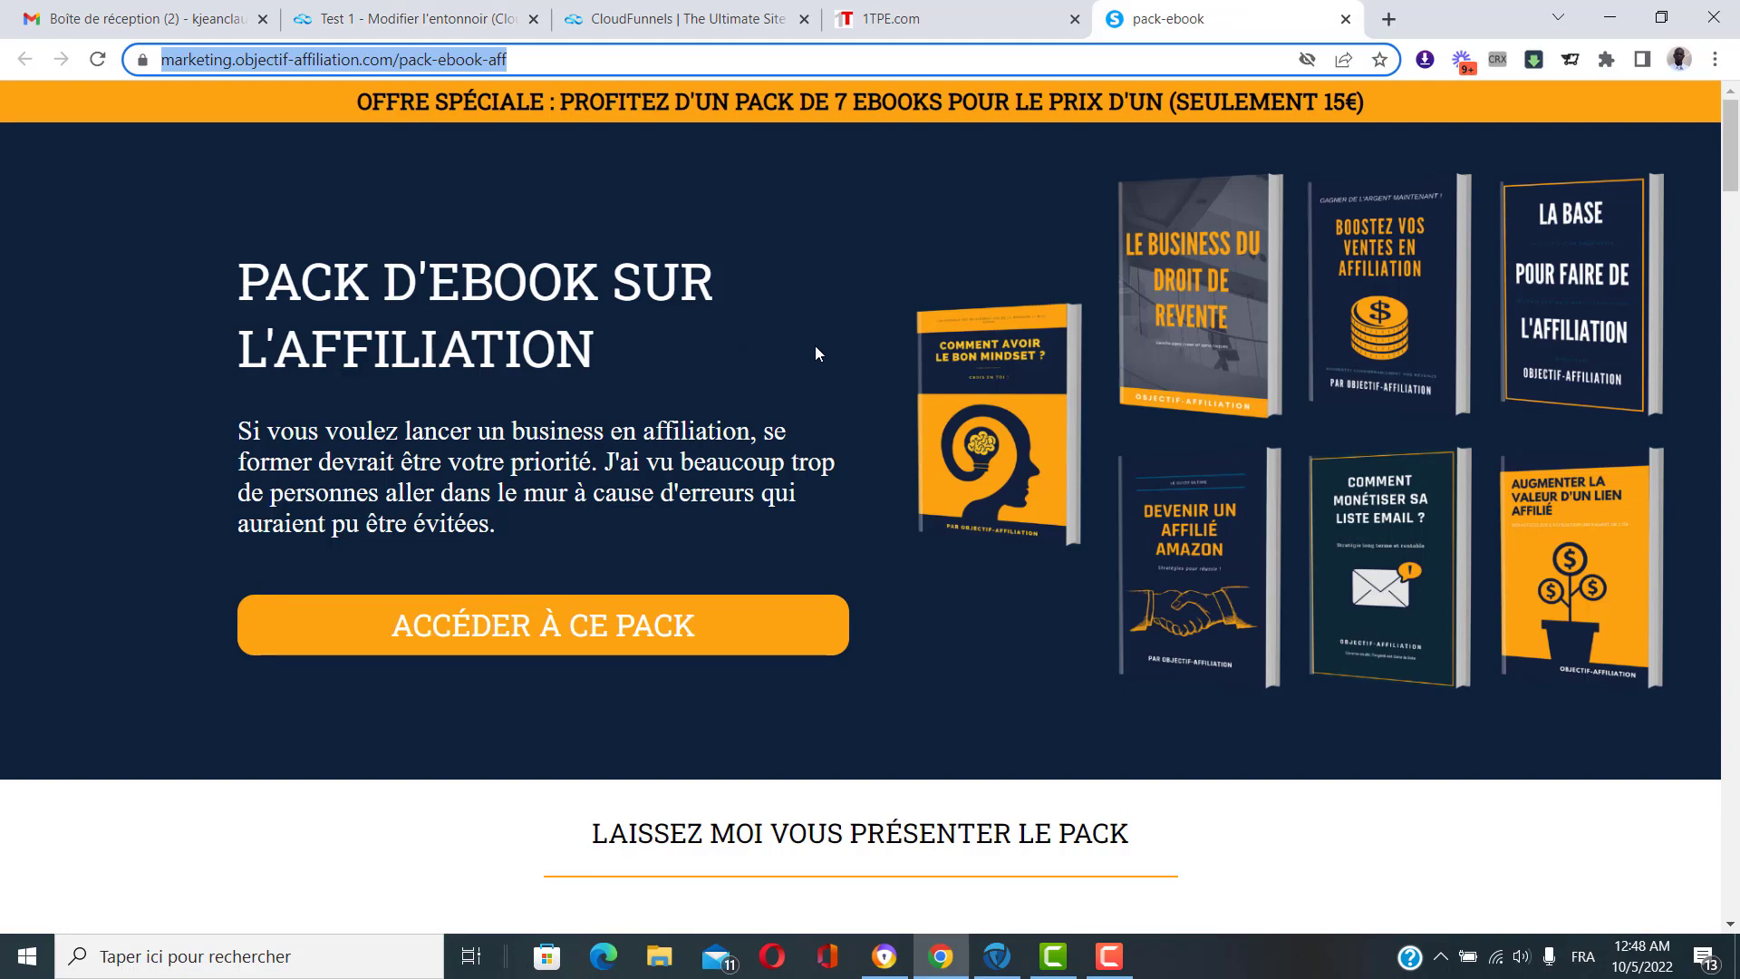
Open the pack-ebook page's source with Ctrl+U and copy the entire HTML.
key(ctrl+u)
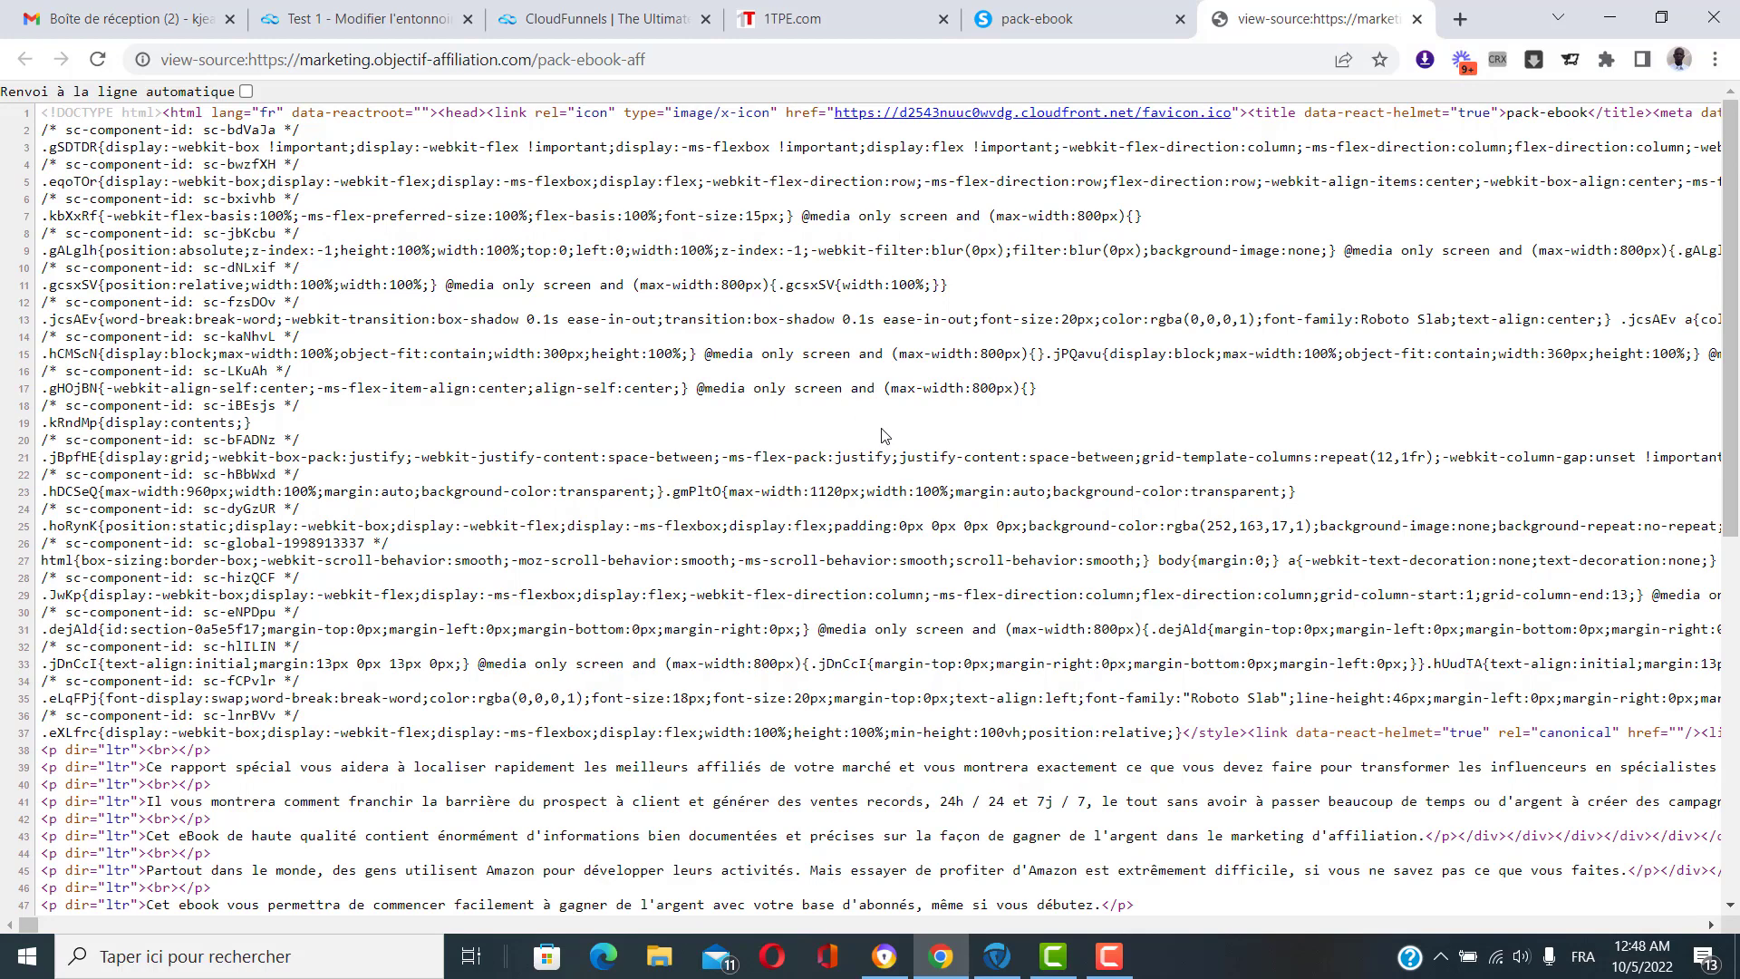
key(ctrl+a)
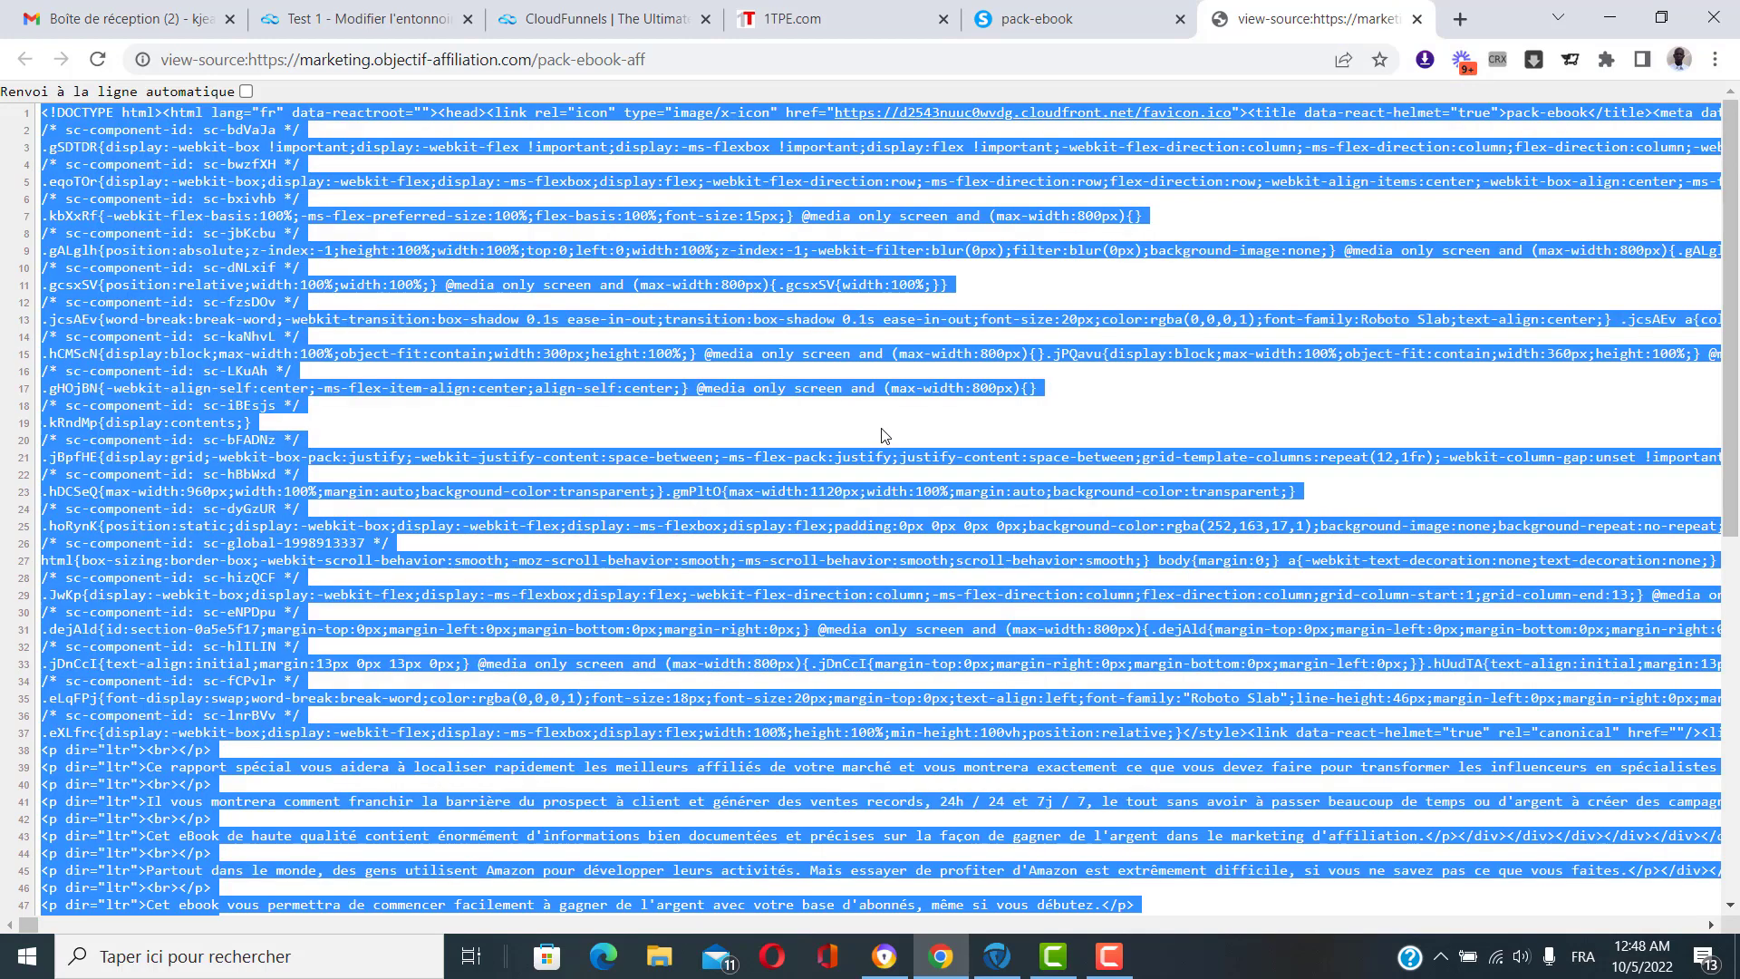
right_click(777, 322)
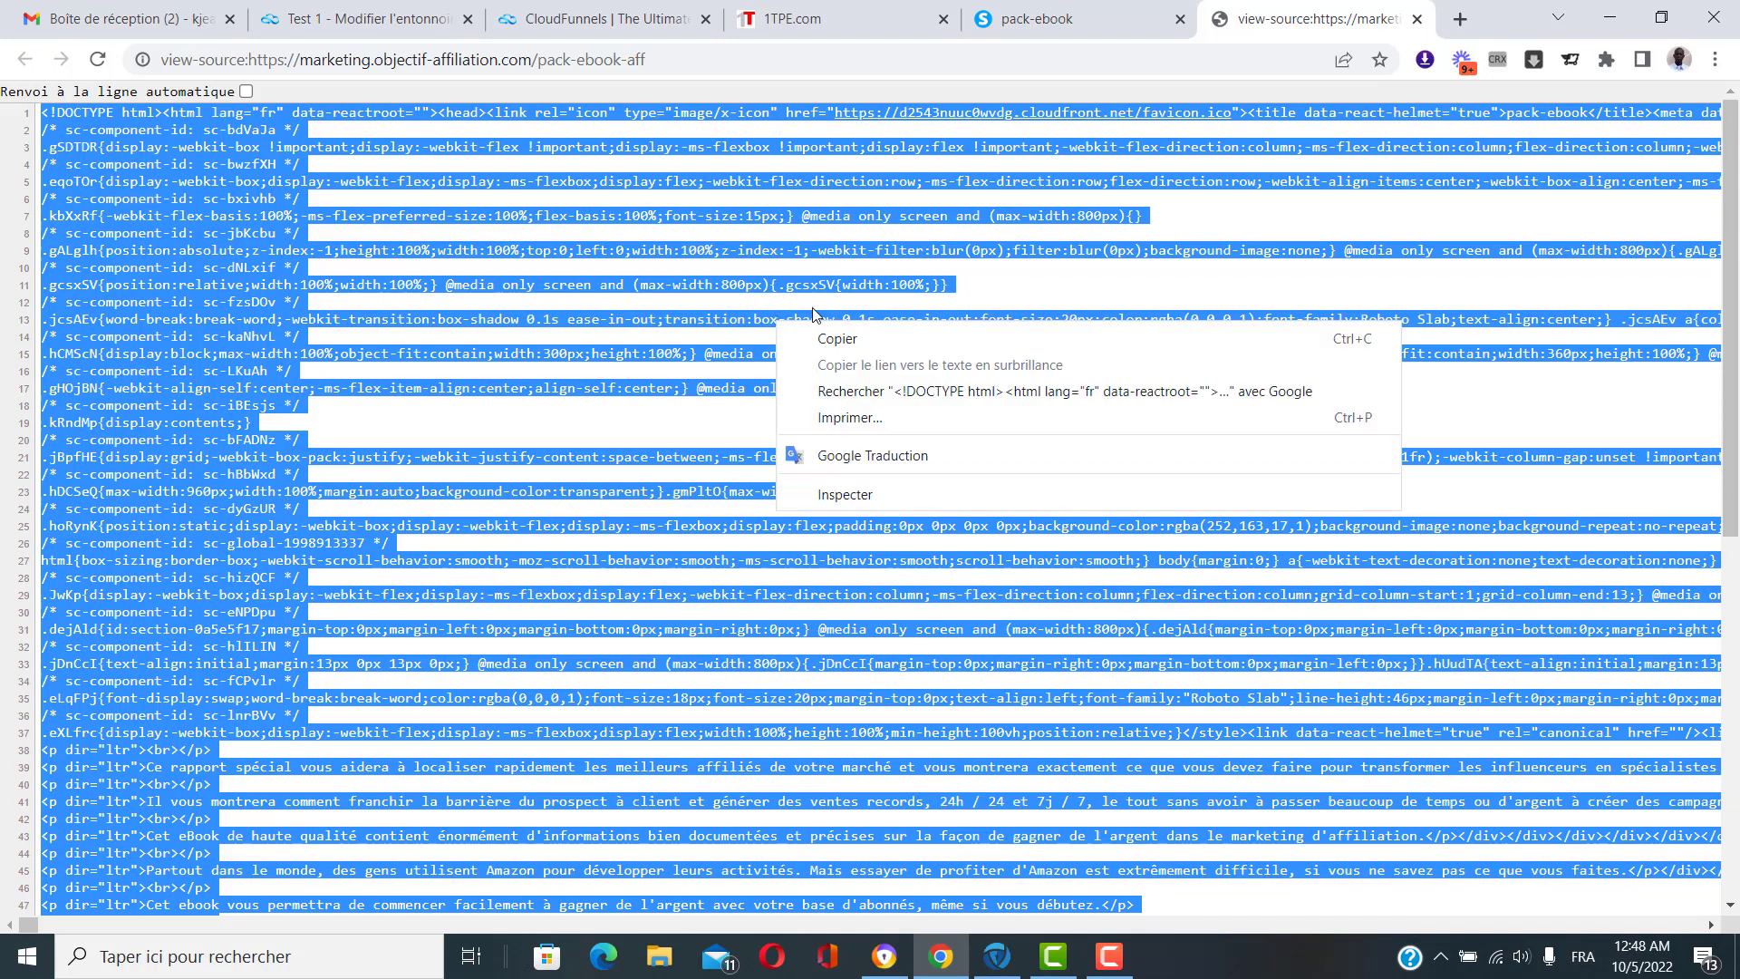
click(864, 337)
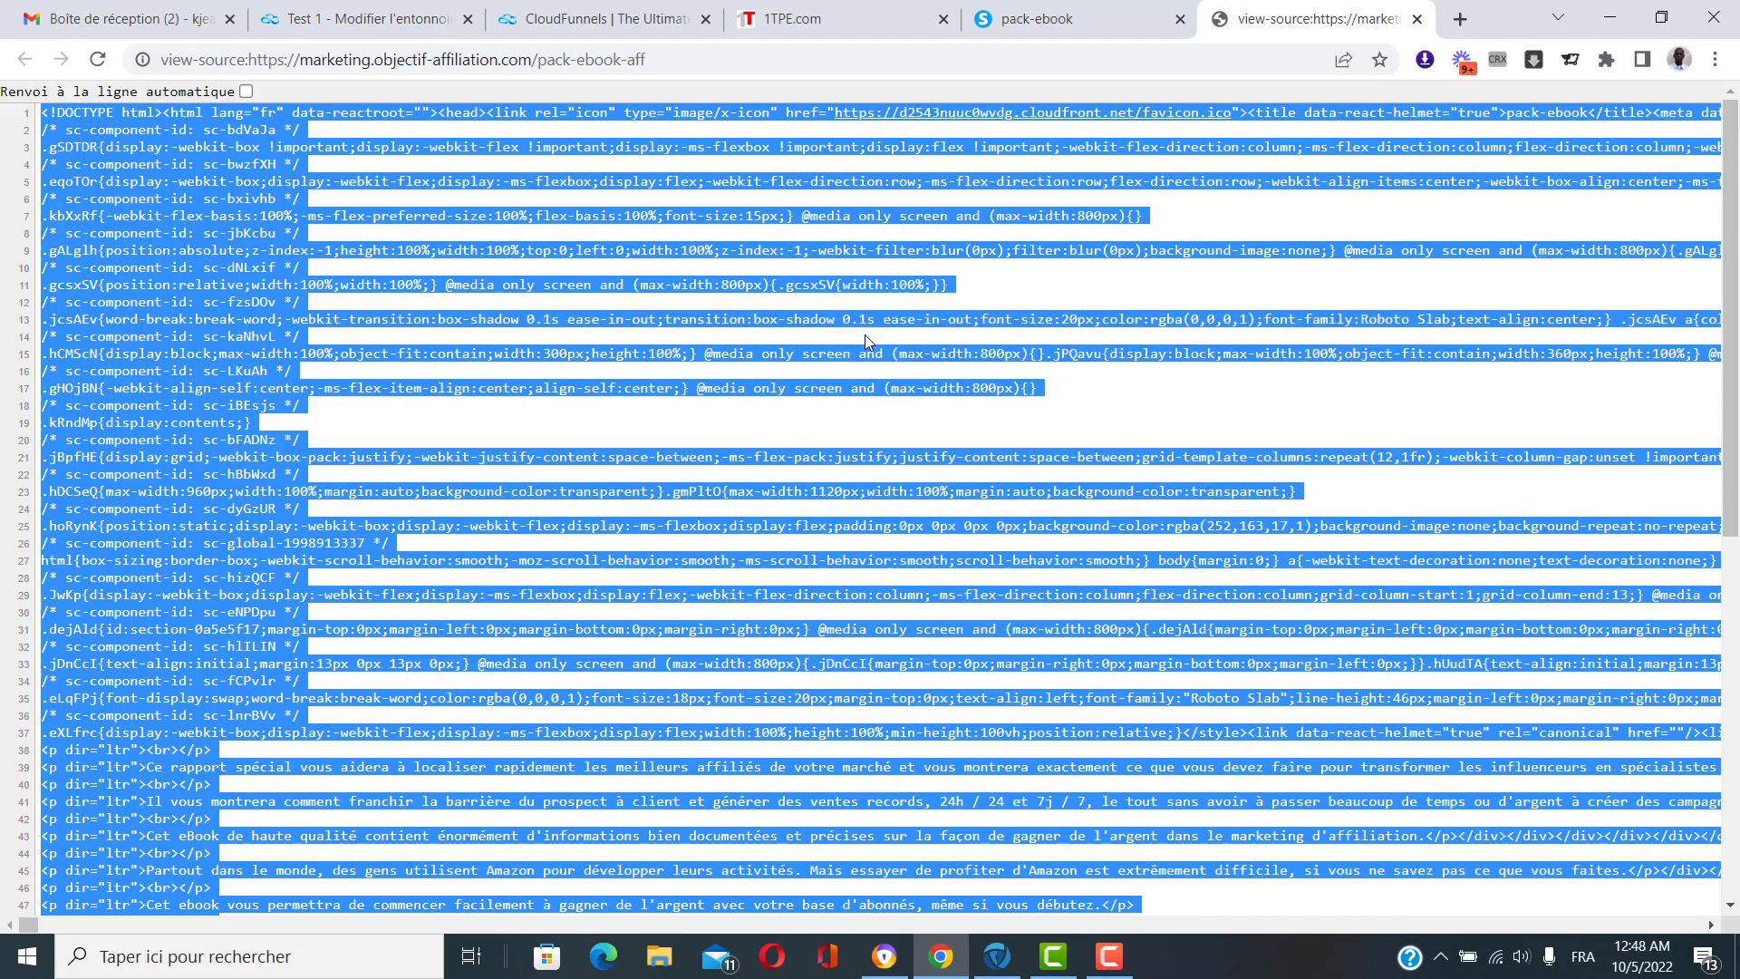
click(399, 6)
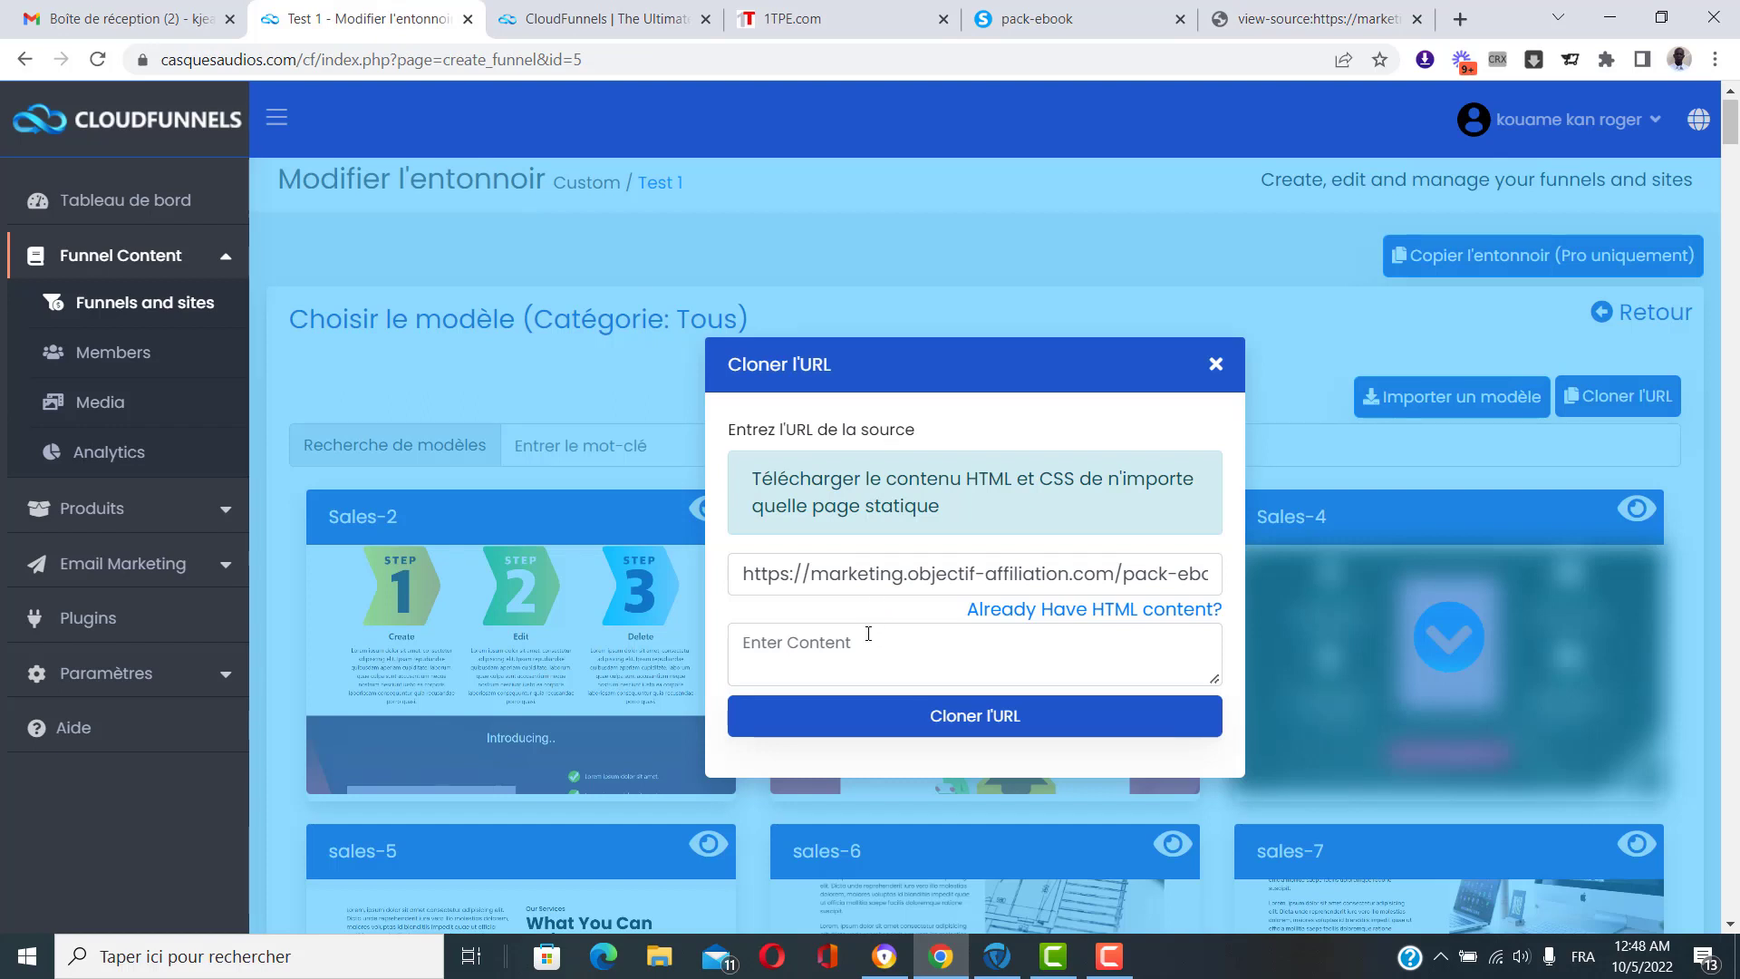
Paste the copied pack-ebook HTML into the Enter Content box and clone the page.
click(872, 646)
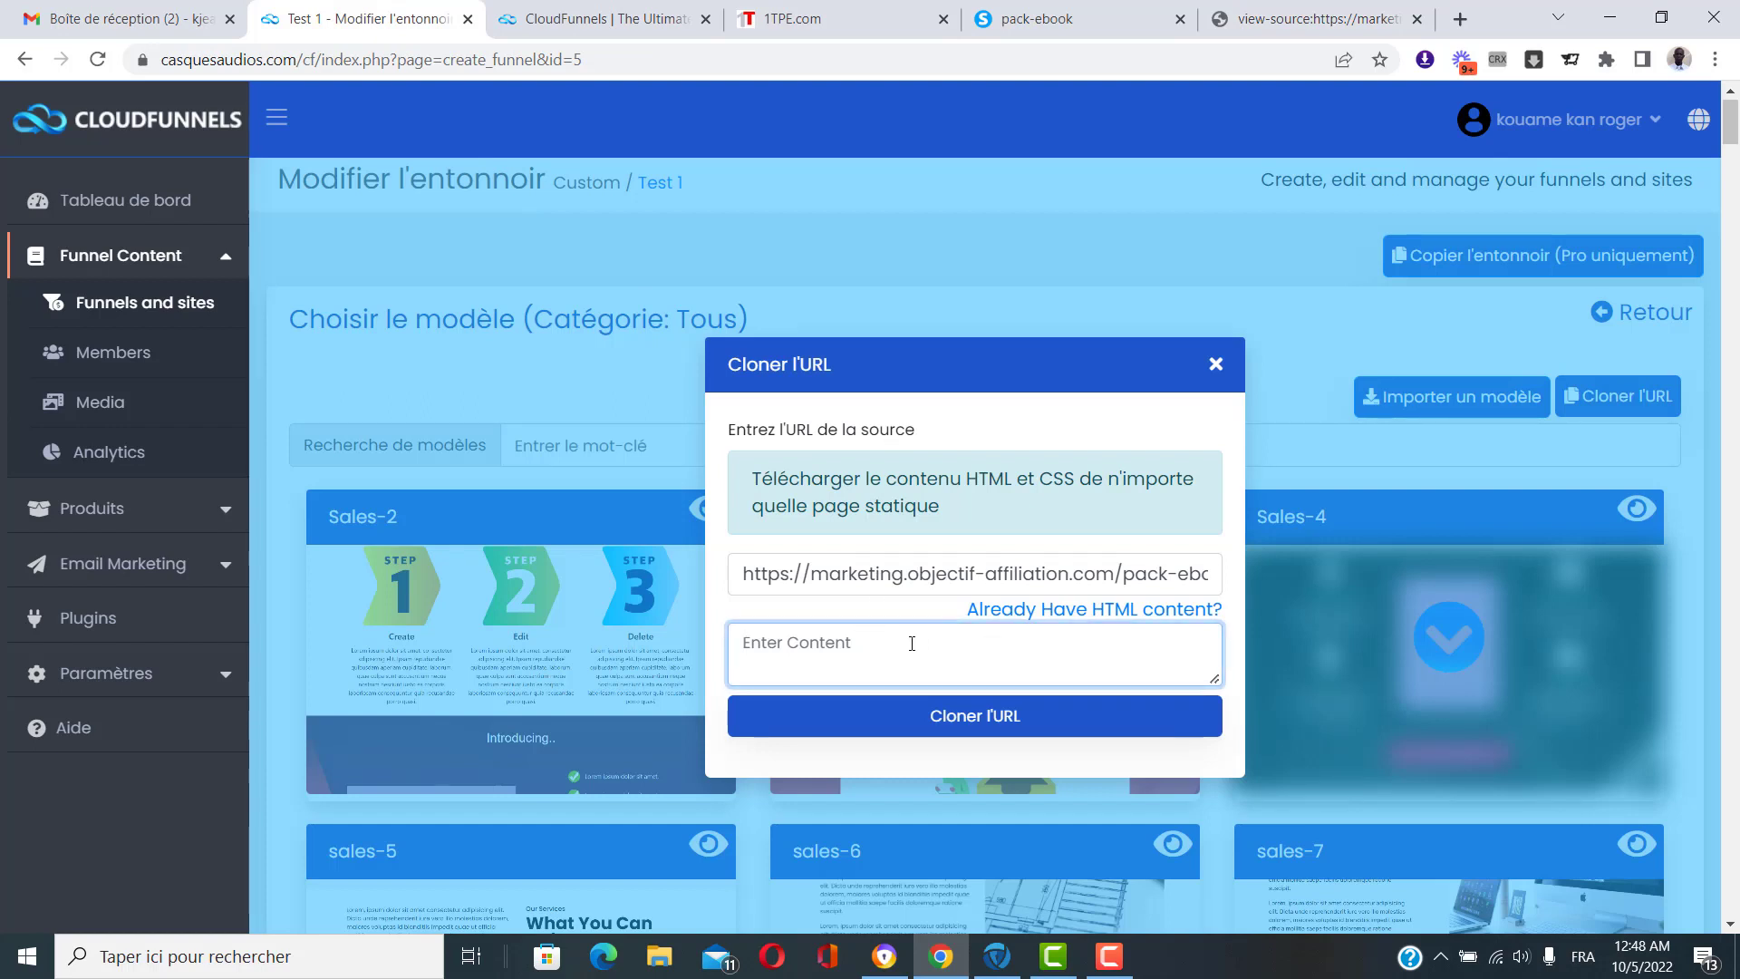
key(ctrl+v)
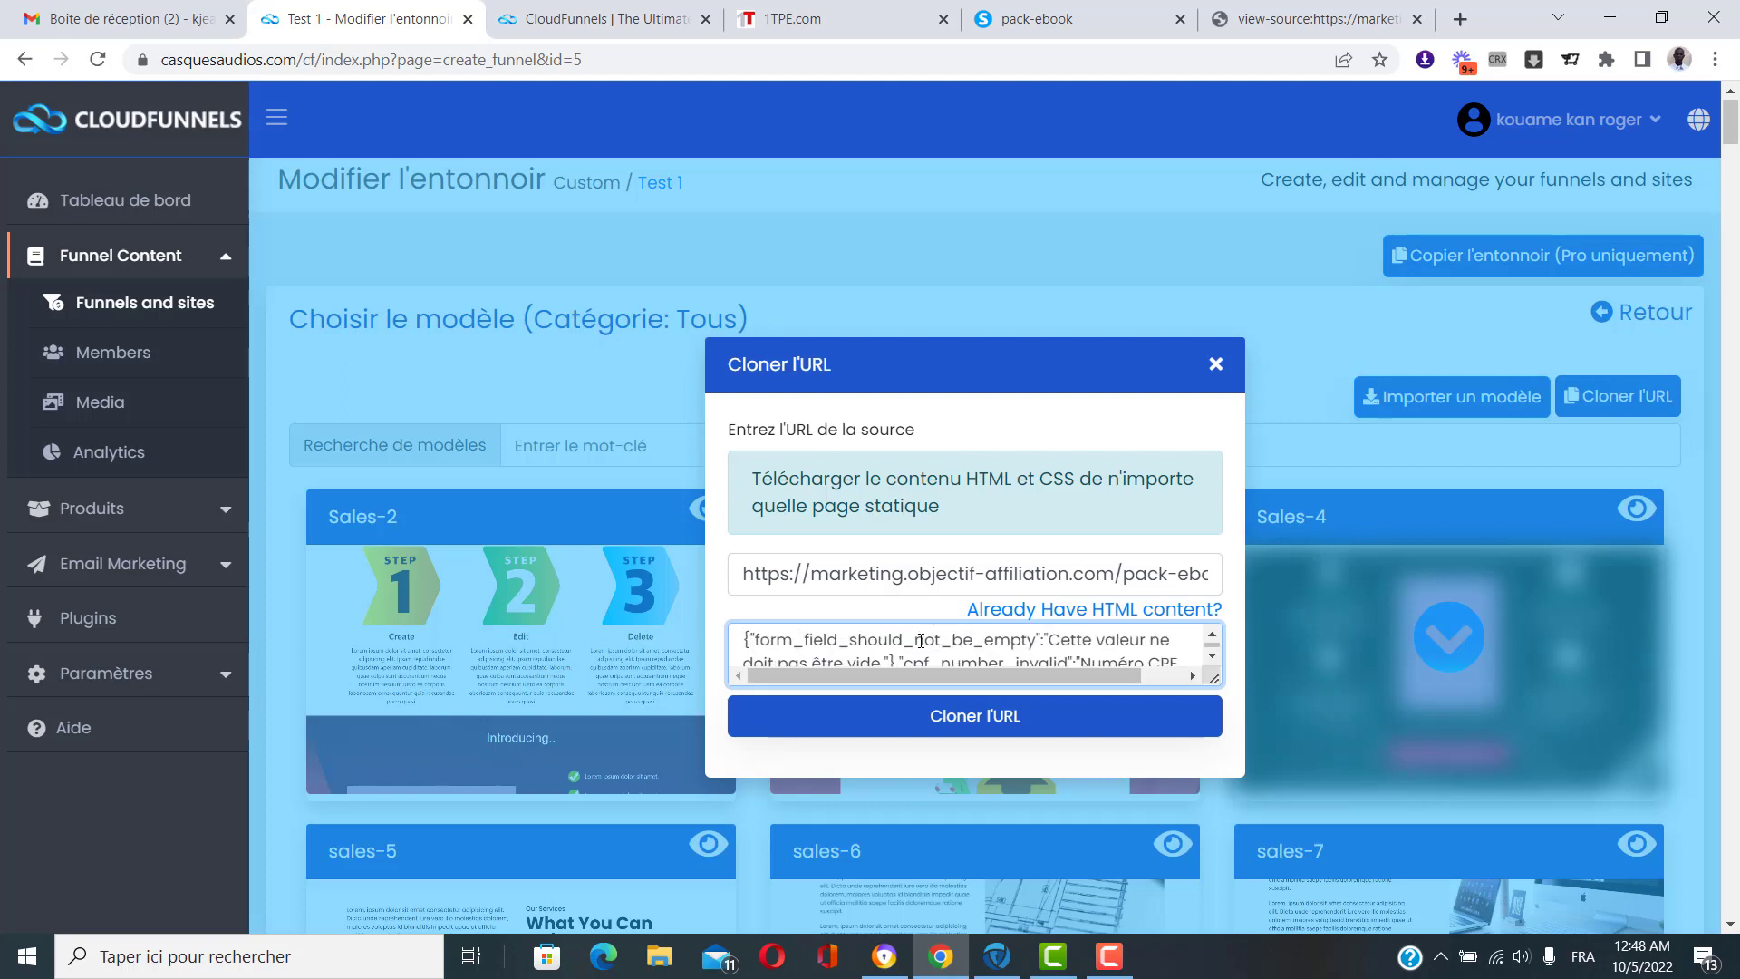
click(995, 725)
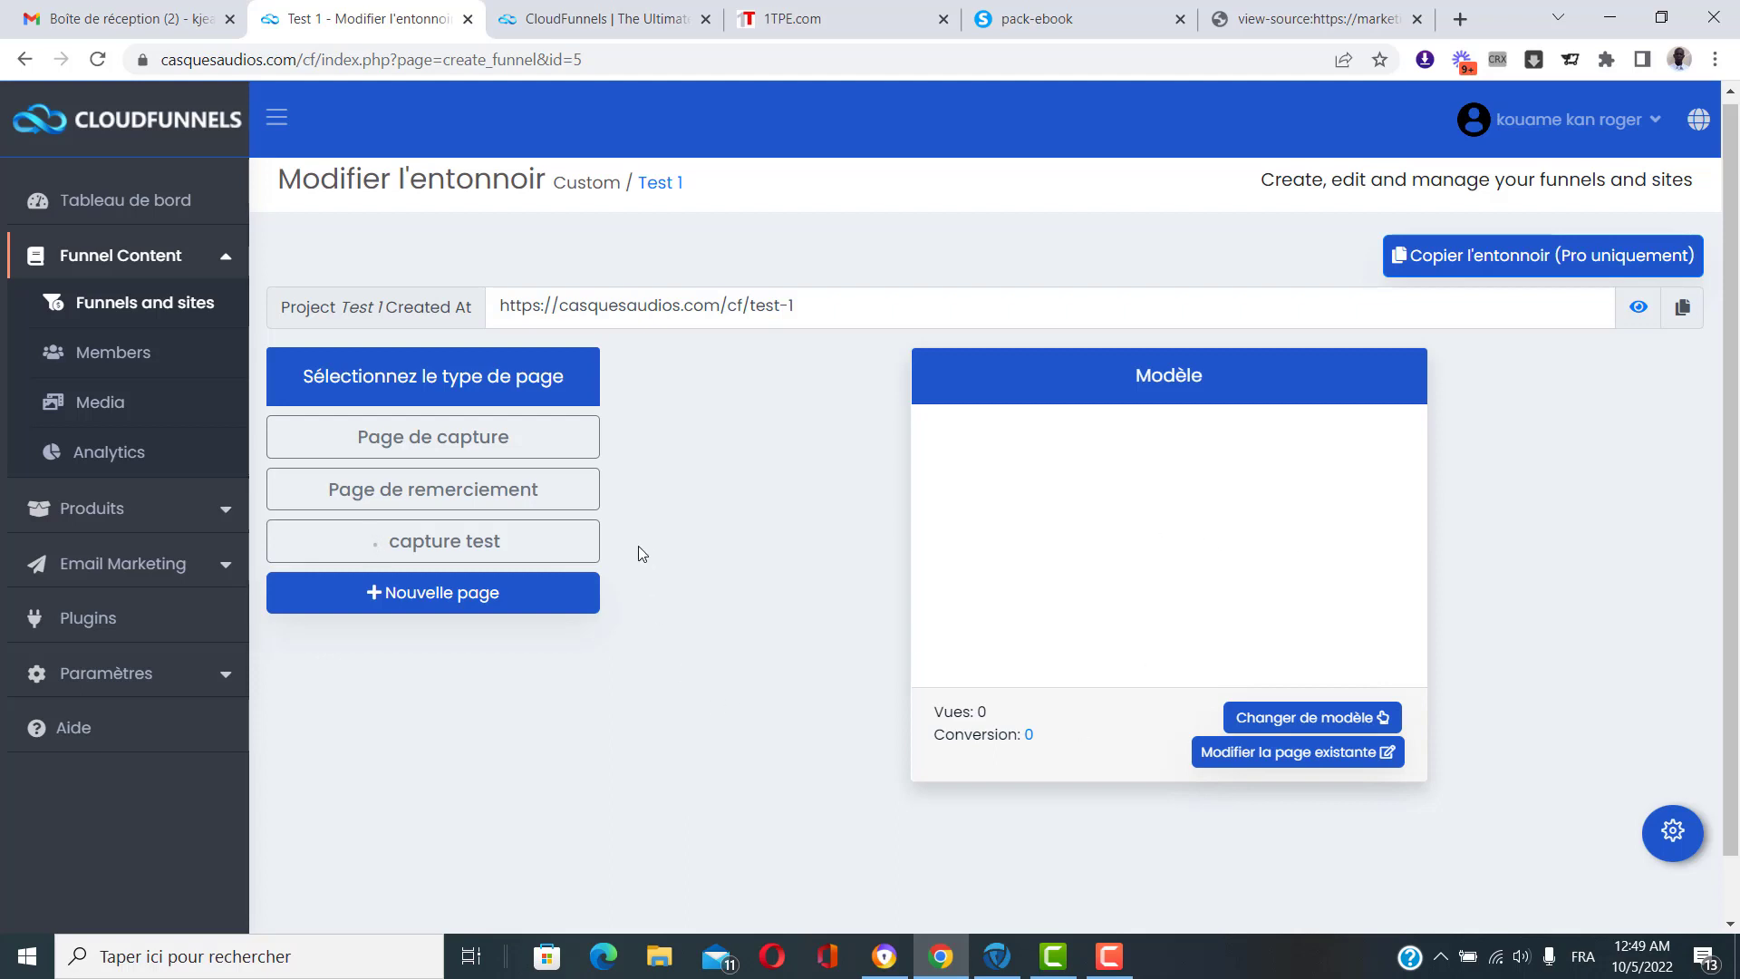
Visit and reload the live capture test page, find it blank, close it, and reopen the template chooser.
click(433, 544)
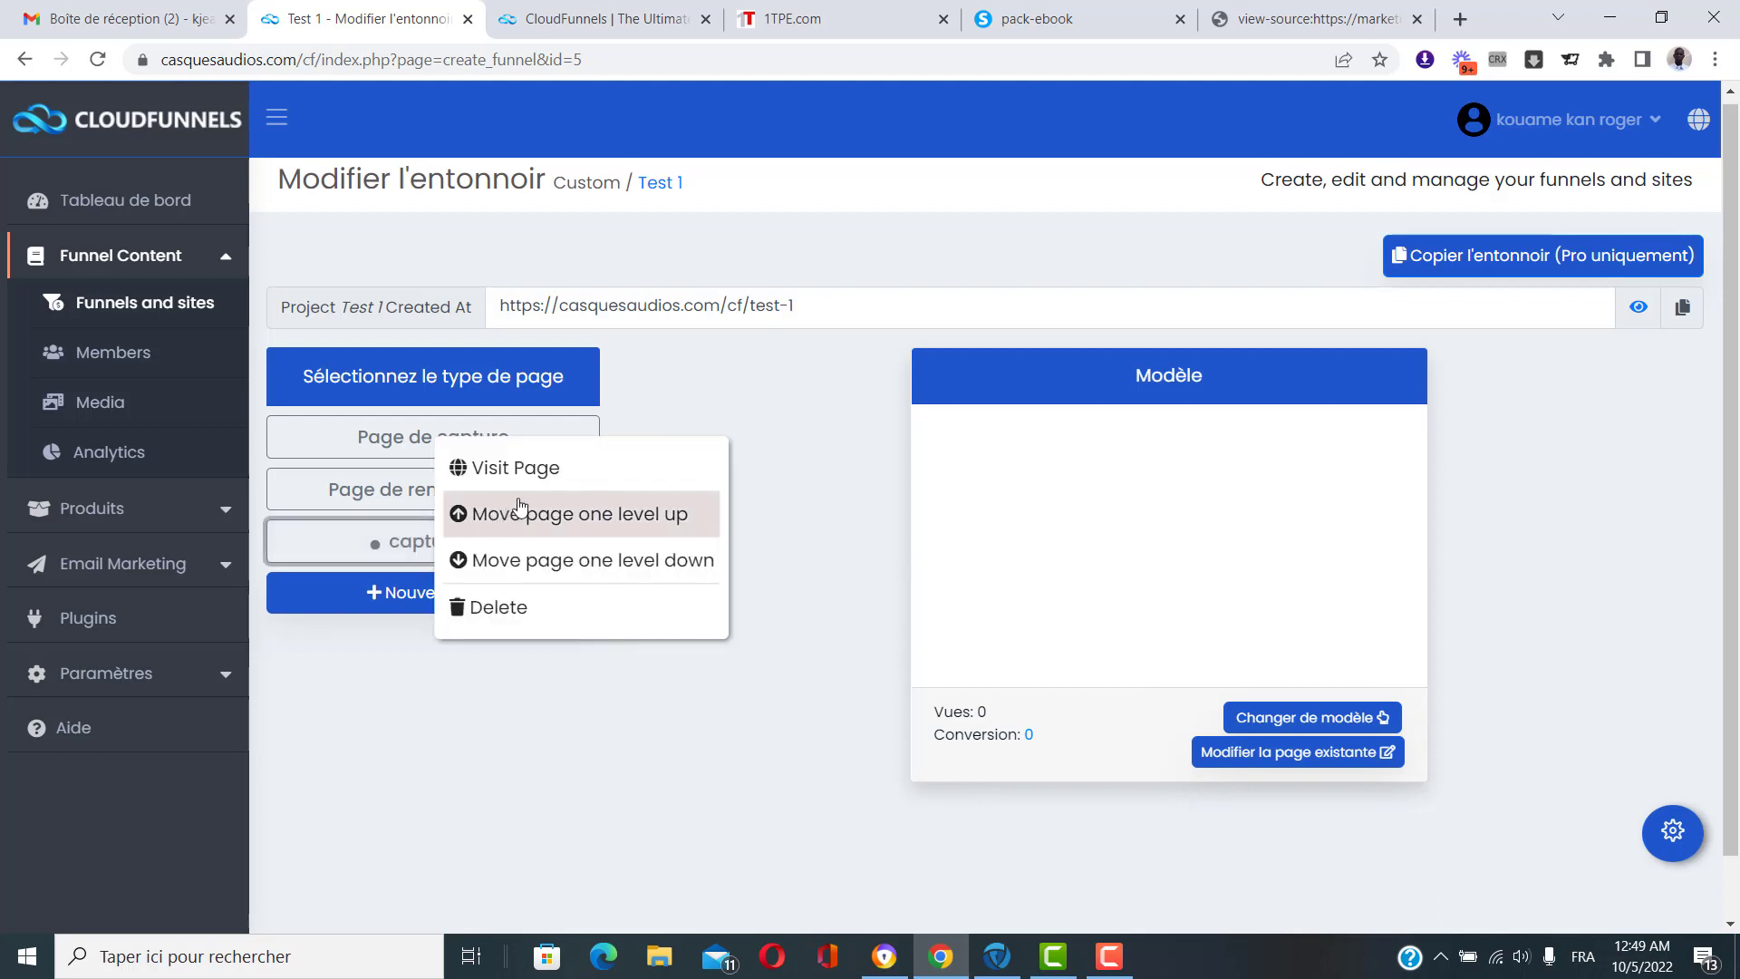
click(489, 464)
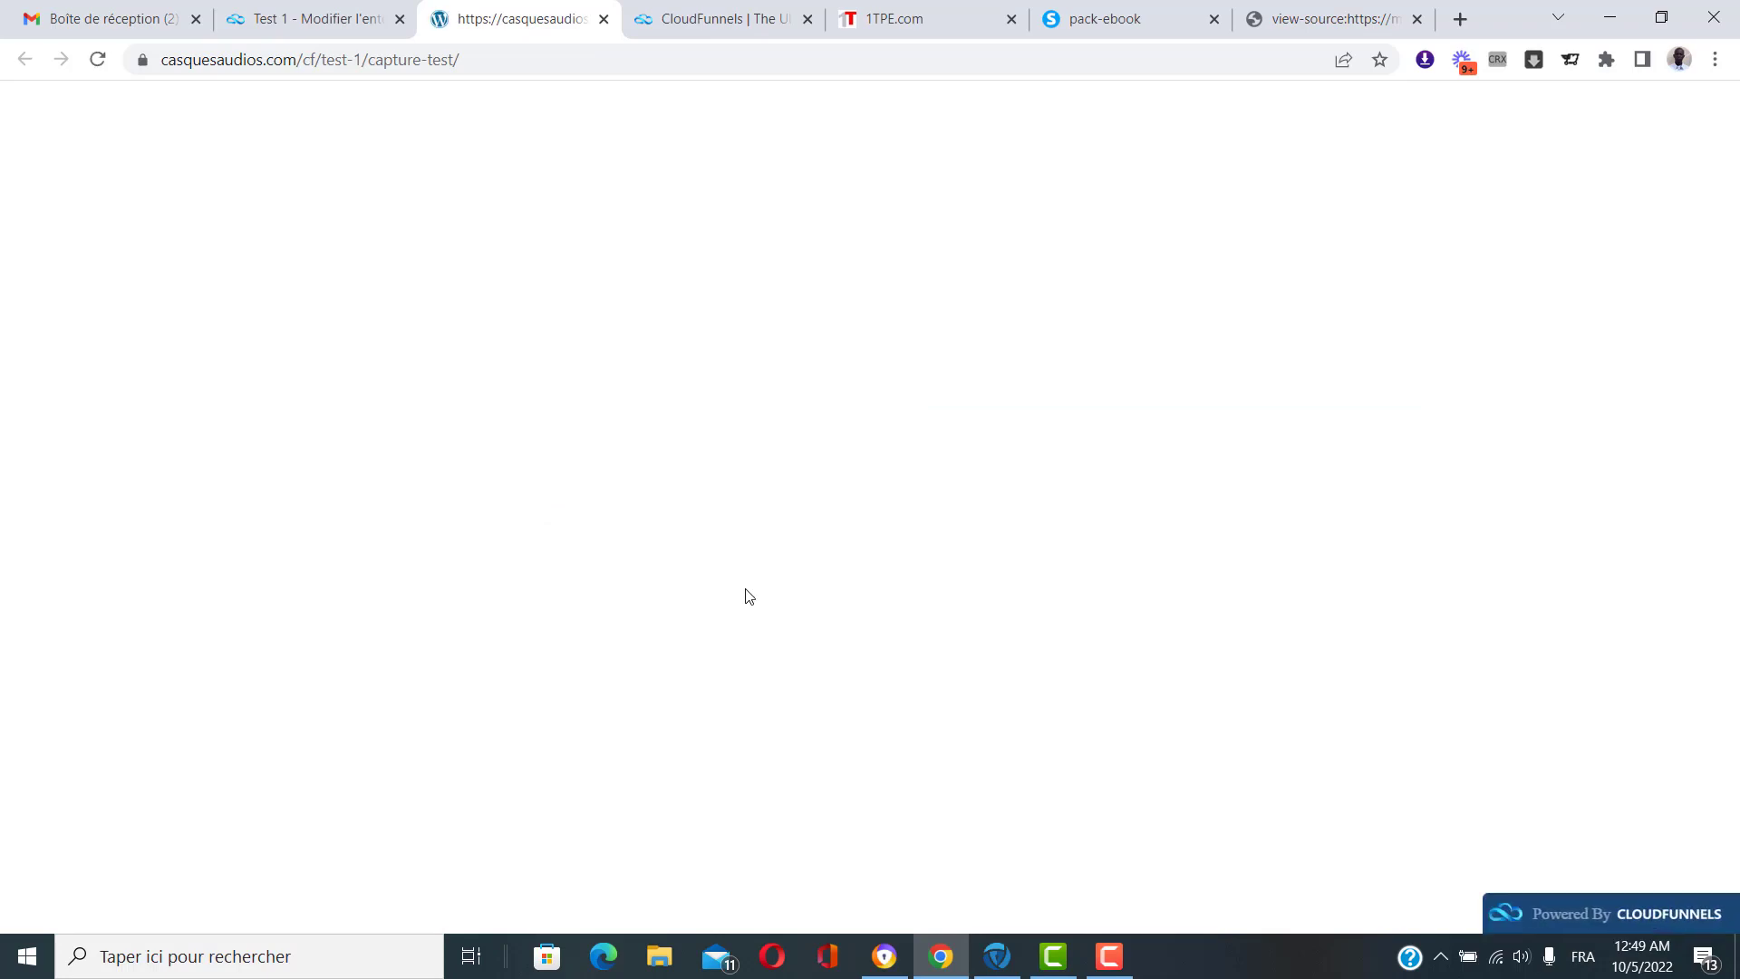
click(101, 66)
click(604, 19)
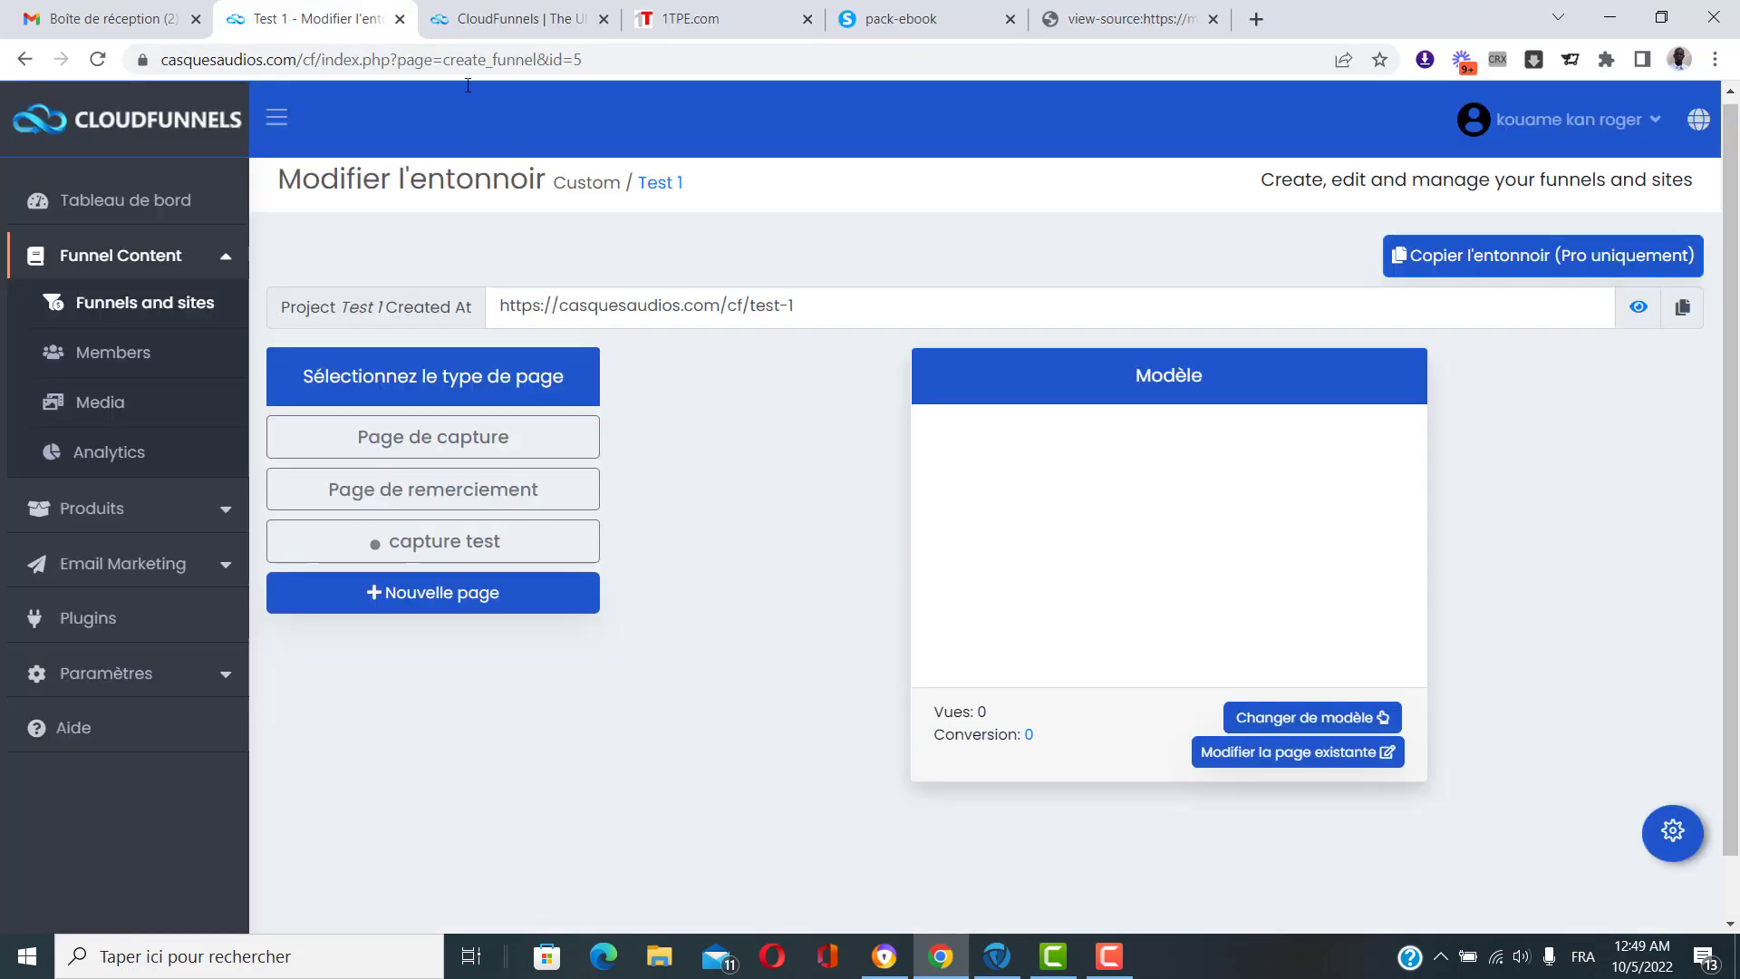
click(1329, 718)
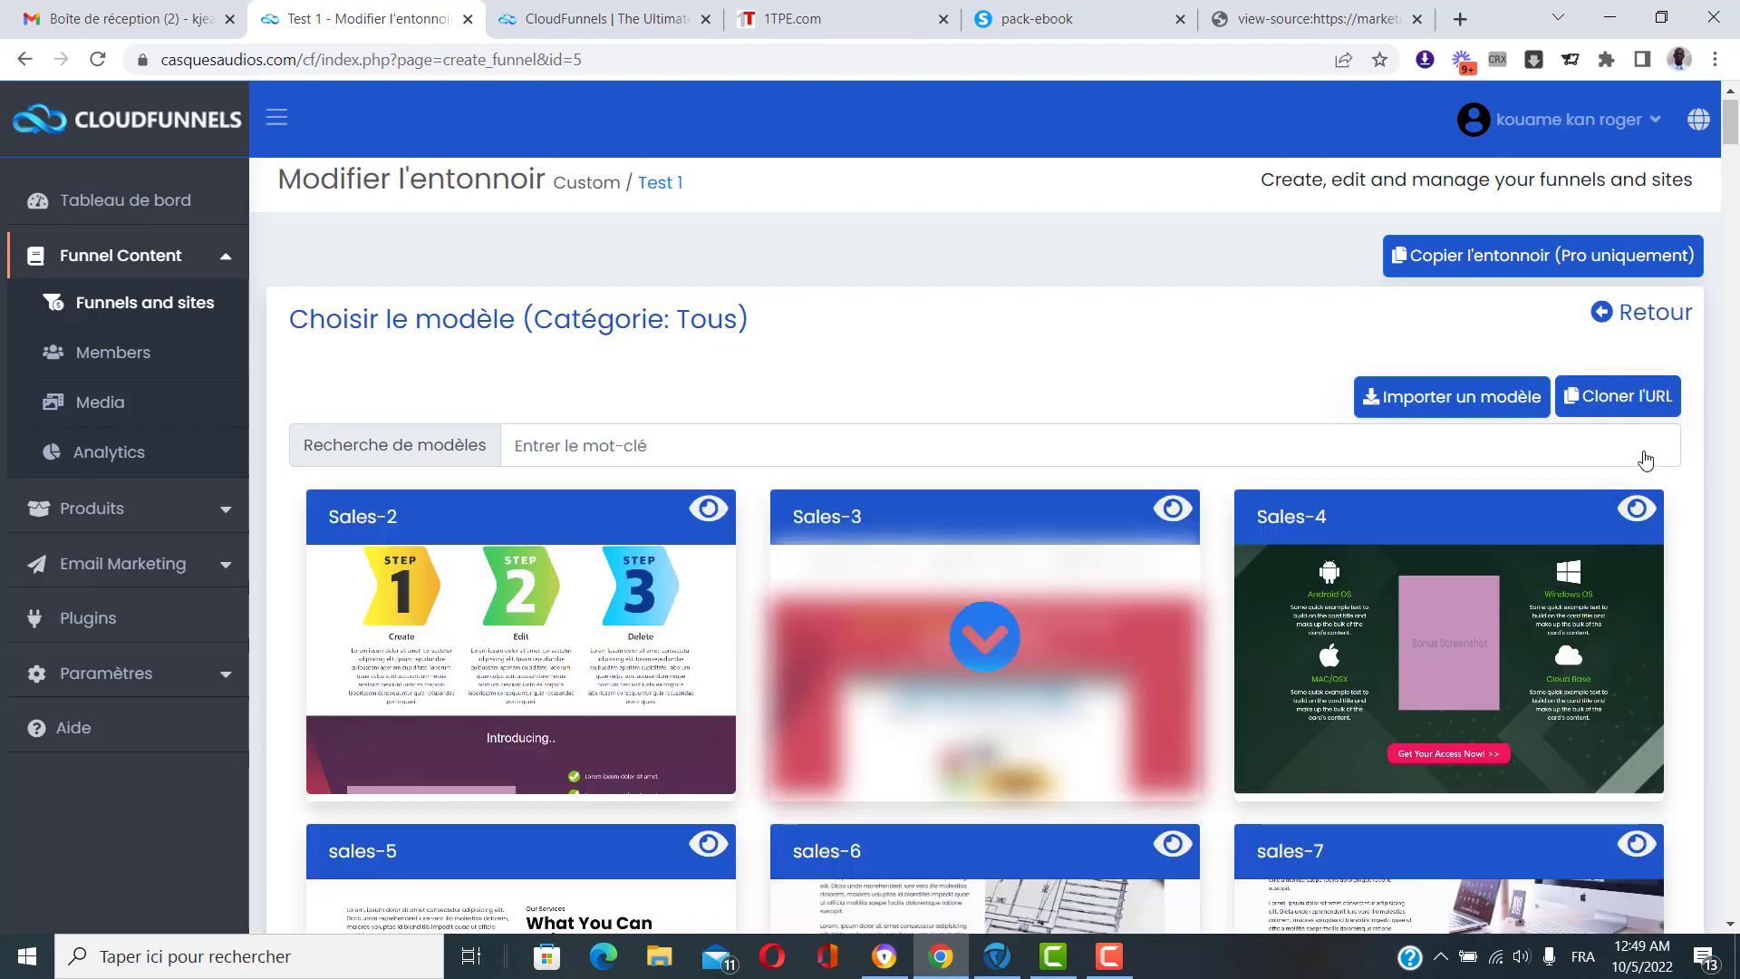
Try cloning the pack-ebook sales page into the capture test page from its copied address.
click(1618, 399)
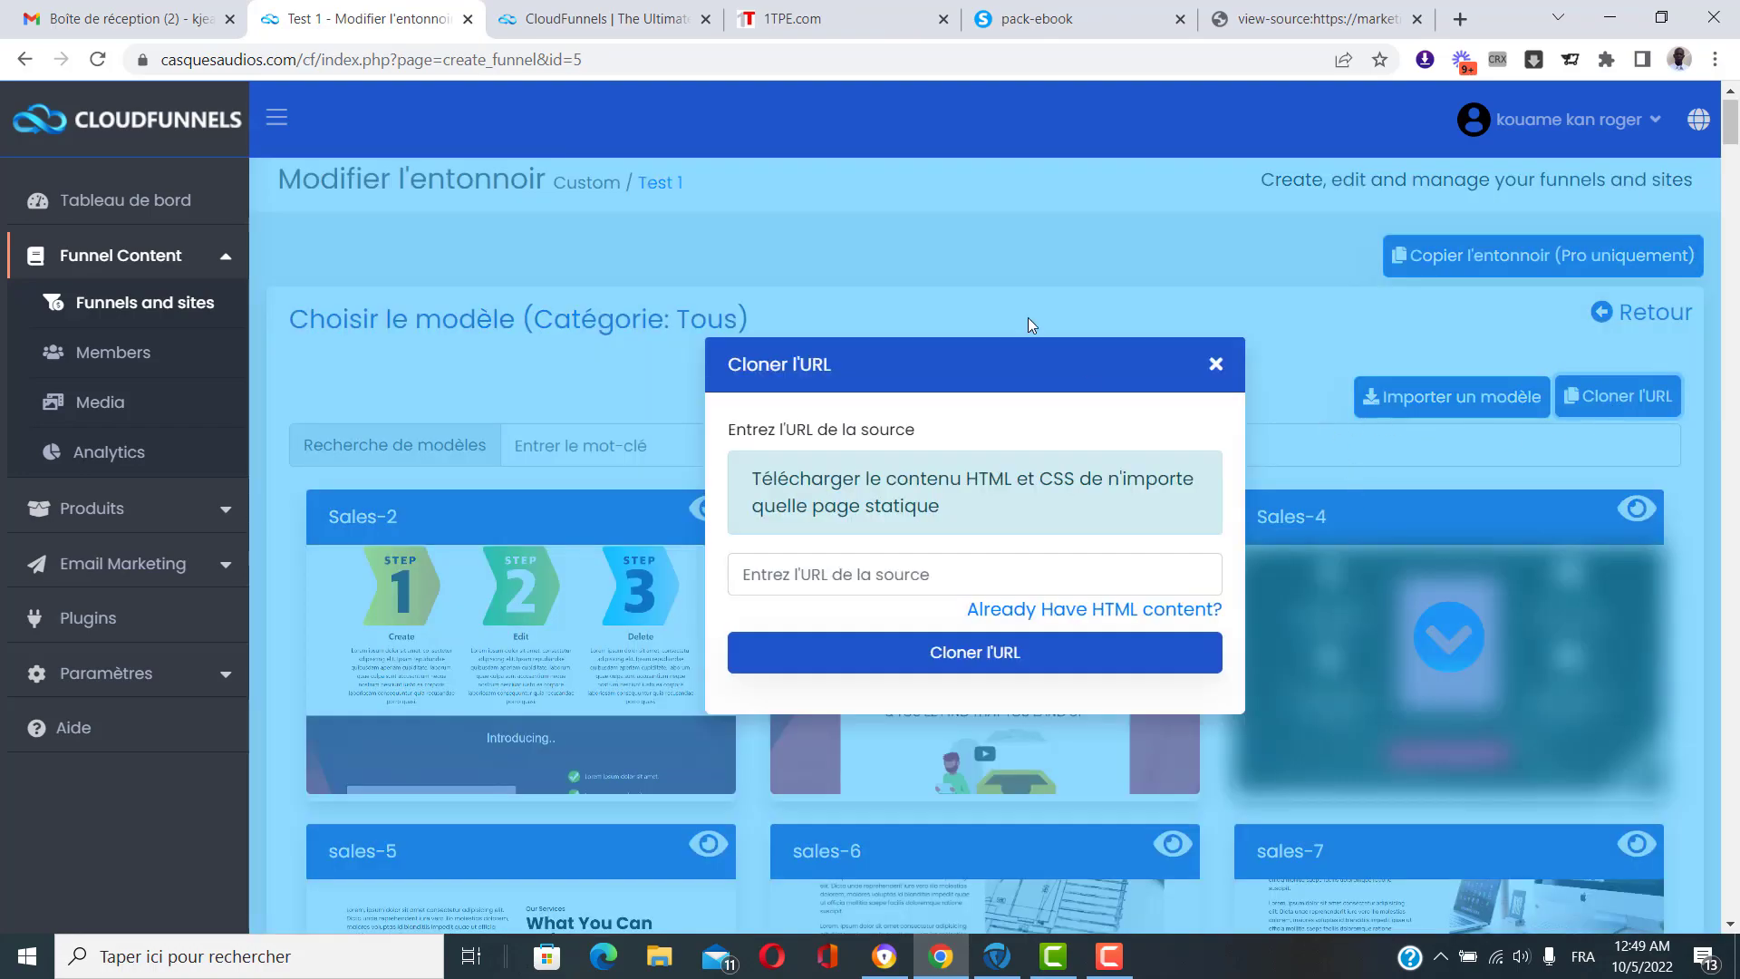
click(1300, 9)
click(1107, 9)
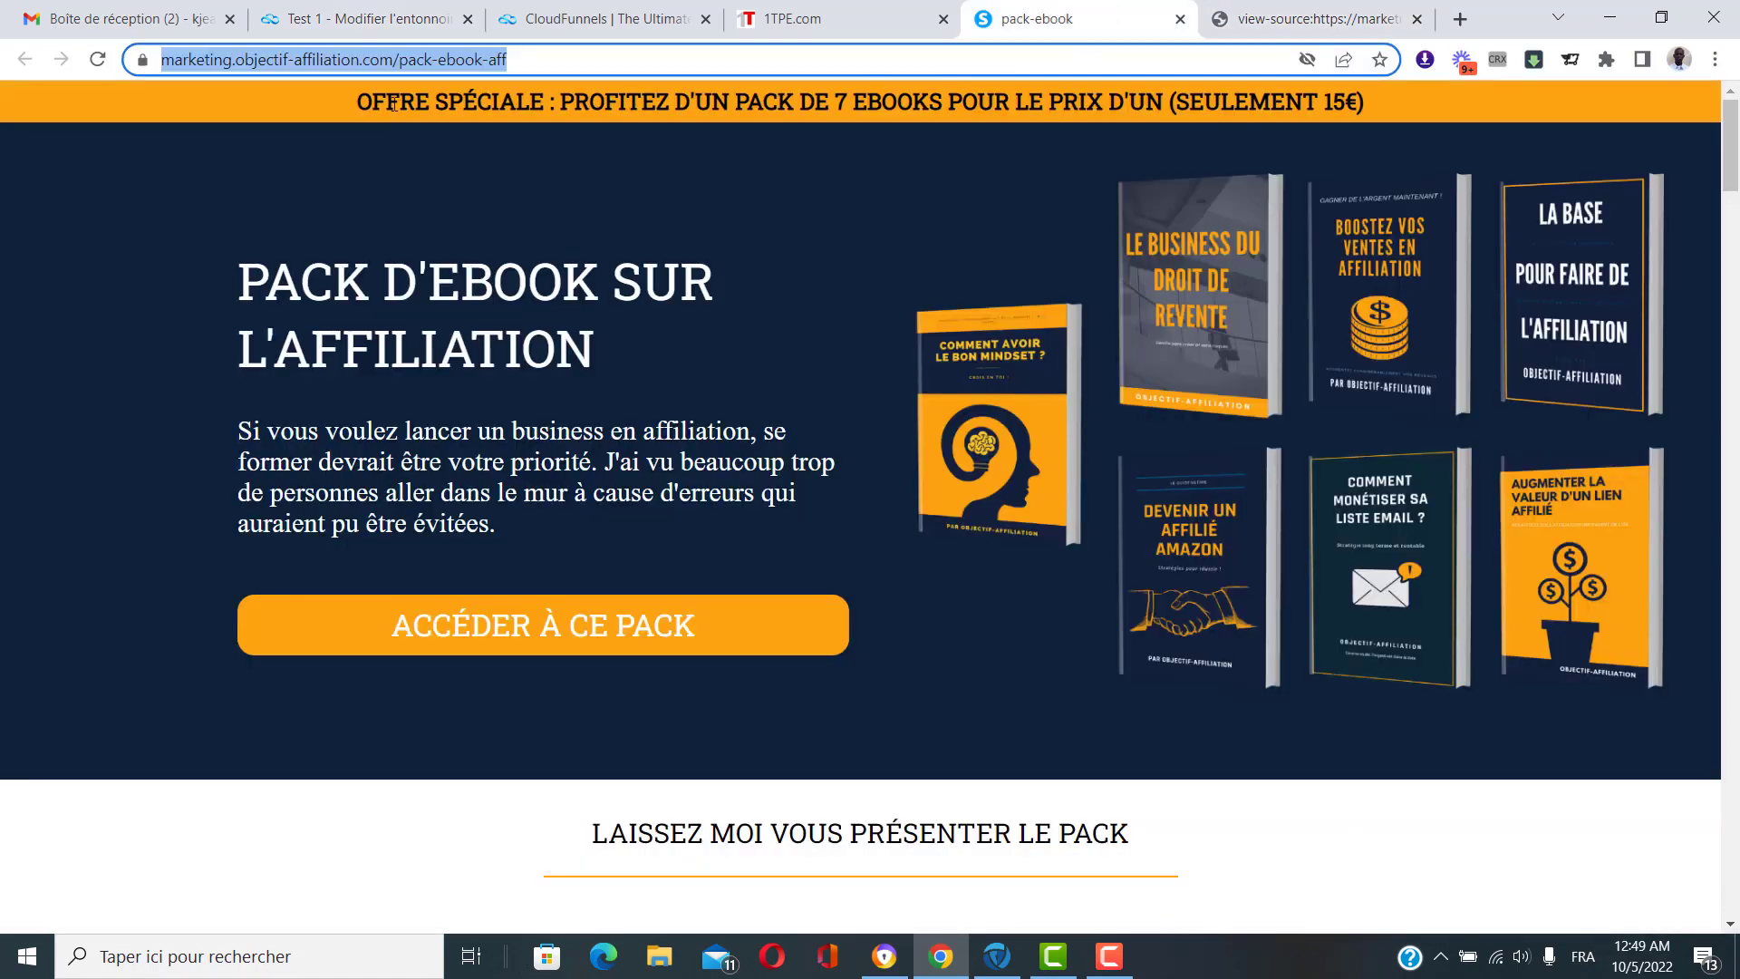
right_click(422, 62)
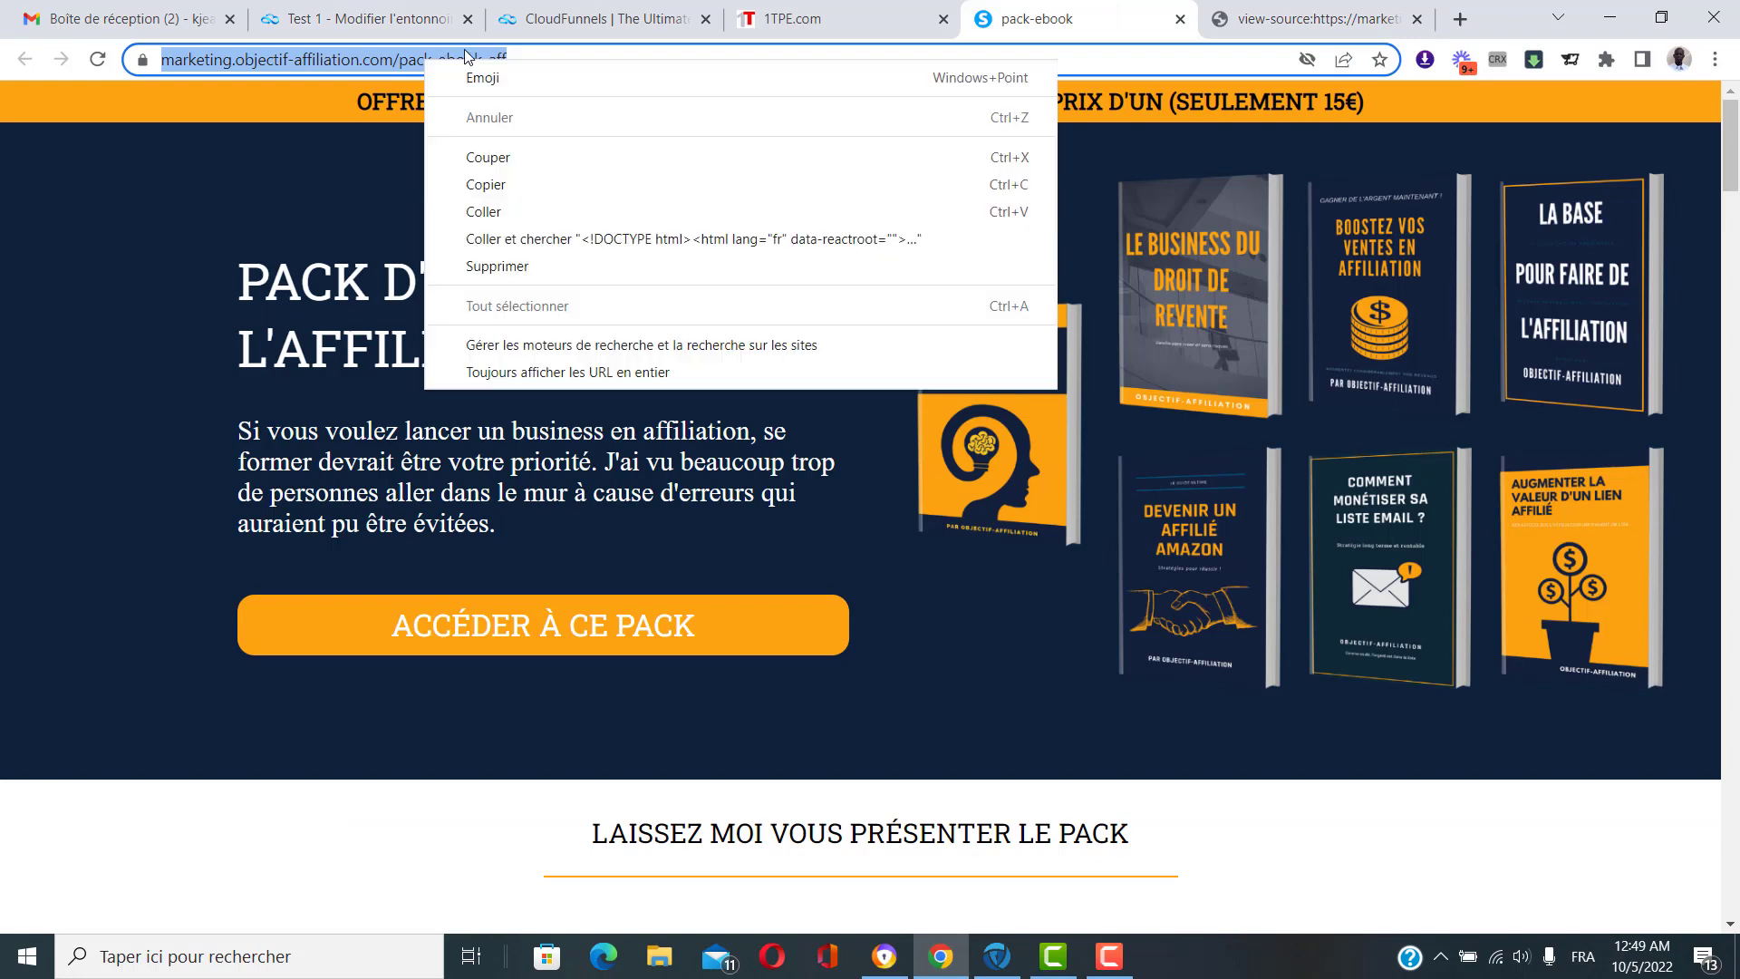
click(511, 185)
click(340, 11)
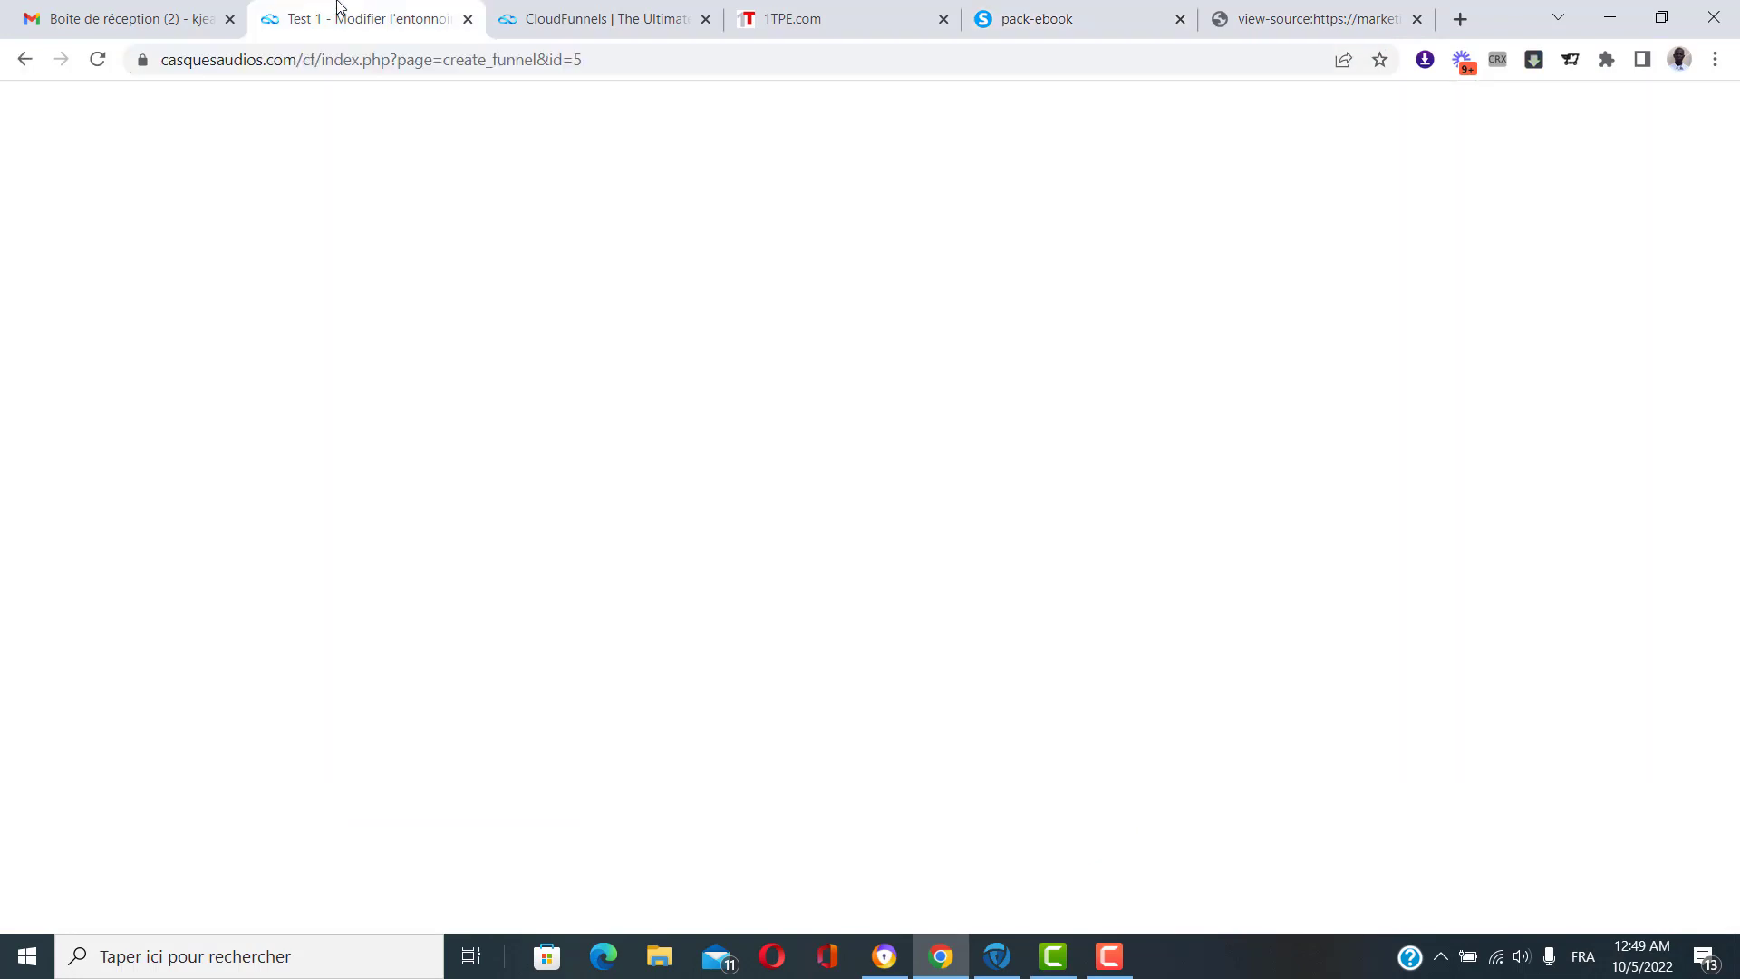
click(953, 572)
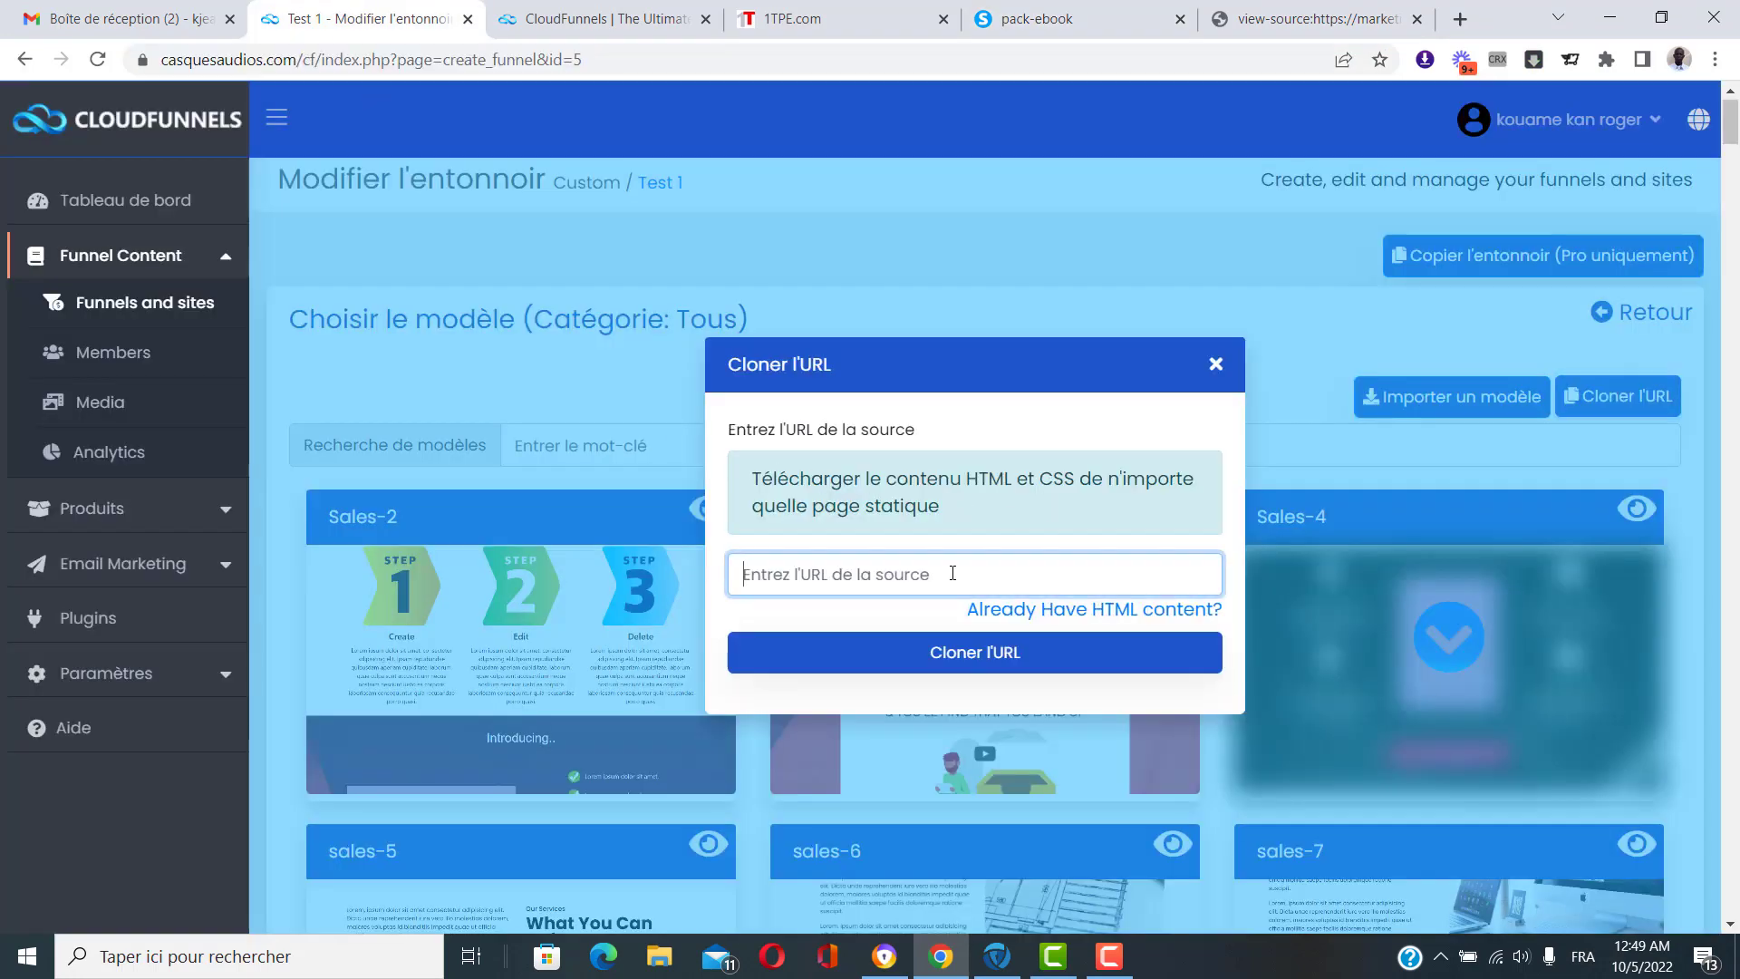
key(ctrl+v)
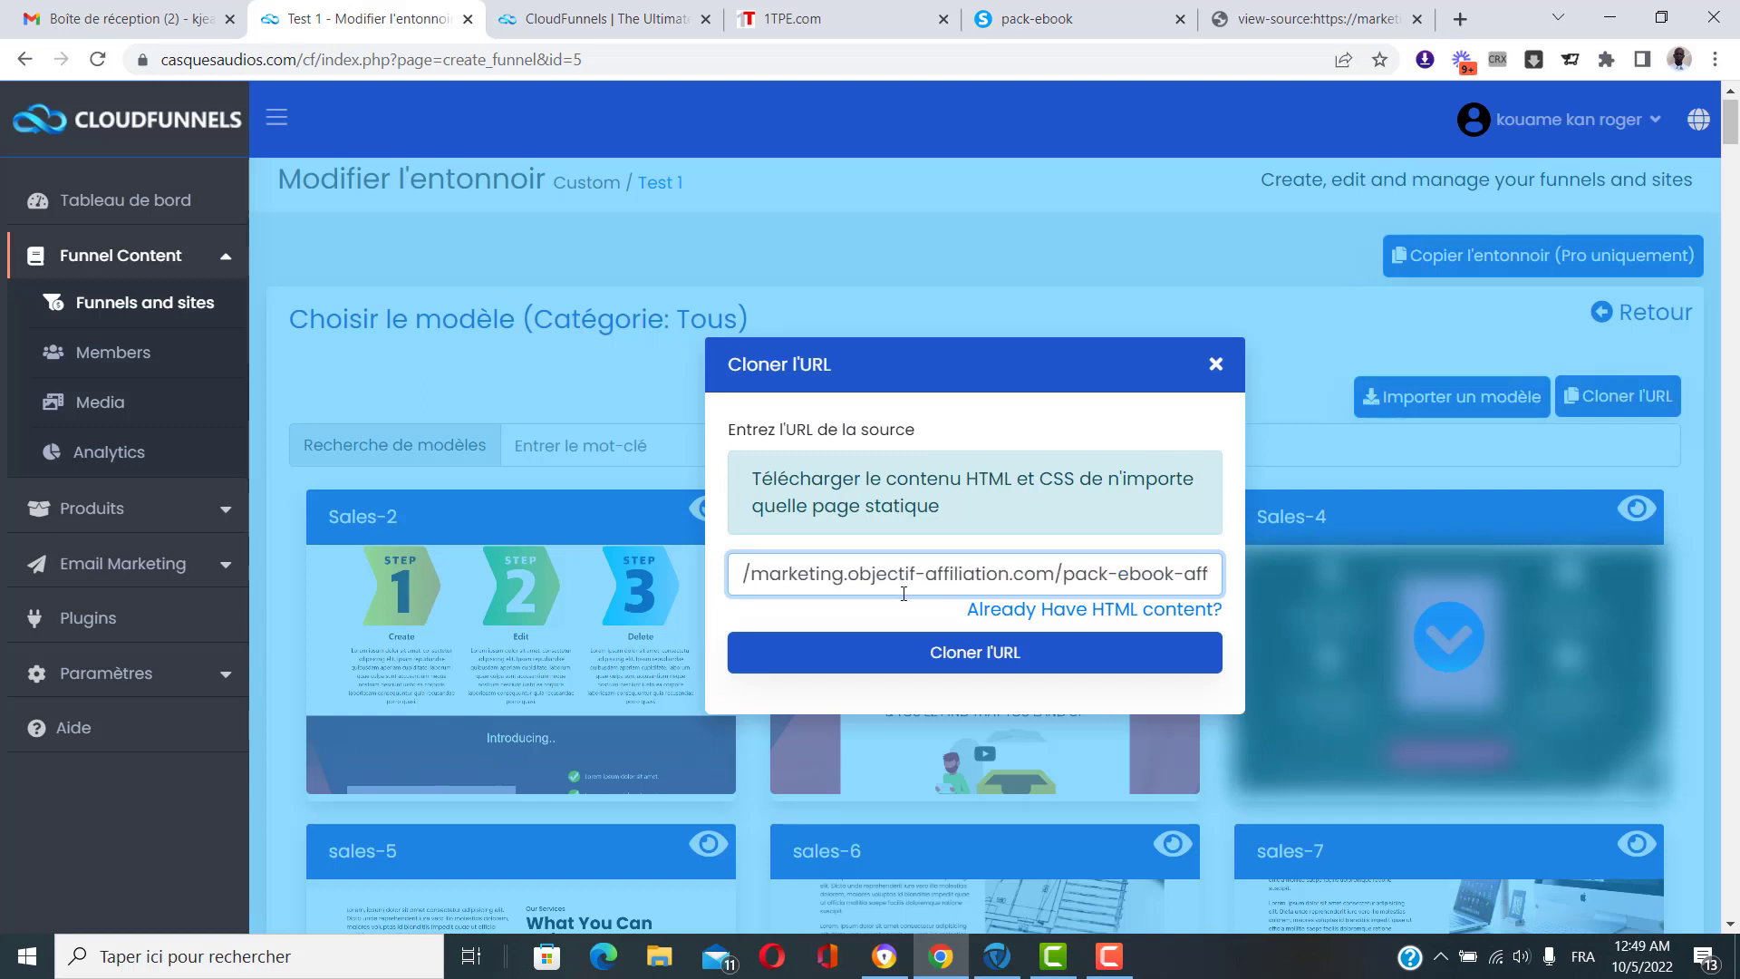
click(1011, 653)
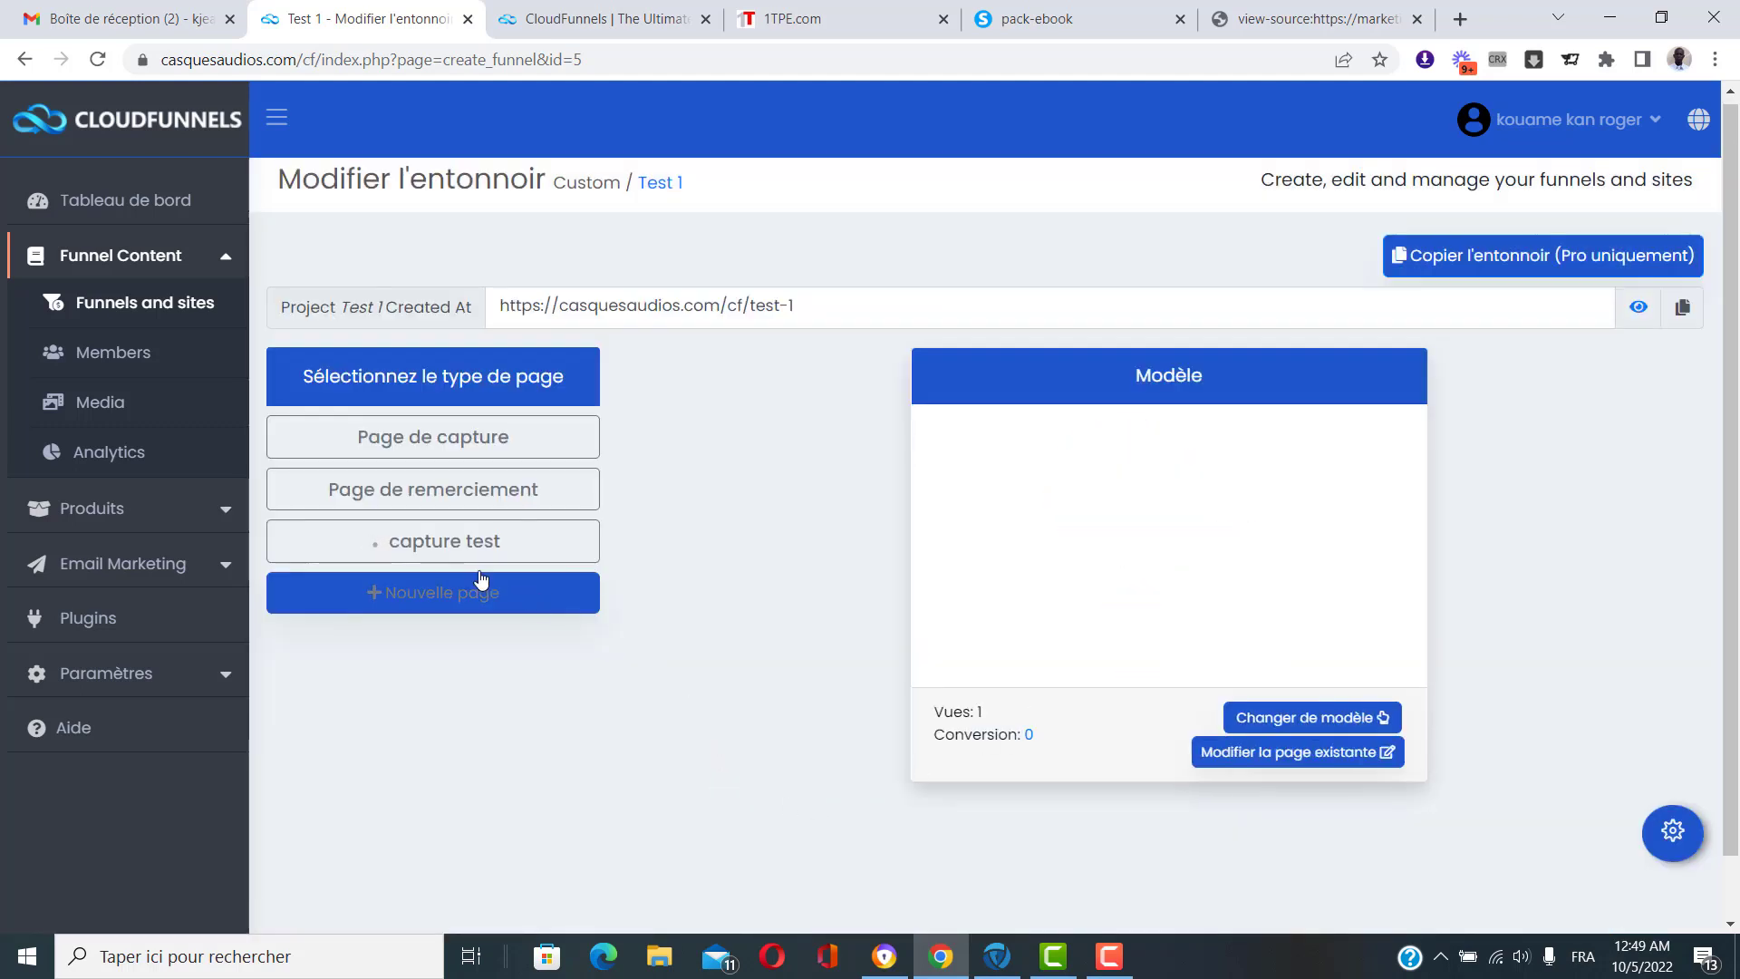
Preview the live capture test page, then delete it from the funnel.
click(444, 545)
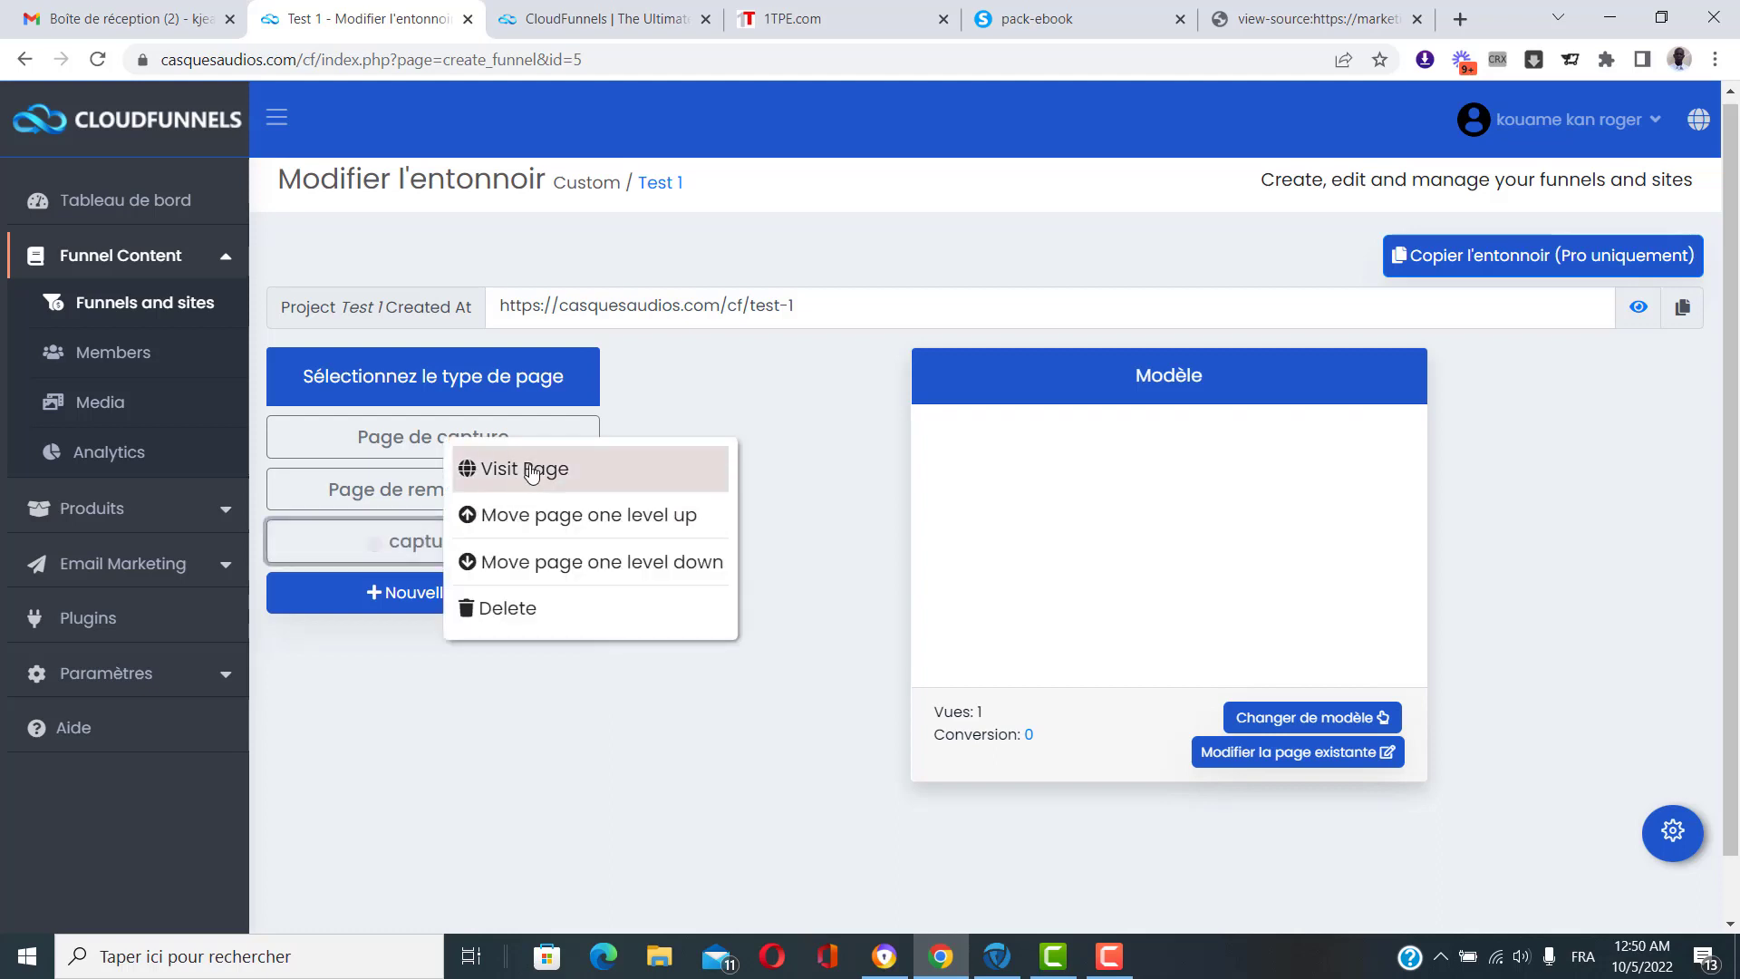
click(530, 577)
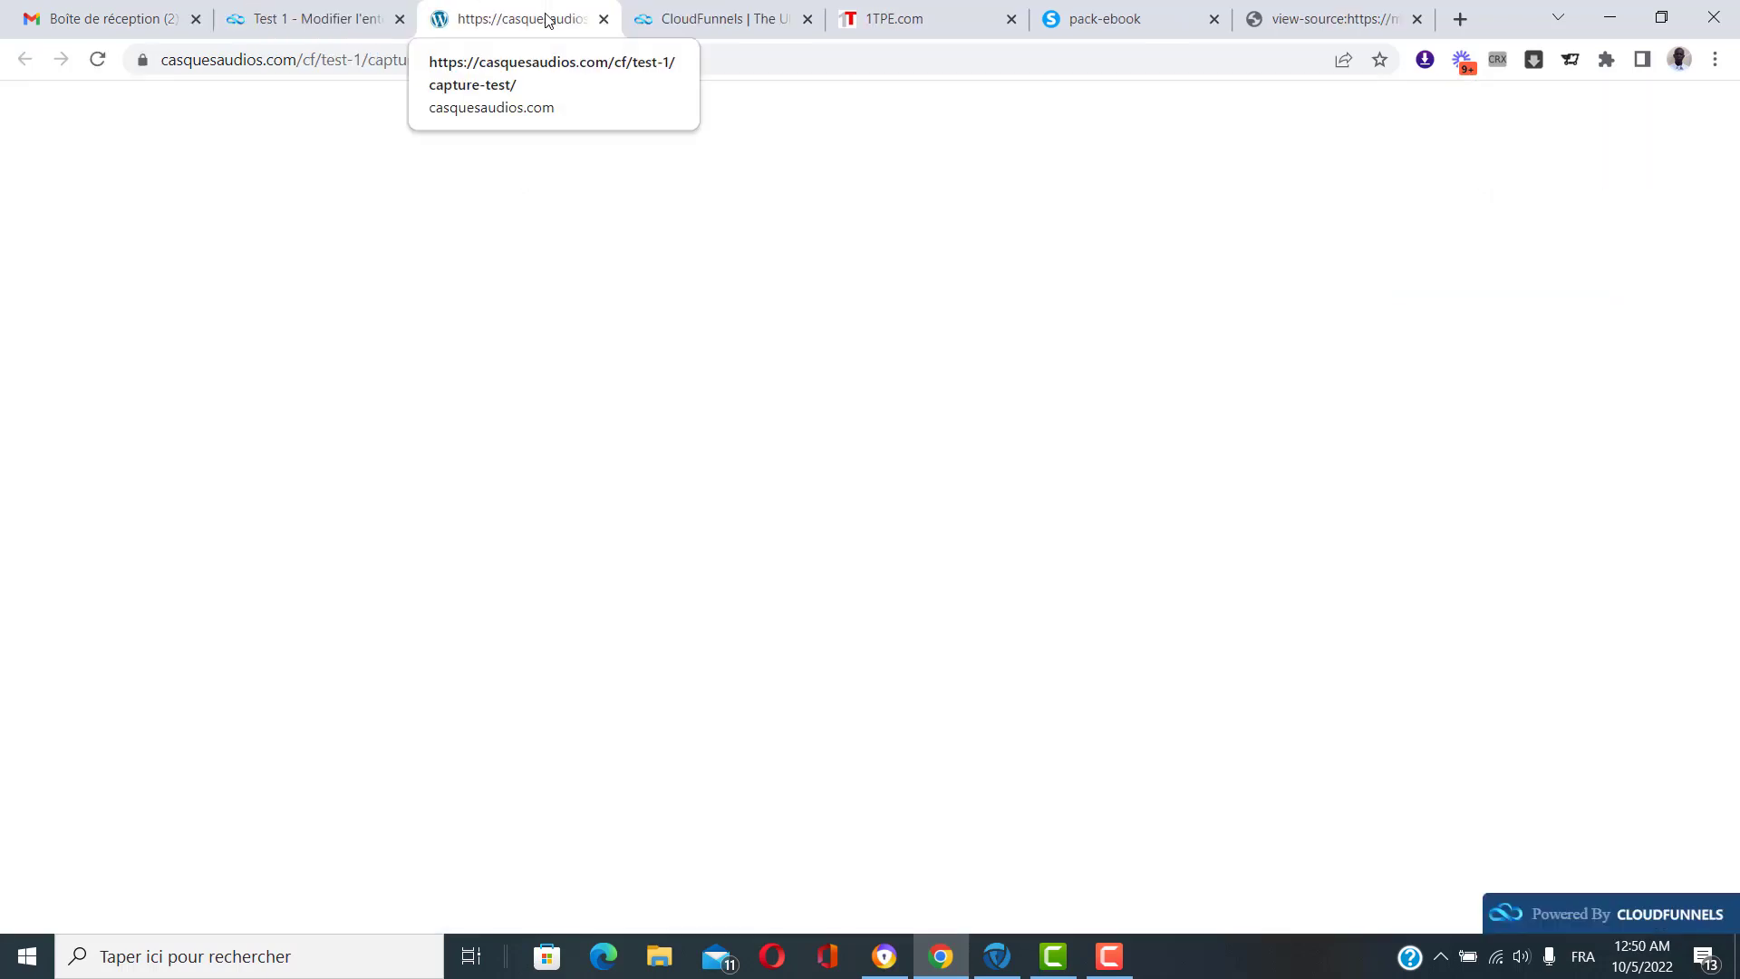
click(602, 19)
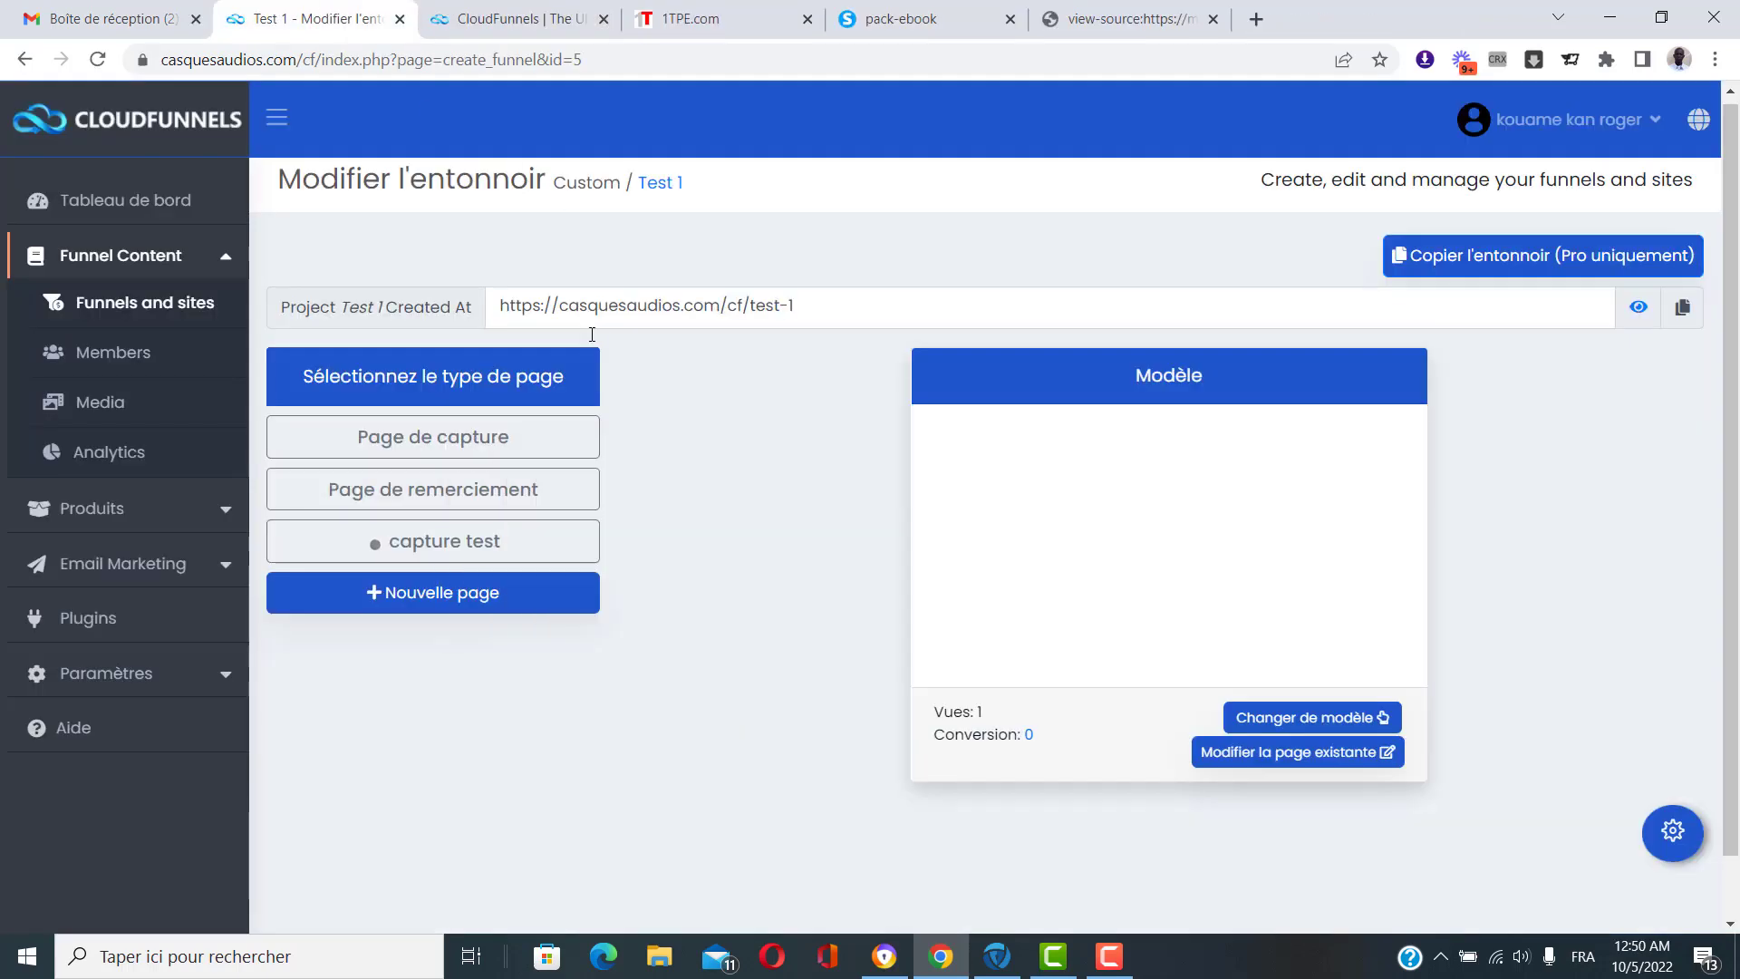
click(478, 548)
click(615, 608)
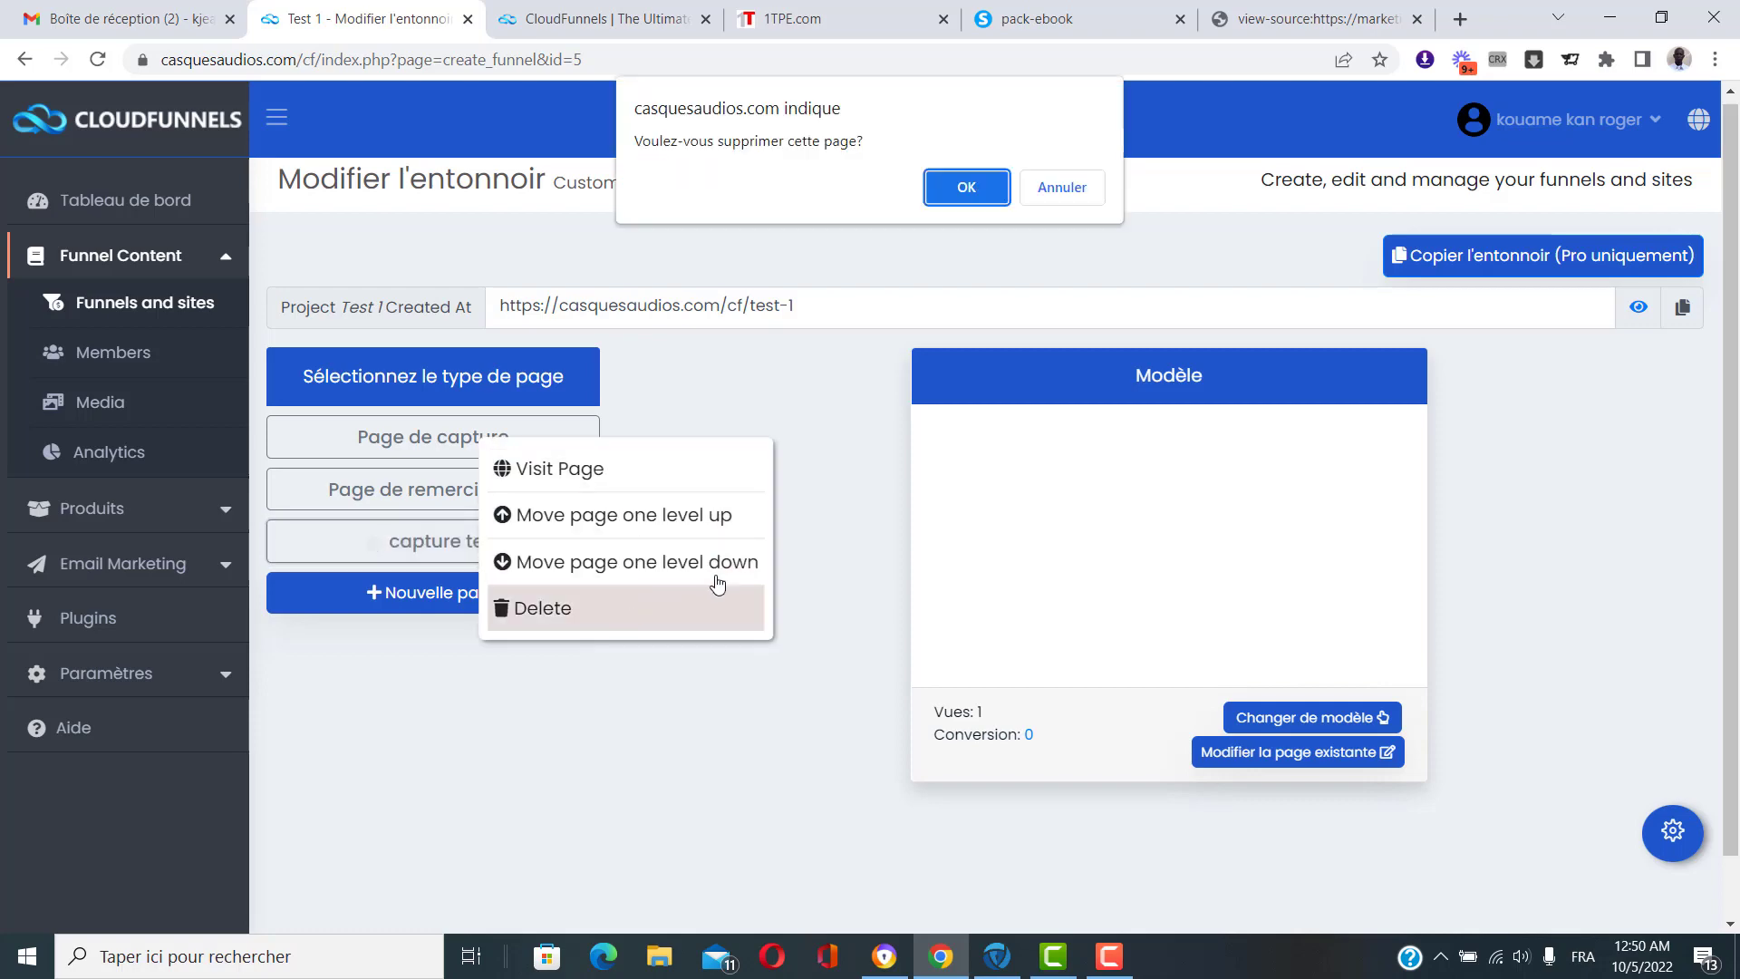
click(967, 187)
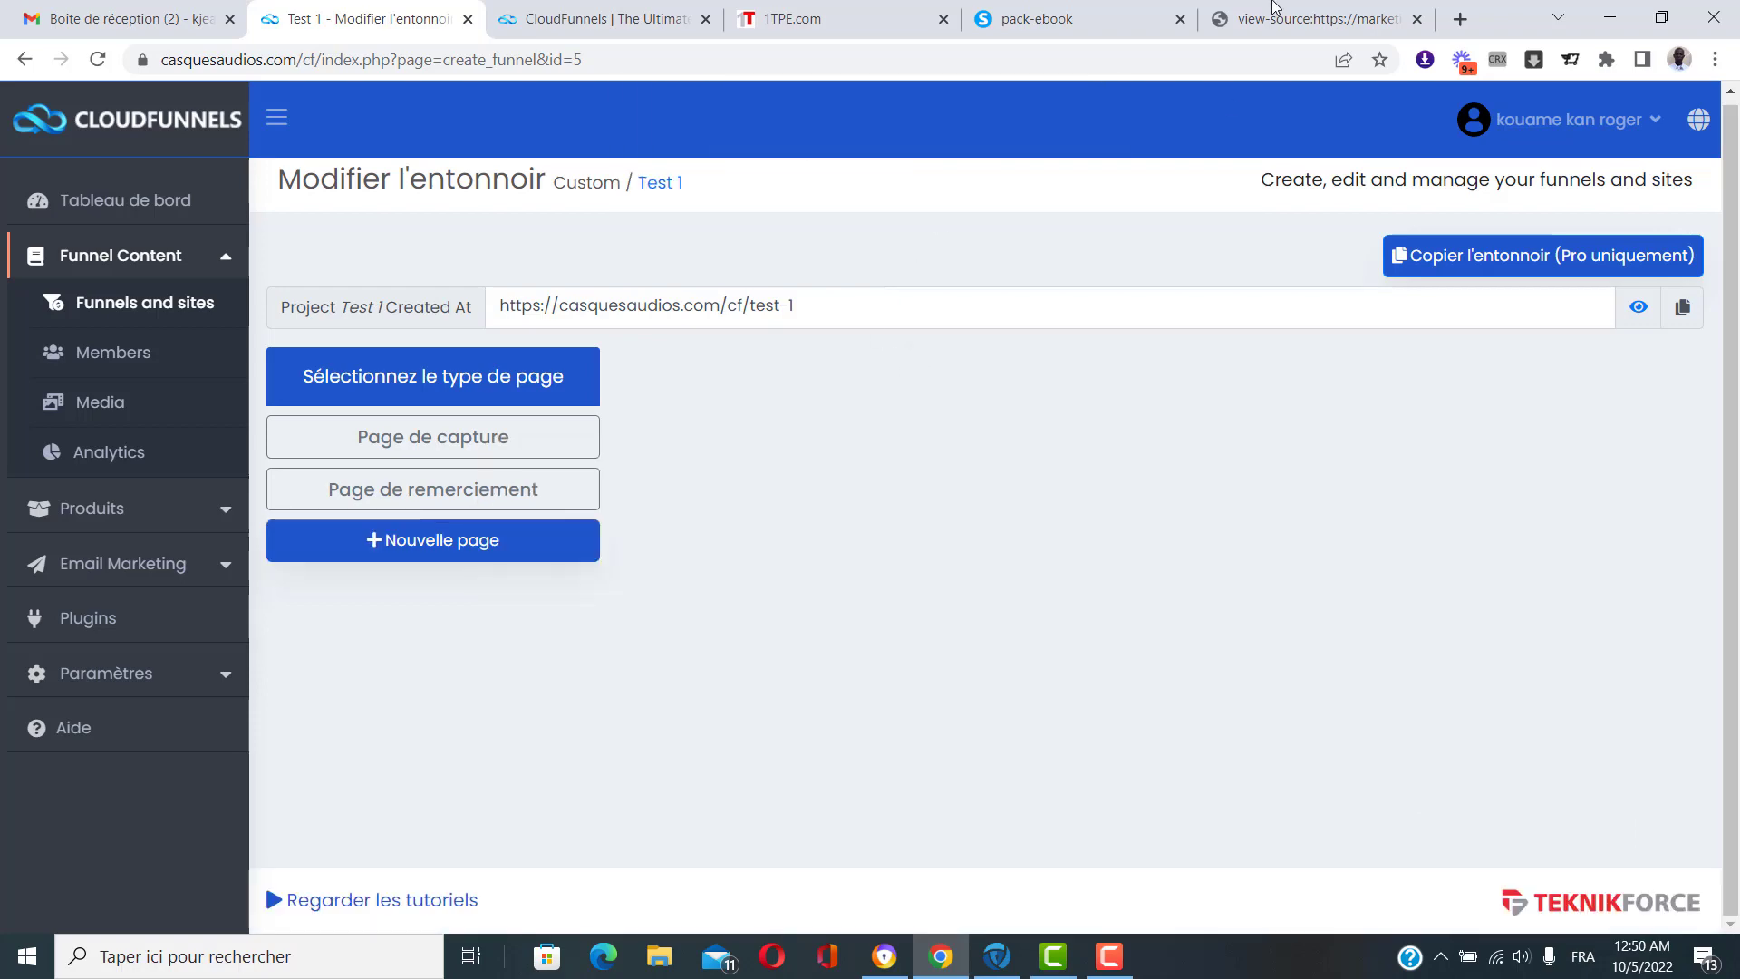
click(1339, 13)
Close the page-source and pack-ebook tabs and the 1TPE.com product details window.
click(1418, 19)
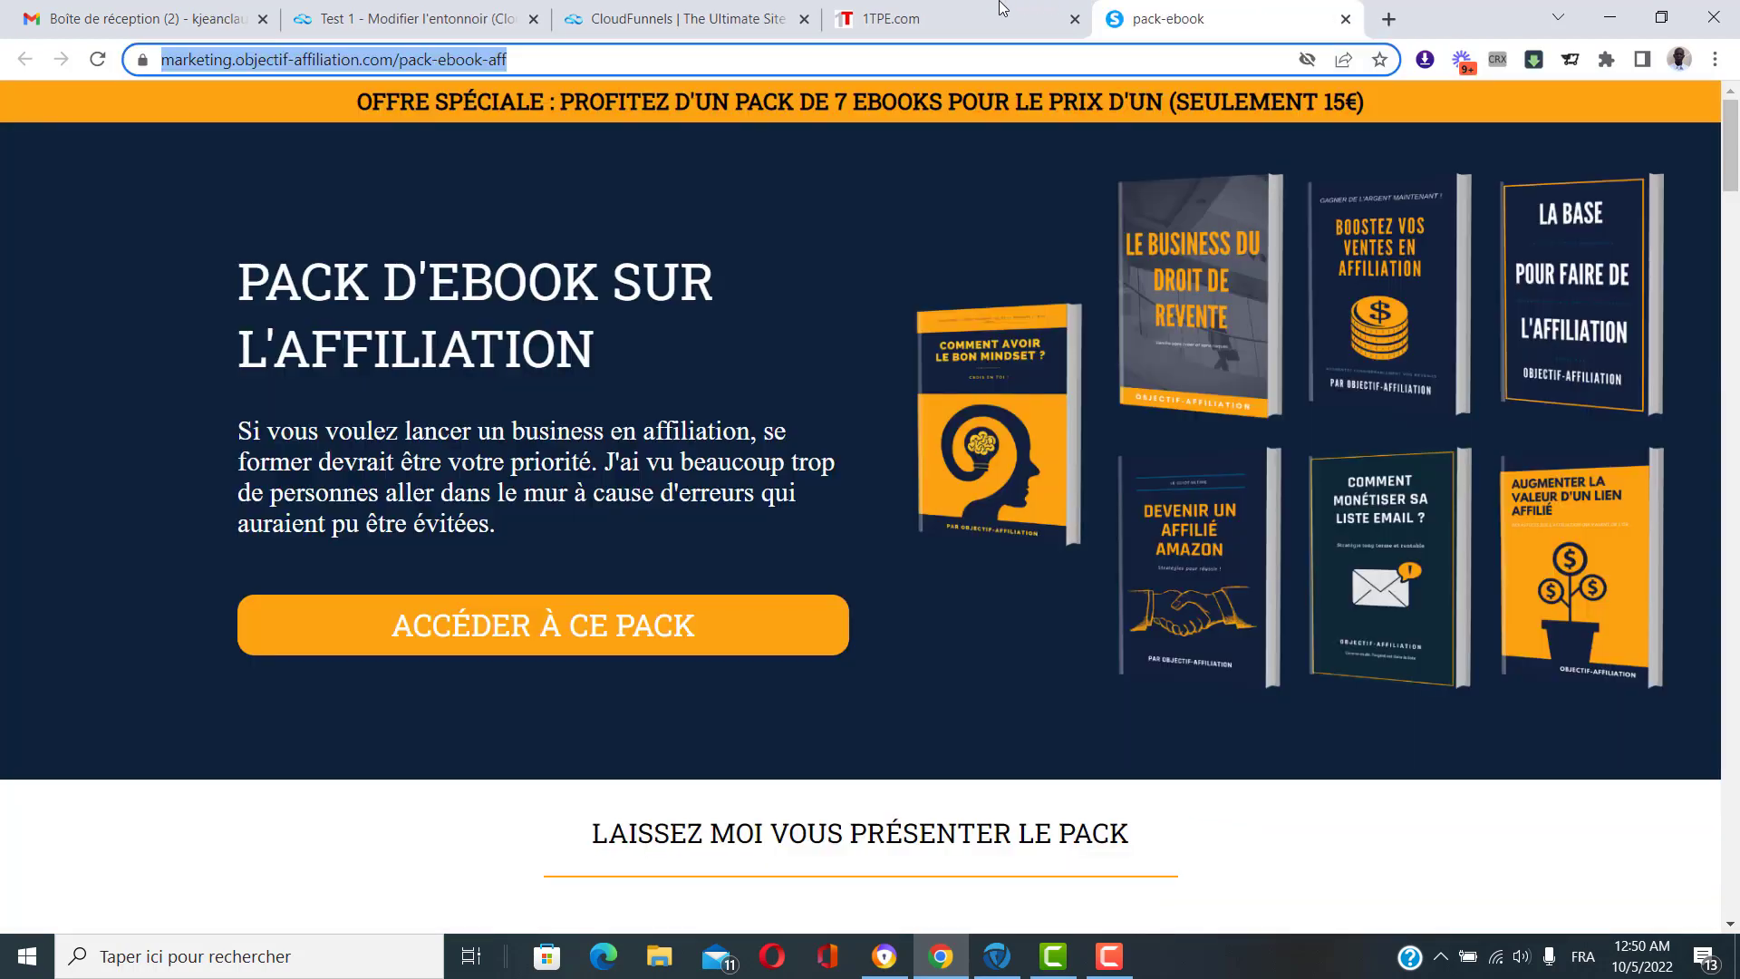
click(965, 5)
click(1347, 19)
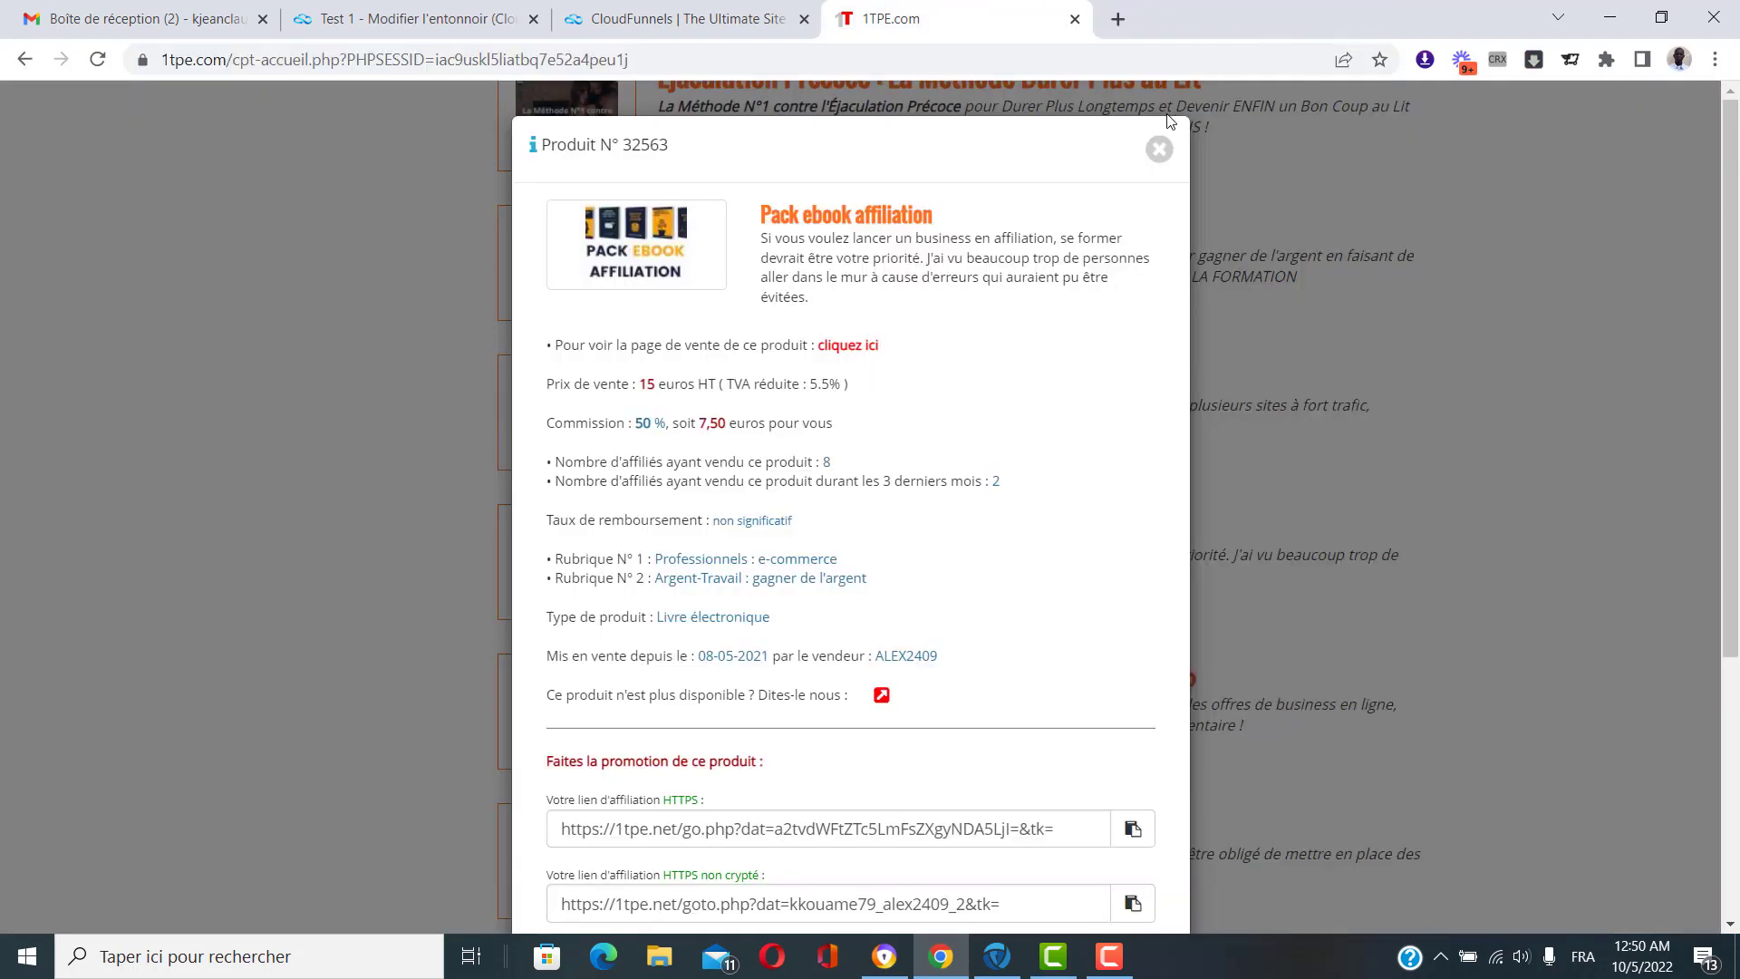
click(1159, 148)
scroll(1115, 521, down, 3)
scroll(1107, 542, down, 6)
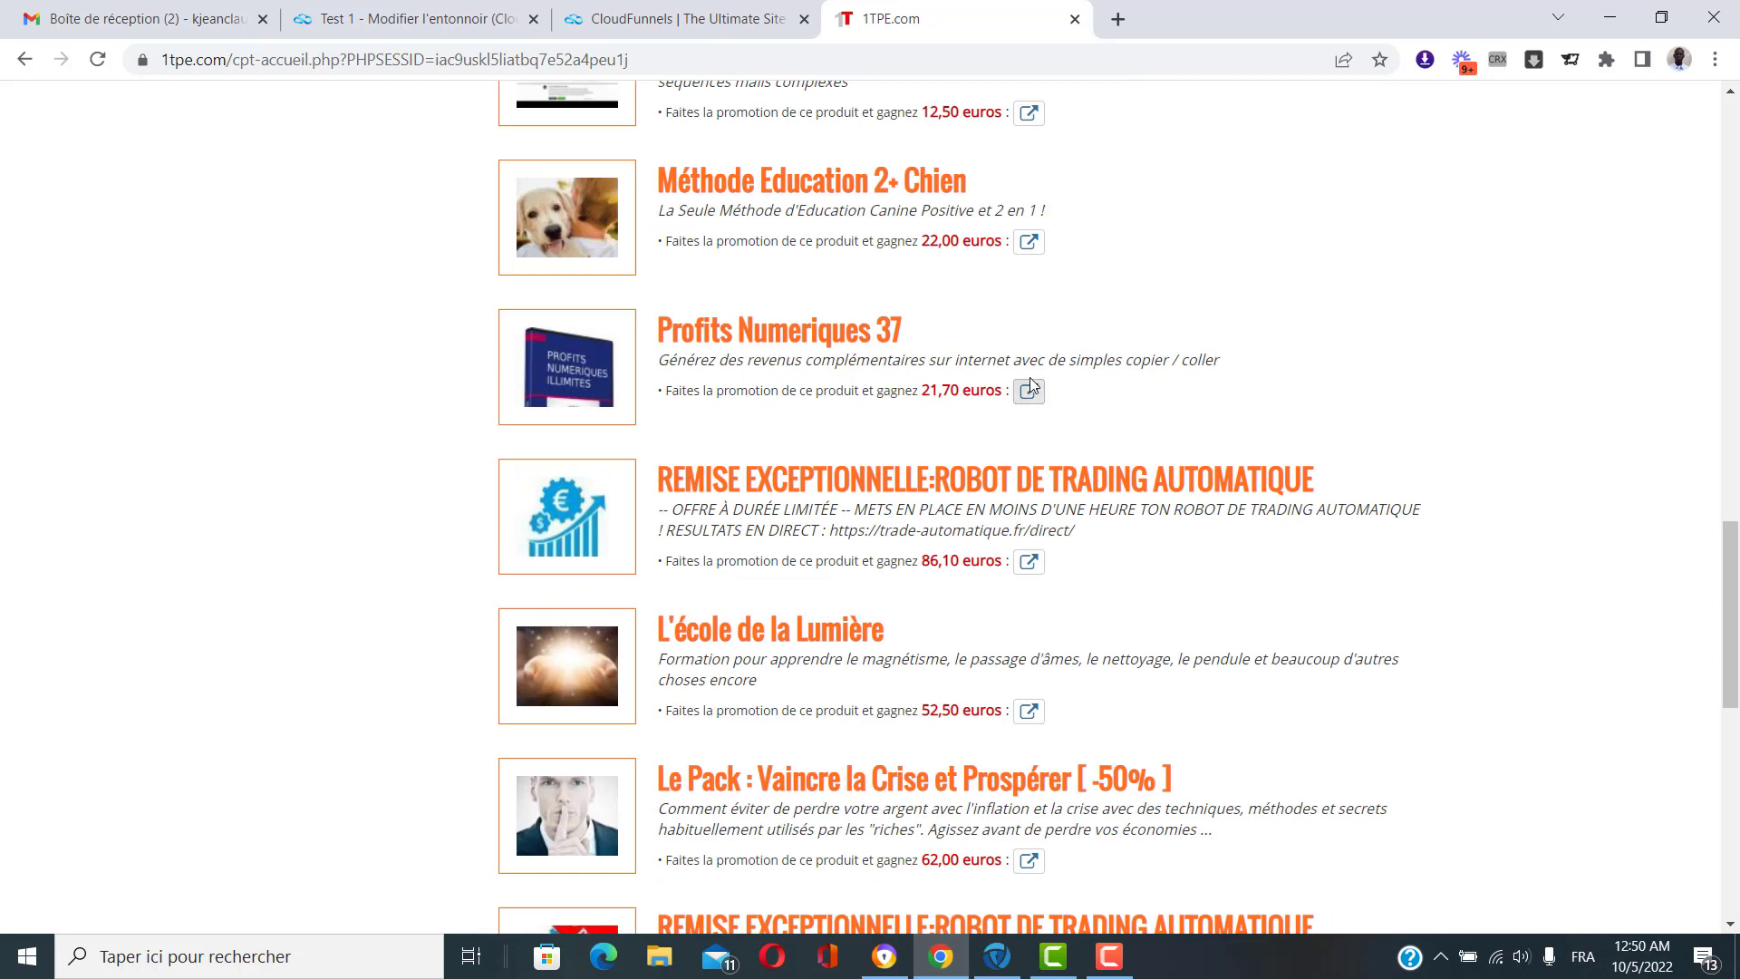
Open the Profits Numeriques 37 sales page and copy its web address.
click(1030, 392)
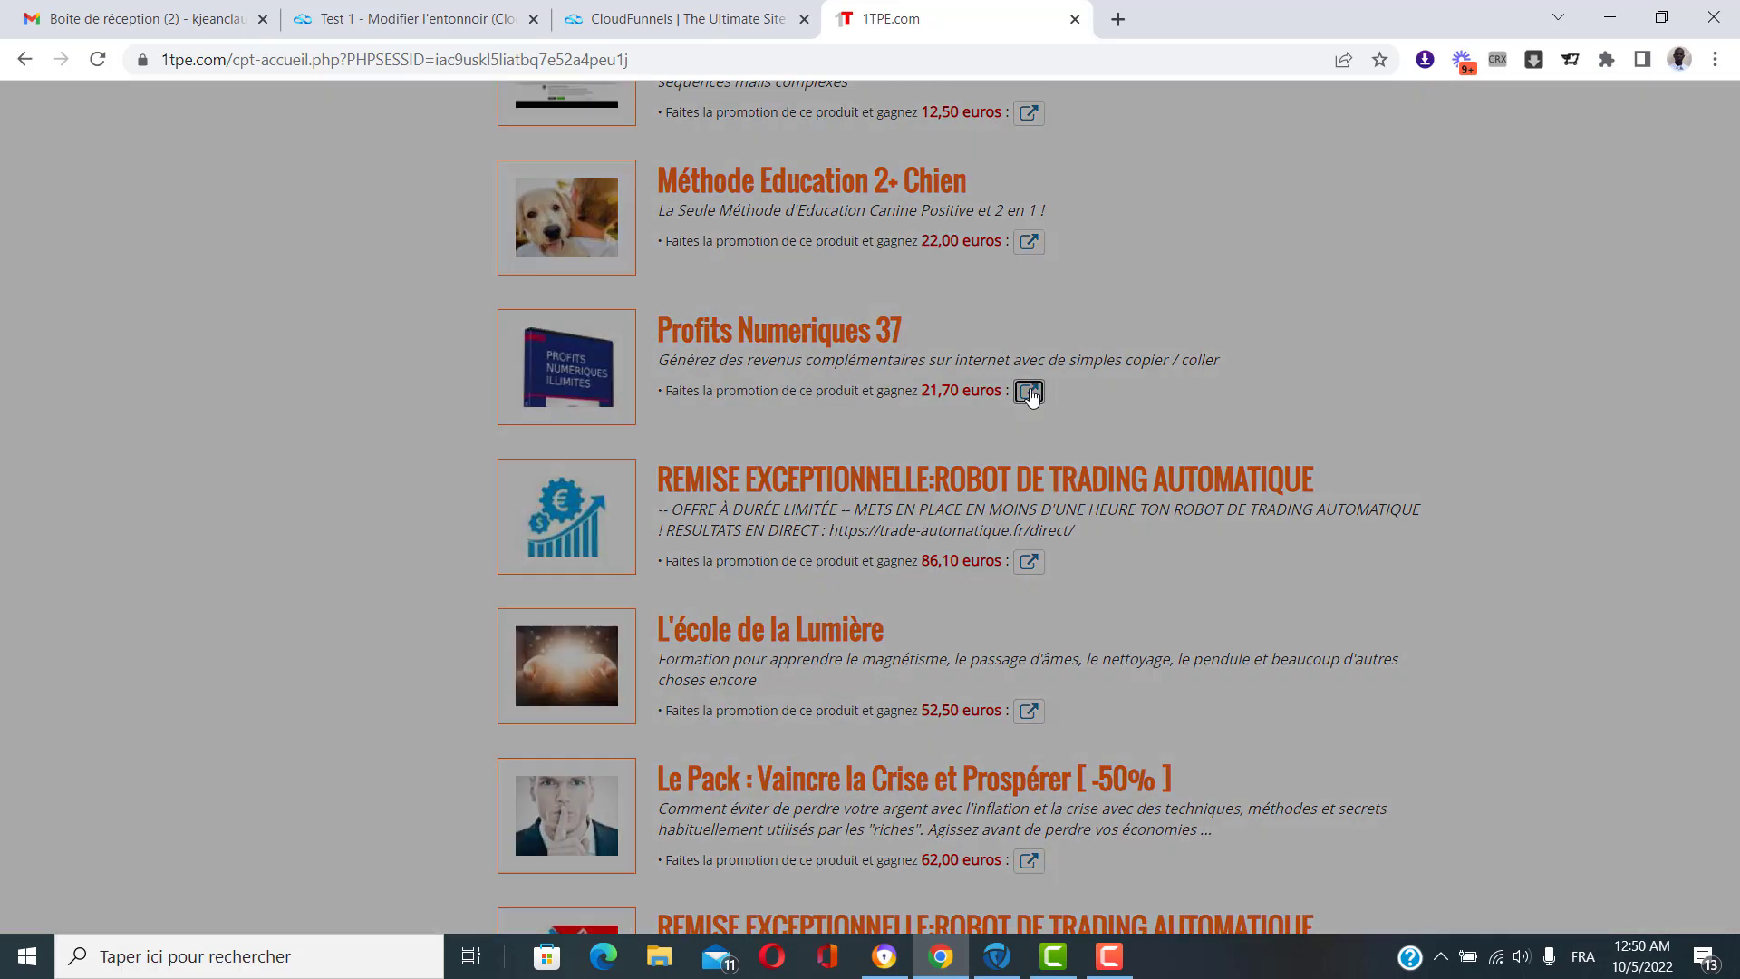
click(866, 346)
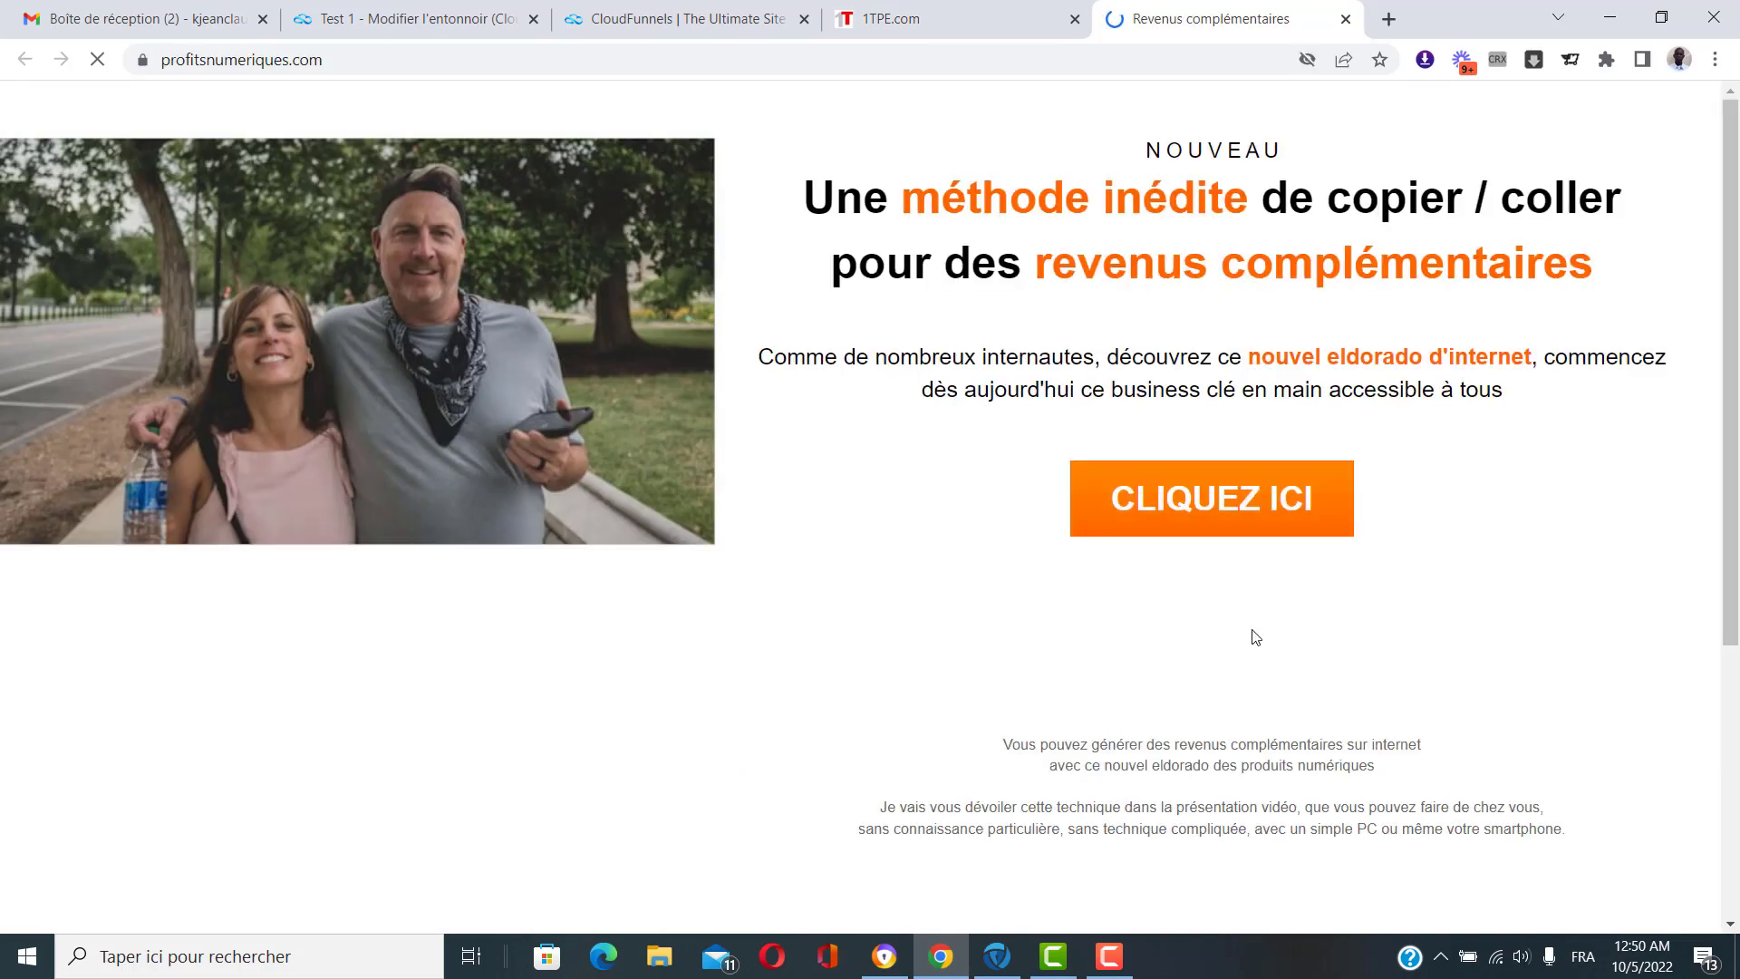
scroll(1254, 627, down, 4)
scroll(1260, 622, up, 4)
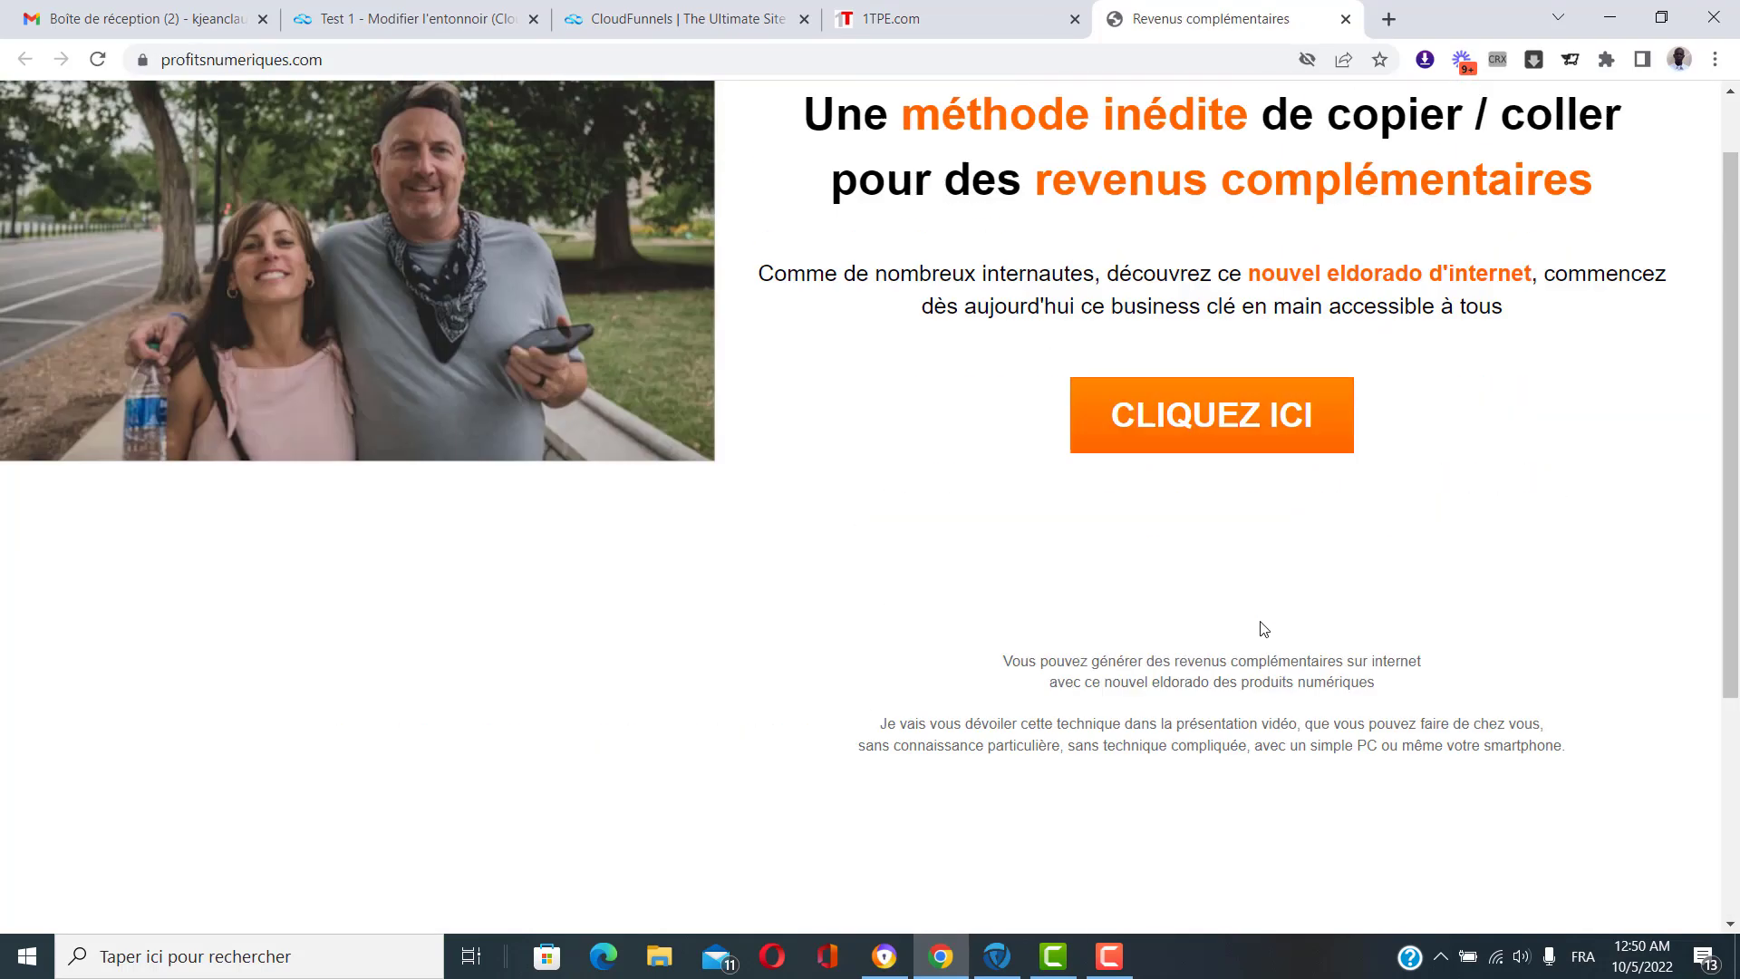
scroll(1264, 629, up, 1)
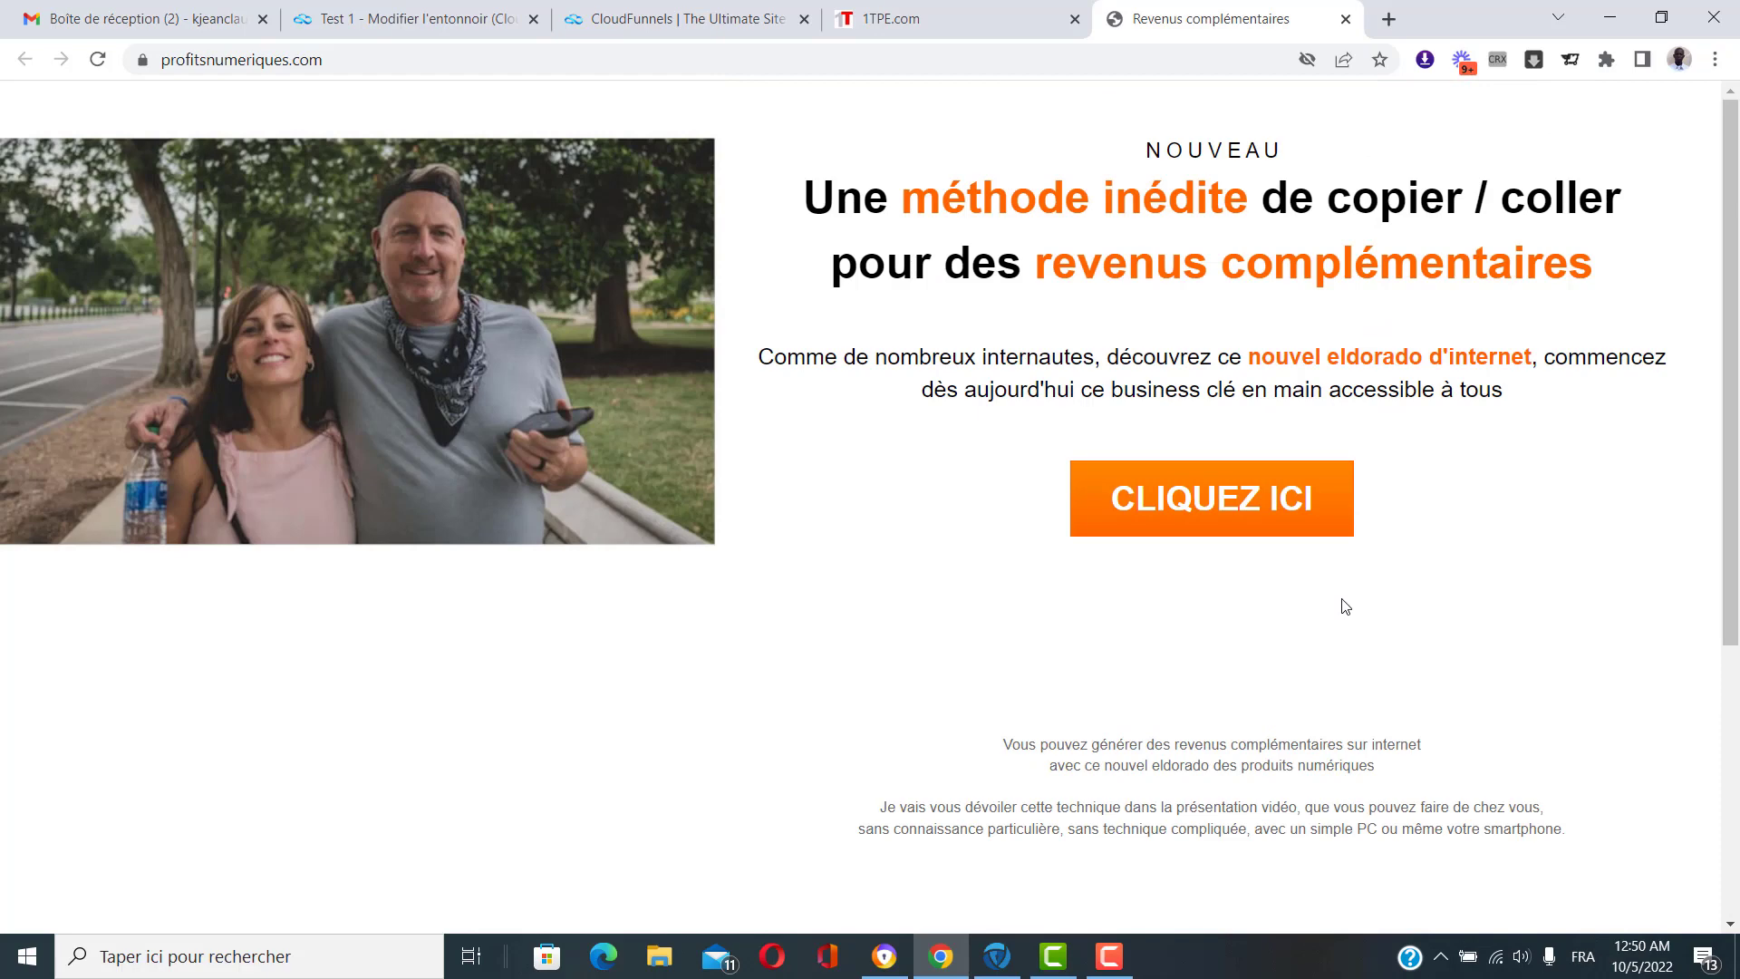
scroll(1342, 617, down, 5)
scroll(1340, 622, up, 5)
click(255, 59)
key(ctrl+c)
right_click(253, 56)
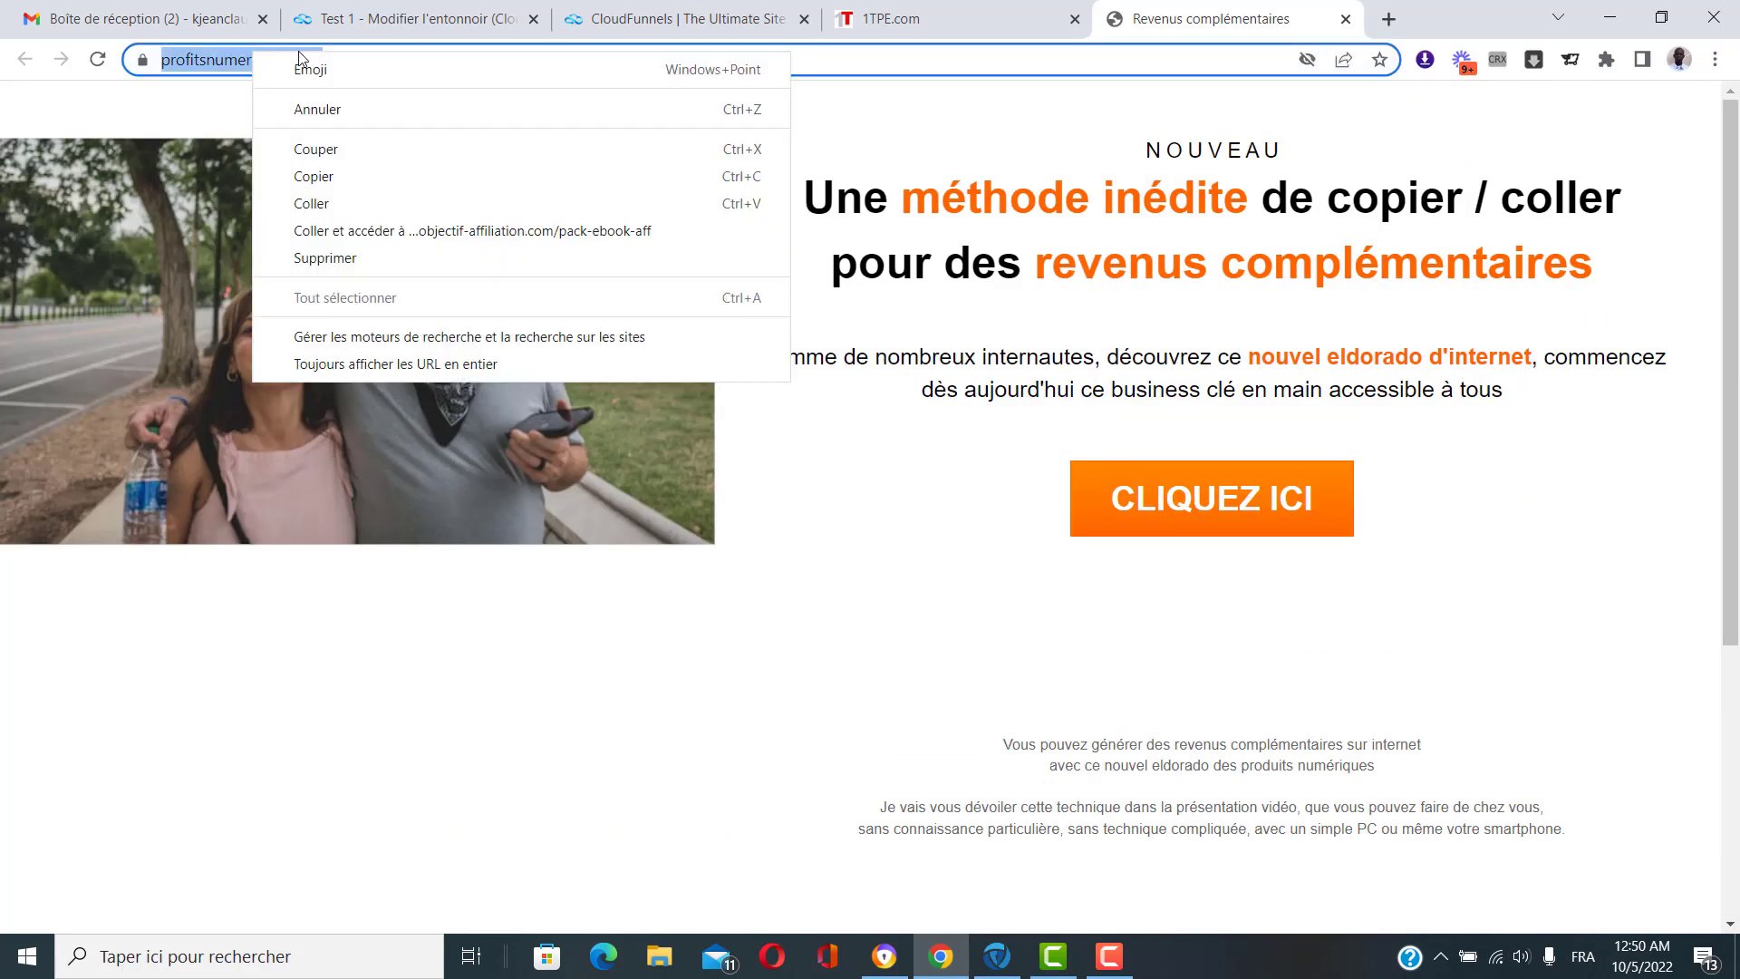
click(335, 167)
click(363, 5)
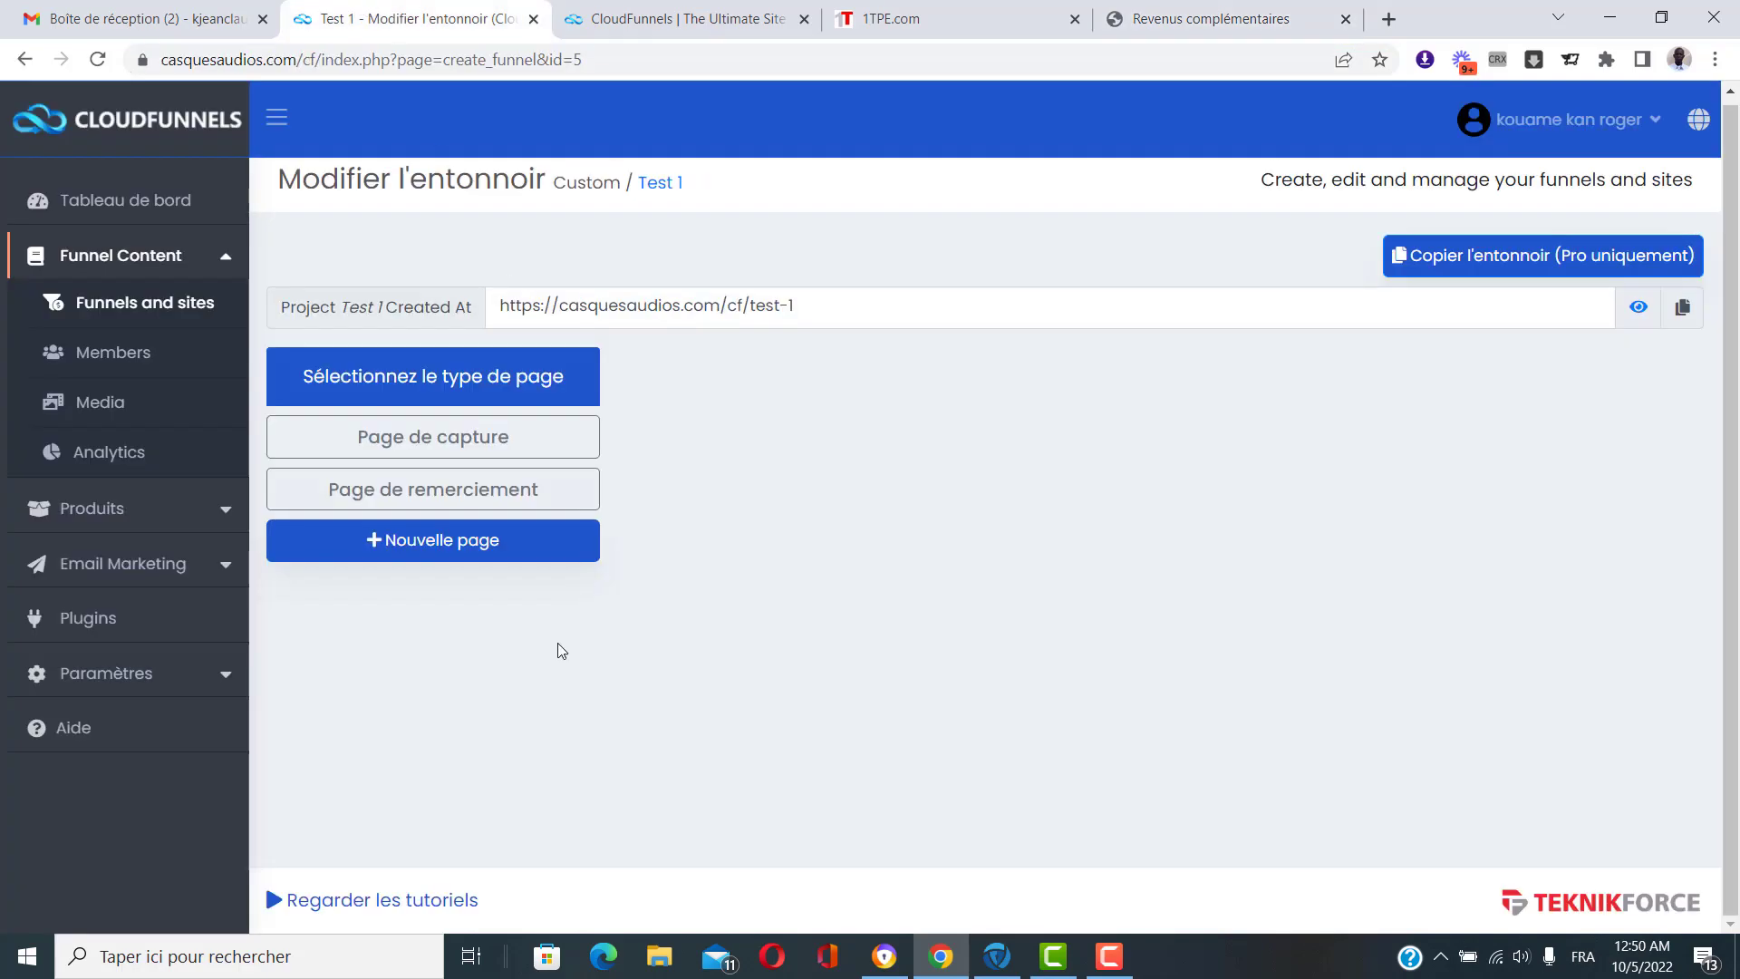
Add a new page named 'test' to the Test 1 funnel.
click(397, 541)
click(392, 538)
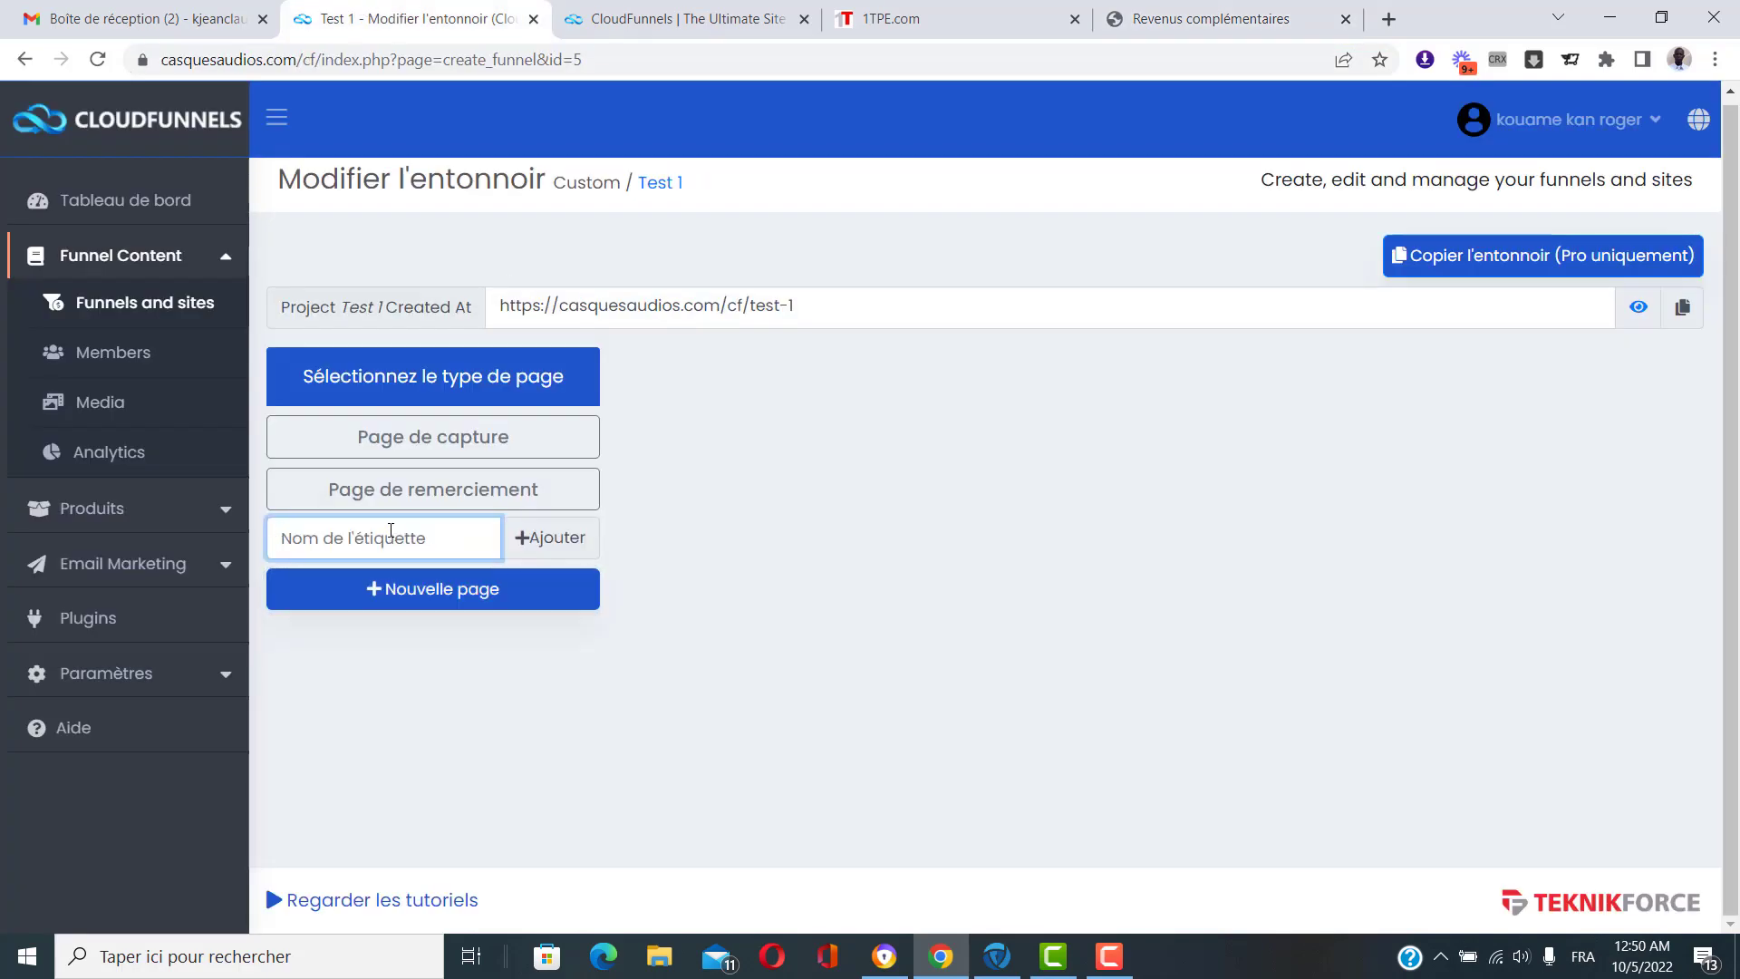
text(test)
click(576, 547)
click(461, 544)
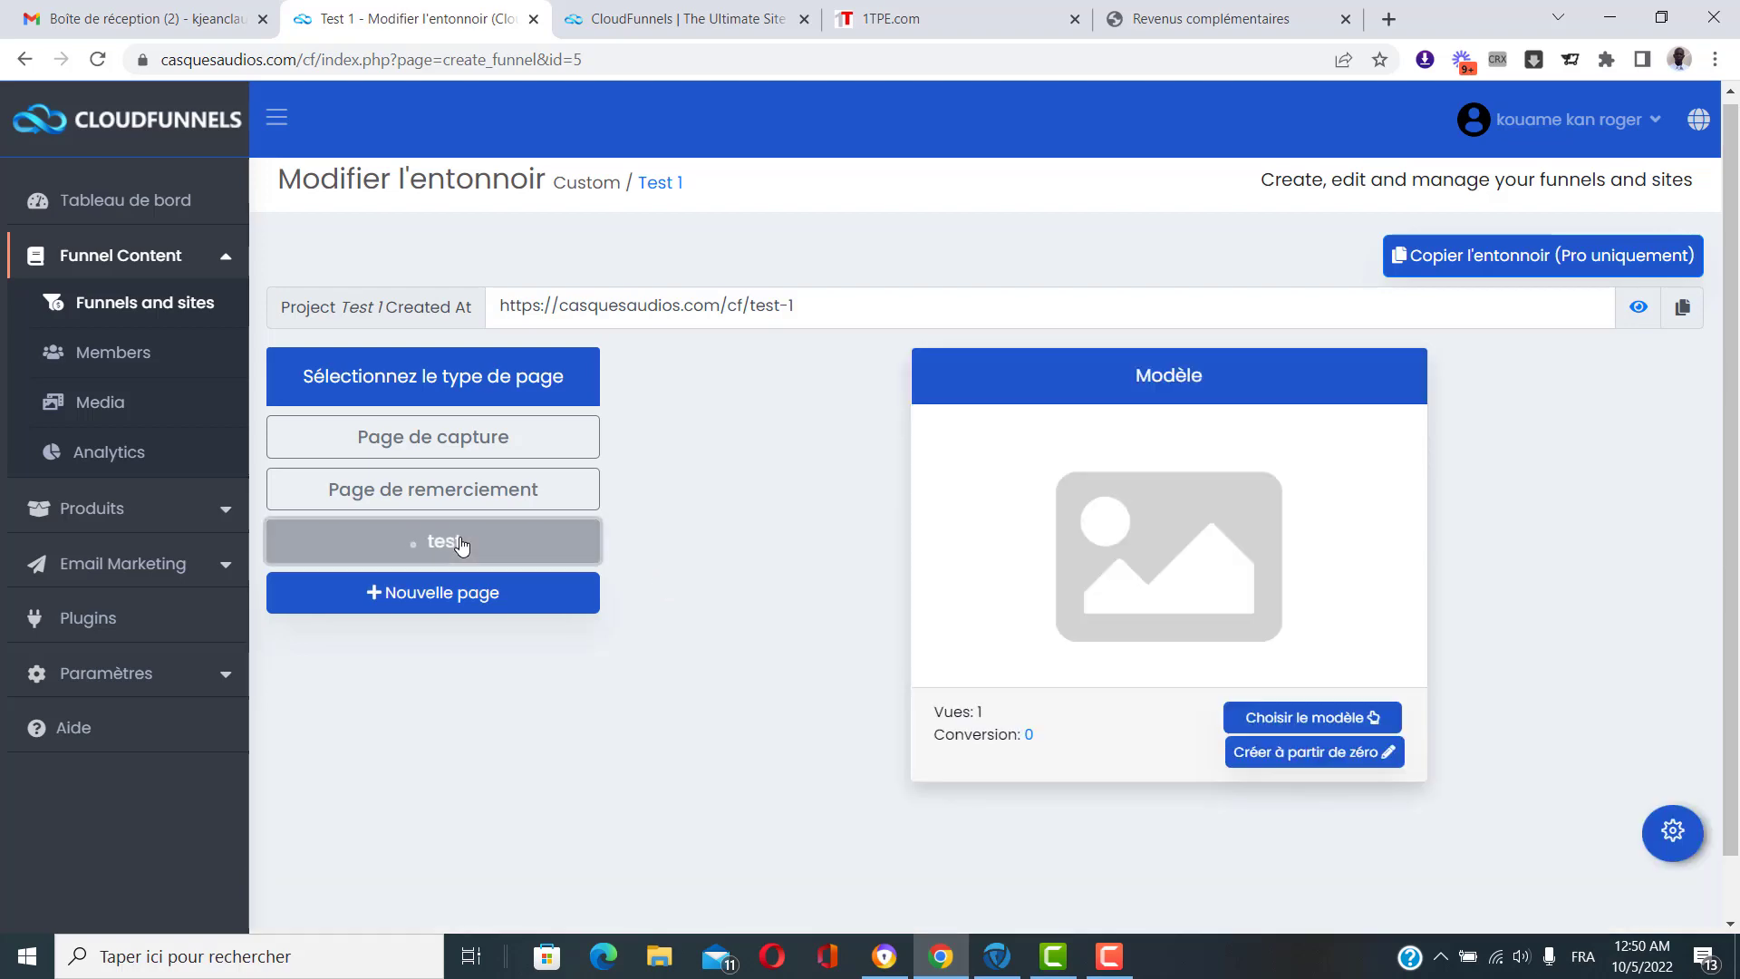
click(1305, 723)
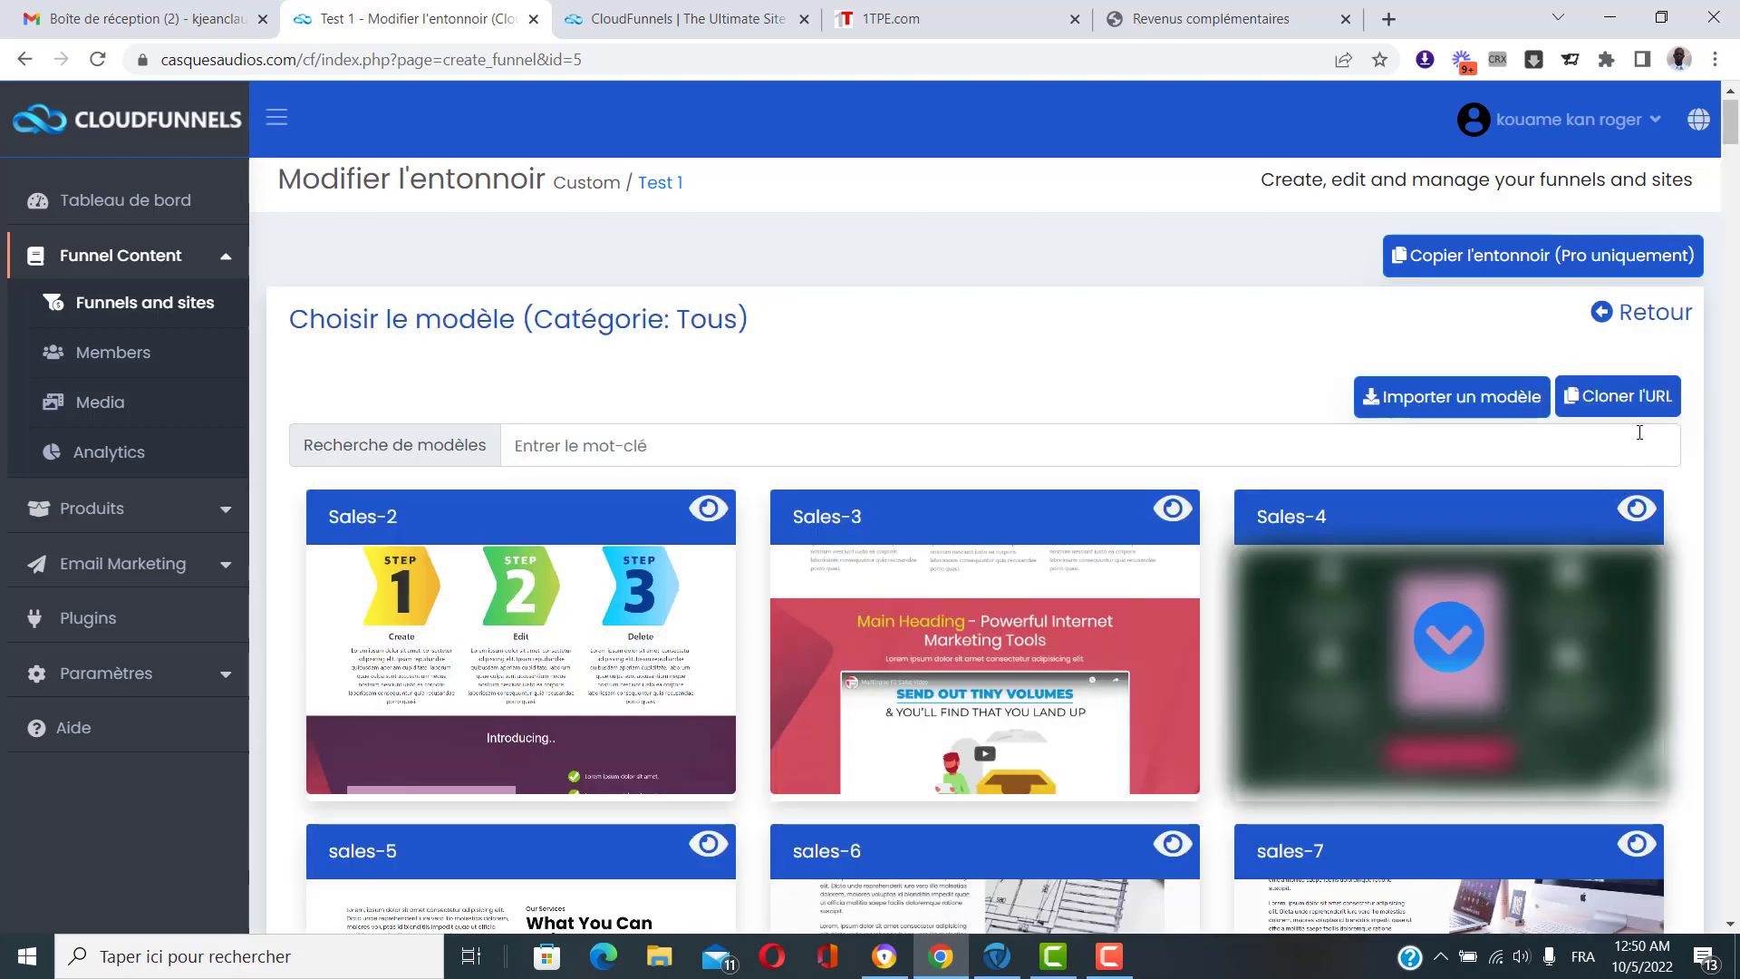
click(1618, 396)
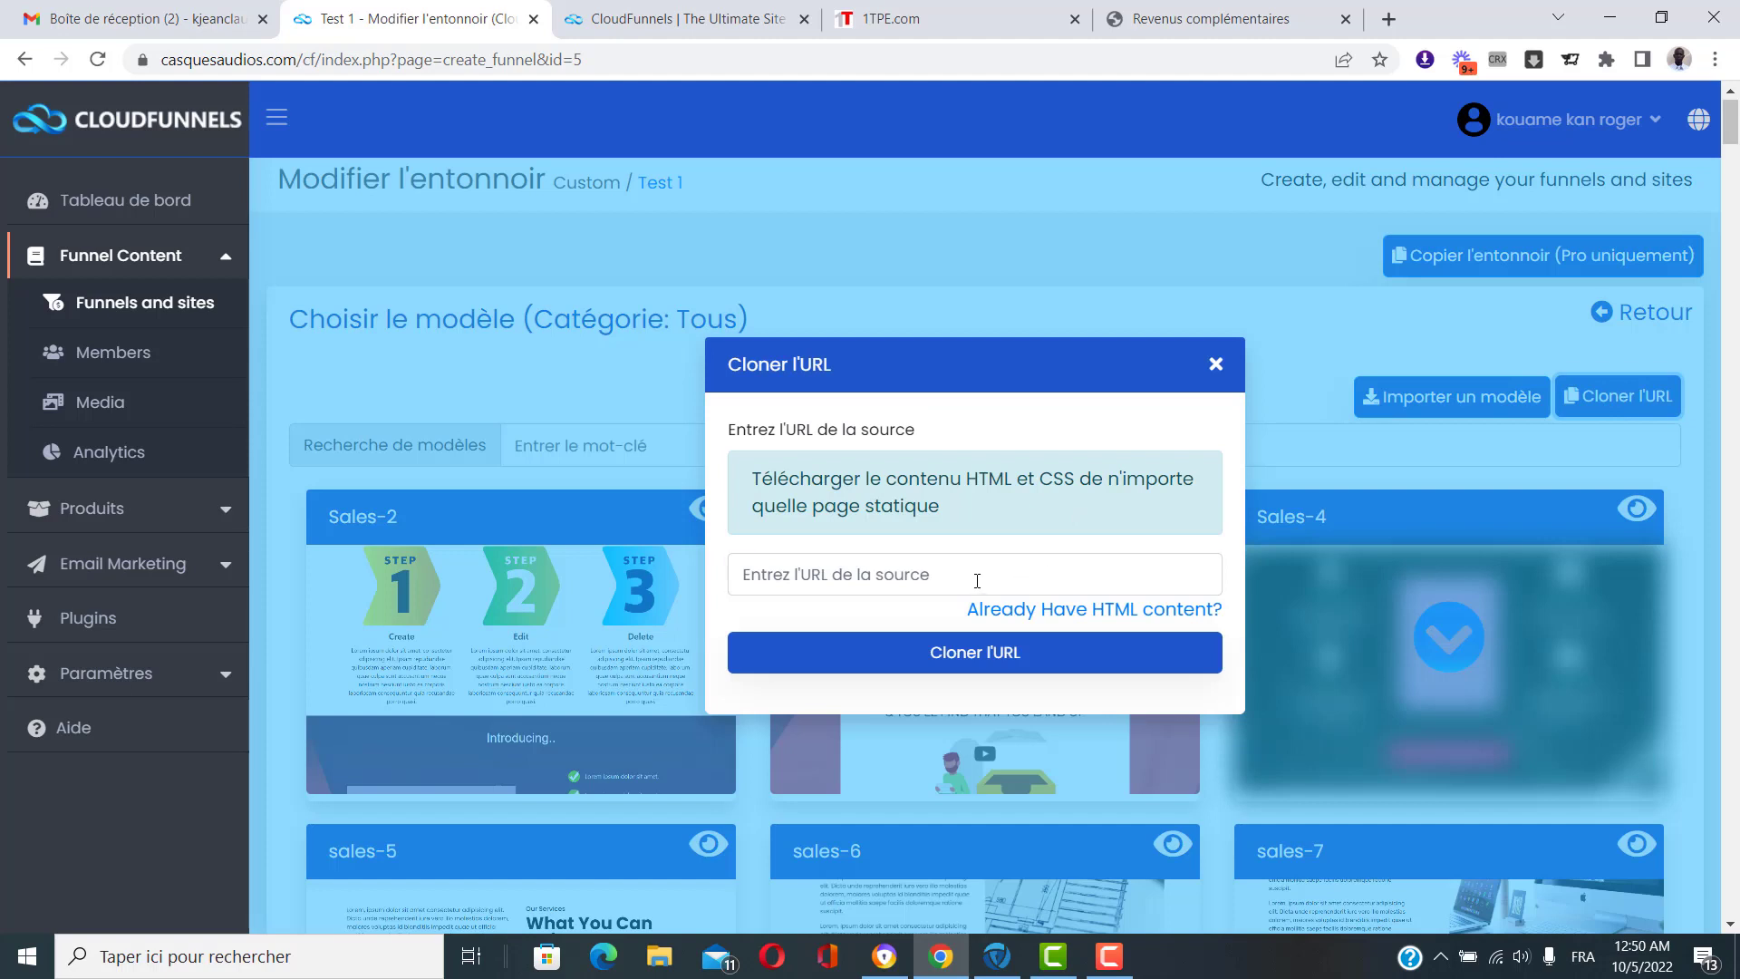
click(977, 581)
key(ctrl+v)
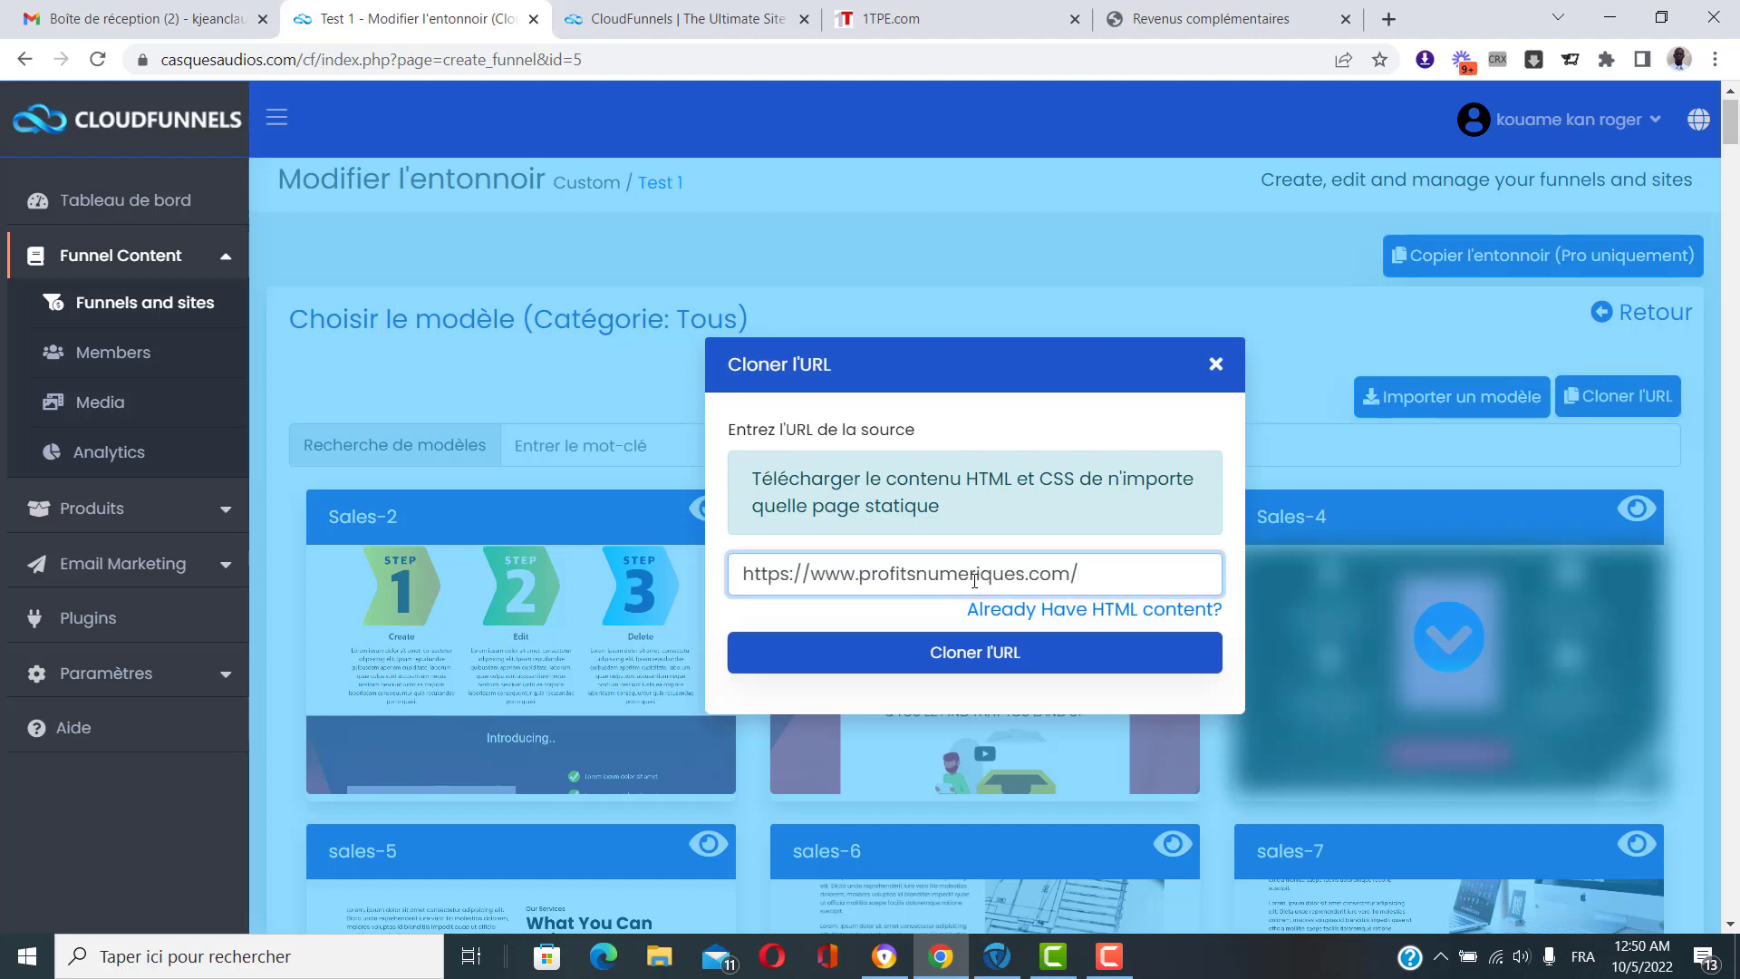
click(1016, 658)
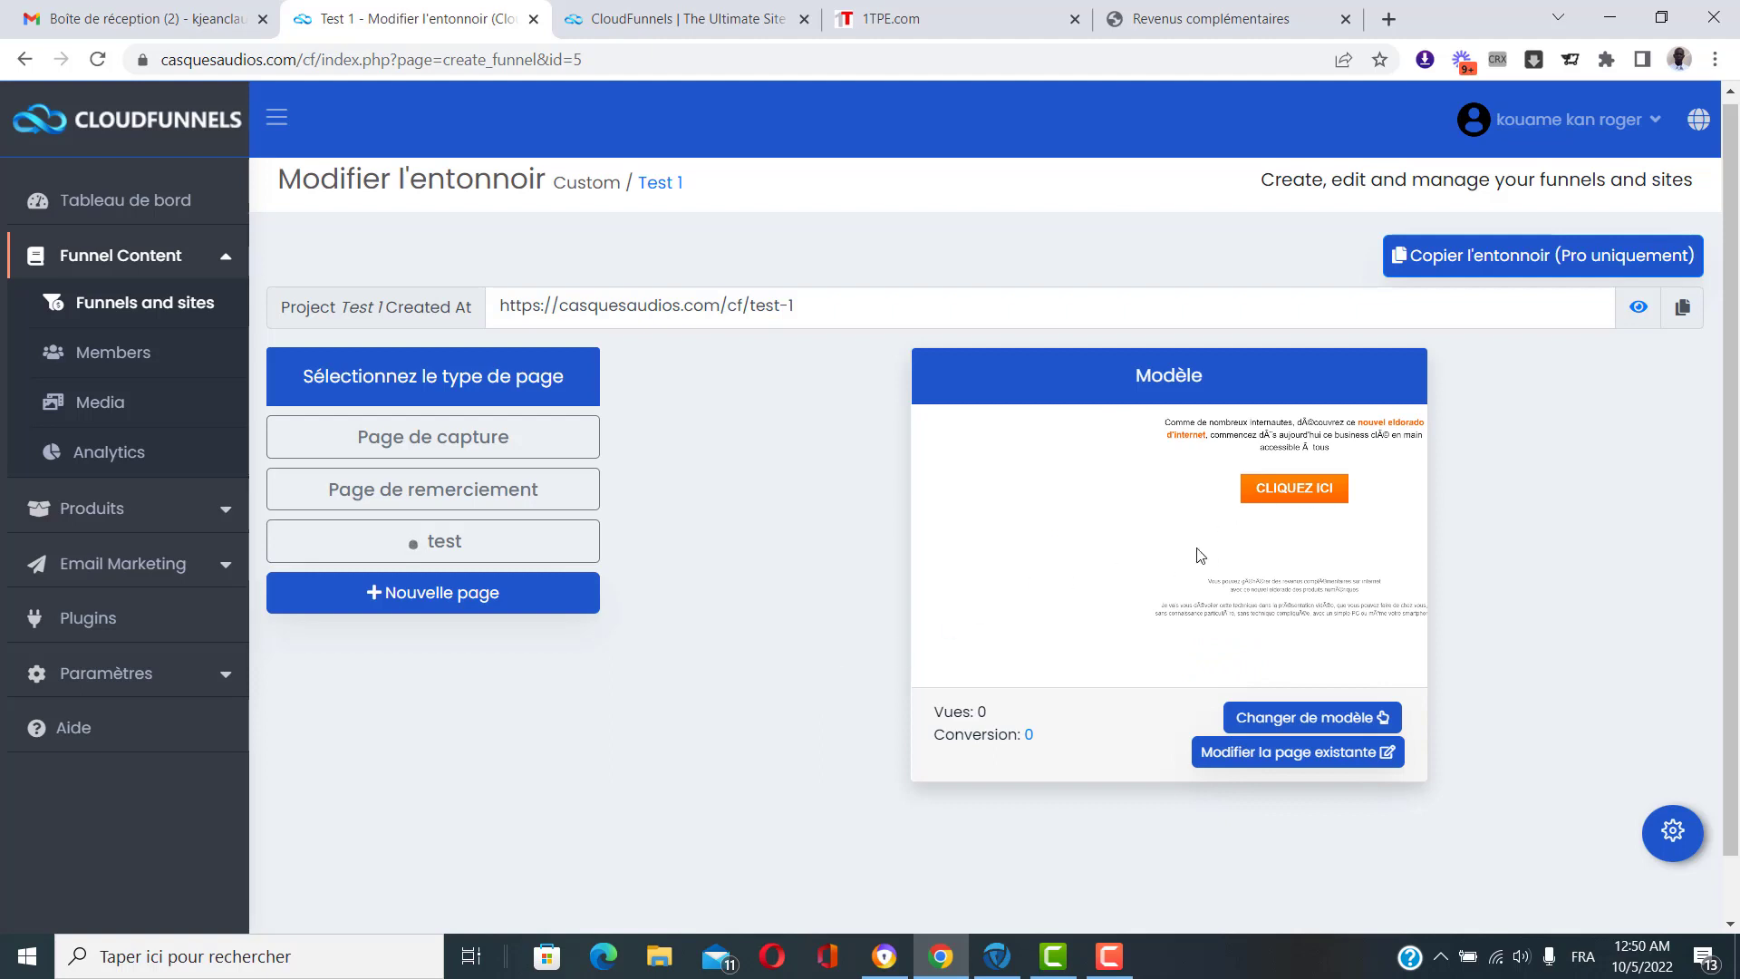
Visit the published test page and scroll through its cloned content.
right_click(418, 549)
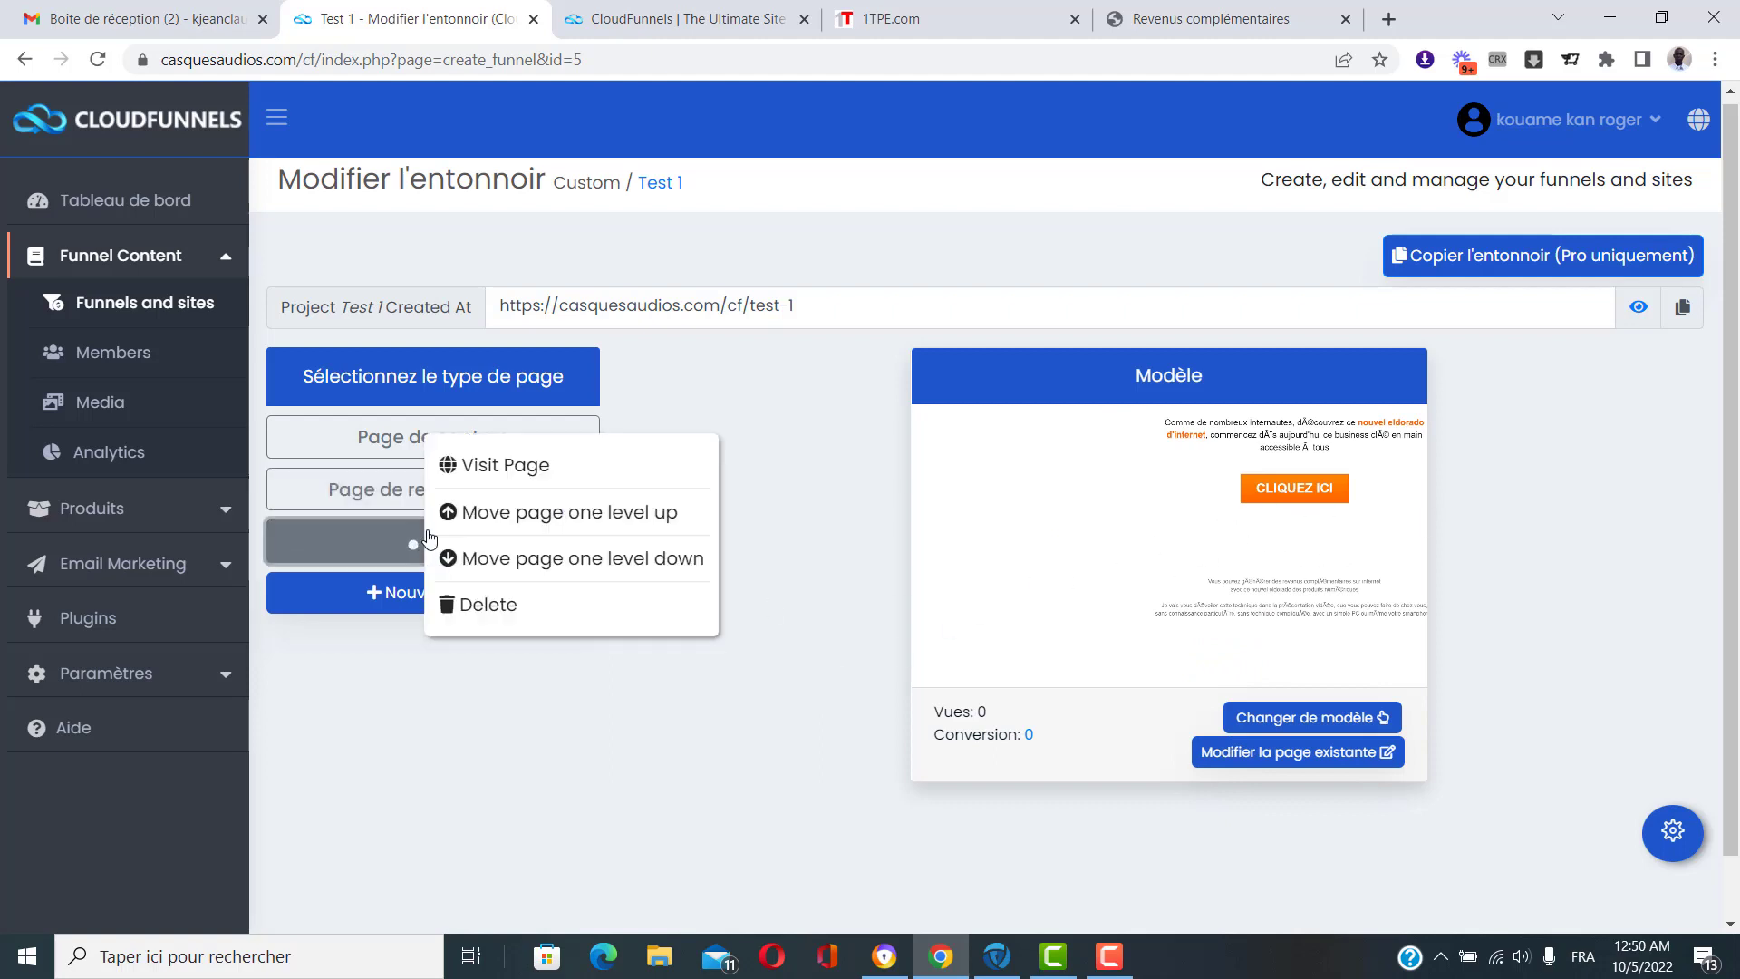
click(529, 469)
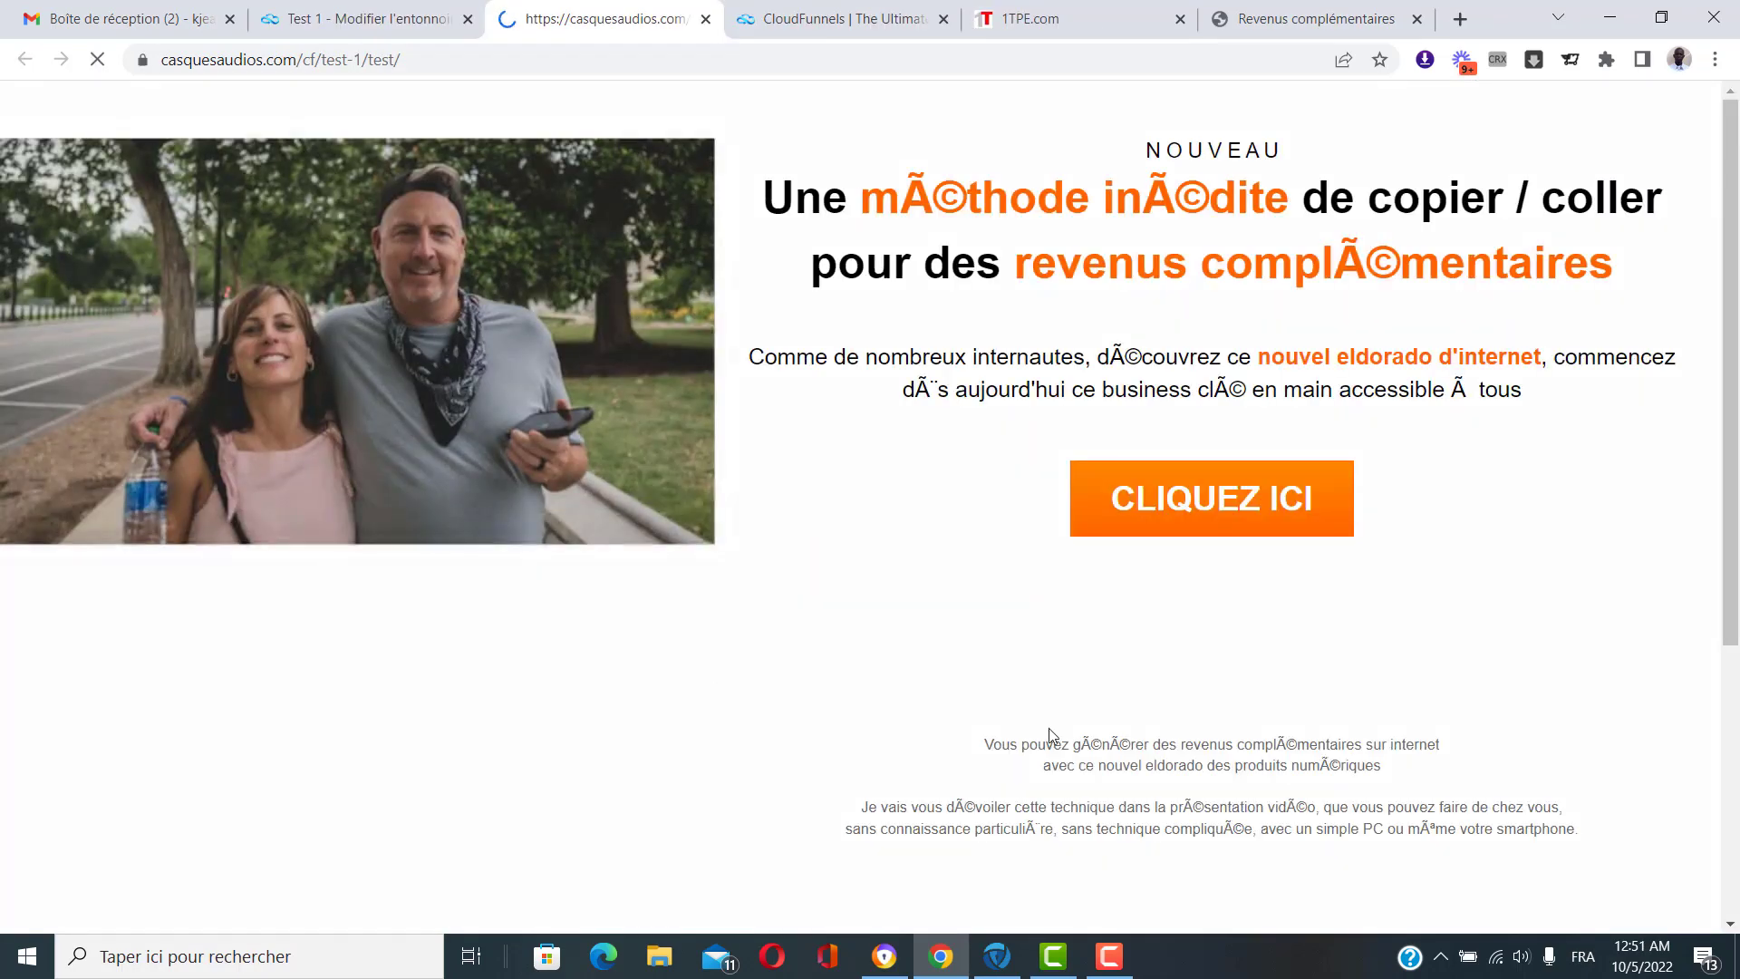
scroll(944, 806, down, 5)
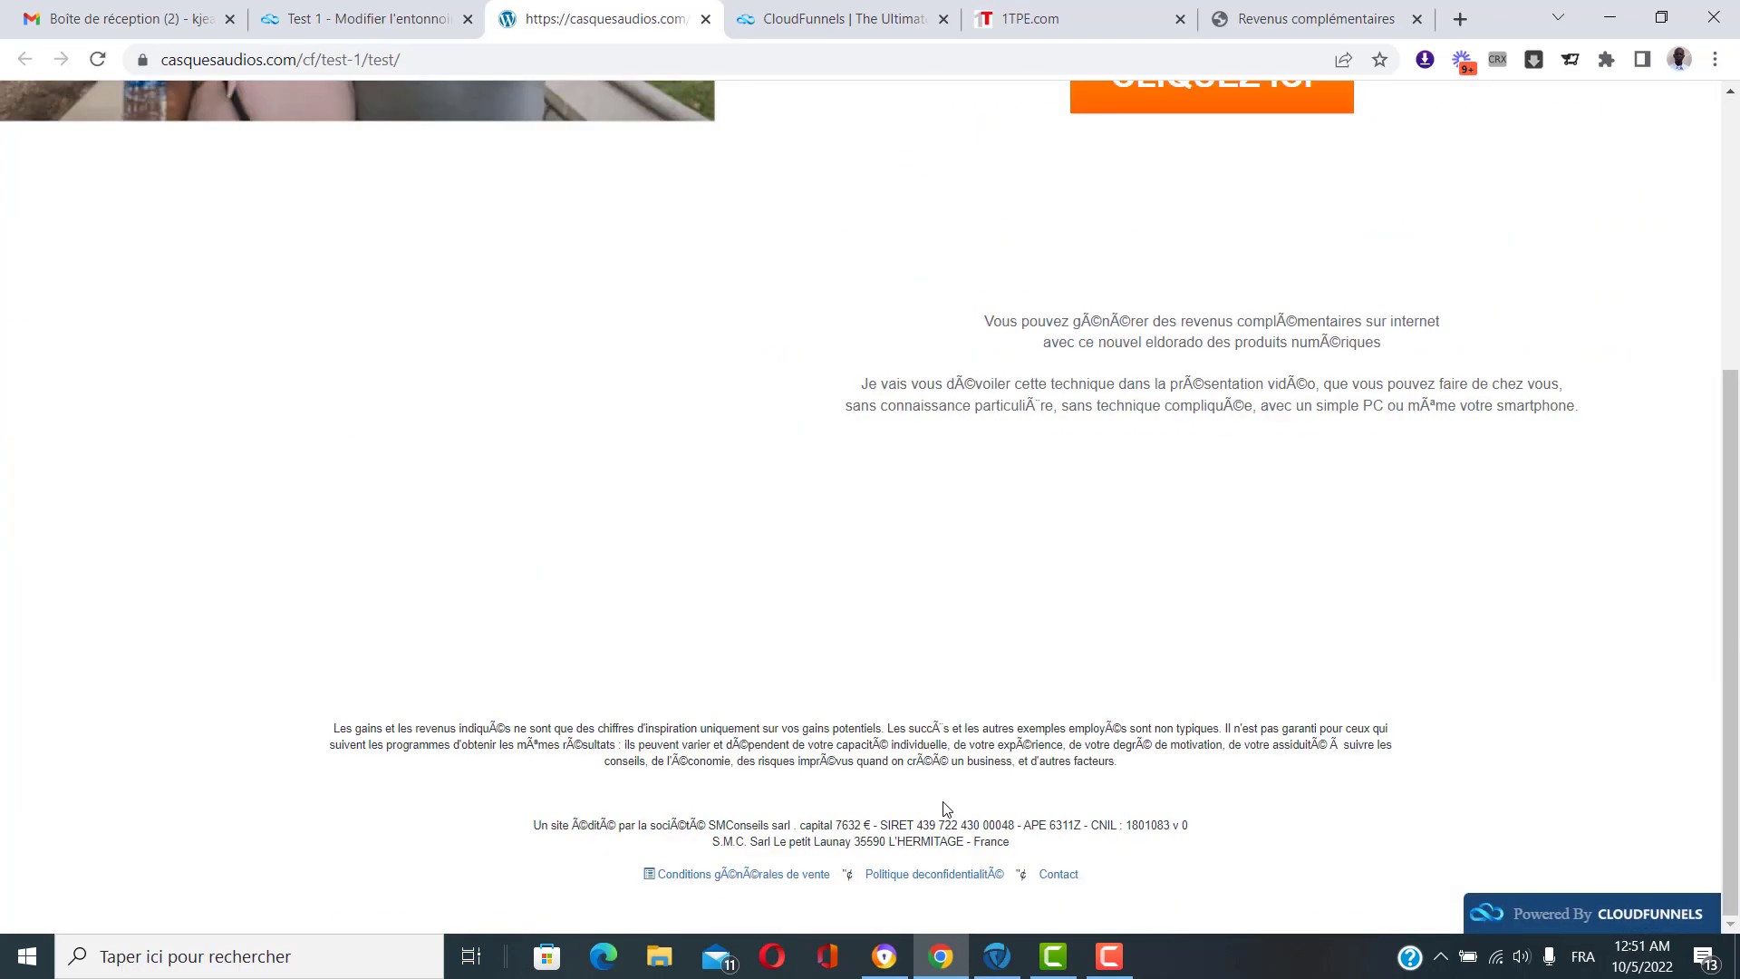
scroll(943, 803, up, 5)
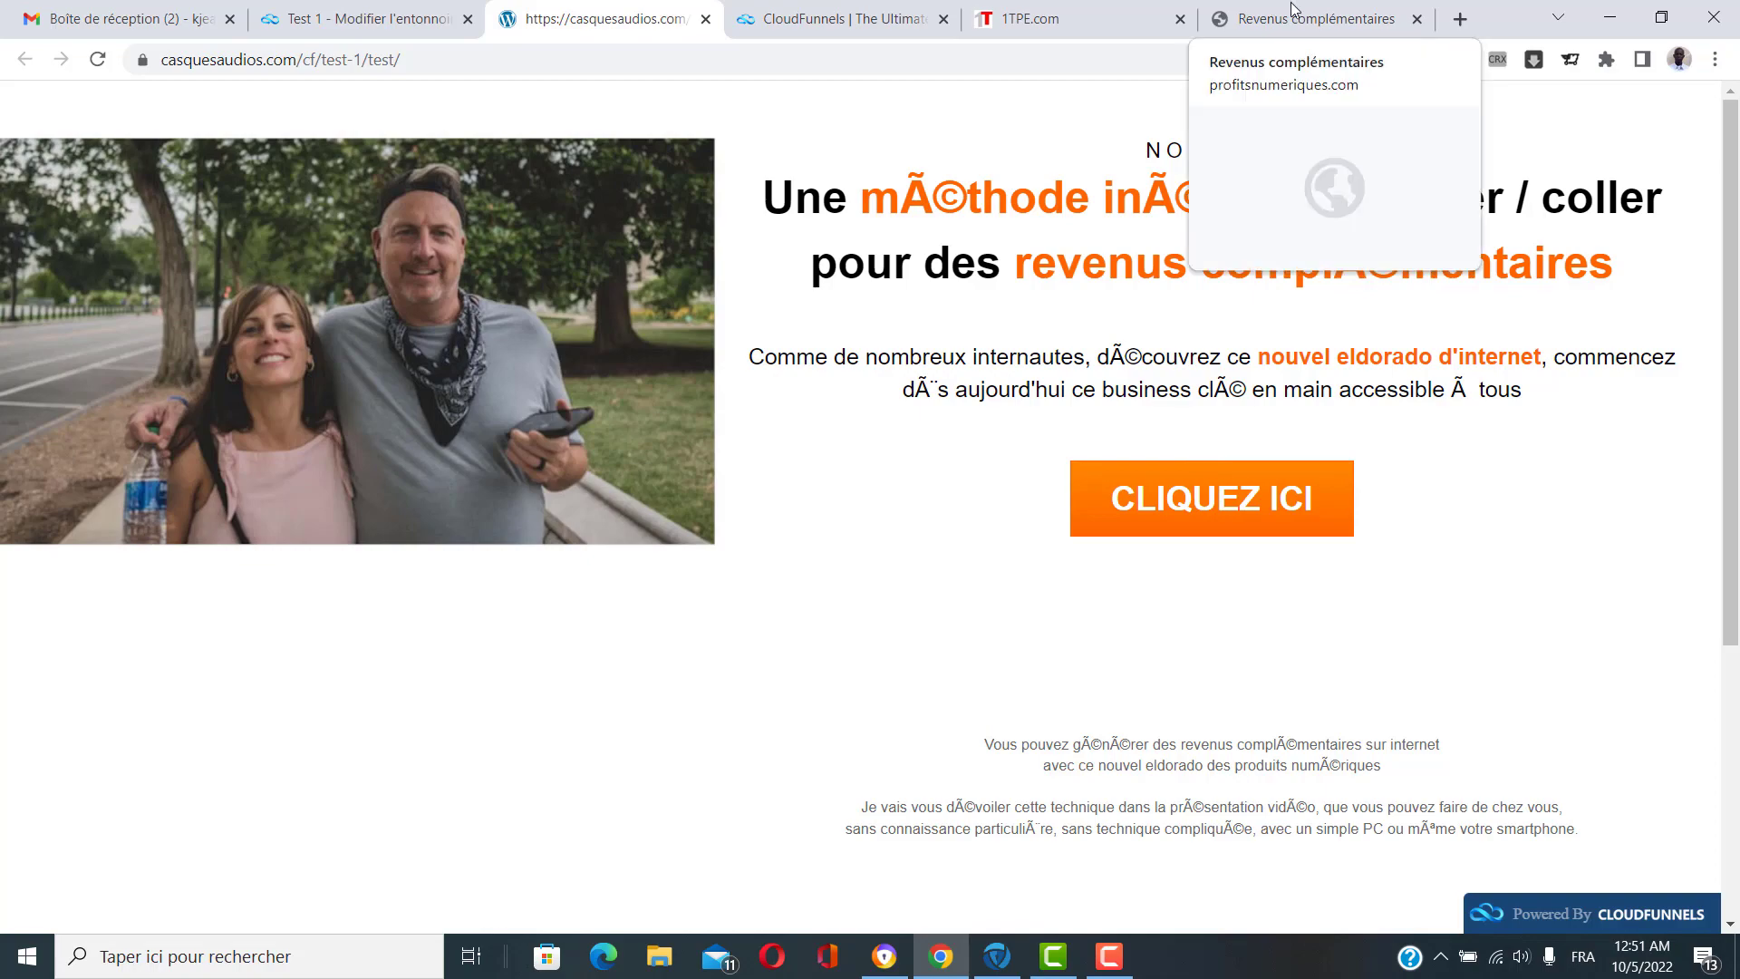
scroll(1329, 575, down, 5)
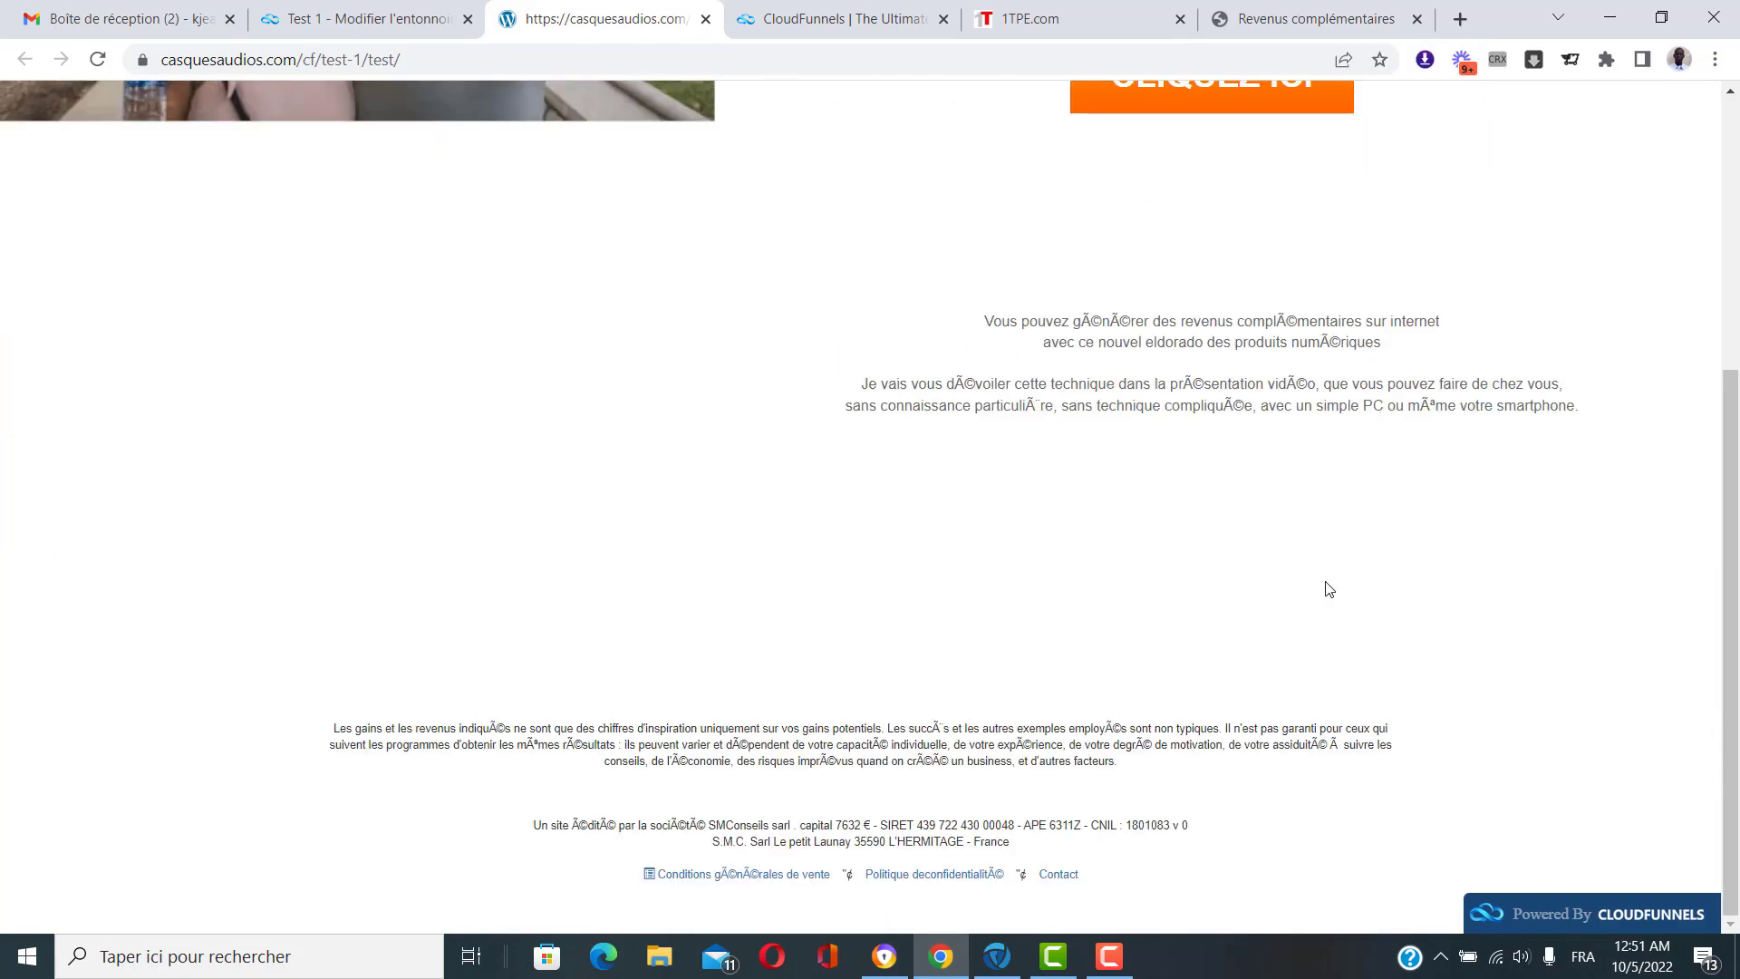
scroll(1329, 592, up, 5)
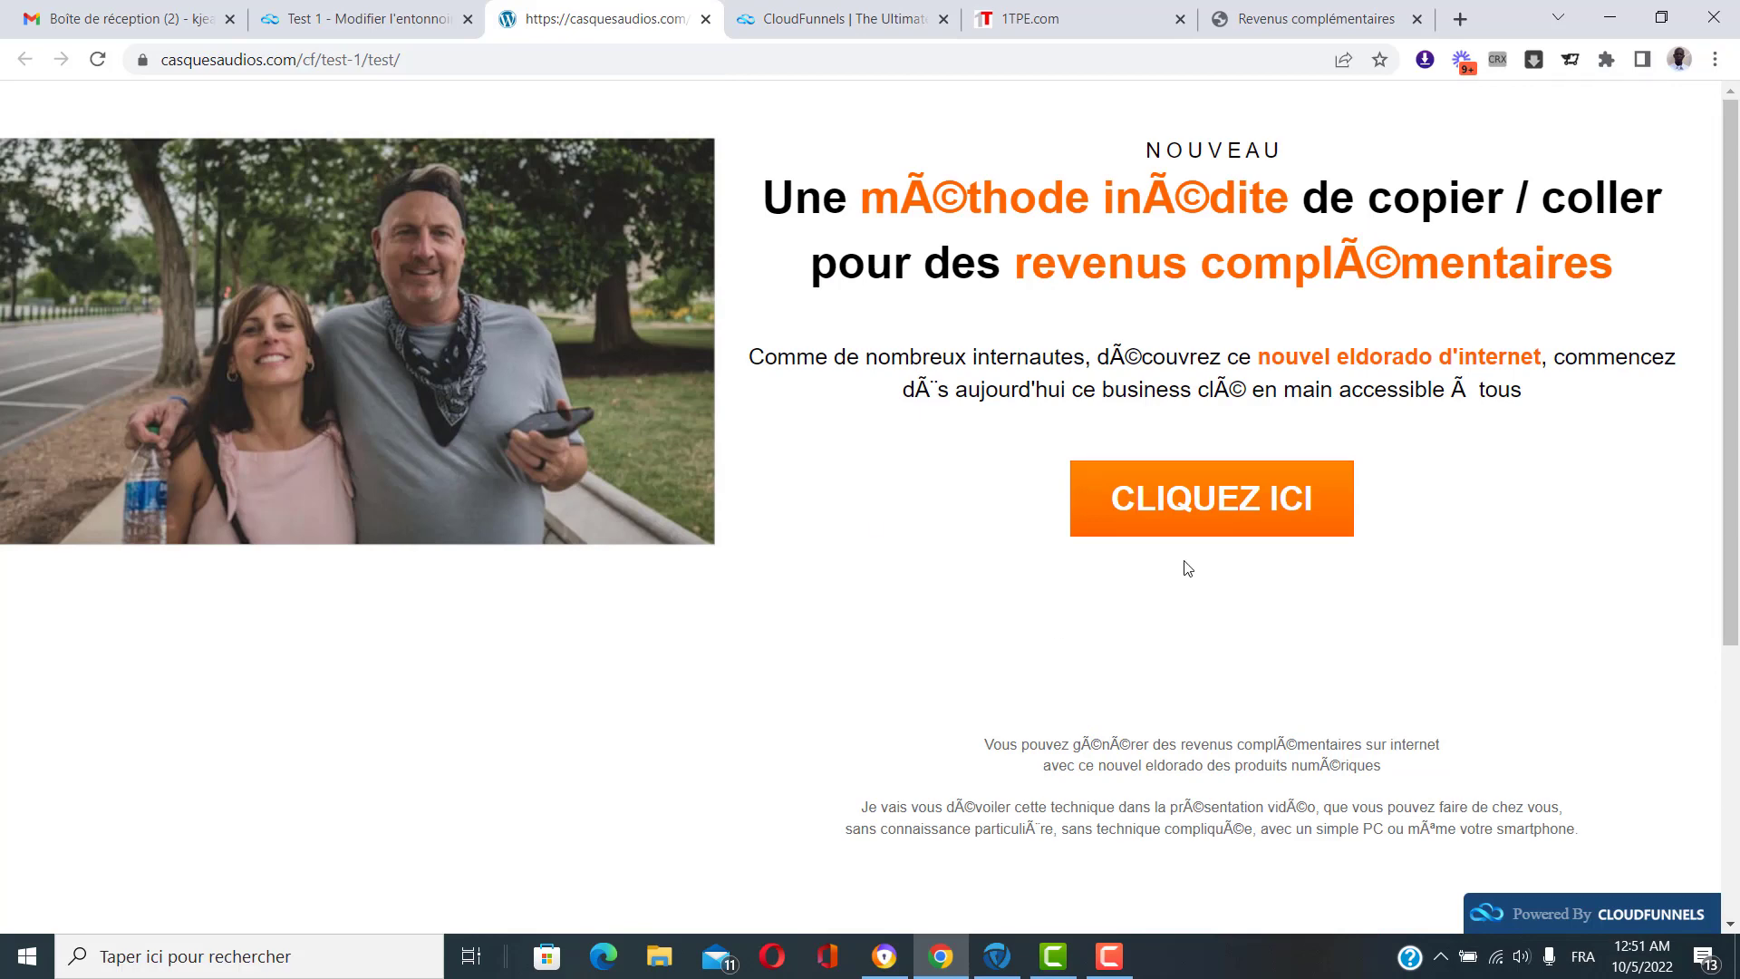
click(385, 16)
click(660, 295)
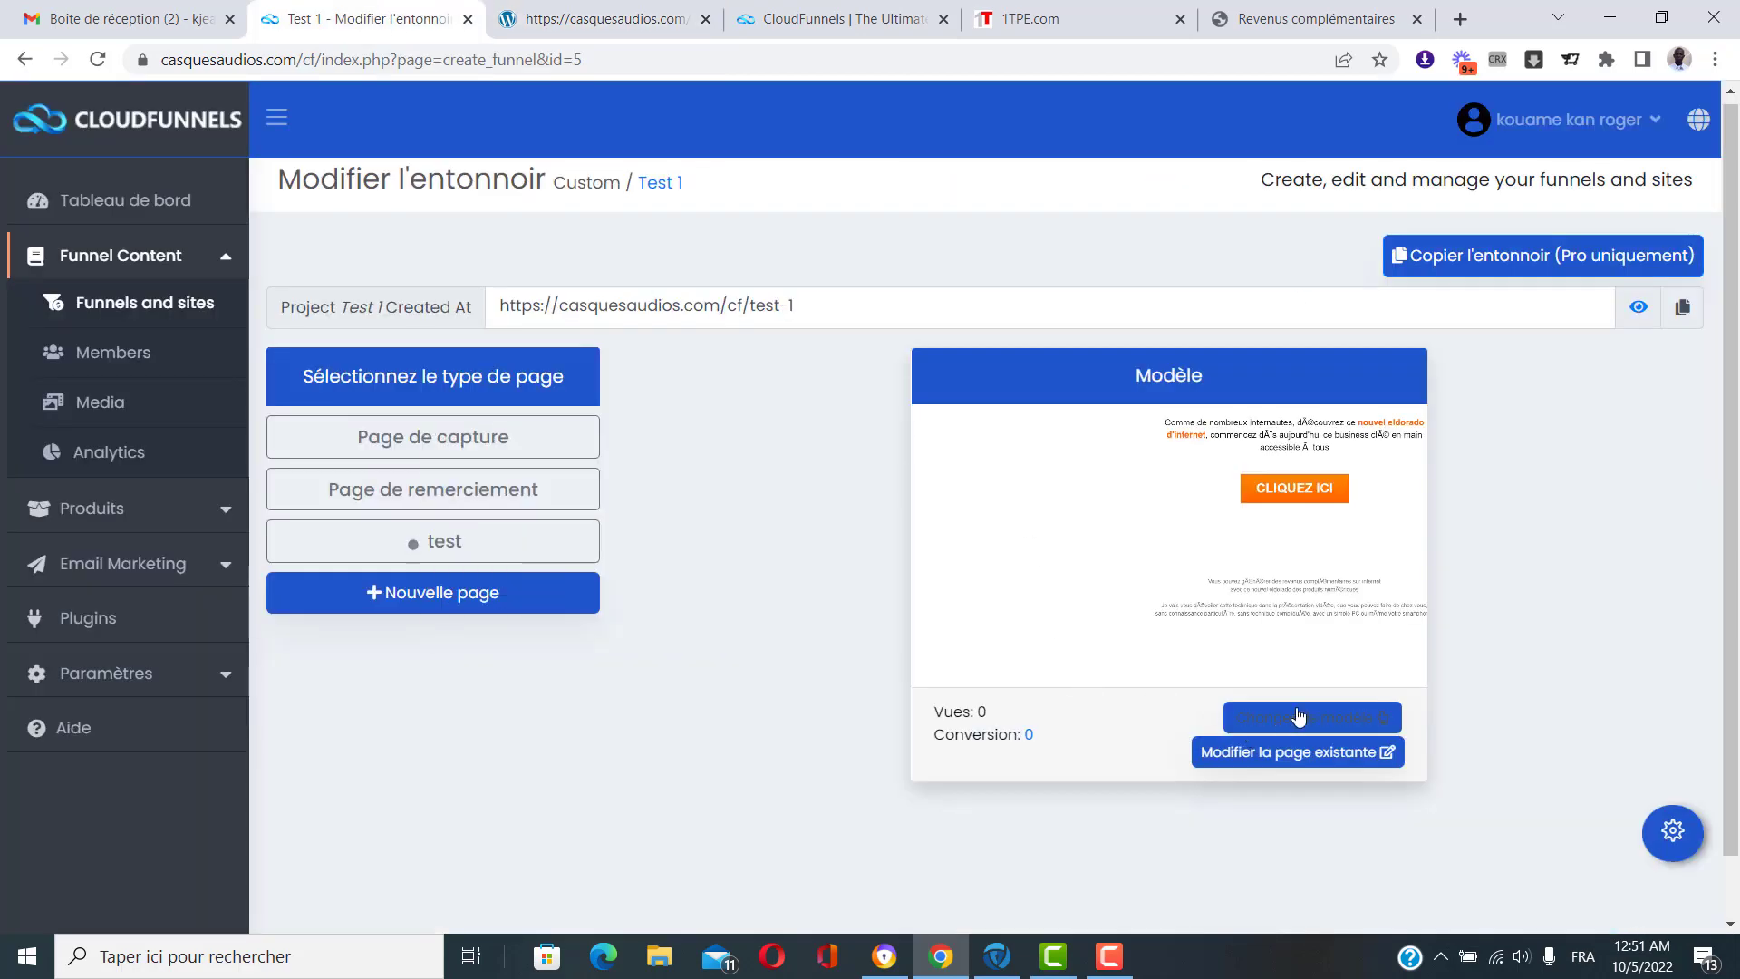
click(649, 20)
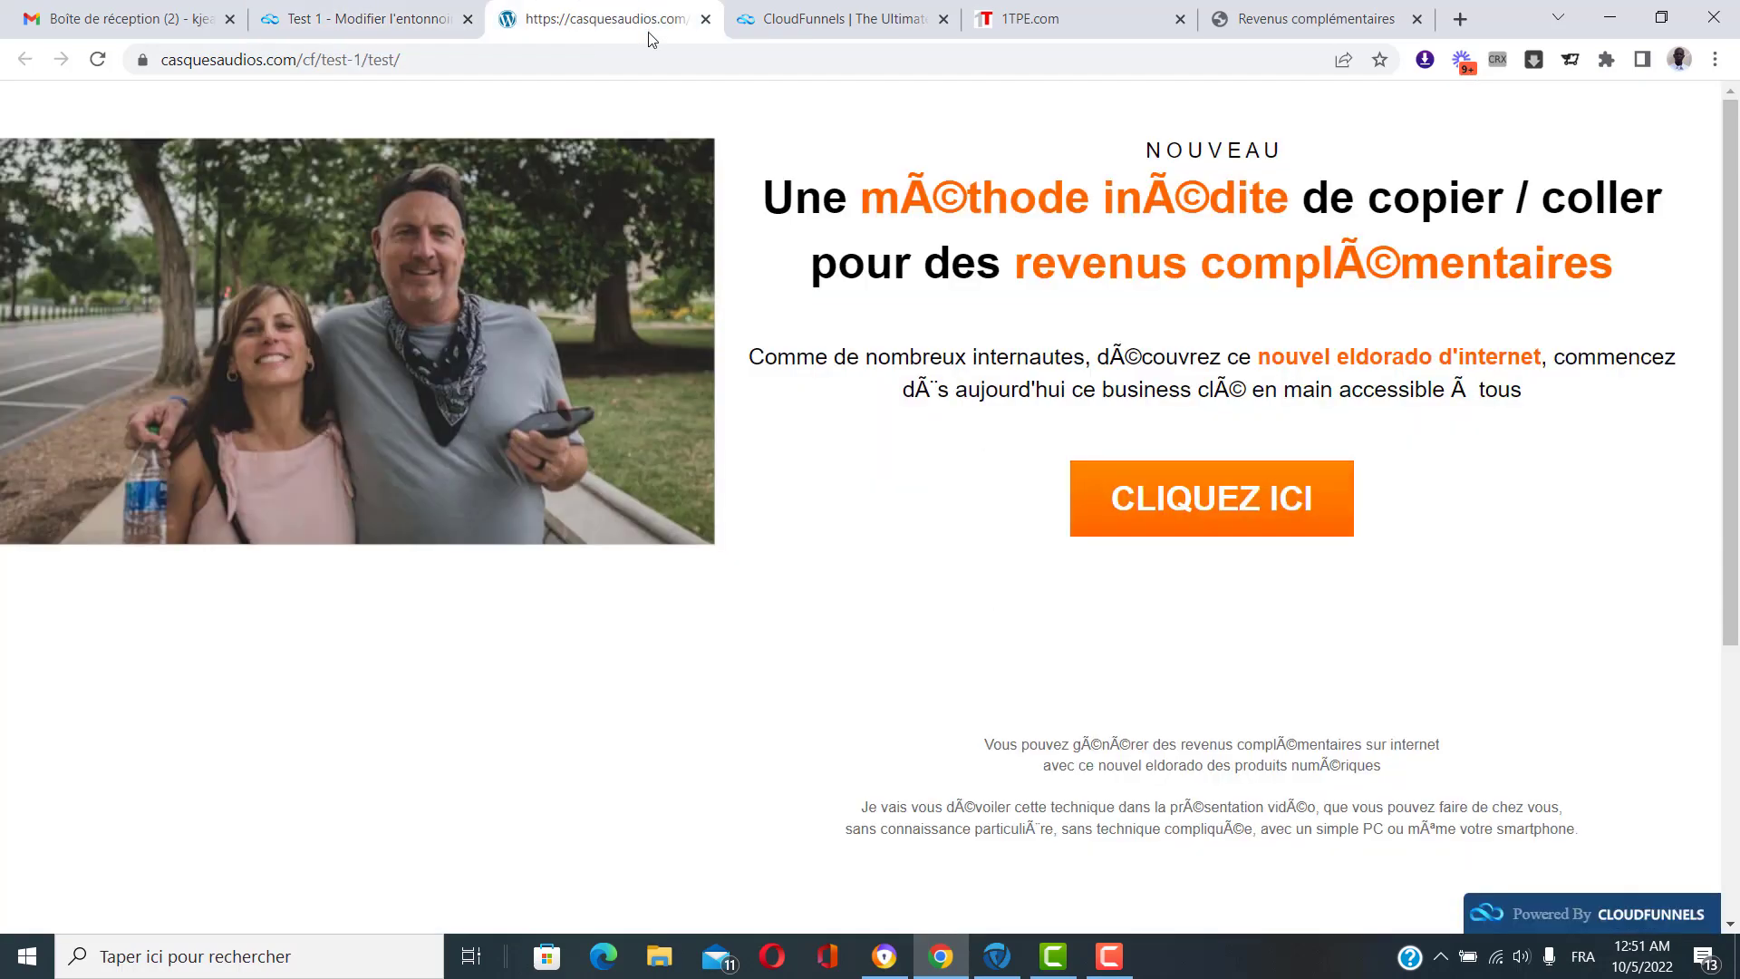
scroll(1054, 625, down, 5)
scroll(1059, 629, up, 5)
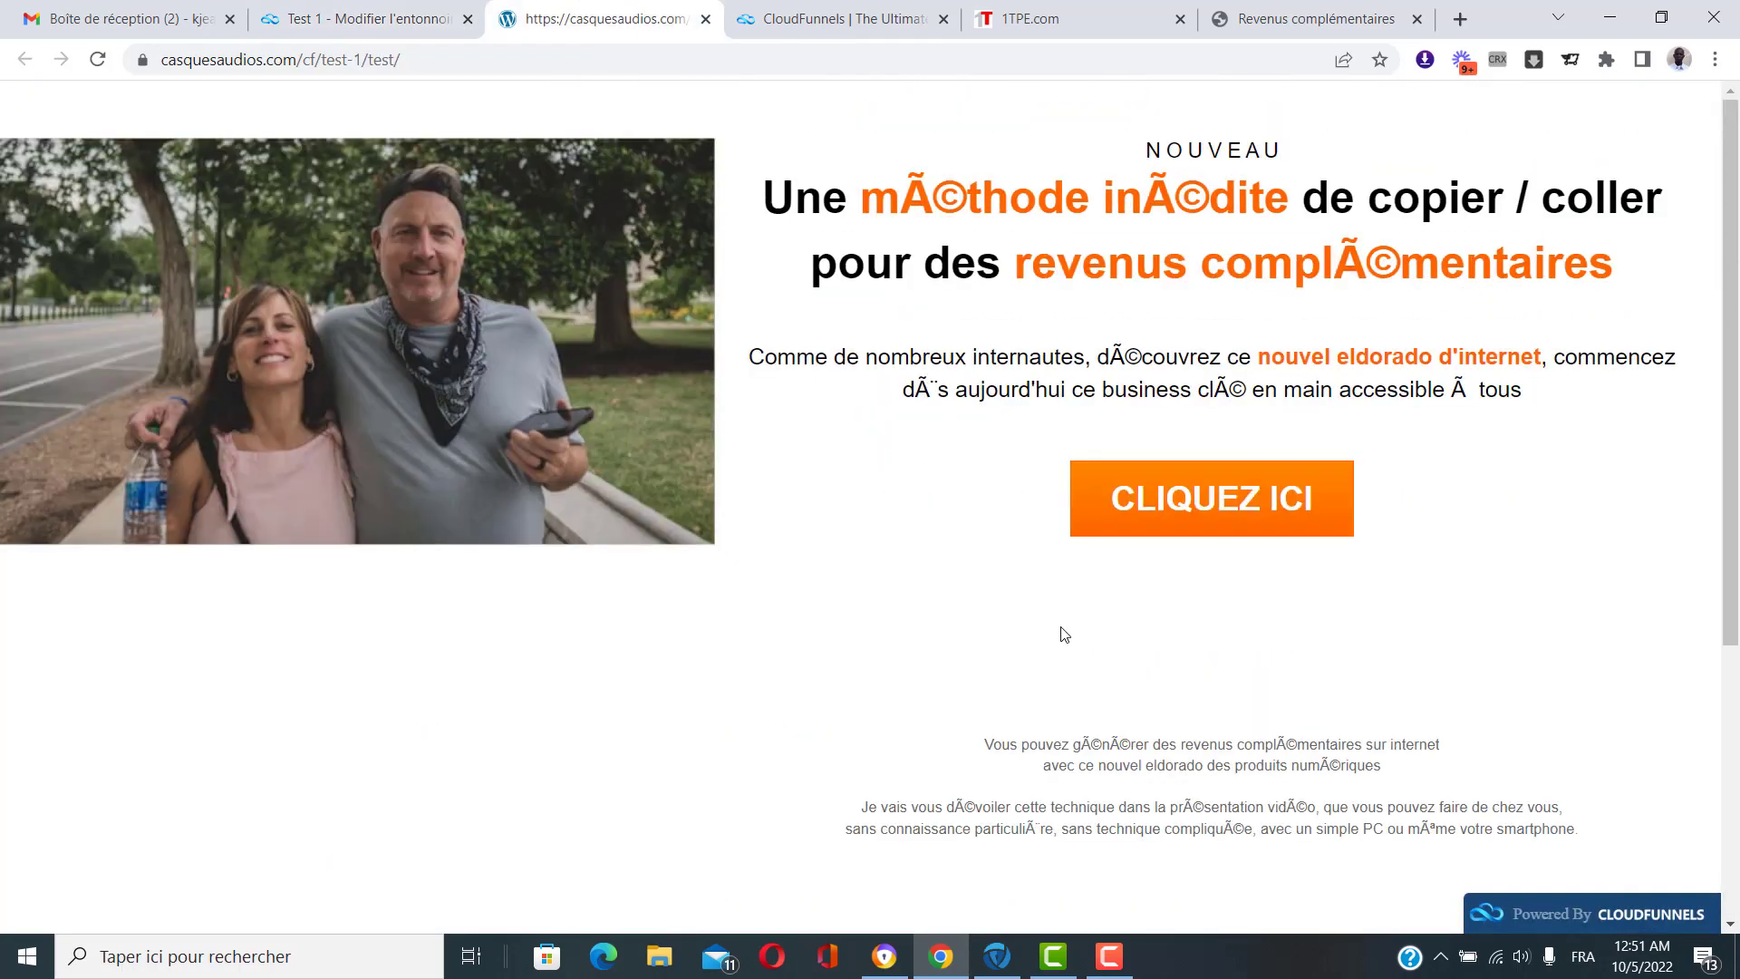
Compare the cloned test page against the original Profits Numeriques sales page.
click(1256, 15)
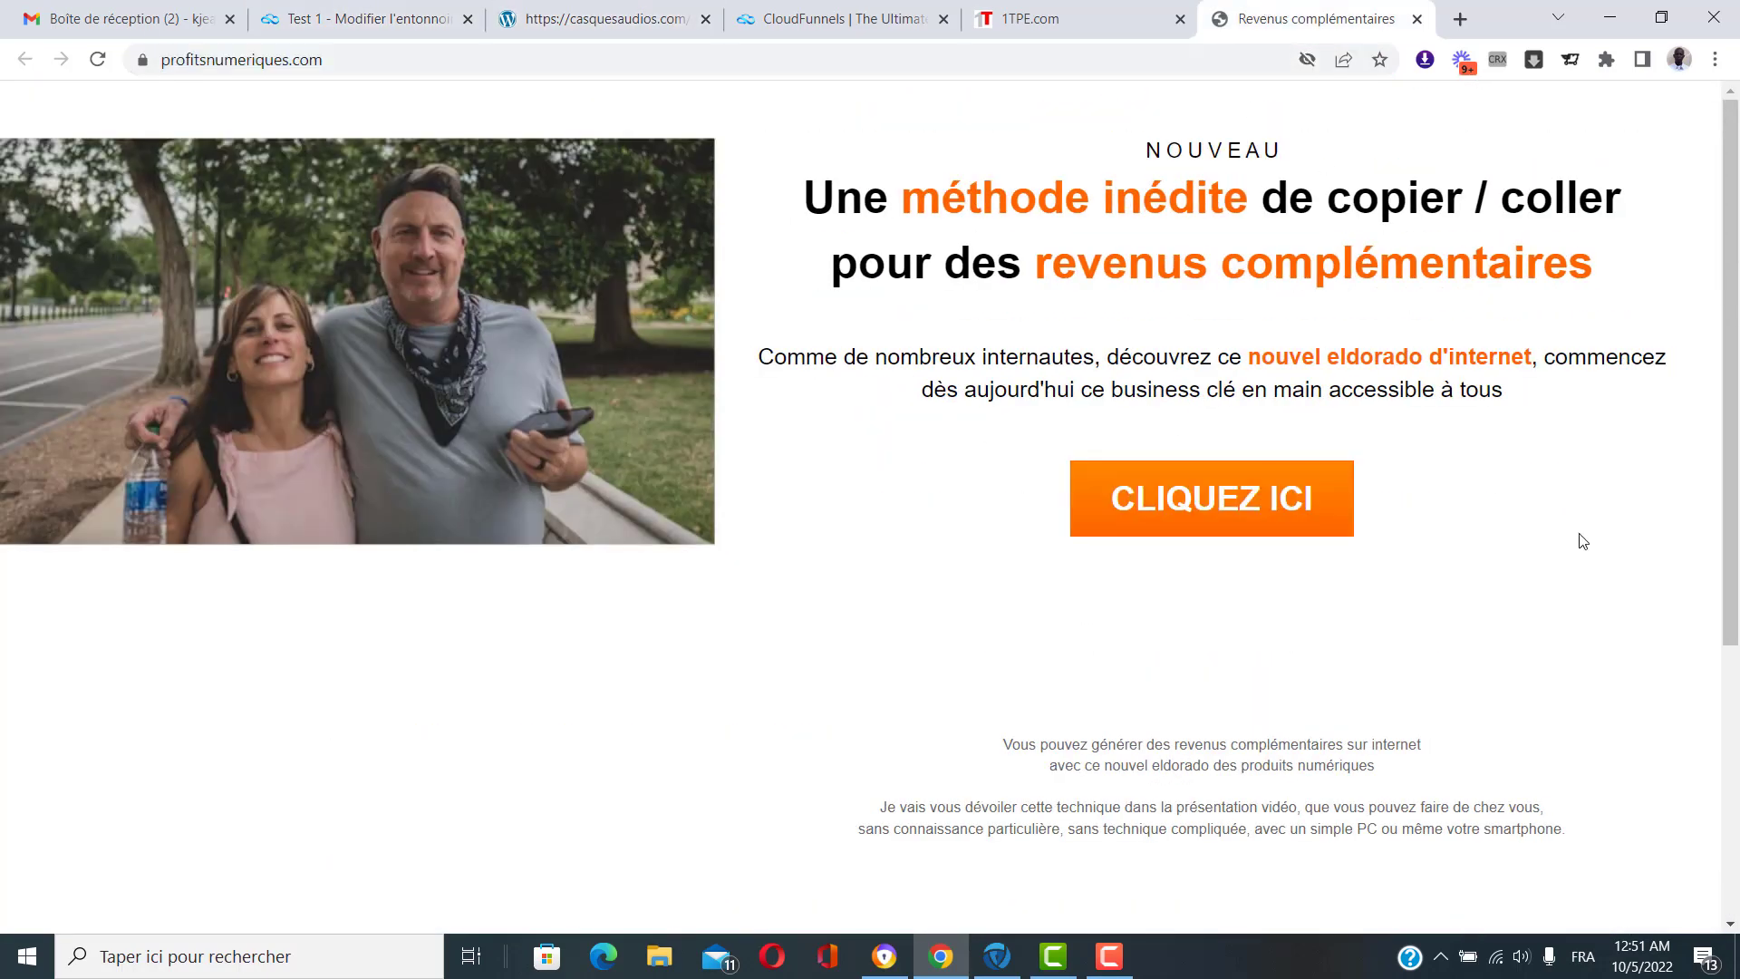
scroll(1573, 580, down, 5)
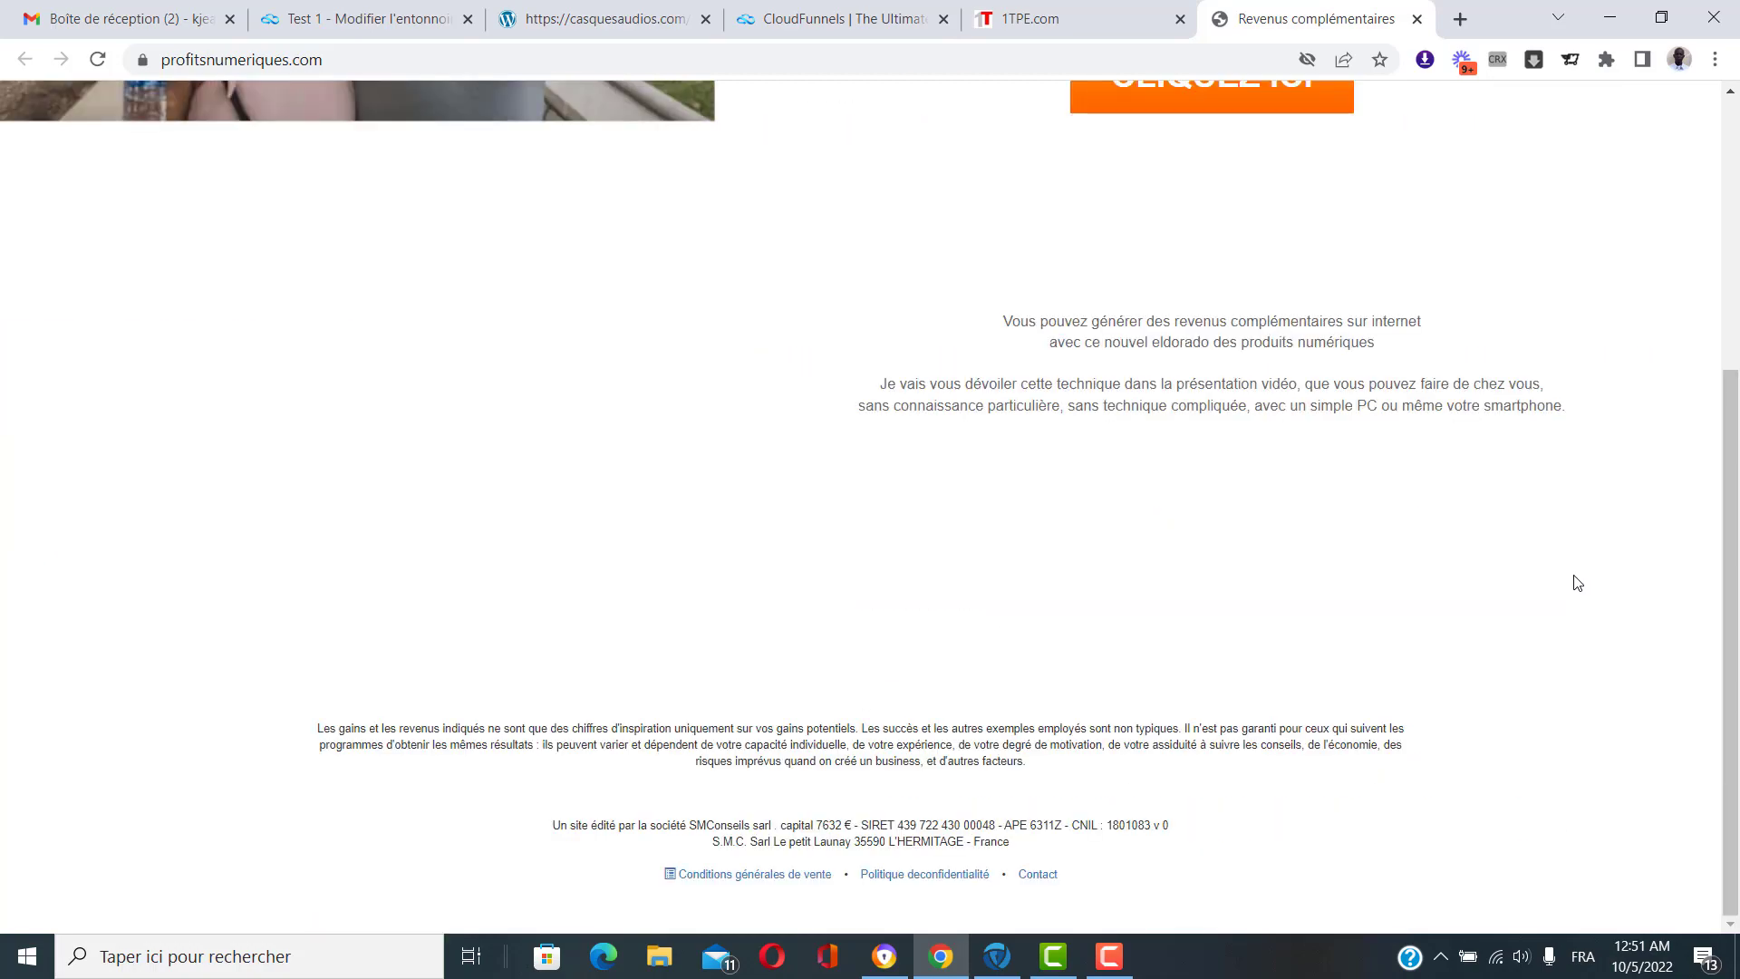
scroll(1064, 505, up, 5)
click(562, 11)
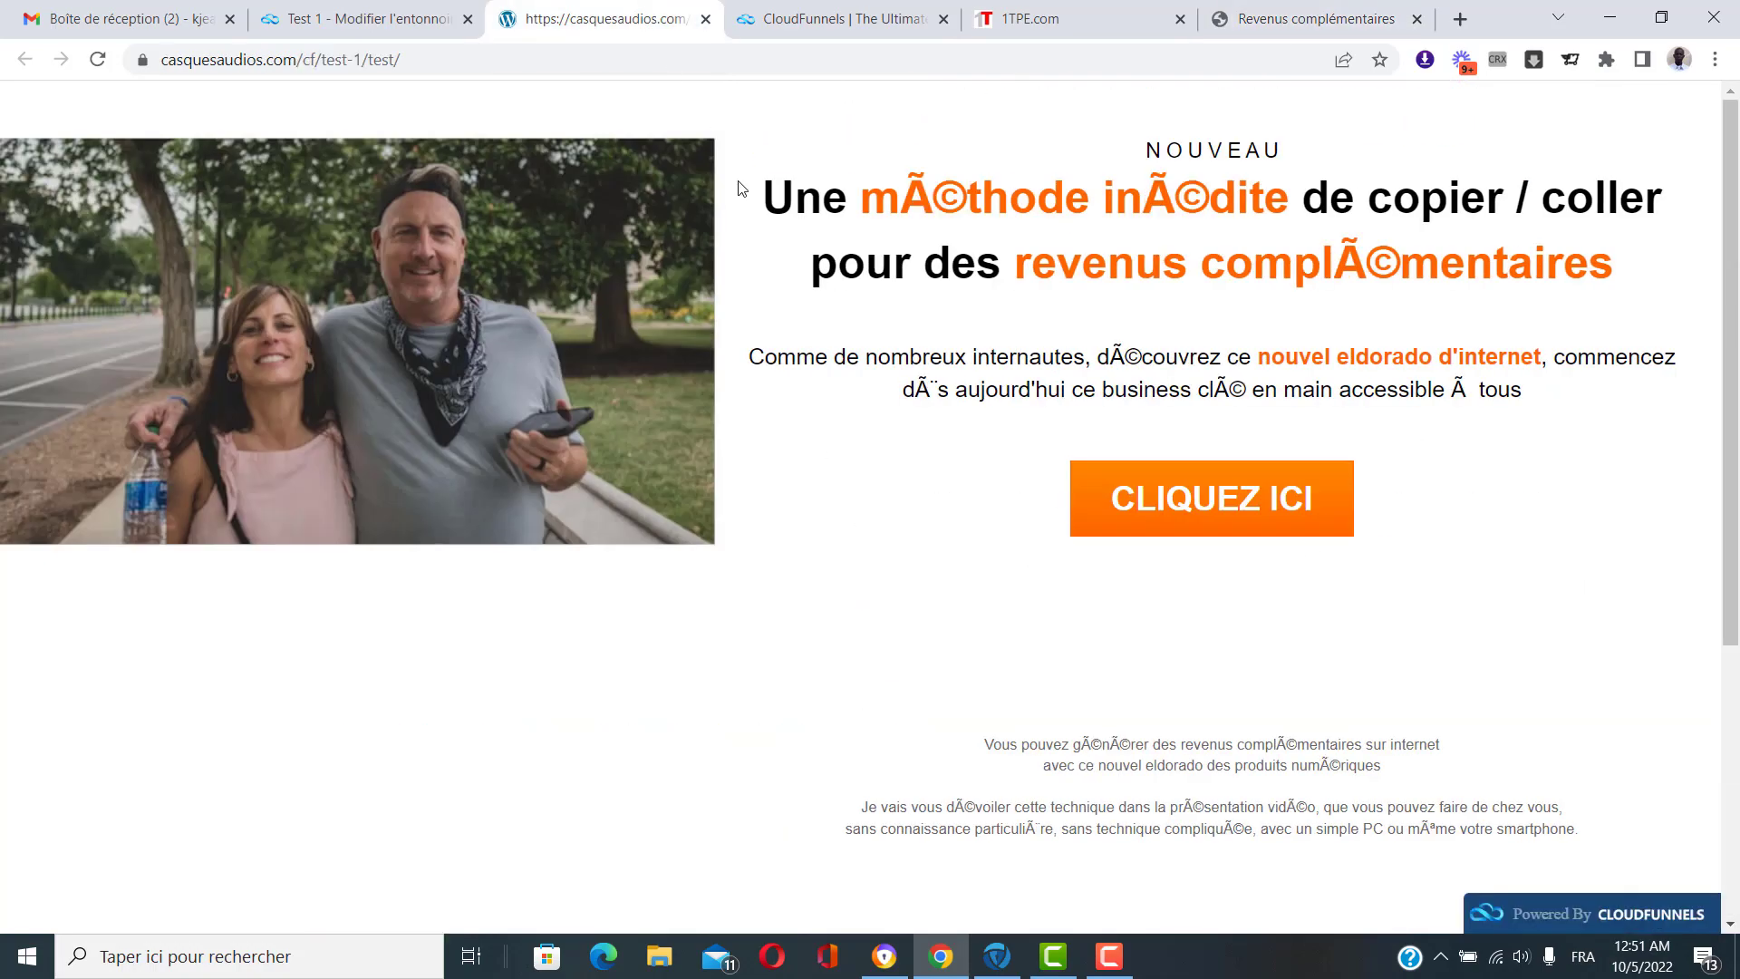
scroll(878, 532, down, 5)
scroll(1020, 694, up, 5)
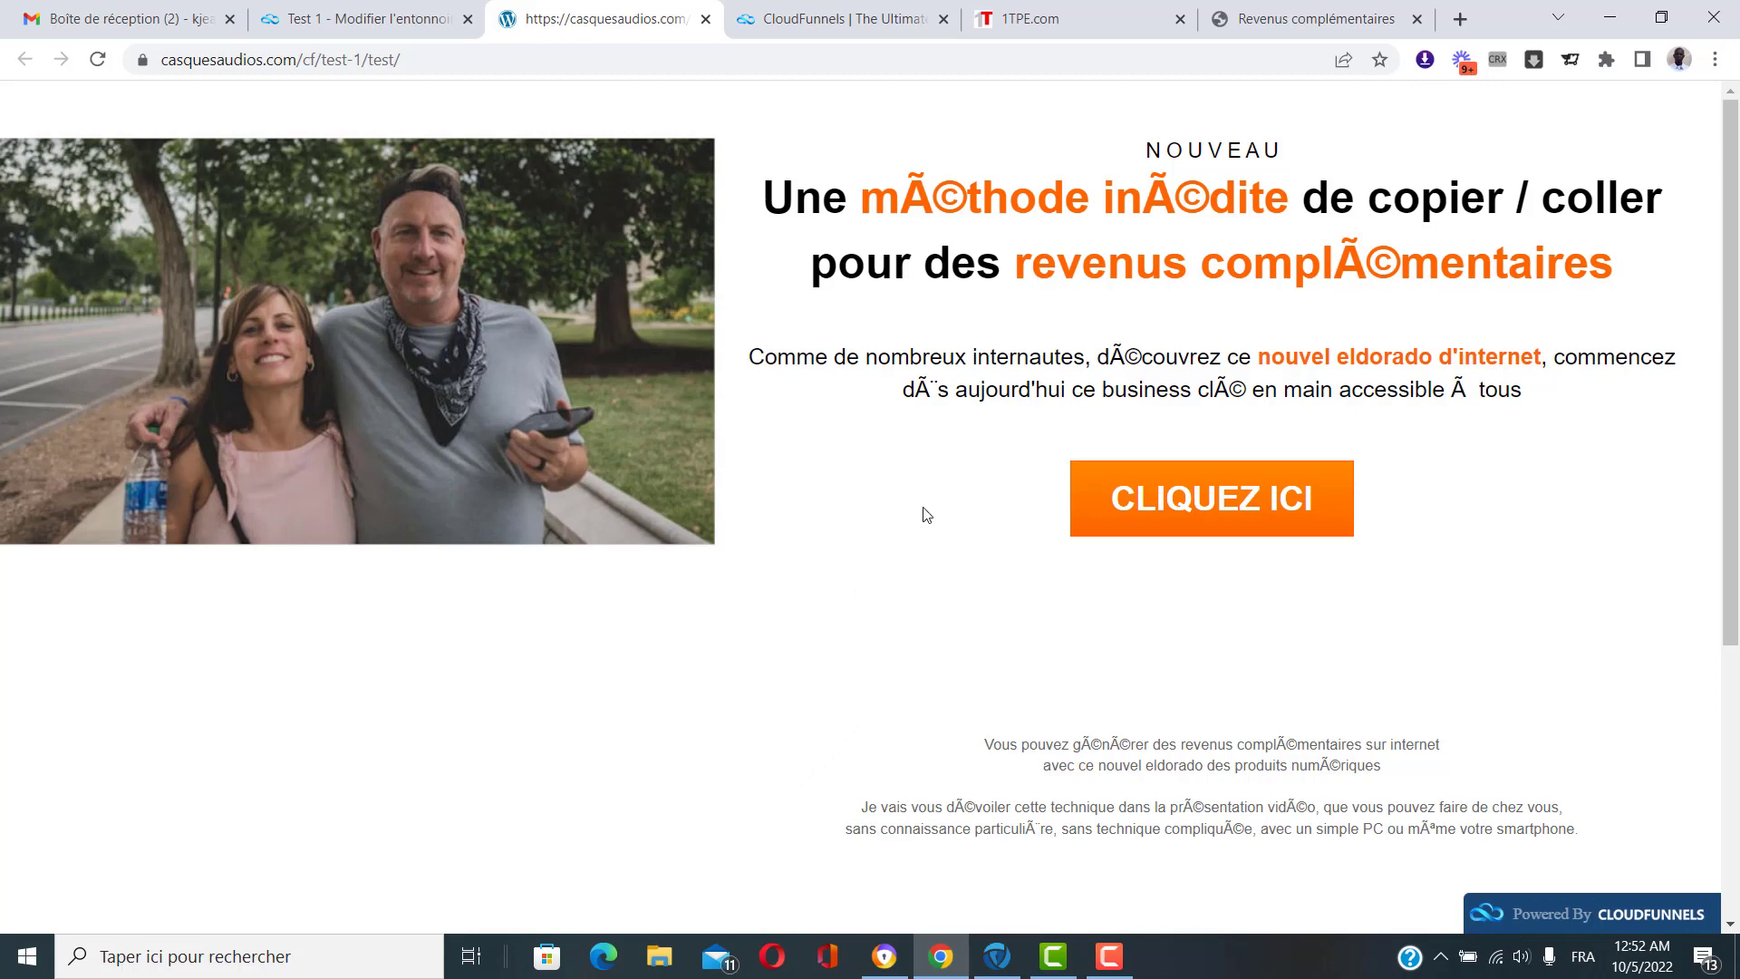
Delete the 'test' page from the Test 1 funnel, leaving the capture and thank-you pages.
click(361, 8)
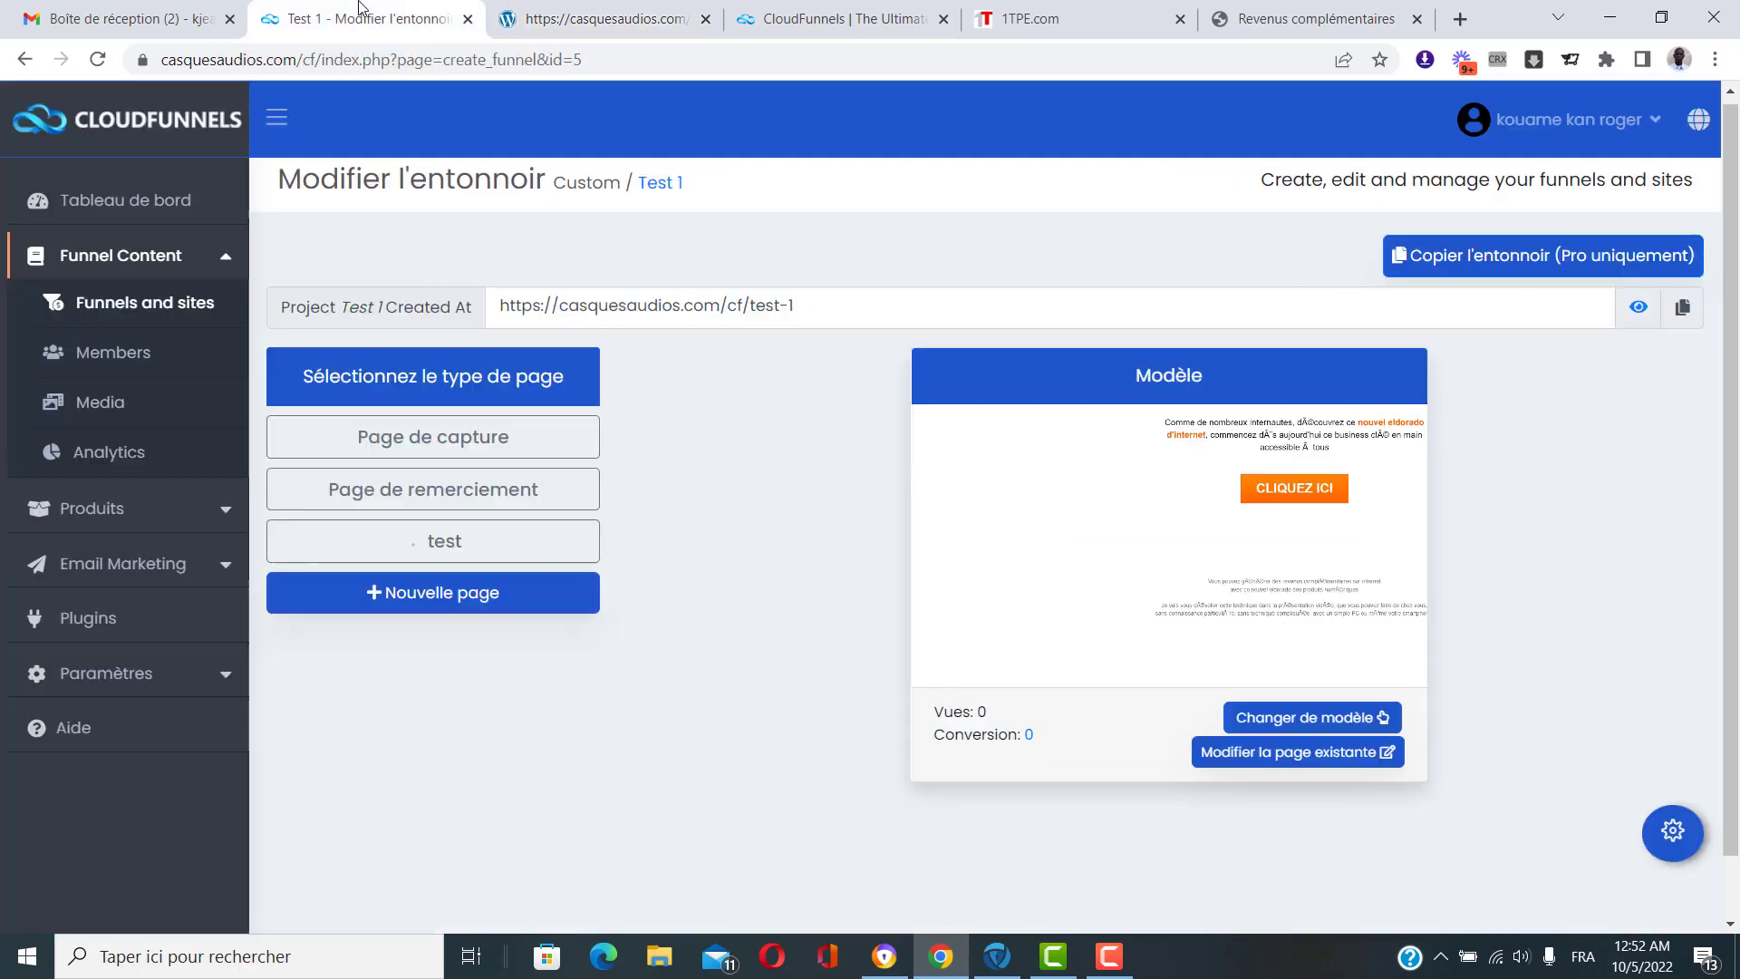
click(705, 19)
click(453, 541)
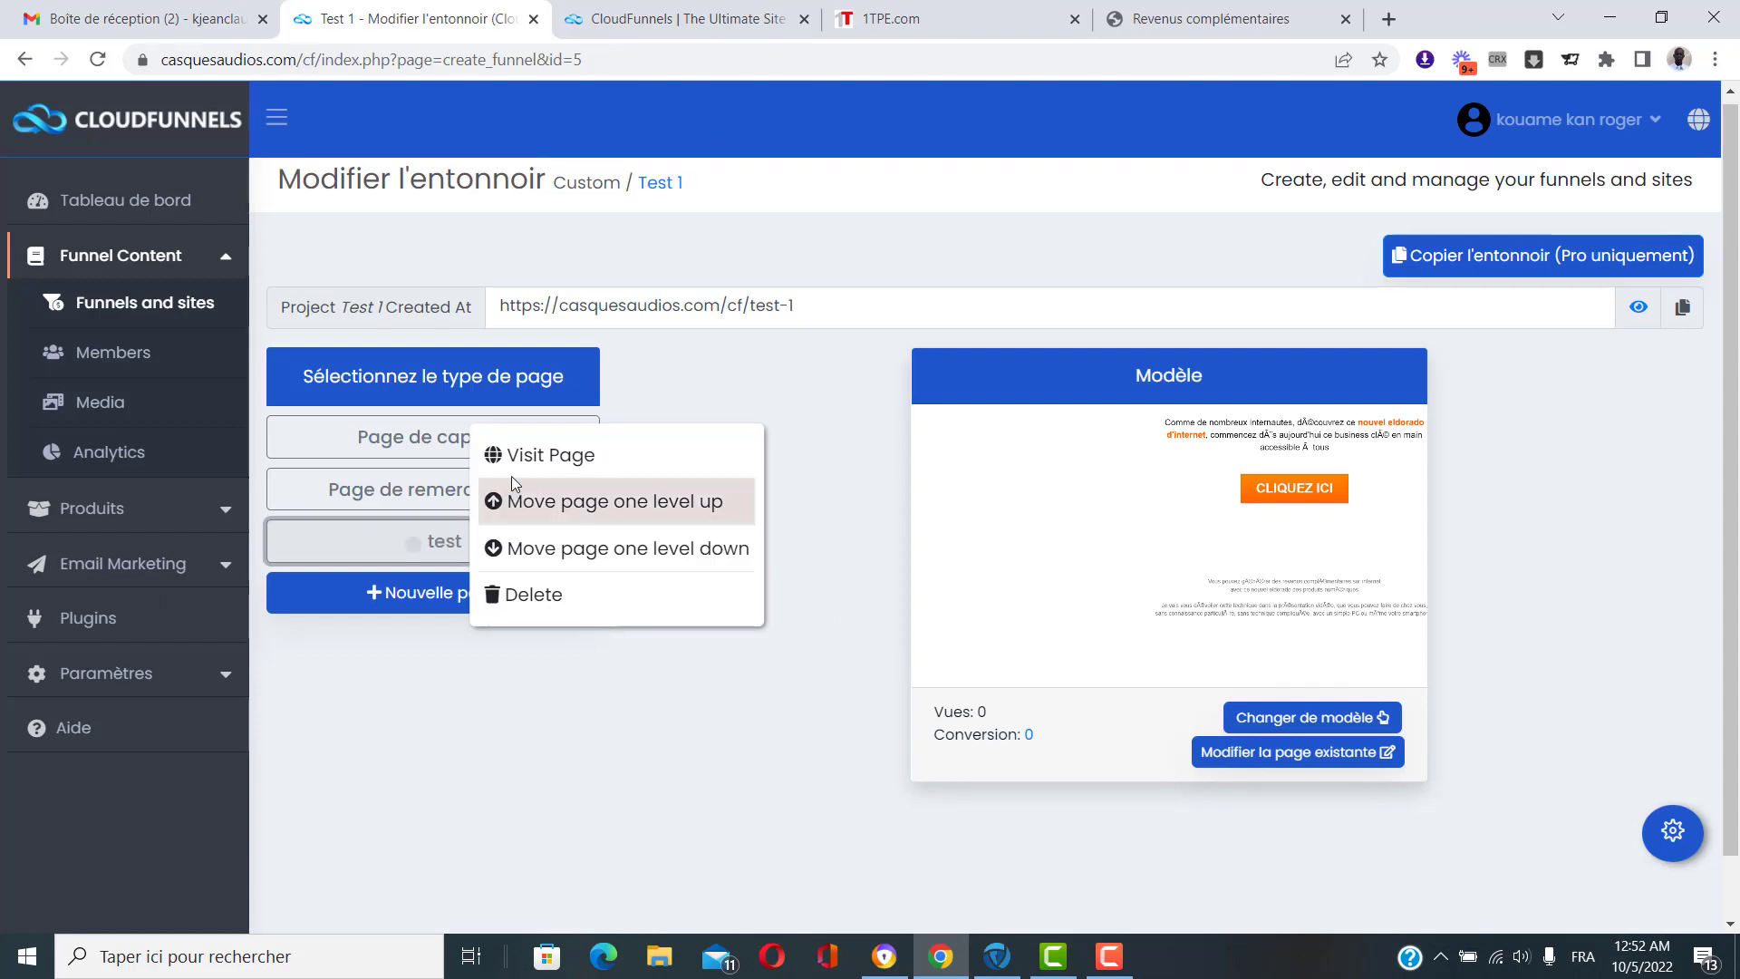
click(591, 605)
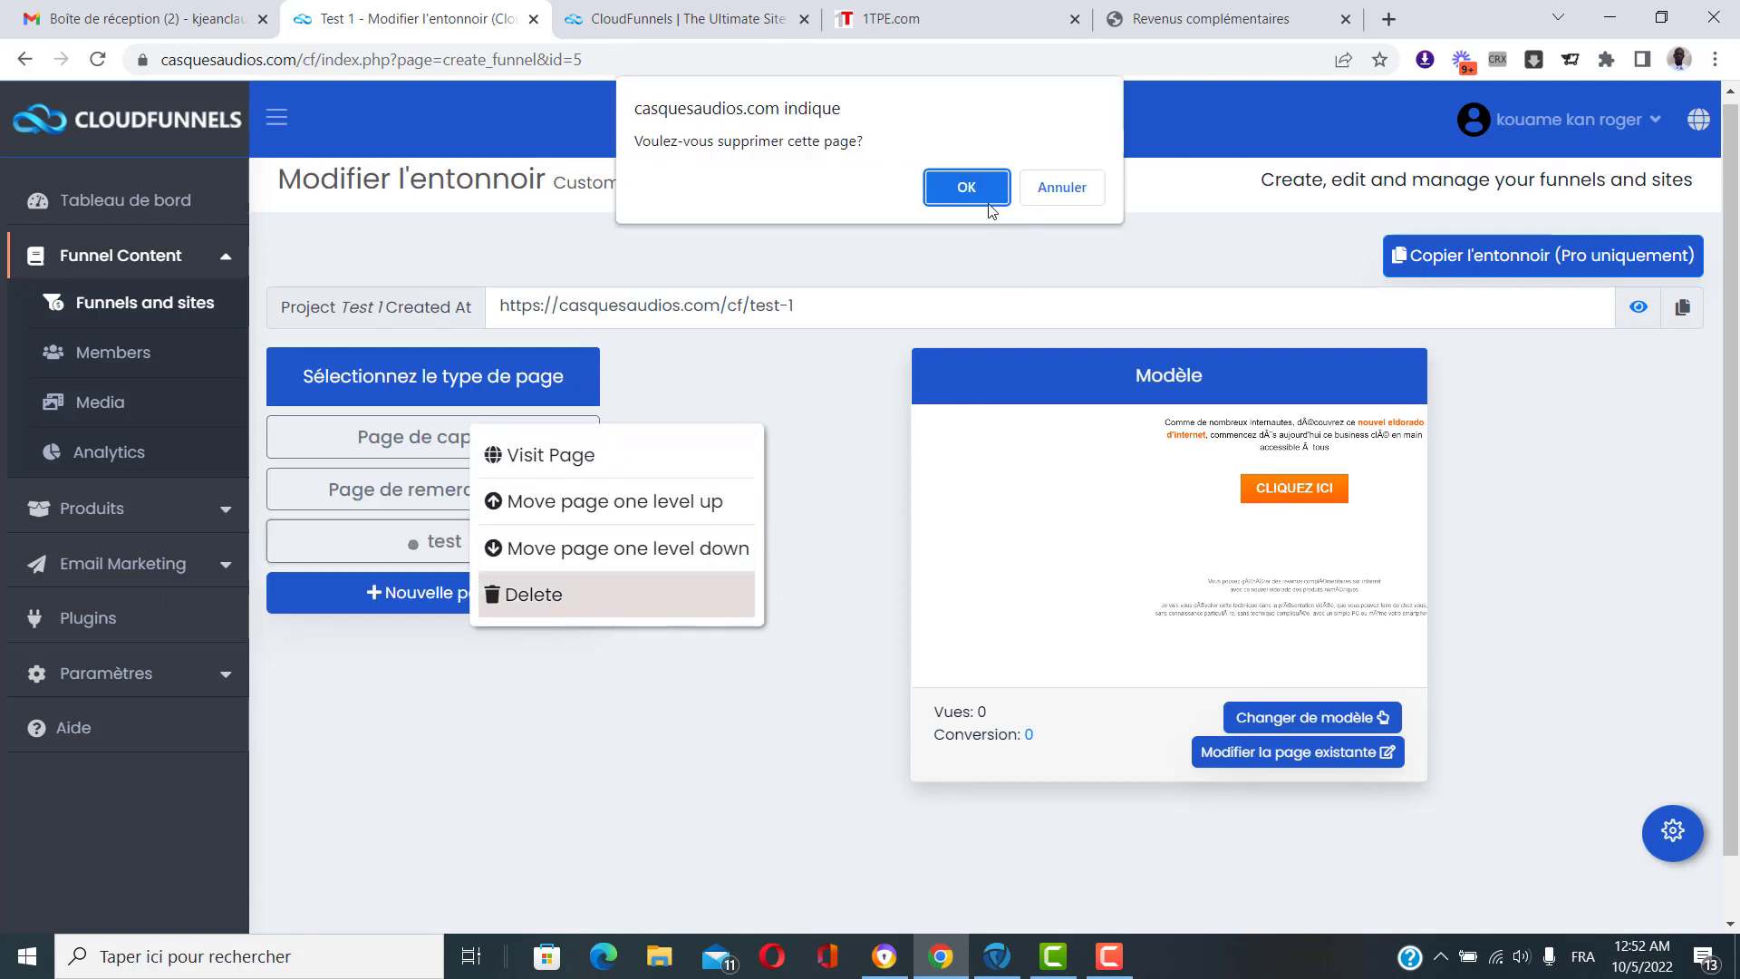
click(966, 187)
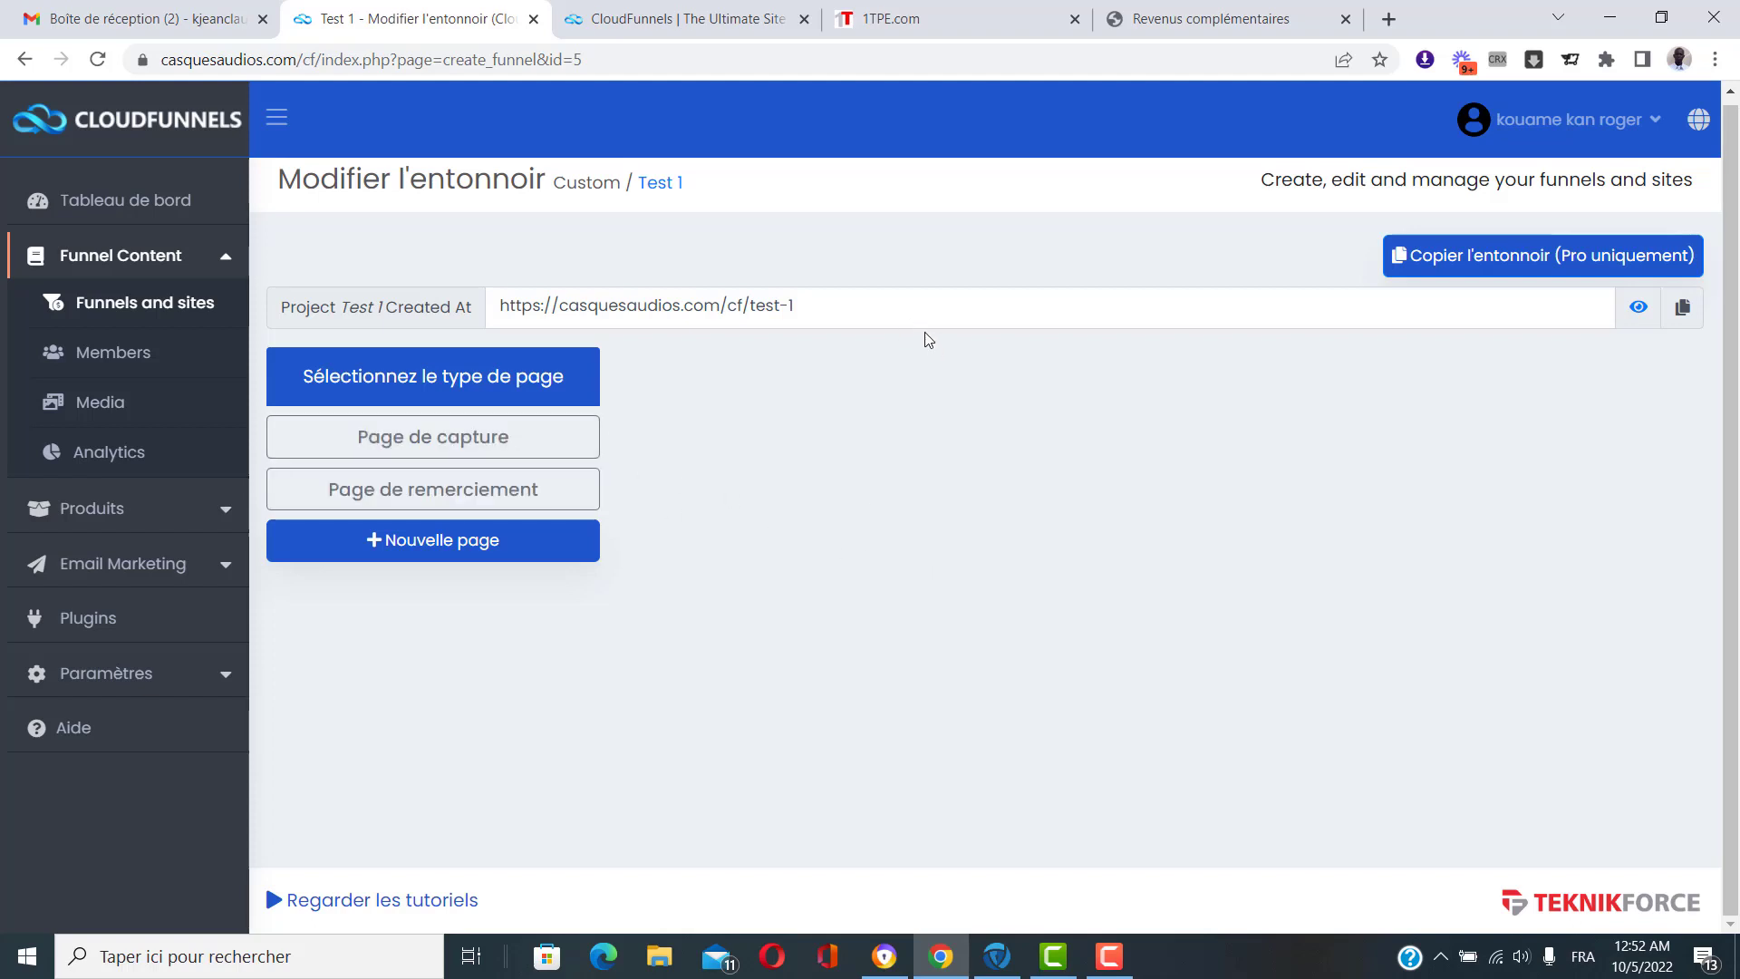
Create a new Ventes-type funnel named 'Test 2'.
click(116, 312)
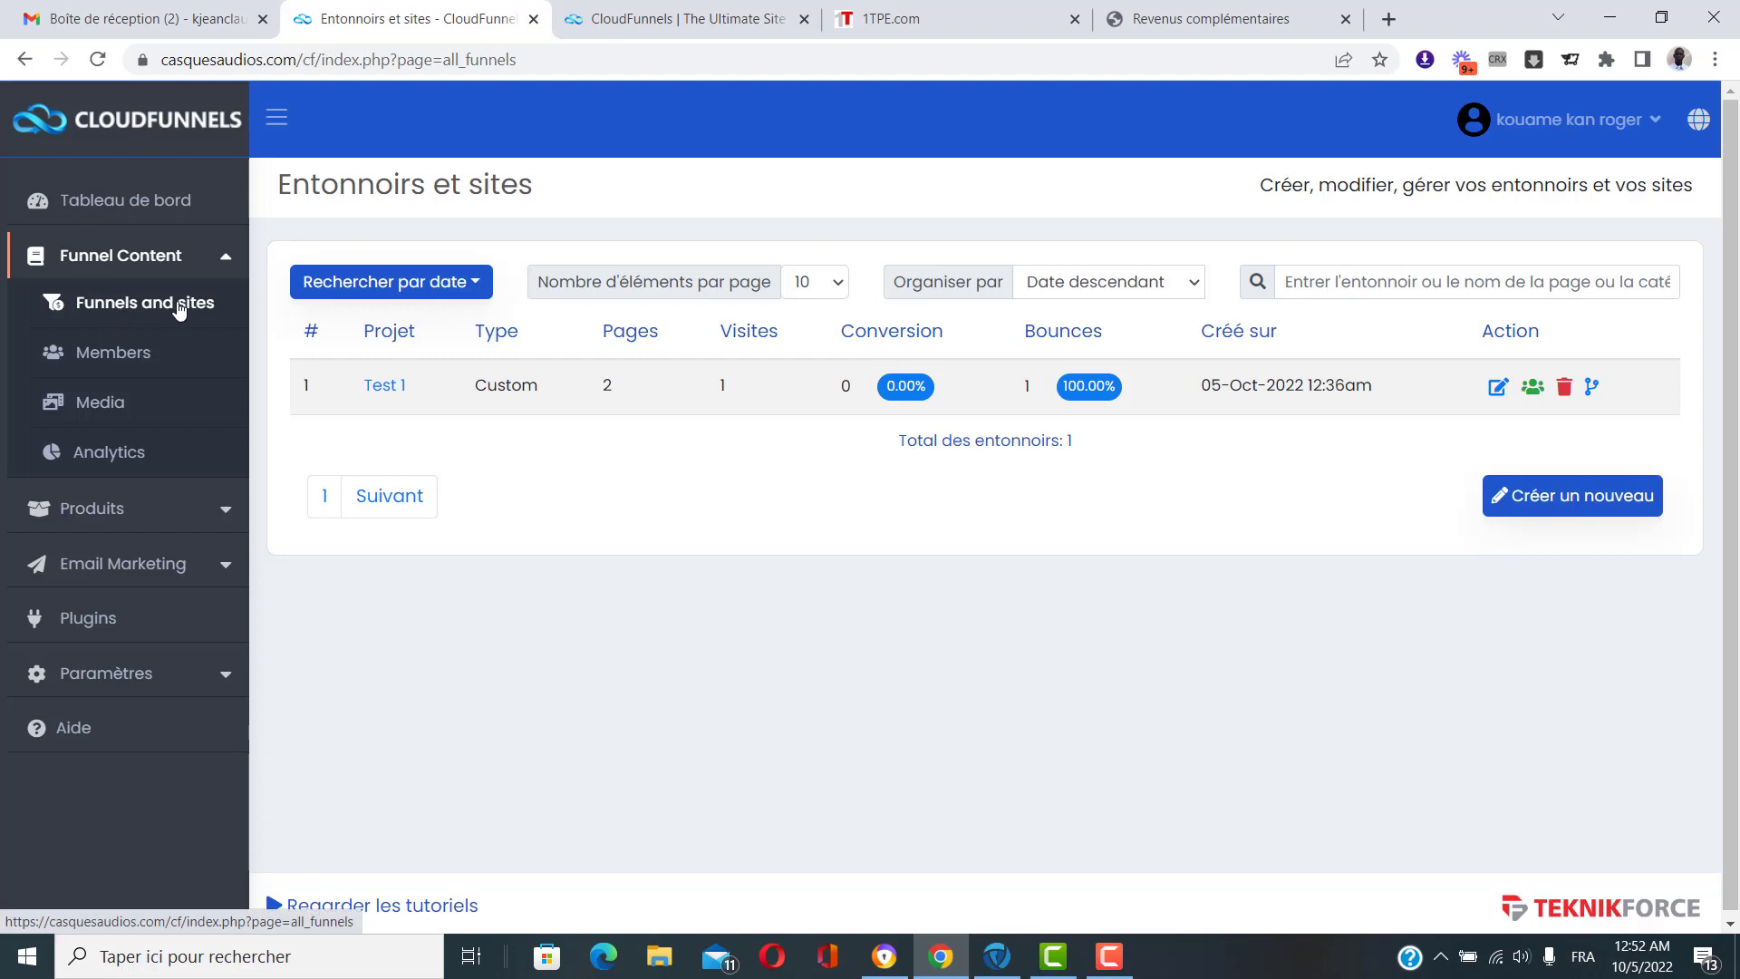
click(1551, 510)
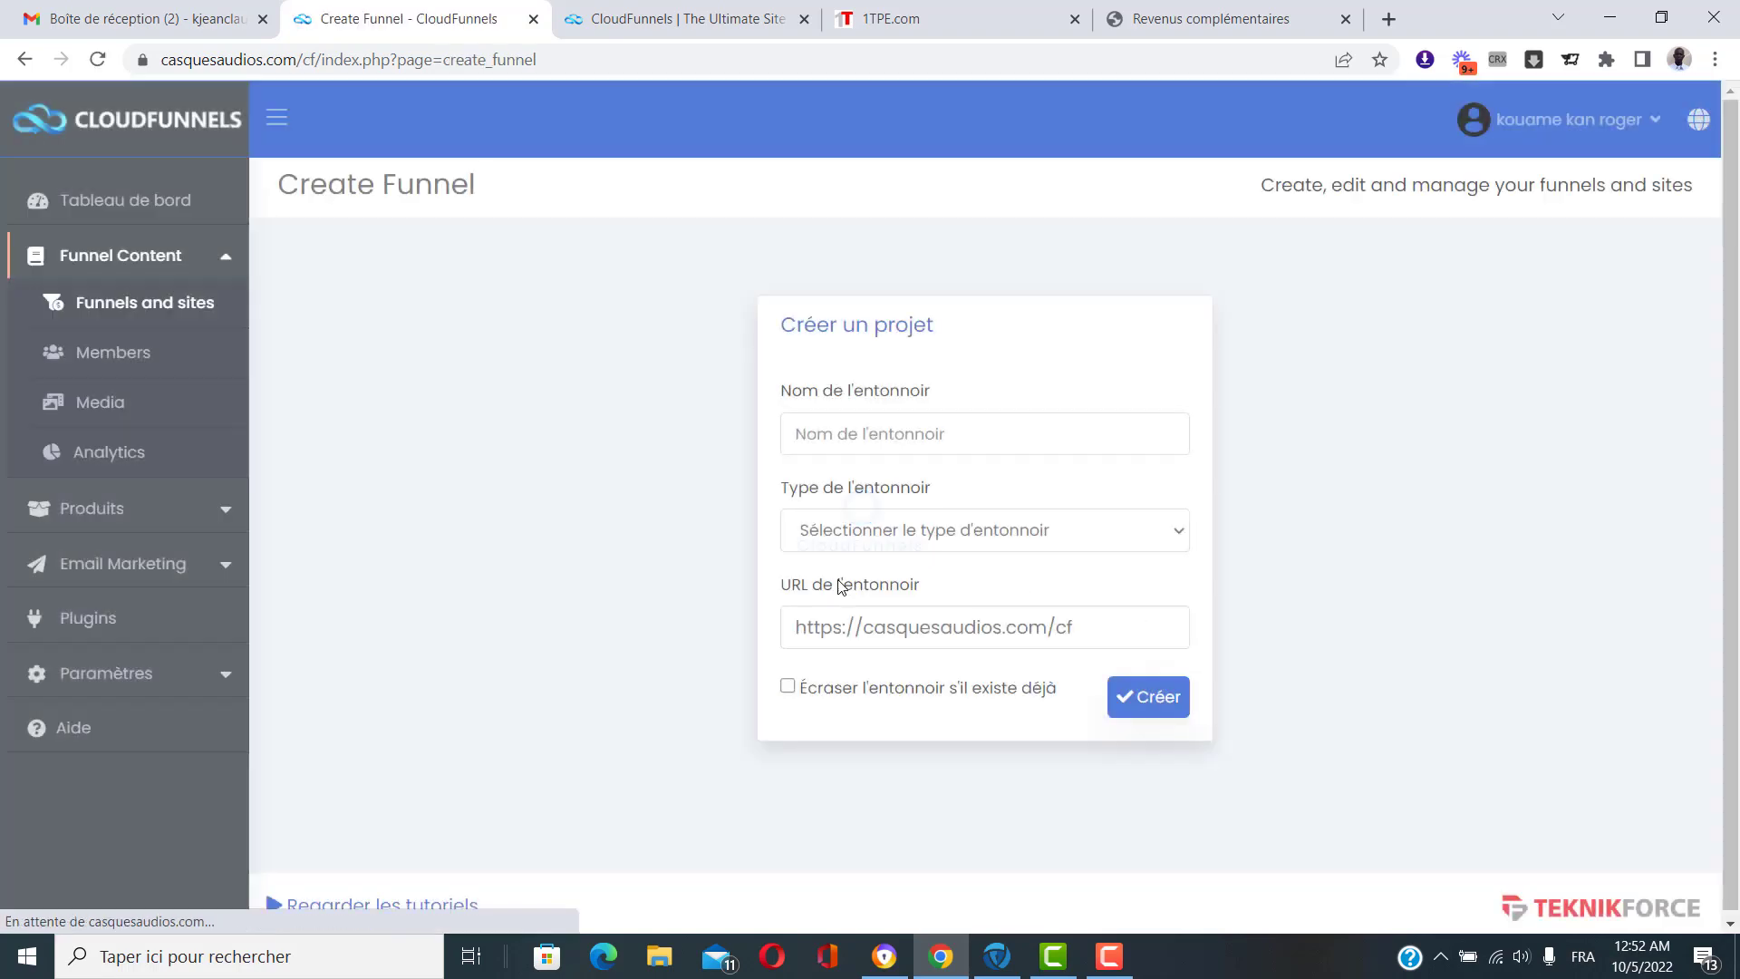
click(974, 431)
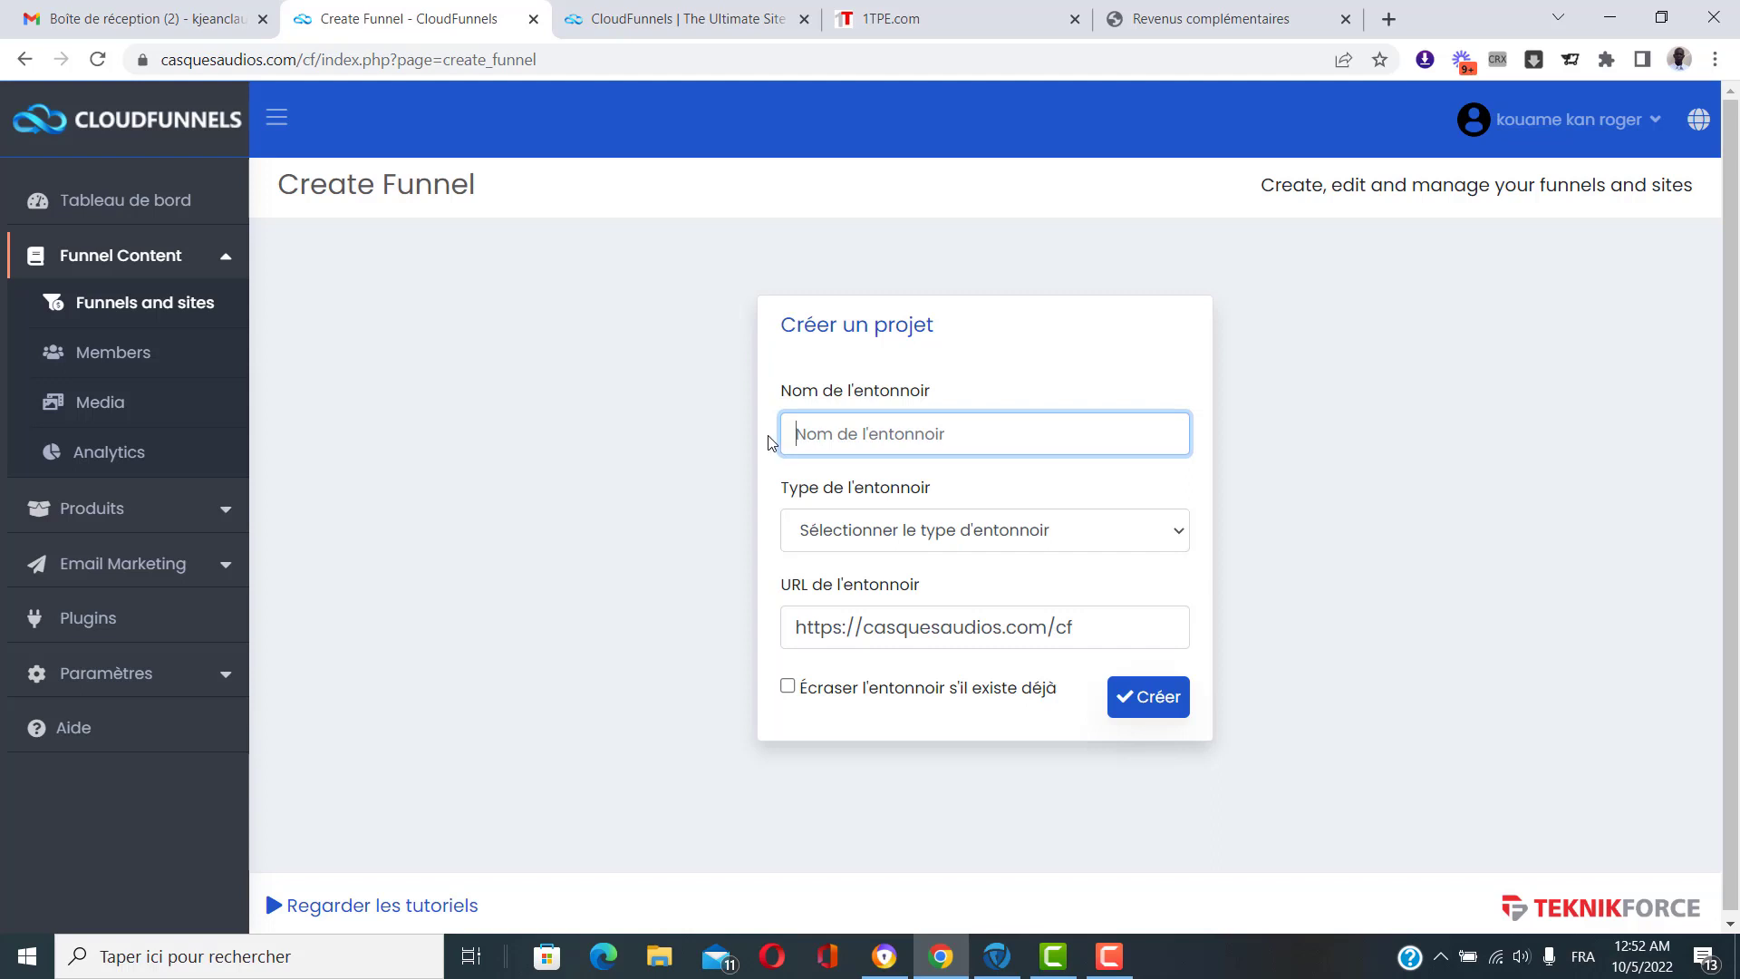
text(Test 2)
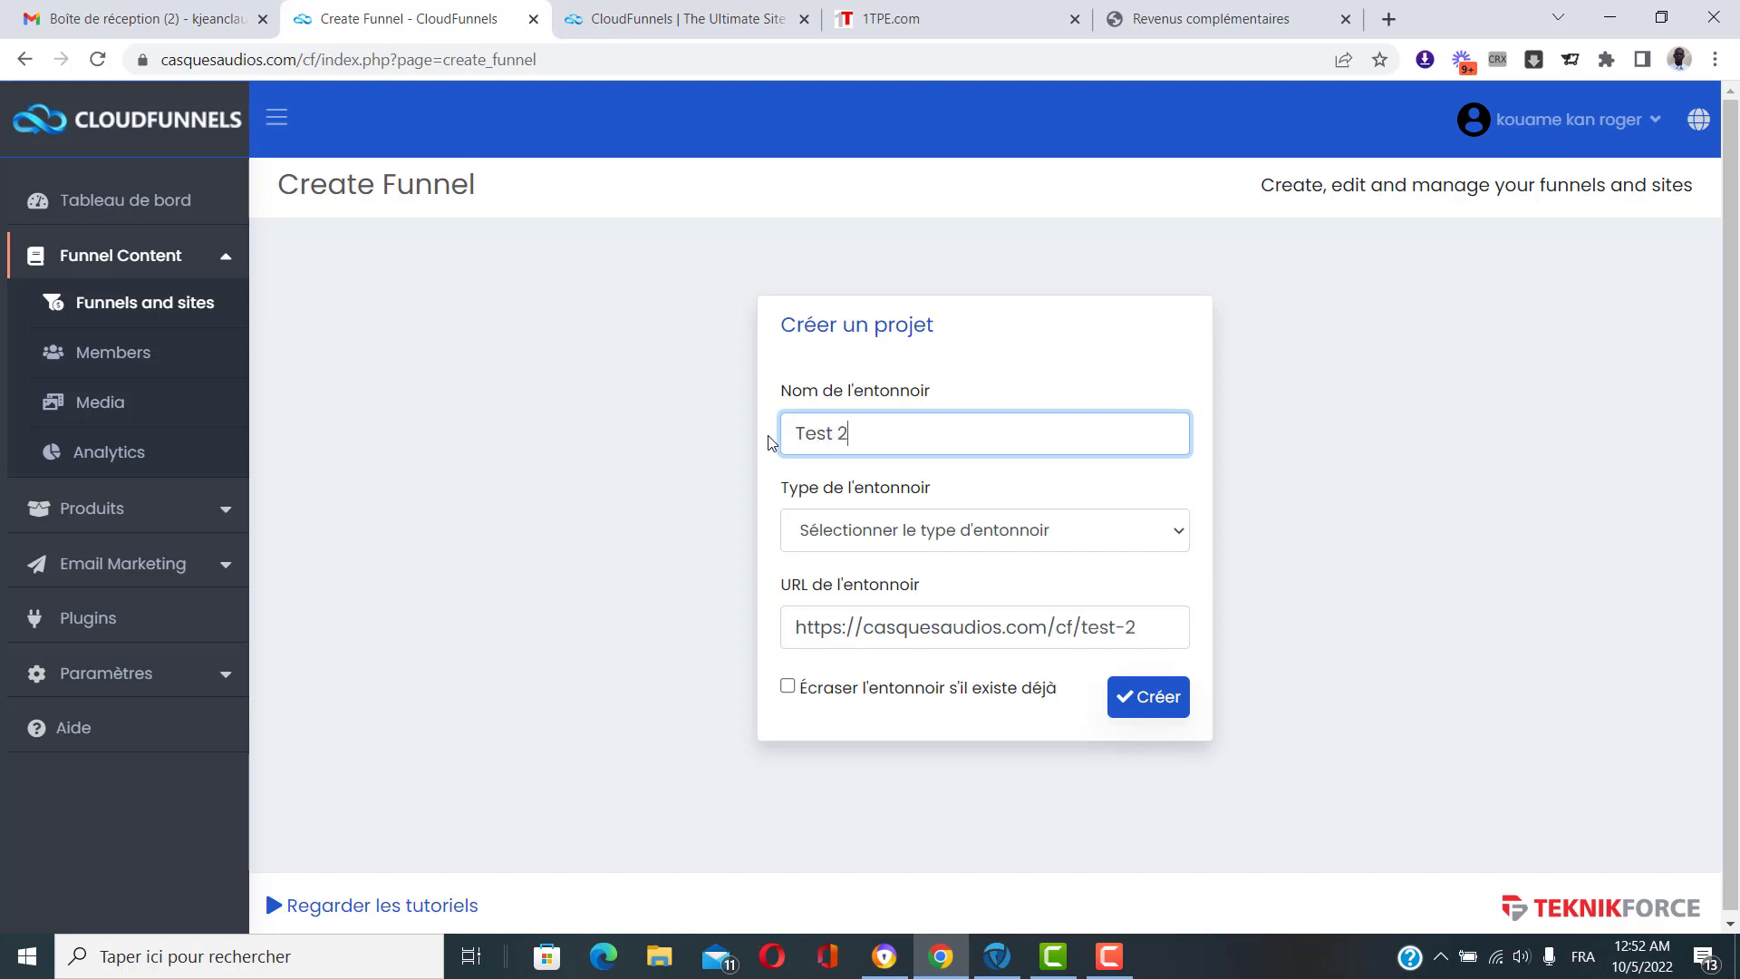
click(1027, 537)
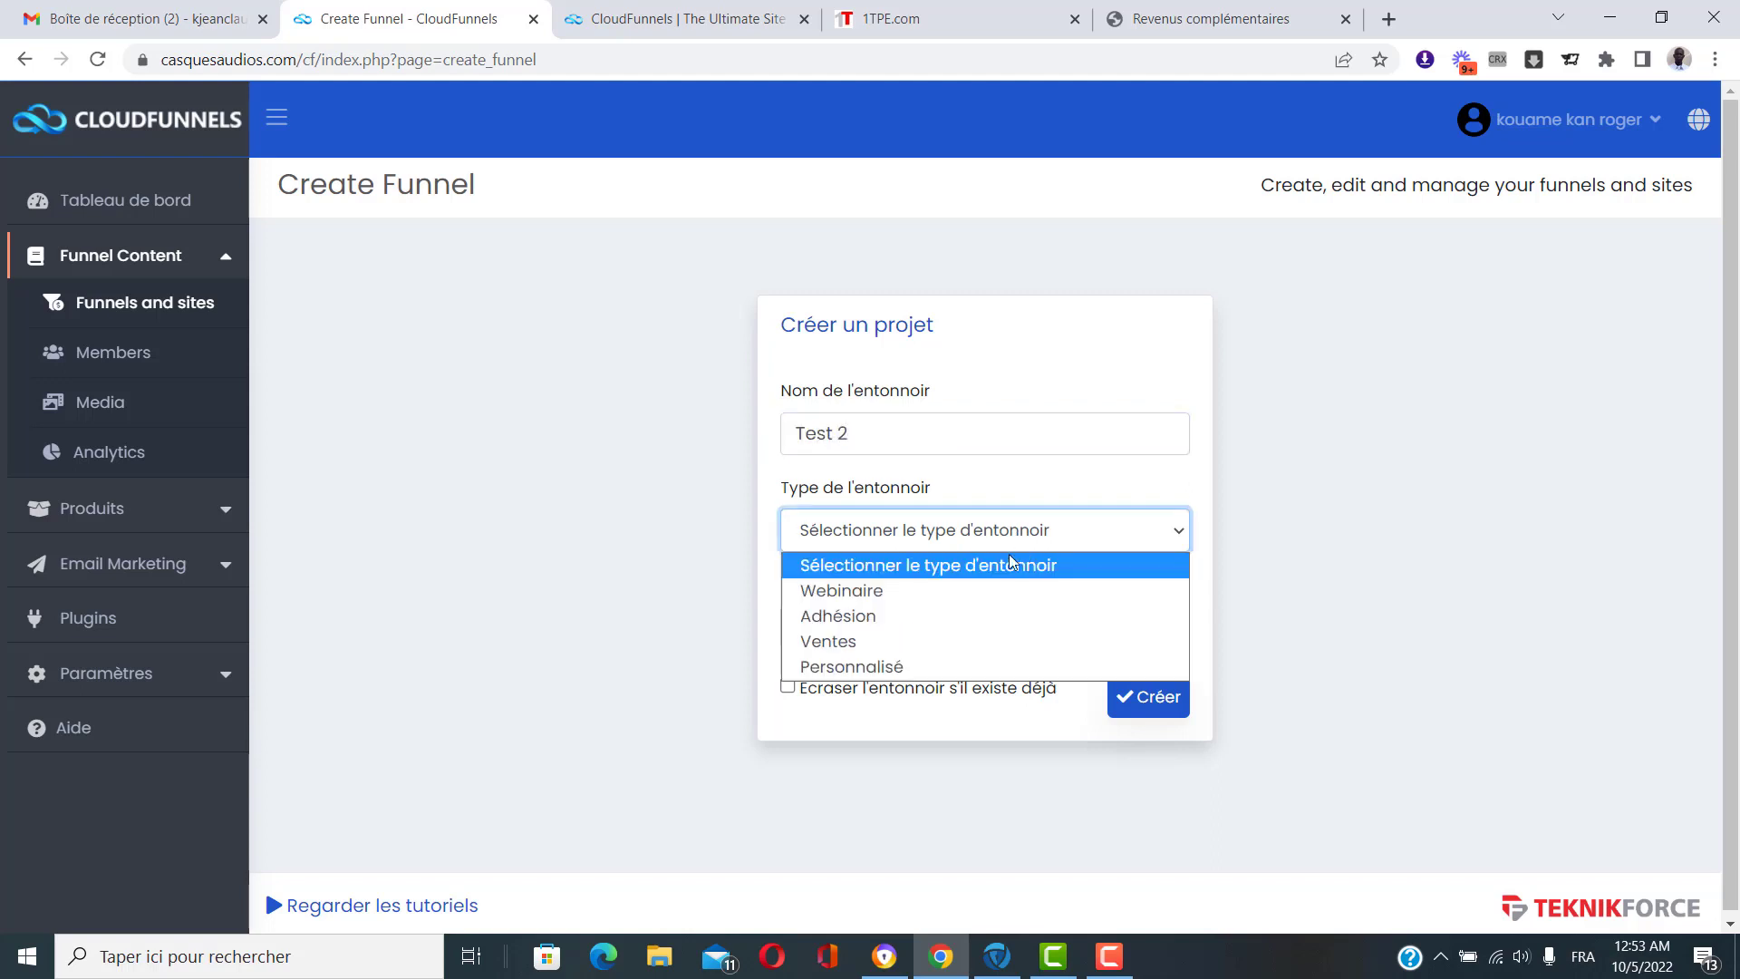
click(861, 642)
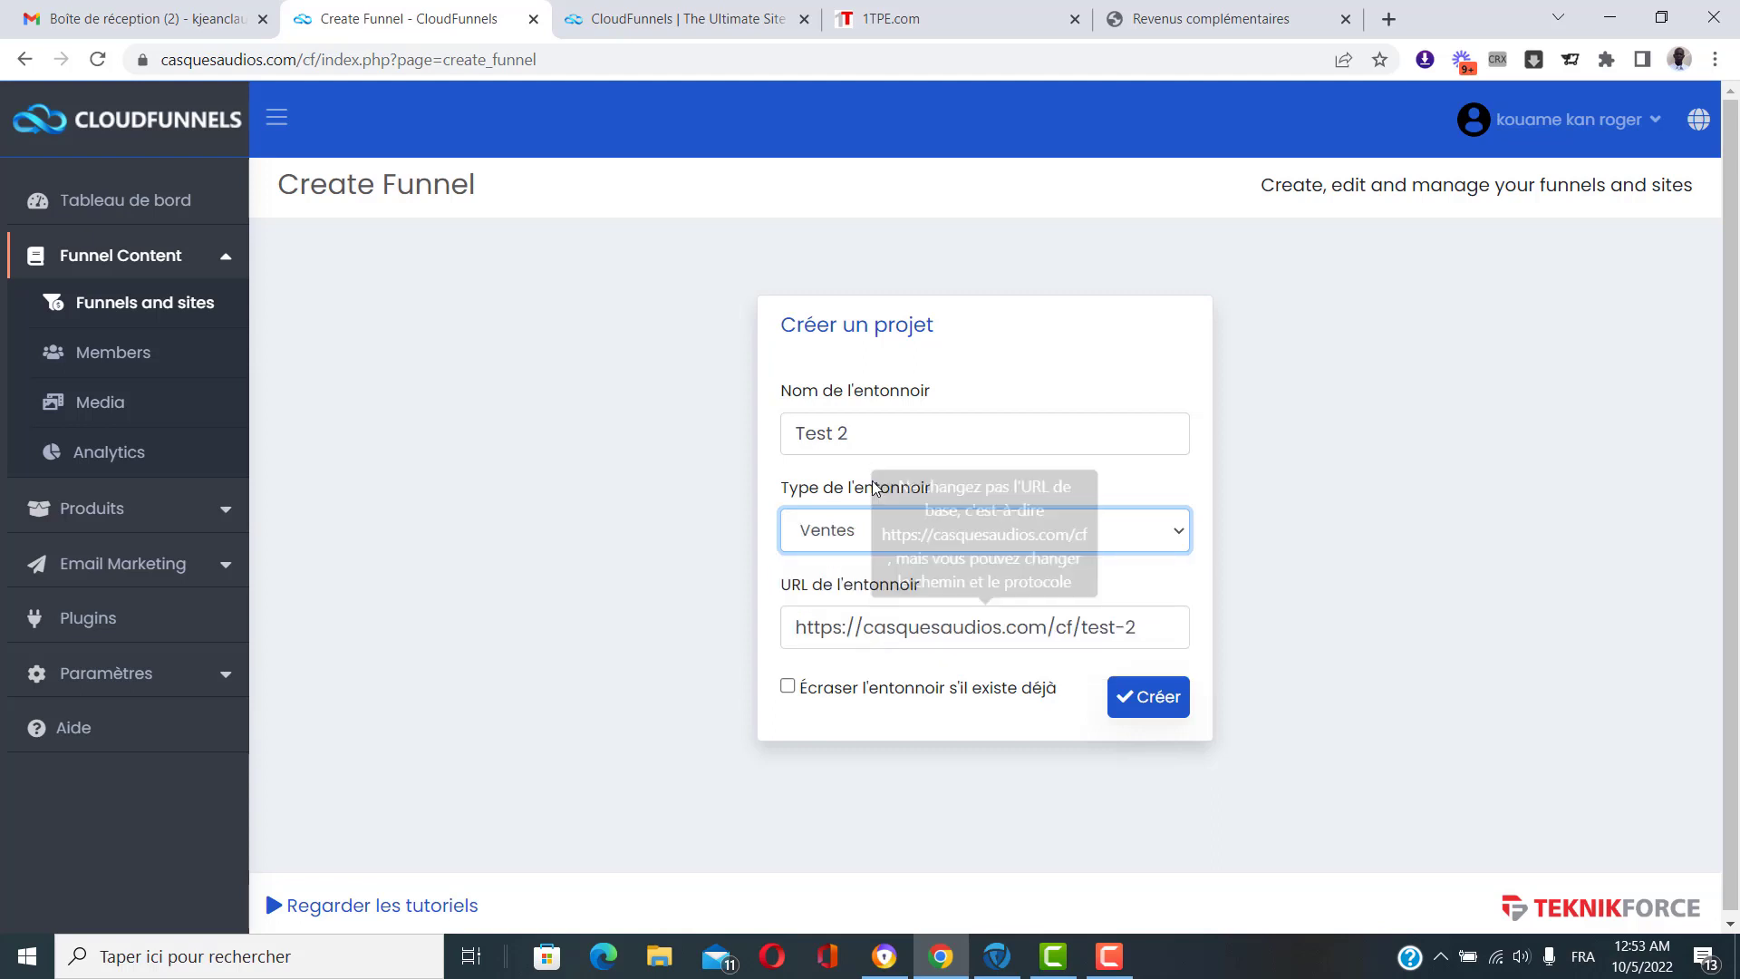
click(1151, 707)
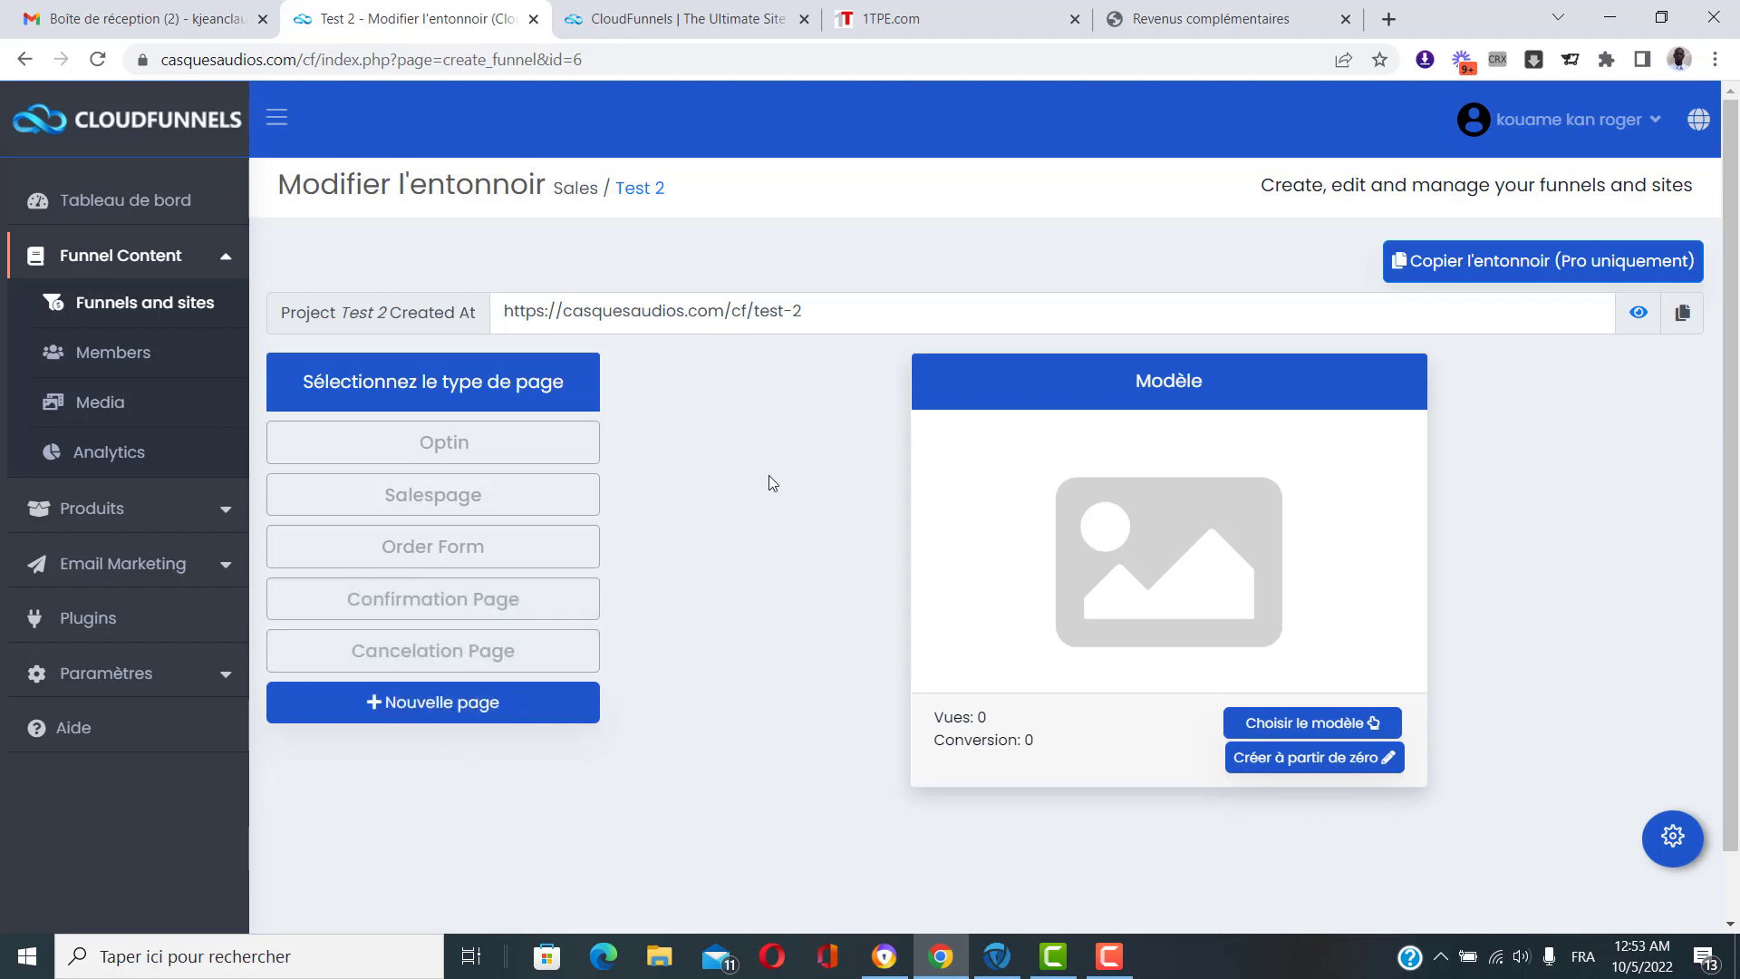
Apply the Optin-5 template to the Test 2 Optin page.
click(429, 453)
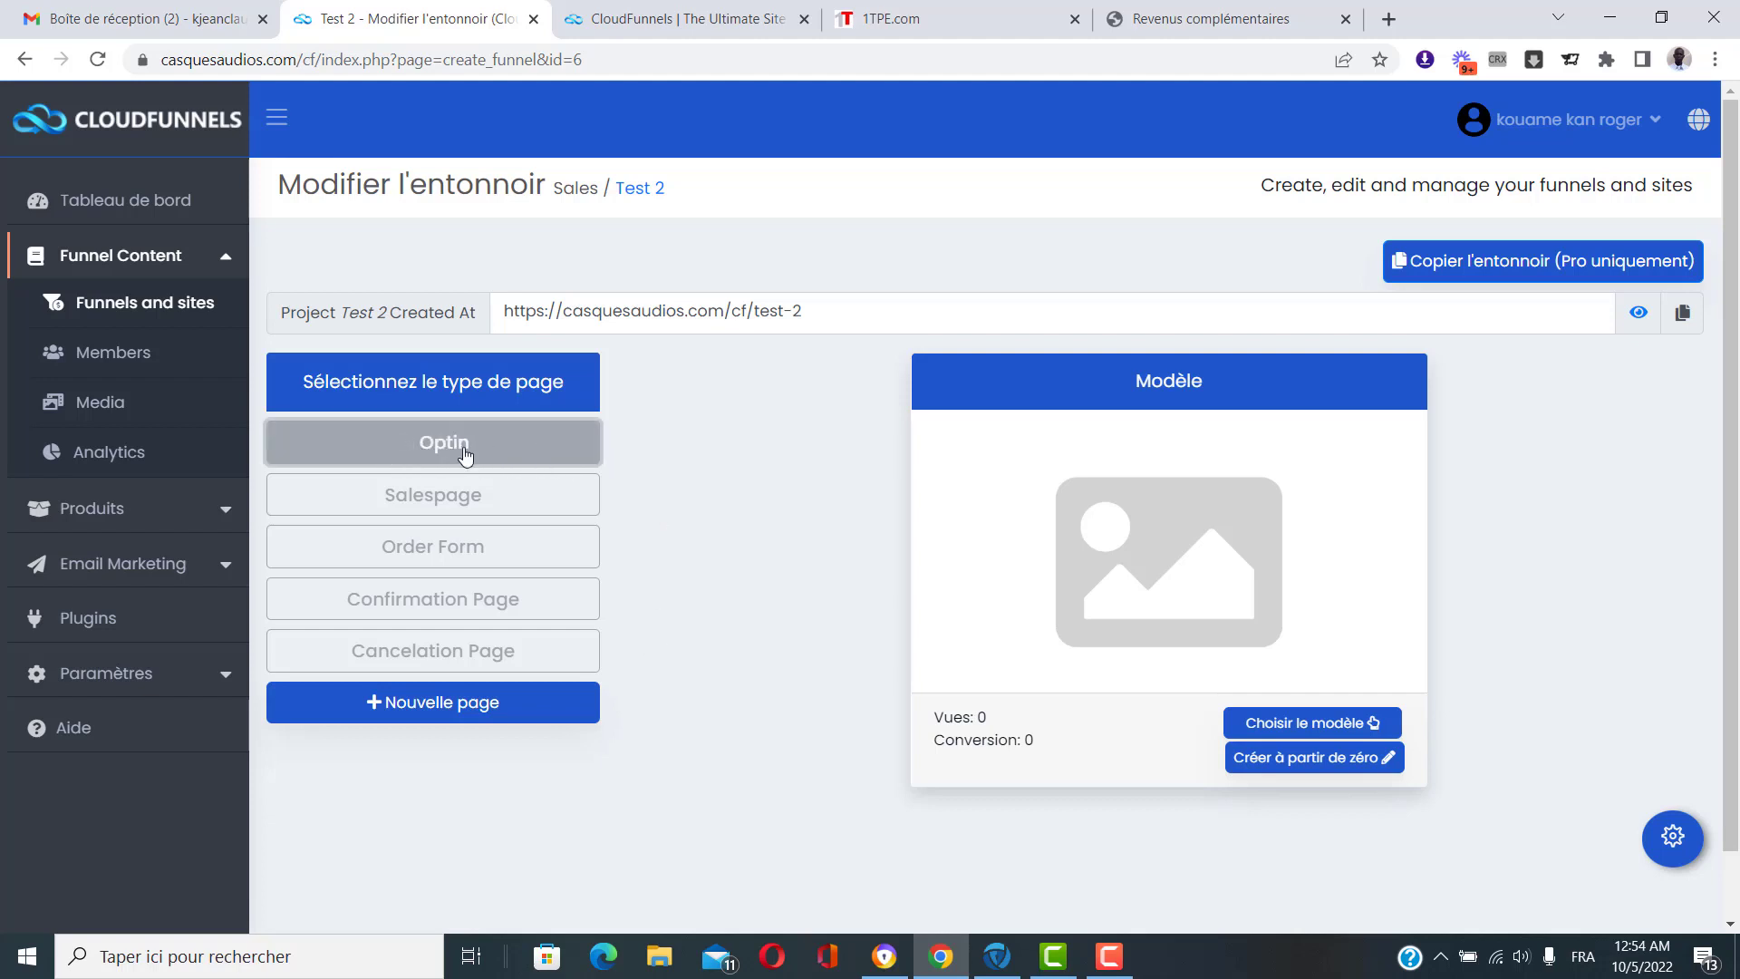
click(1325, 723)
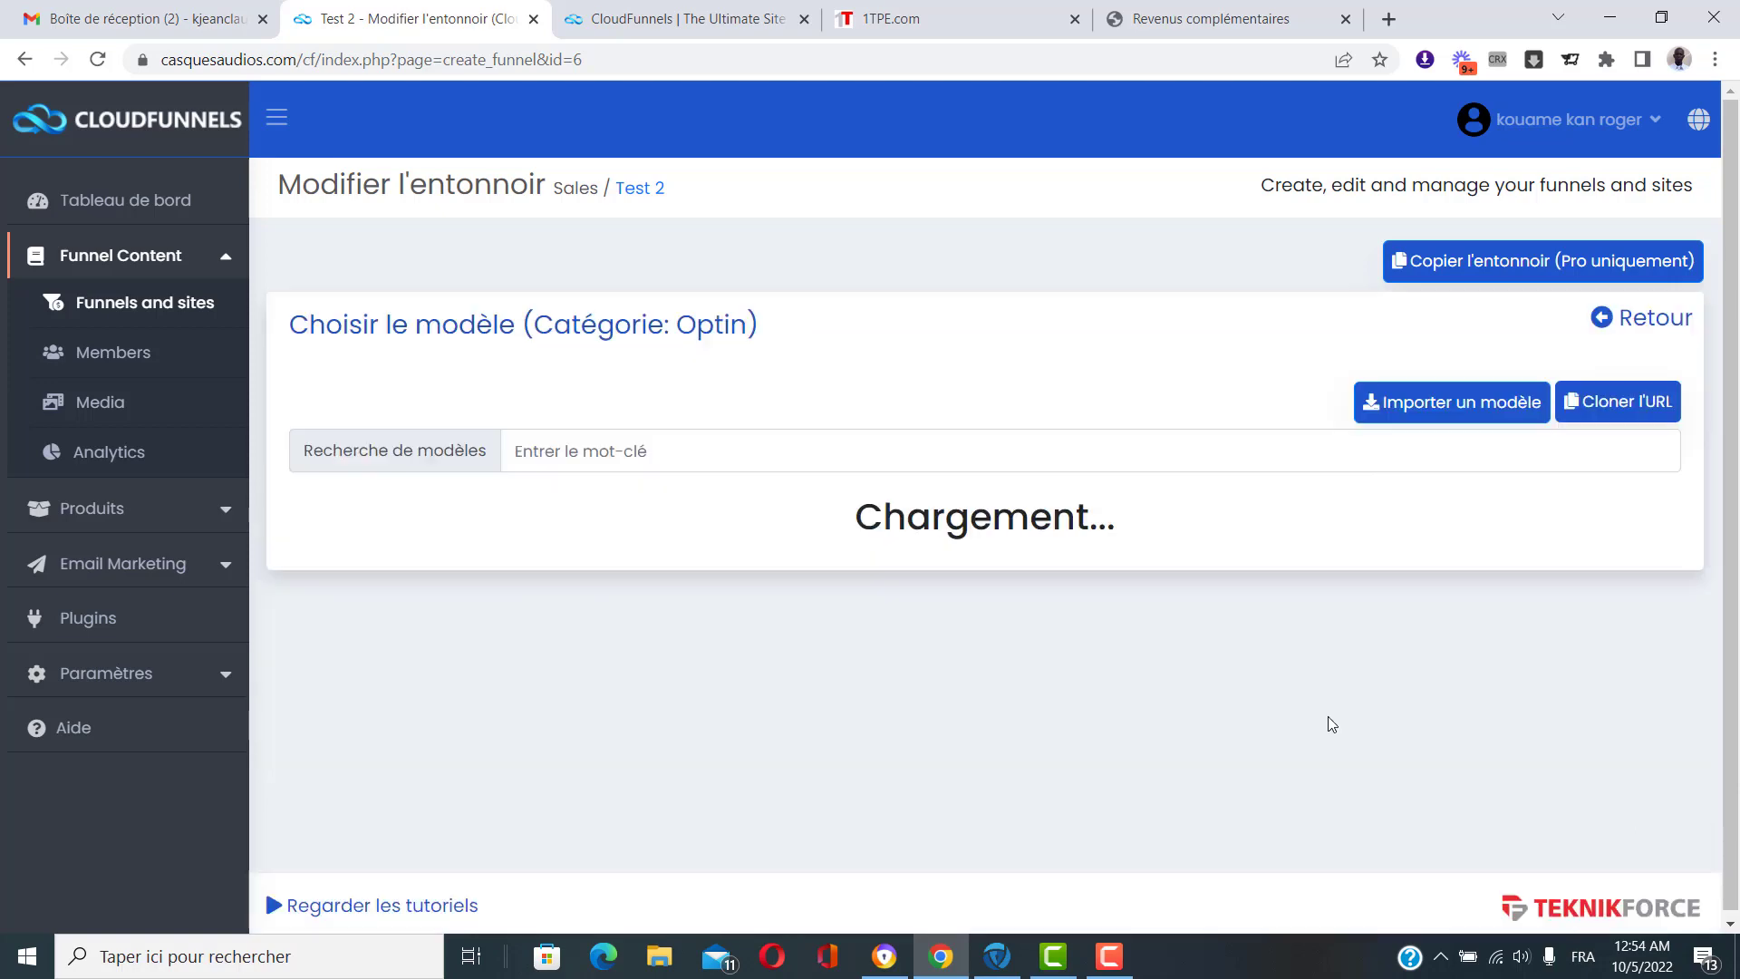
scroll(857, 588, down, 1)
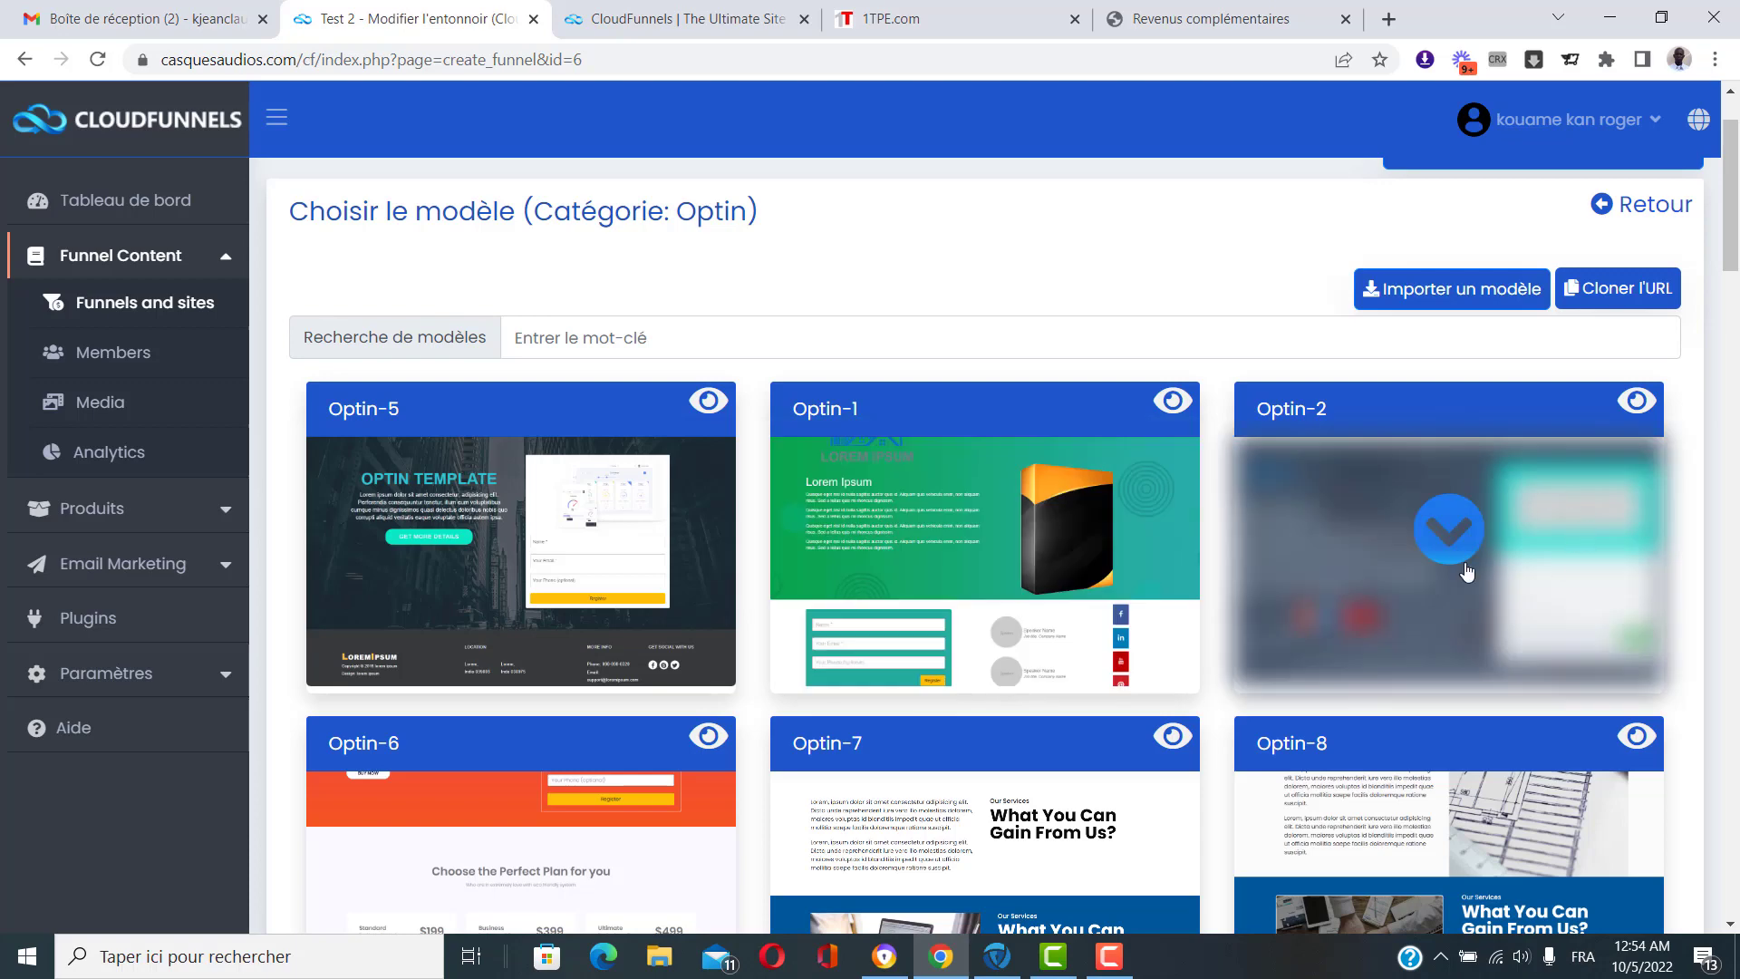
click(516, 522)
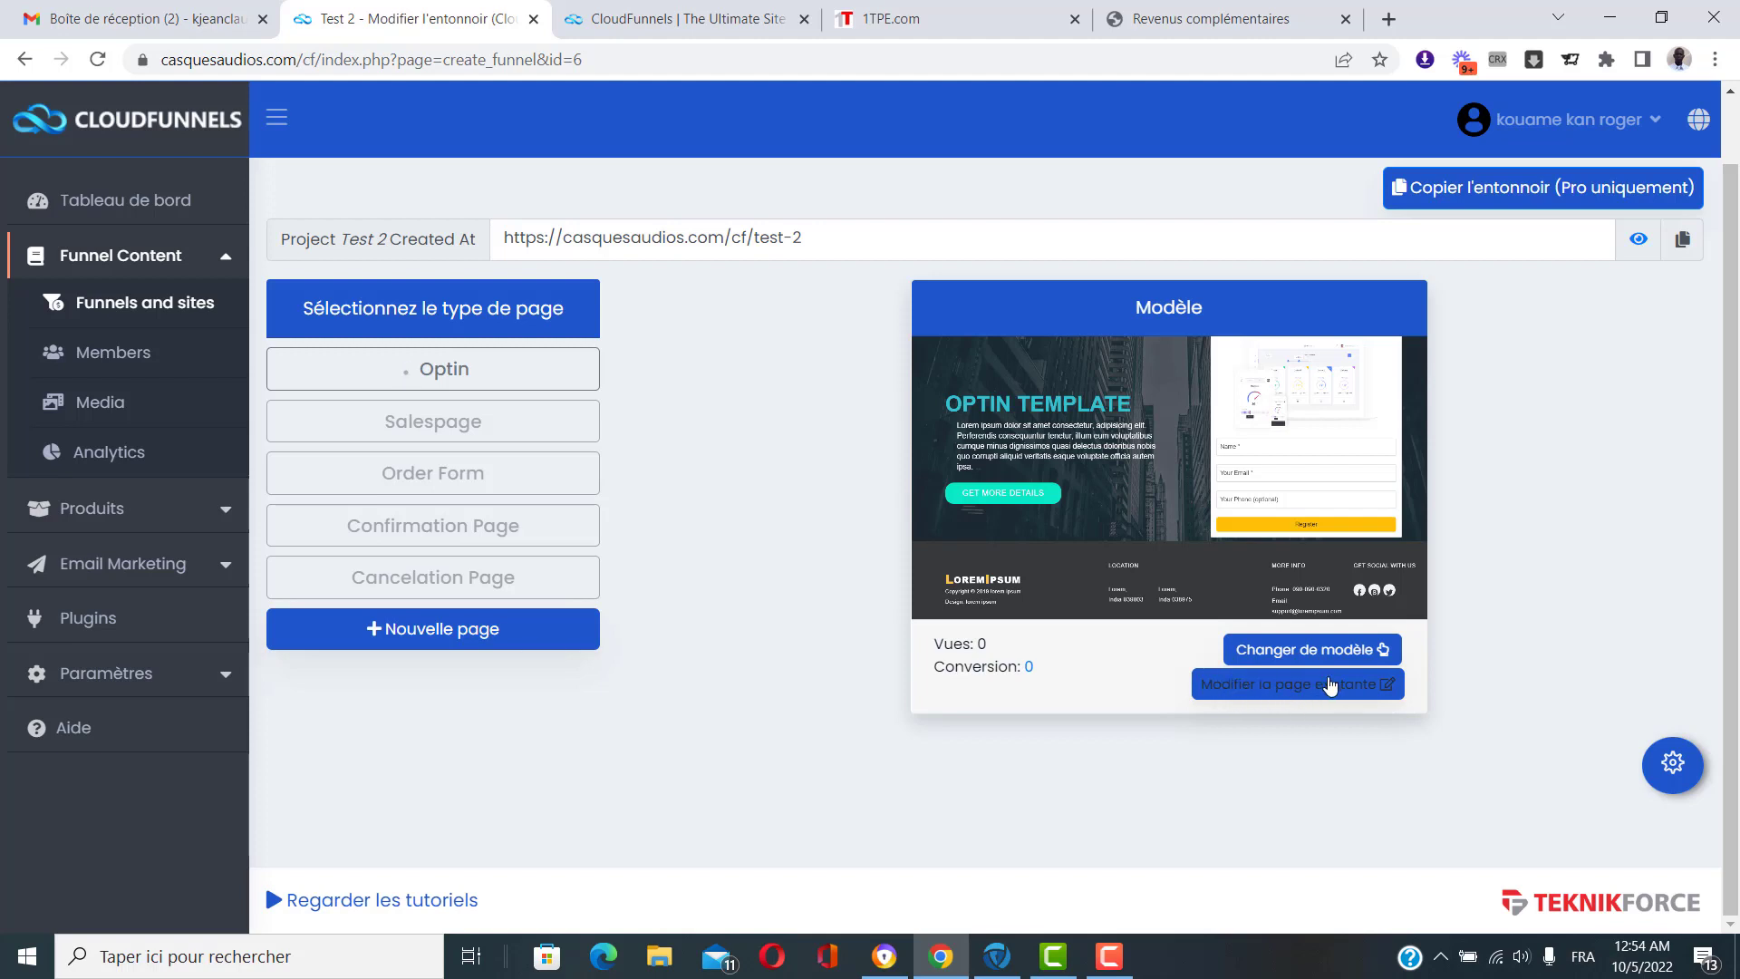
Show the Sales template gallery for the Test 2 Salespage.
click(436, 423)
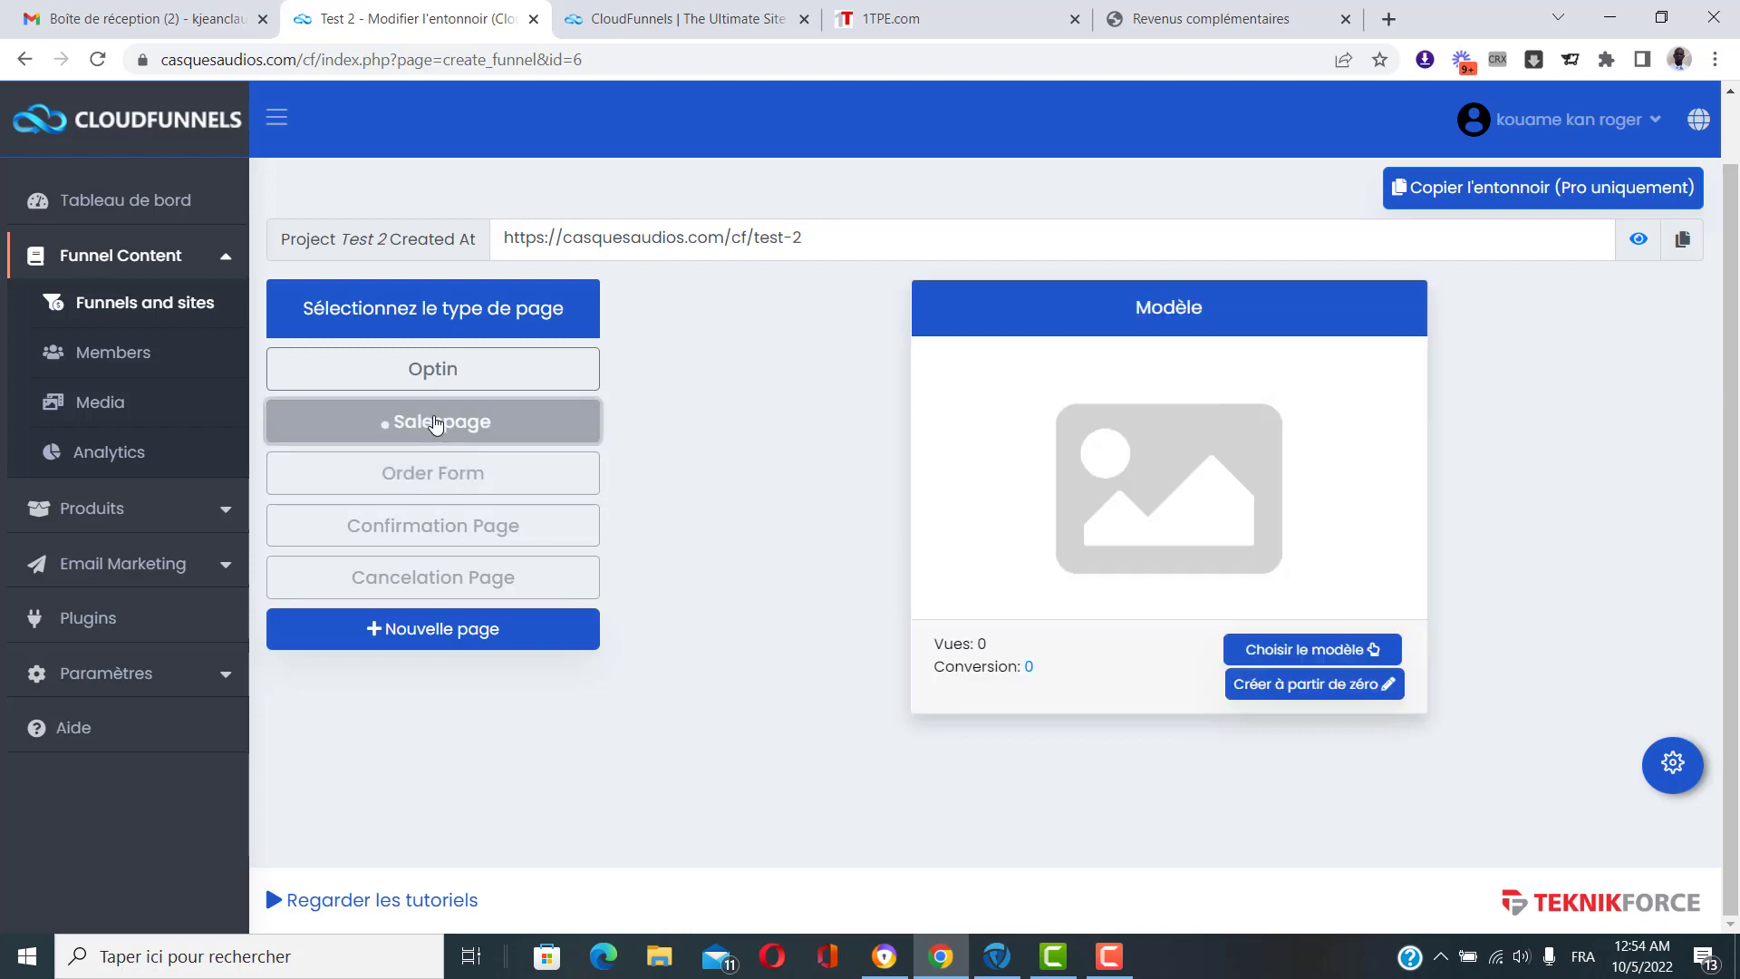
click(1282, 650)
scroll(900, 407, down, 2)
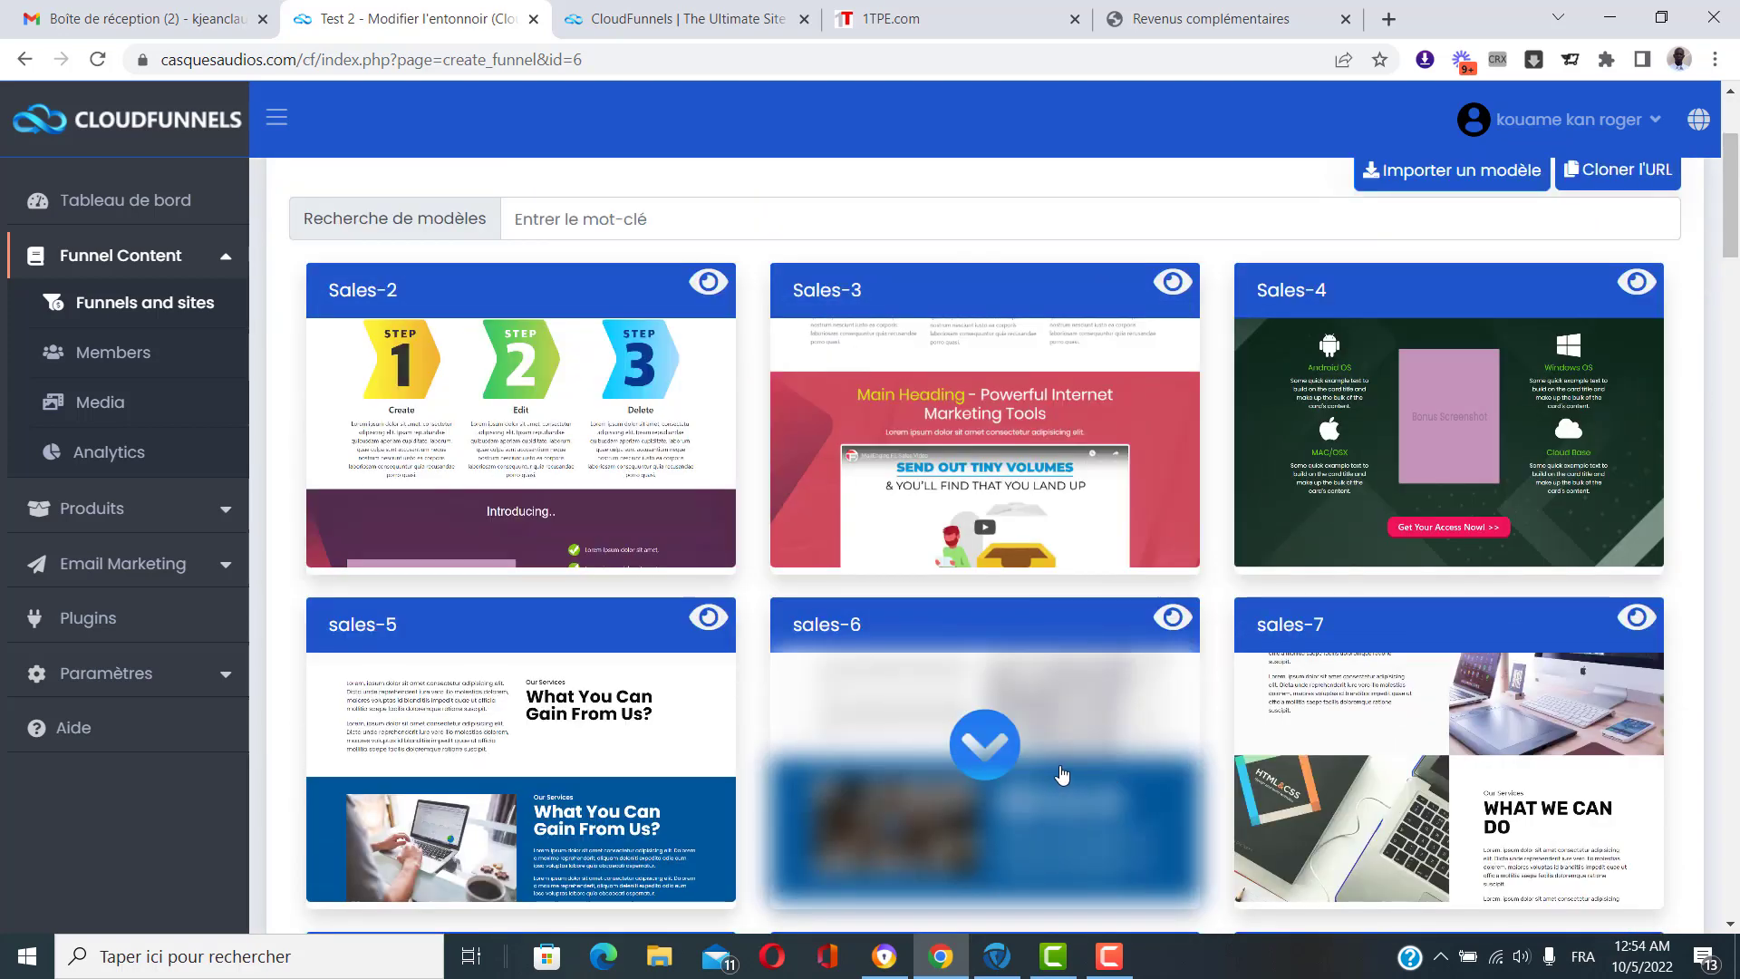
scroll(1062, 745, up, 1)
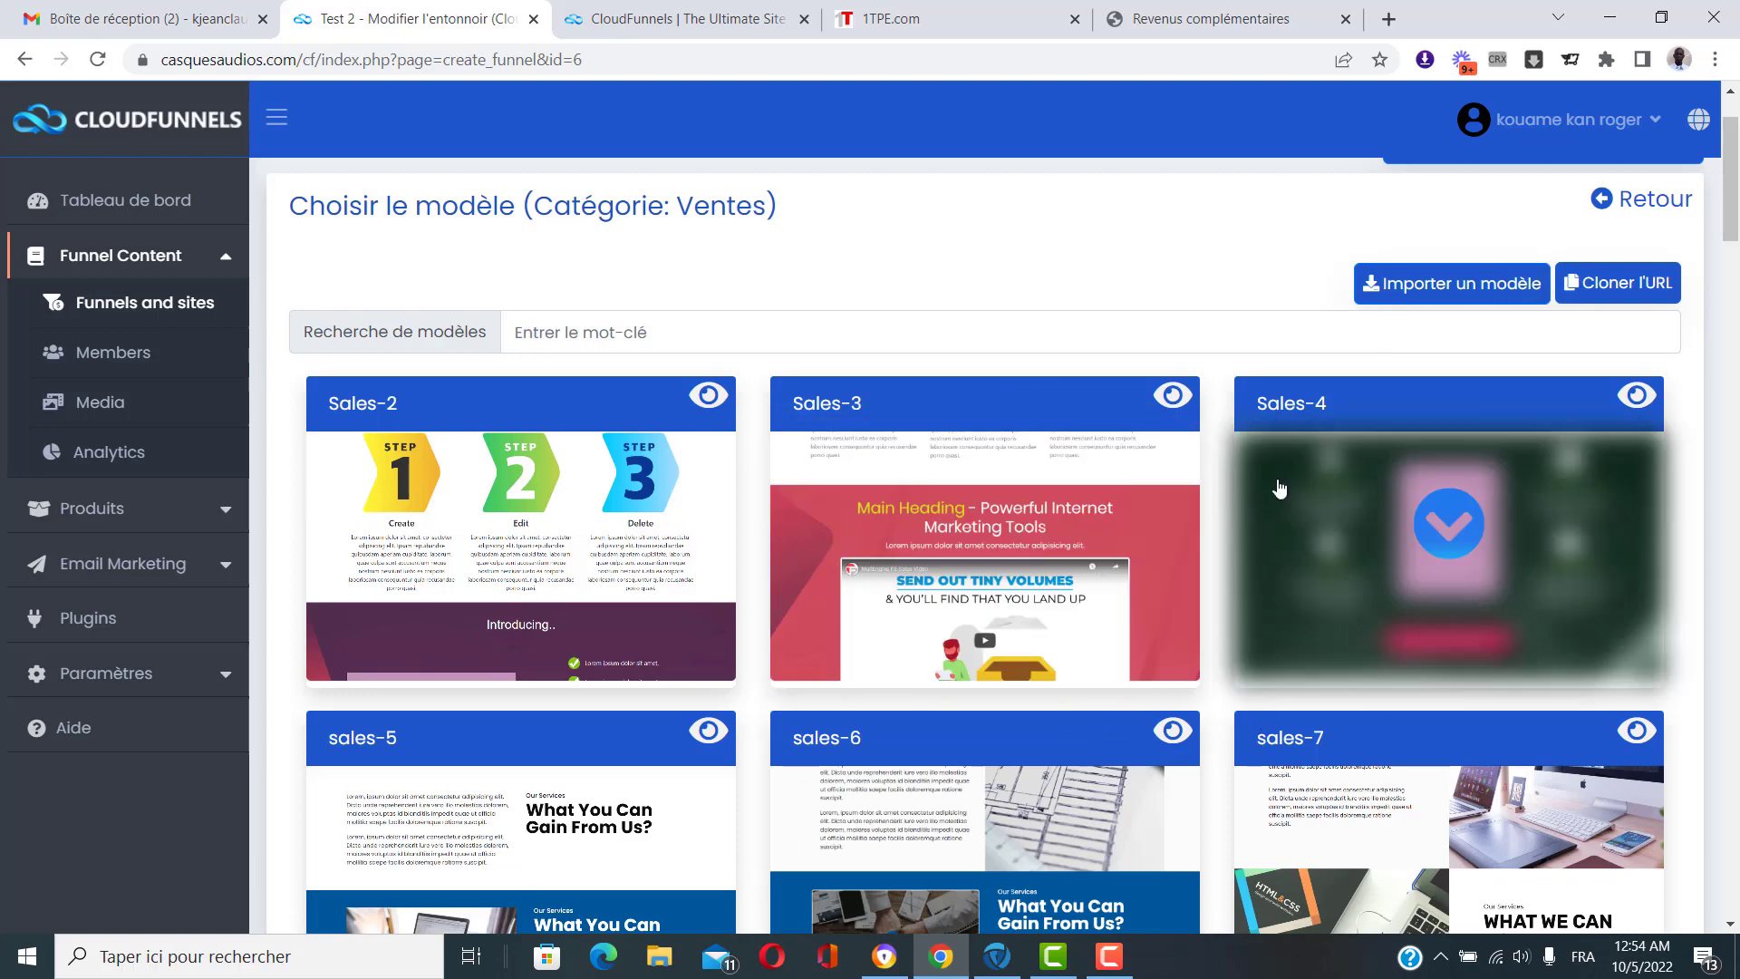
Preview the Sales-3 template demo, scrolling through it before closing it.
click(1173, 396)
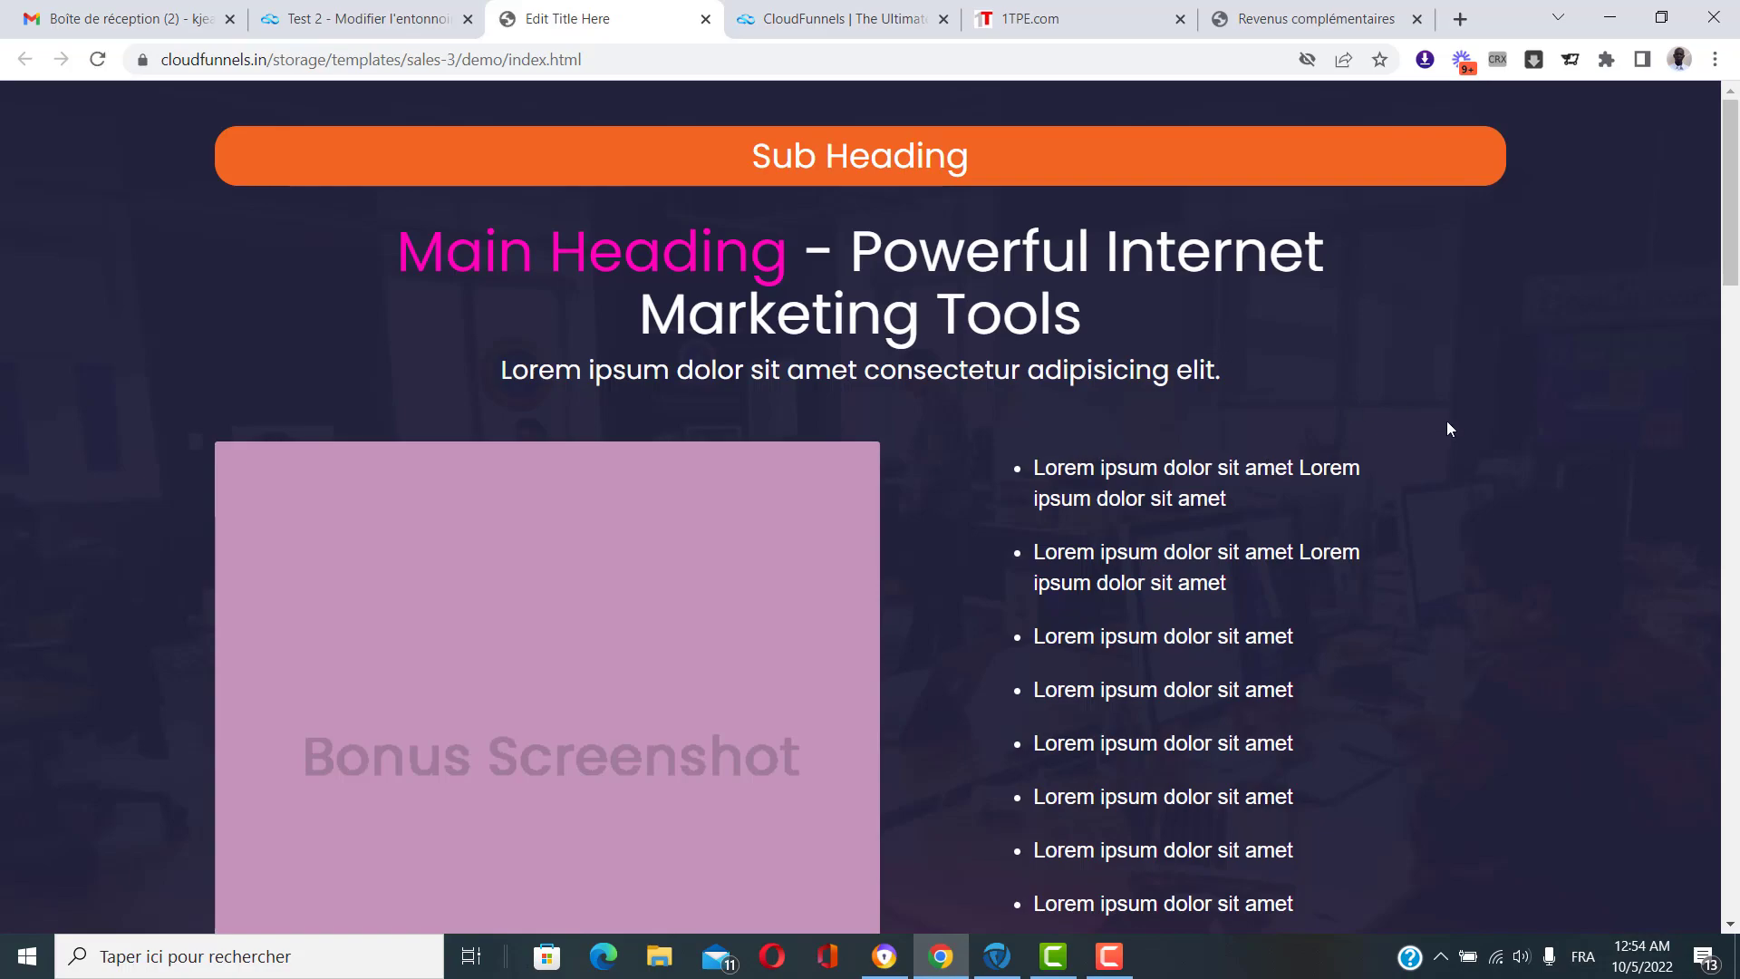
scroll(1449, 428, down, 20)
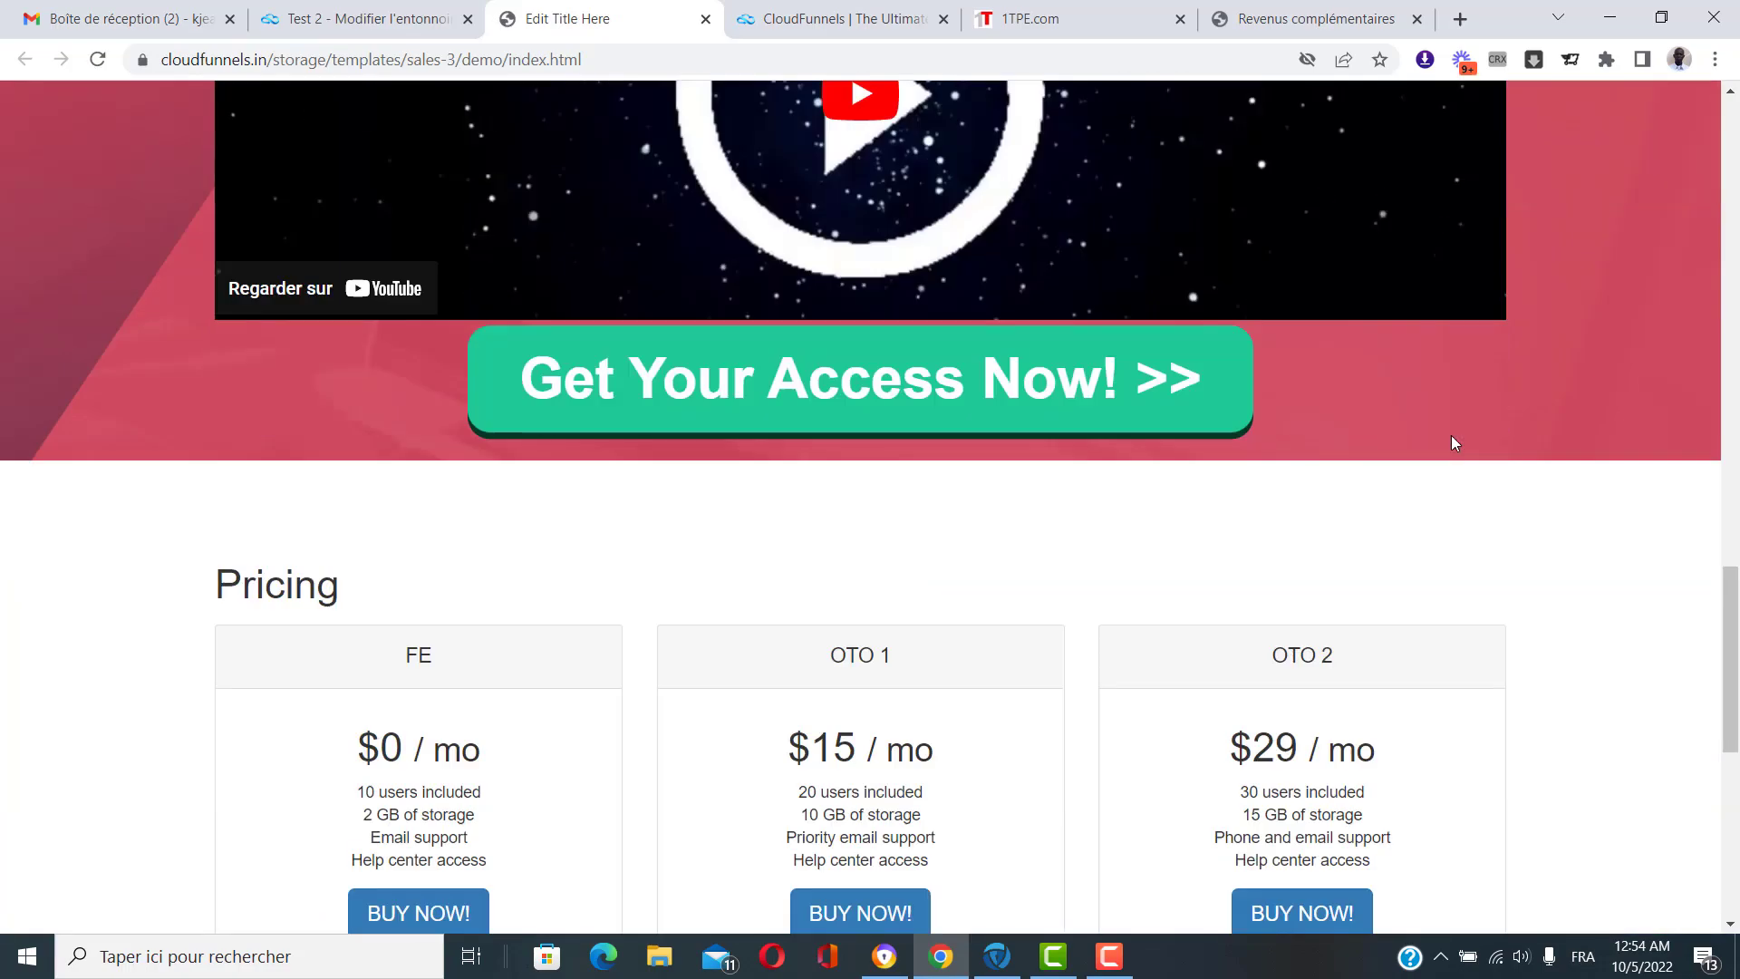
scroll(1454, 443, down, 8)
scroll(1455, 443, up, 6)
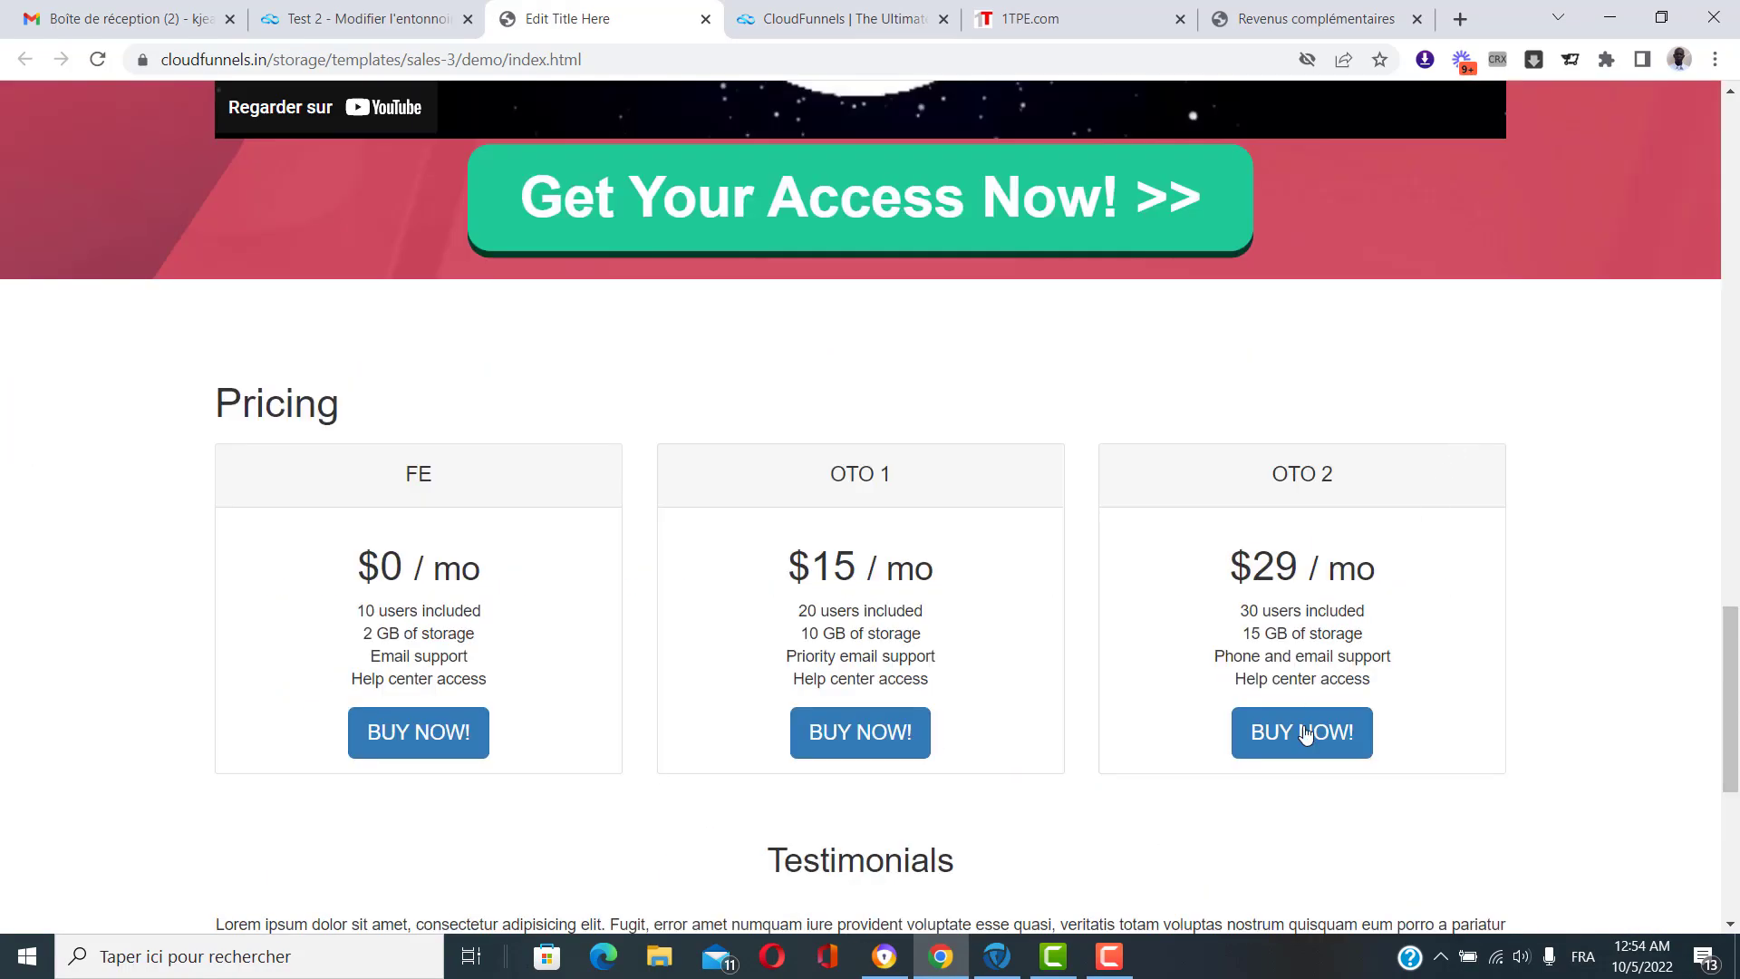
scroll(1072, 551, down, 6)
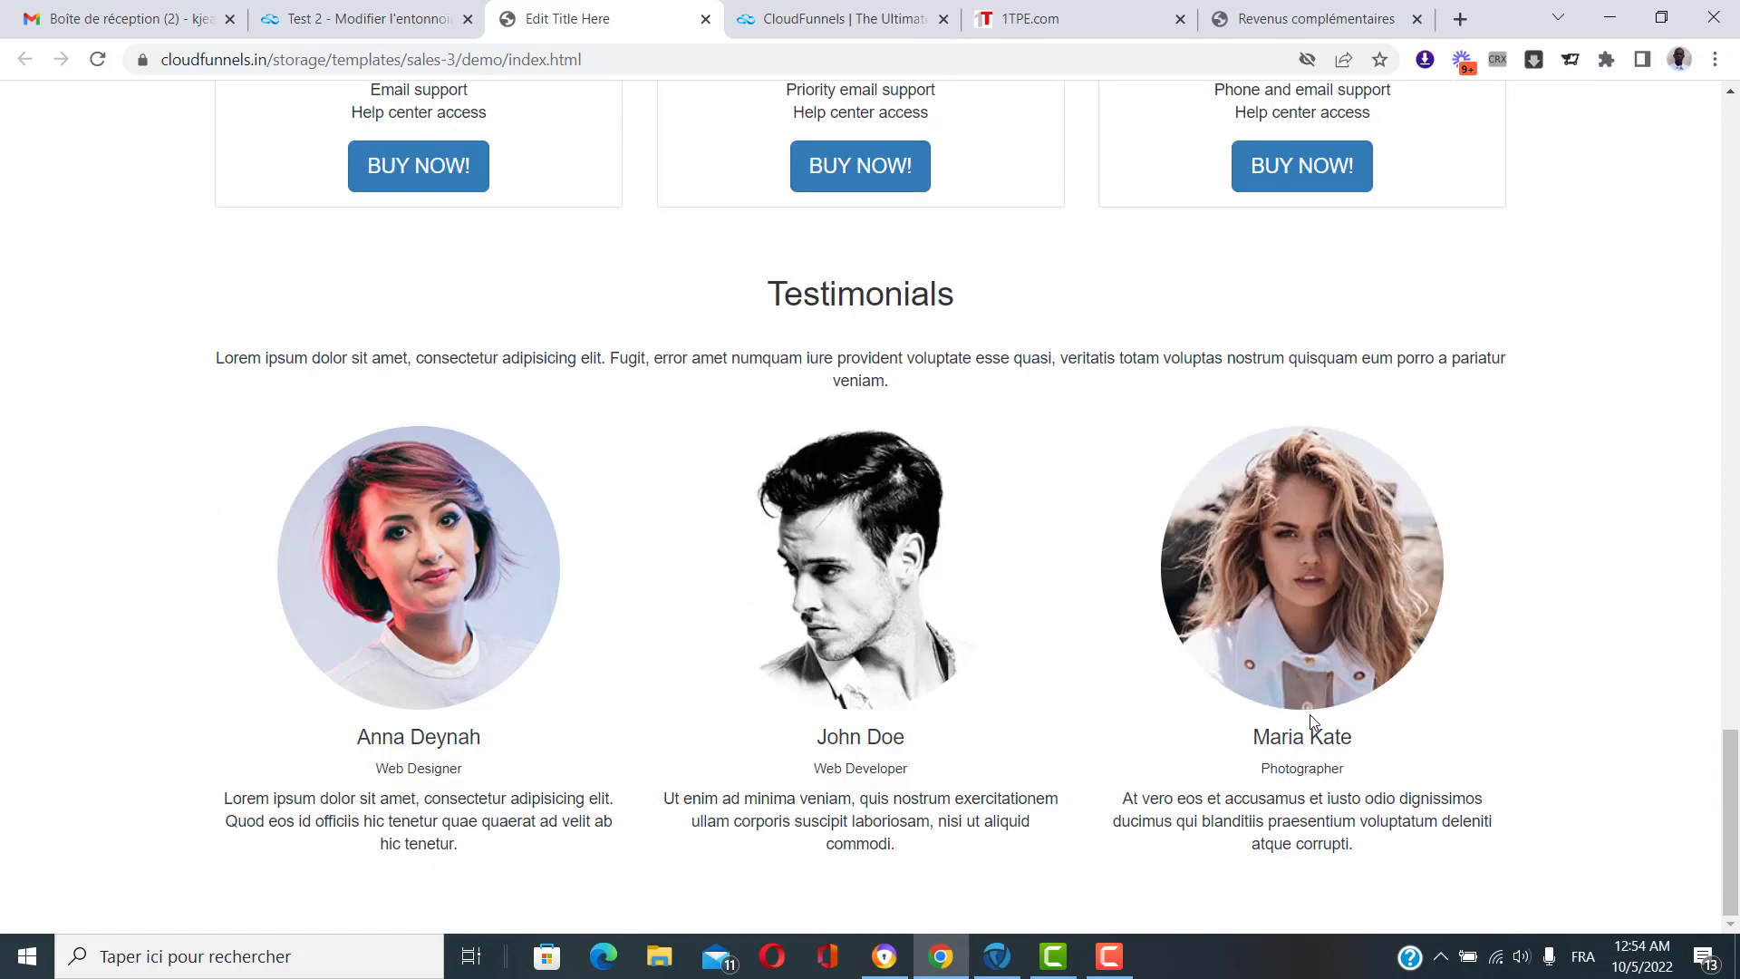
scroll(1314, 723, up, 1)
scroll(878, 722, down, 1)
scroll(1039, 693, up, 9)
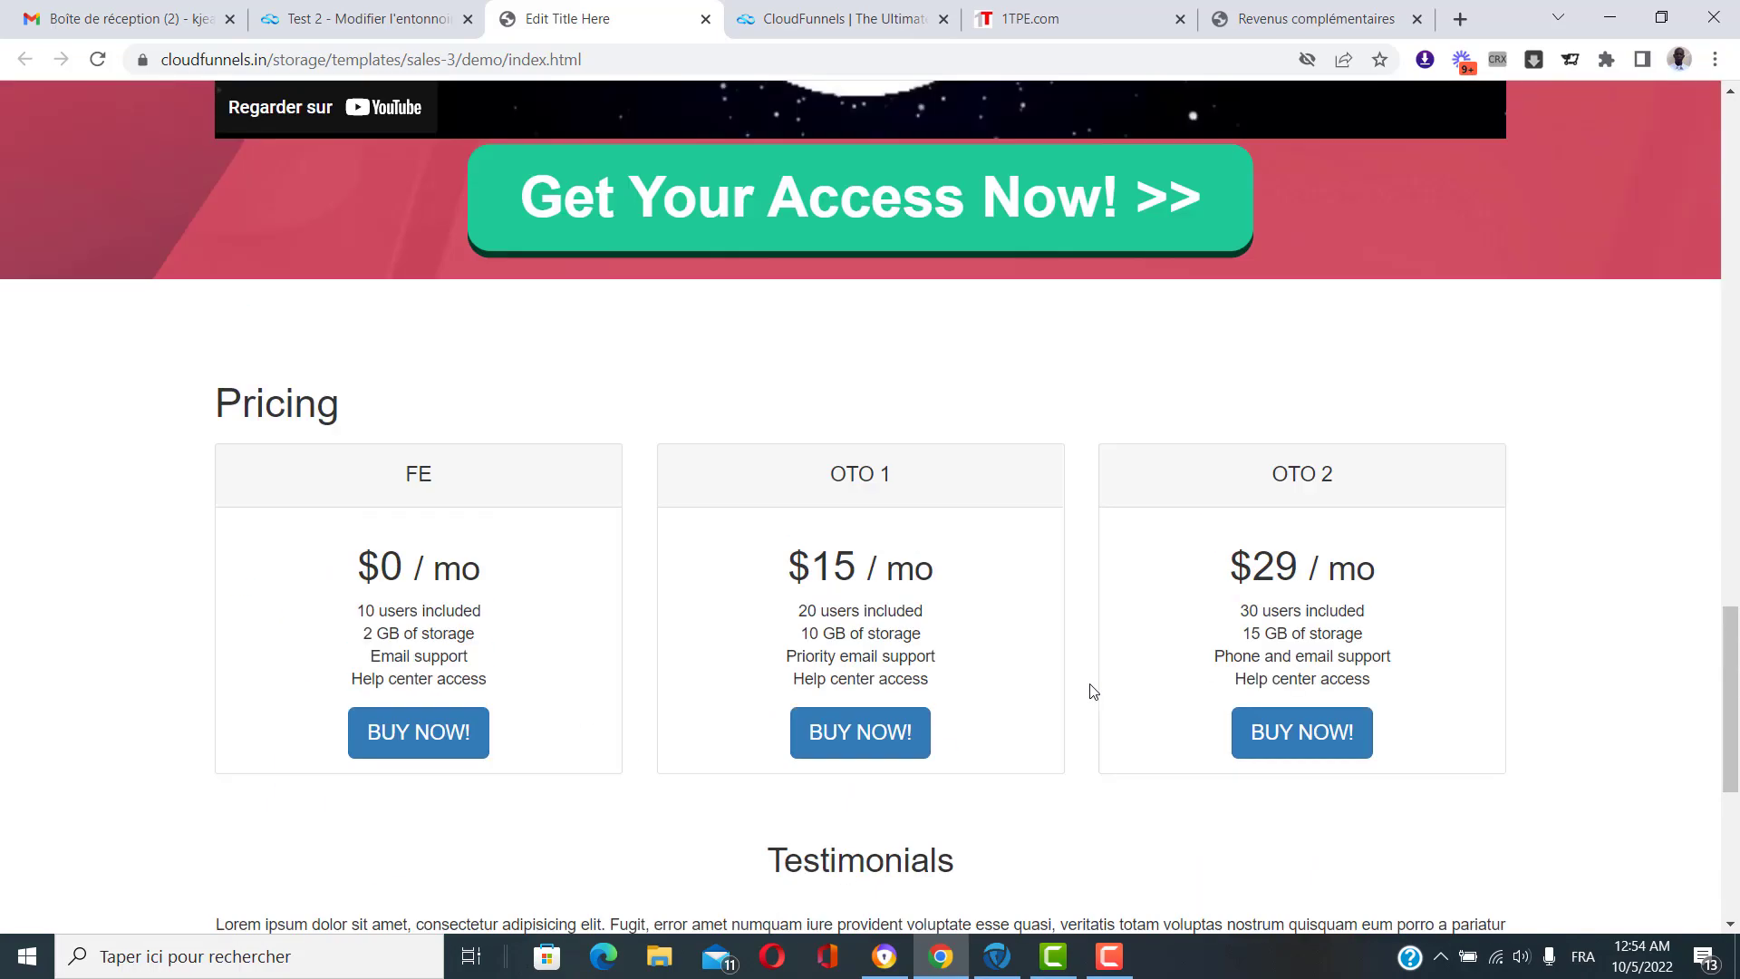
scroll(1095, 691, down, 9)
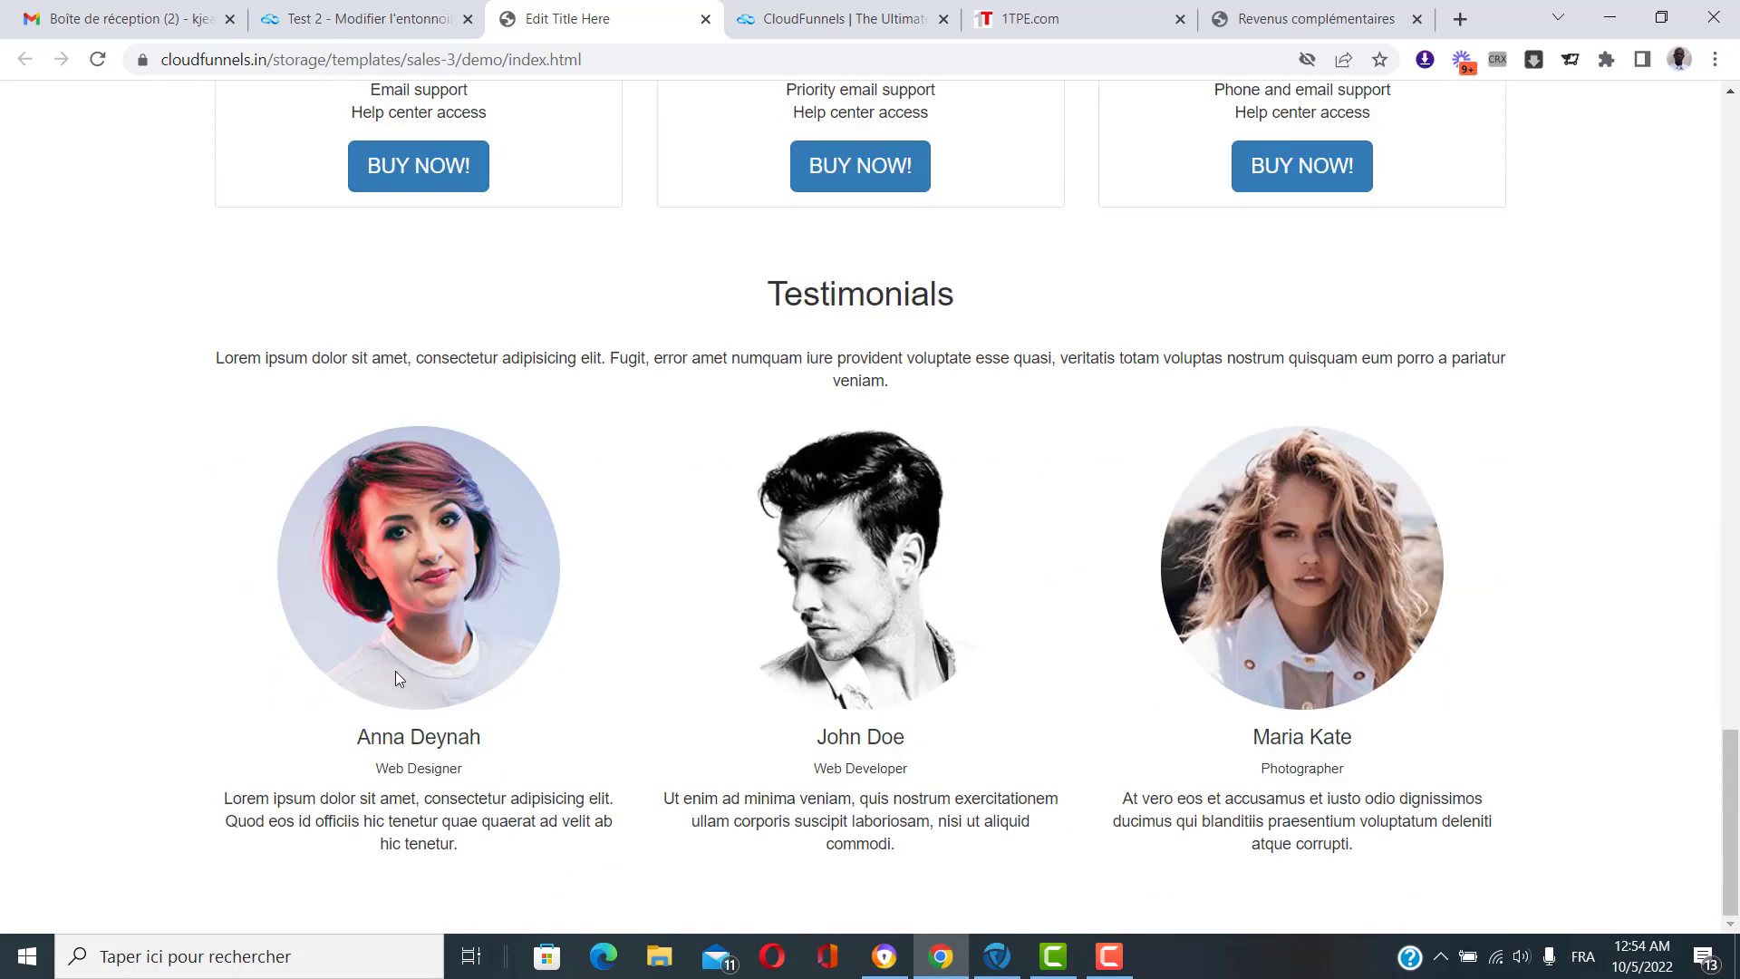
scroll(917, 661, up, 12)
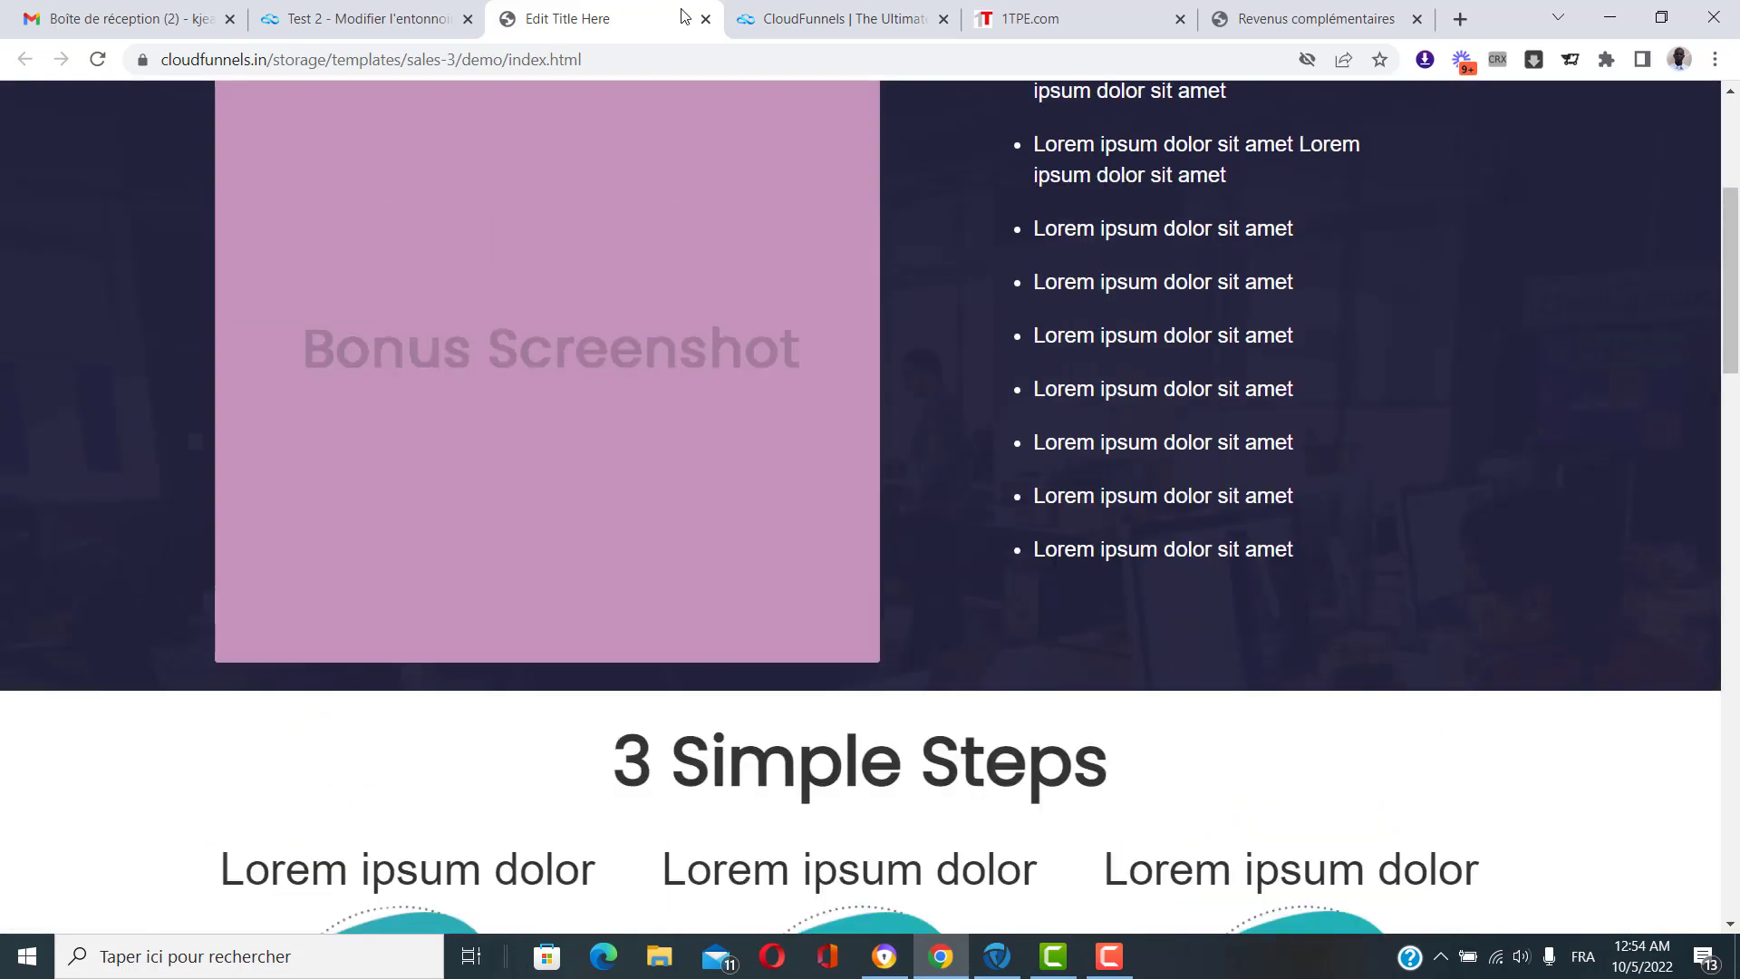
click(705, 19)
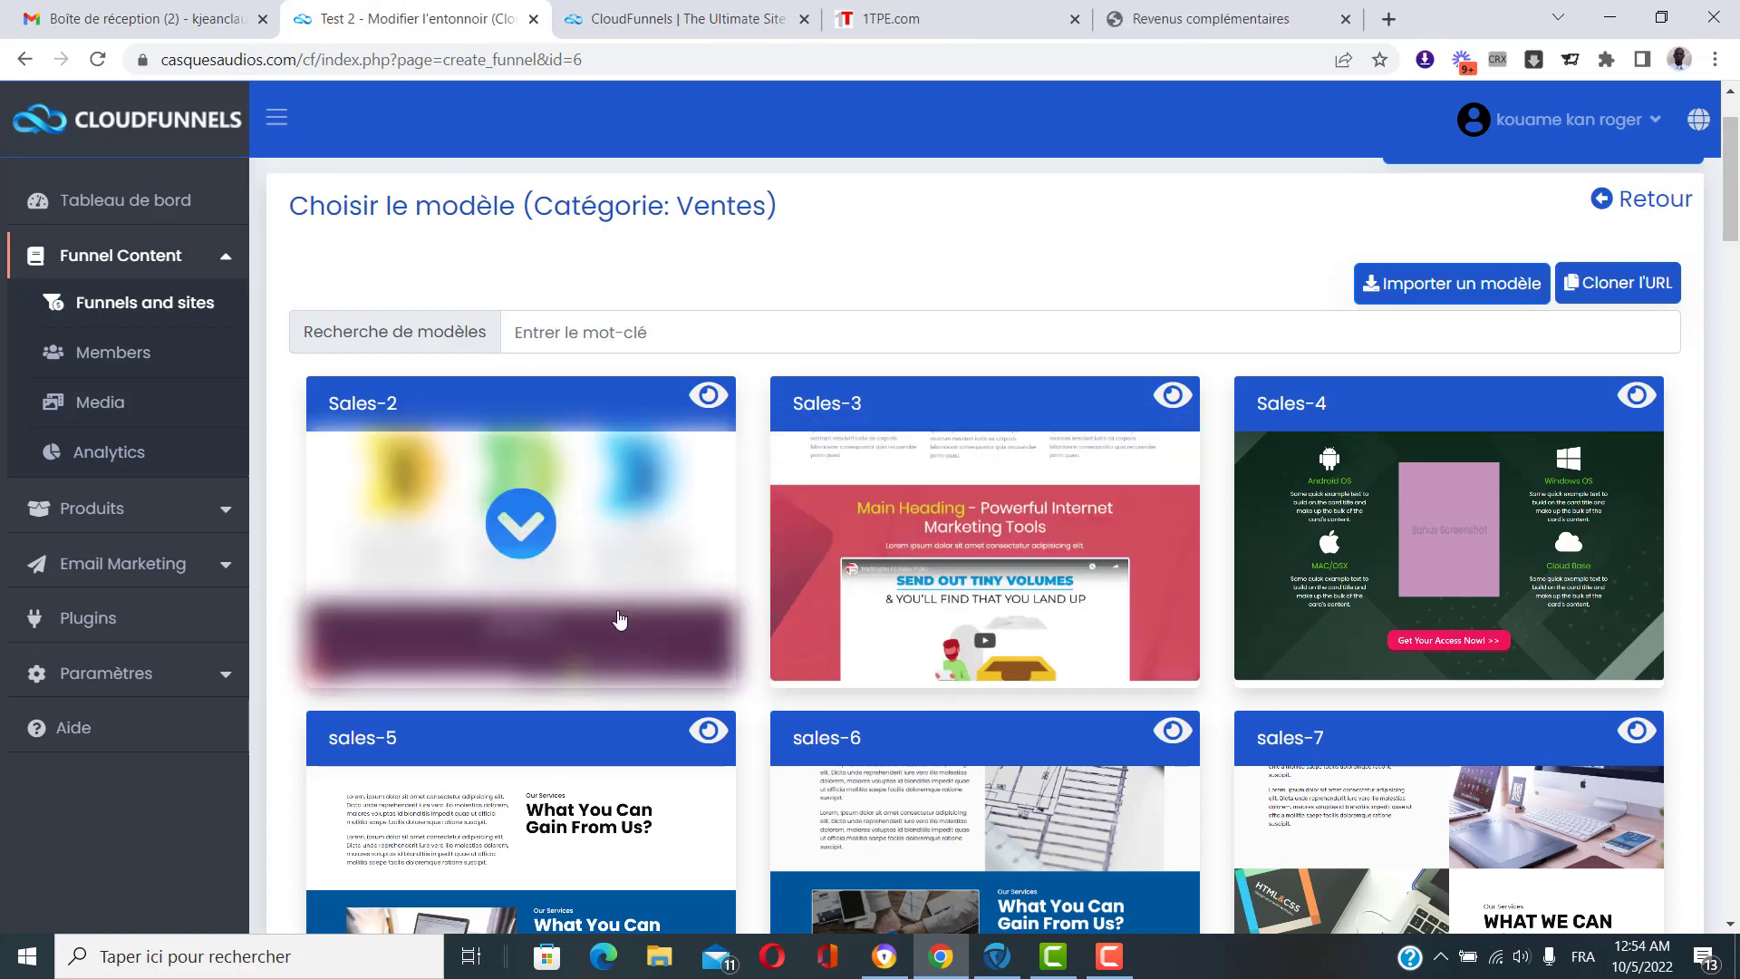
Preview the Sales-2 template demo, scrolling through it before closing it.
click(709, 397)
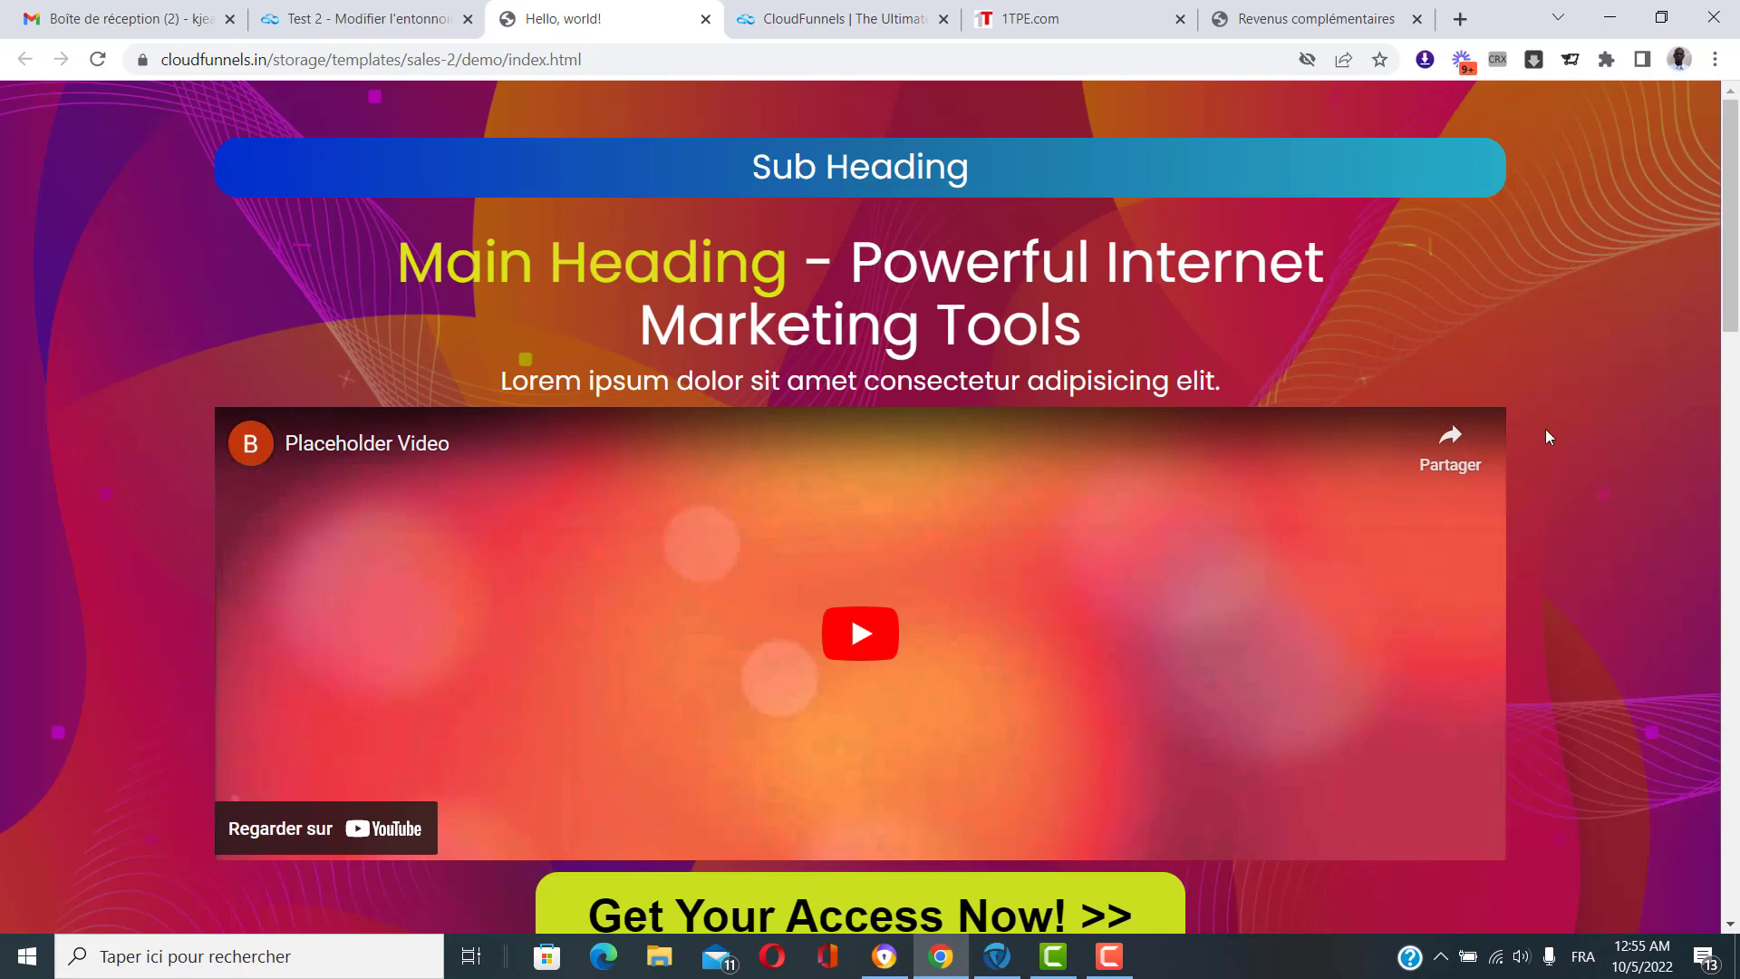
scroll(1546, 428, down, 20)
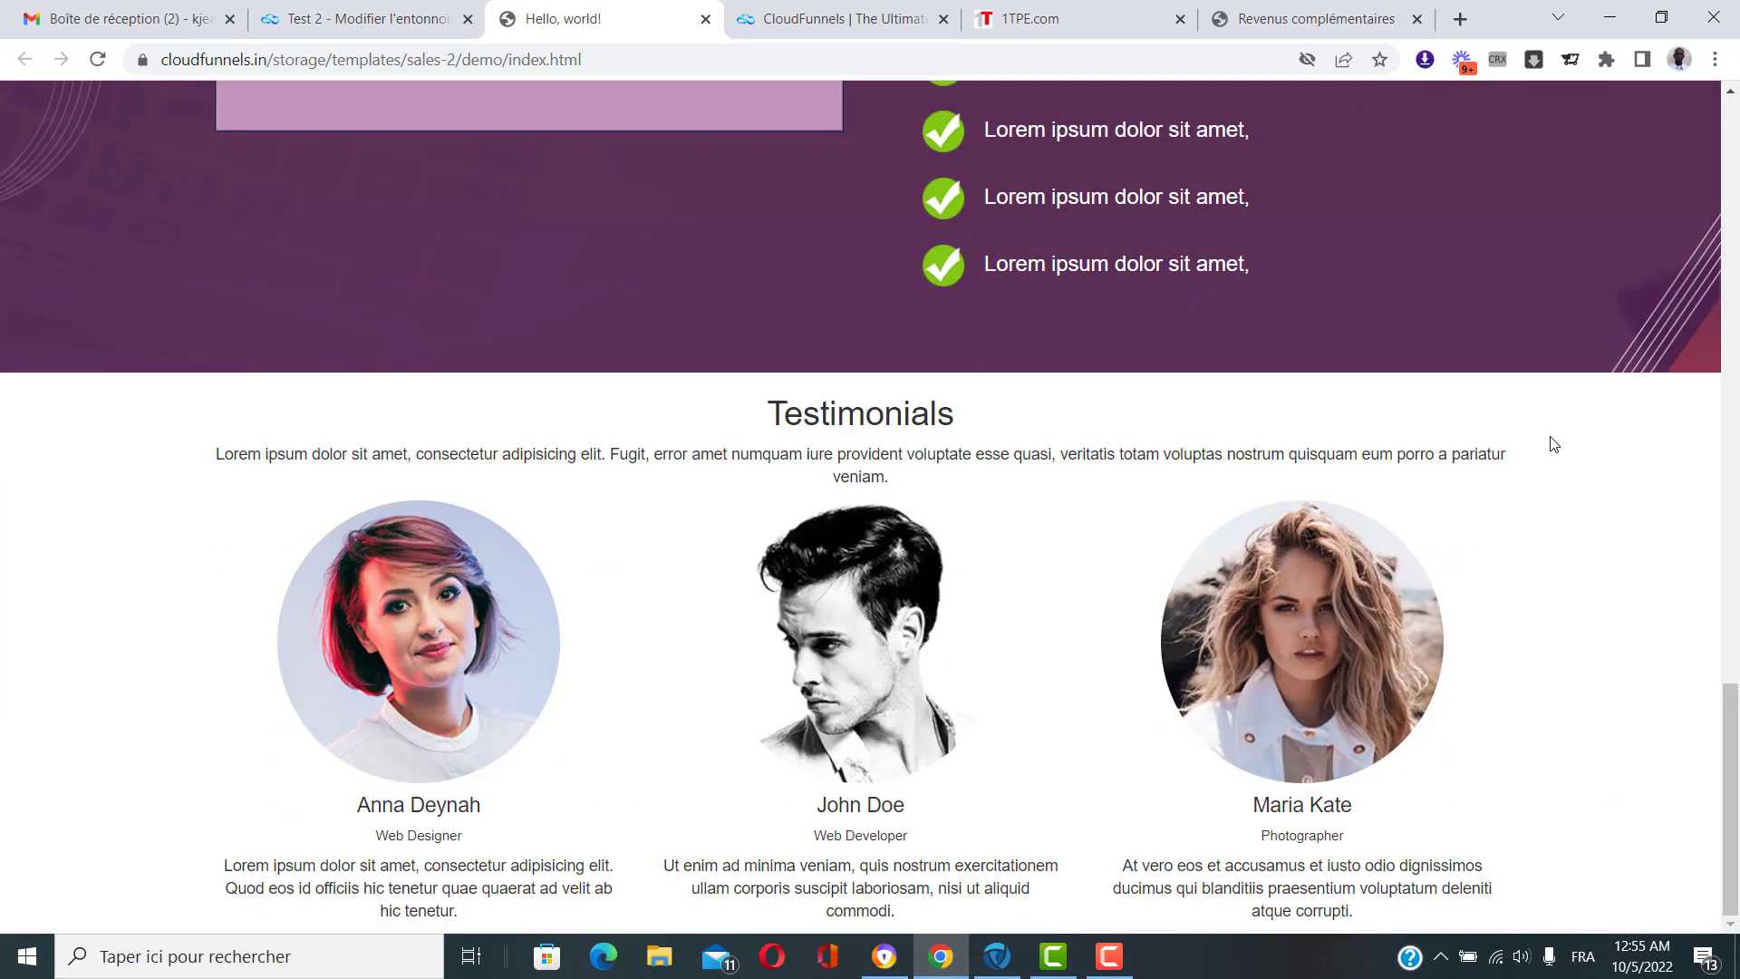
scroll(1551, 439, up, 20)
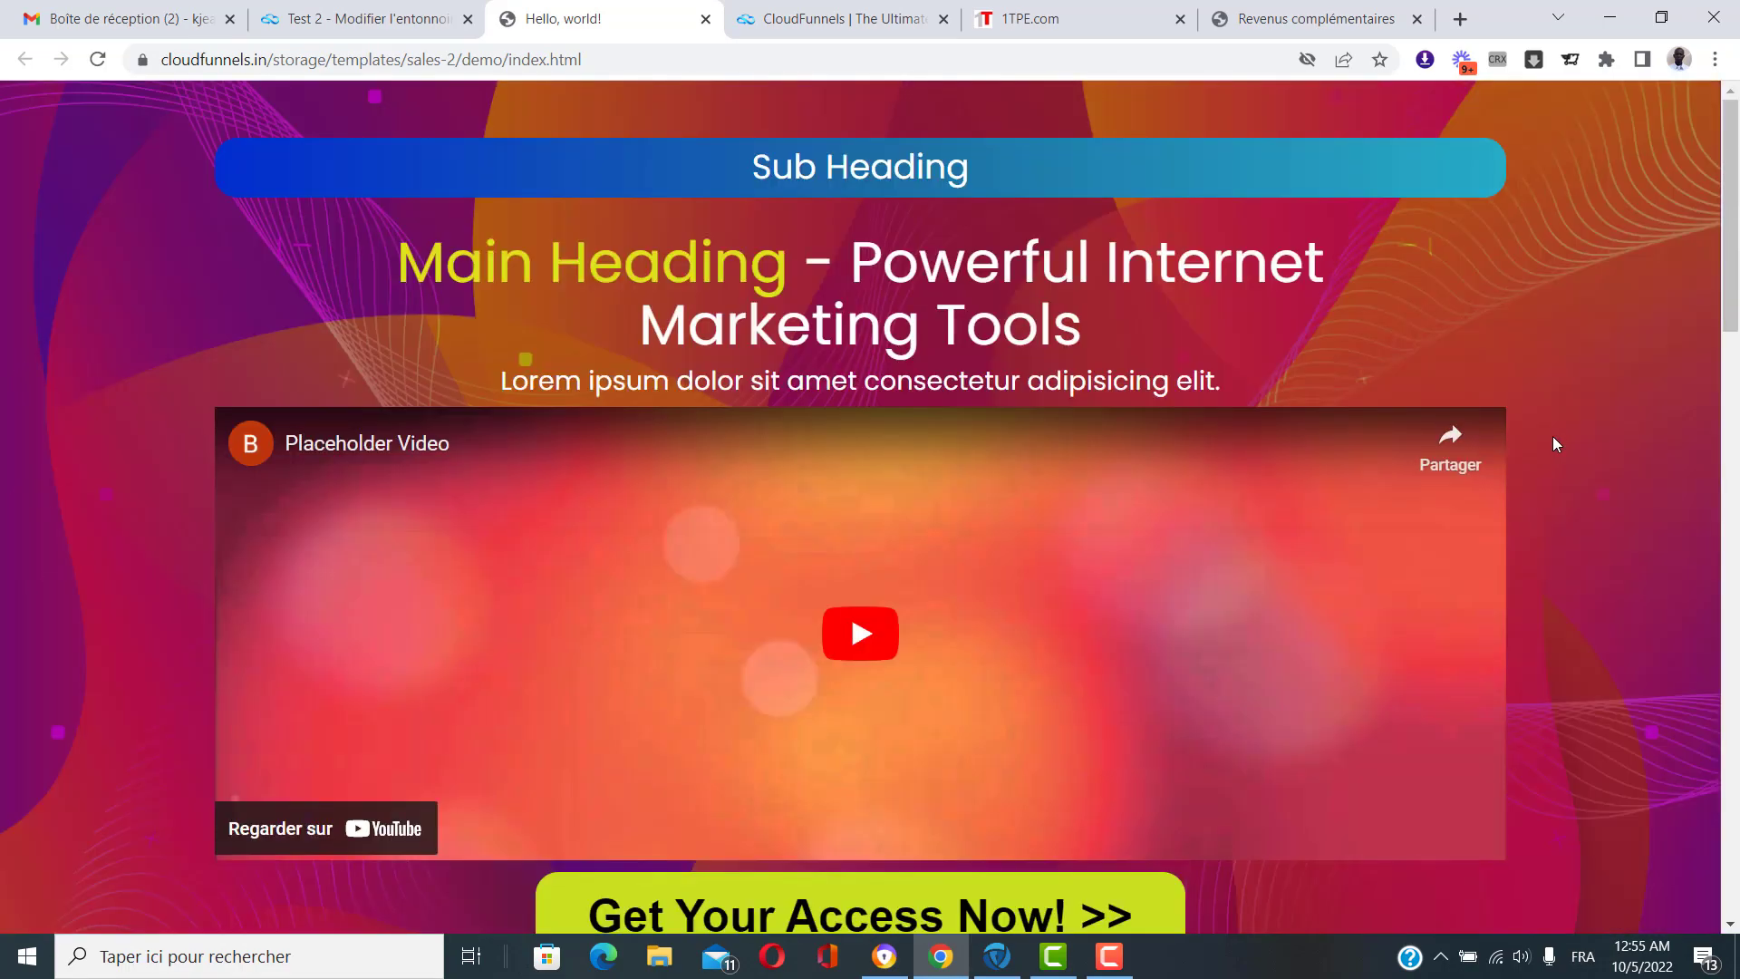
scroll(1554, 443, down, 20)
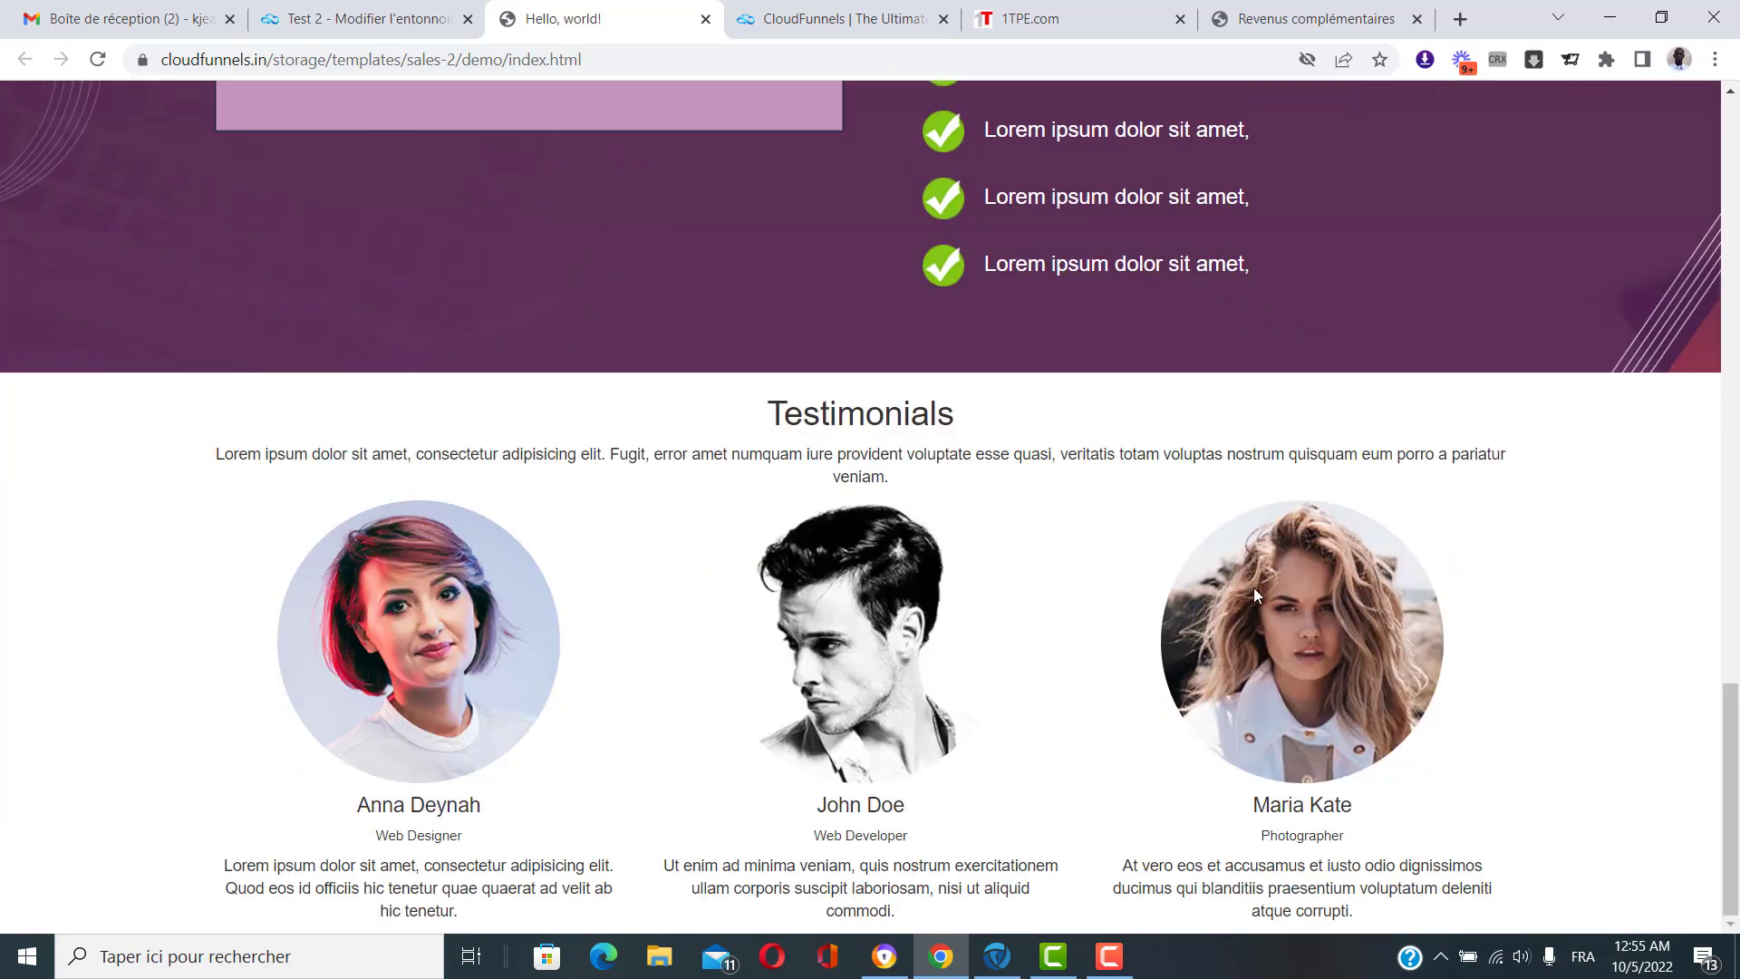
scroll(380, 281, up, 17)
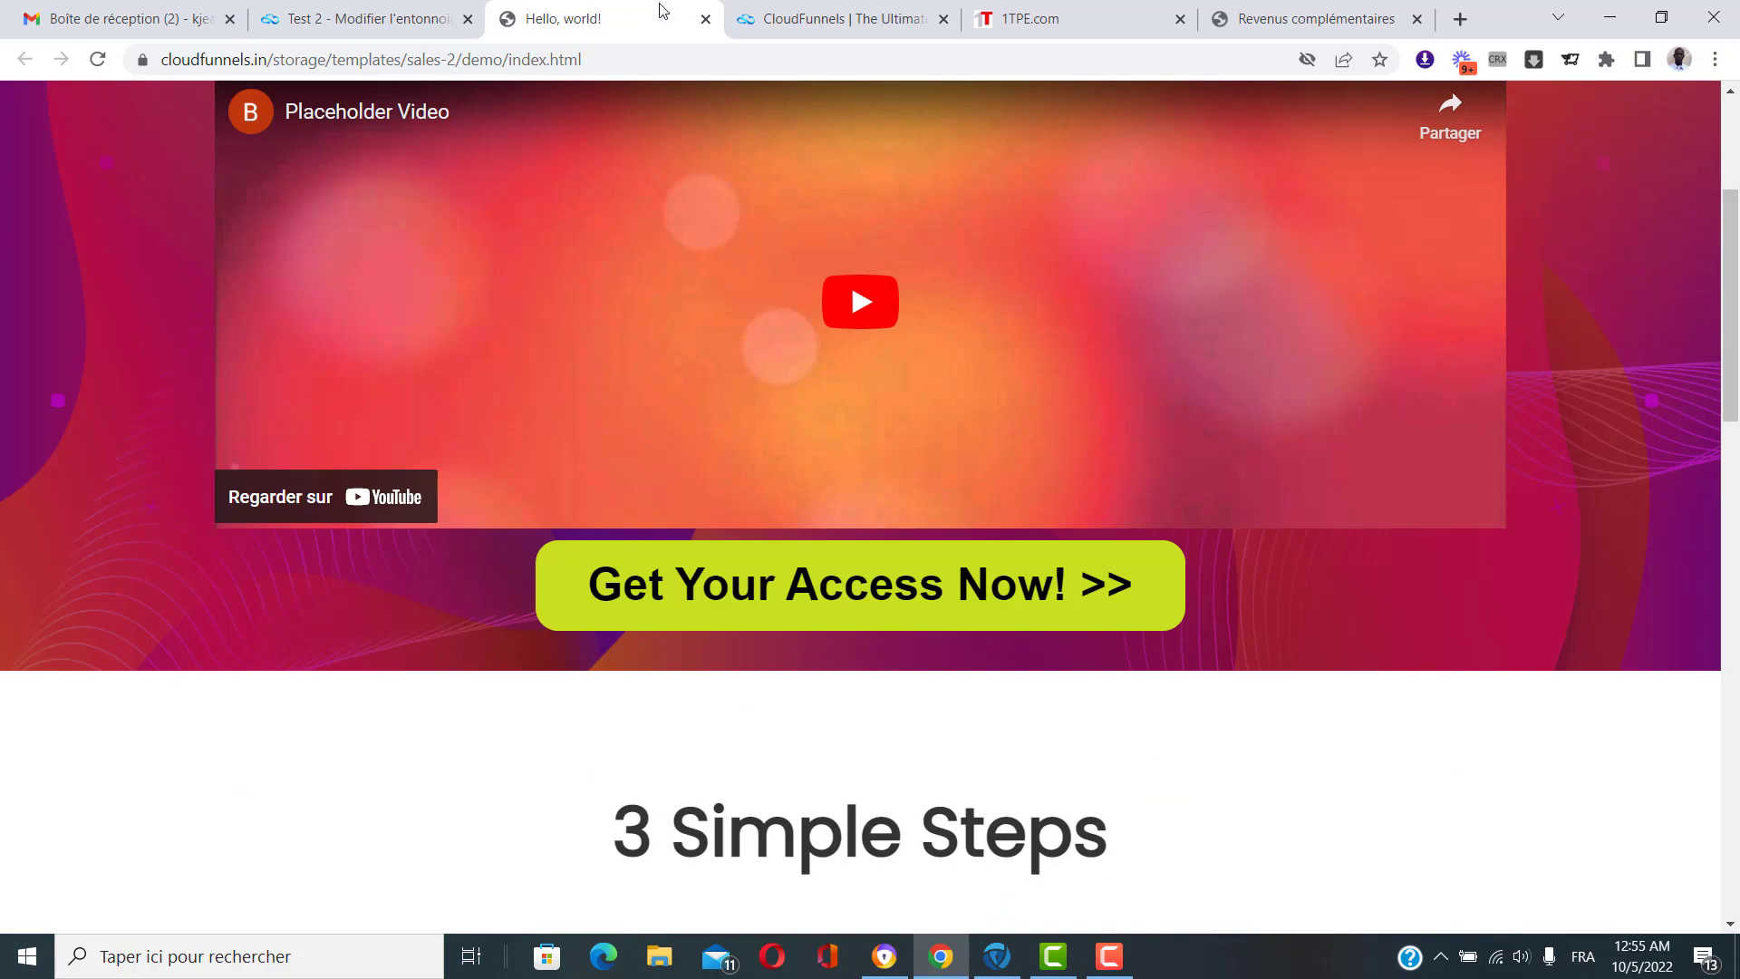
click(705, 18)
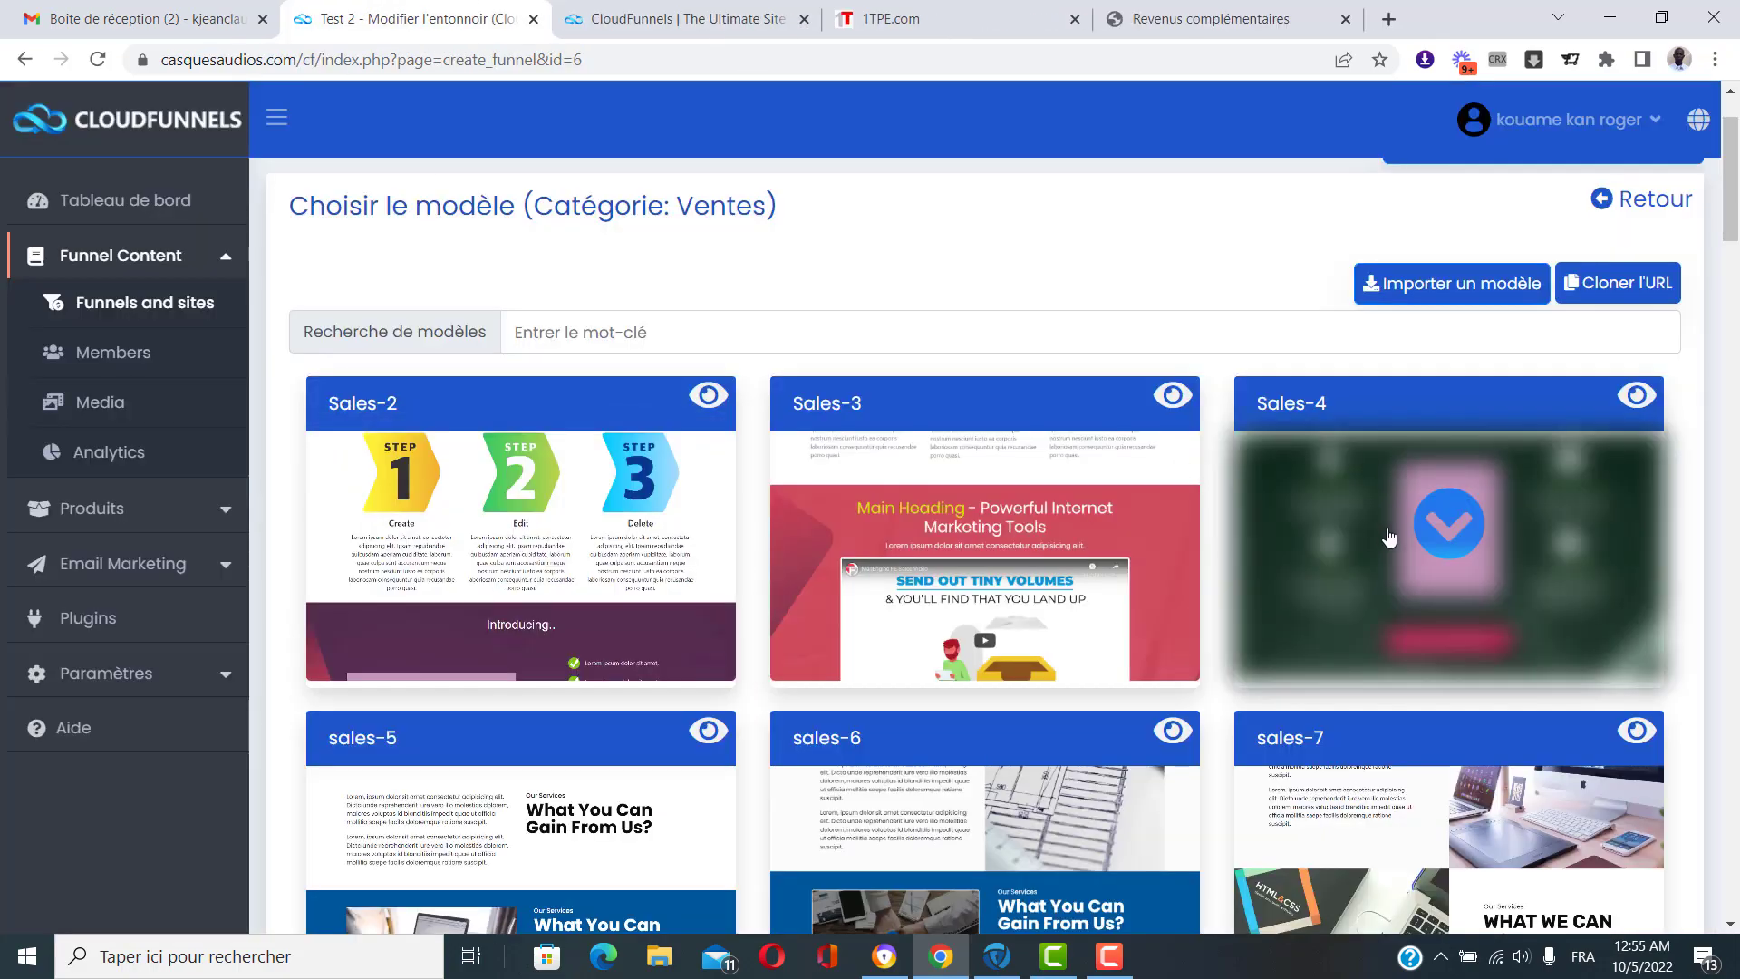
Preview the sales-11 template demo, scrolling through it before returning to the gallery.
scroll(1323, 544, down, 7)
scroll(1165, 531, down, 8)
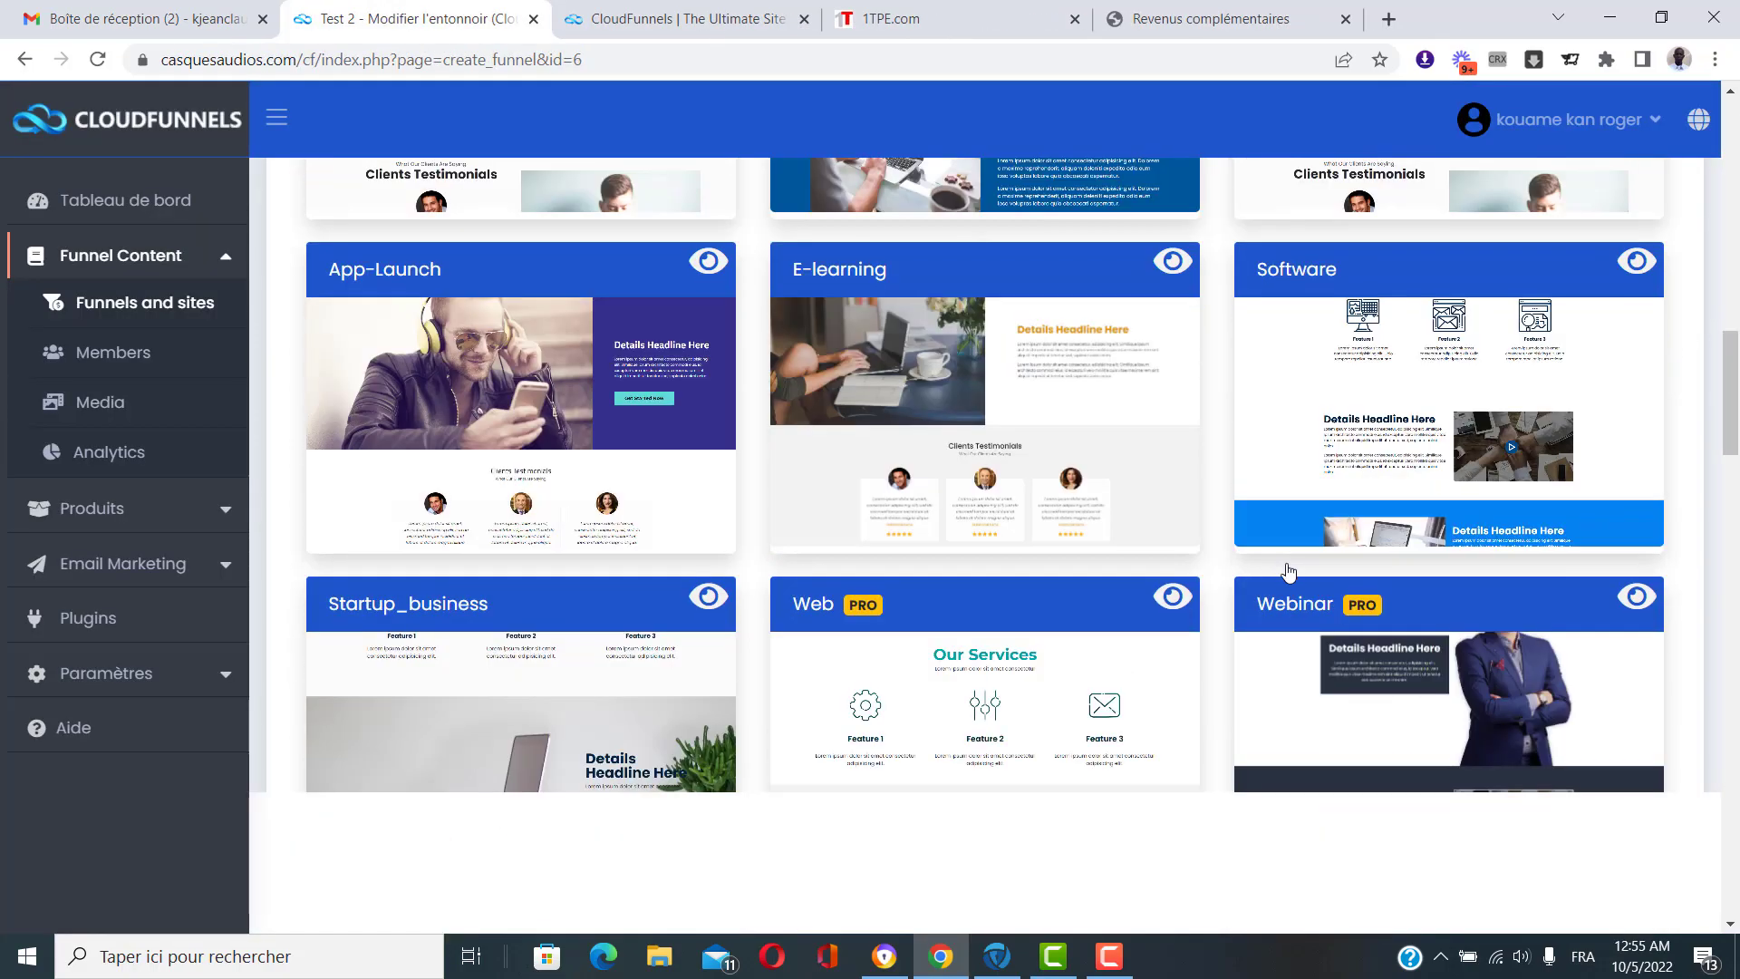
scroll(843, 425, up, 4)
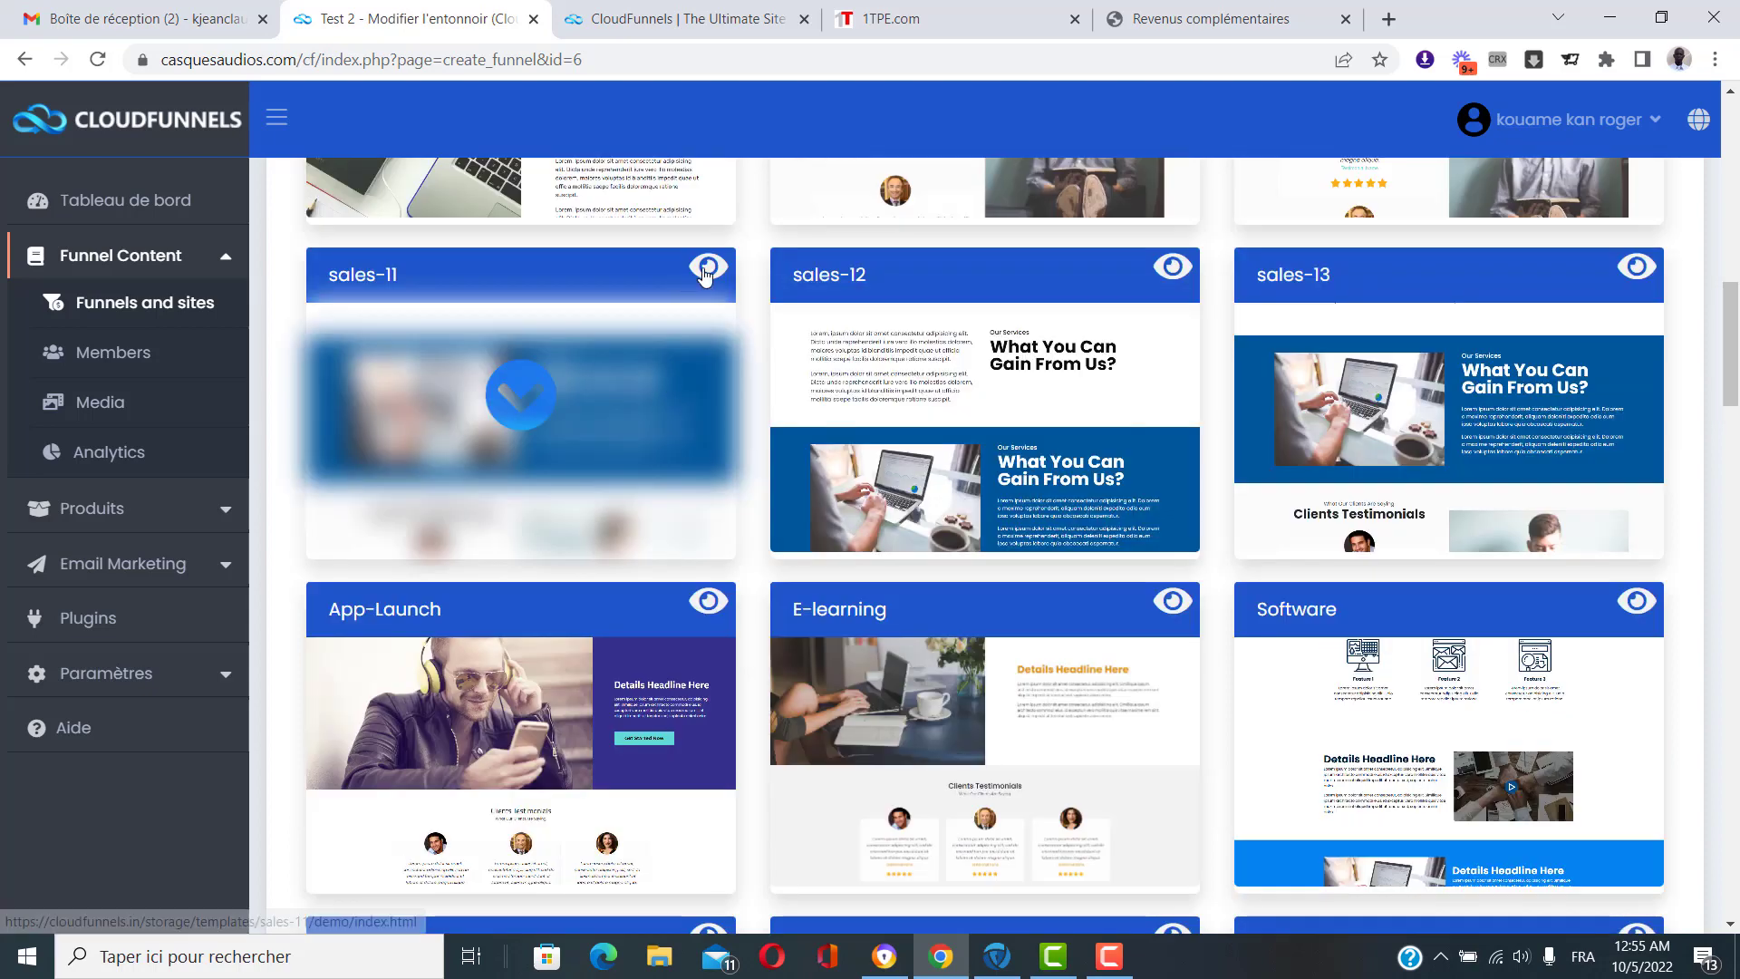
click(708, 268)
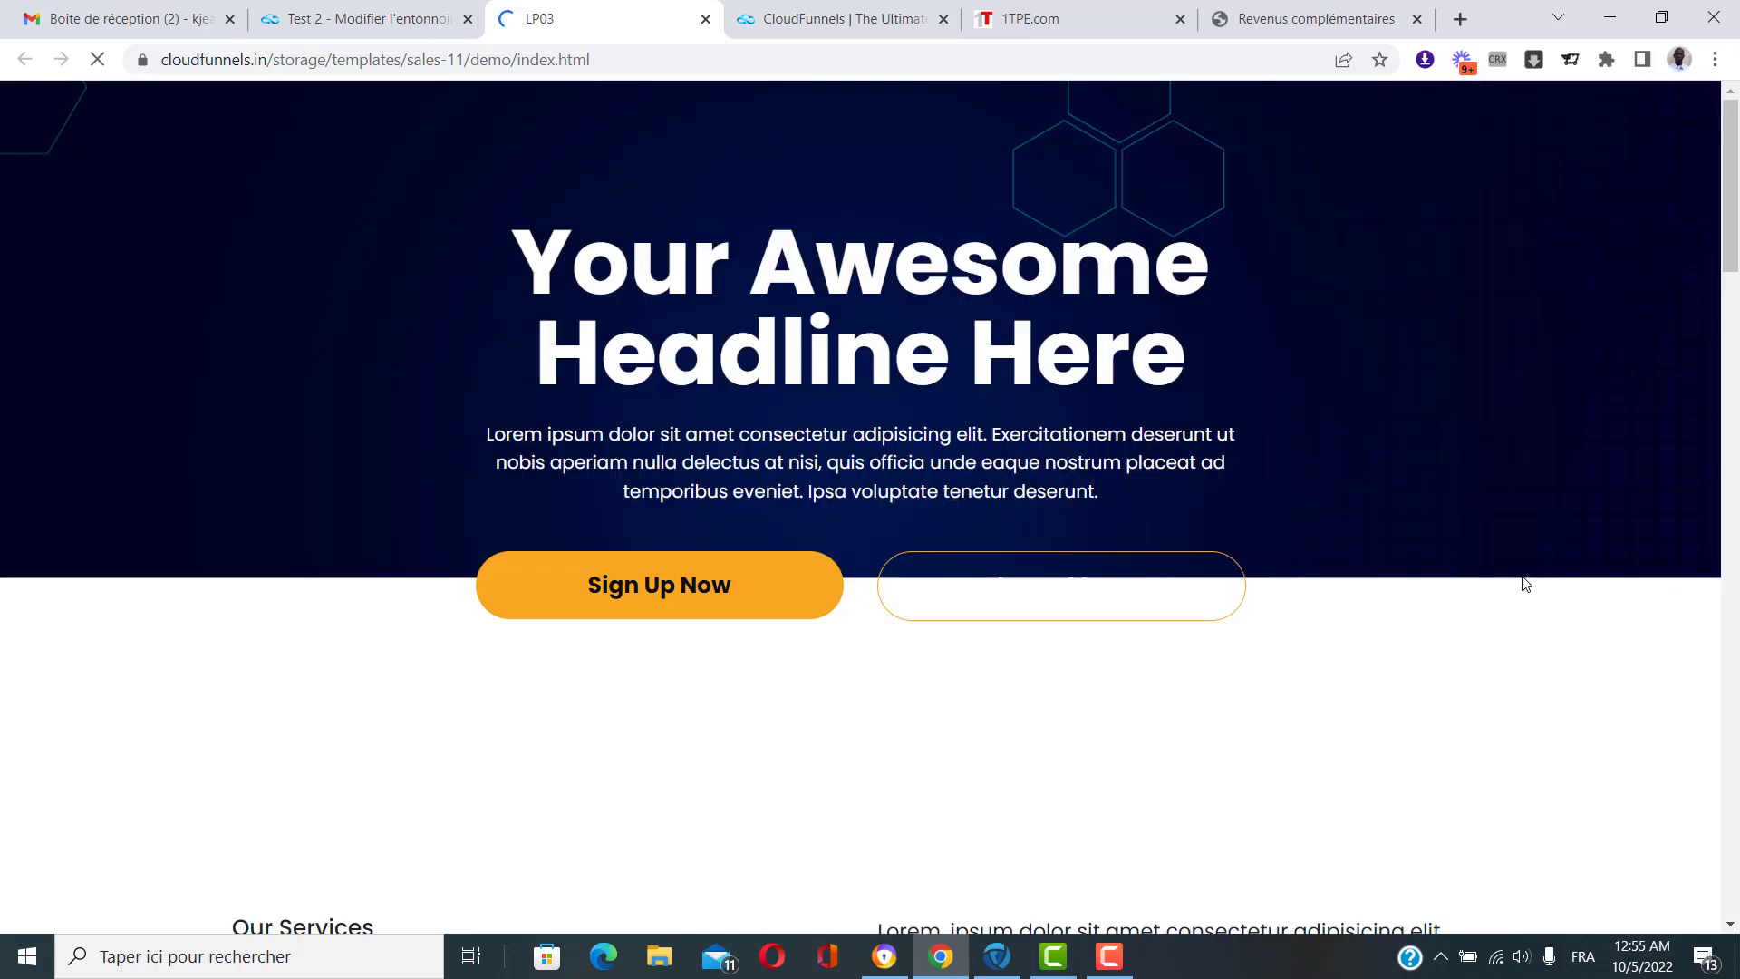
scroll(1525, 585, down, 4)
scroll(1525, 585, down, 20)
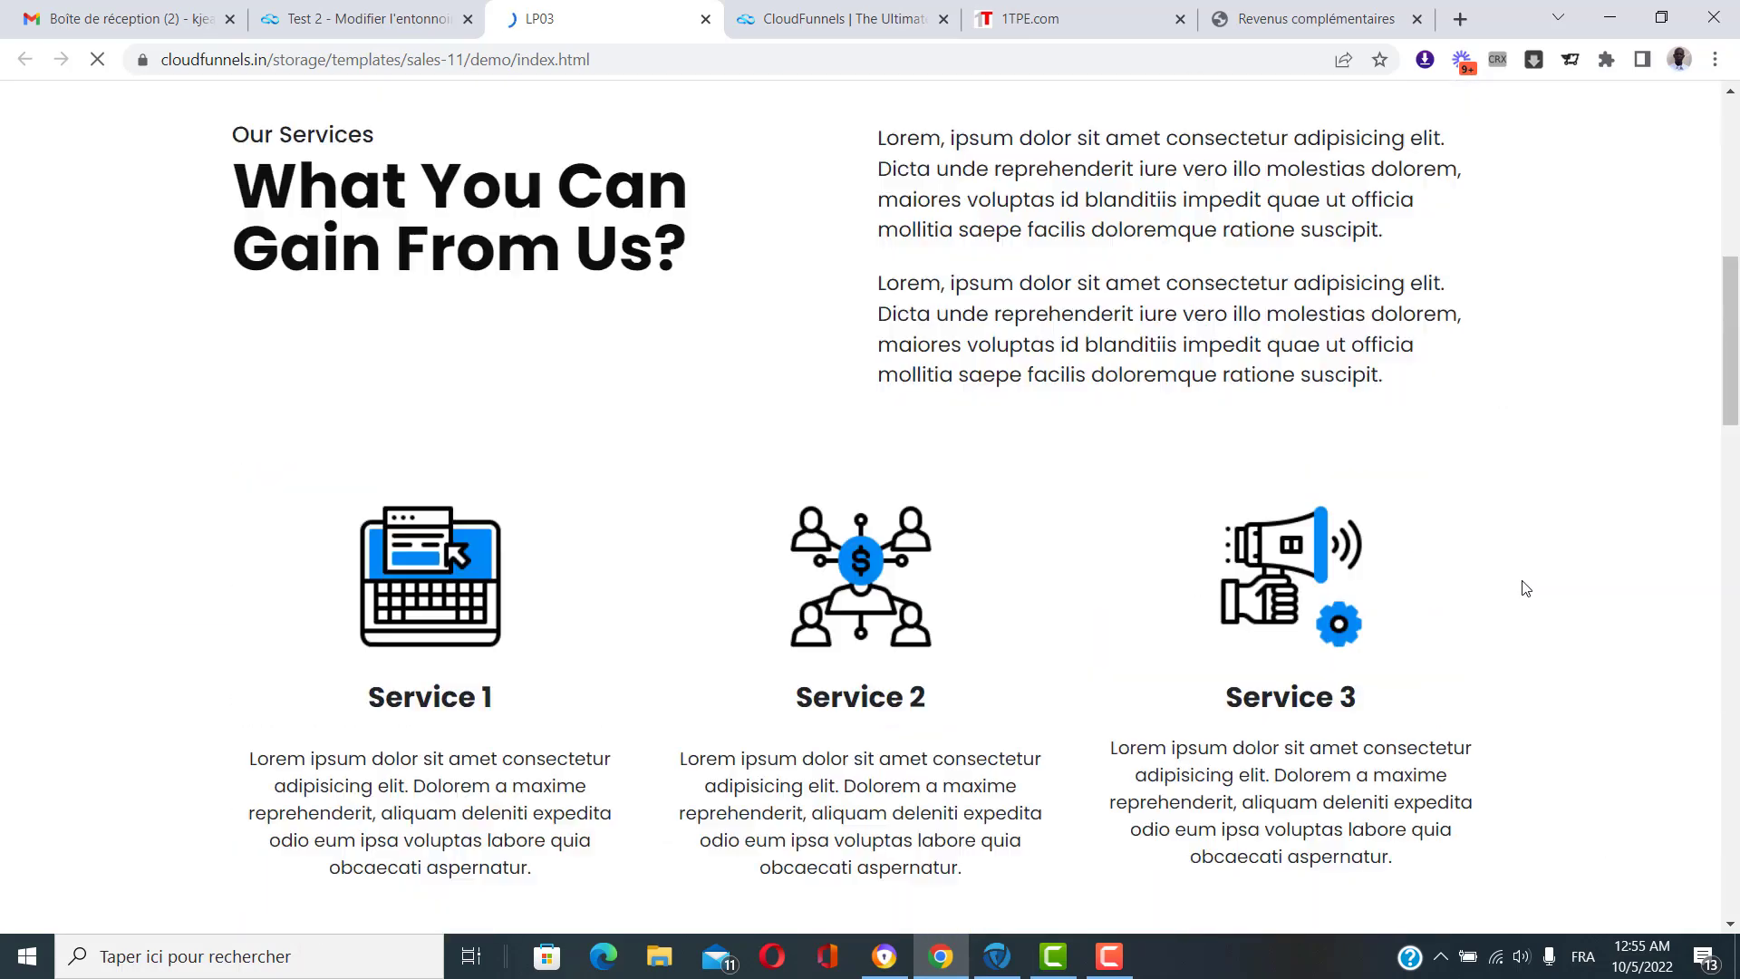
scroll(1527, 579, down, 9)
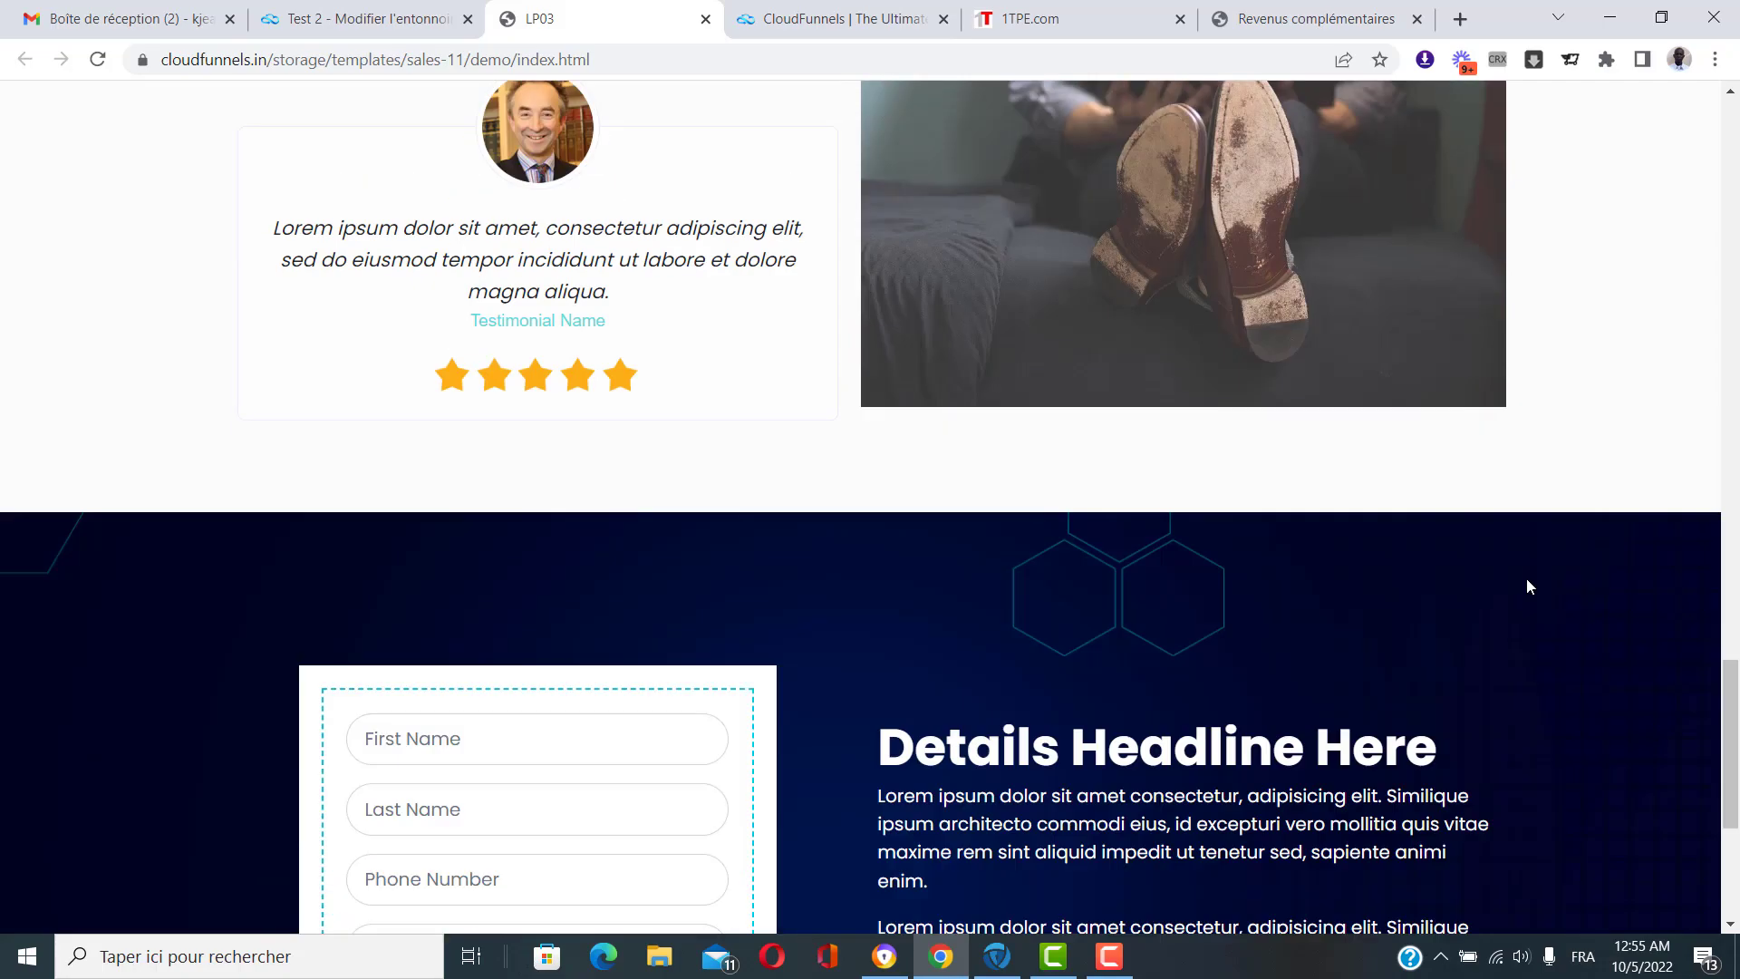
scroll(1528, 580, up, 16)
scroll(1532, 590, up, 20)
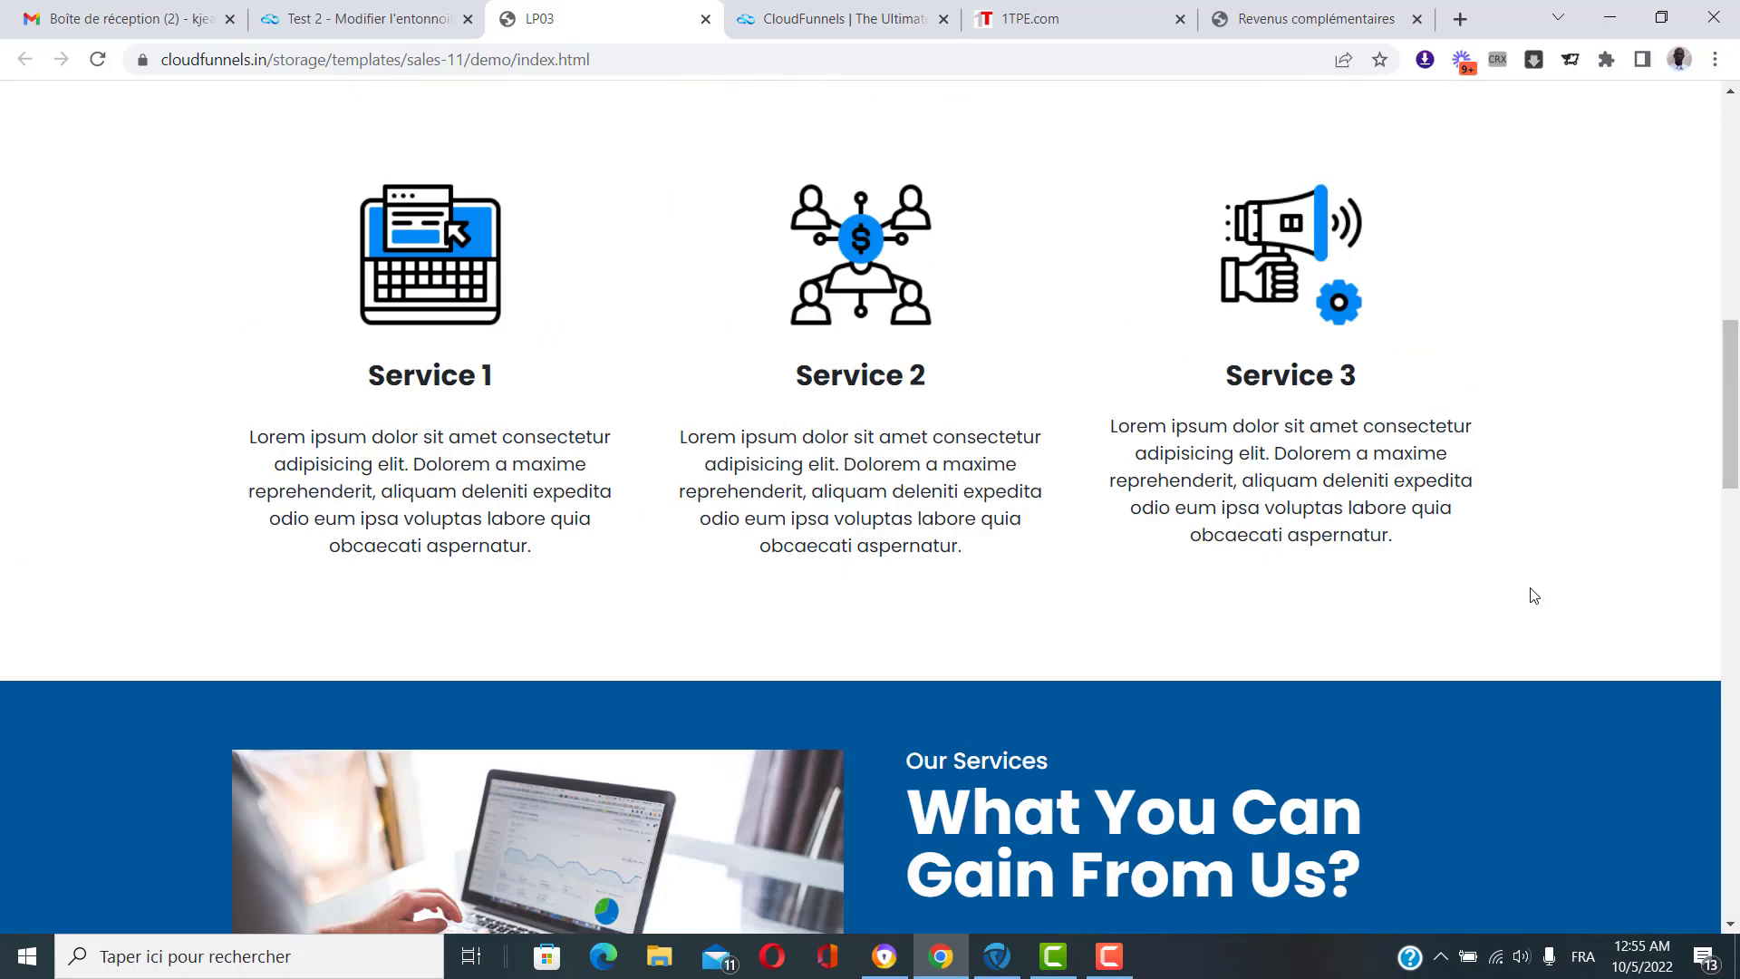
click(705, 19)
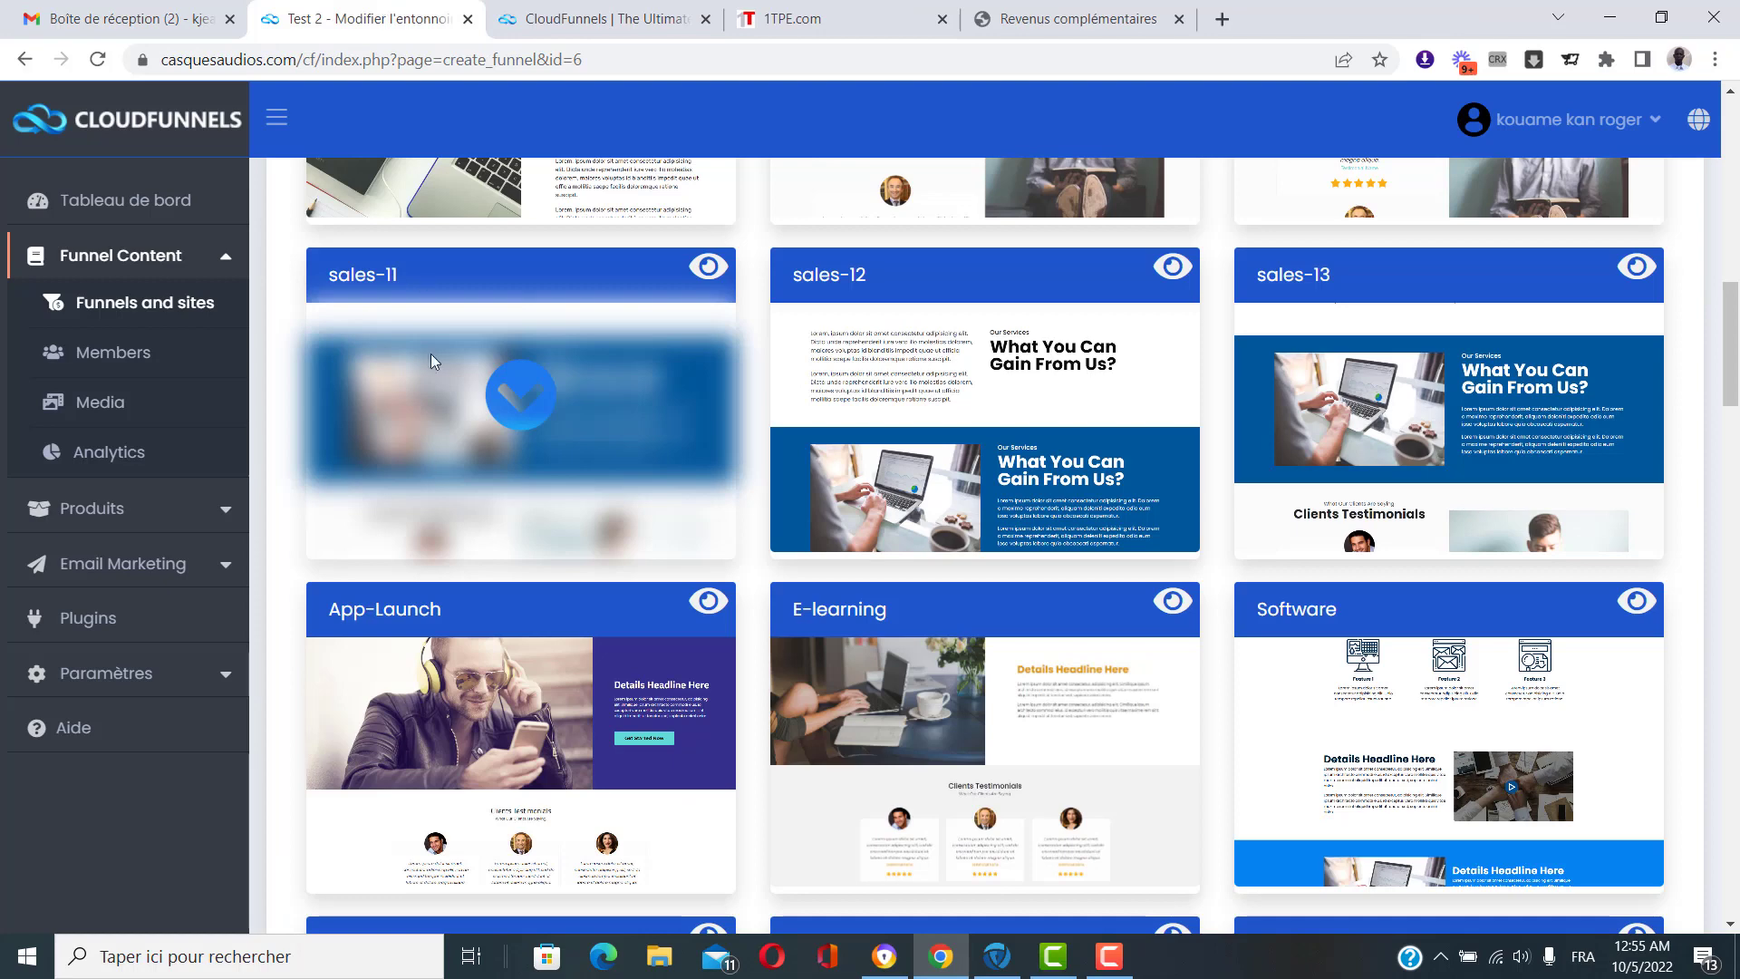
Apply the sales-11 template to the Test 2 Salespage and open it in the page builder.
click(518, 399)
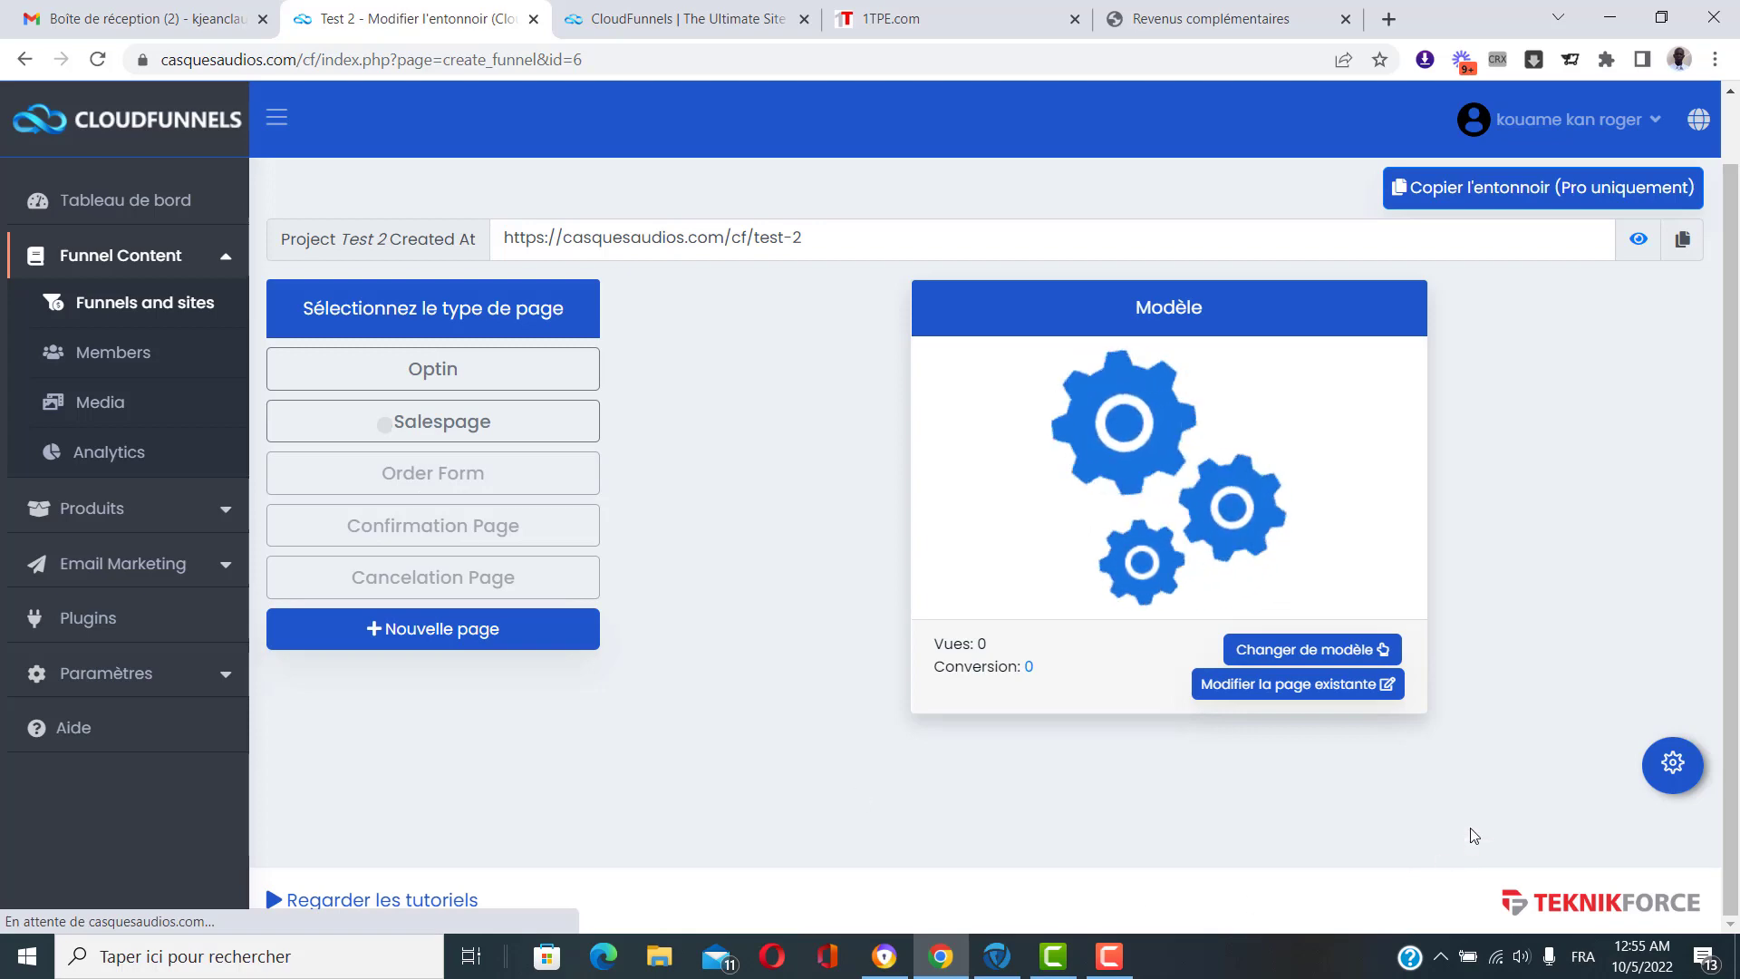
click(1279, 696)
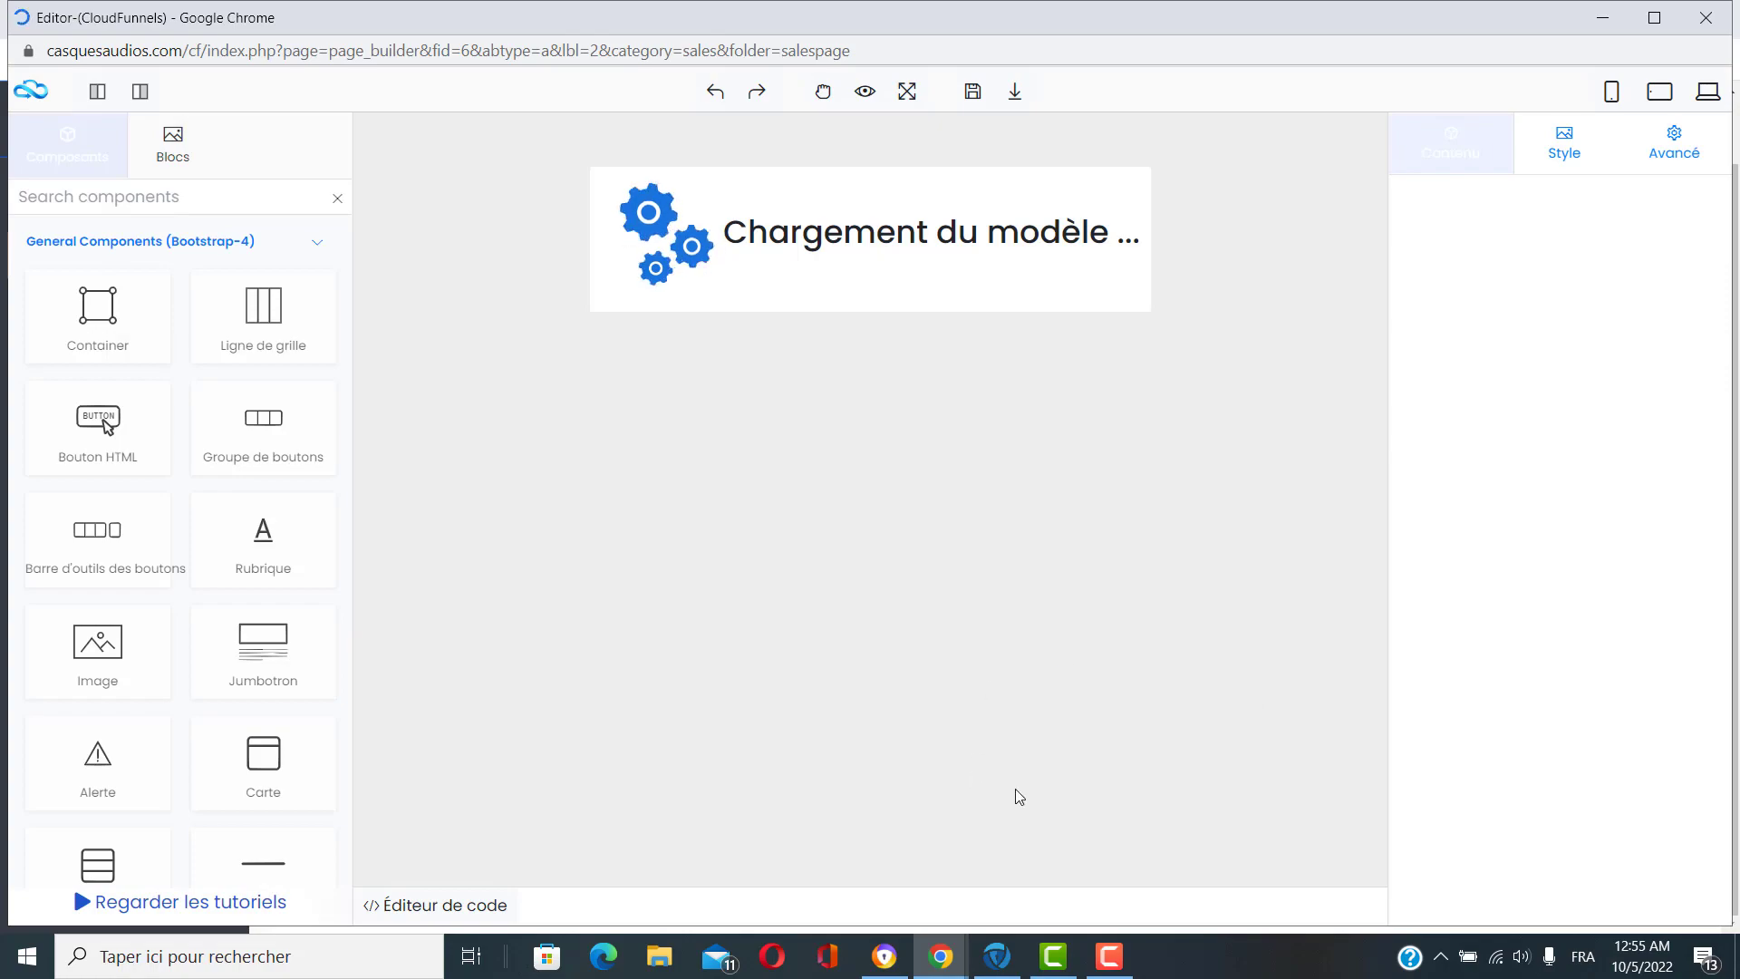
scroll(1164, 509, down, 20)
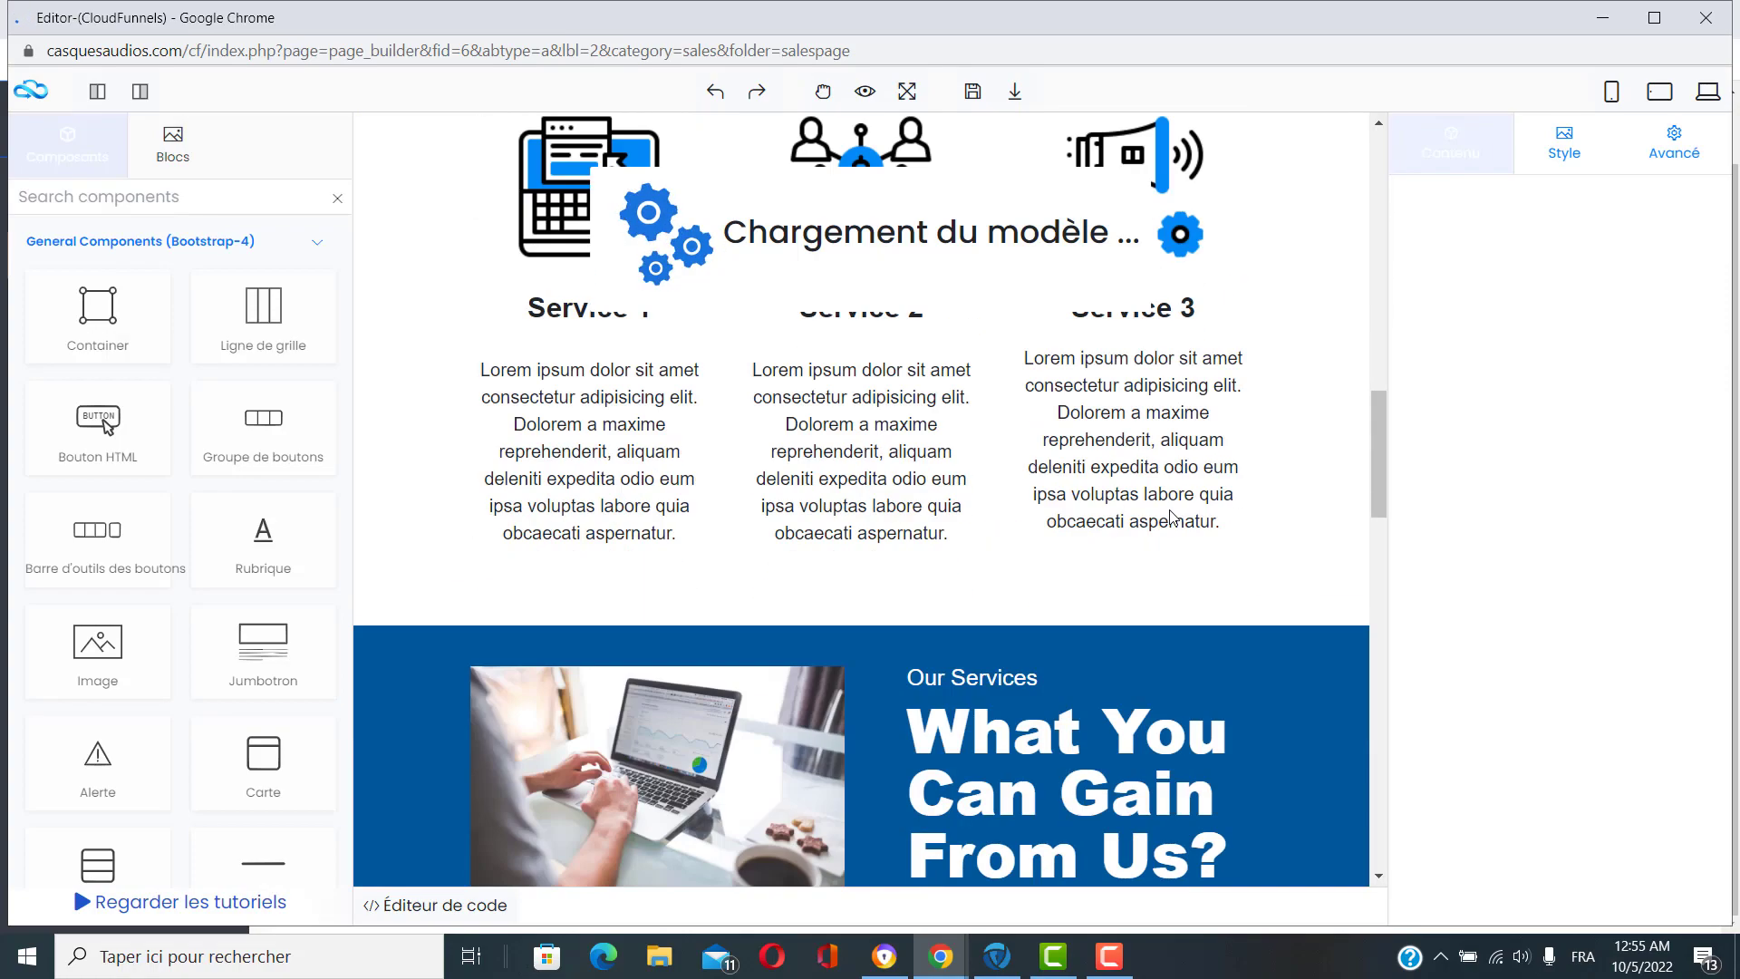
scroll(1177, 591, down, 8)
scroll(1176, 590, up, 3)
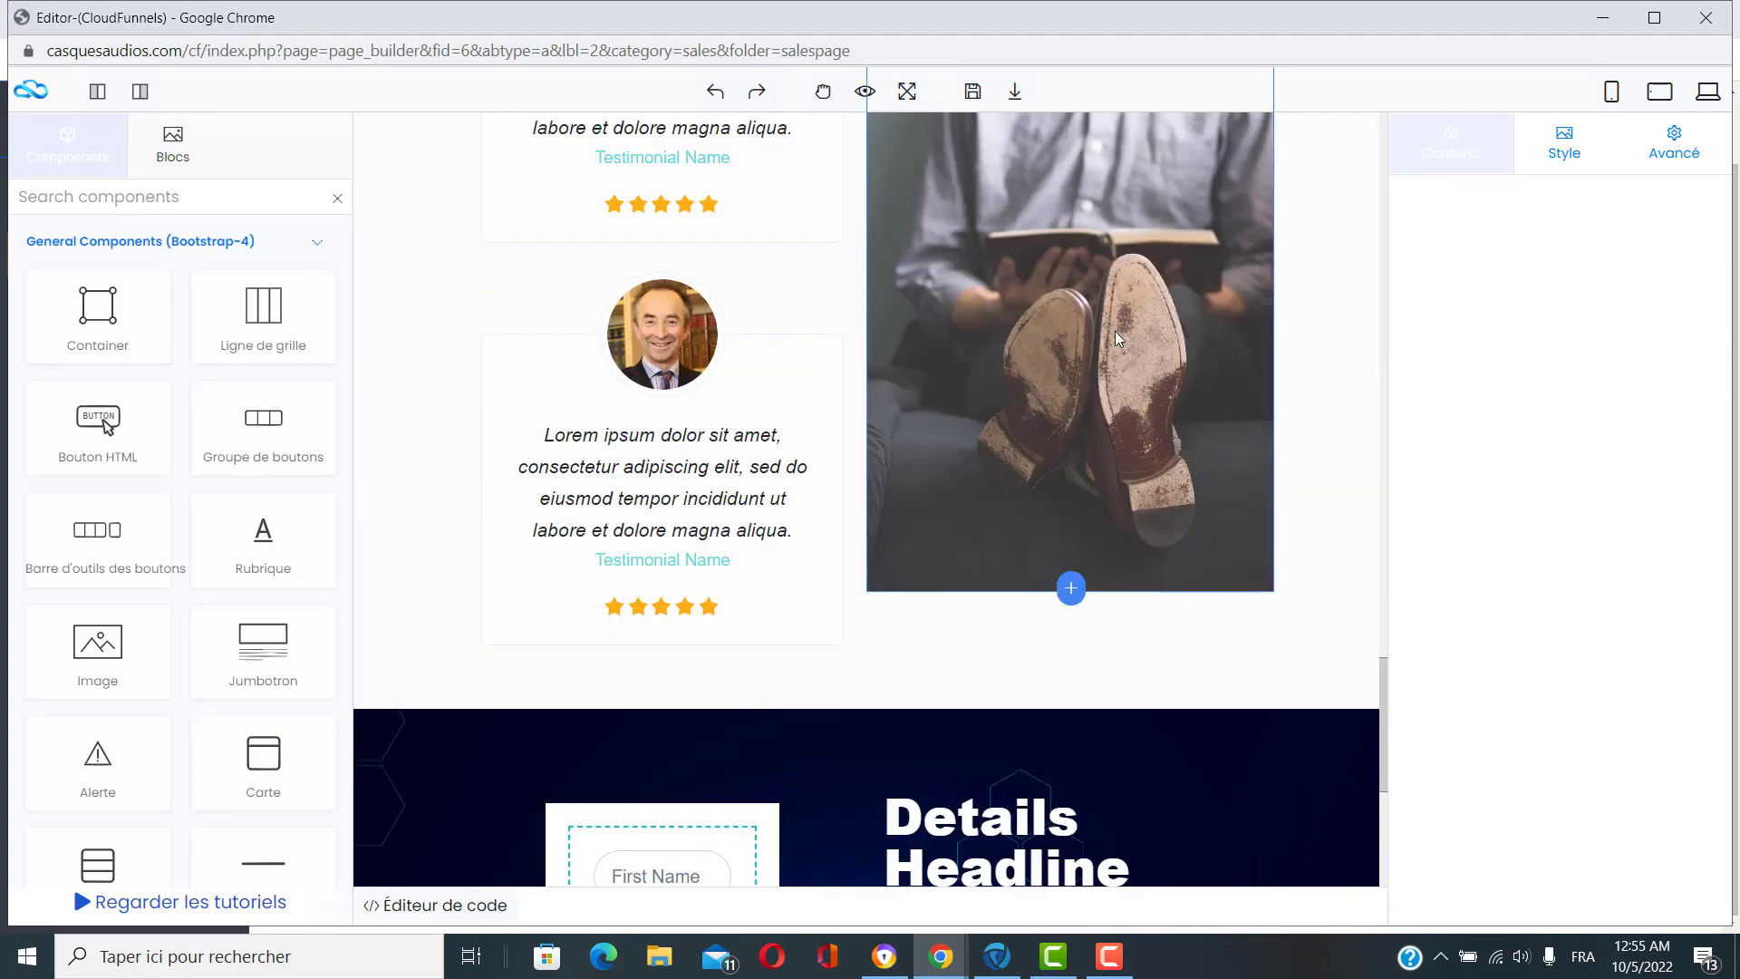
scroll(1056, 358, up, 1)
scroll(1055, 358, up, 4)
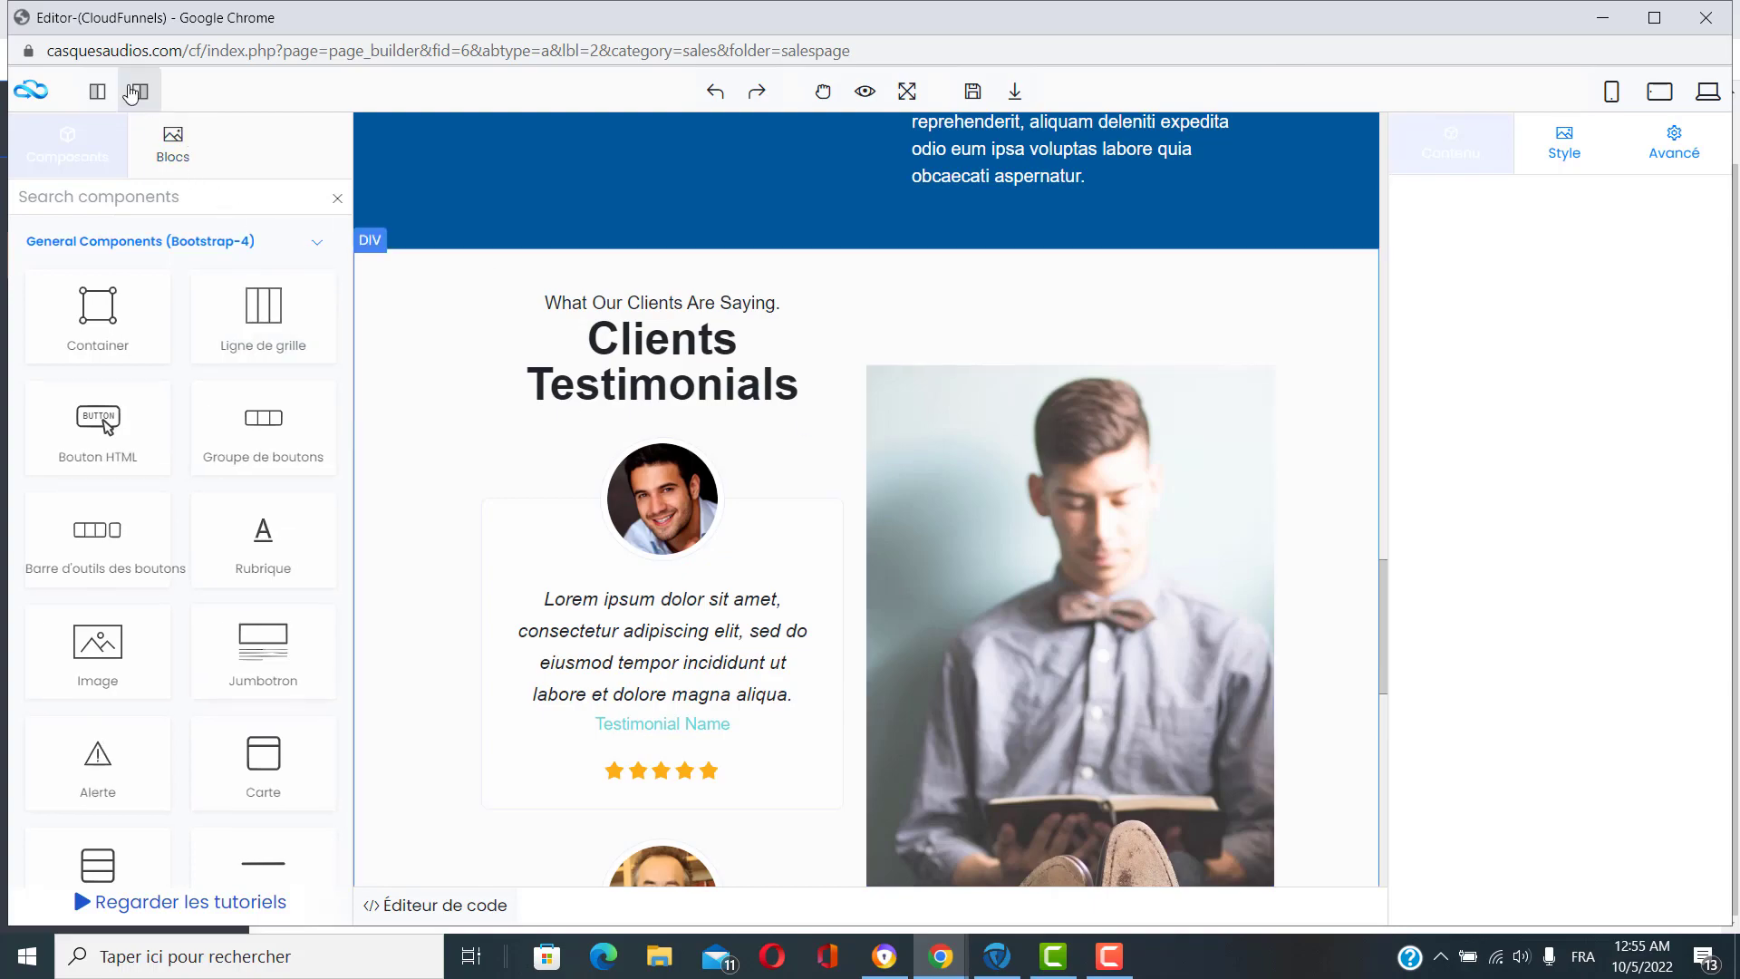
click(136, 91)
scroll(1209, 350, up, 5)
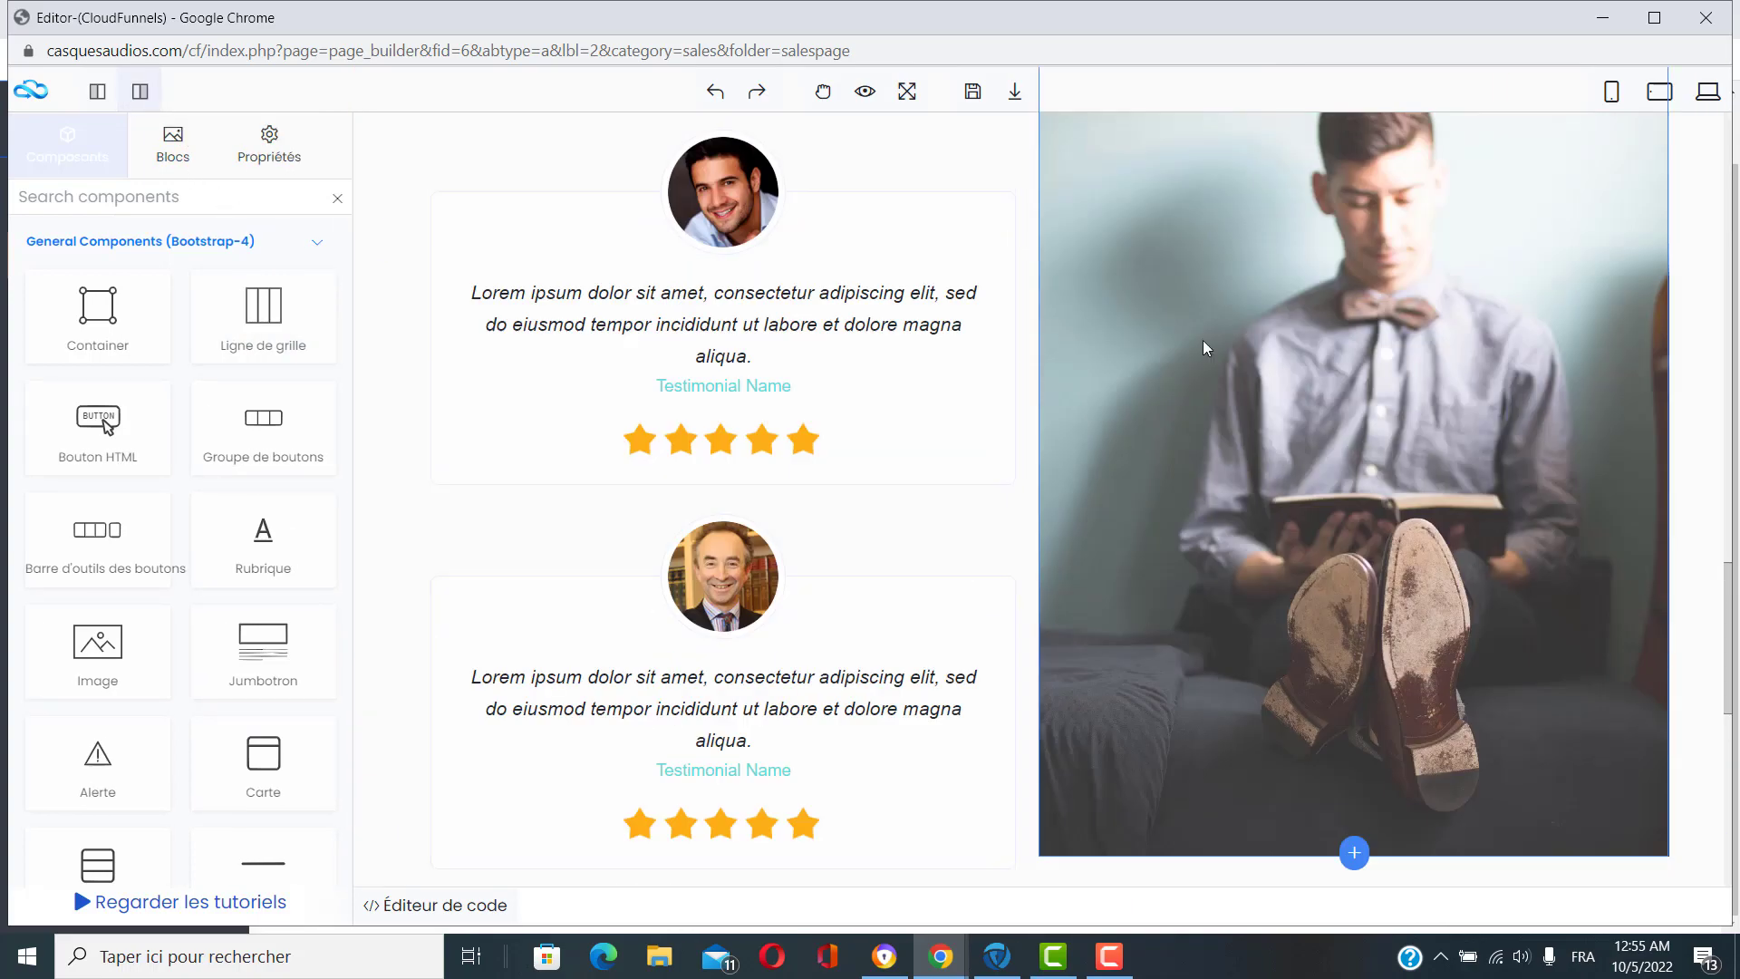
scroll(722, 471, up, 4)
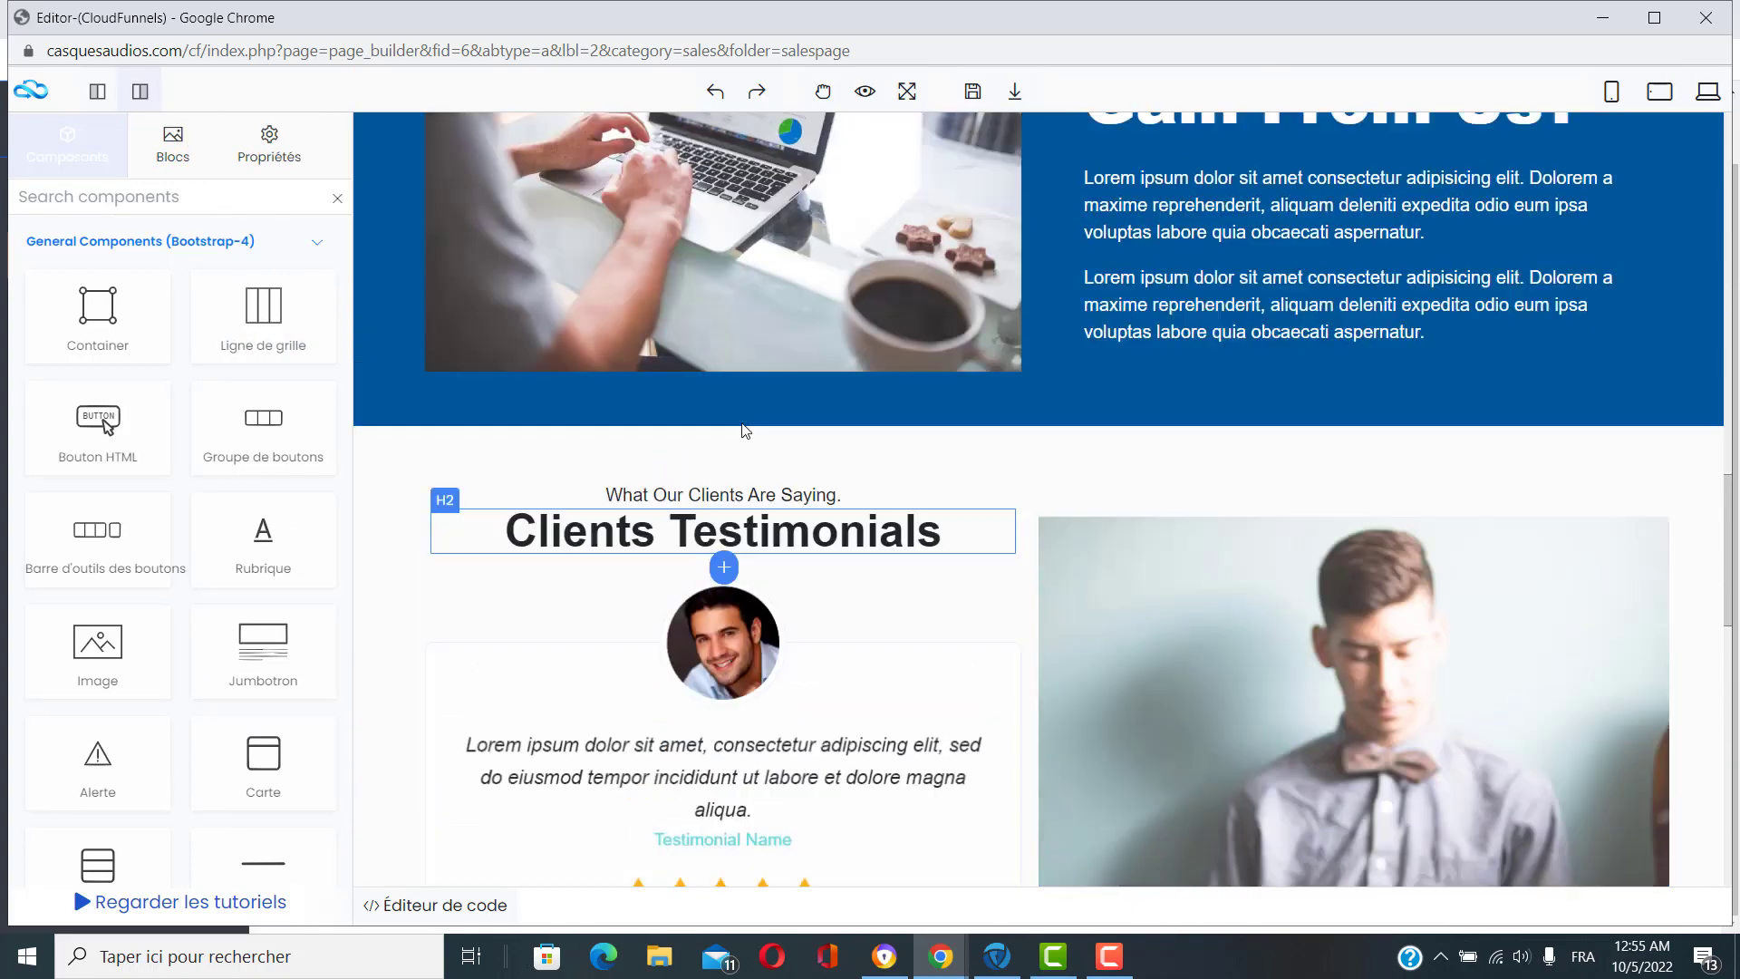
scroll(1276, 338, up, 7)
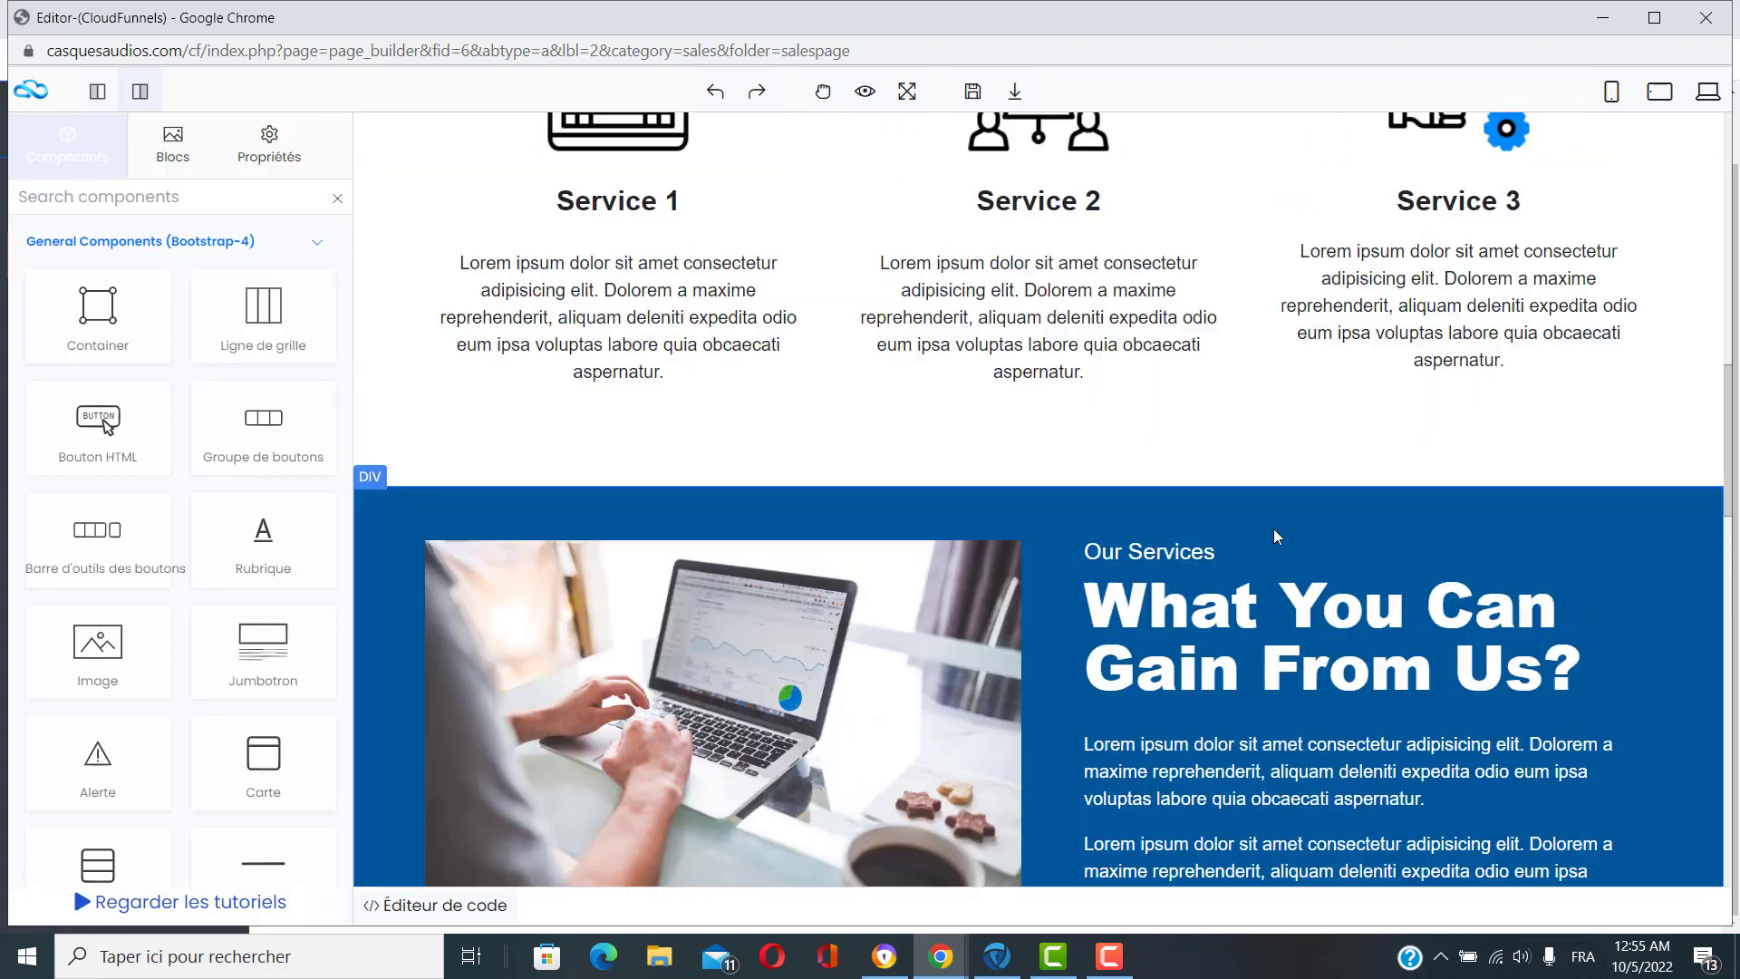
scroll(1414, 535, up, 4)
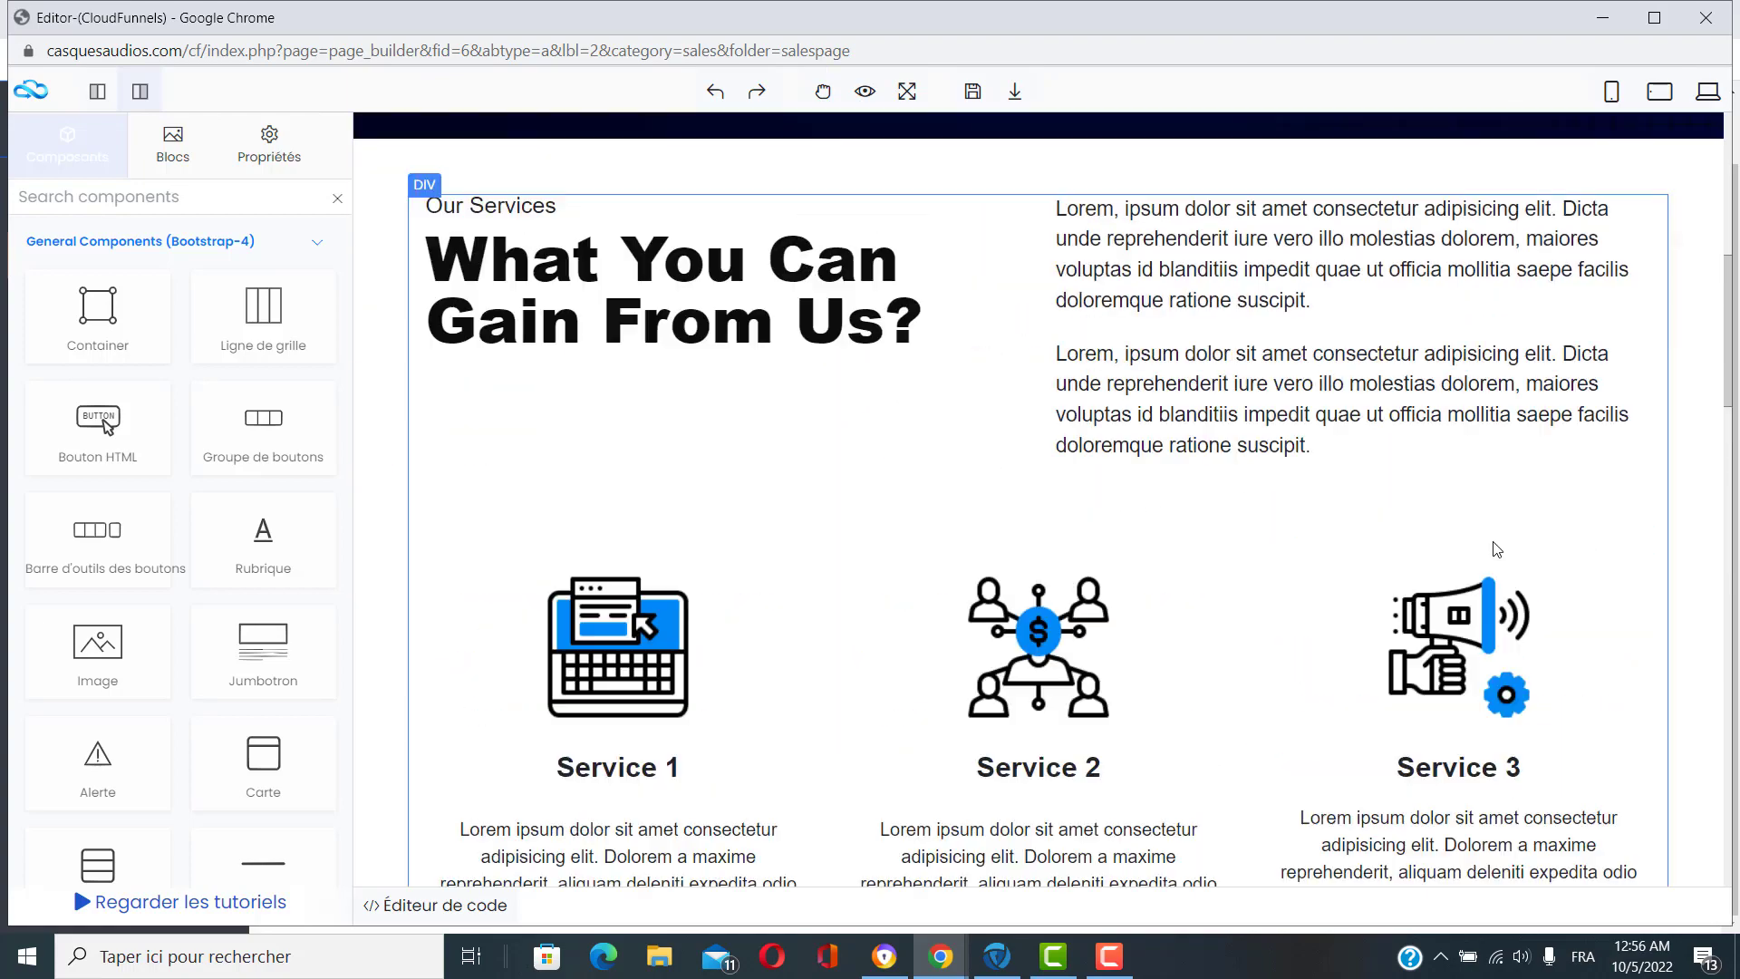
scroll(725, 411, up, 5)
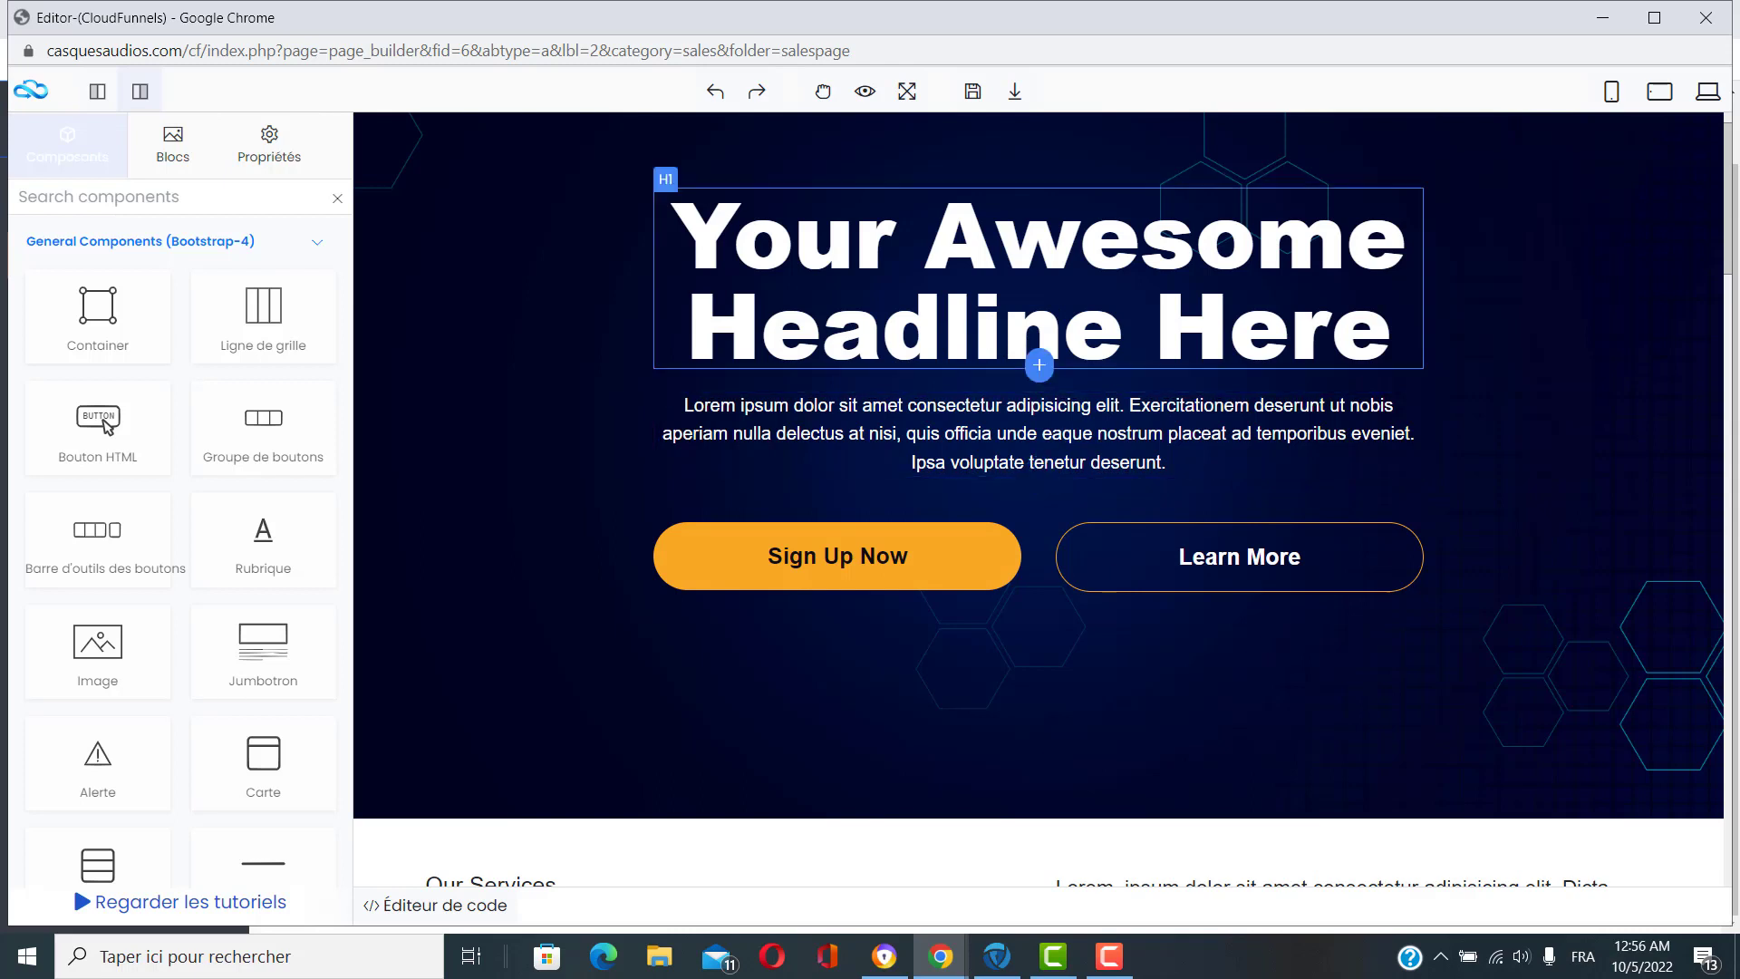
scroll(1287, 557, down, 10)
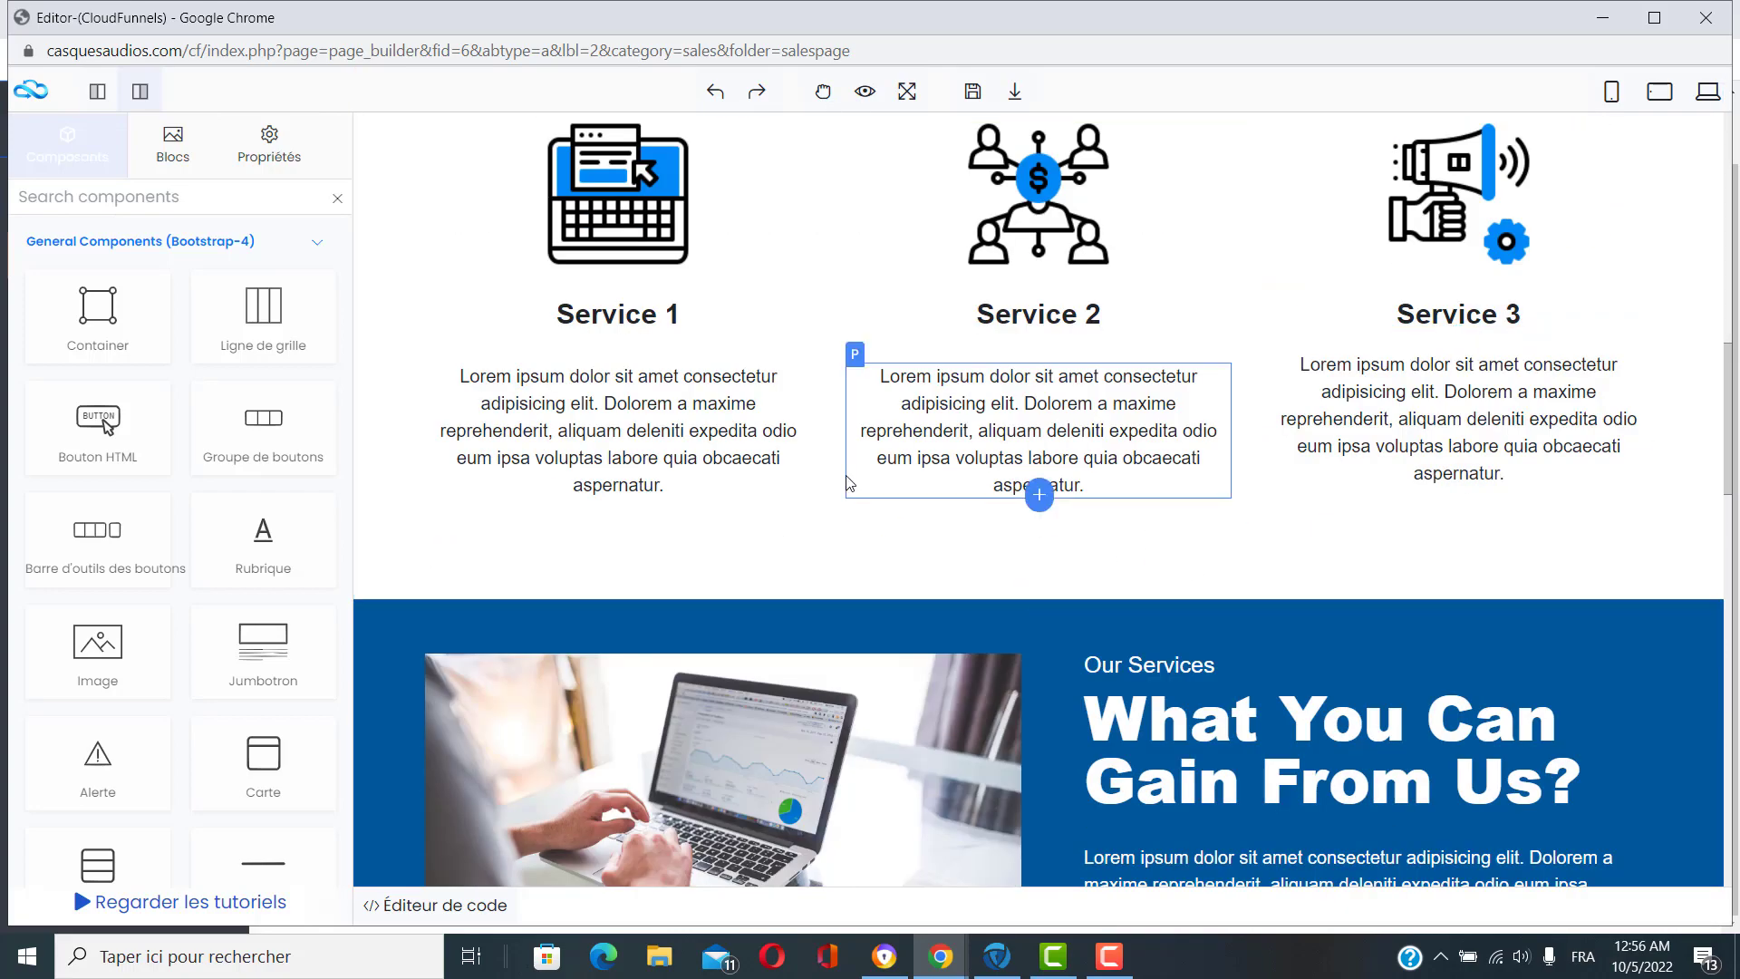
scroll(1087, 548, down, 3)
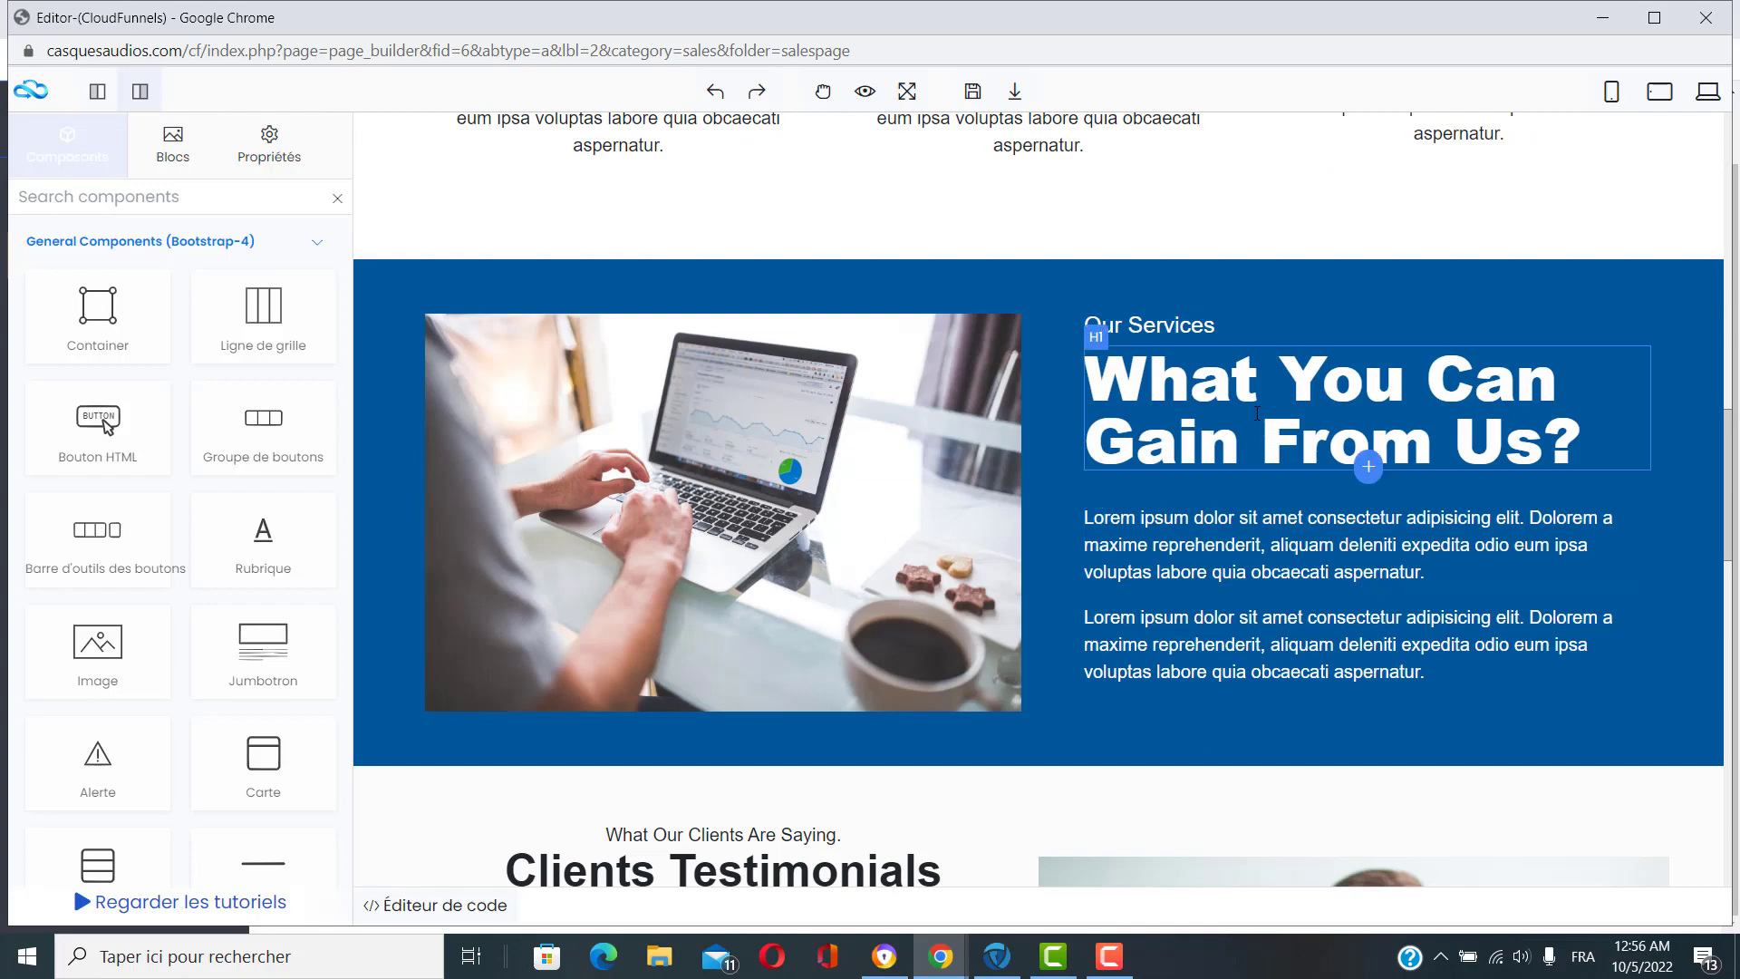
scroll(1272, 627, down, 5)
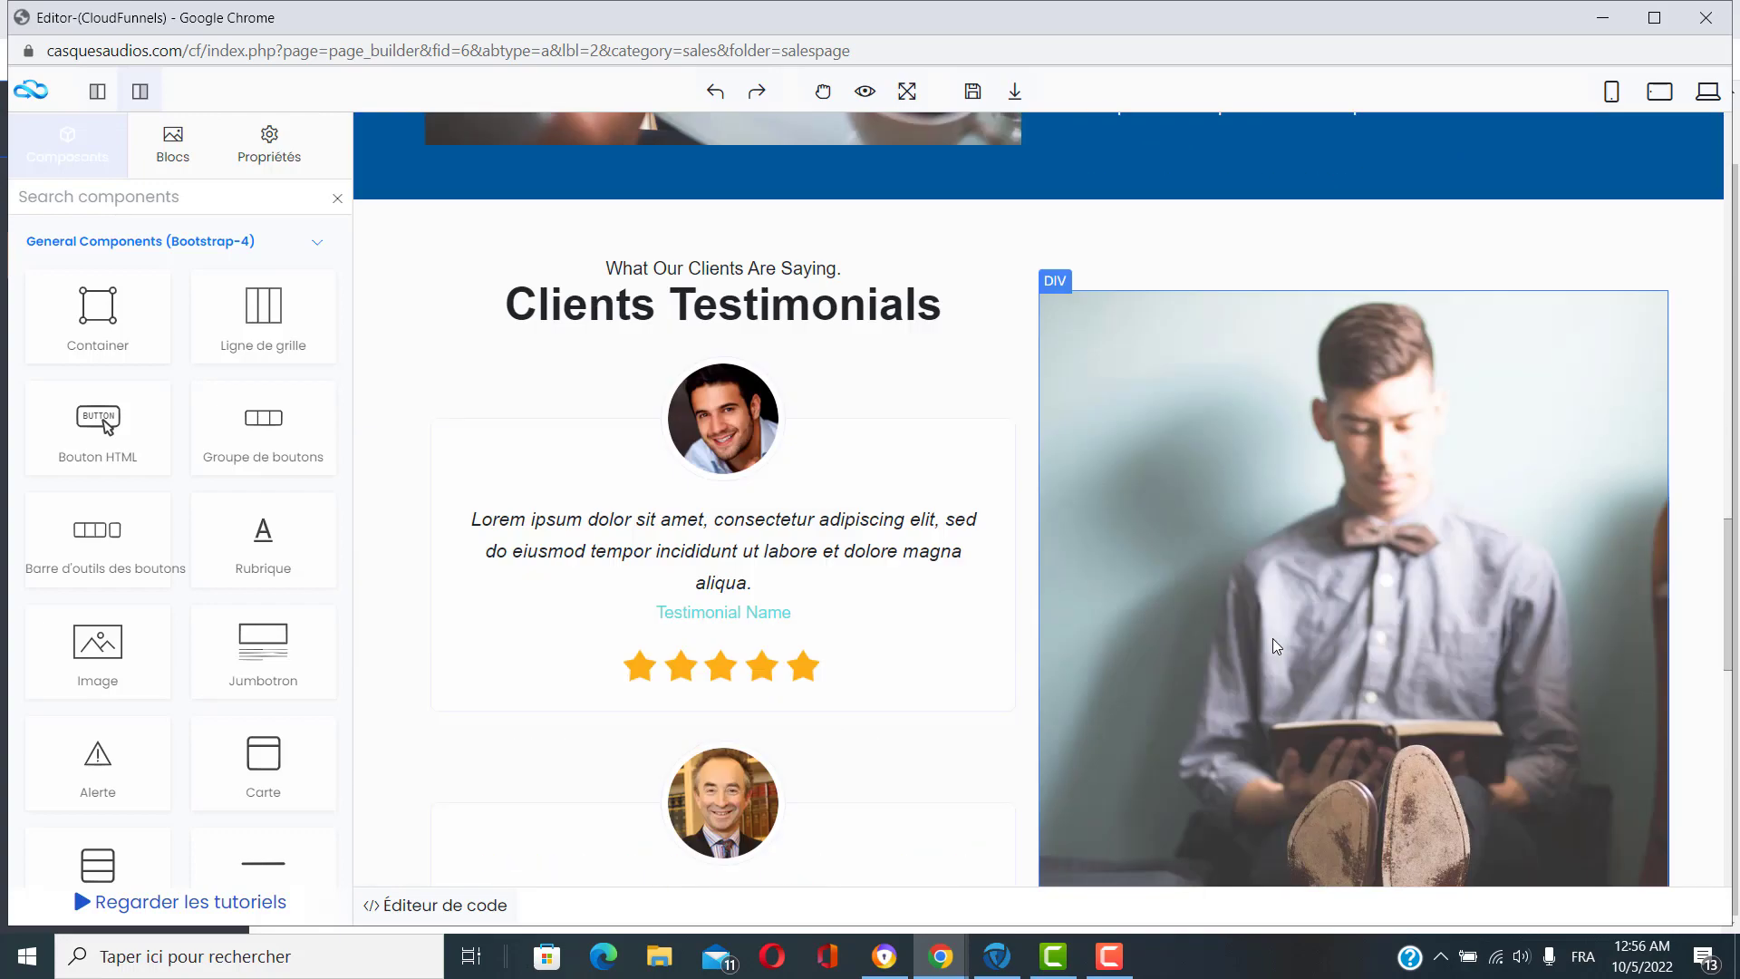
scroll(829, 509, down, 10)
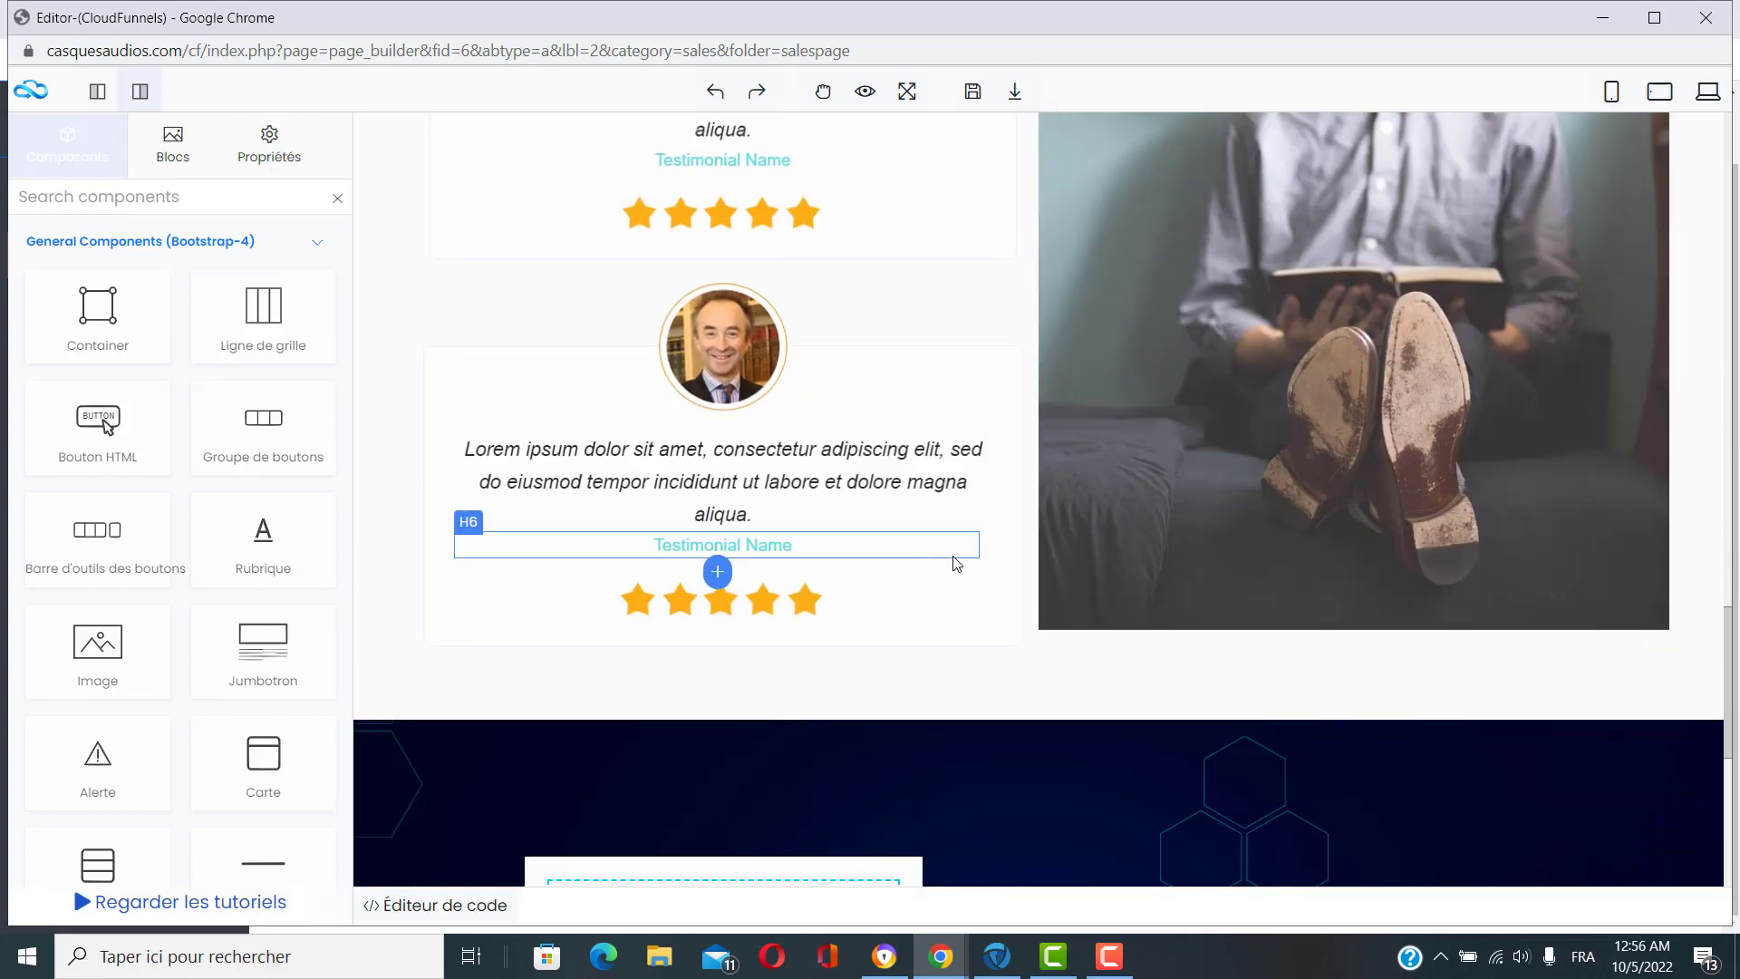
scroll(1266, 546, up, 1)
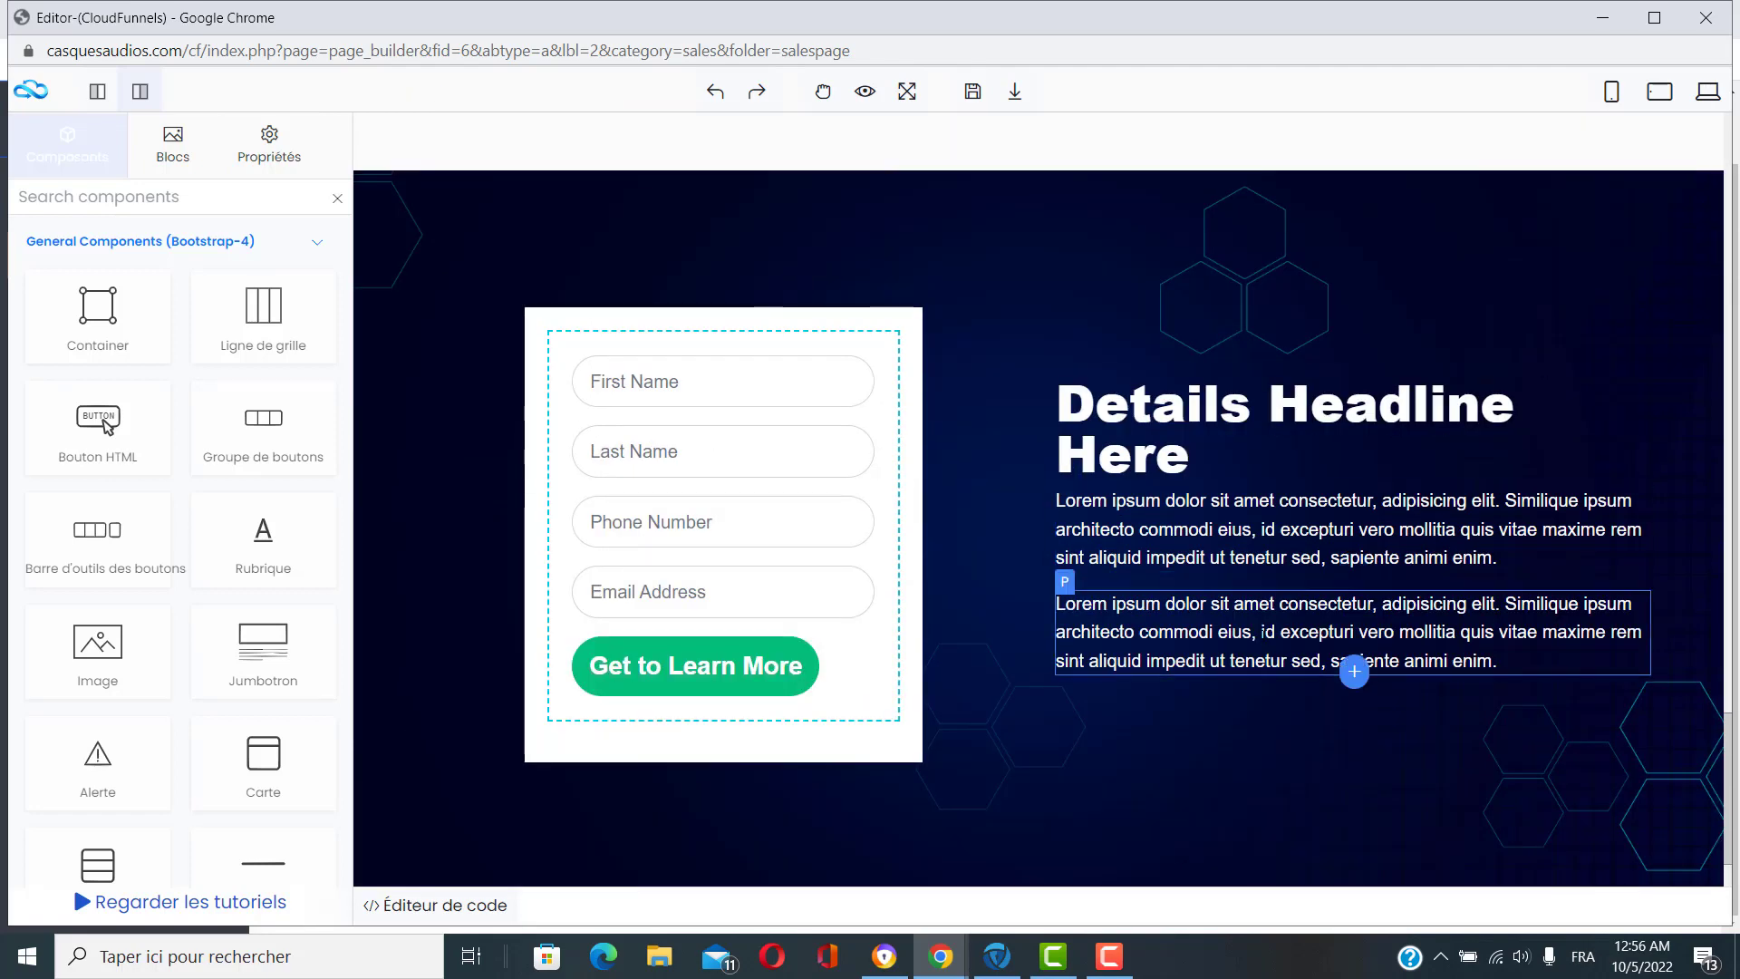
scroll(1263, 632, down, 1)
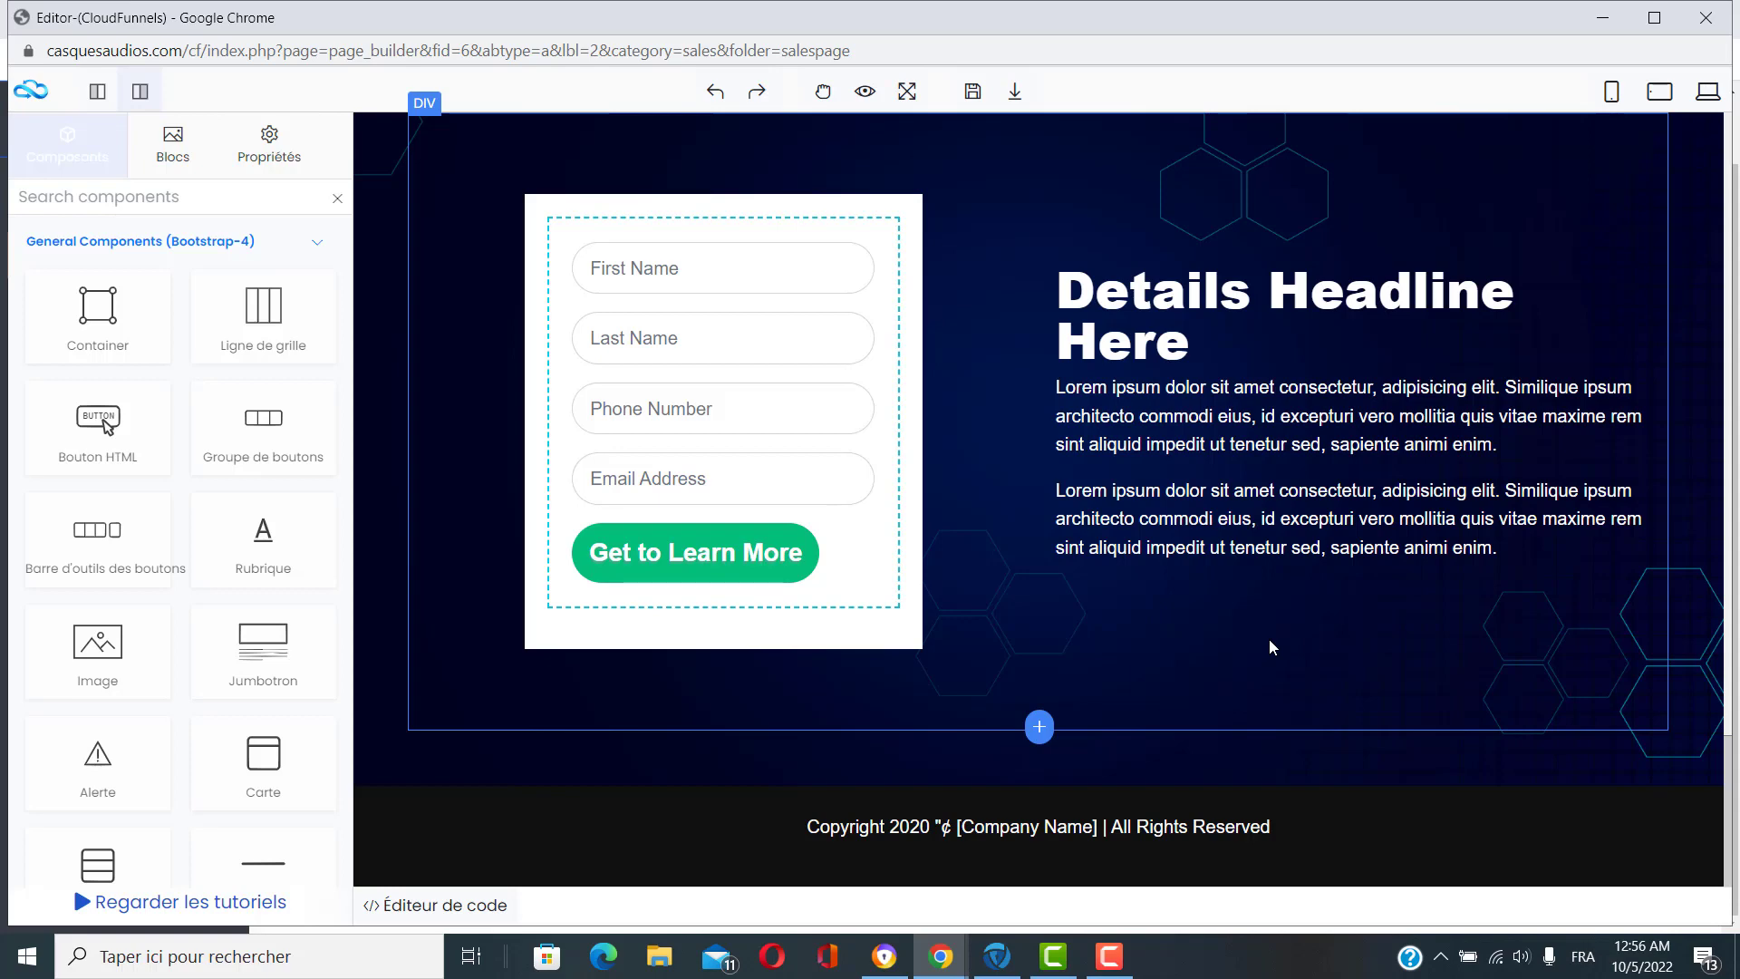
scroll(1270, 647, up, 2)
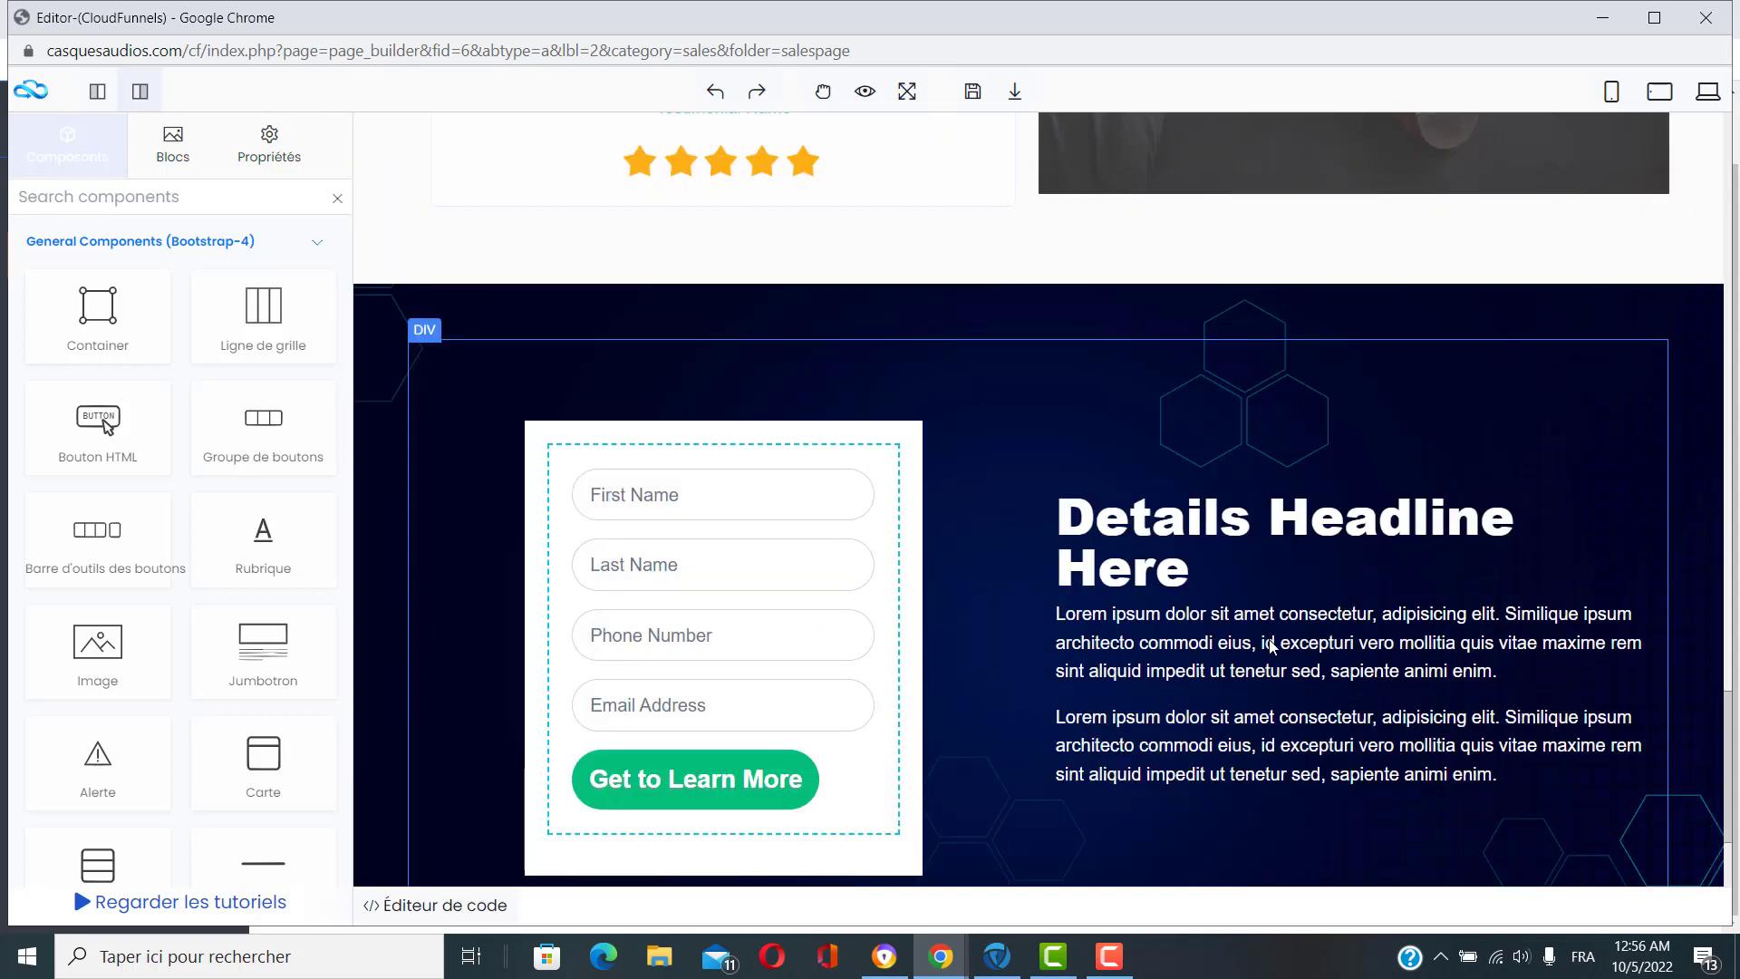
scroll(1270, 647, up, 6)
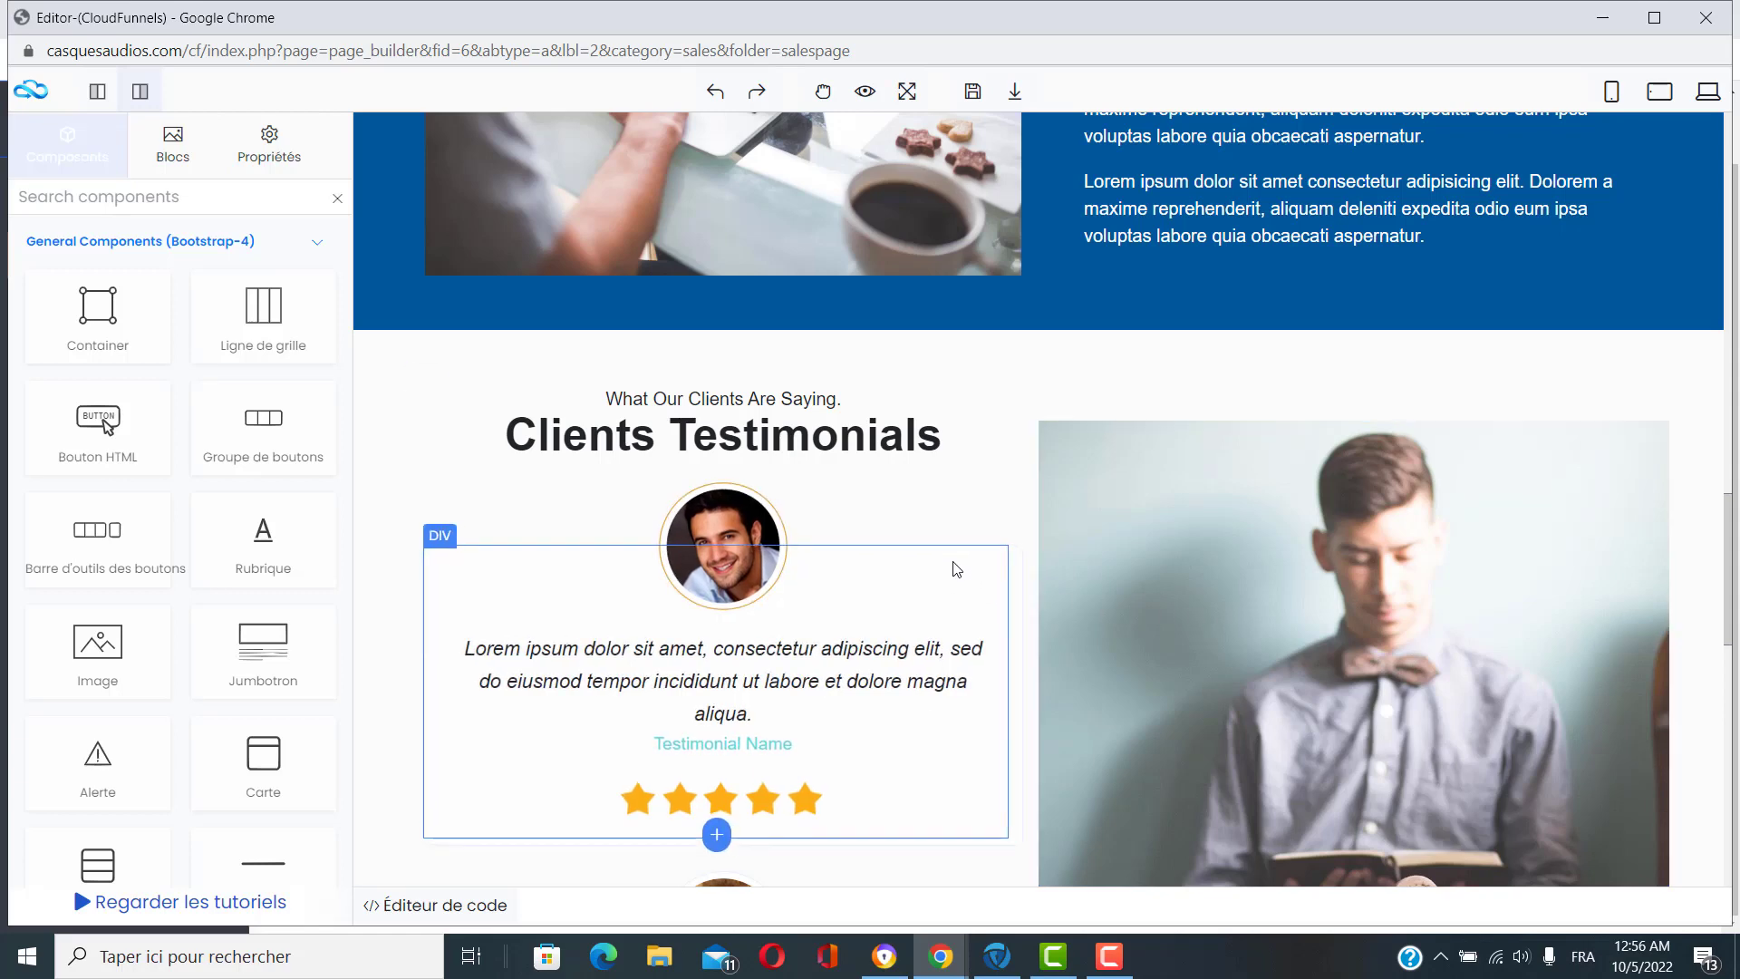
scroll(956, 569, up, 5)
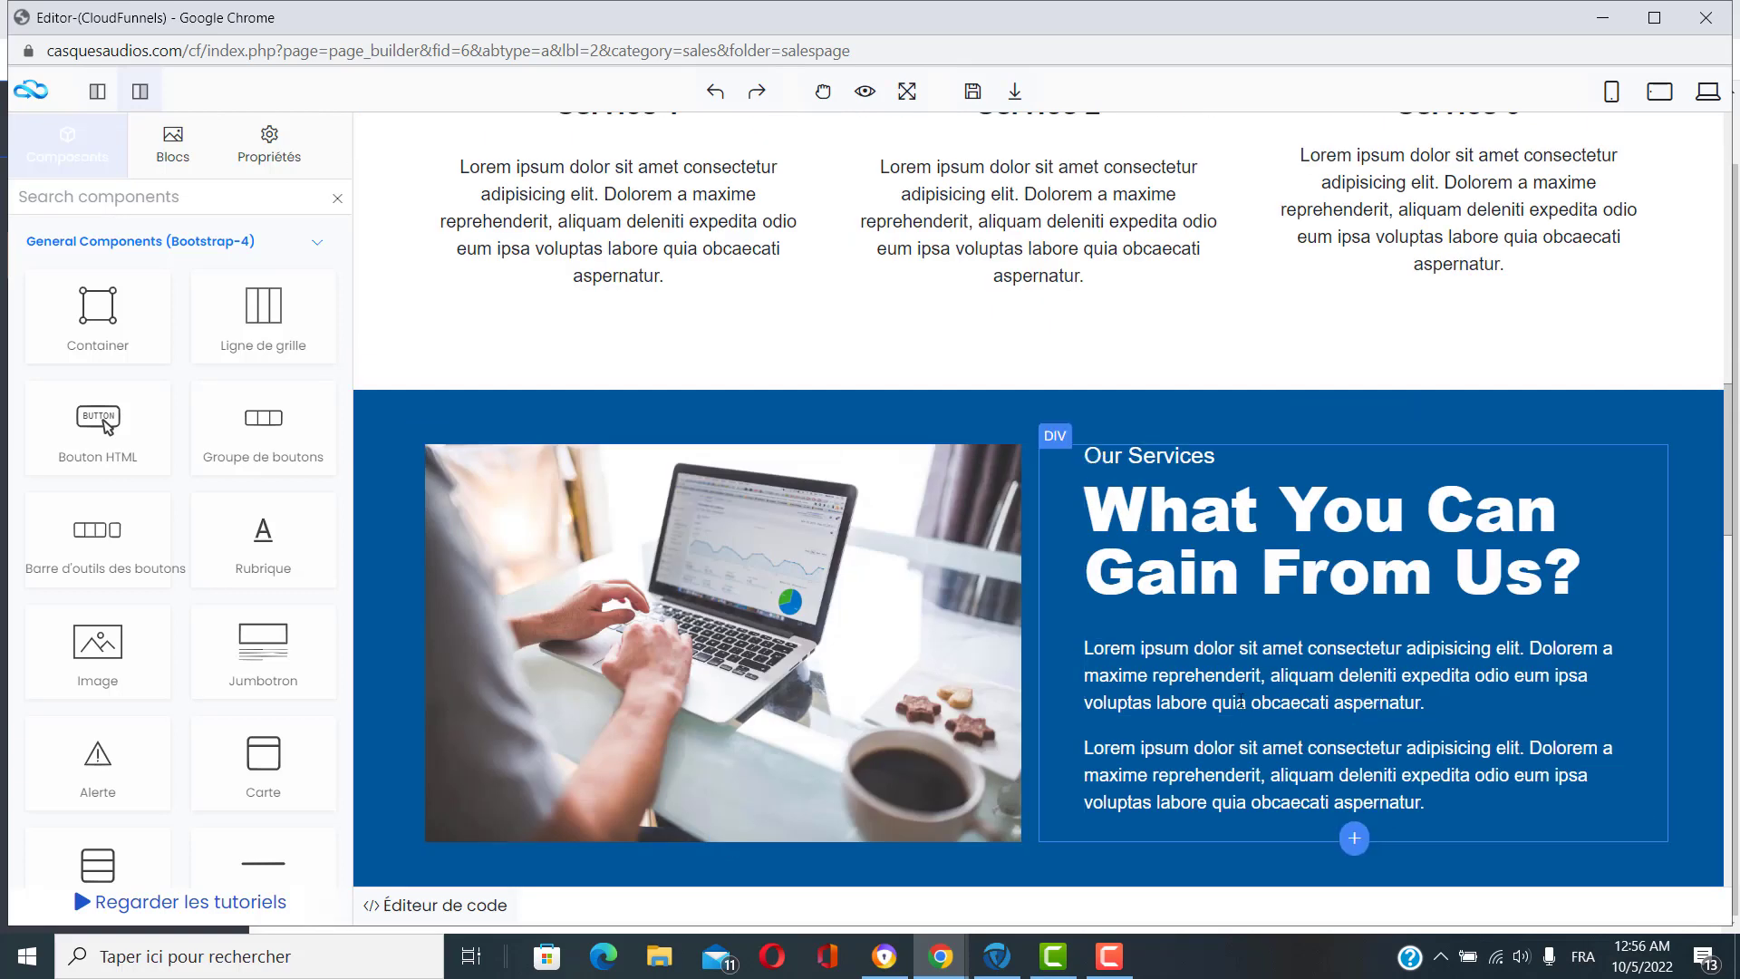
scroll(1240, 703, up, 2)
scroll(1258, 635, down, 2)
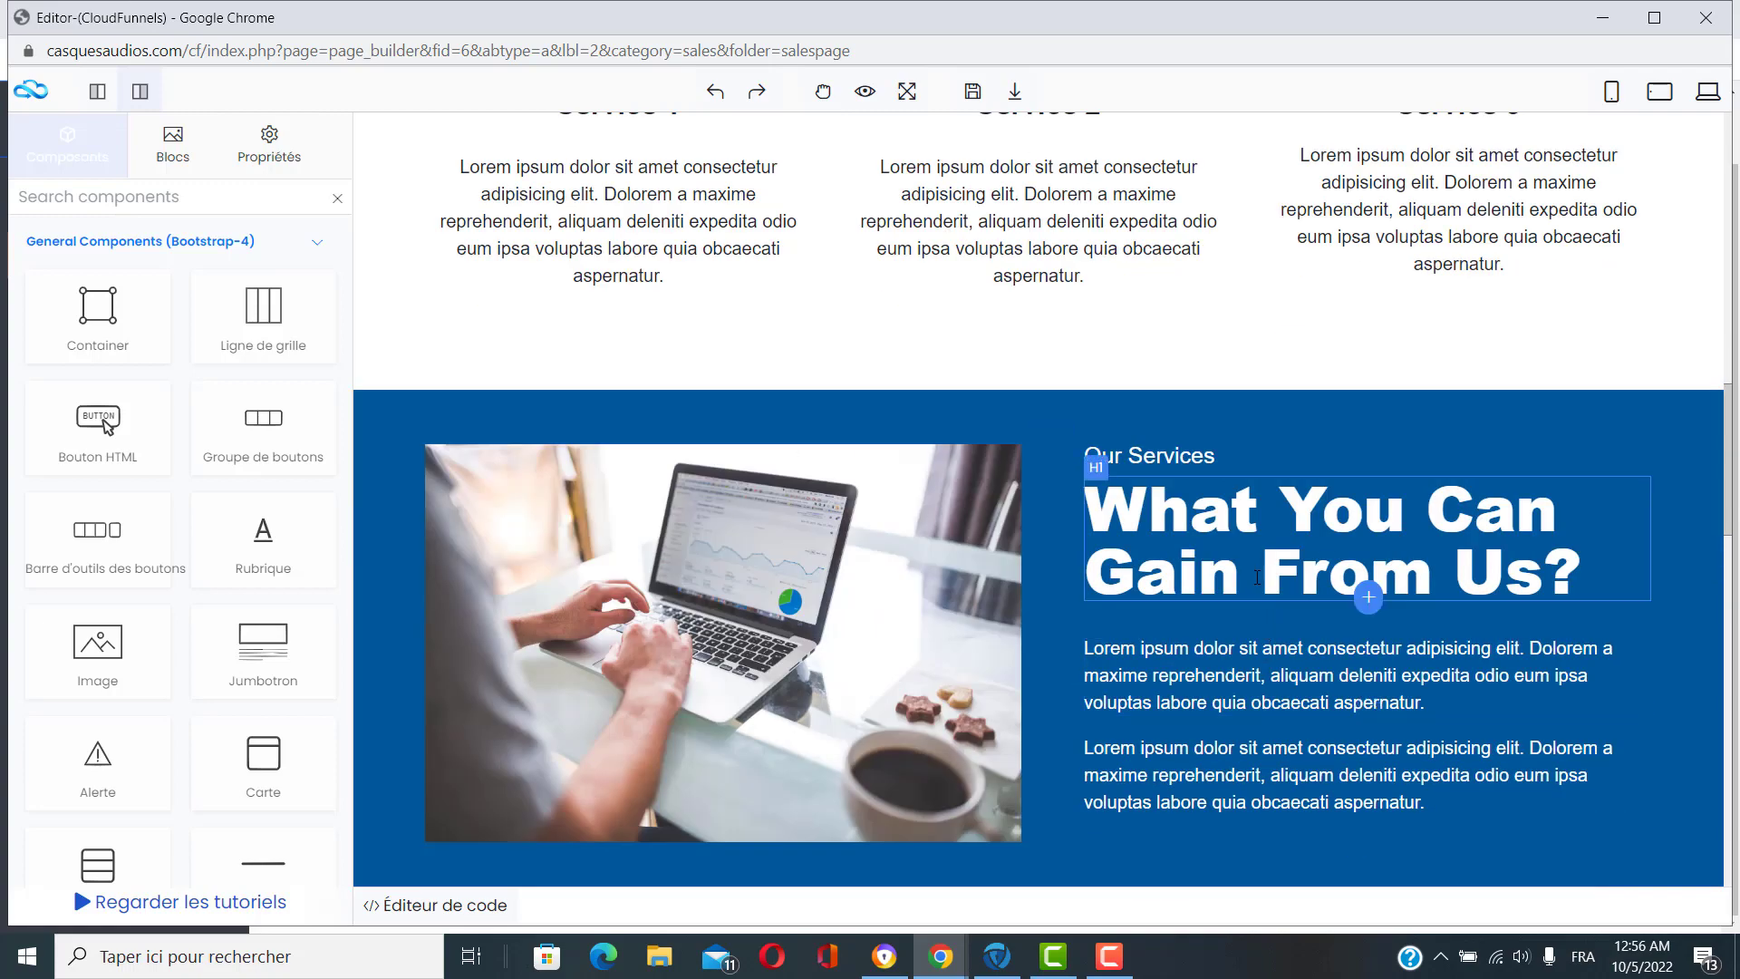
scroll(1256, 581, down, 2)
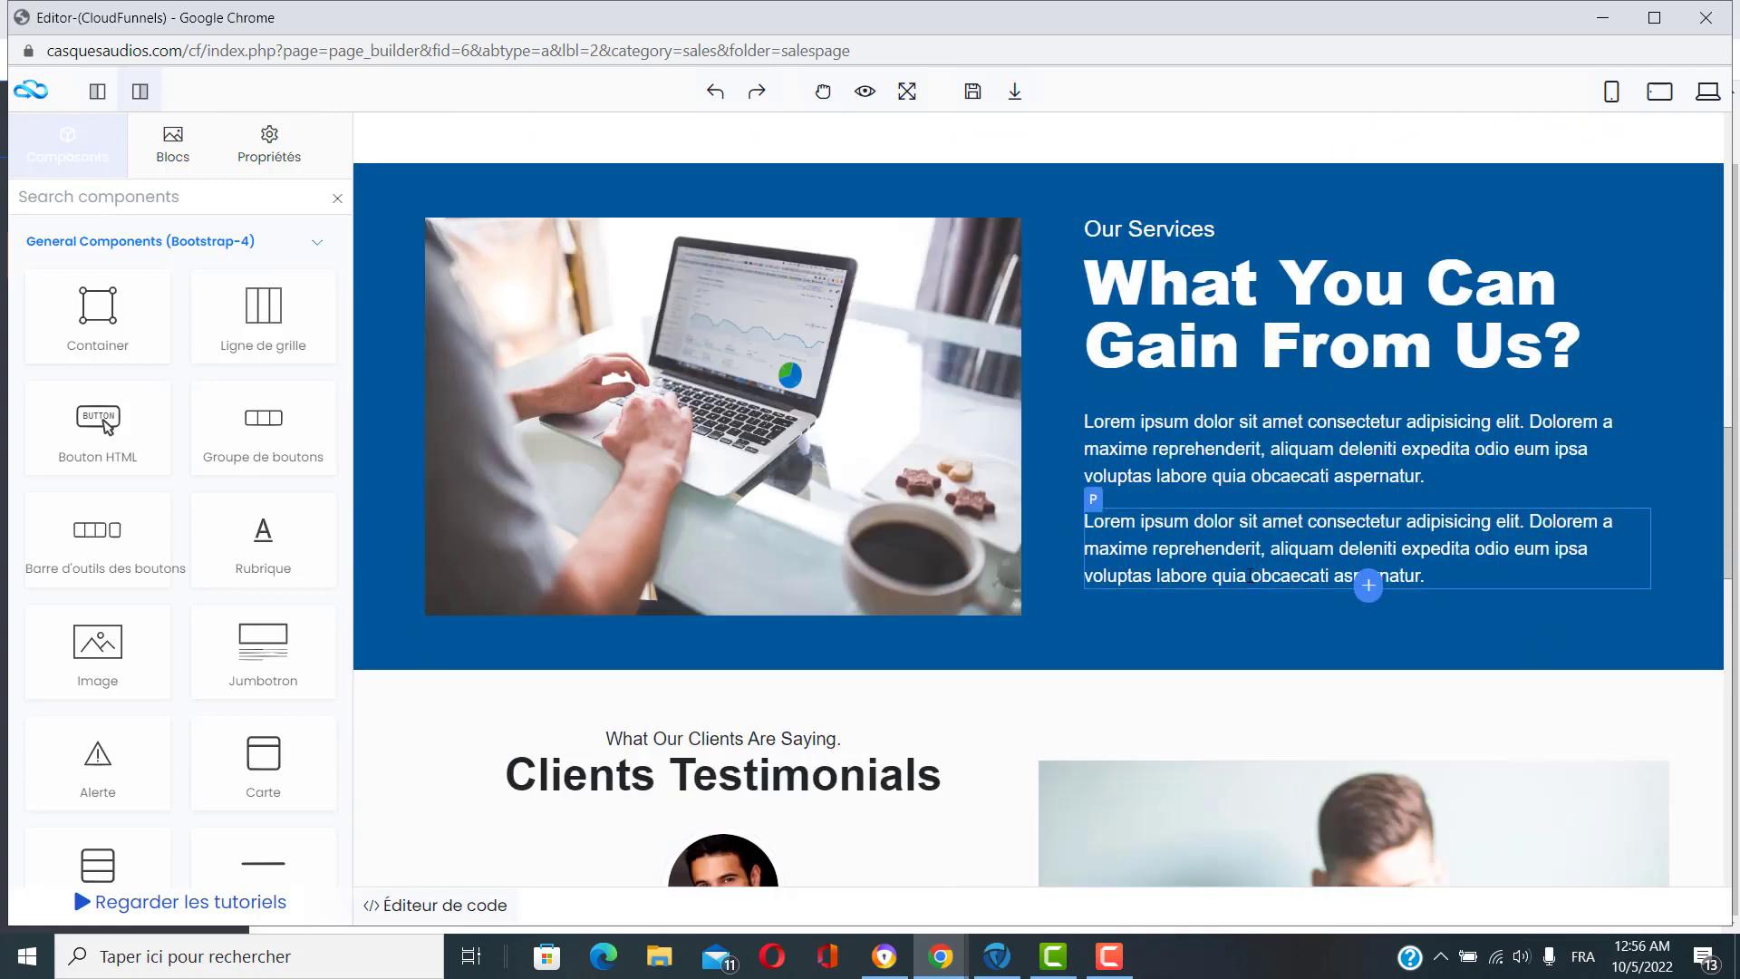
scroll(1241, 598, up, 15)
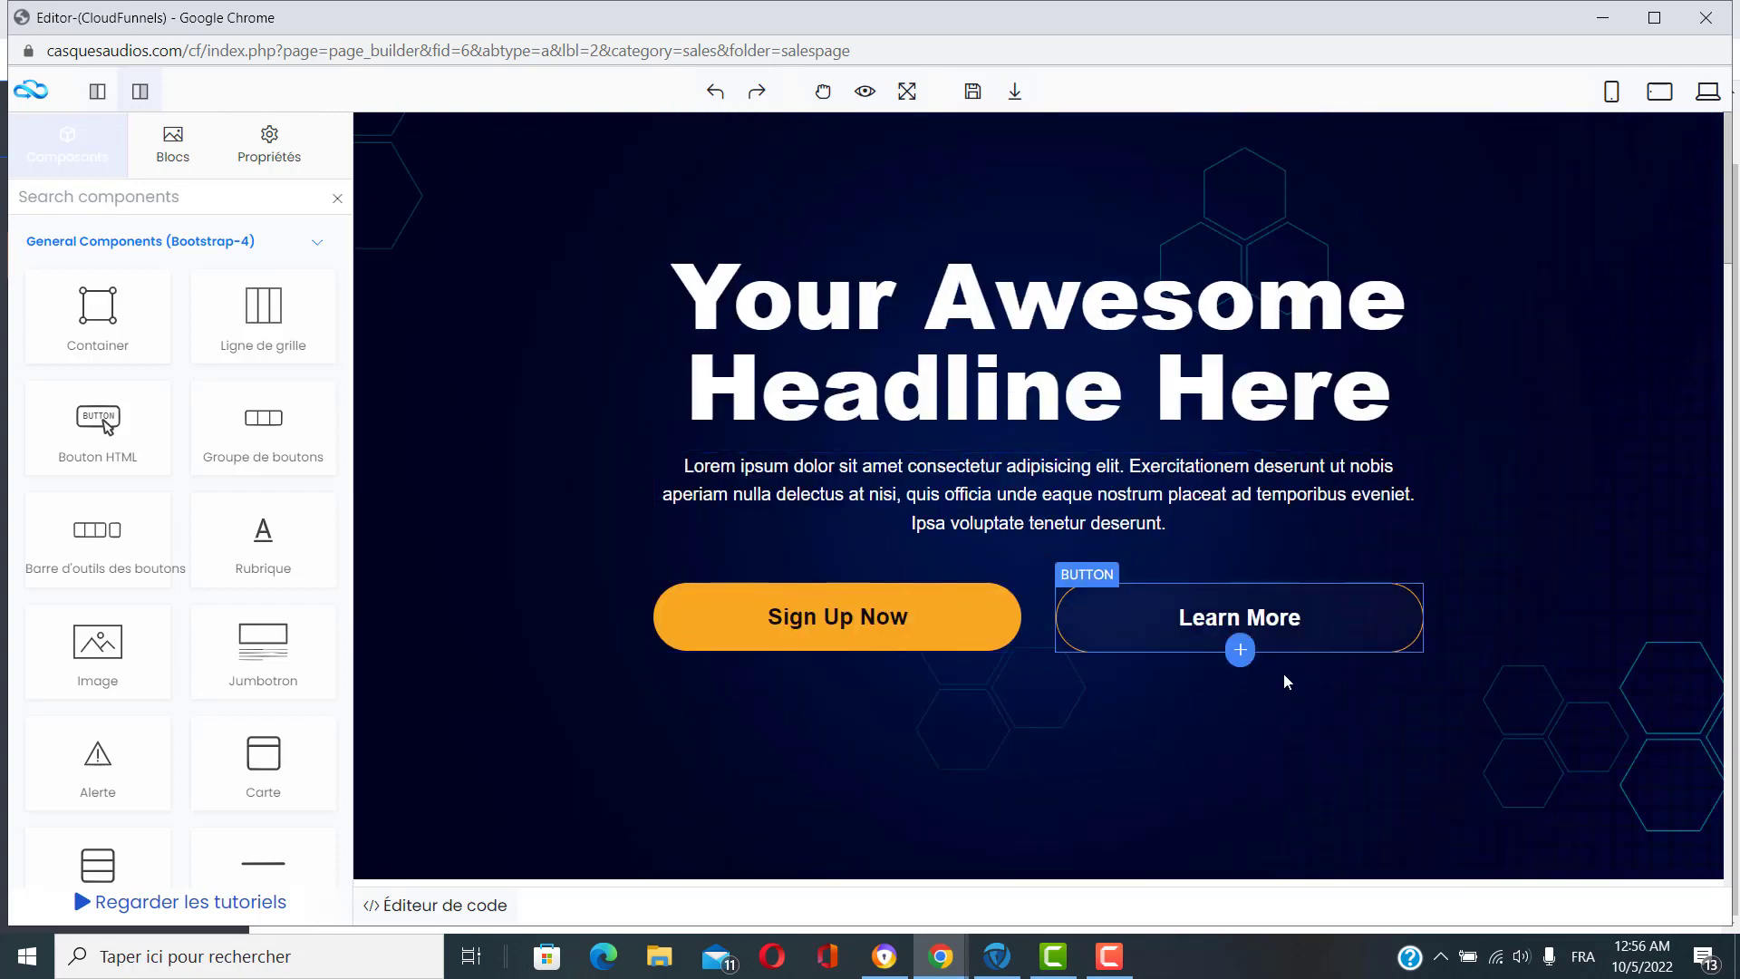
scroll(1269, 743, down, 1)
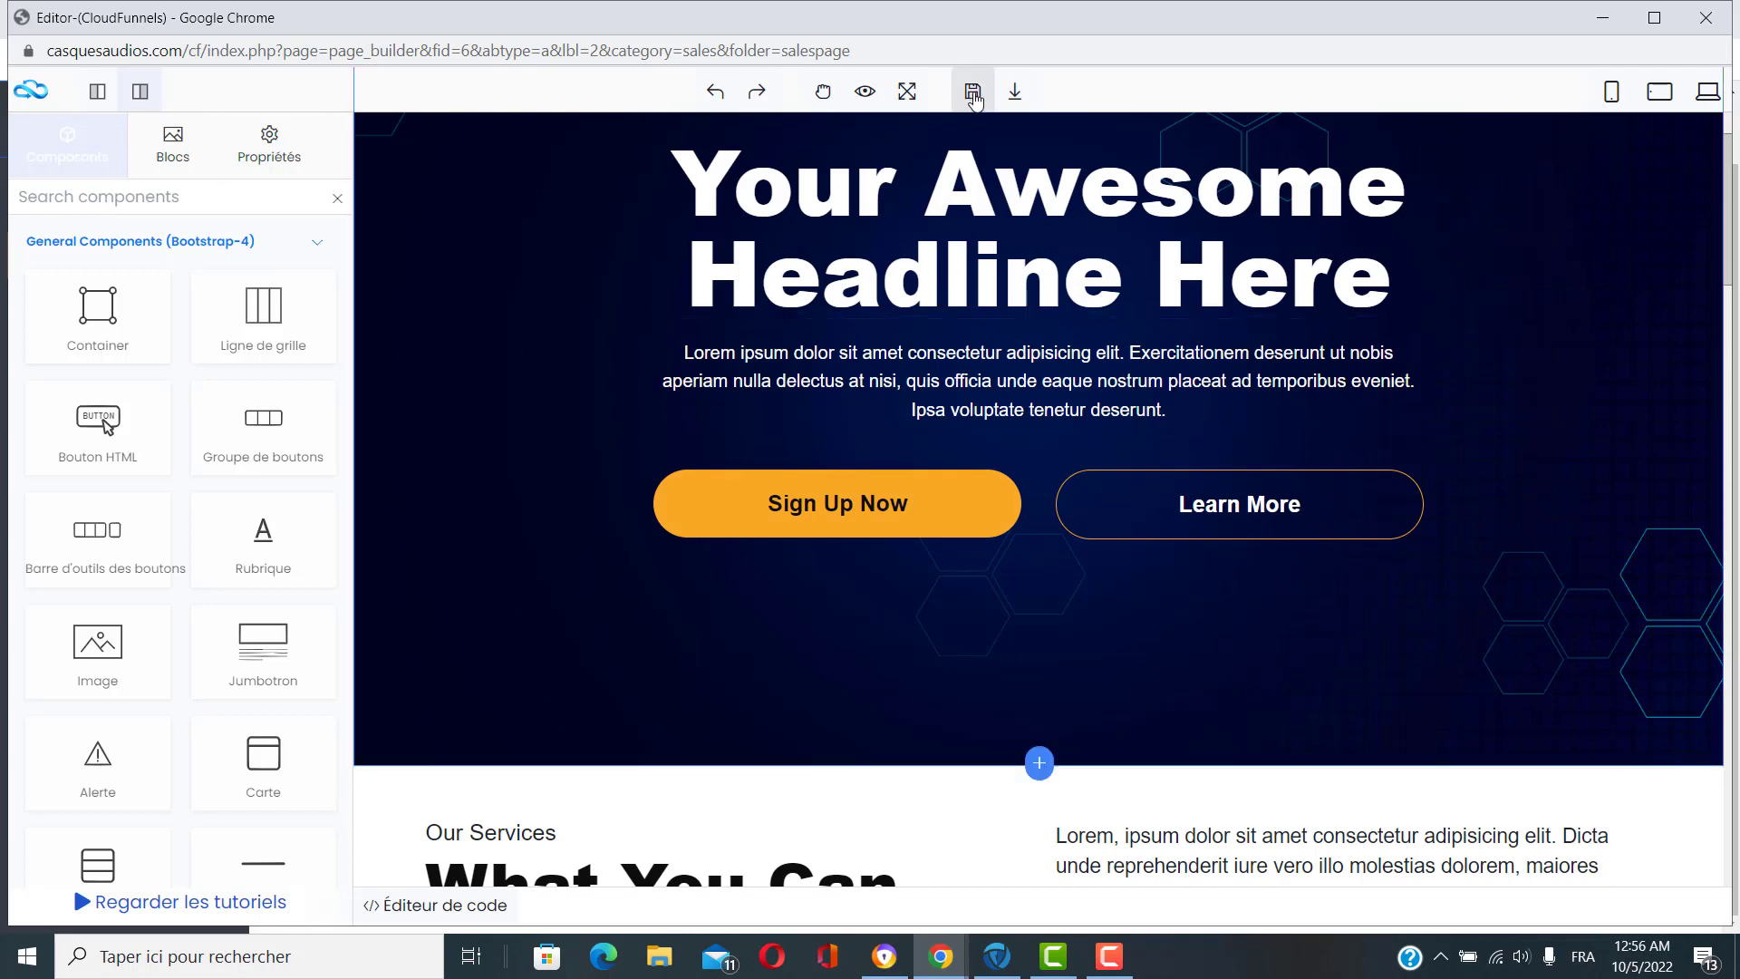
Save the sales page edits and leave the page editor.
click(973, 94)
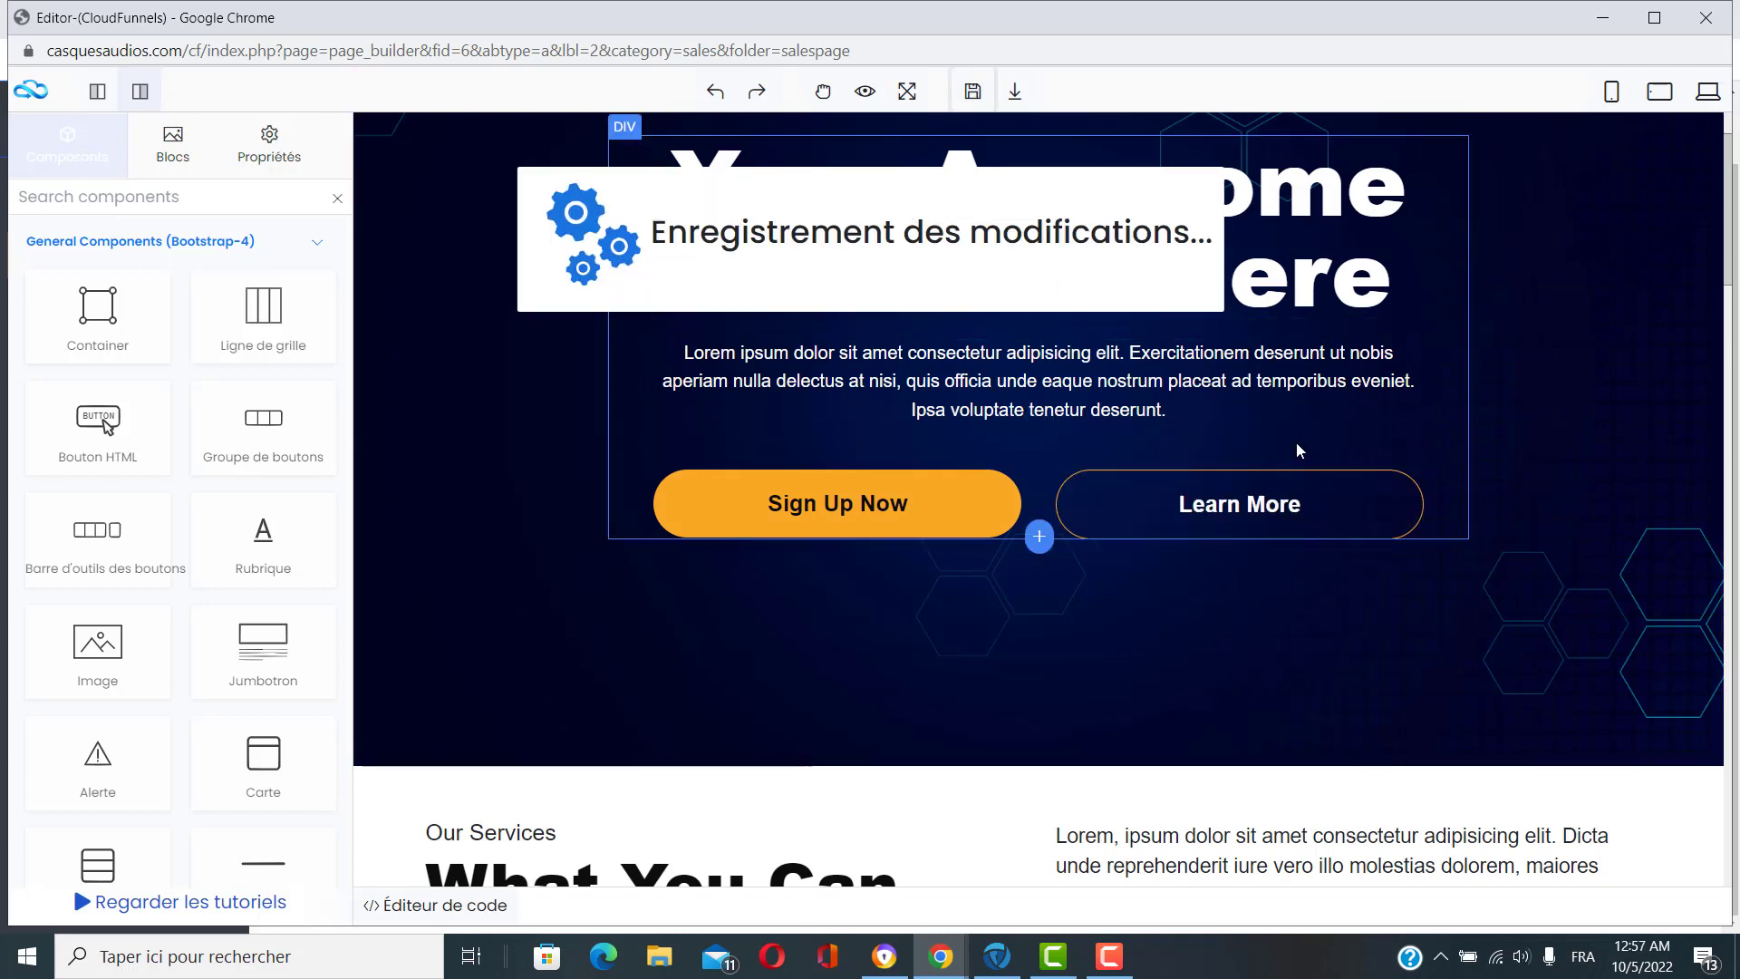
click(1708, 18)
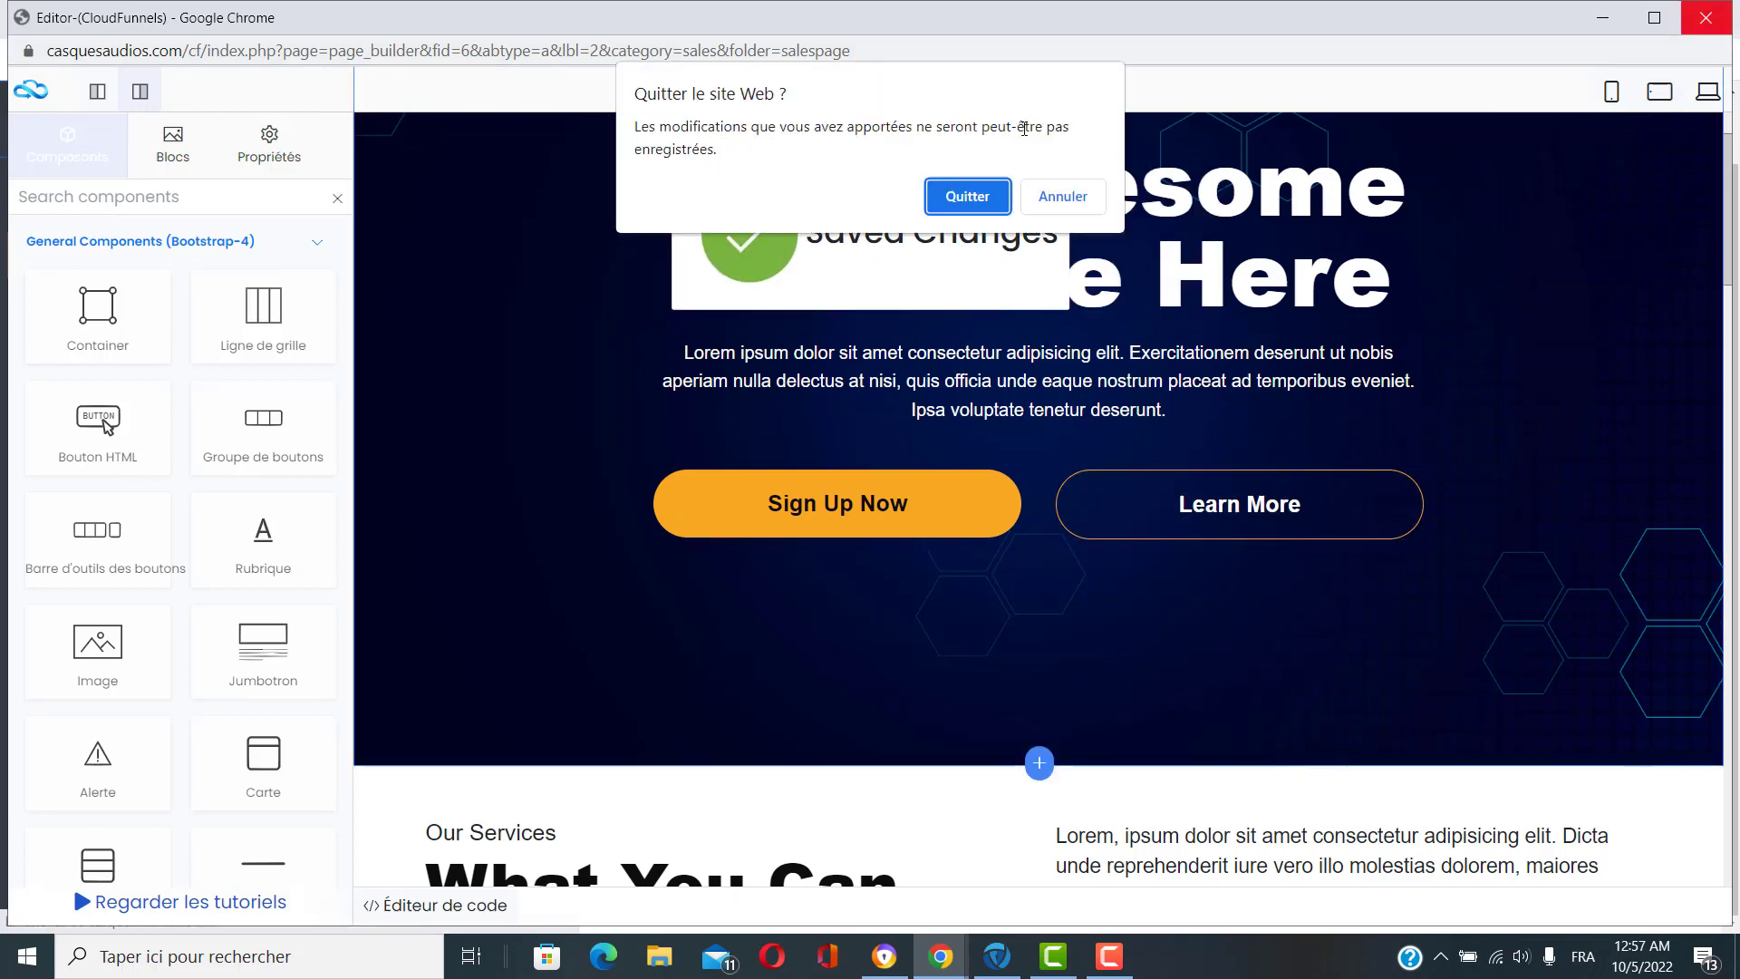
click(968, 197)
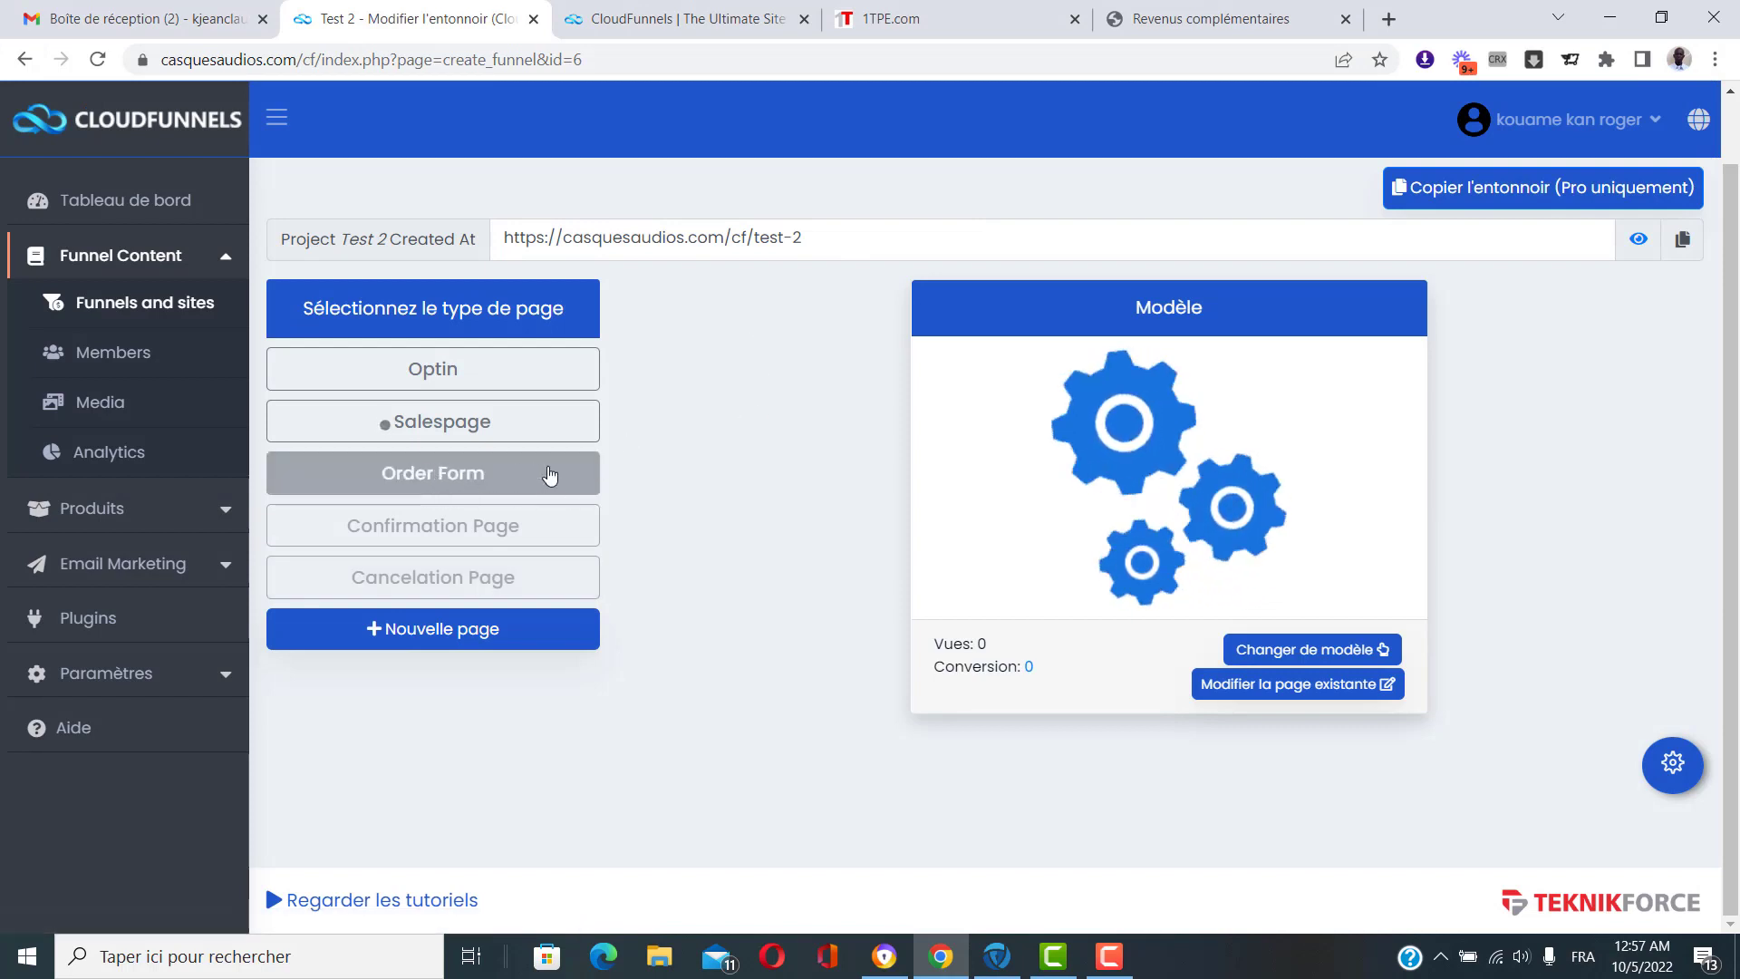
Browse the Orderform template gallery for the Test 2 Order Form page.
click(515, 473)
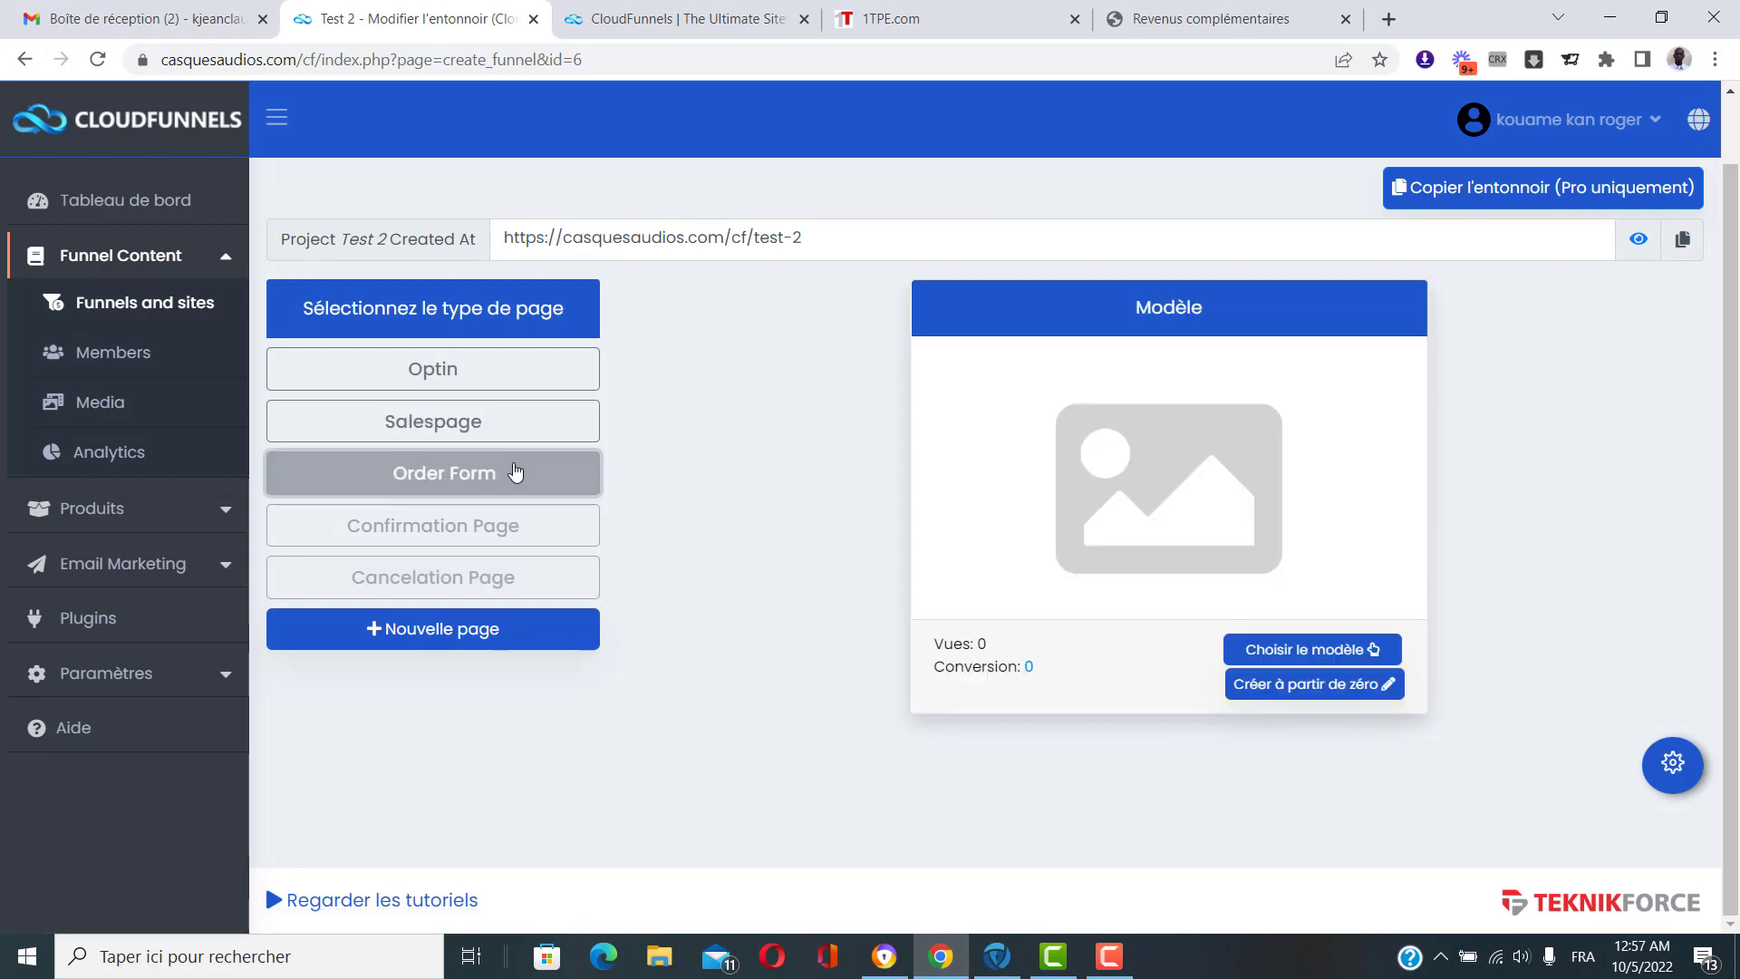
click(1351, 650)
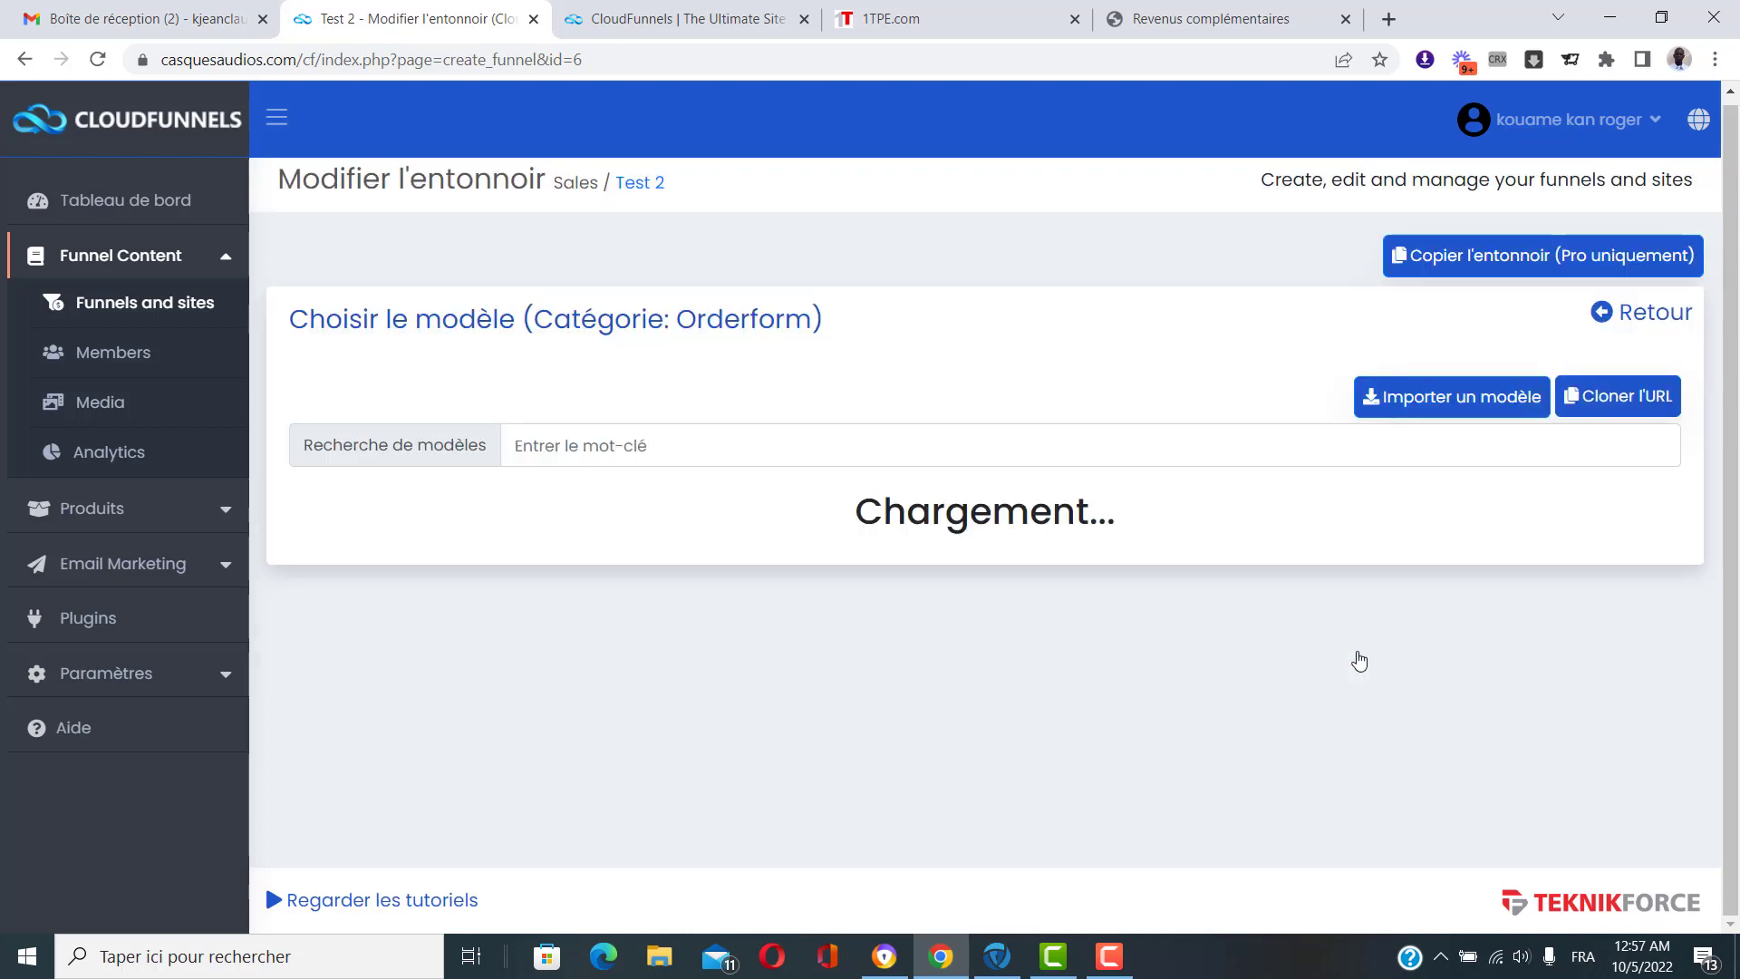
scroll(1176, 667, down, 3)
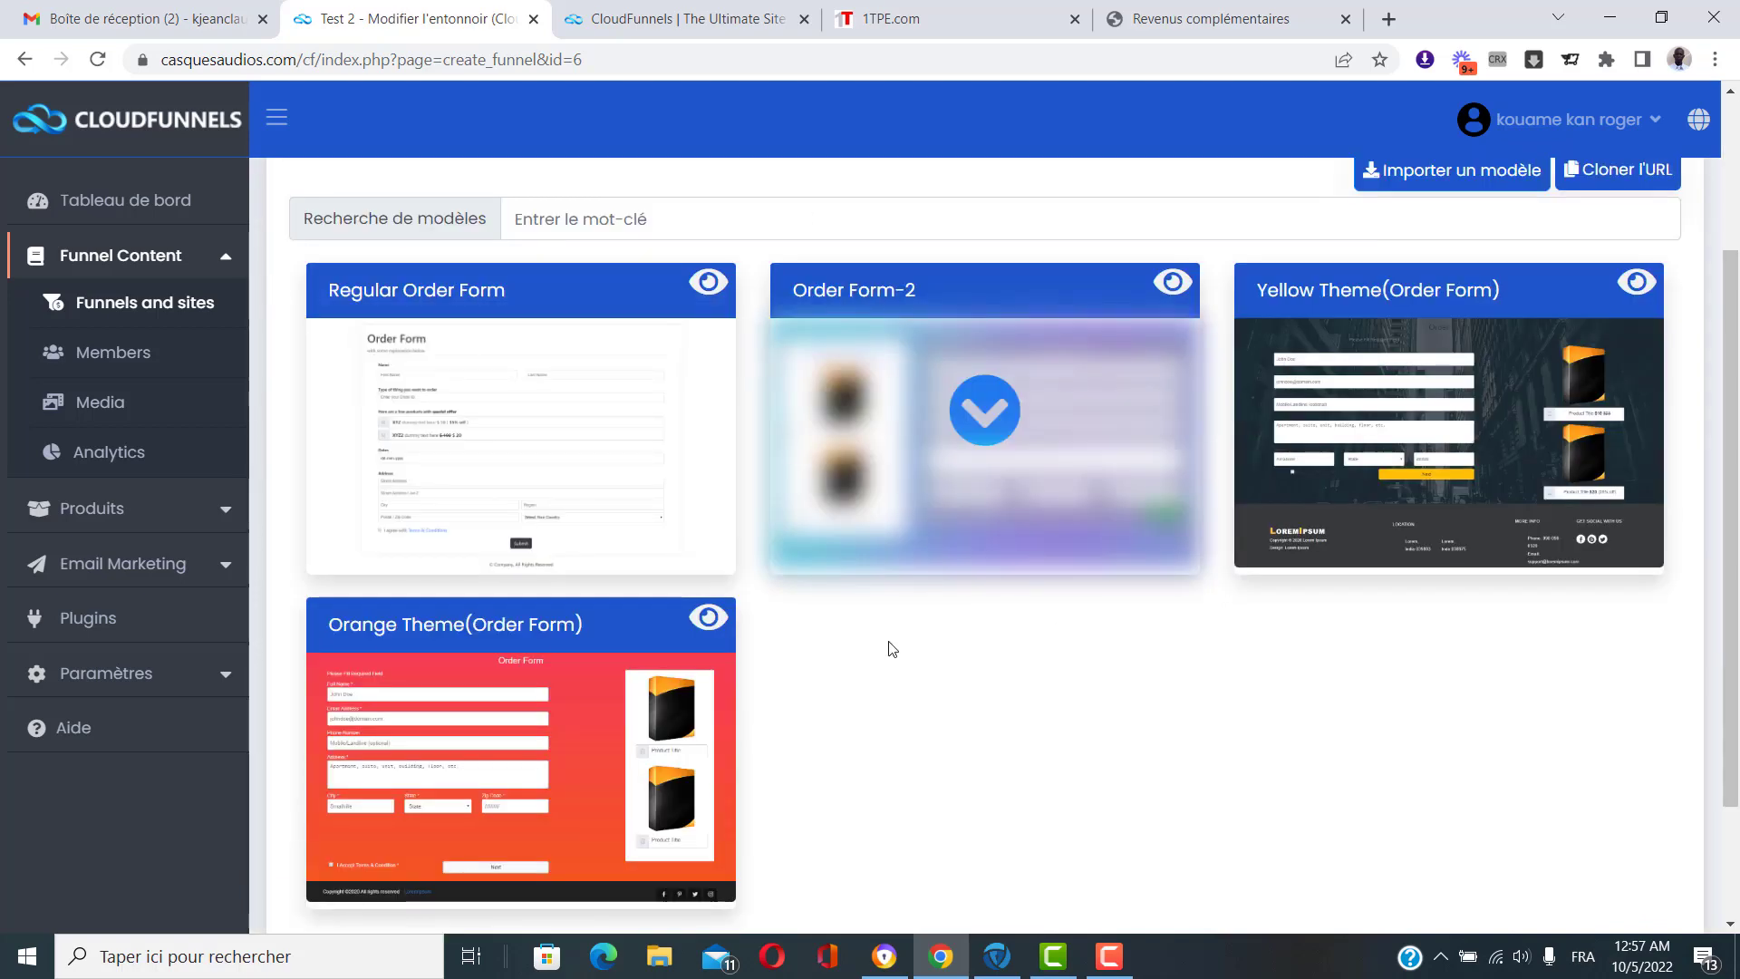
click(708, 281)
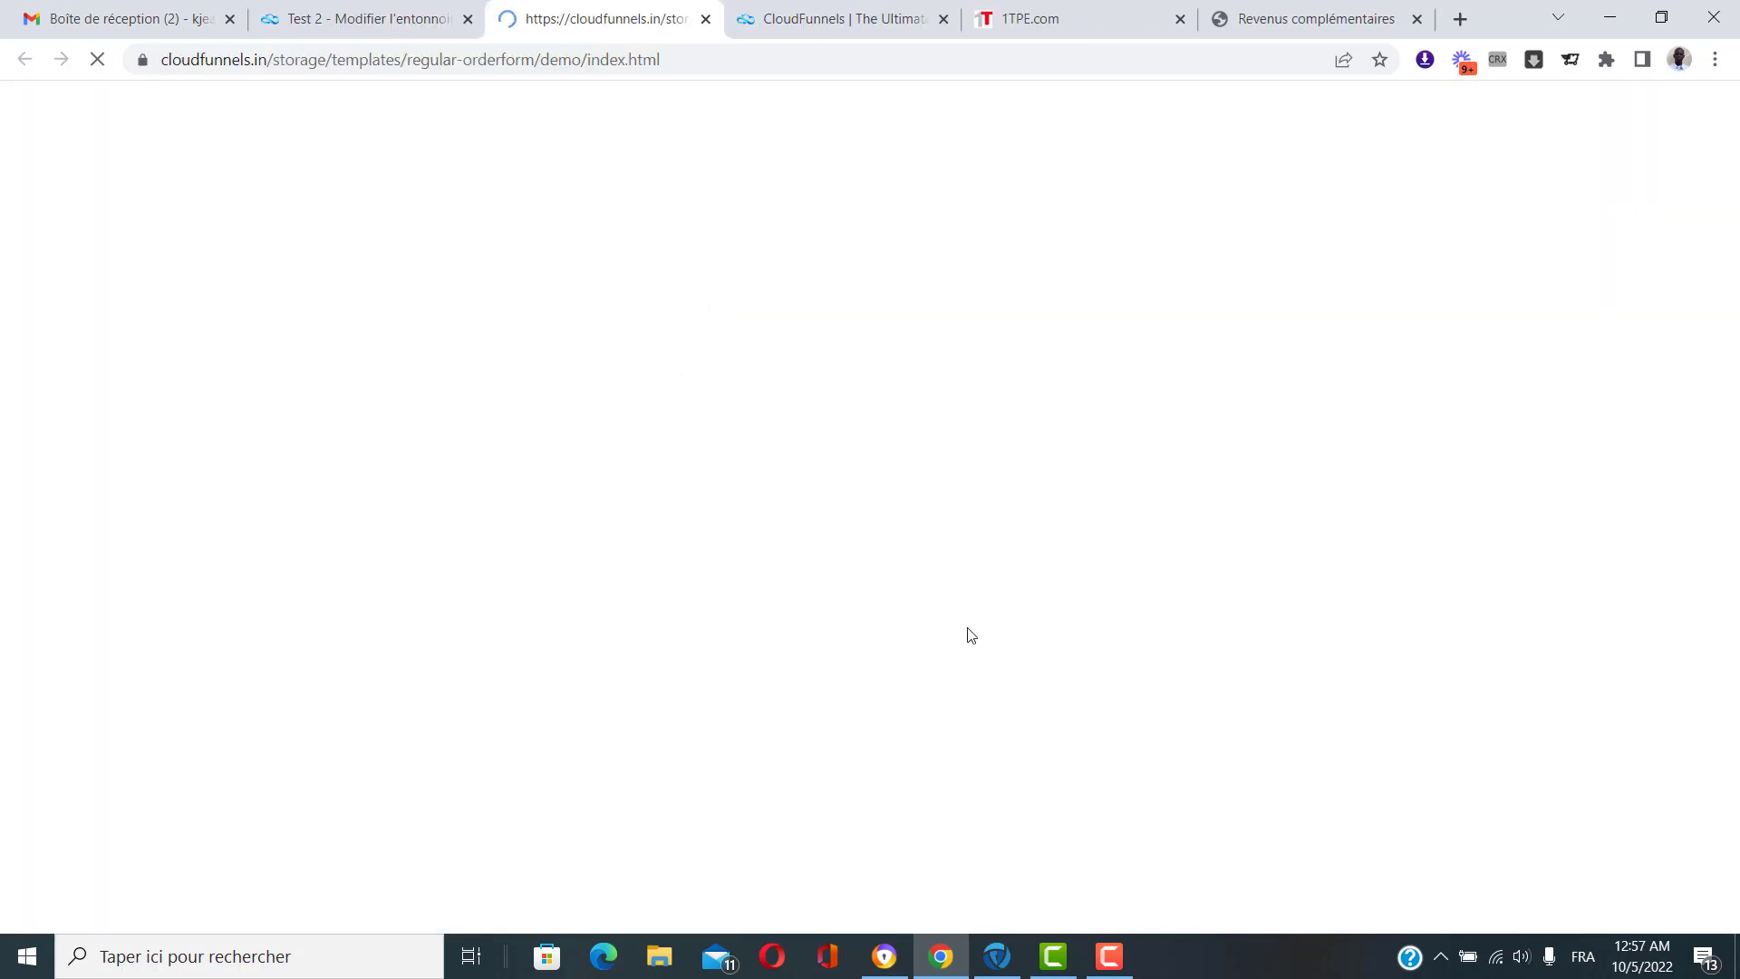
scroll(976, 634, down, 2)
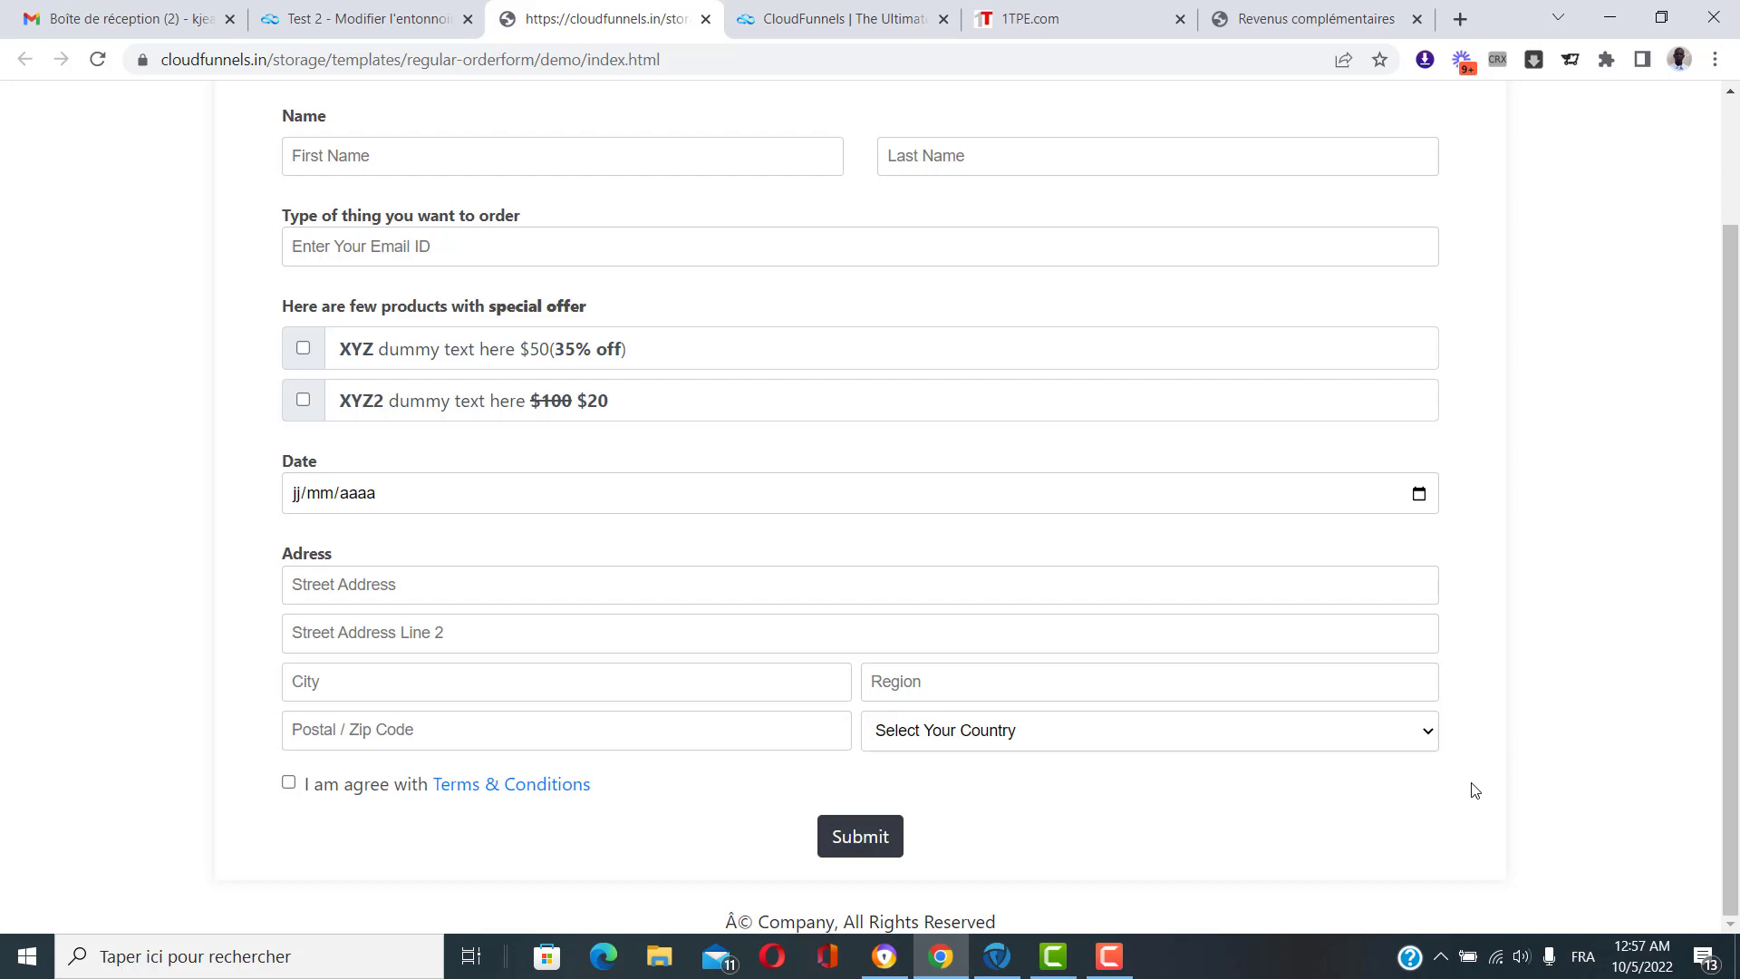
scroll(1474, 792, up, 2)
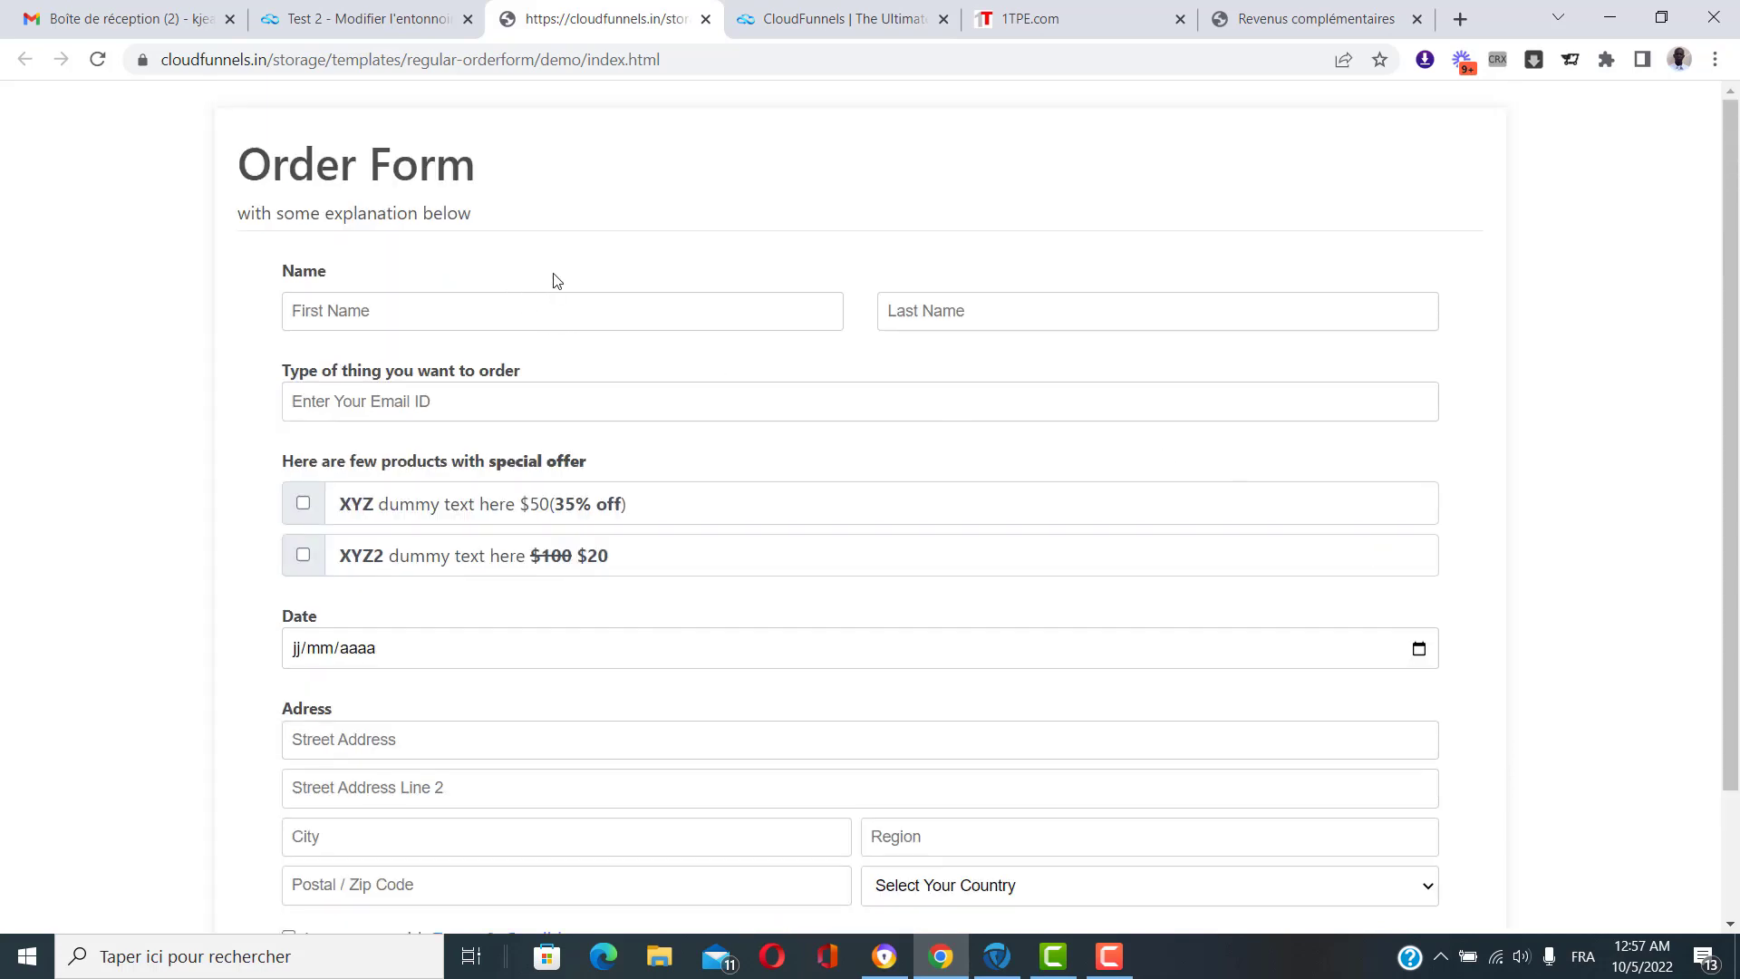
scroll(666, 400, down, 2)
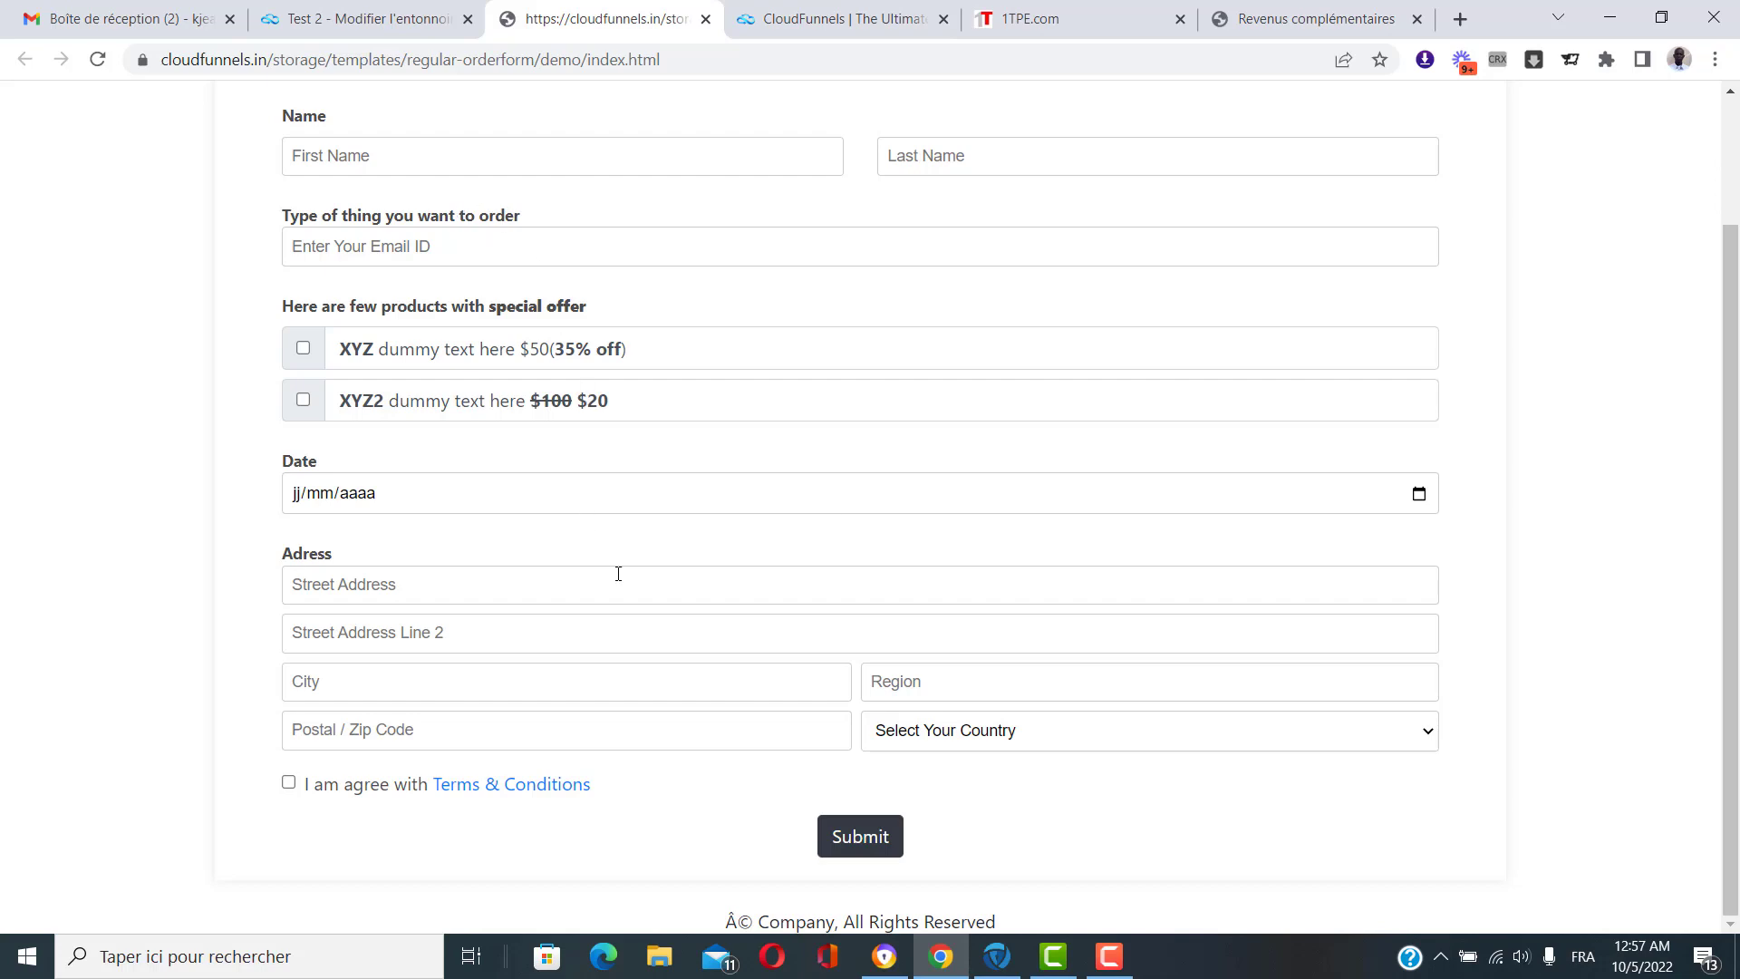
click(392, 13)
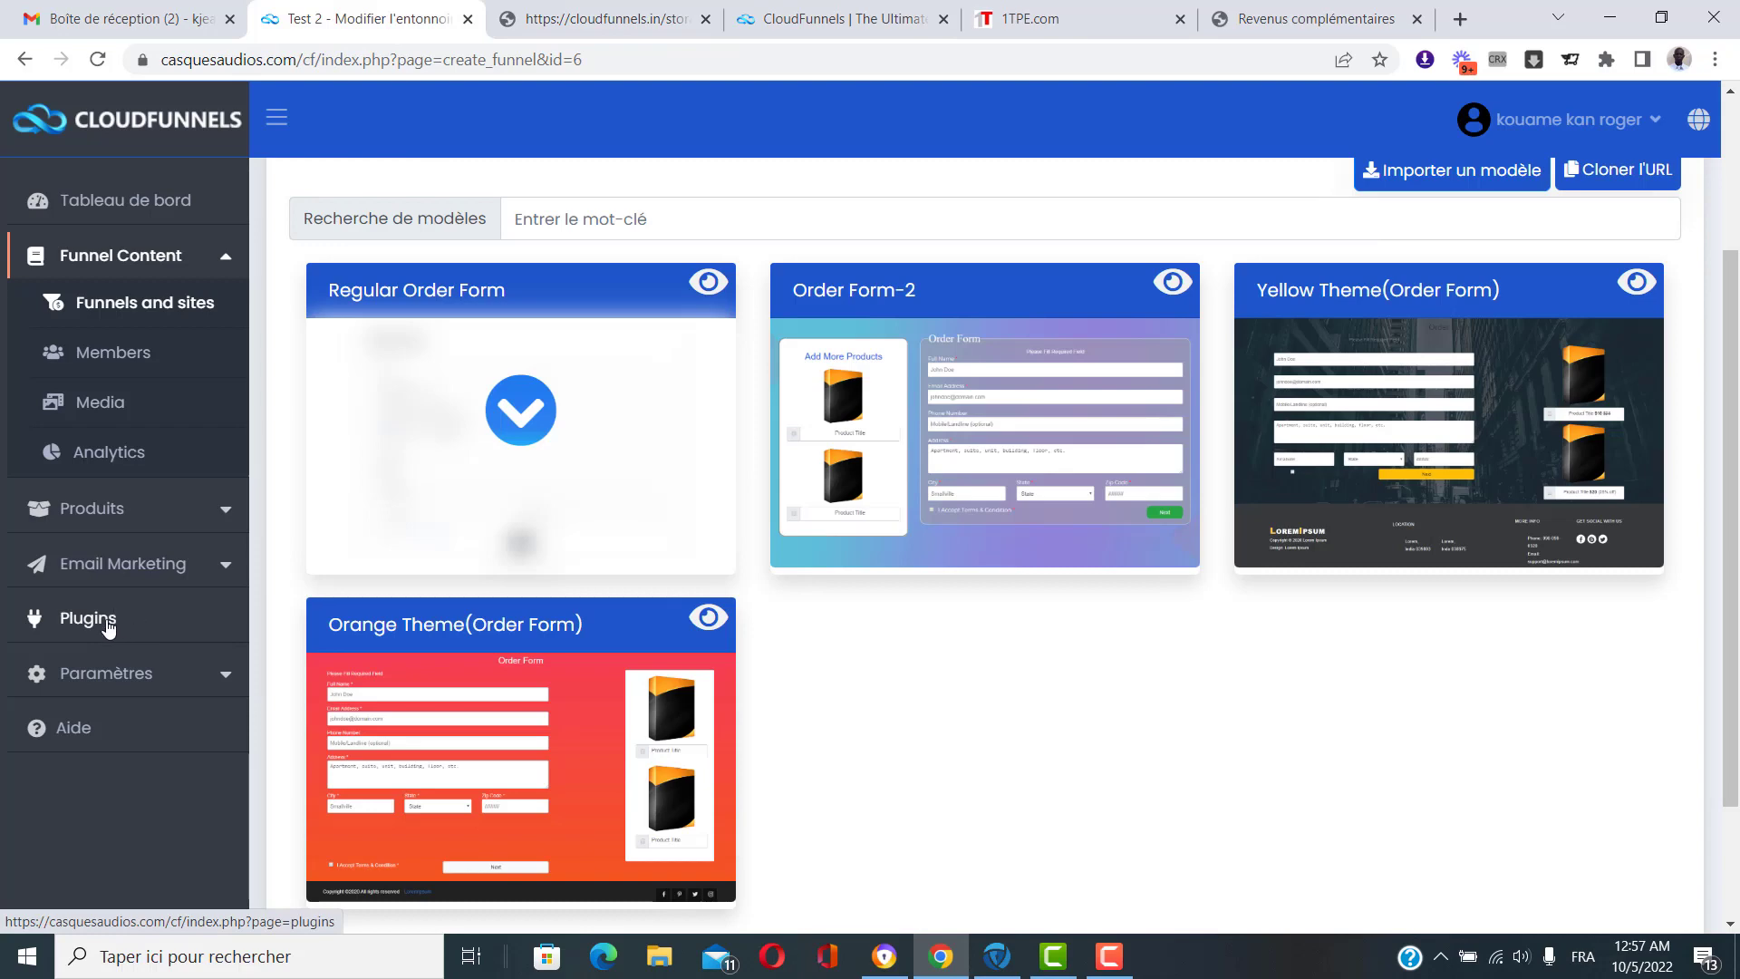
click(616, 13)
scroll(852, 345, up, 2)
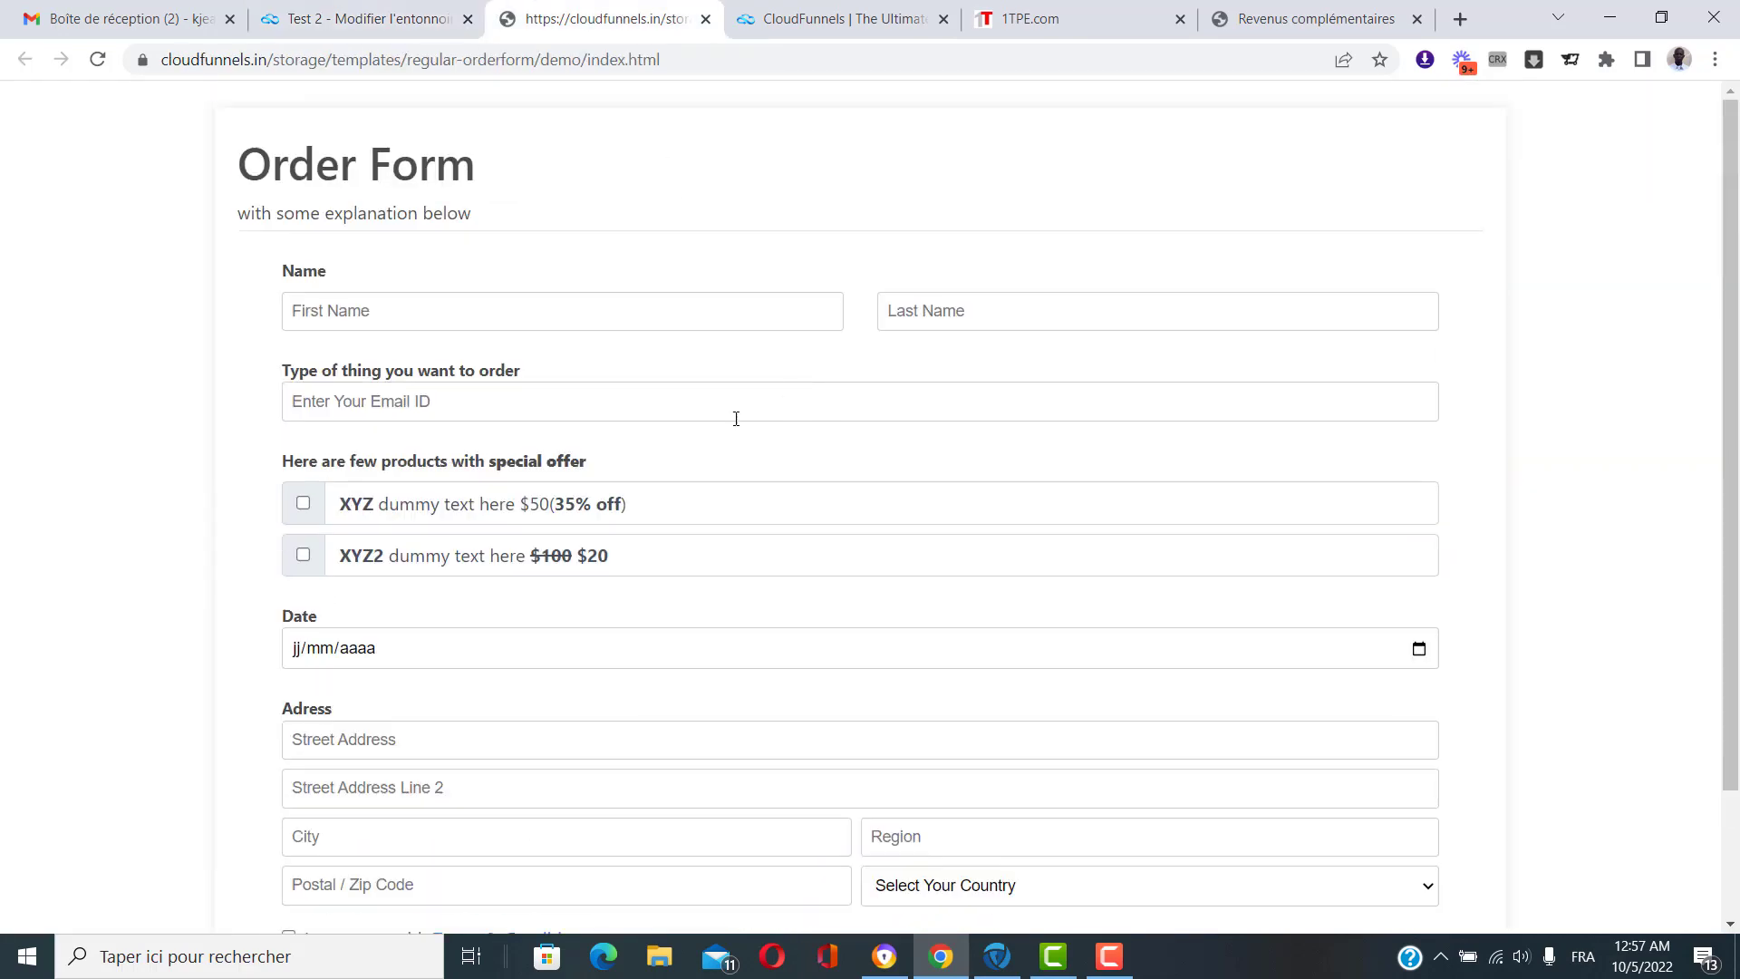
scroll(702, 390, down, 2)
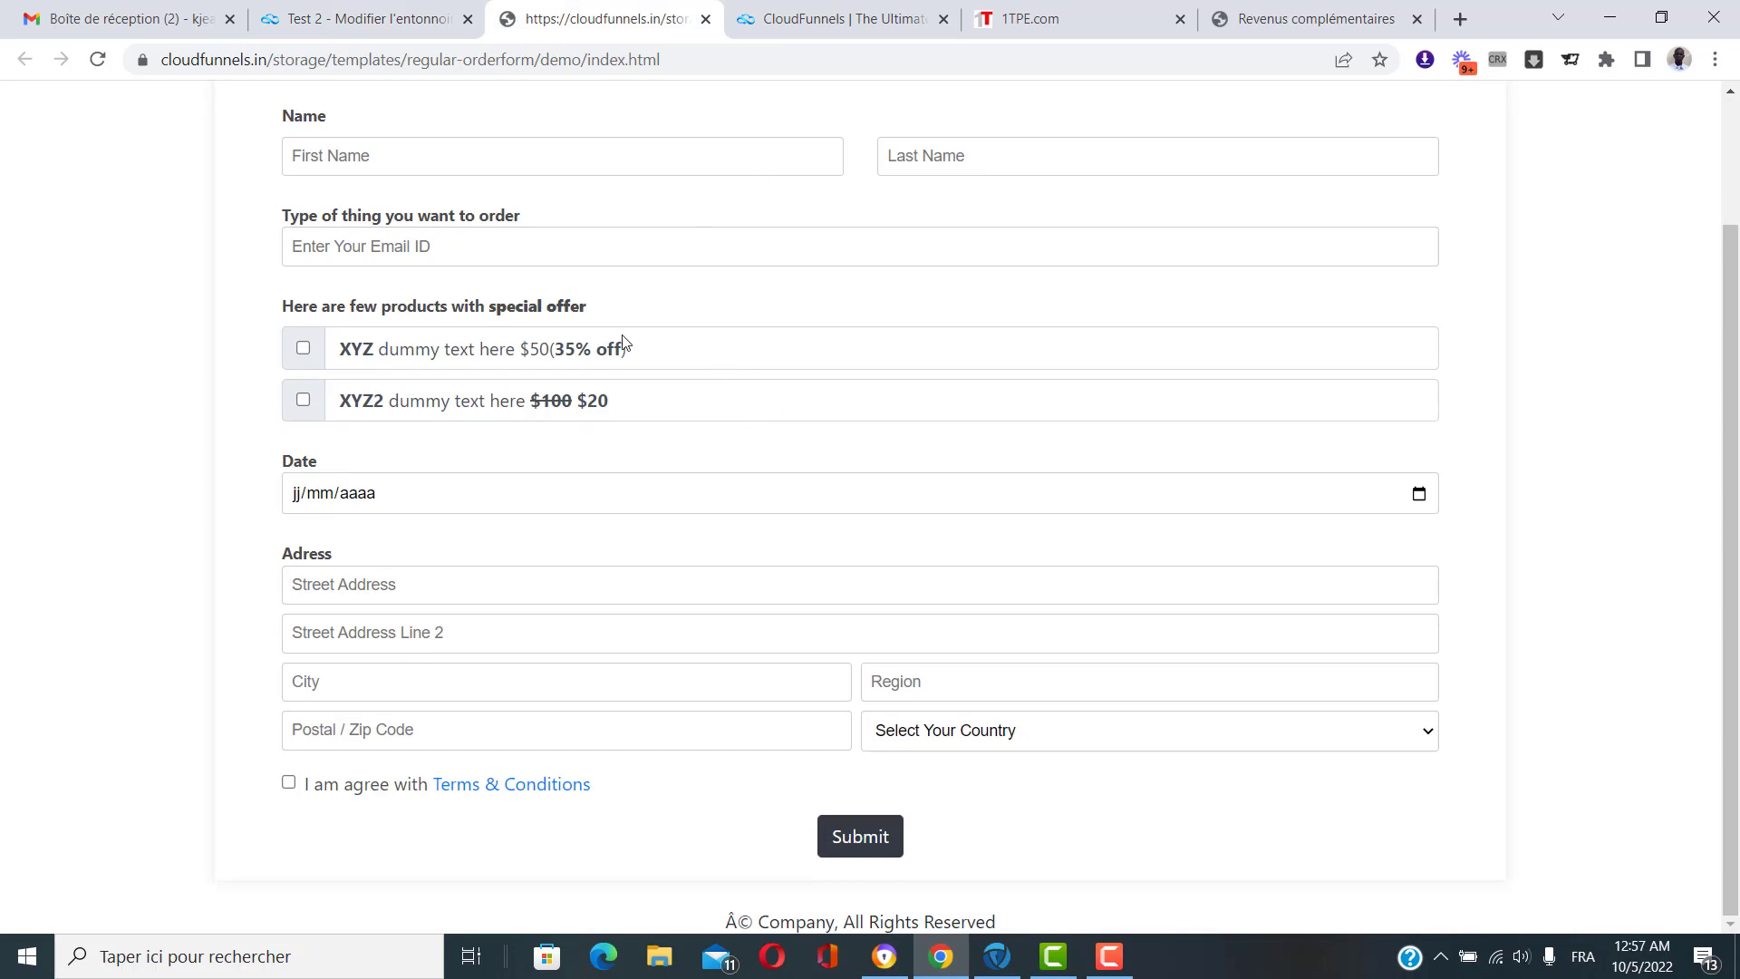
scroll(591, 590, up, 2)
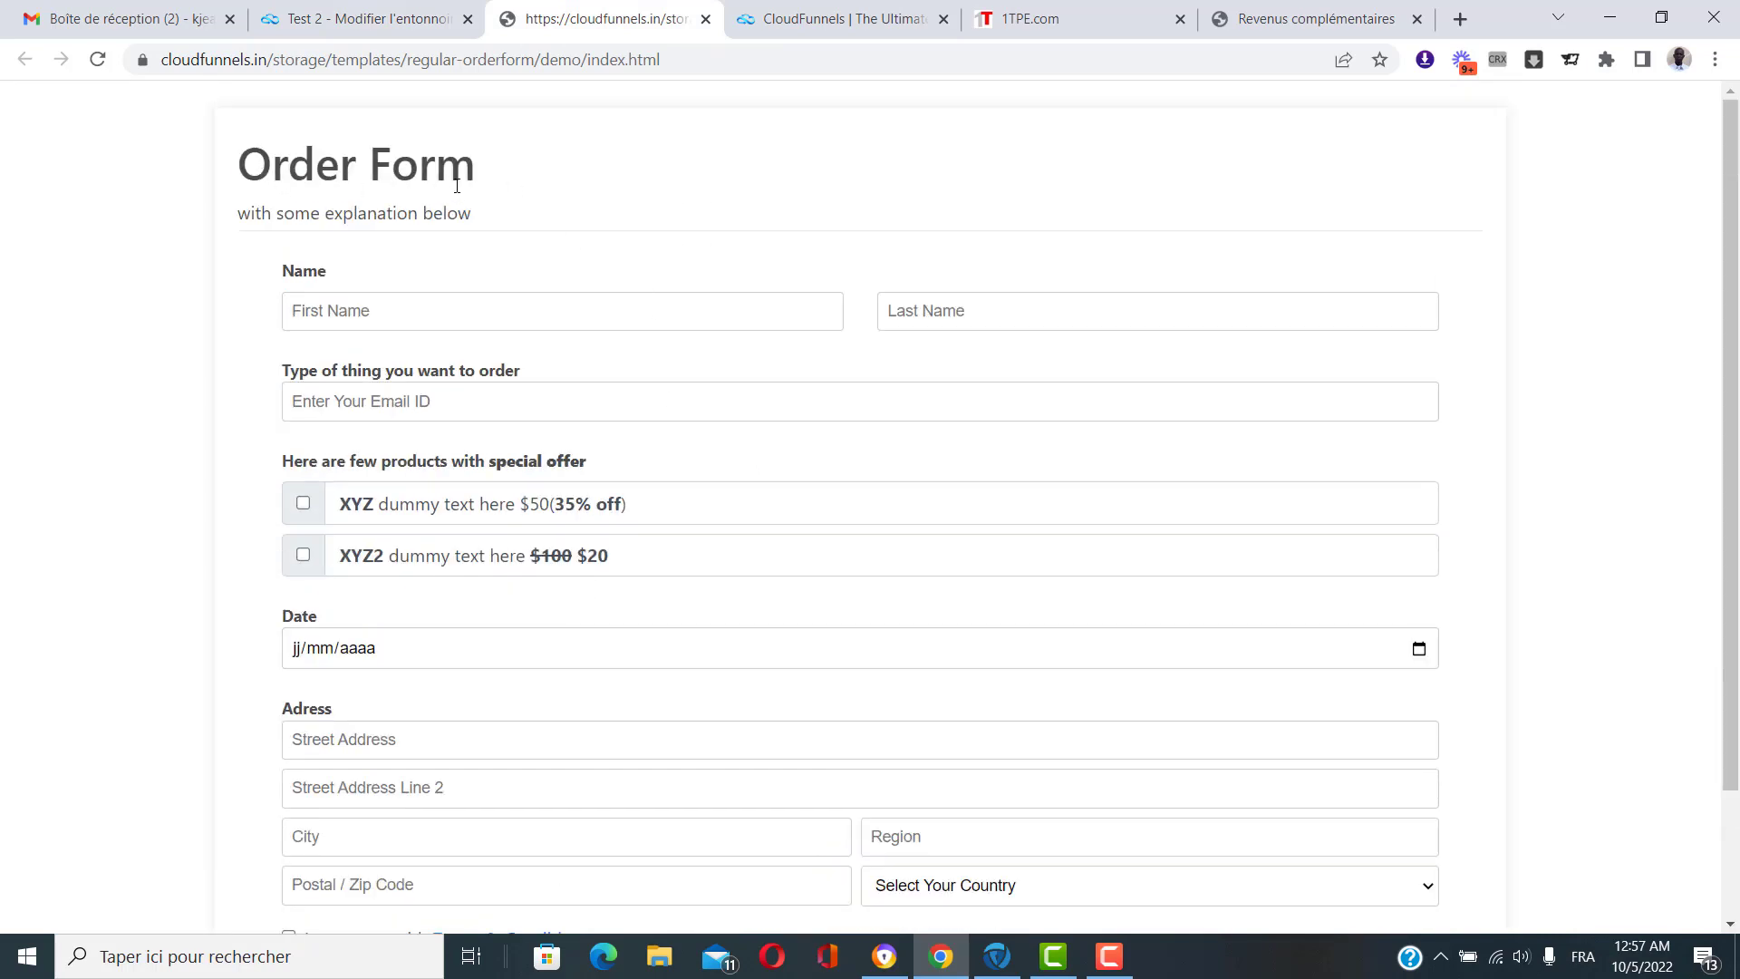
scroll(684, 451, down, 2)
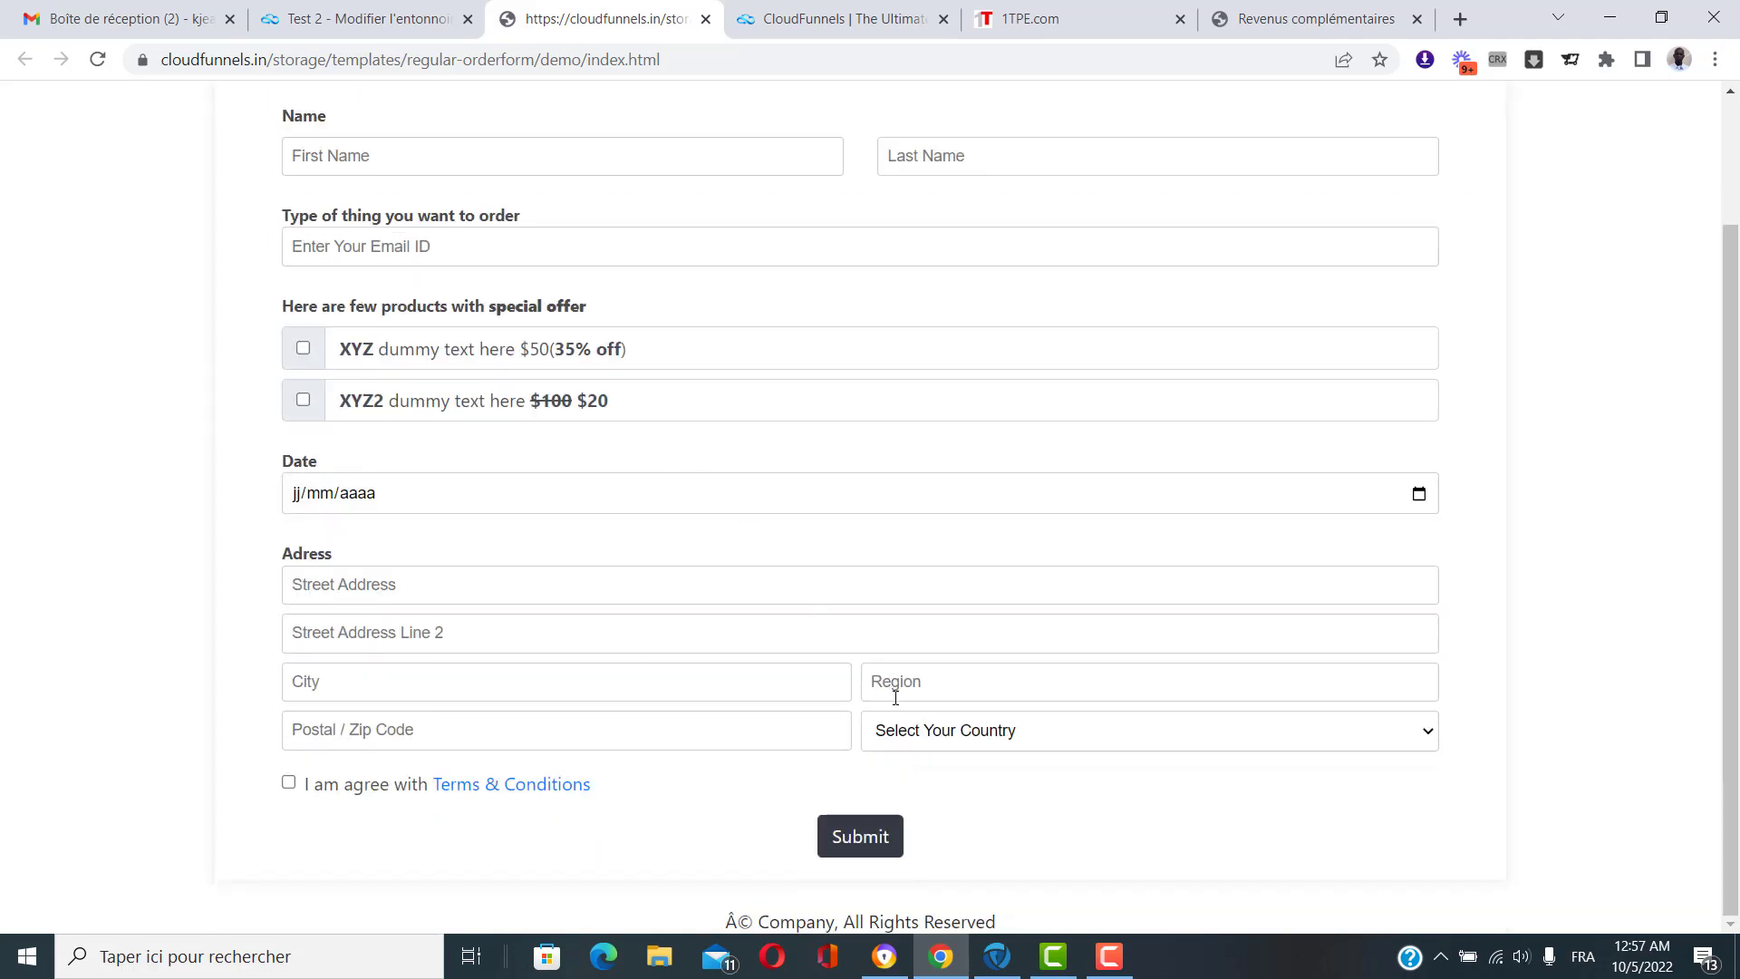
click(328, 11)
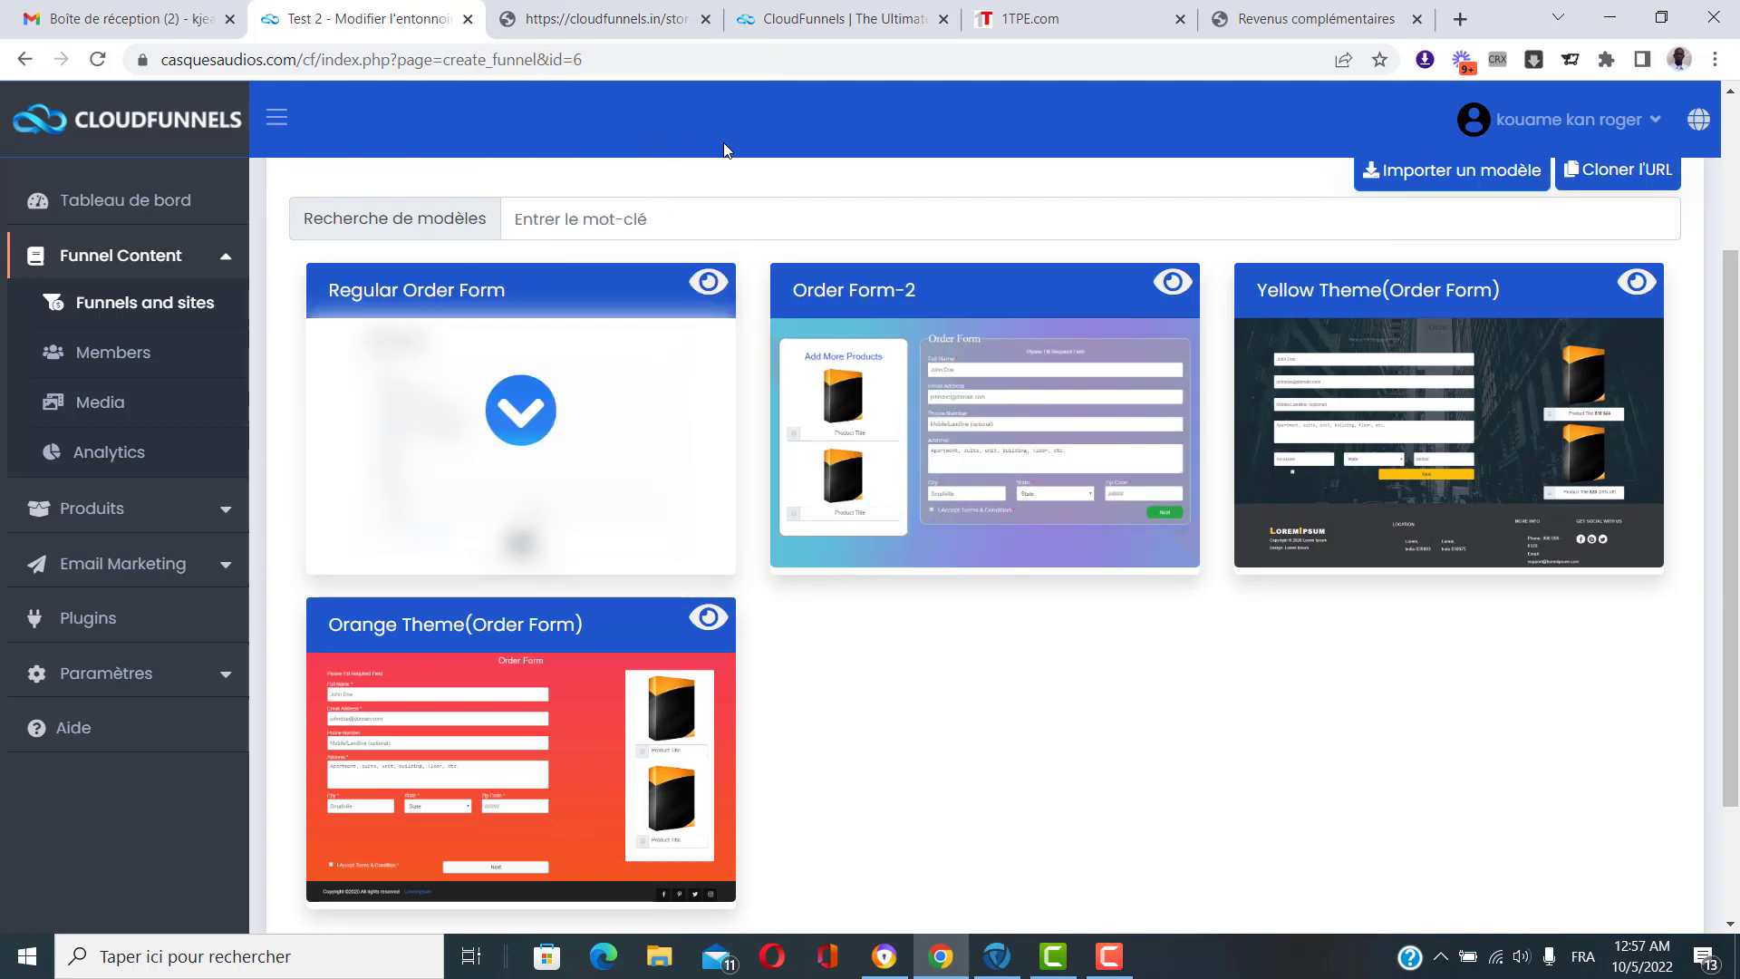
click(705, 19)
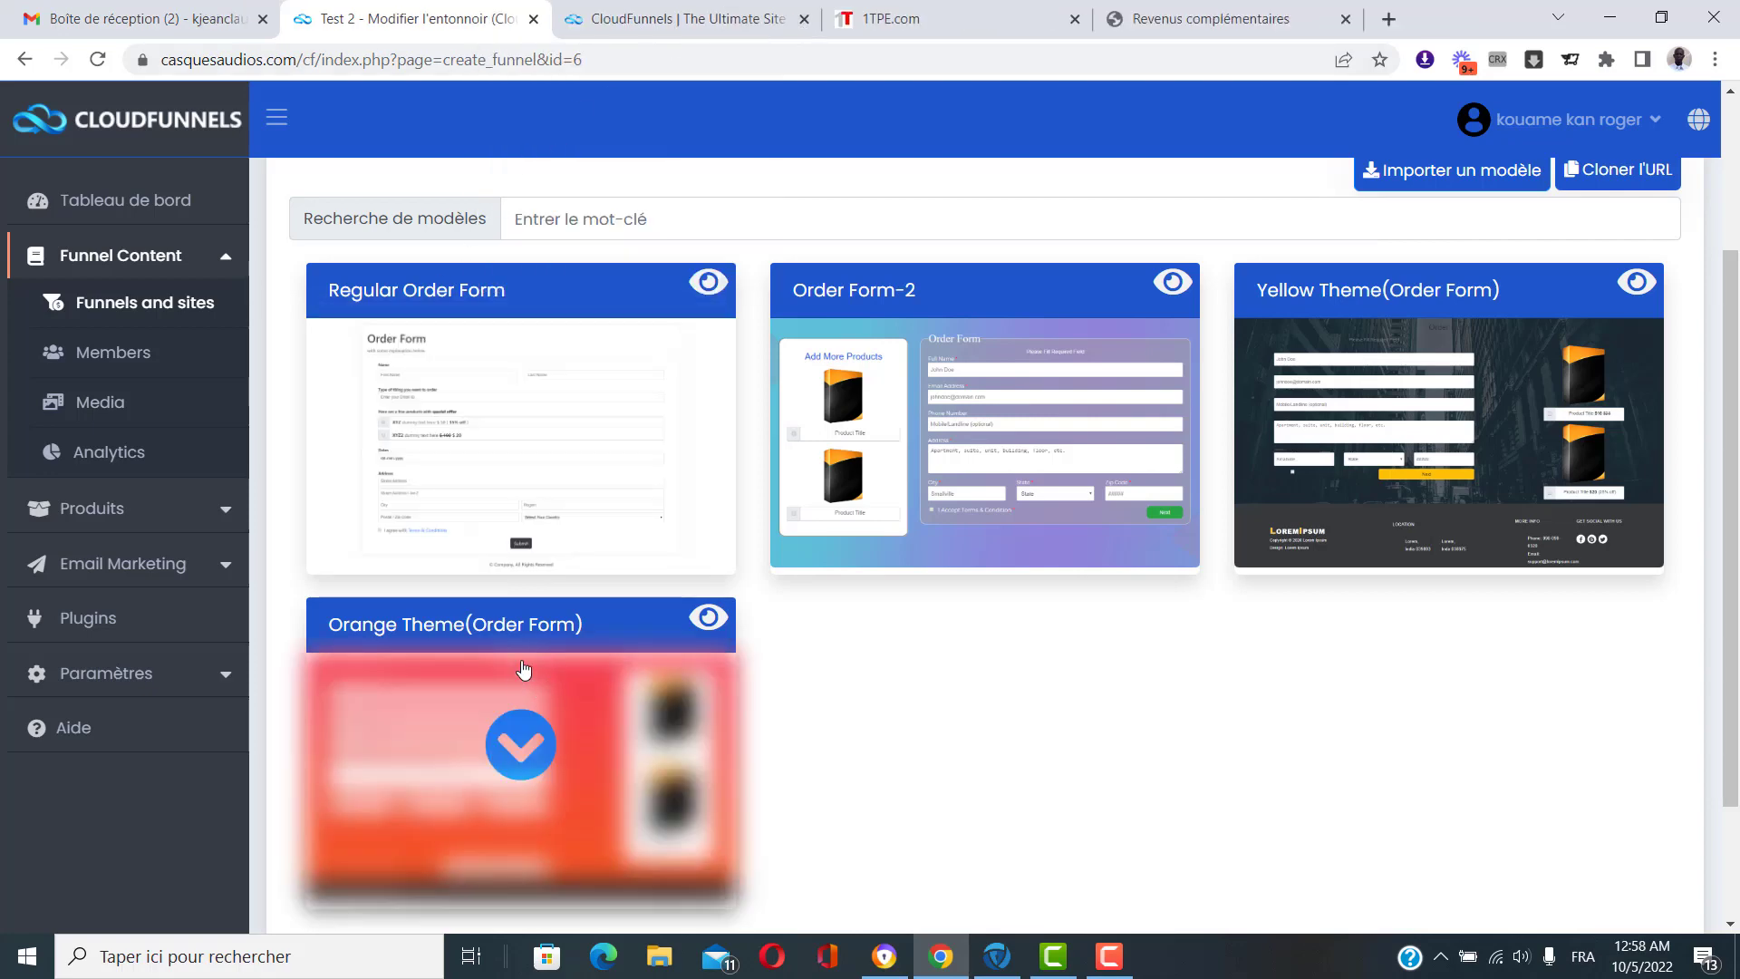
Apply the Regular Order Form template to the Test 2 order form page.
scroll(707, 457, up, 3)
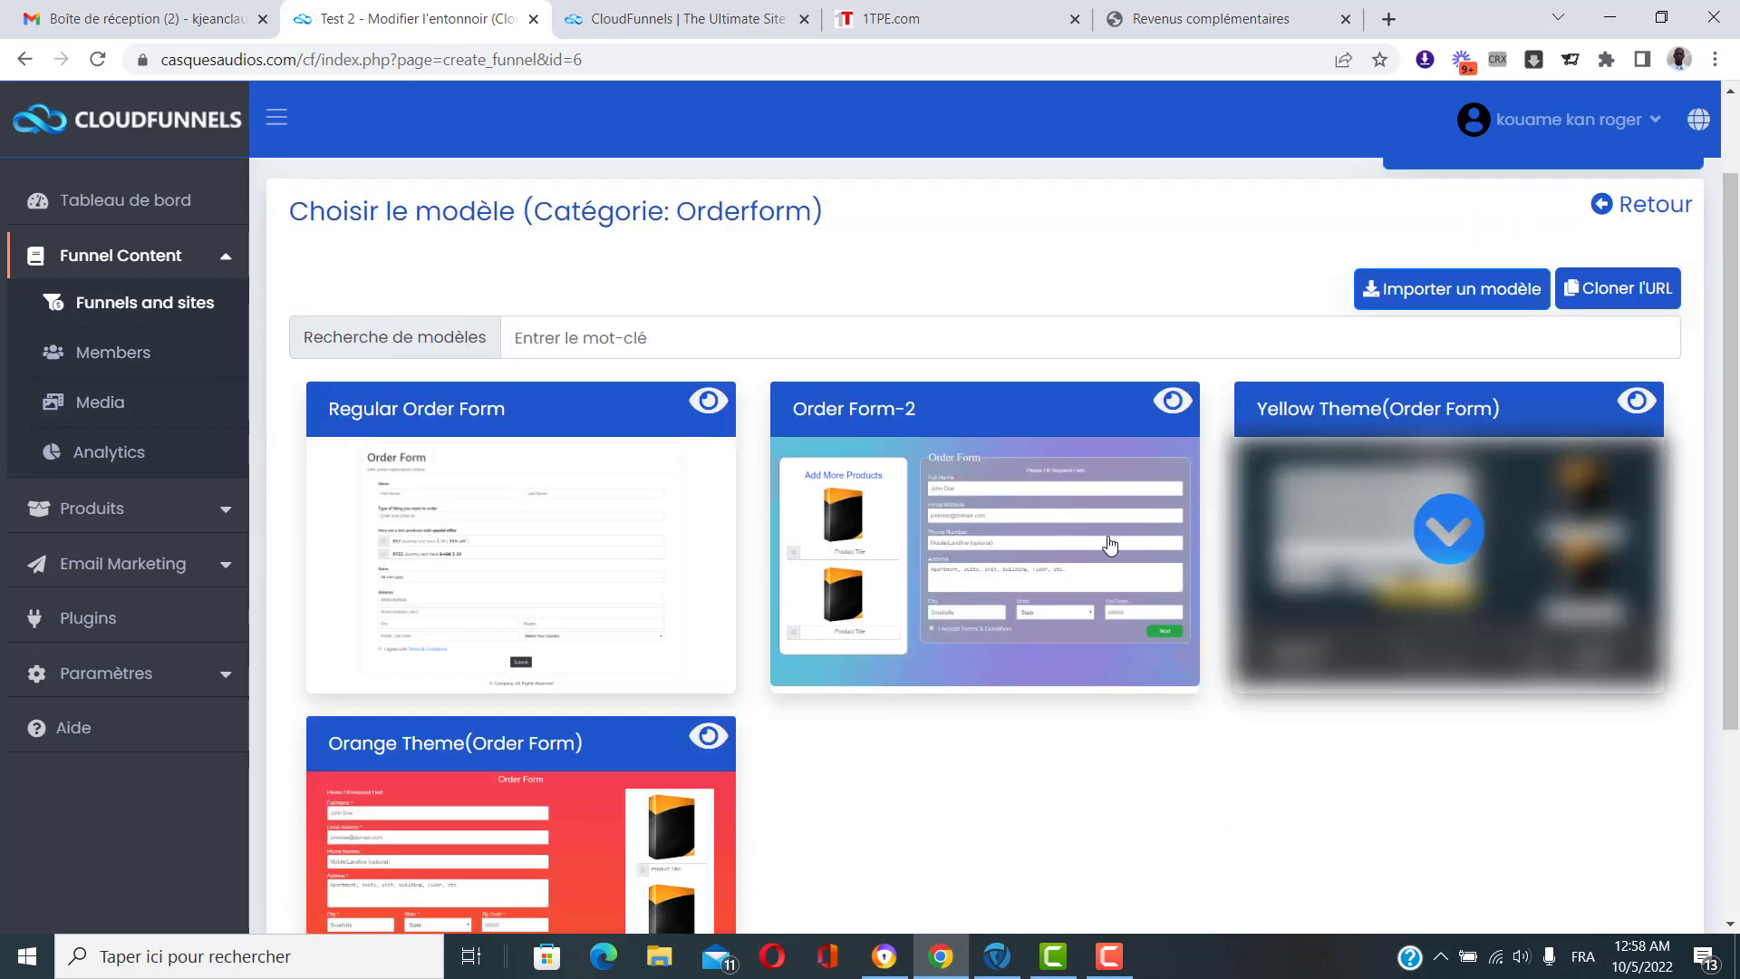
scroll(1473, 435, down, 1)
click(521, 529)
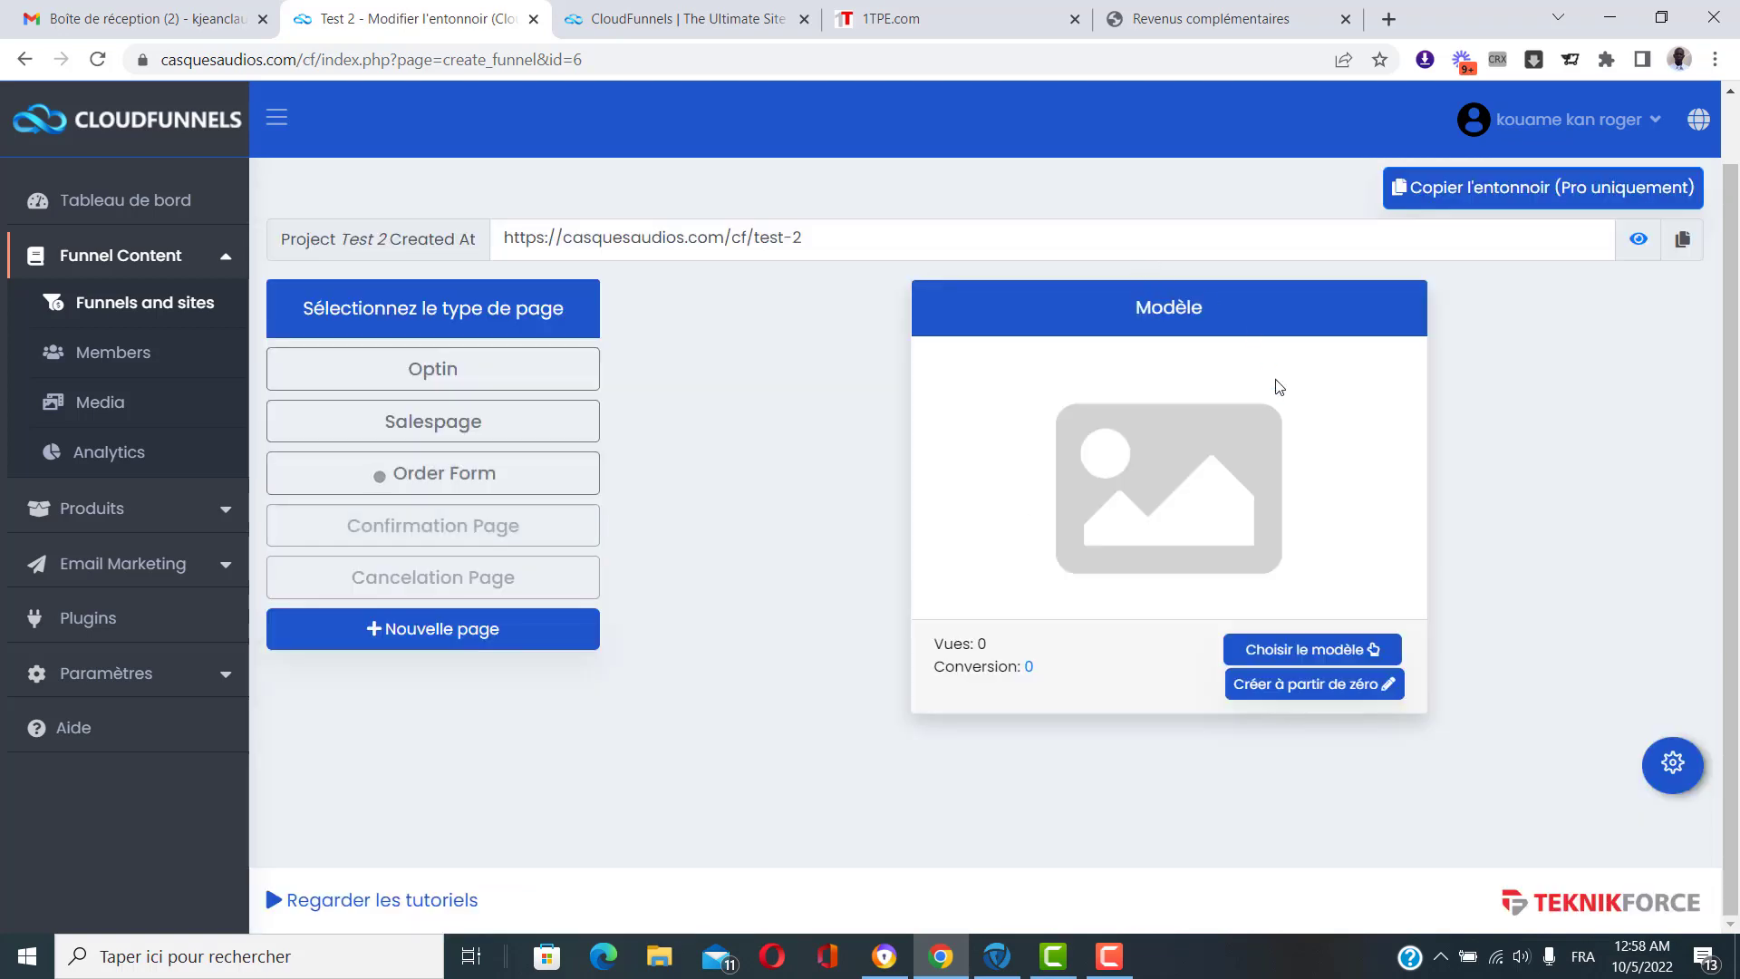
click(1272, 686)
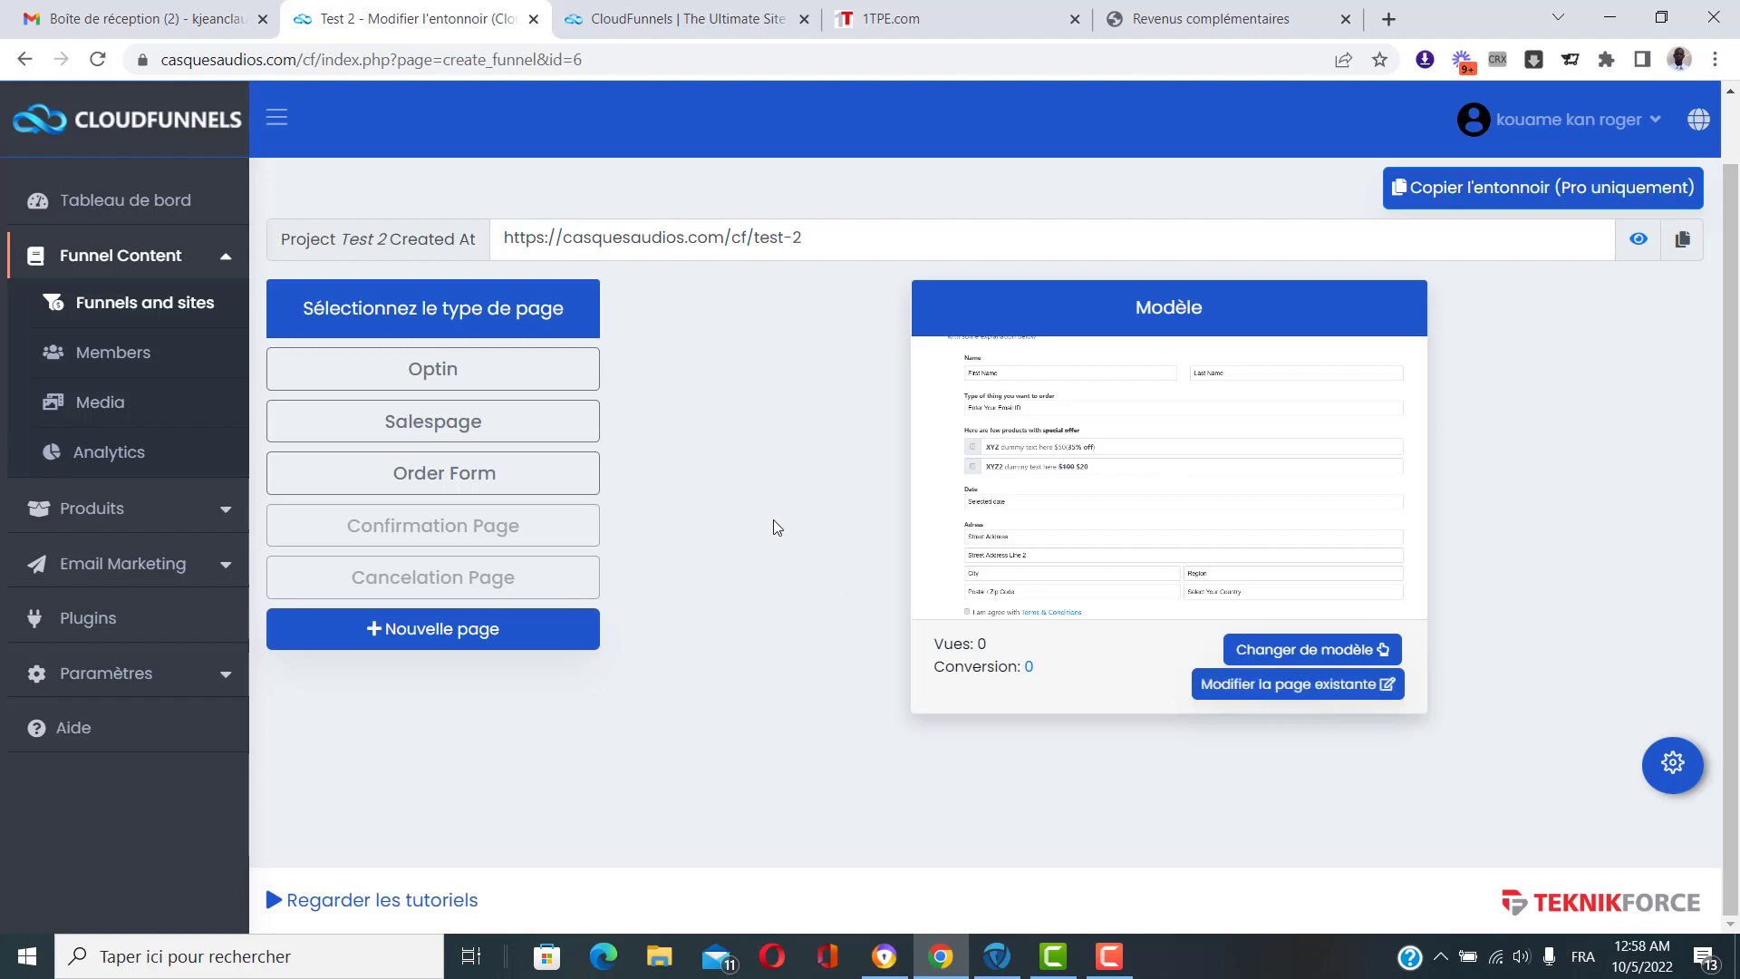
Check the Confirmation and Cancelation Page slots, then return to the funnels list.
click(469, 529)
click(383, 578)
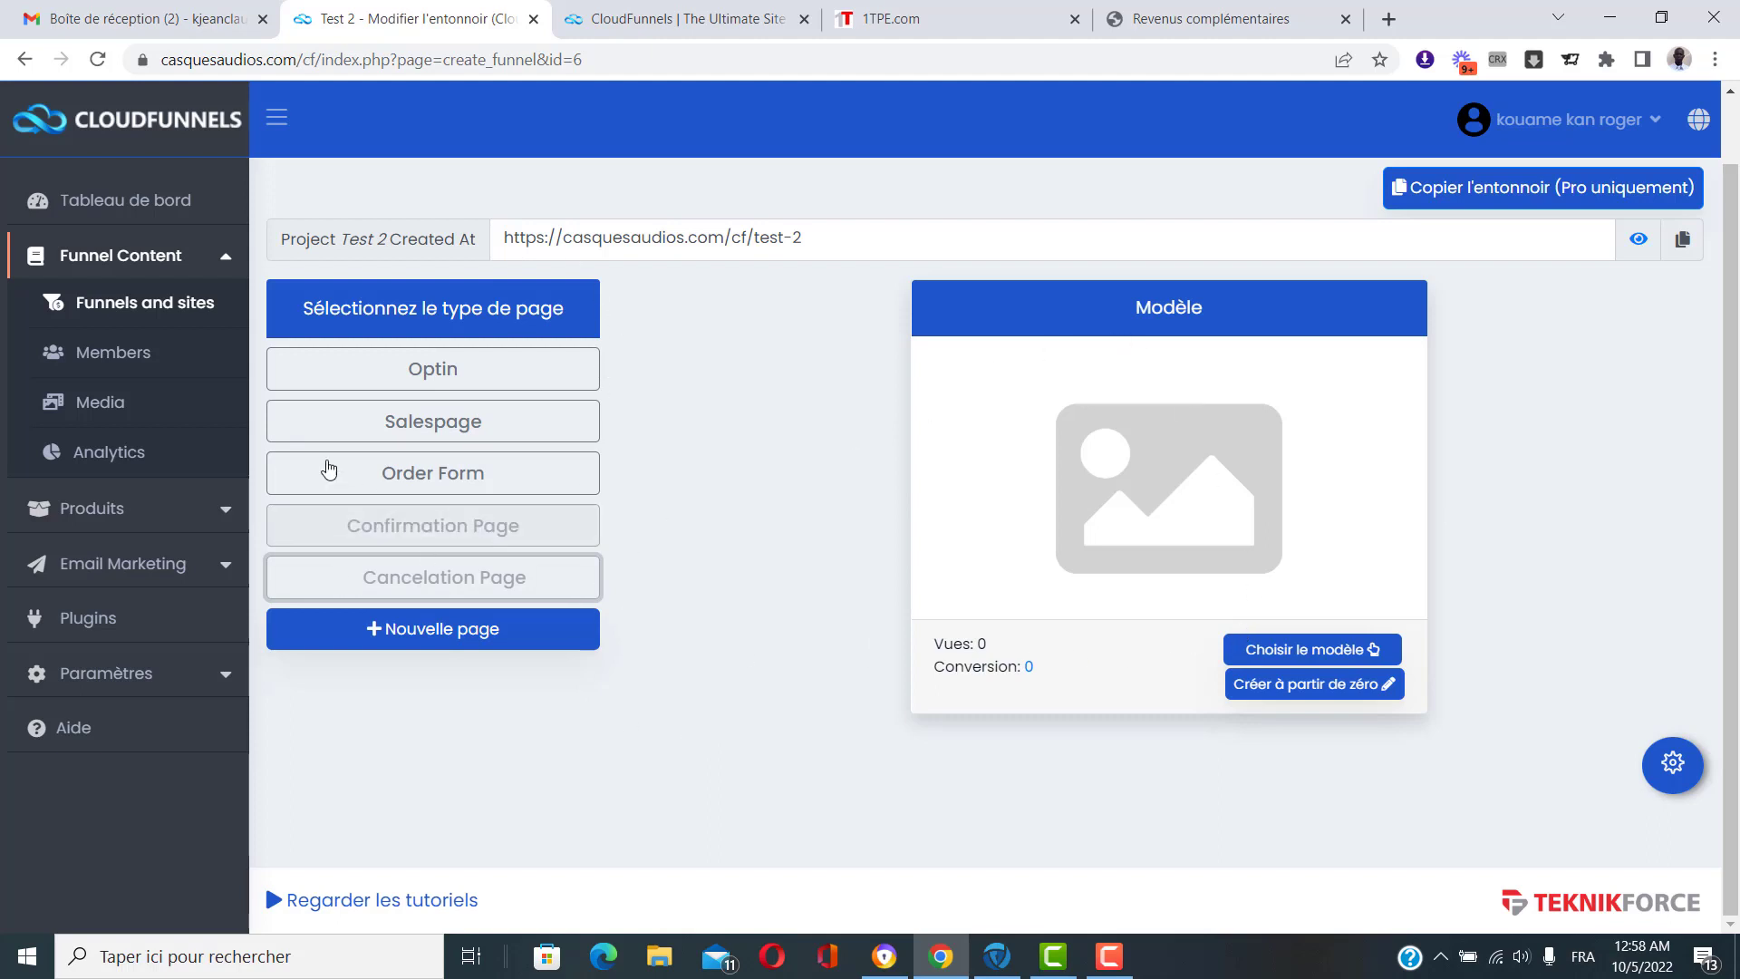
click(191, 308)
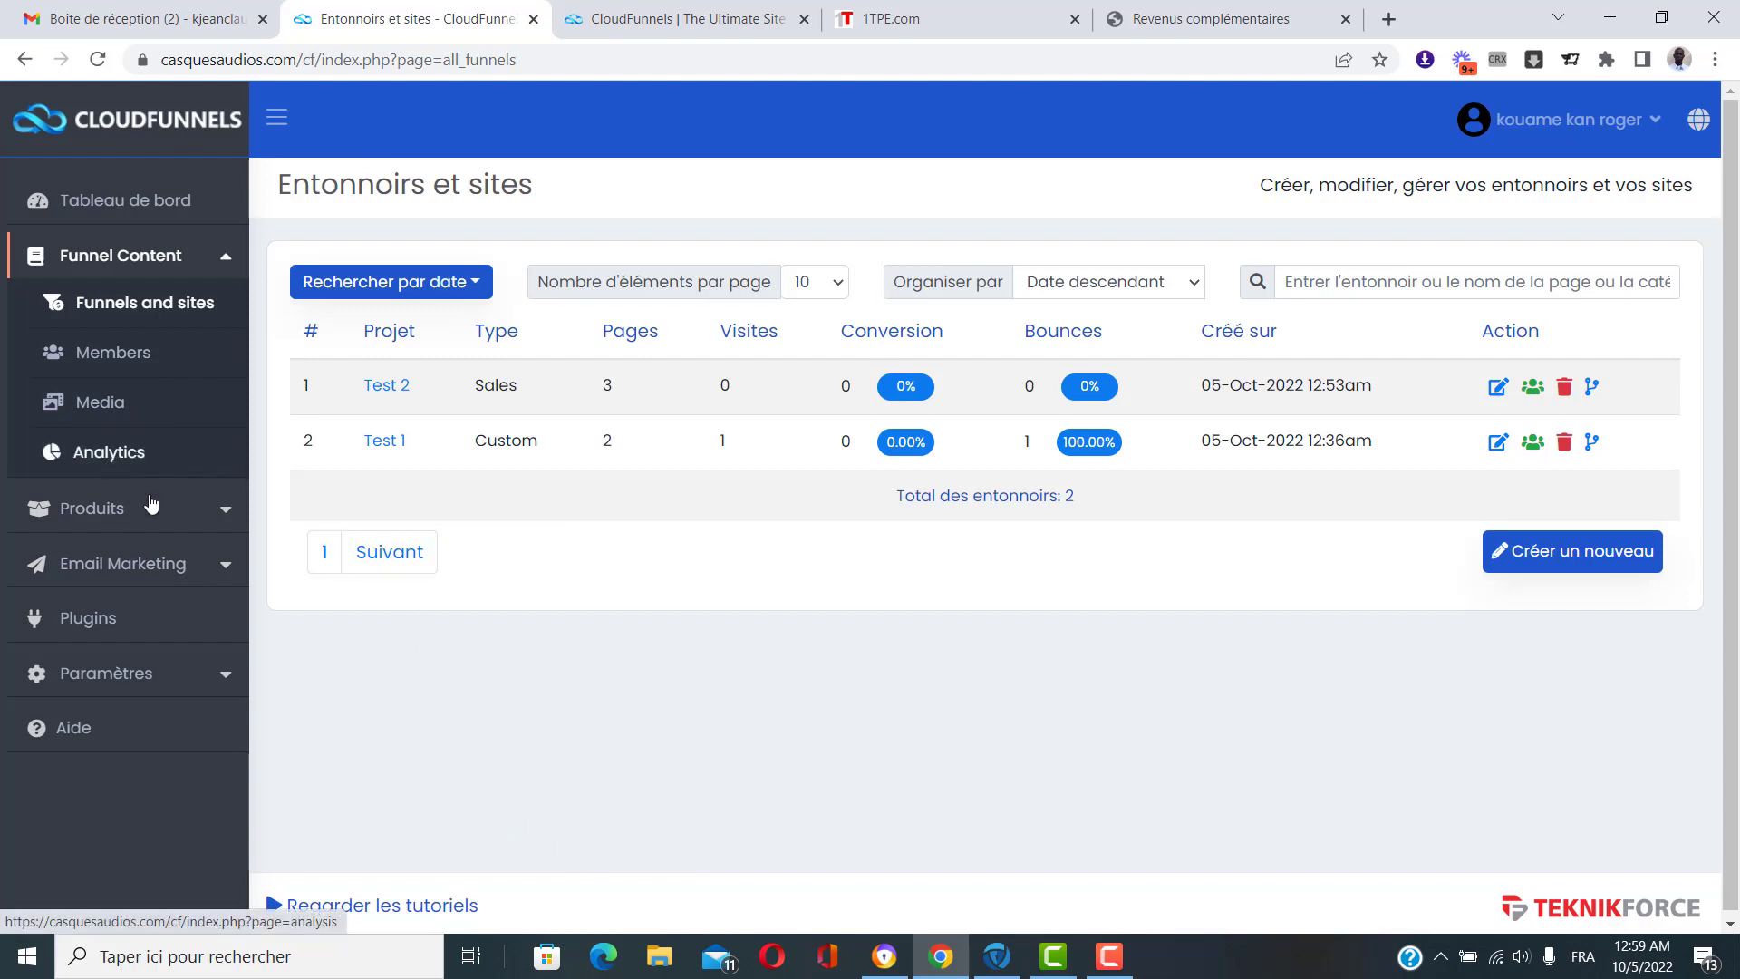
Check the funnel analytics page, then go through Email Marketing to the Listes page.
click(109, 454)
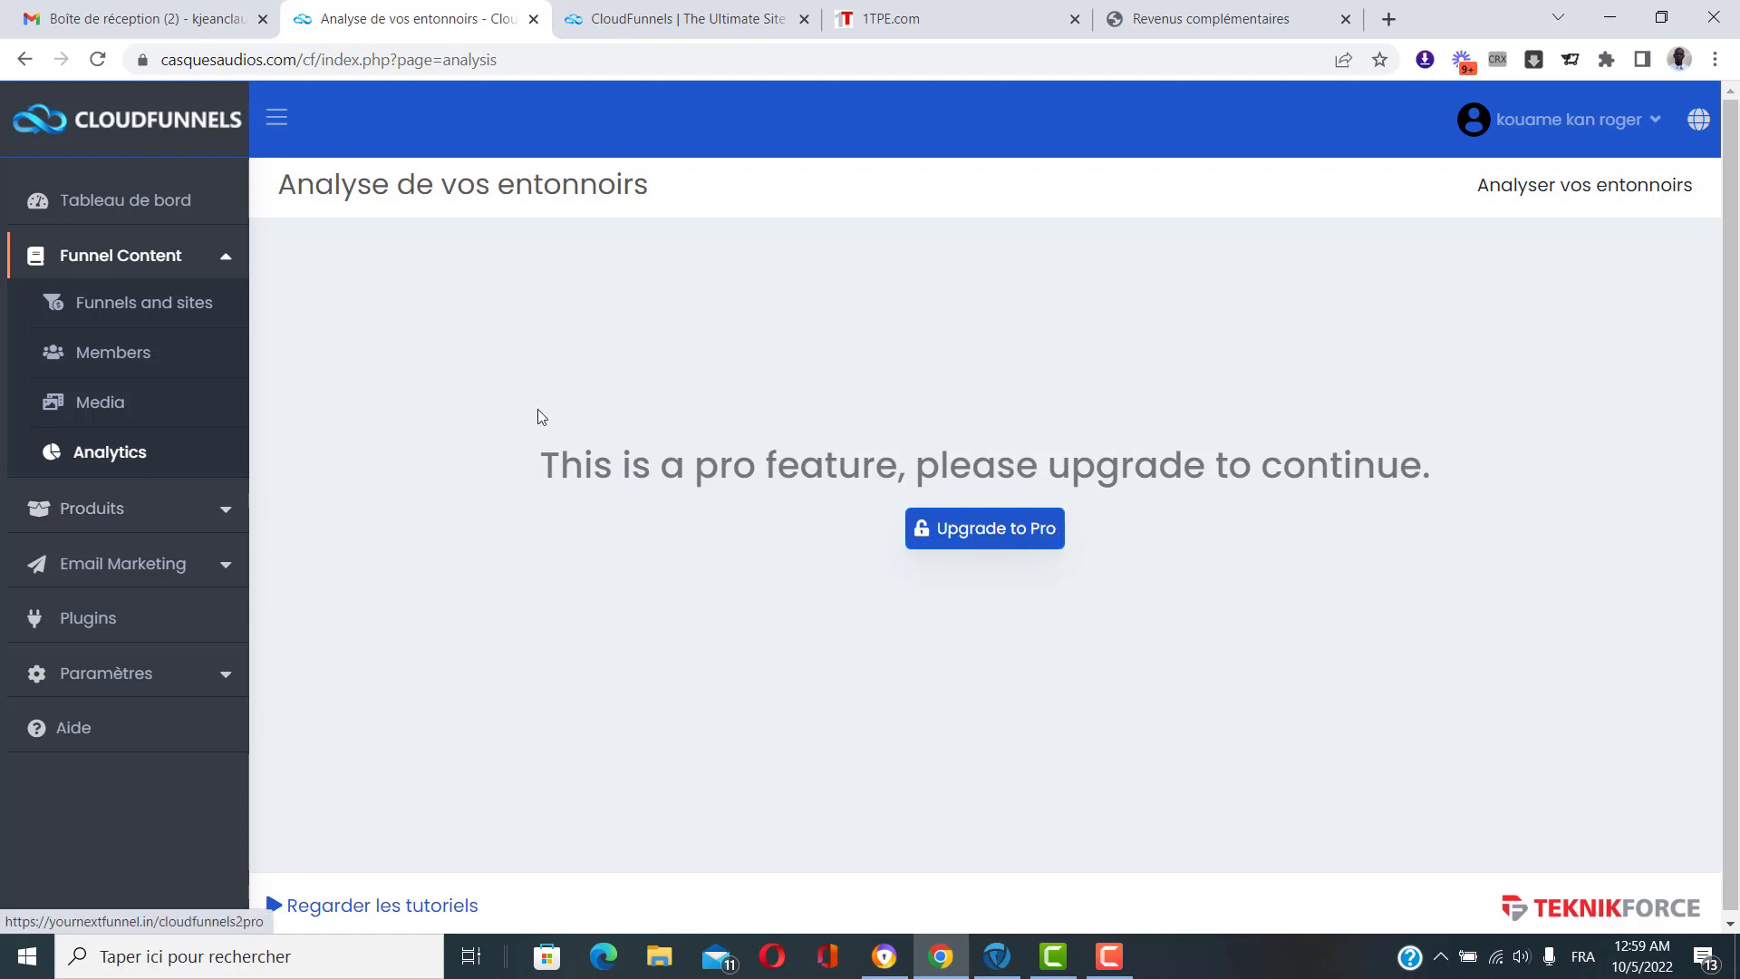
click(158, 512)
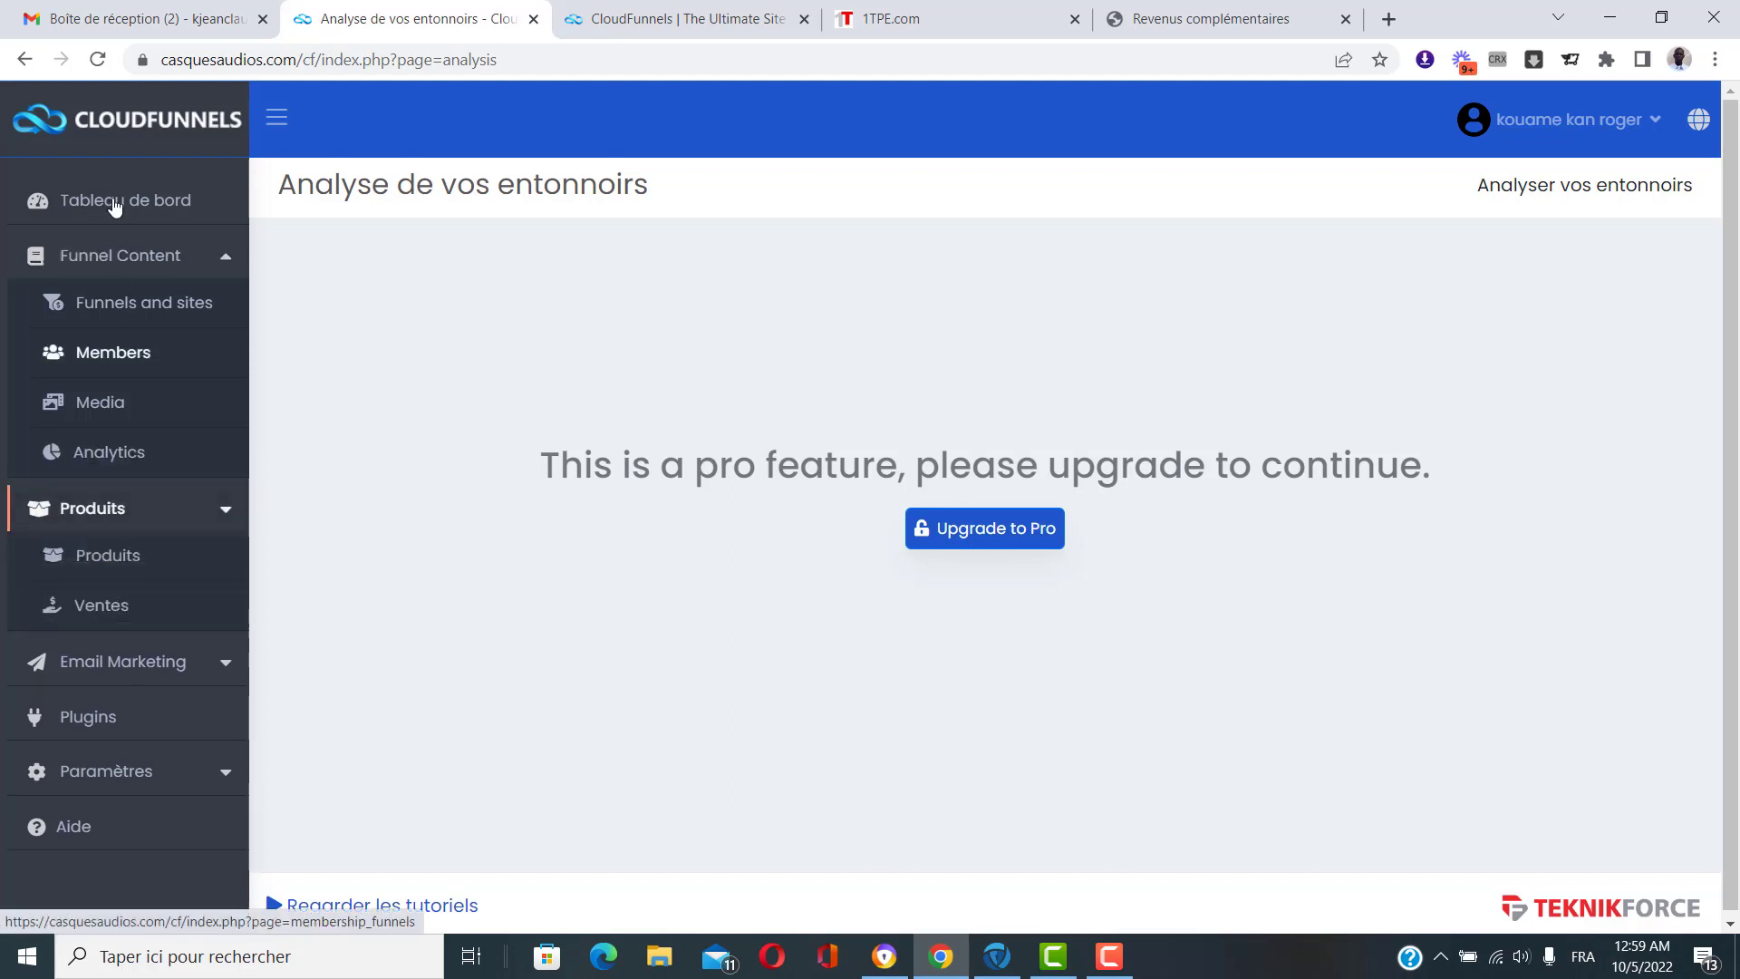
click(182, 272)
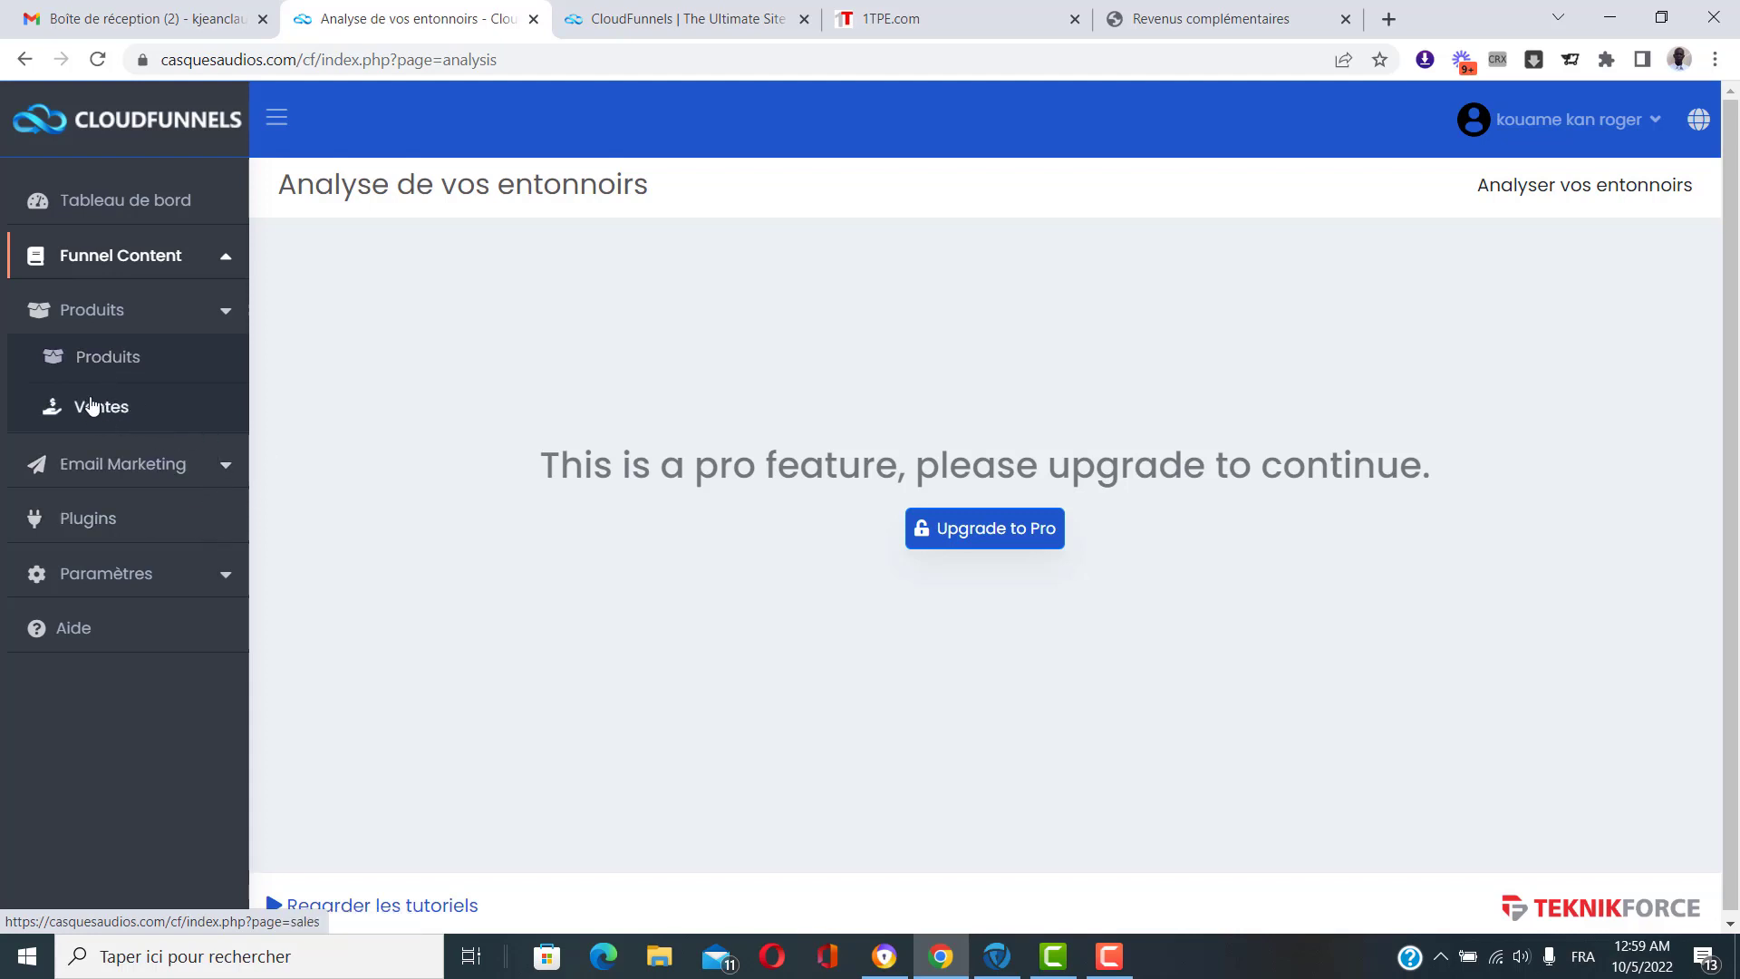
click(196, 464)
click(220, 317)
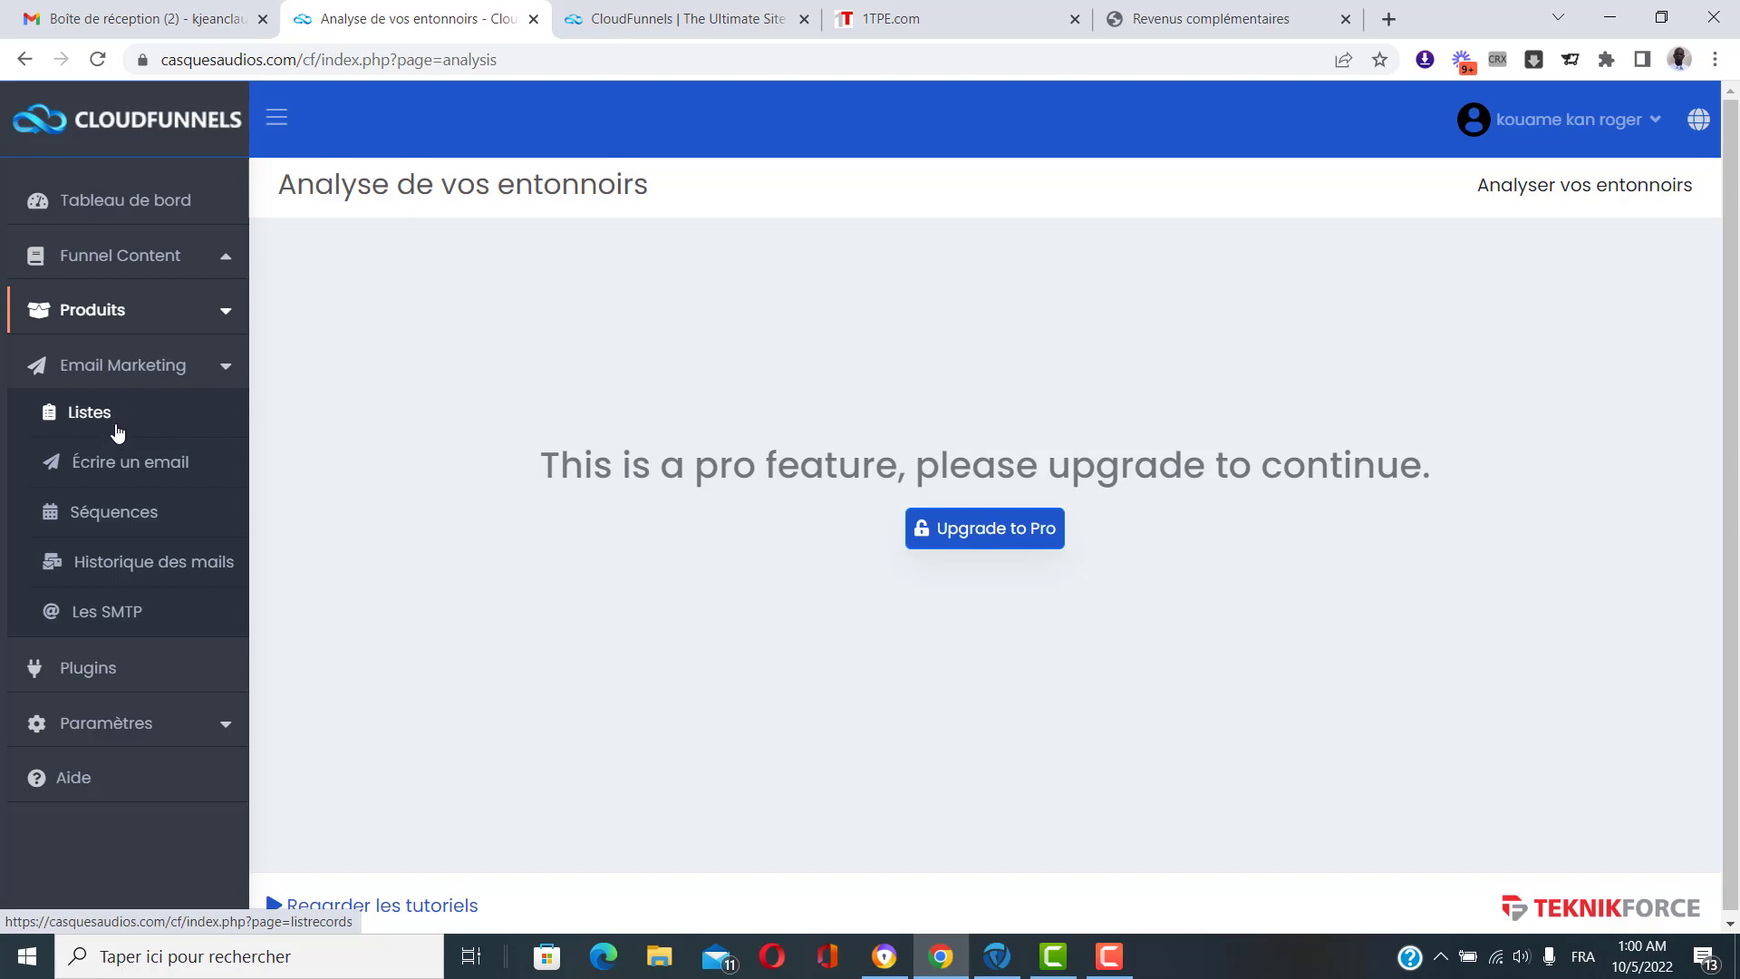
click(116, 416)
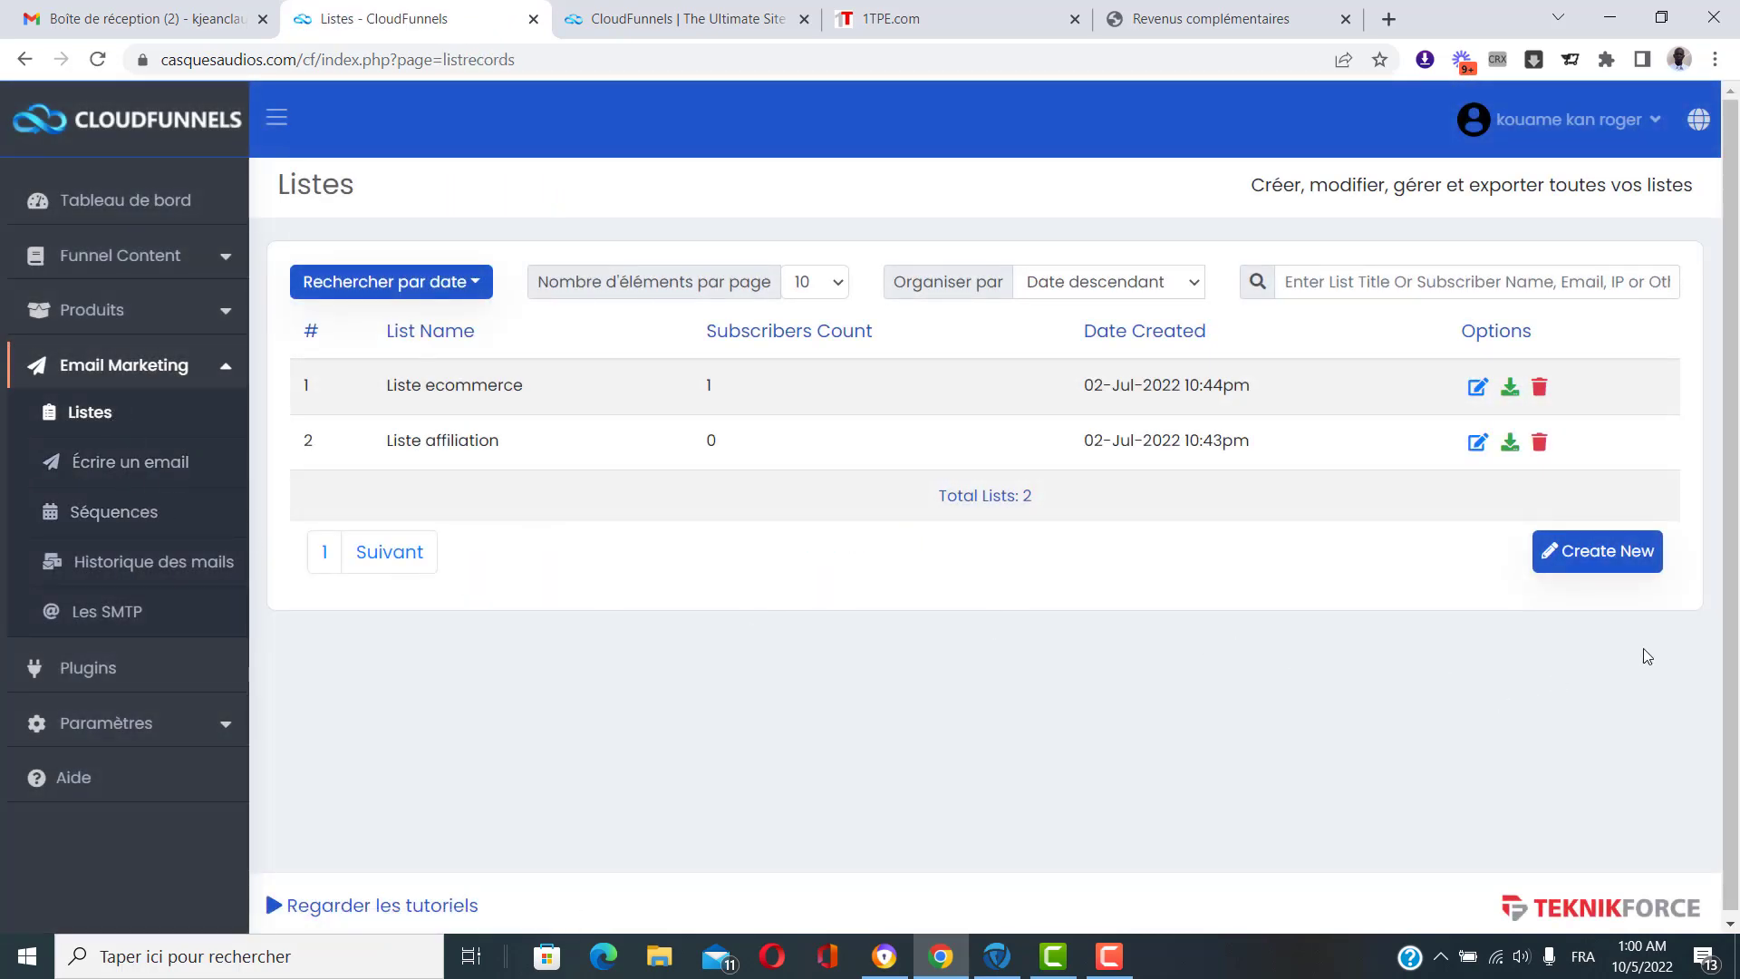
Create a new email list named 'Test'.
click(1611, 560)
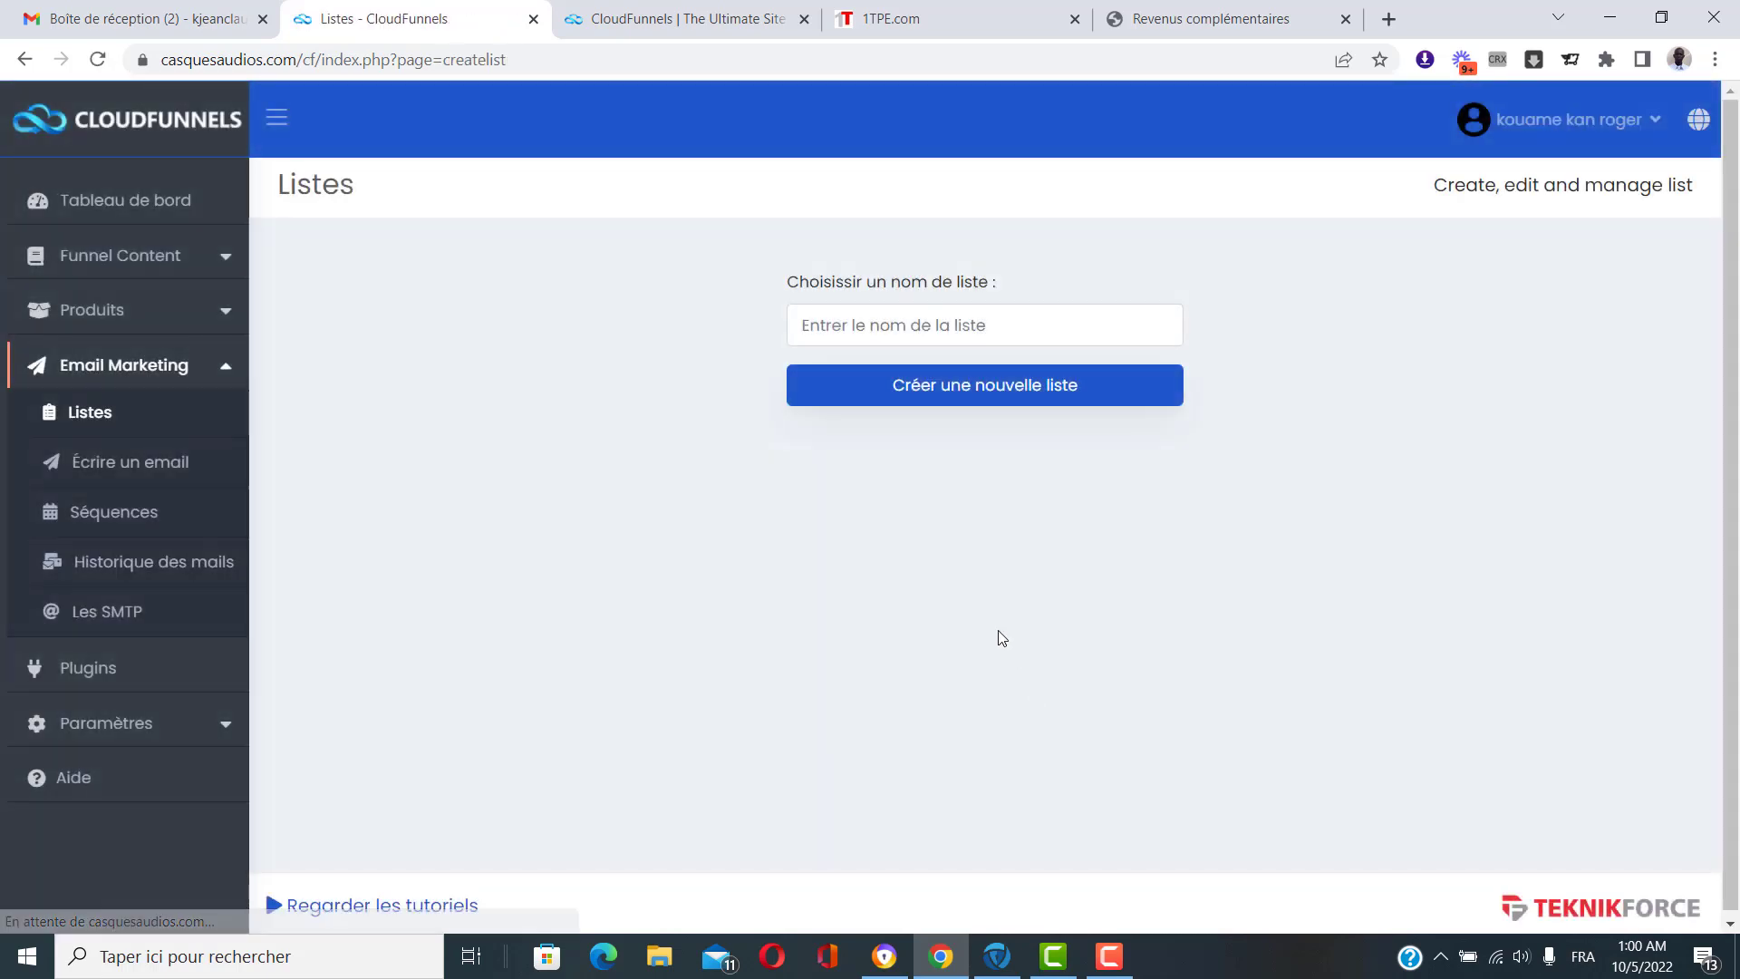
click(947, 324)
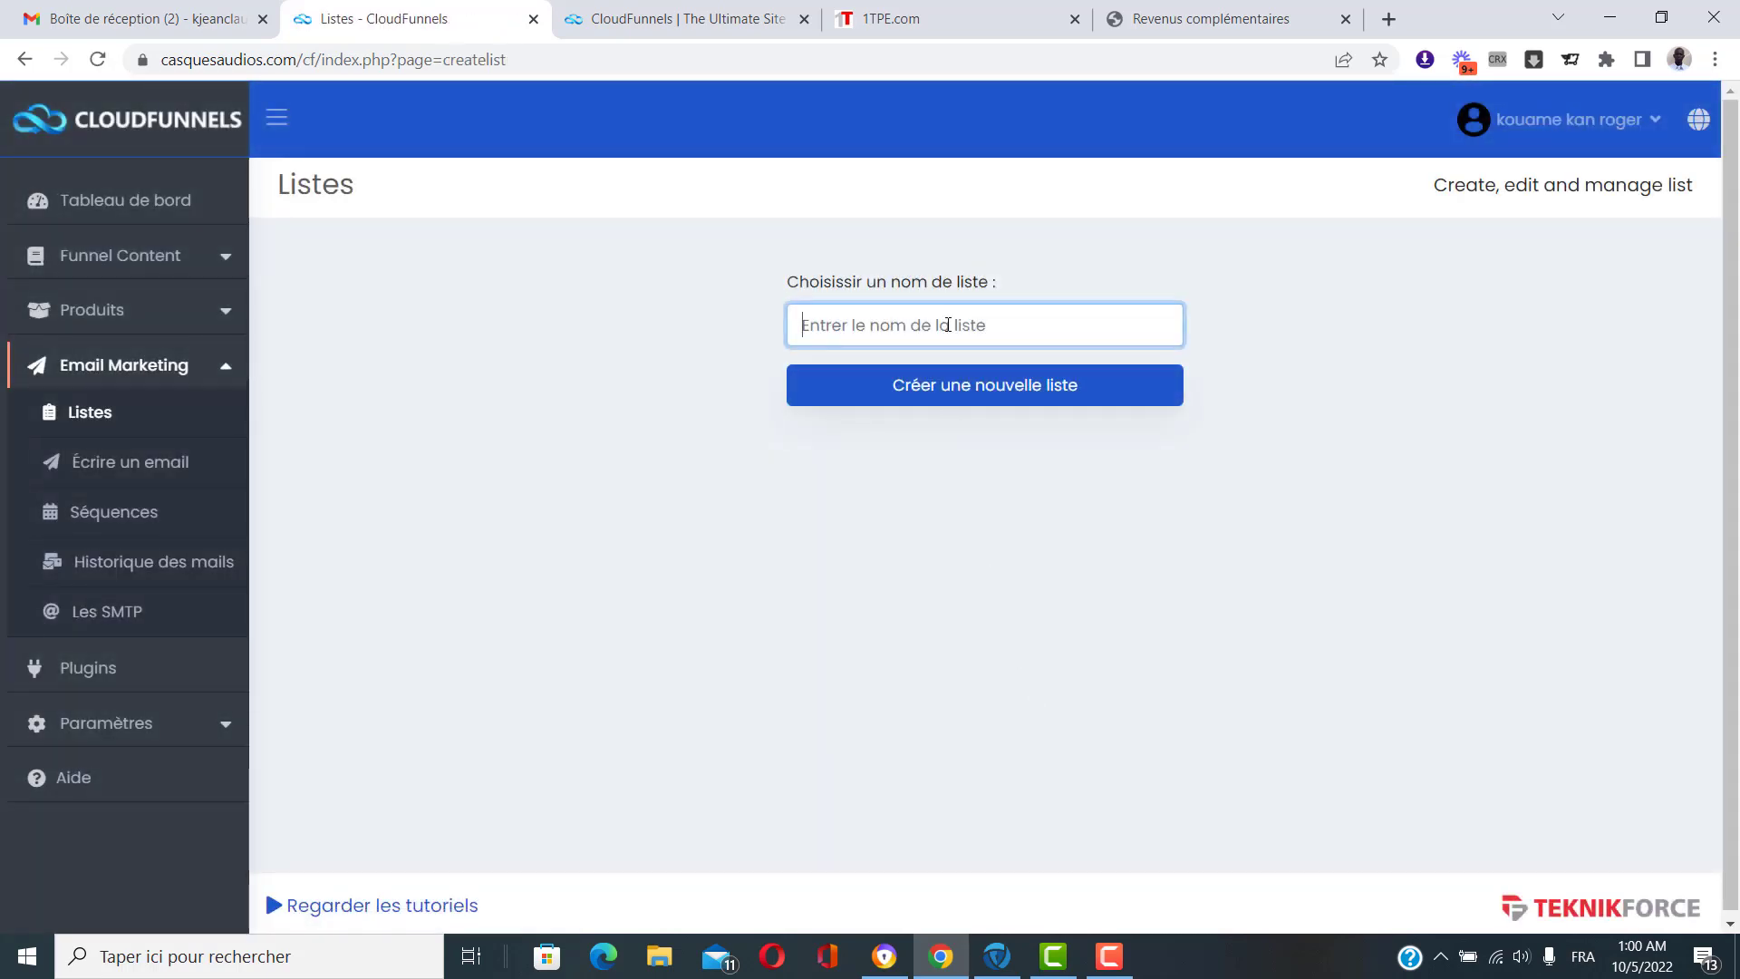
text(Test)
click(948, 386)
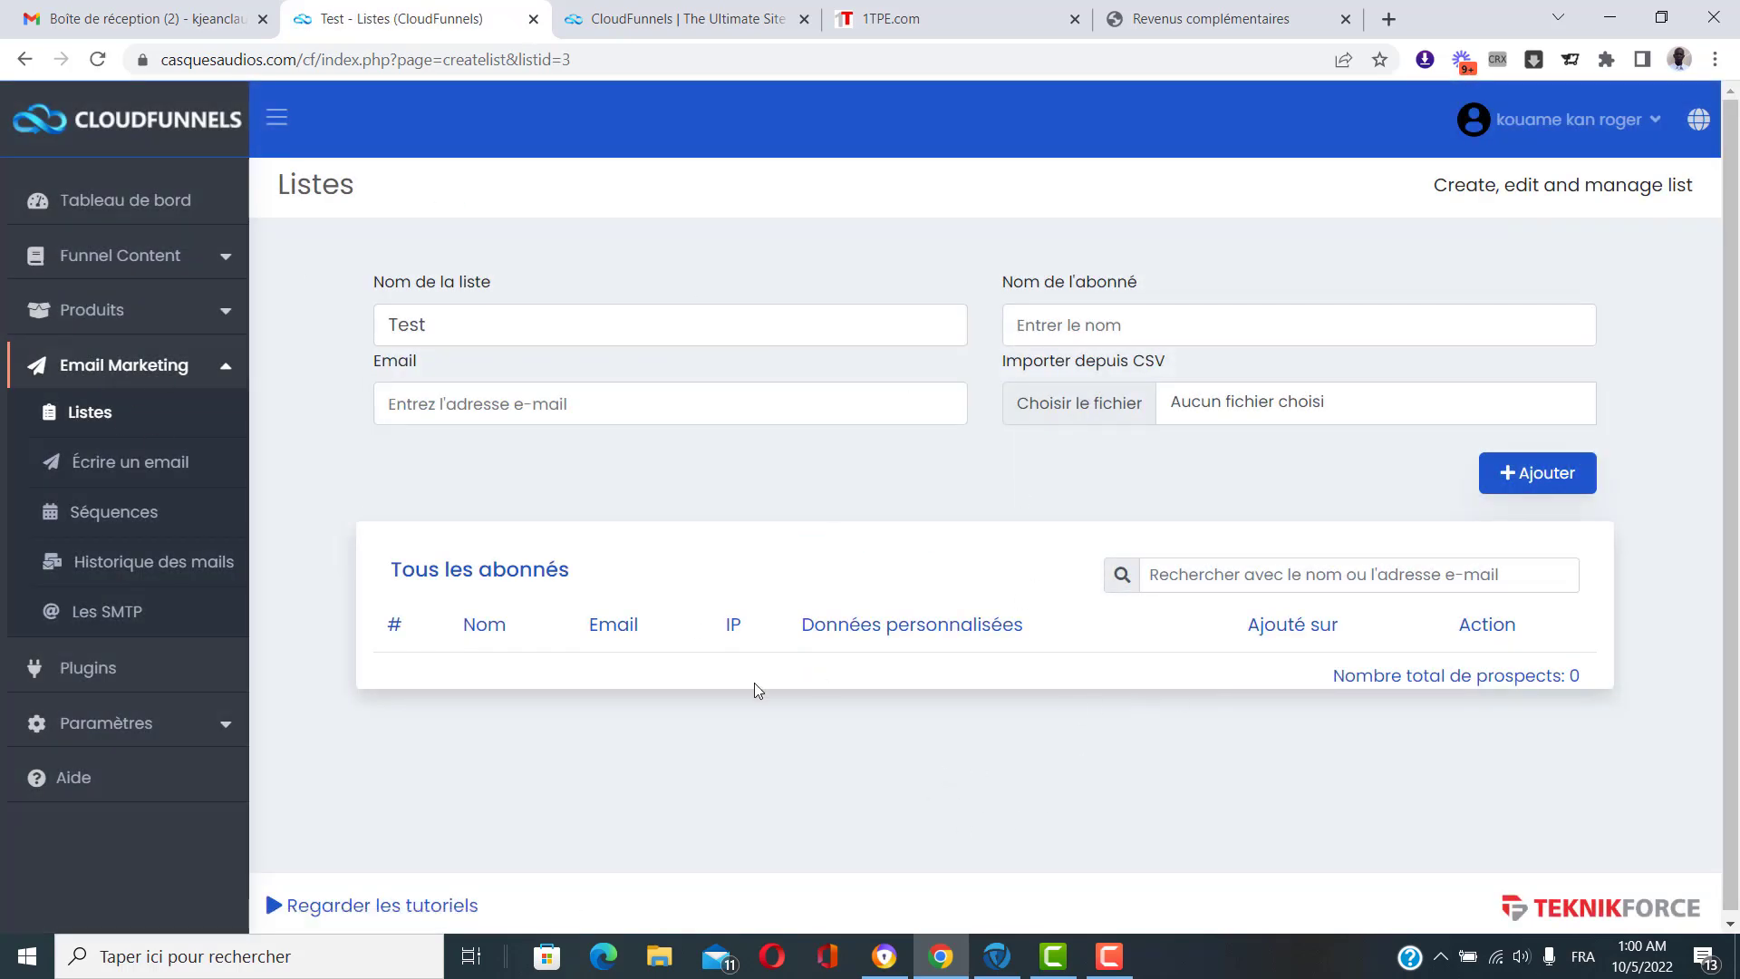
Review the Test list in the lists overview, then go to Écrire un email.
click(111, 415)
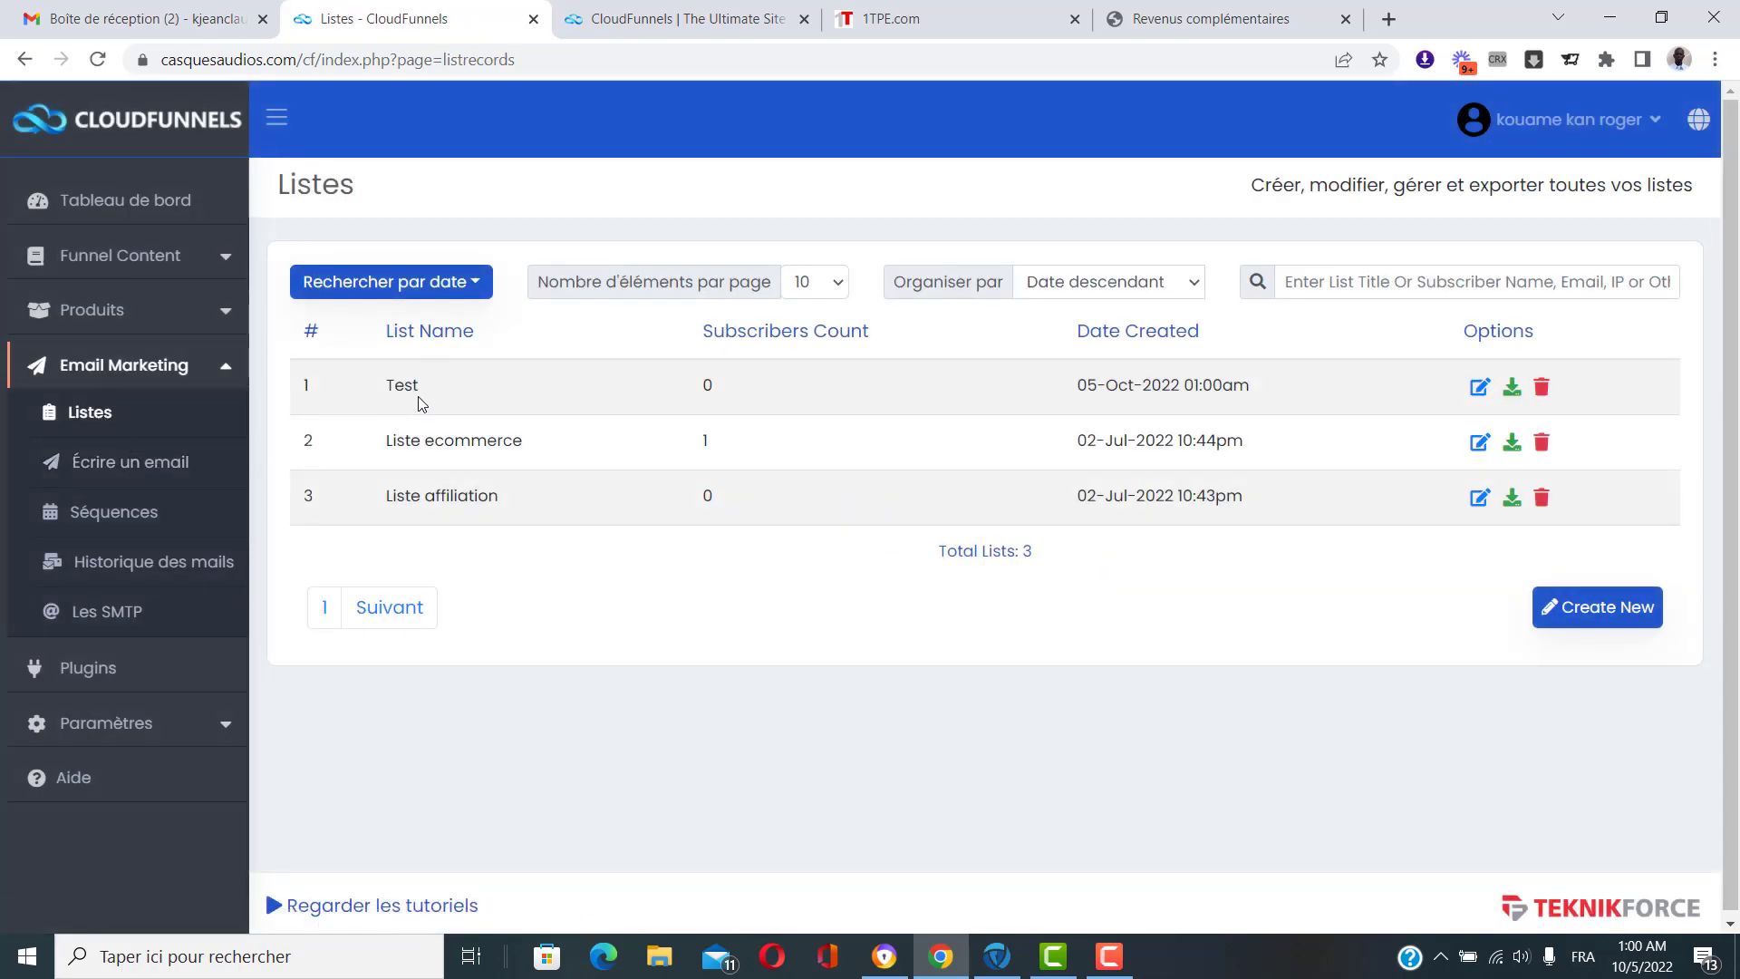
double_click(390, 390)
click(435, 405)
click(152, 471)
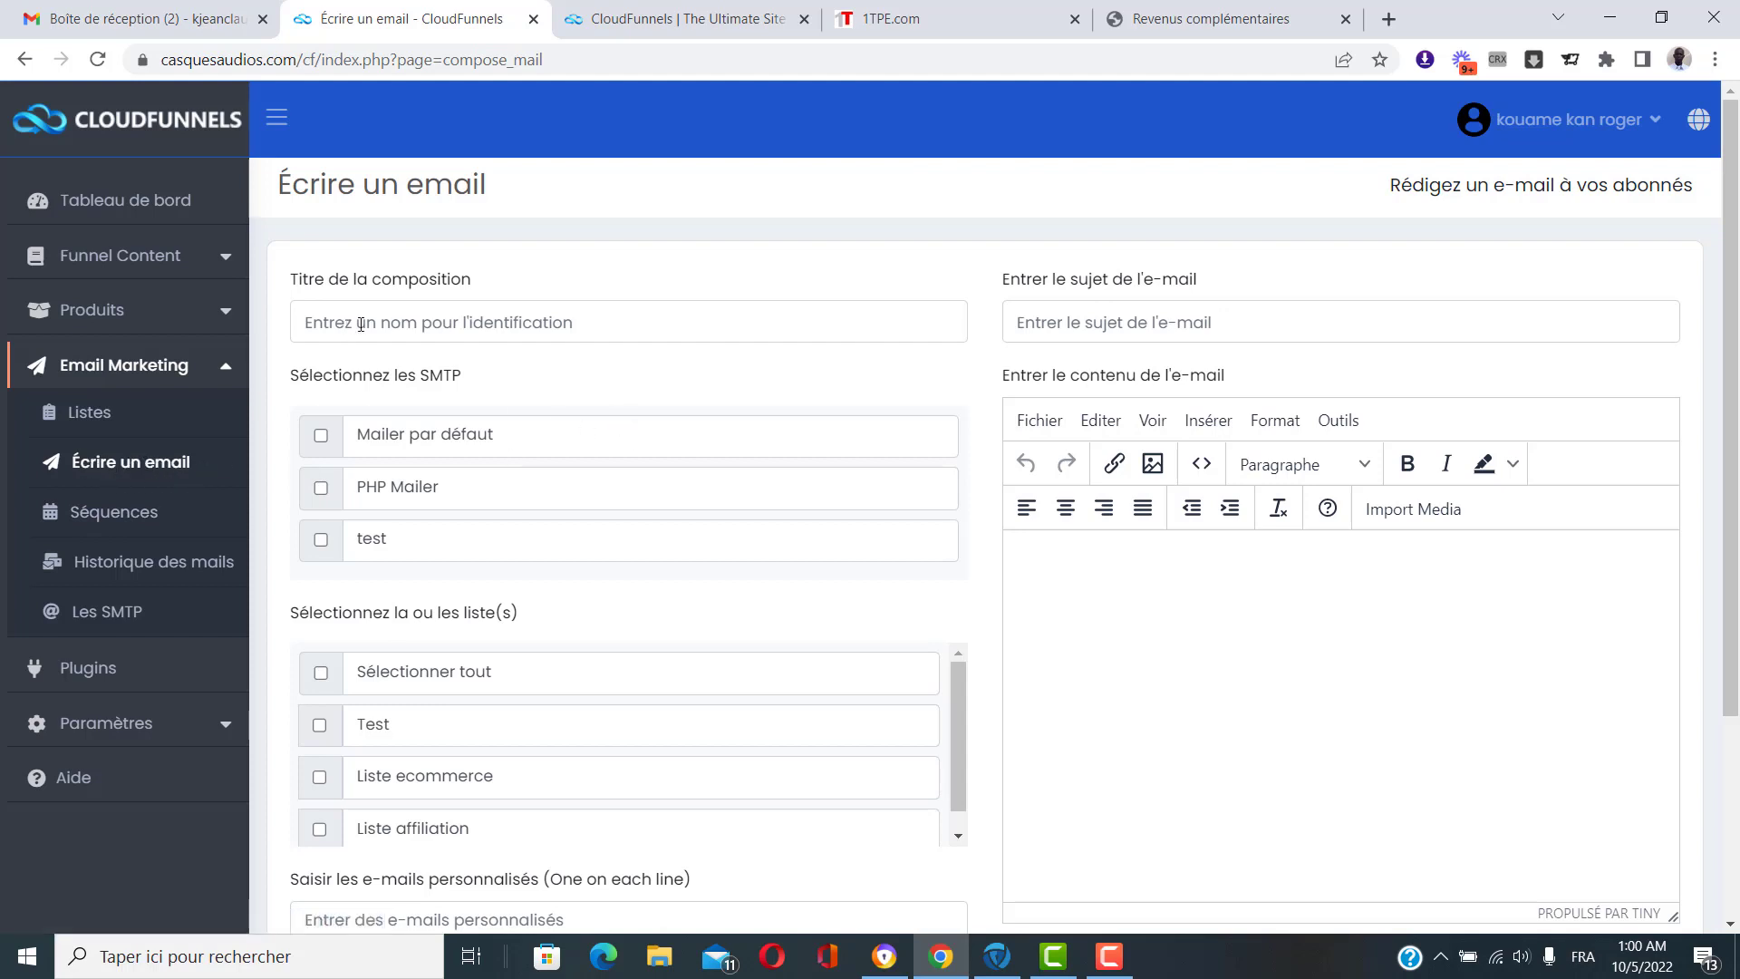
click(644, 324)
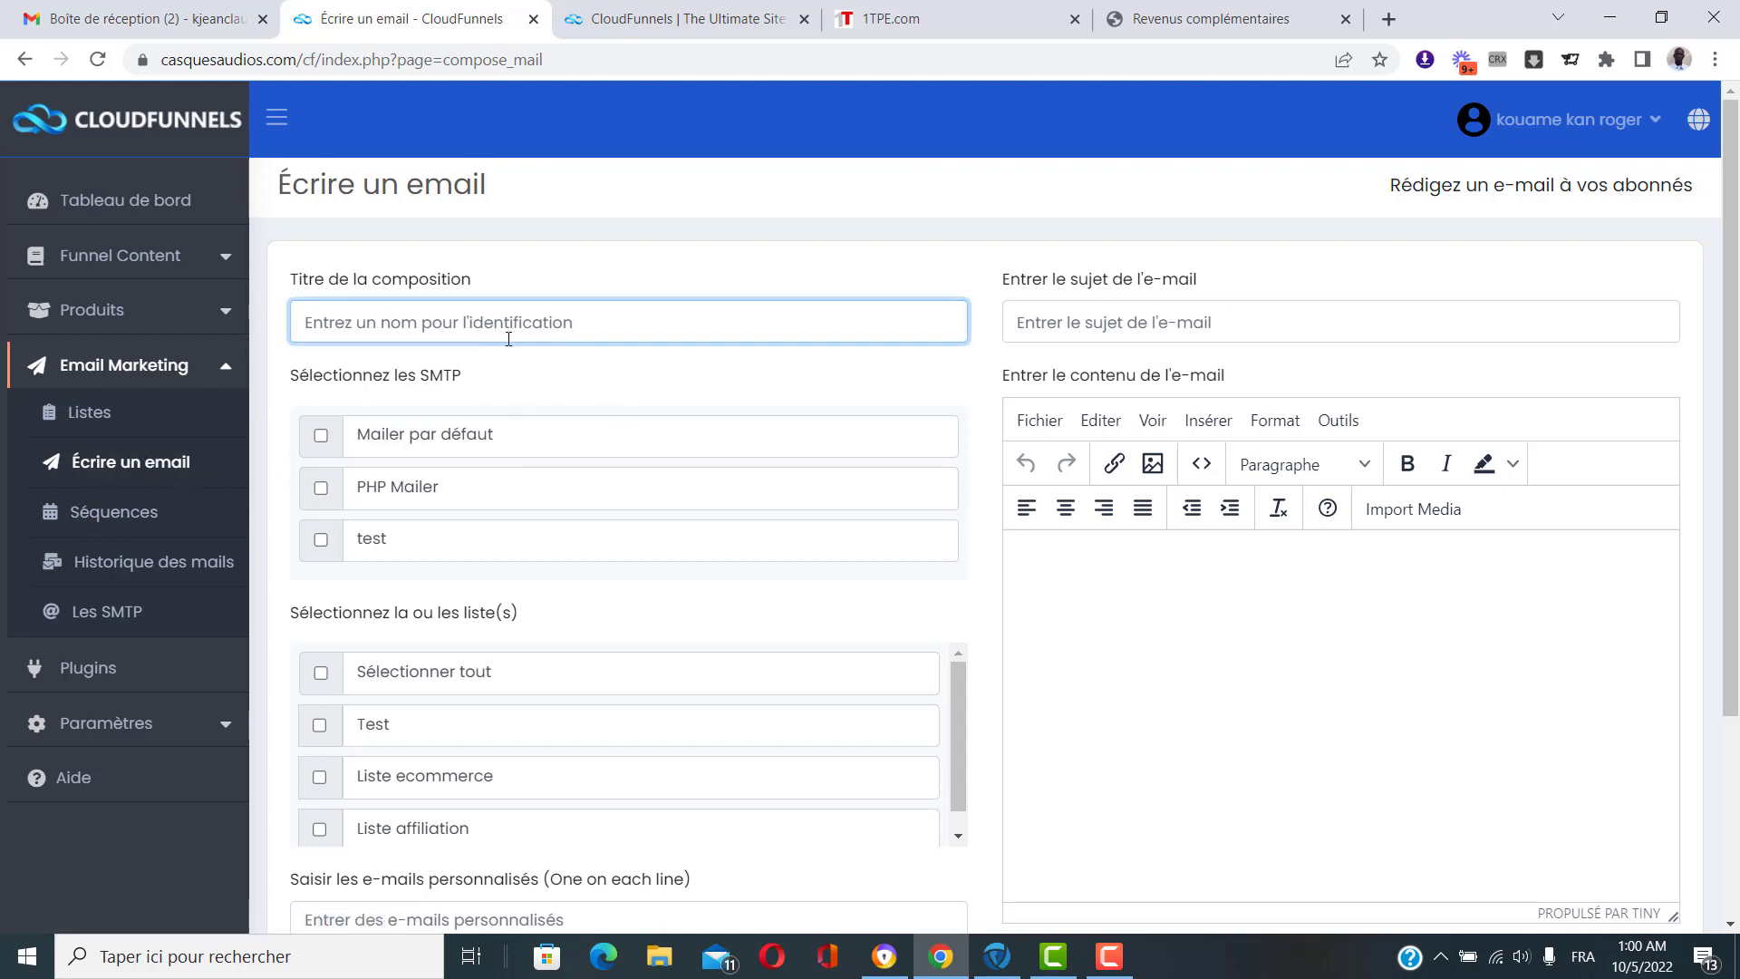
click(624, 388)
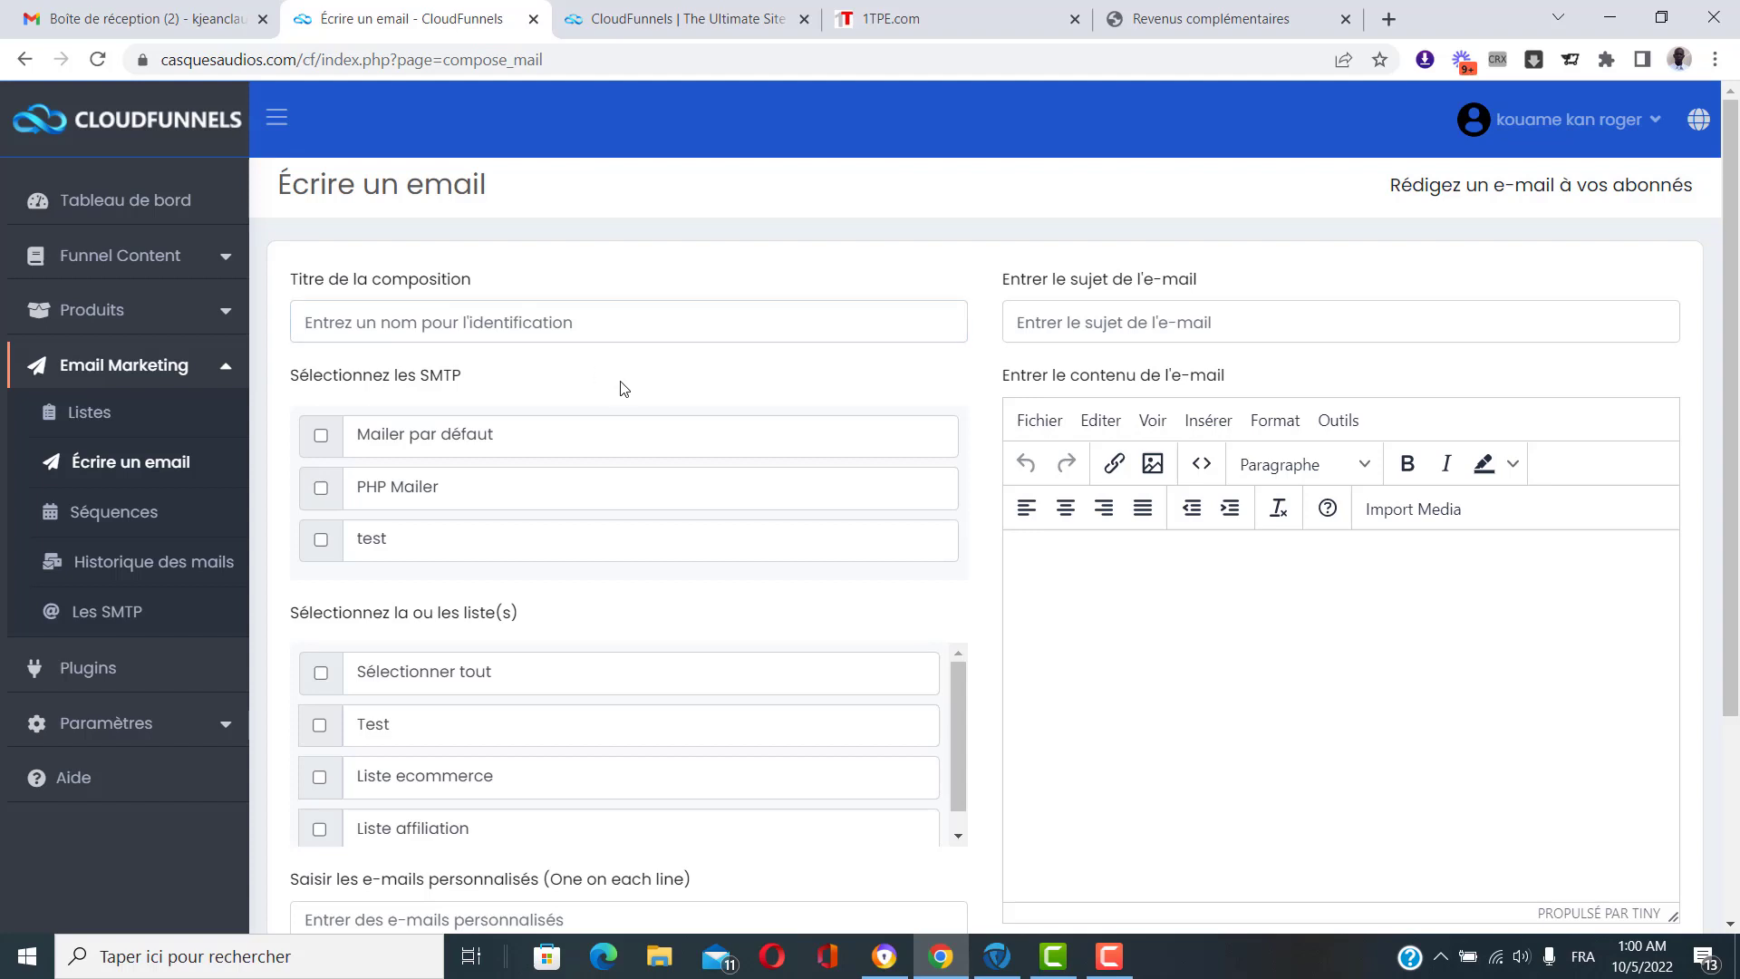
scroll(623, 388, down, 1)
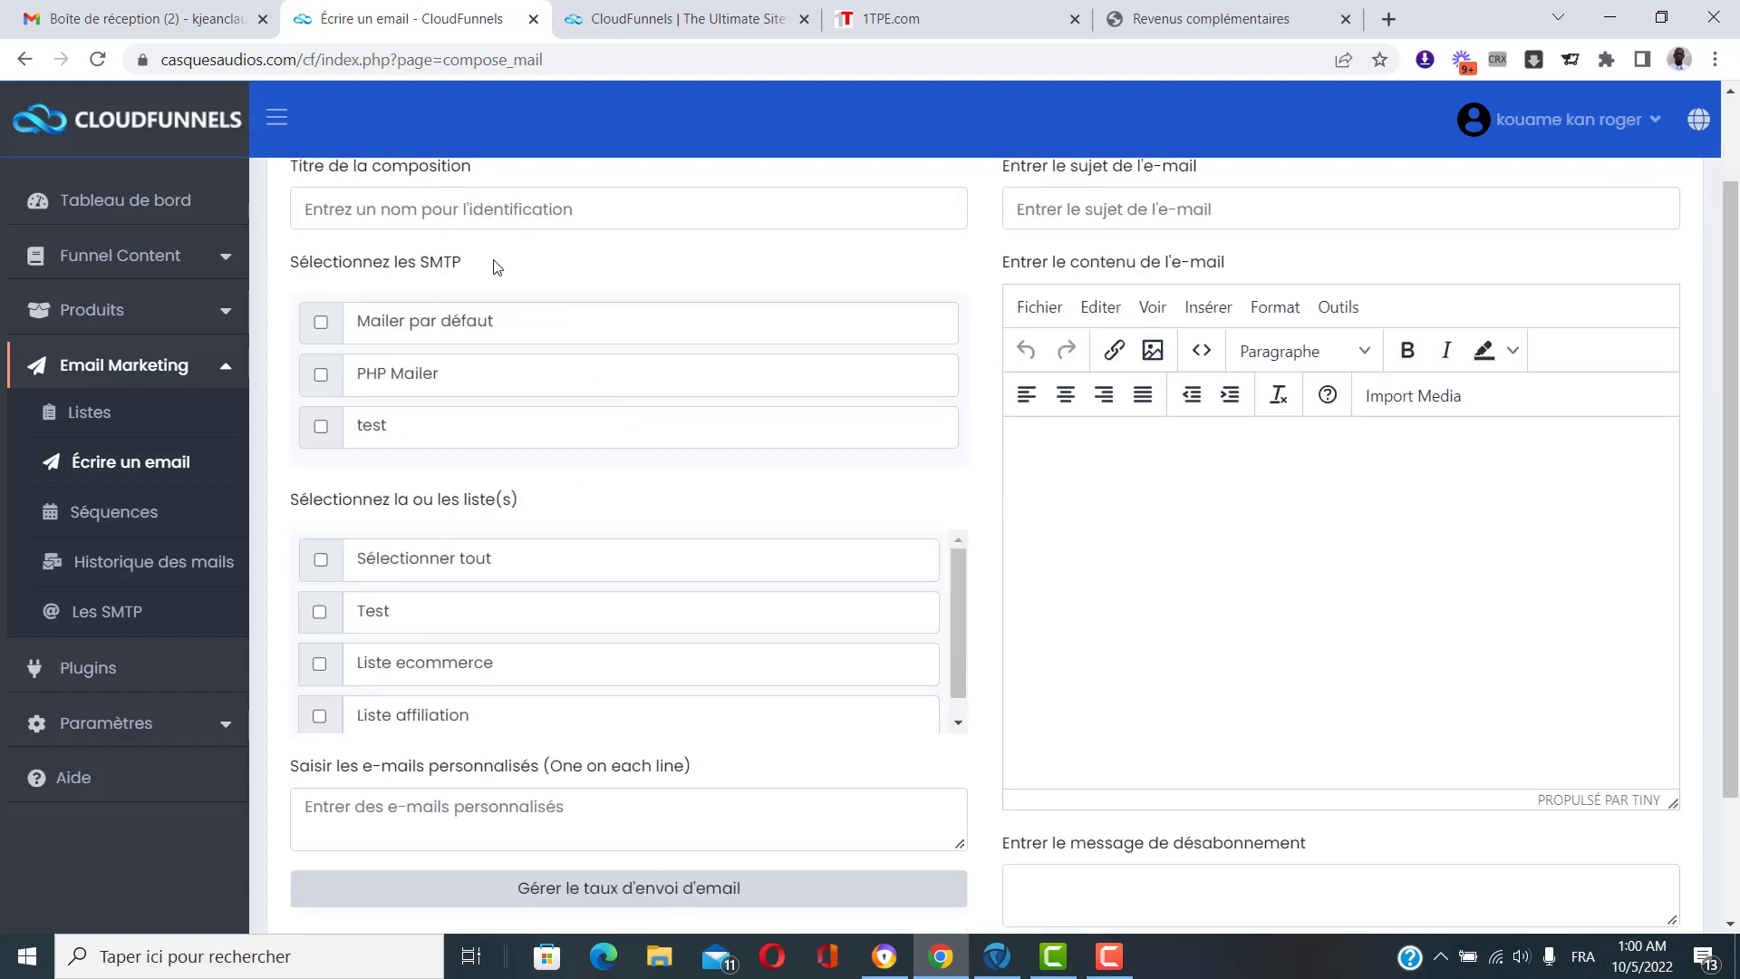
drag(498, 267, 421, 271)
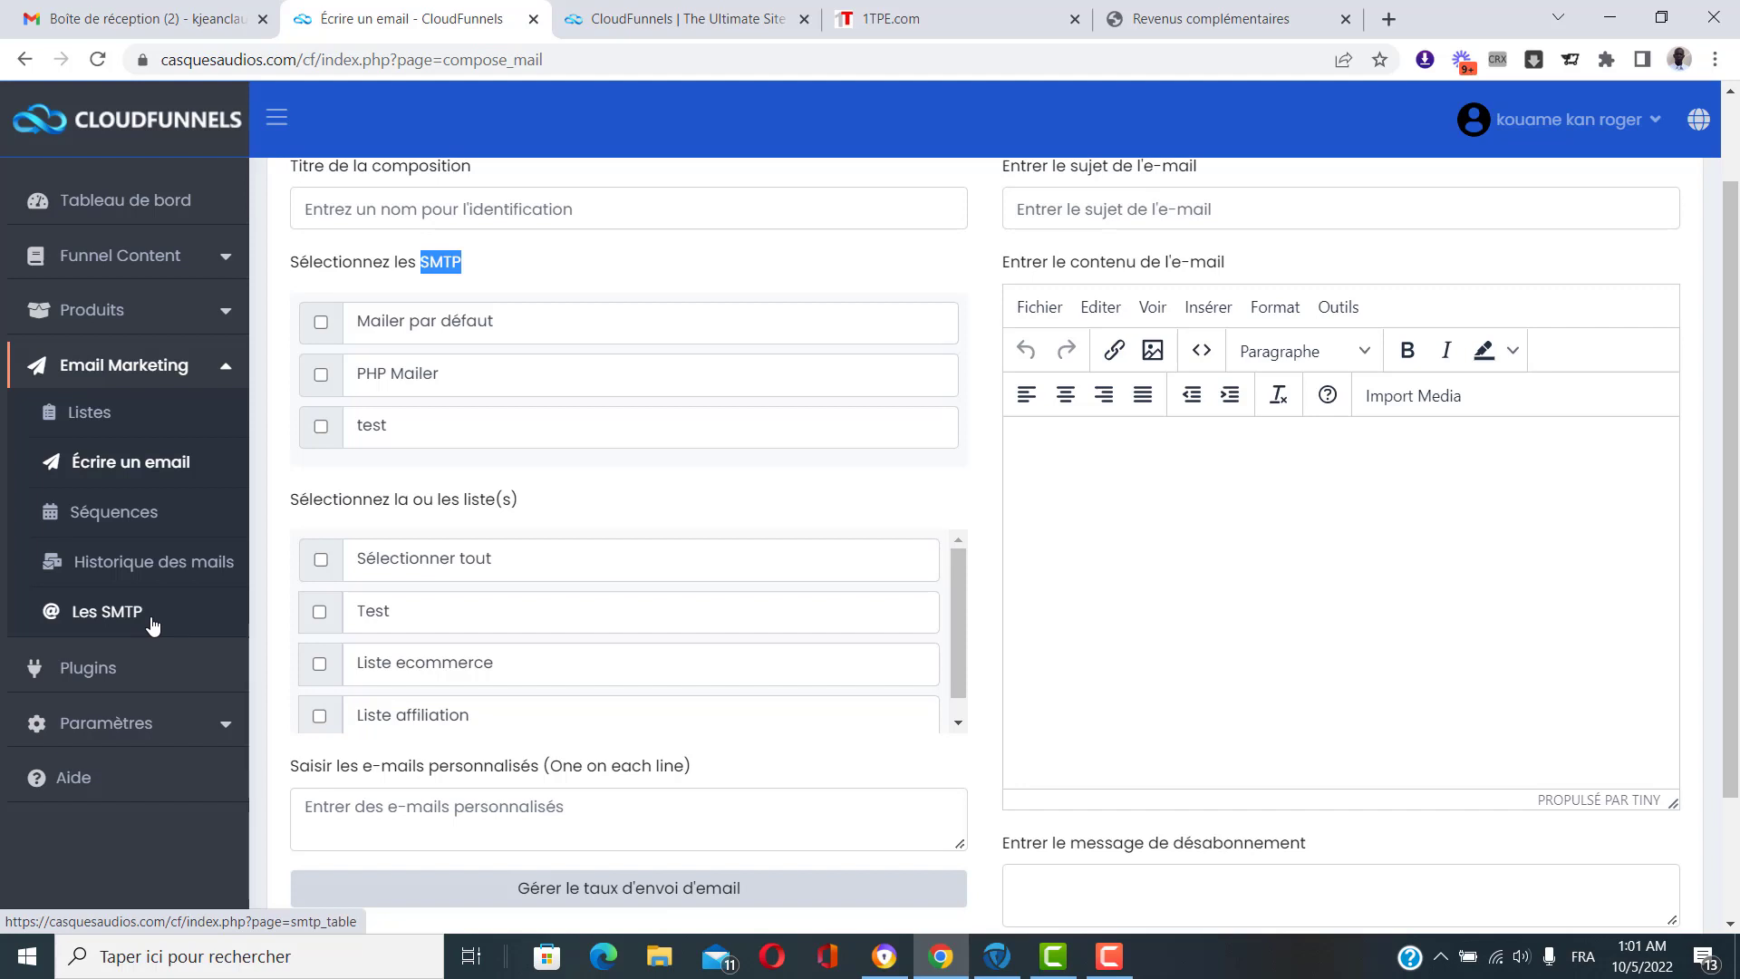
click(649, 487)
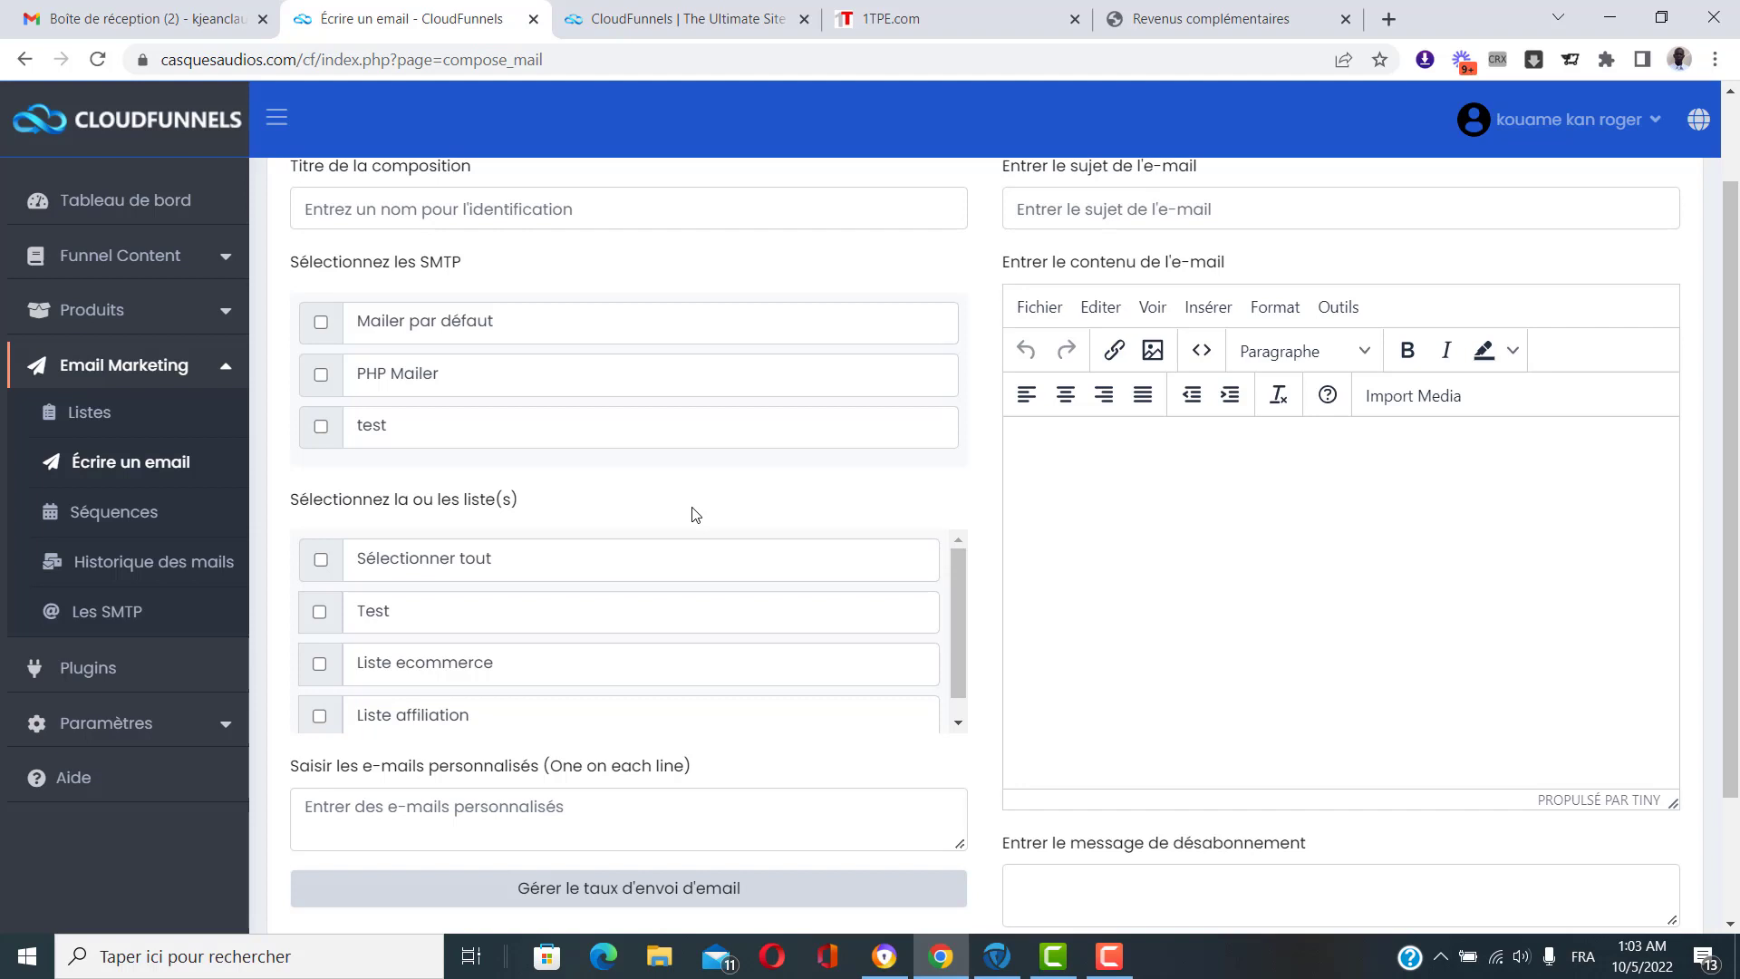
Tick the test SMTP mailer and the Test recipient list on the compose form.
scroll(696, 514, up, 1)
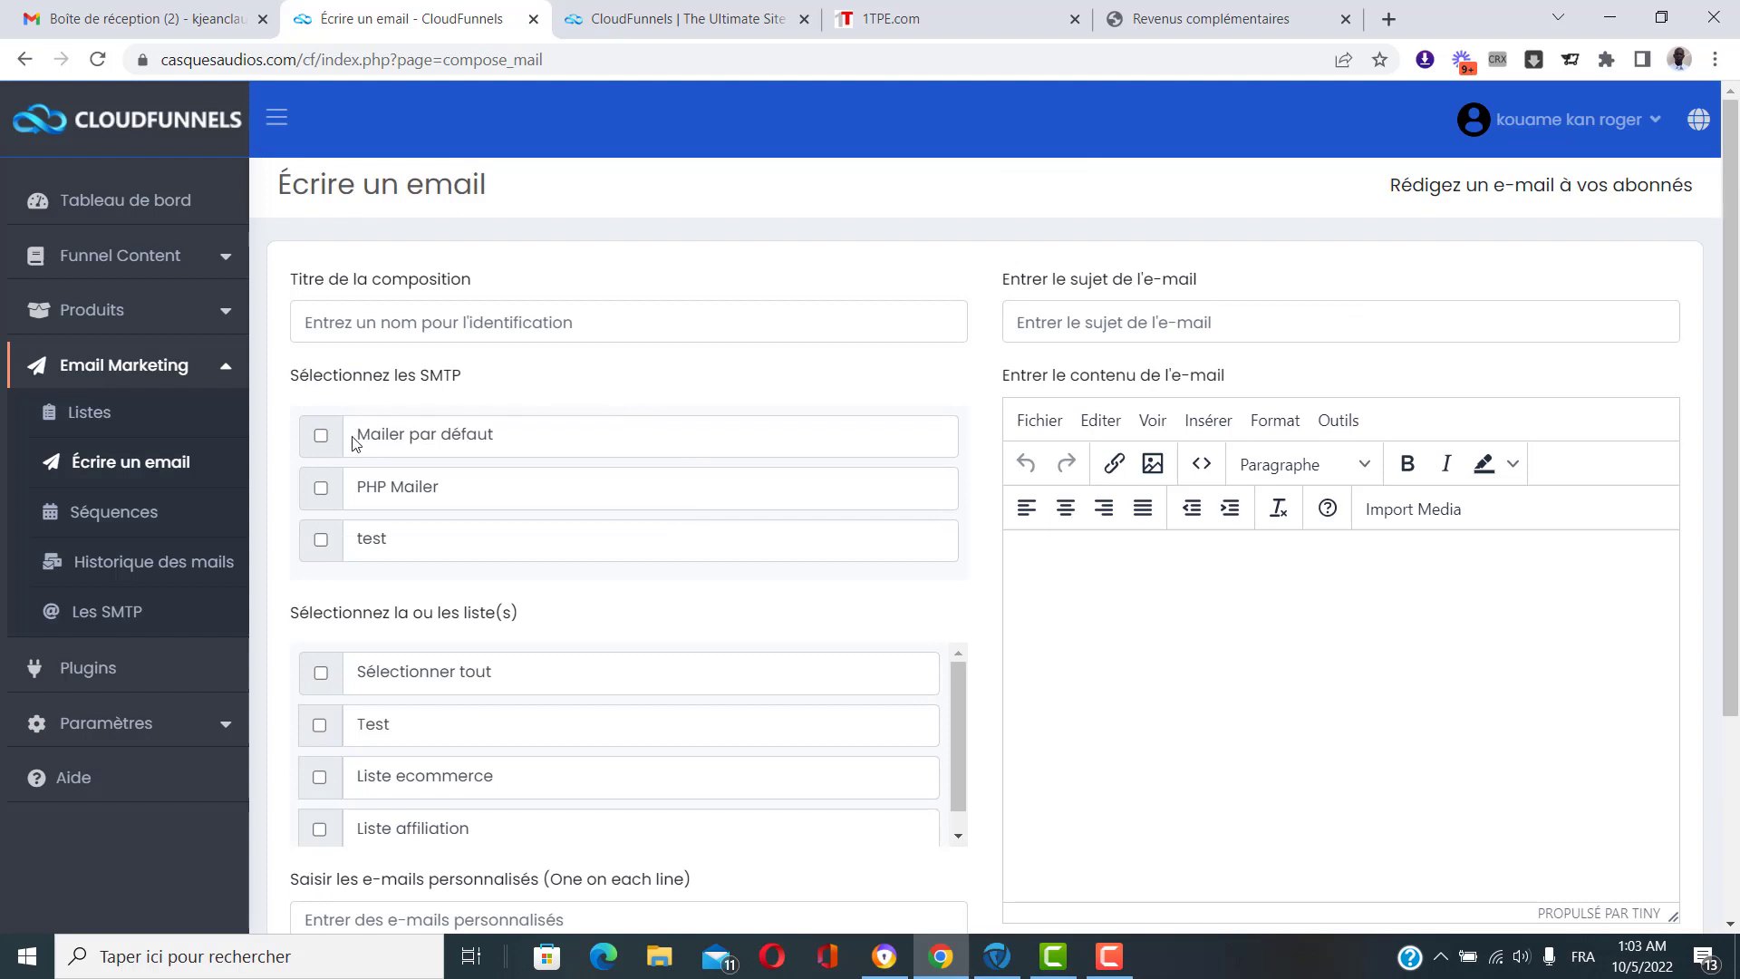
click(321, 541)
scroll(765, 566, down, 3)
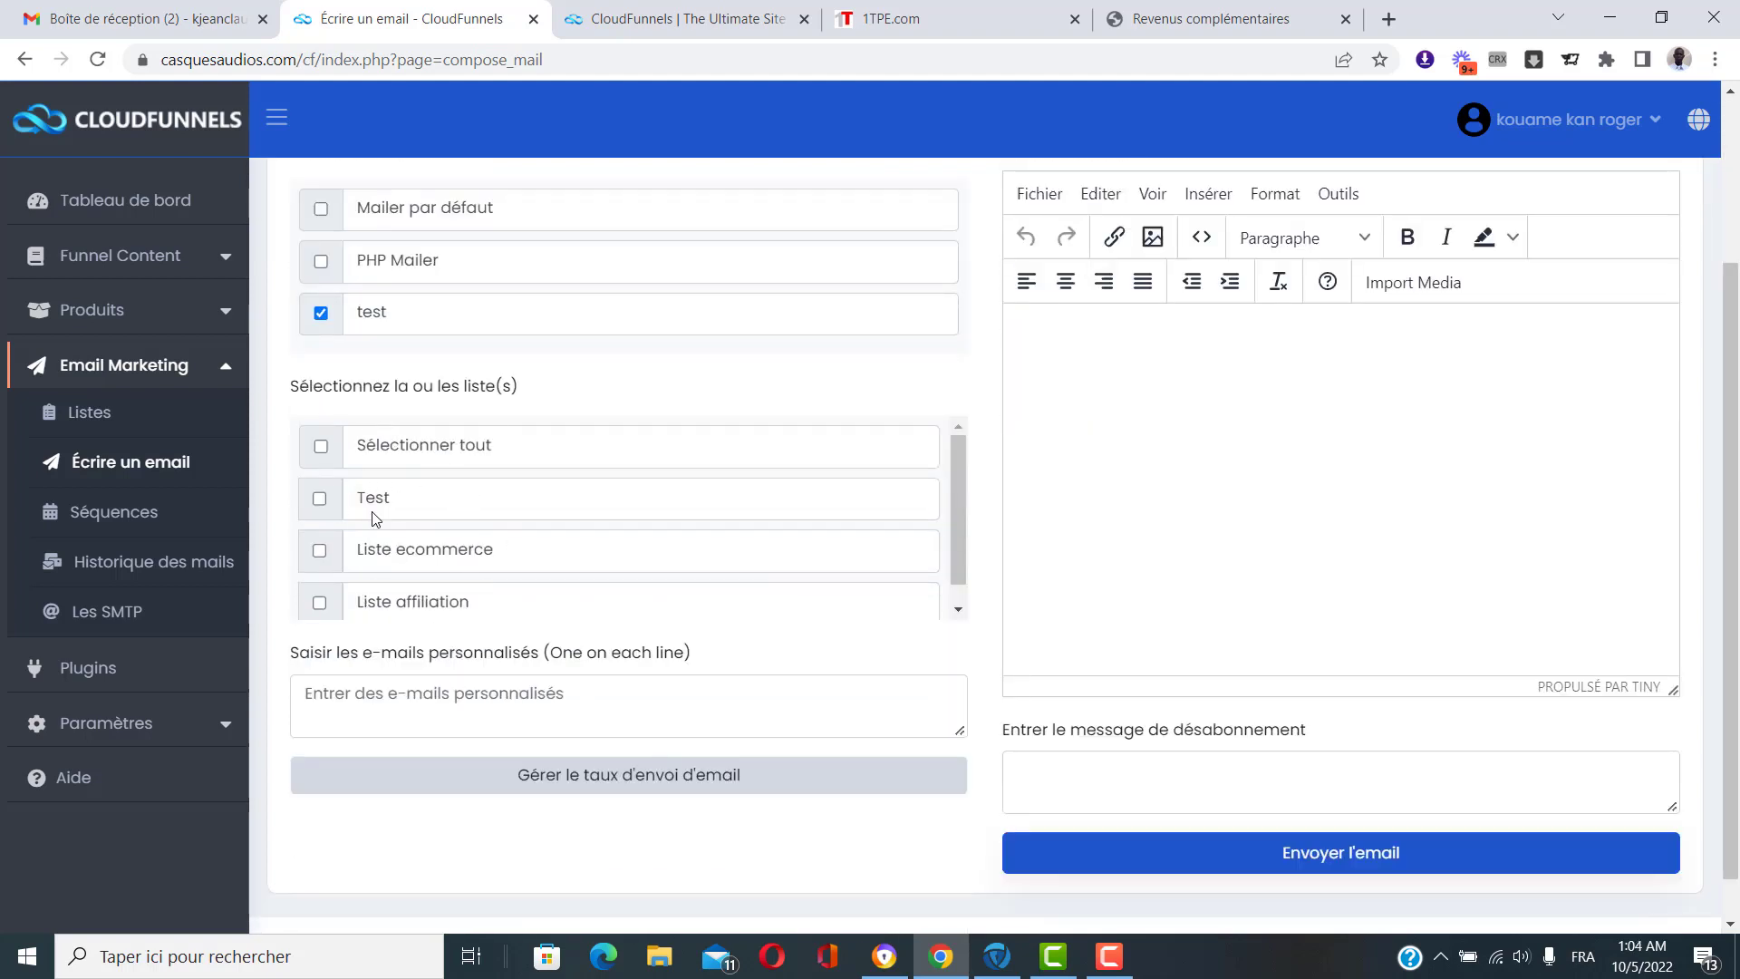
click(319, 500)
click(318, 552)
click(320, 605)
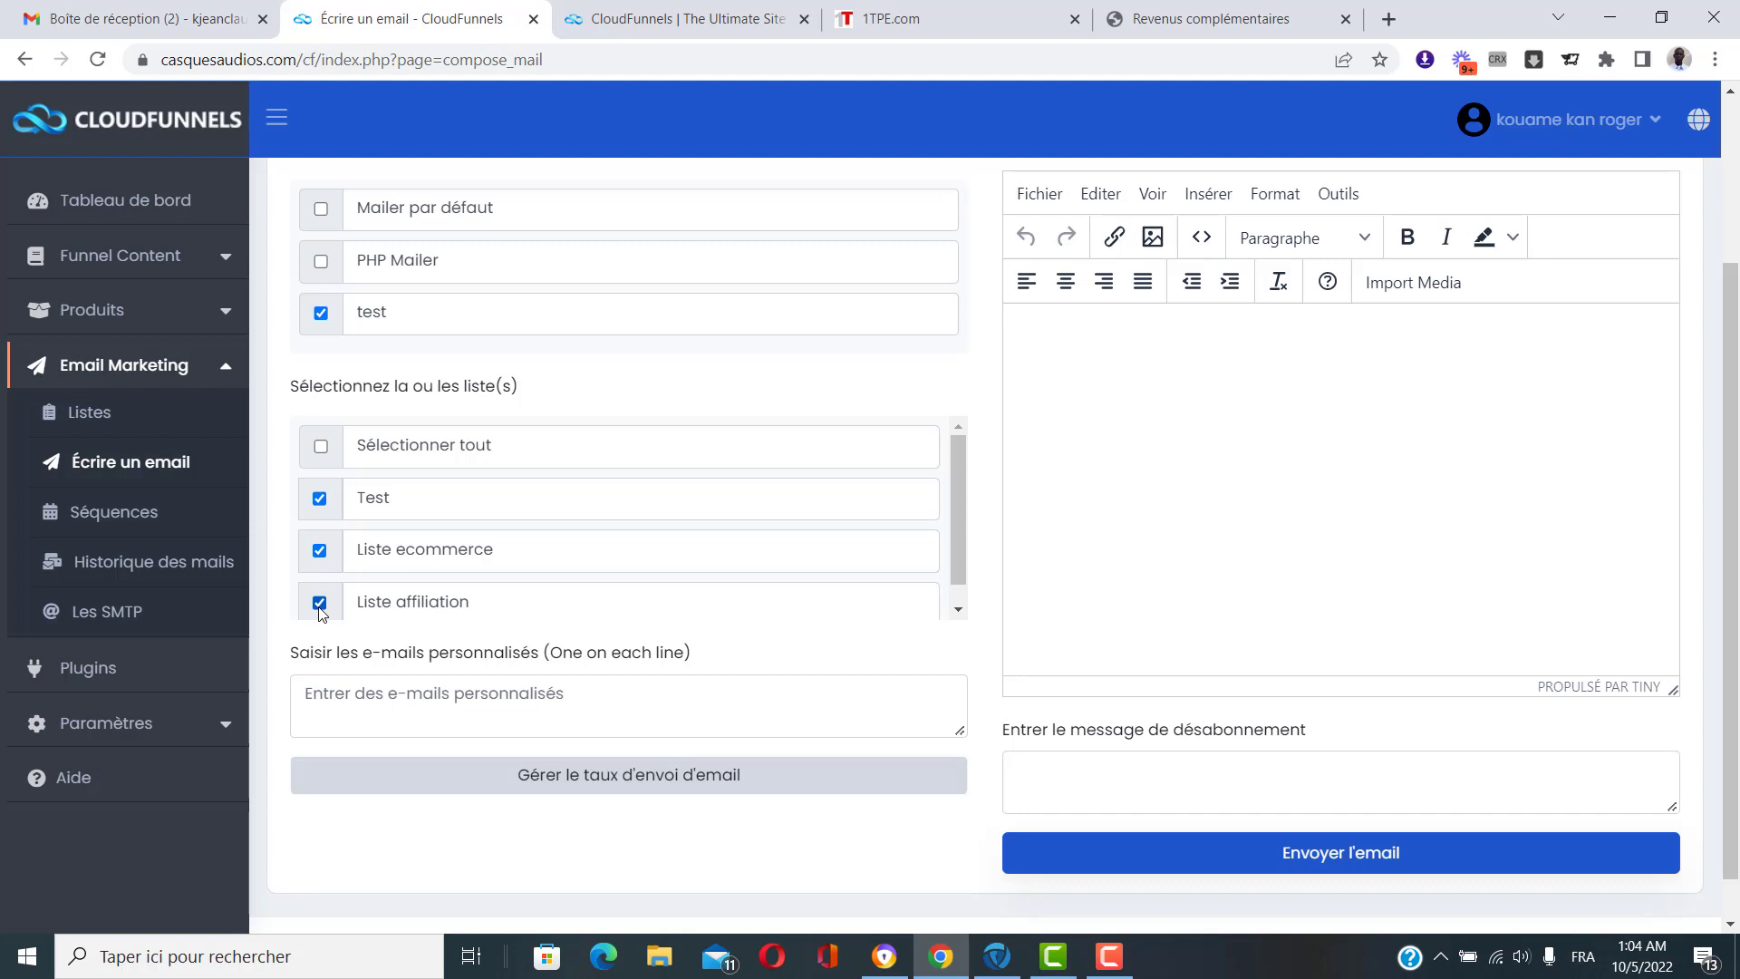
click(322, 555)
scroll(621, 622, down, 2)
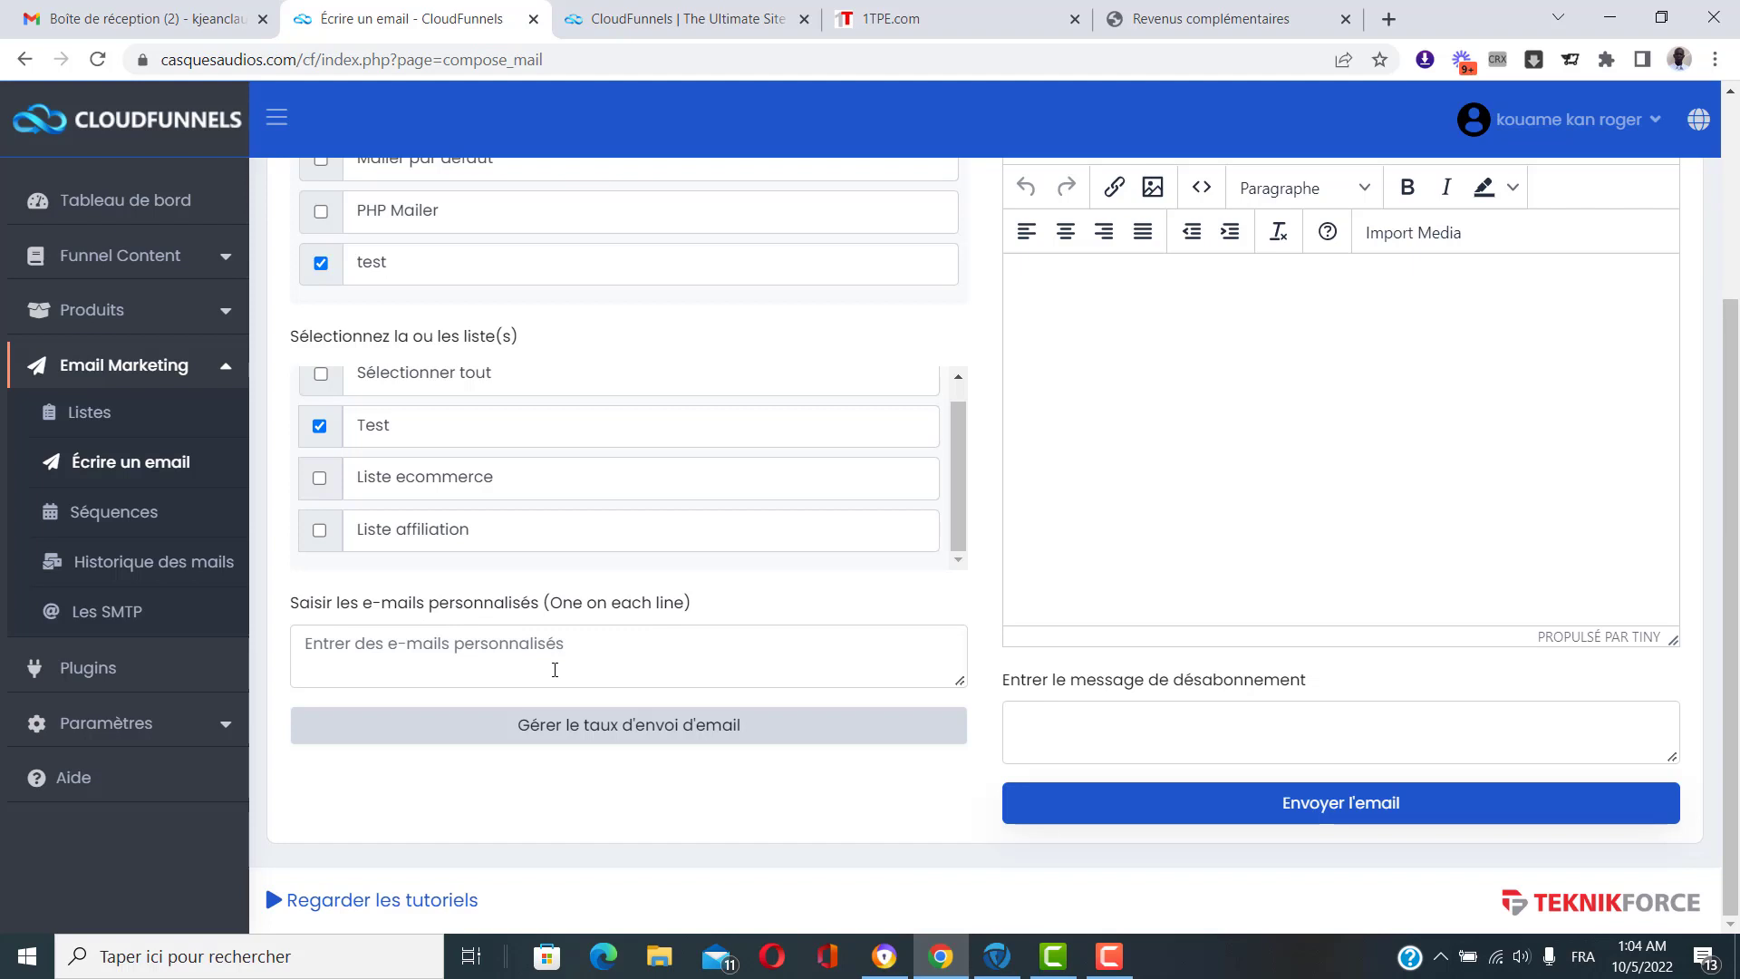
click(325, 428)
click(411, 640)
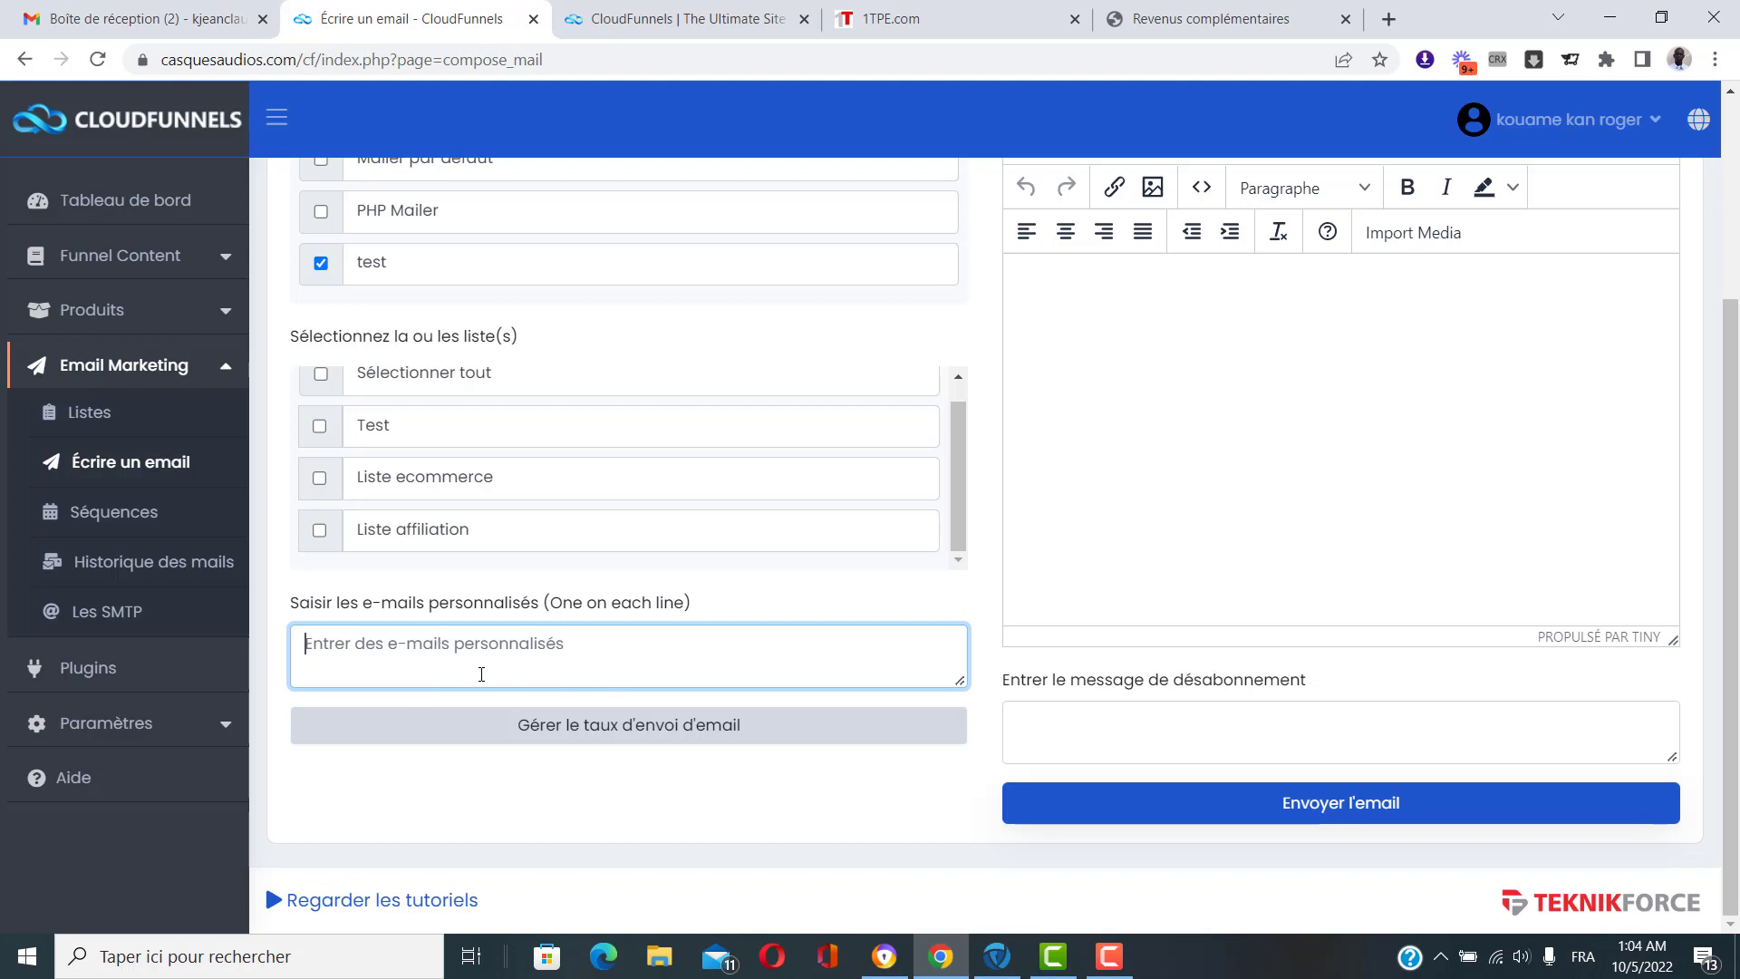
click(318, 427)
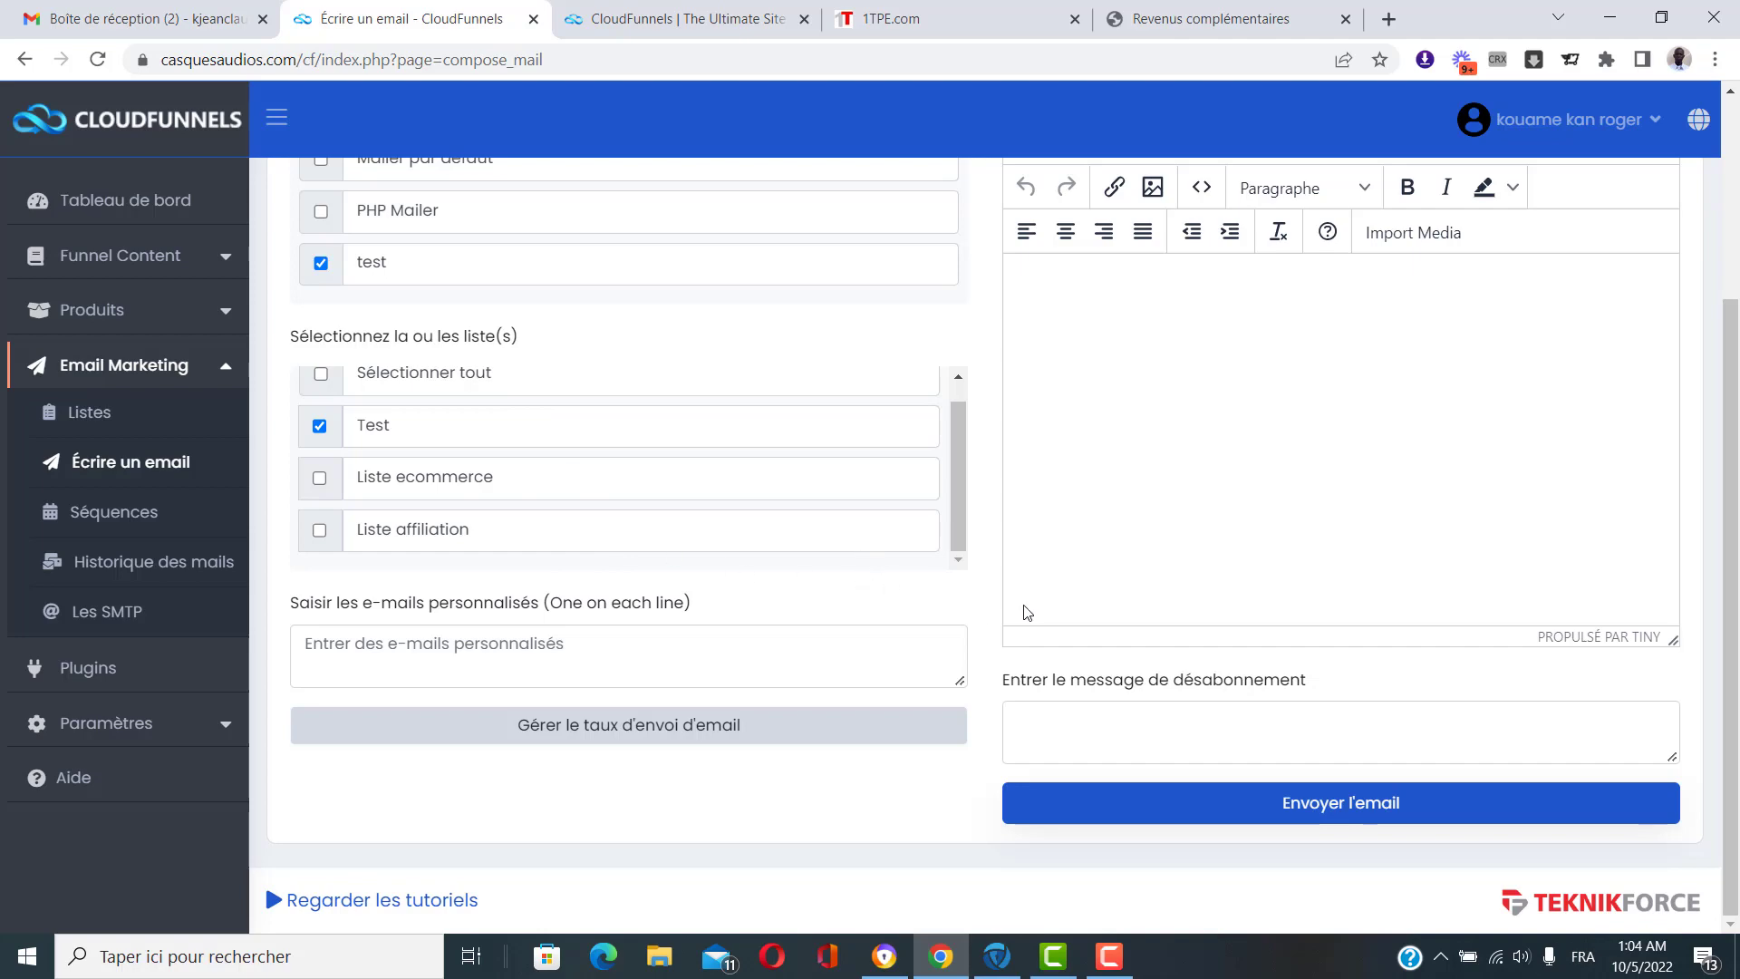
scroll(1002, 619, up, 1)
scroll(1003, 619, up, 1)
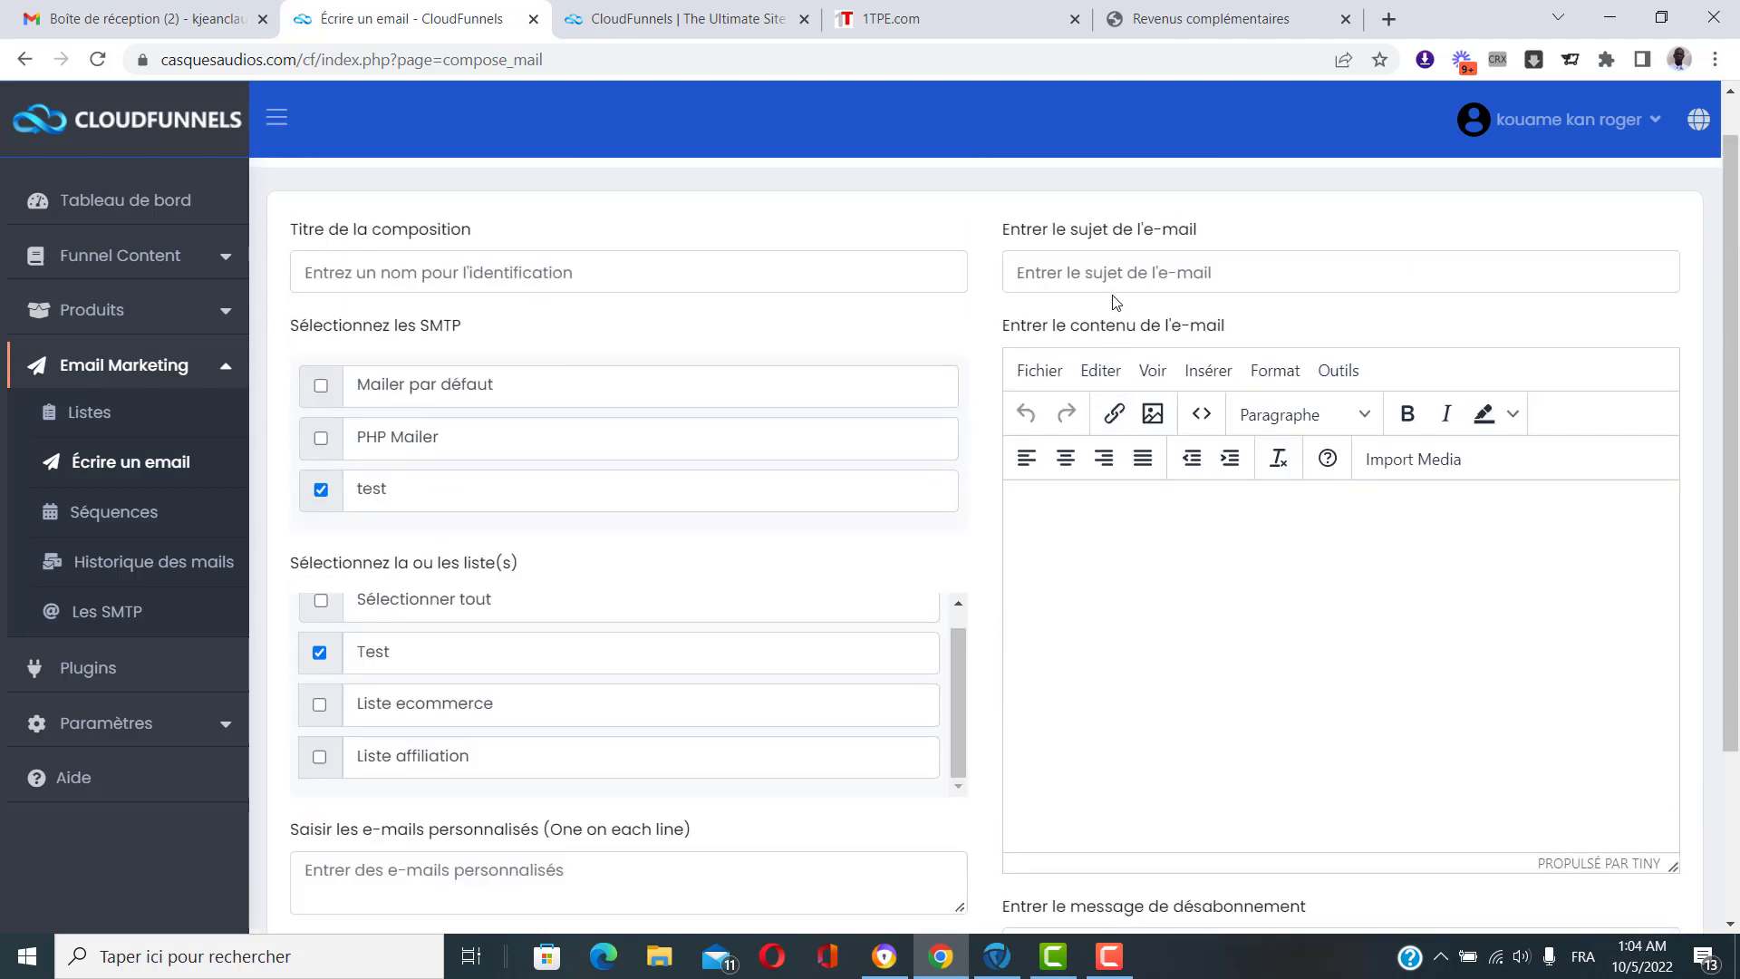
scroll(967, 610, down, 2)
click(716, 722)
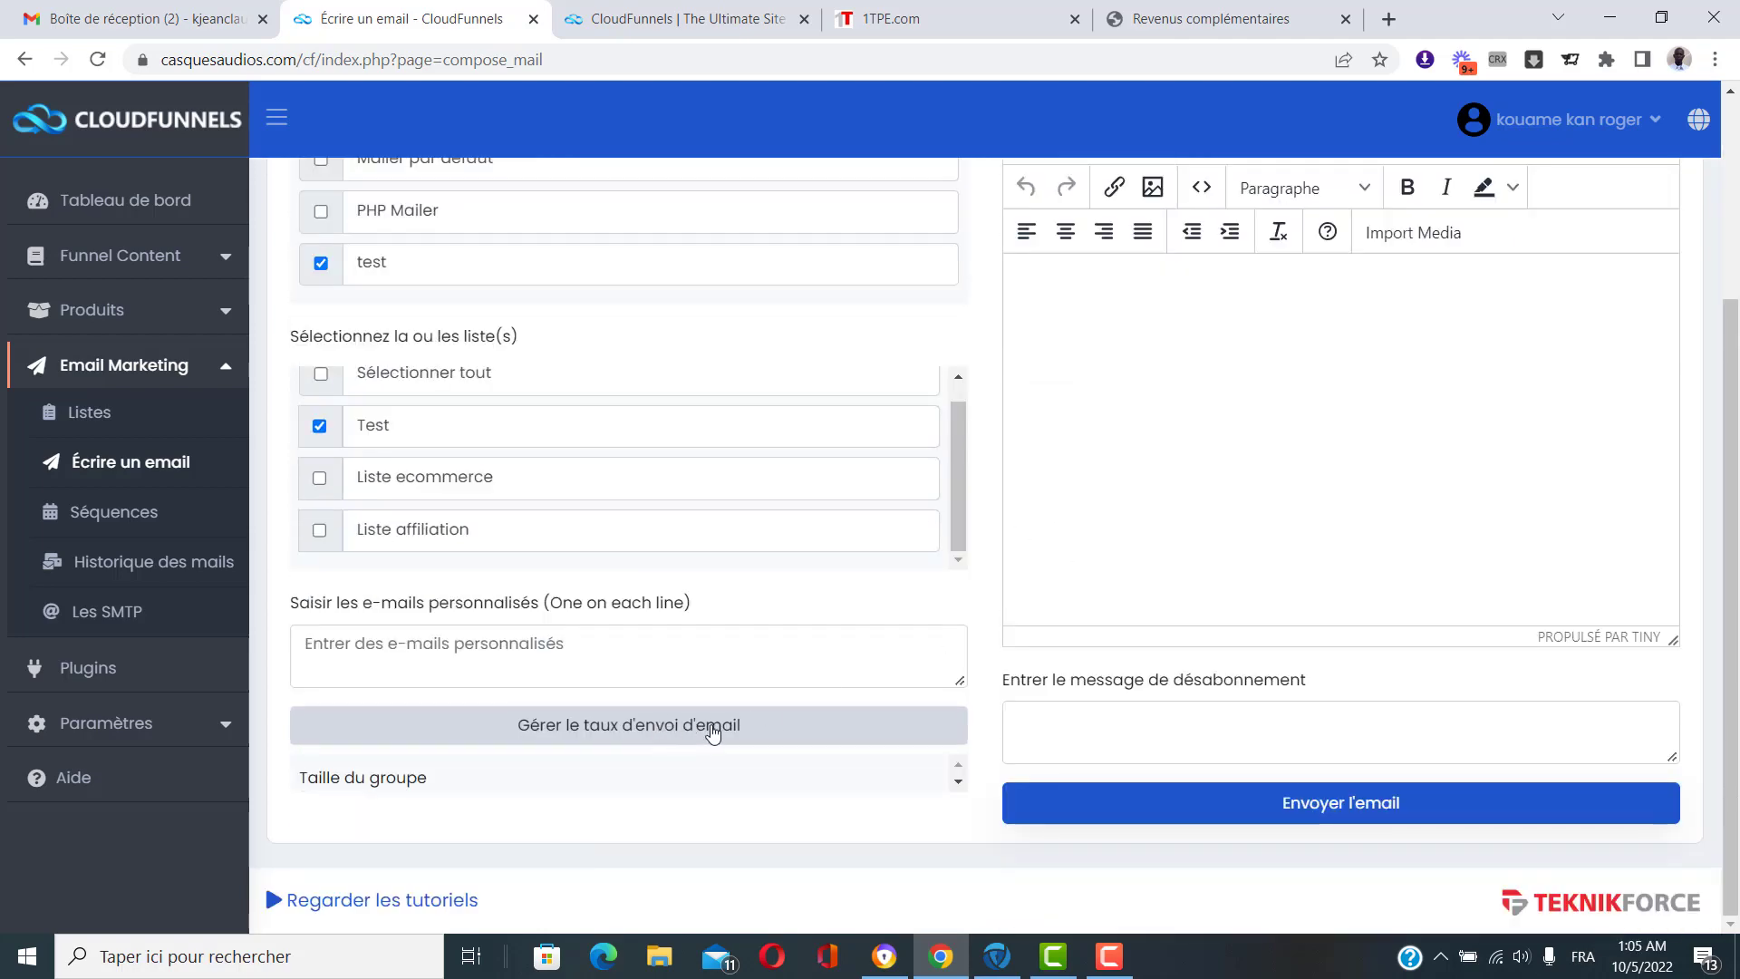
scroll(785, 664, down, 1)
scroll(786, 664, down, 1)
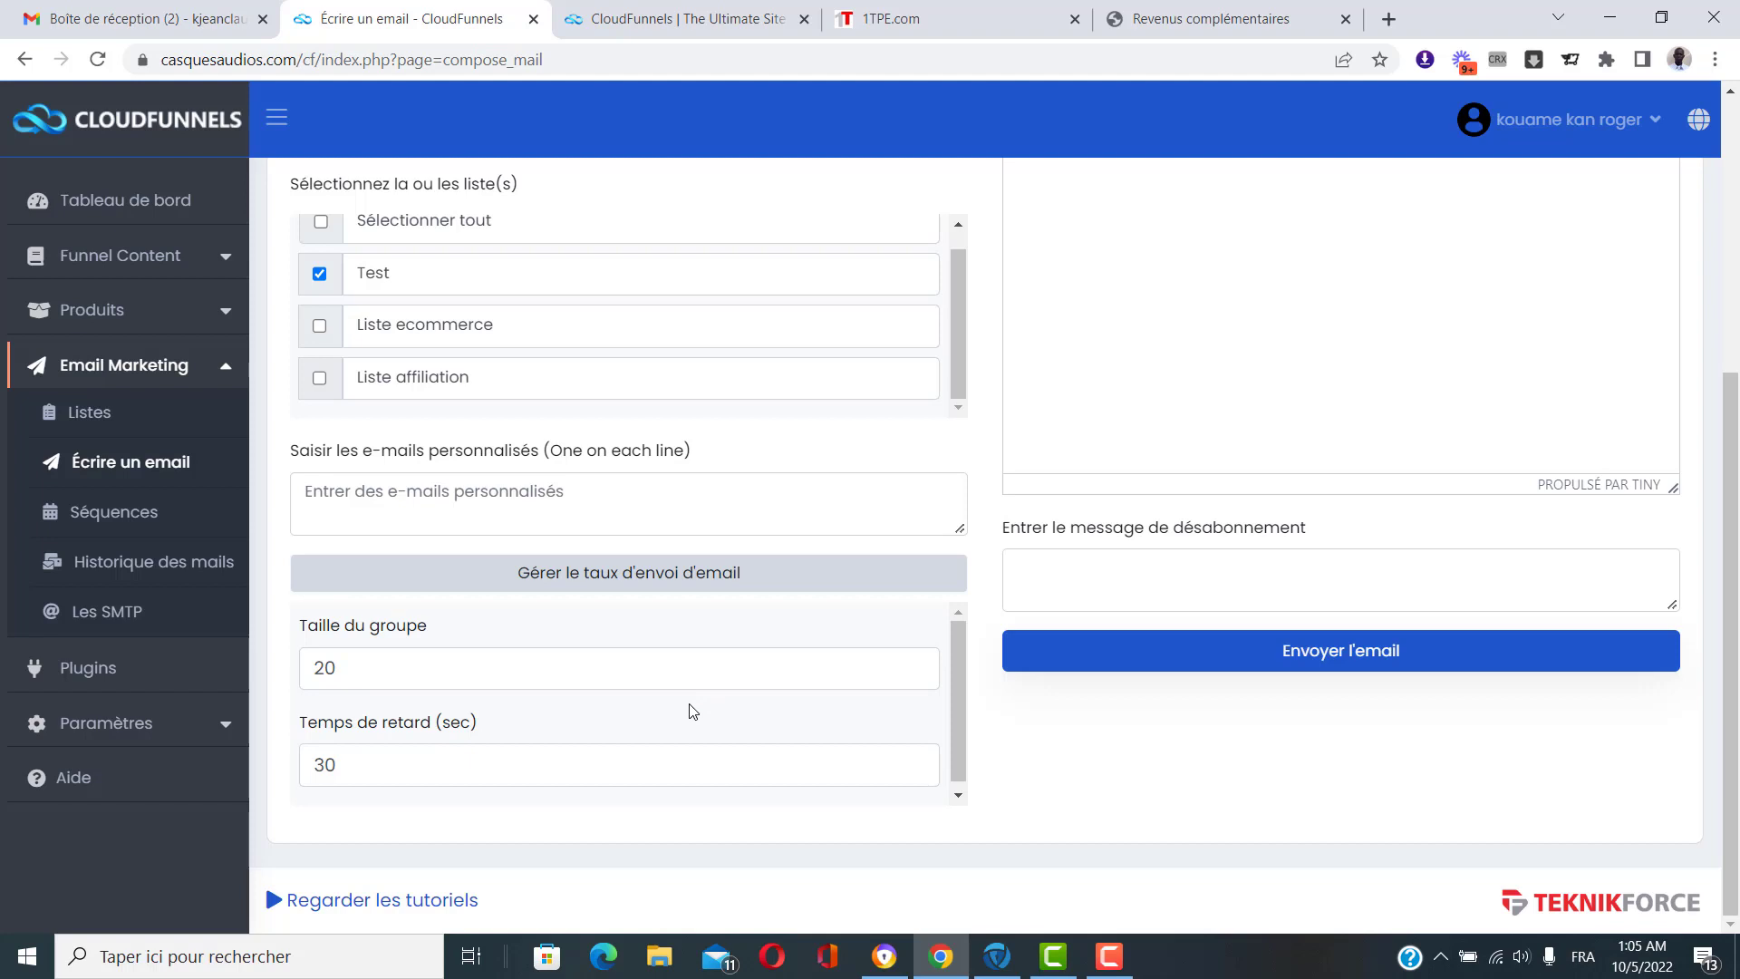
click(650, 585)
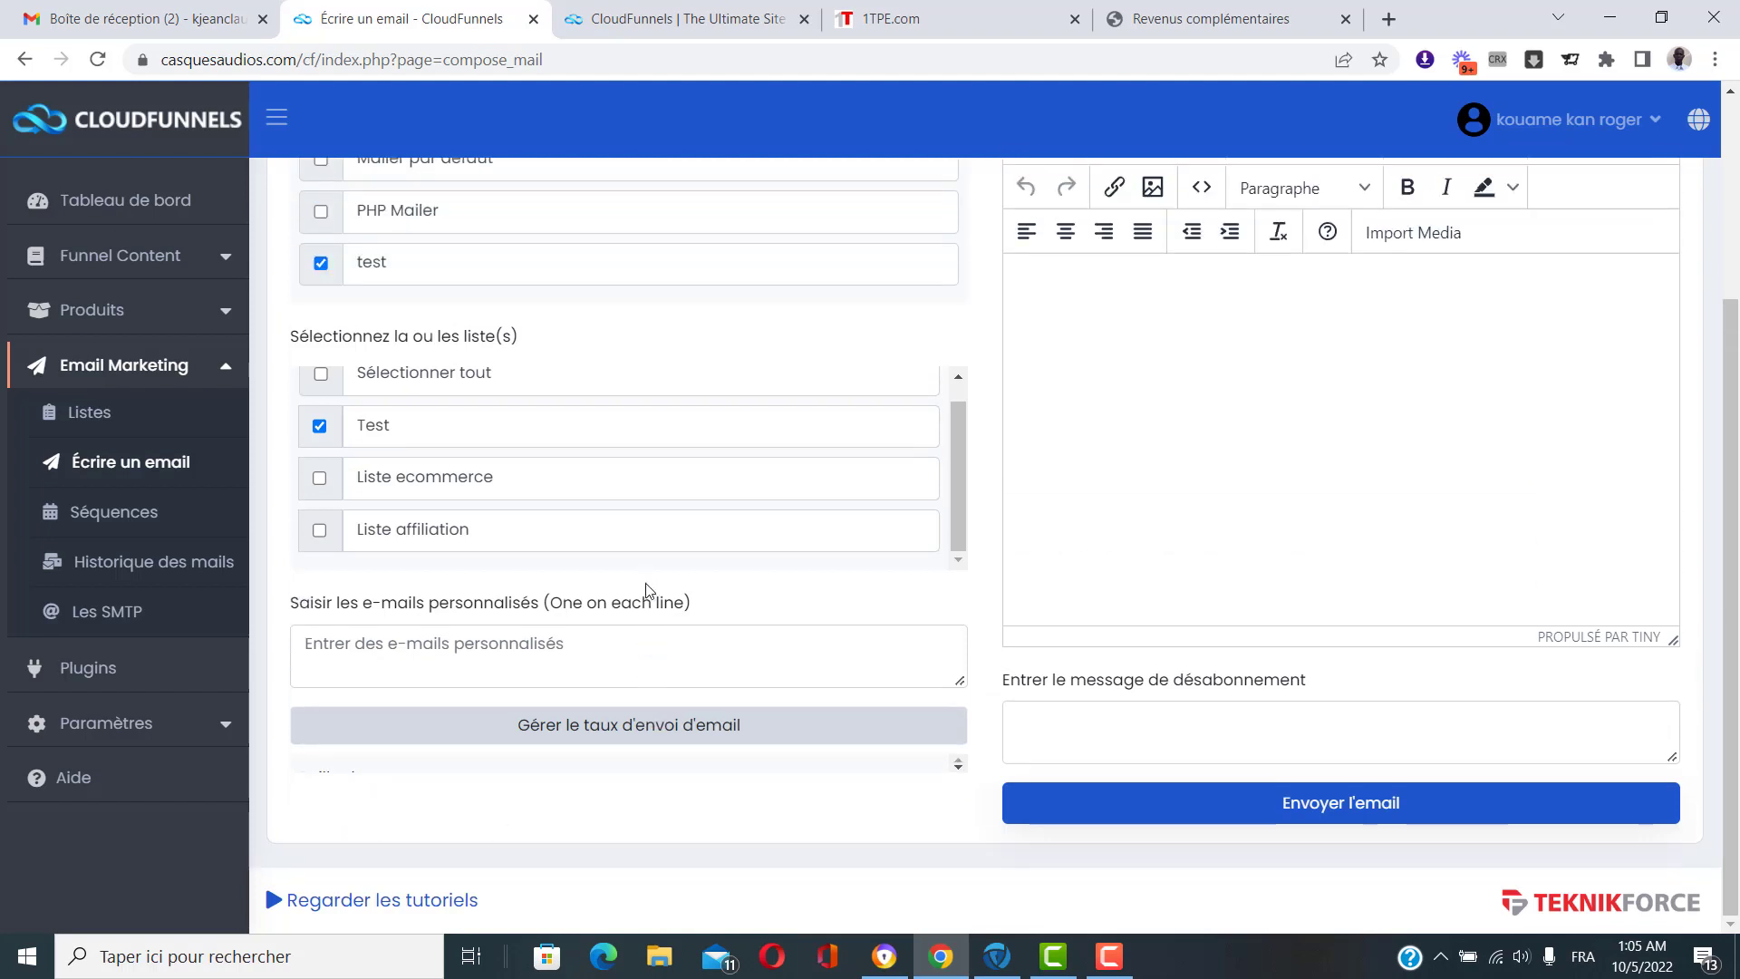
scroll(1117, 577, up, 3)
scroll(1396, 611, up, 1)
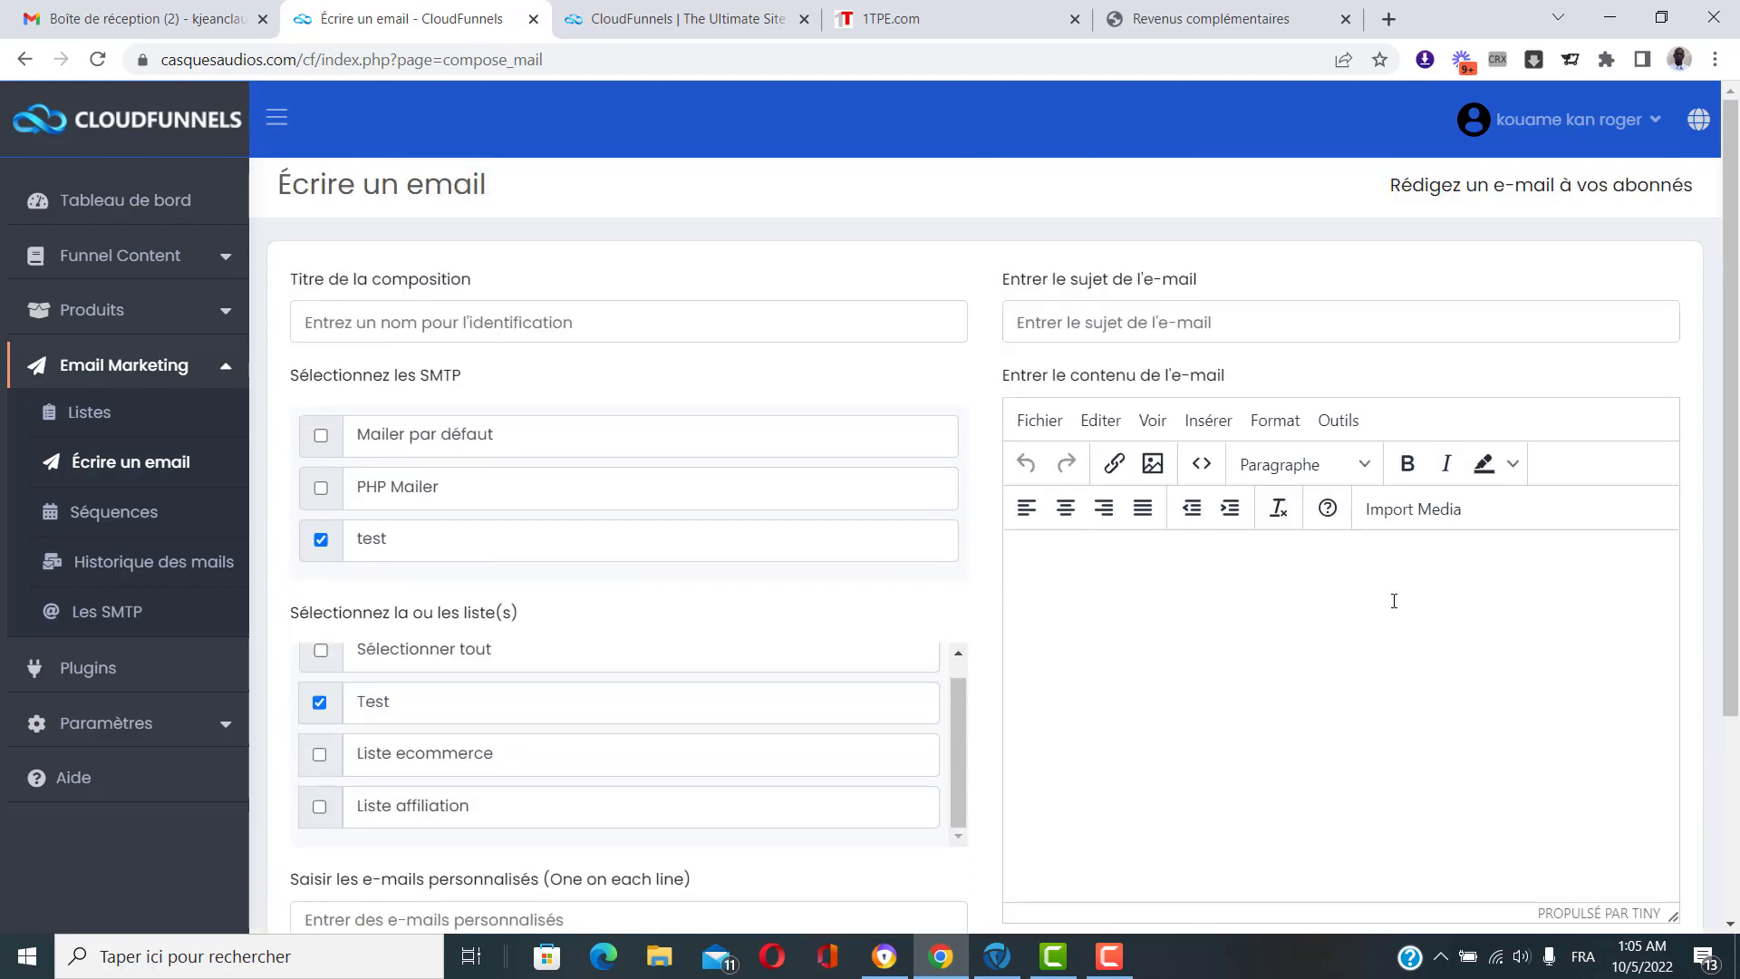
click(1104, 321)
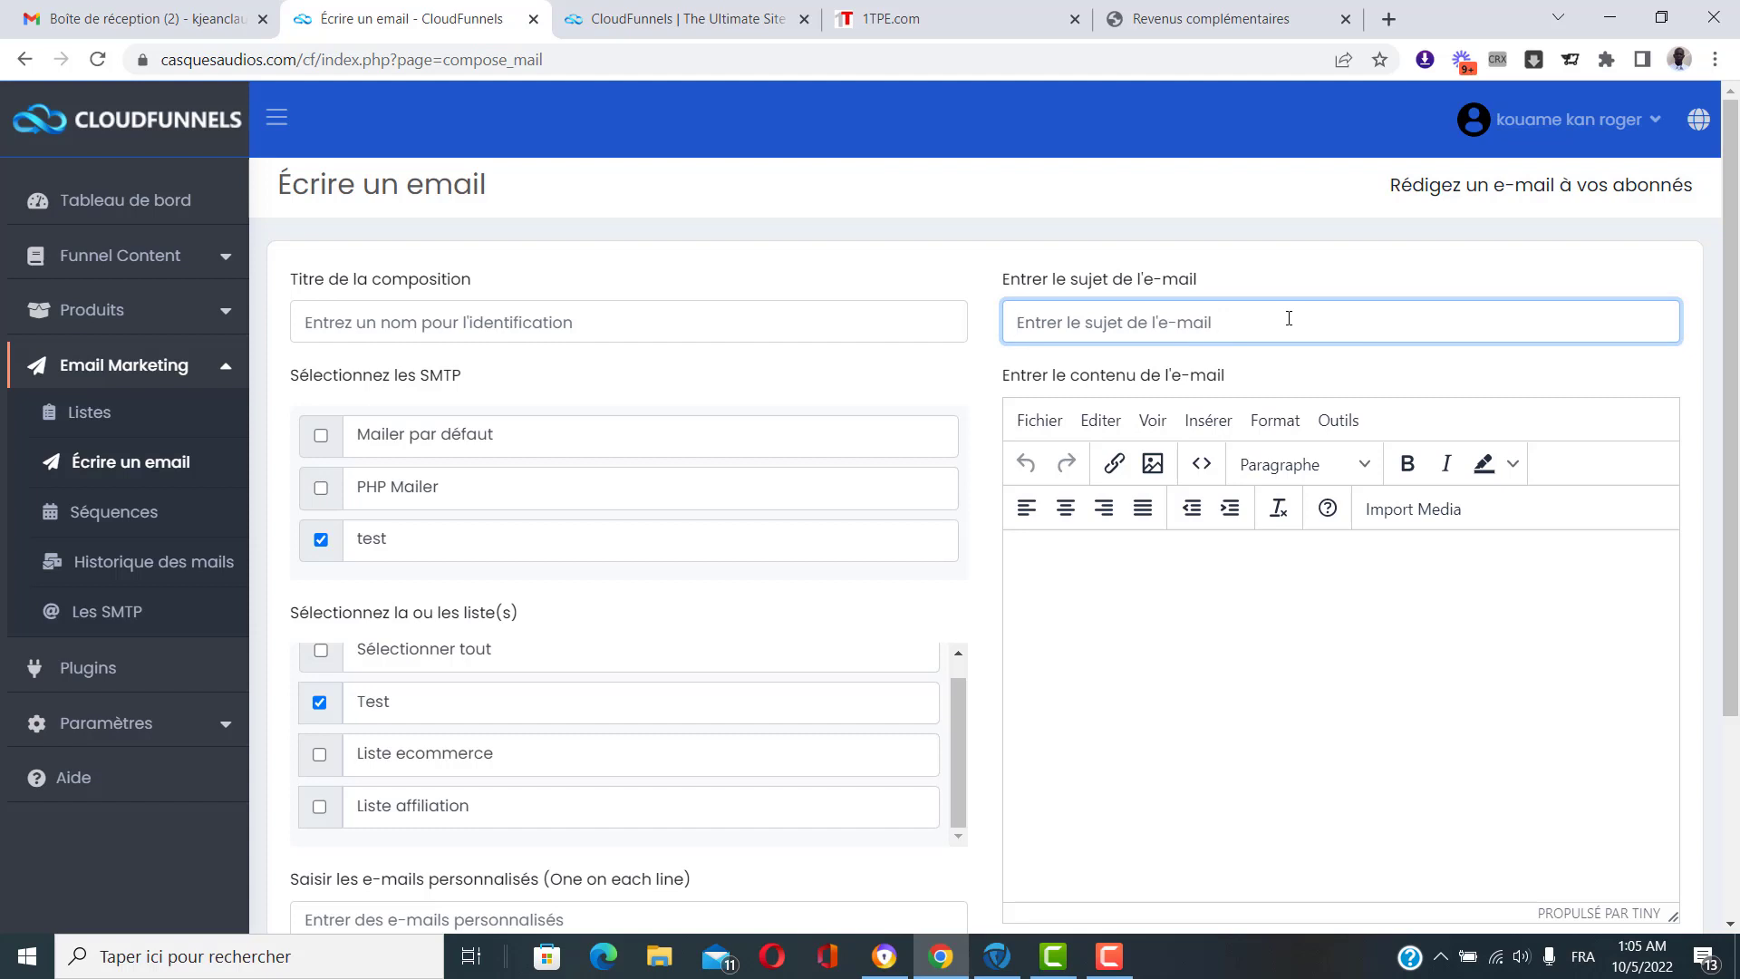
scroll(1294, 555, down, 2)
click(1278, 545)
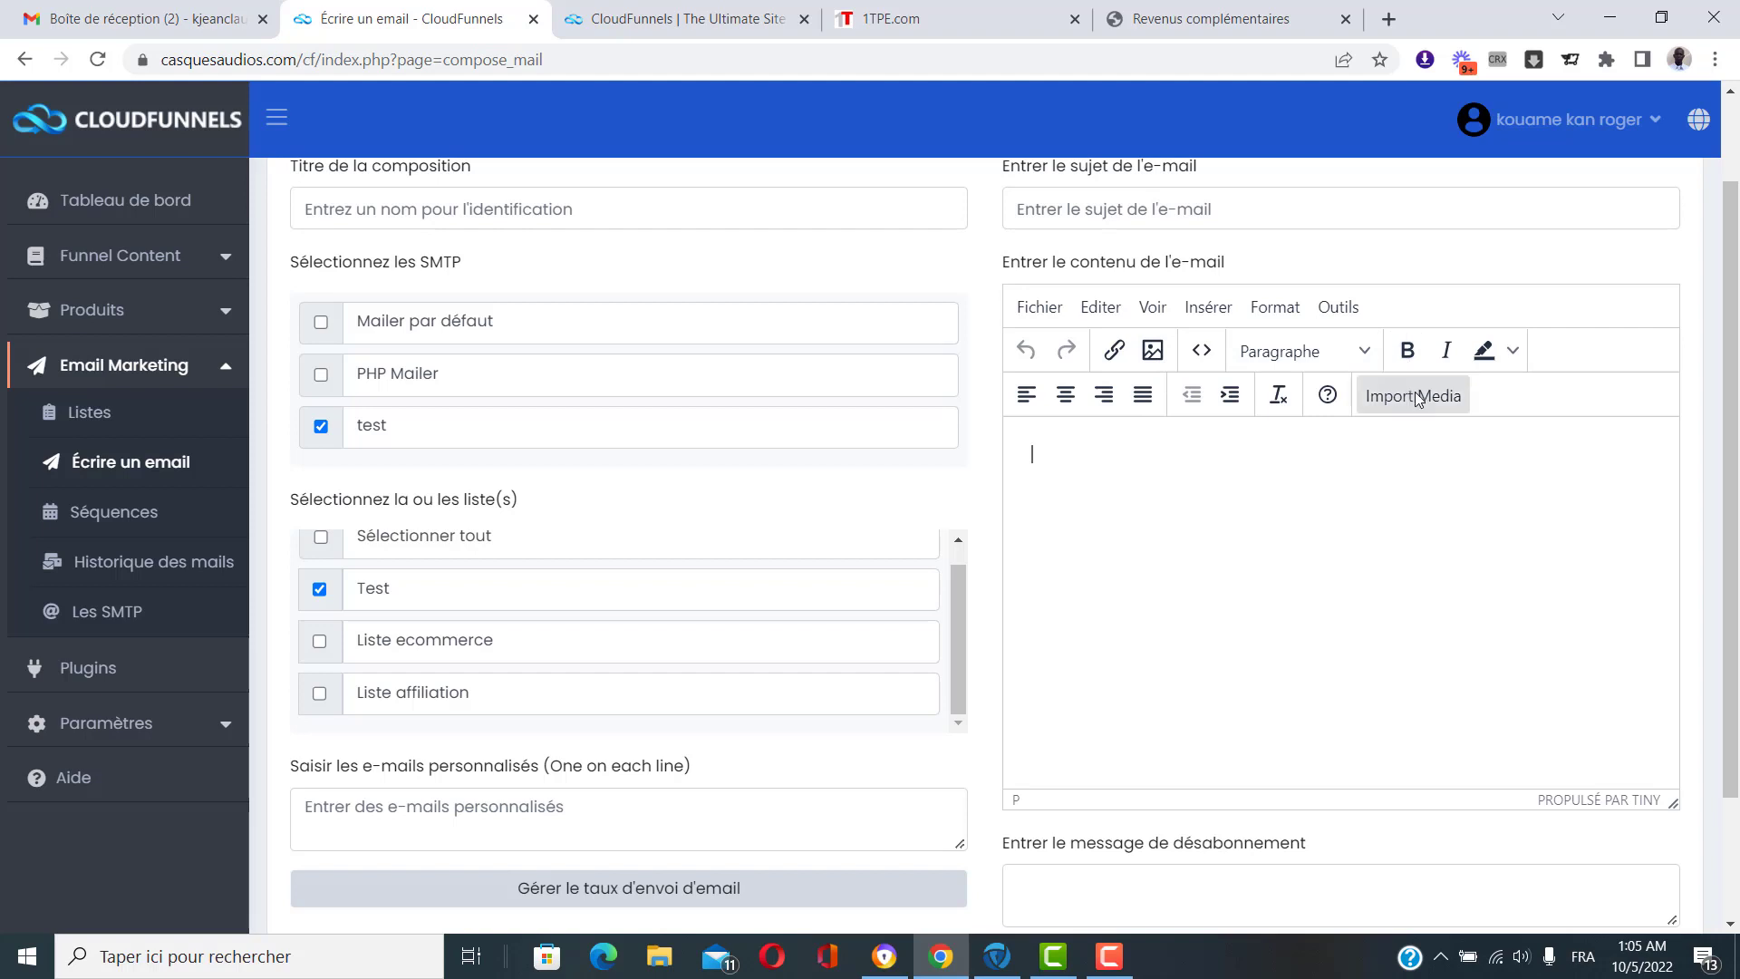
click(1513, 352)
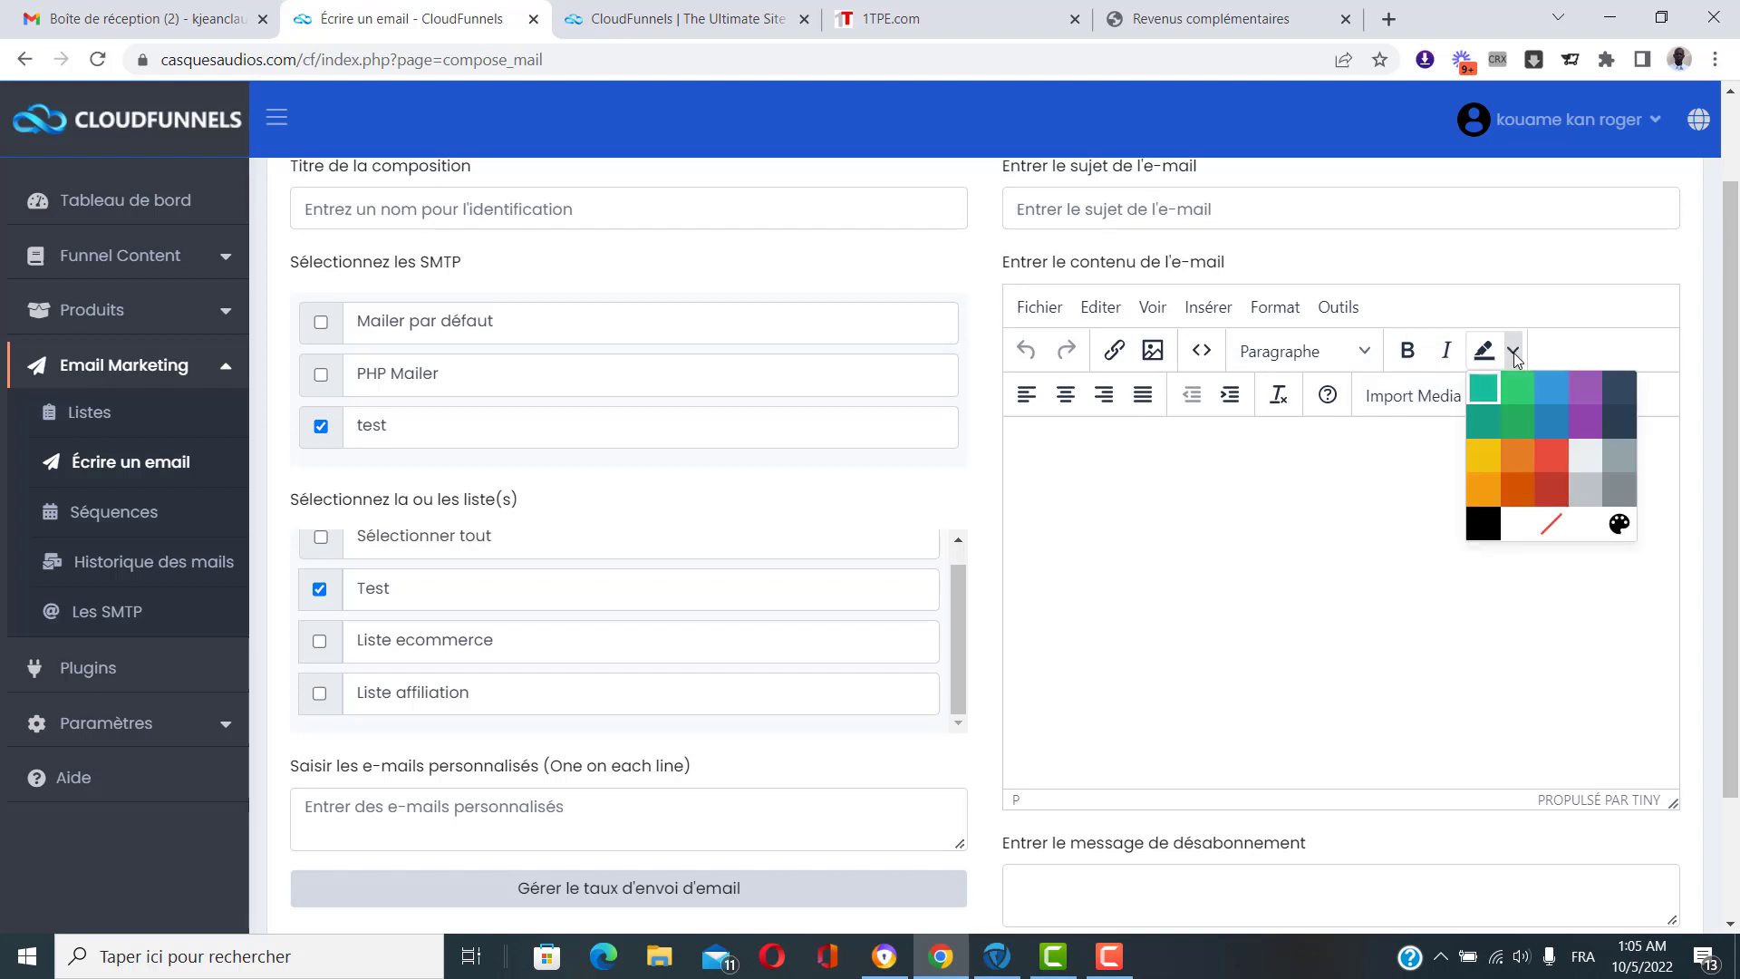
click(1320, 534)
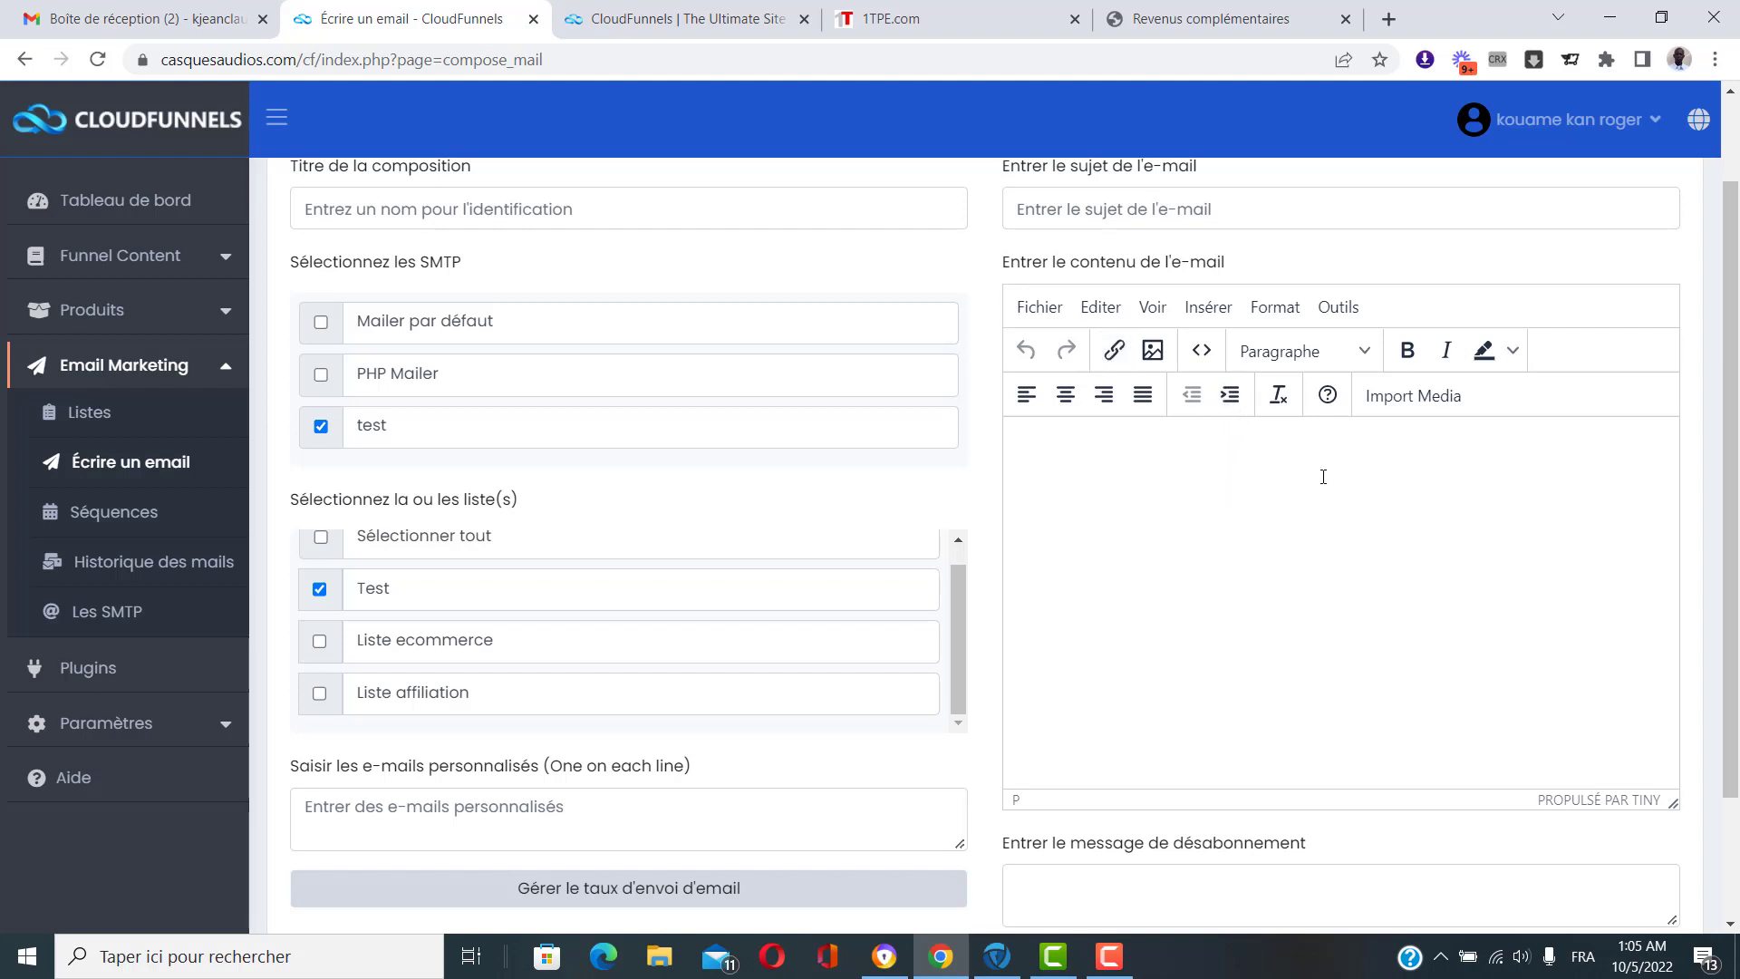
click(1356, 363)
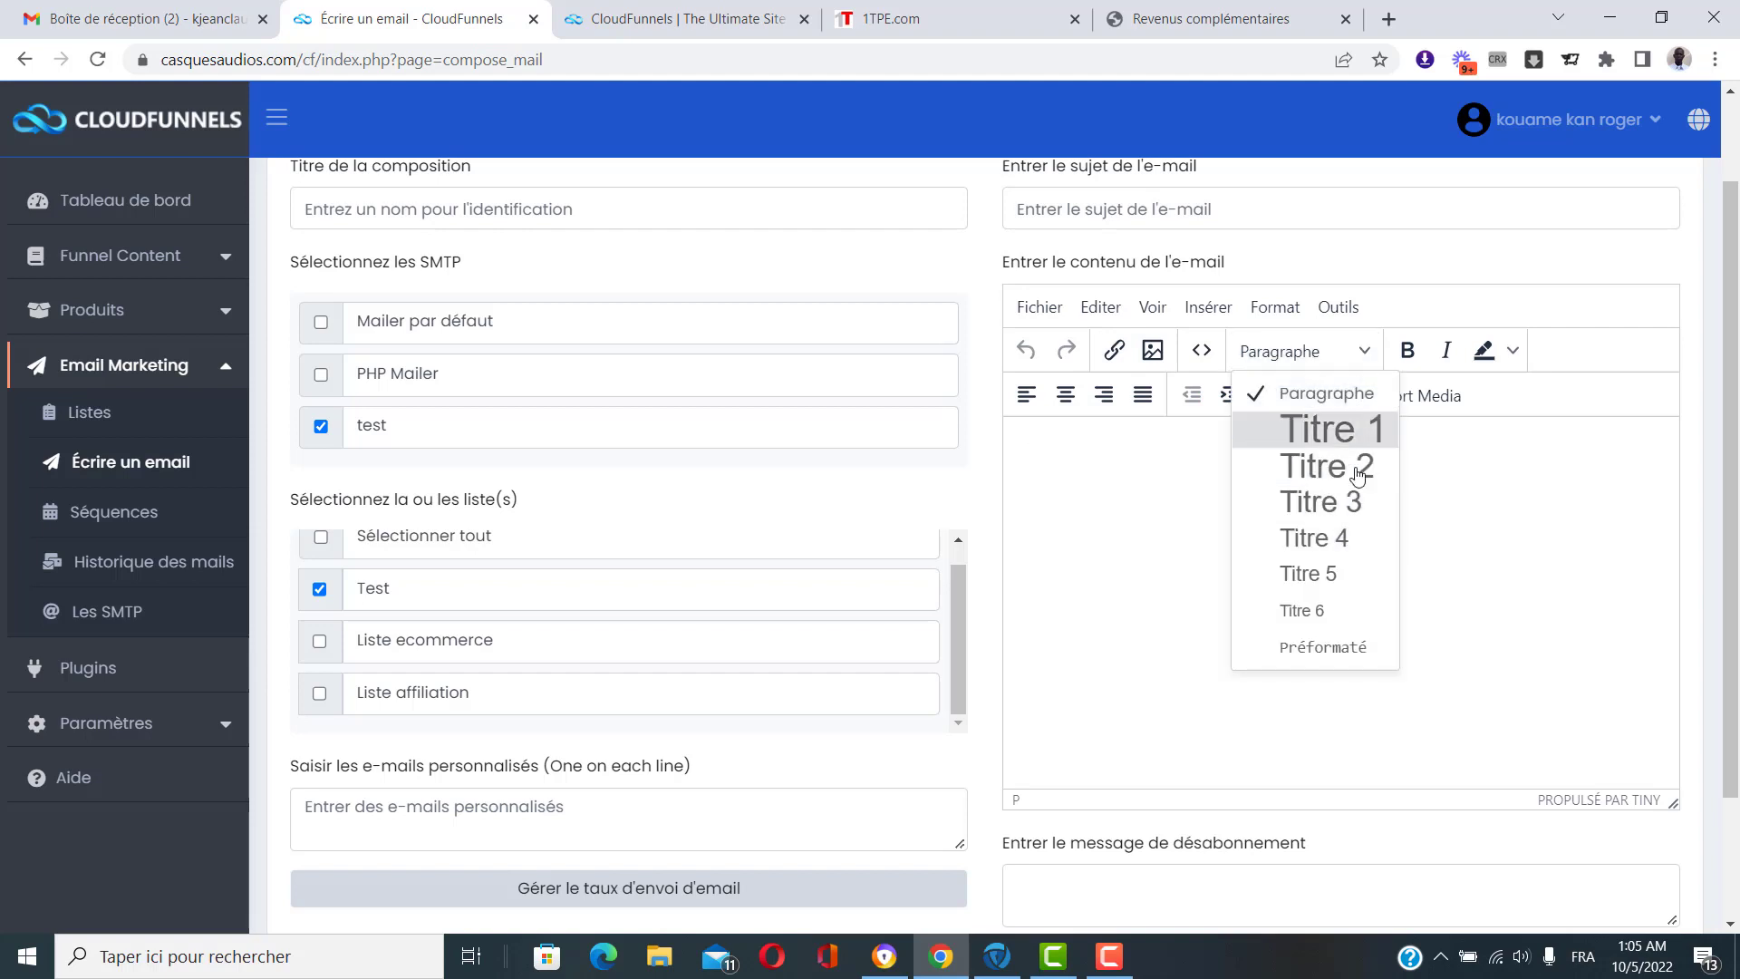
click(1523, 555)
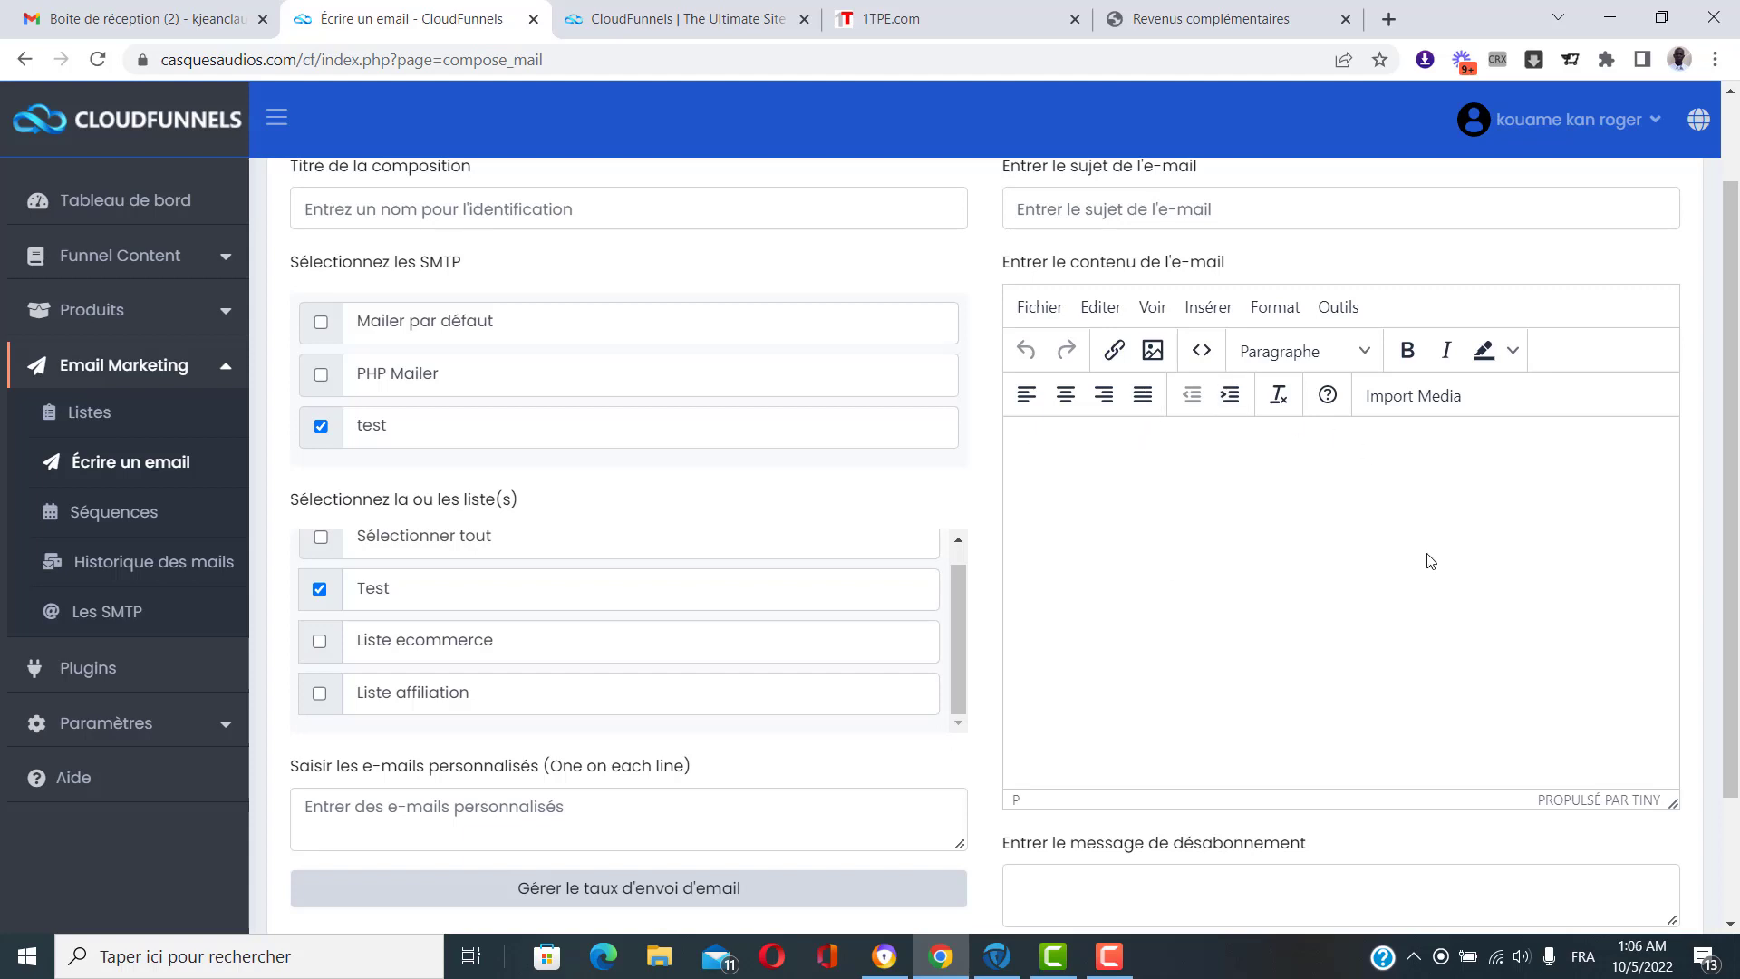
scroll(1215, 646, down, 2)
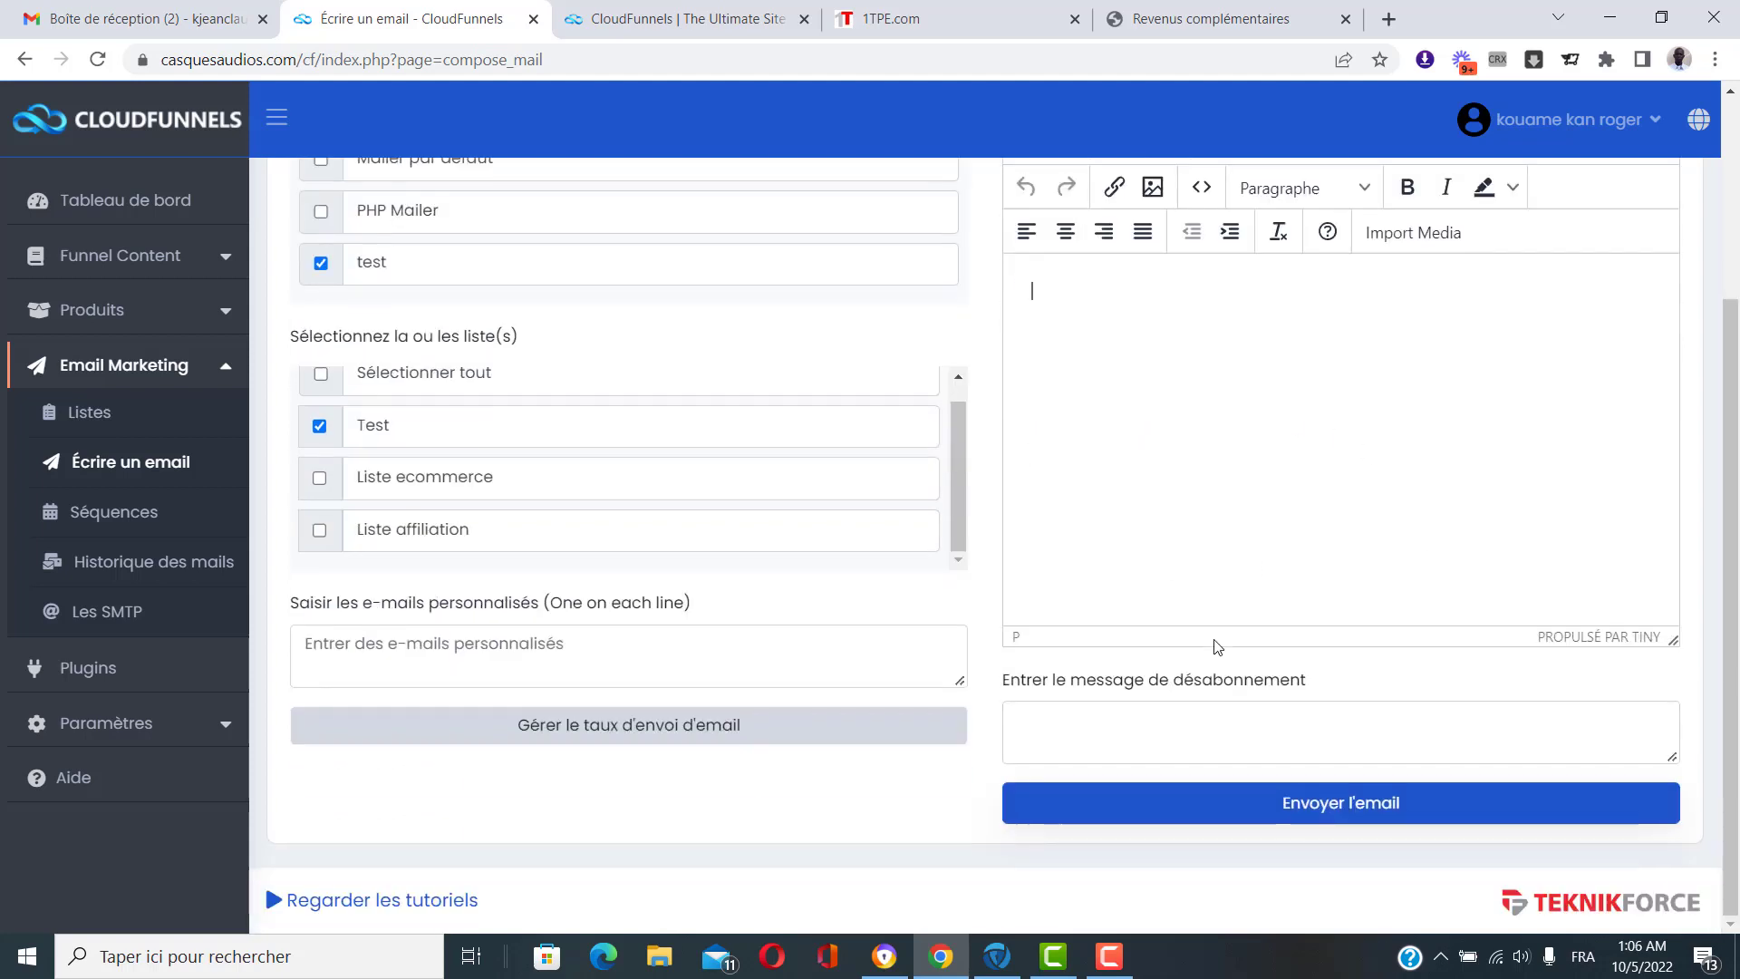
Leave the compose form and open the Séquences page listing the two existing sequences.
click(1122, 716)
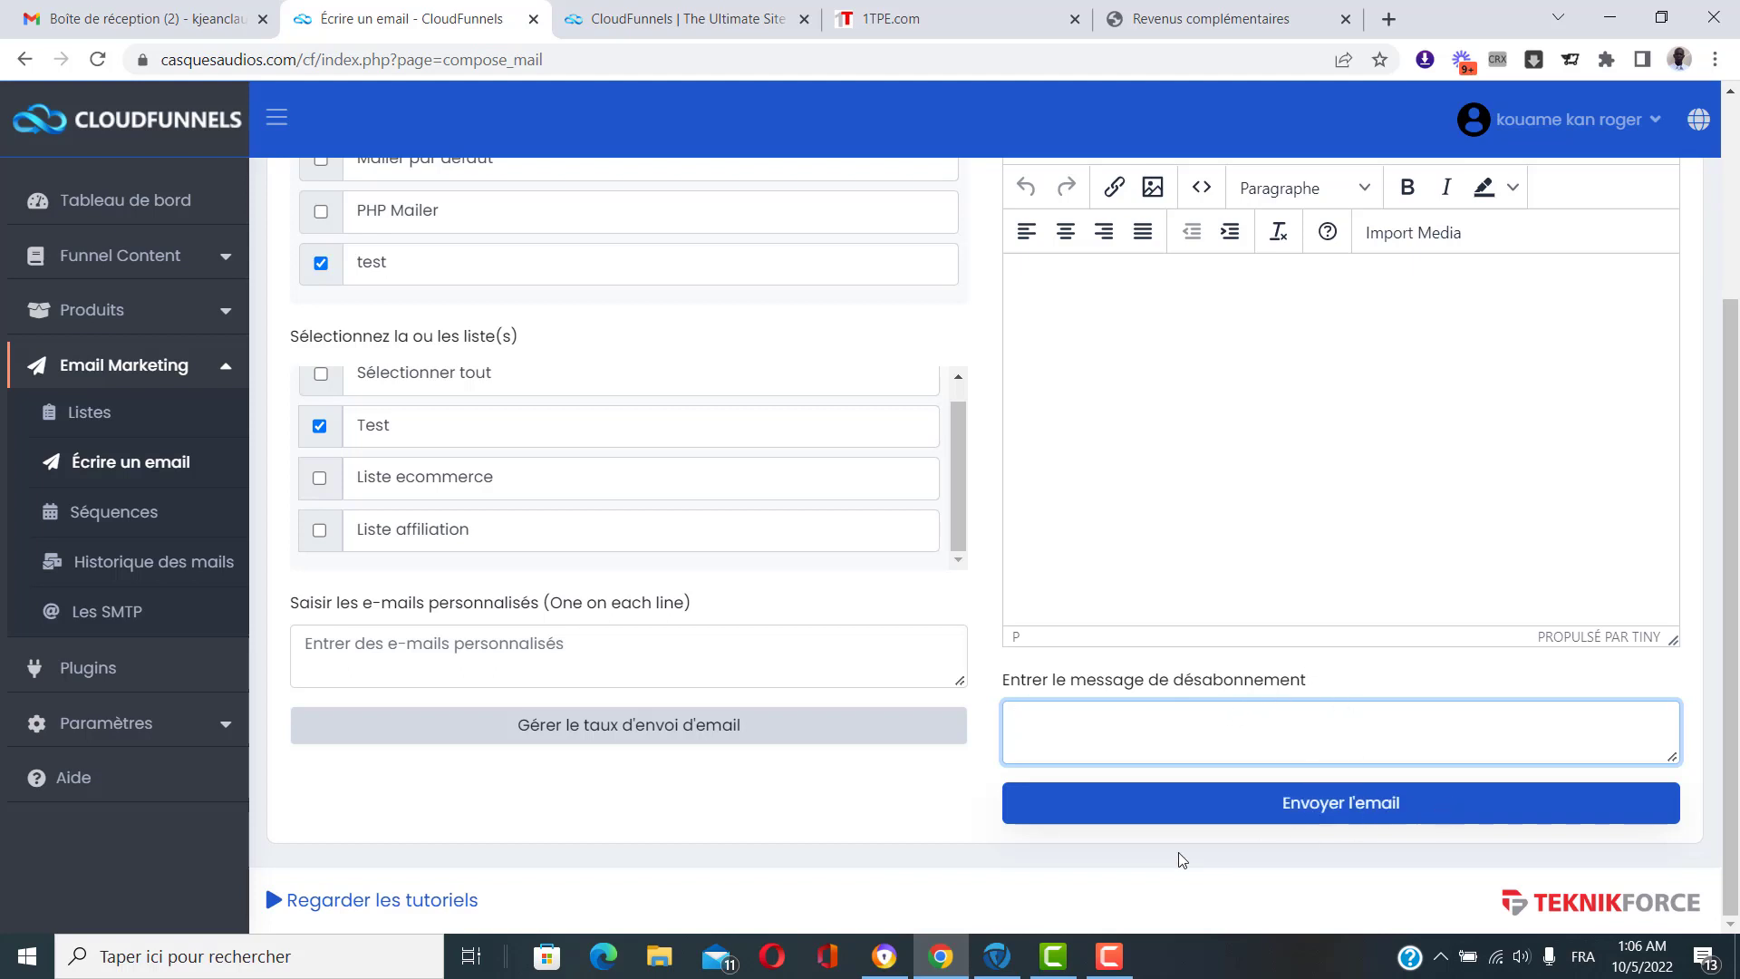
scroll(1183, 859, up, 3)
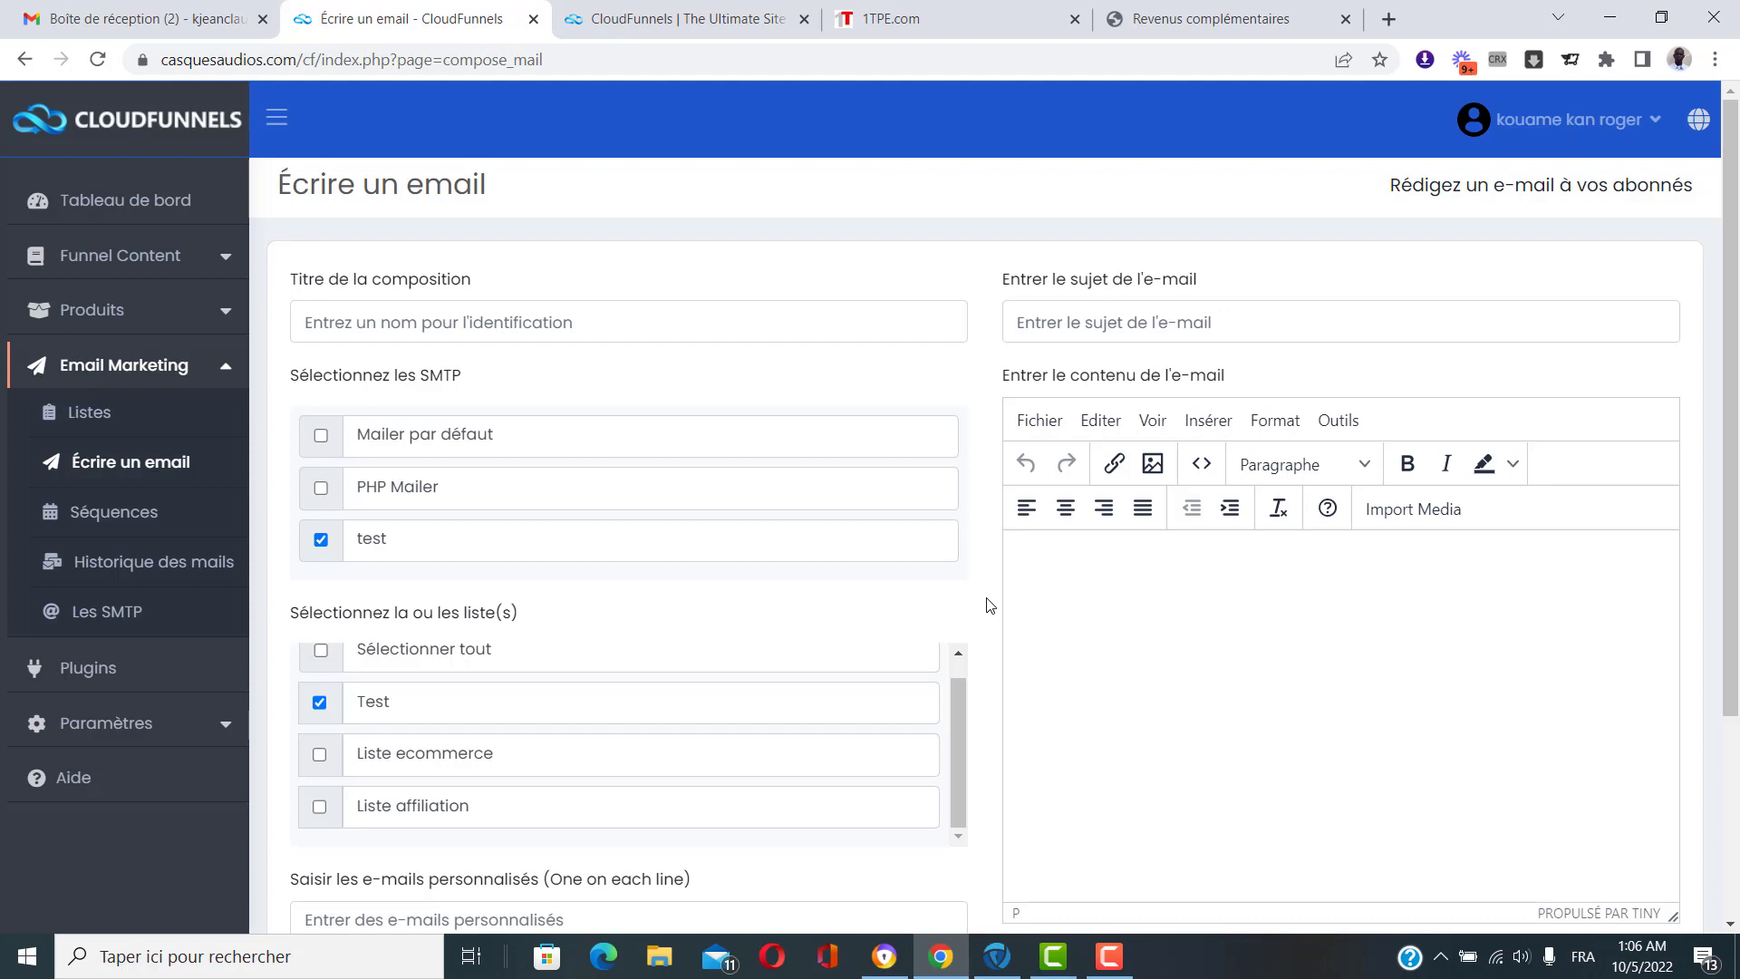
click(122, 512)
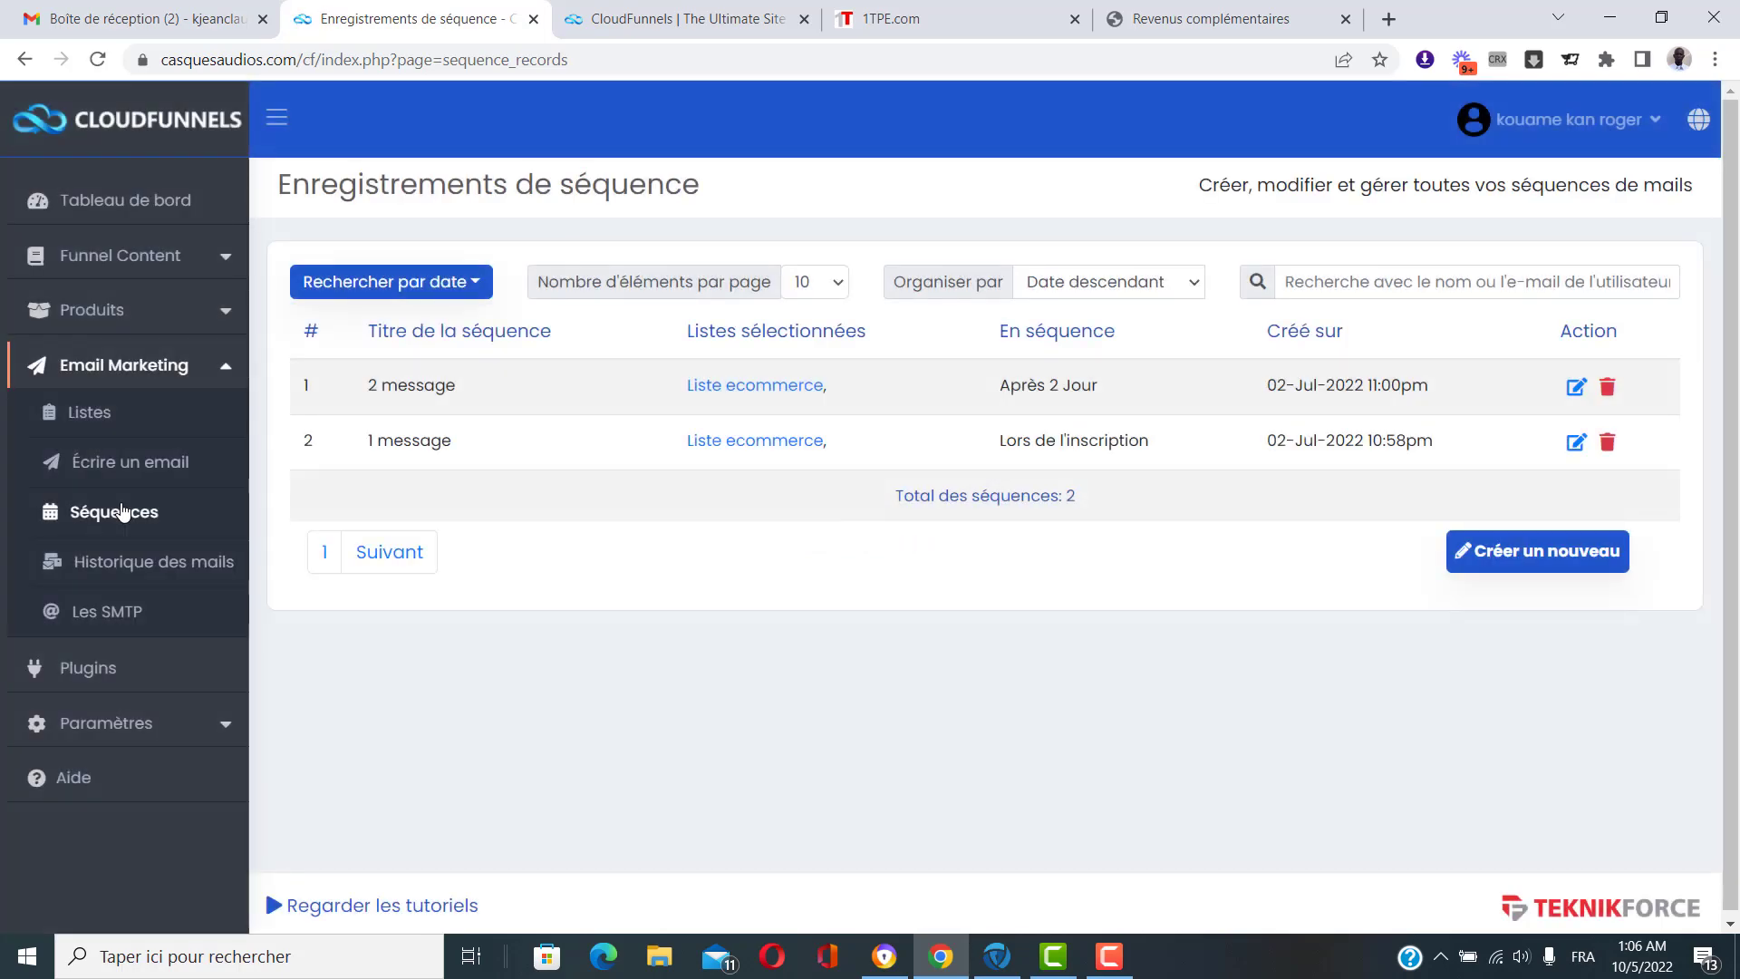
Start a new email sequence with 'Créer un nouveau'.
click(1599, 563)
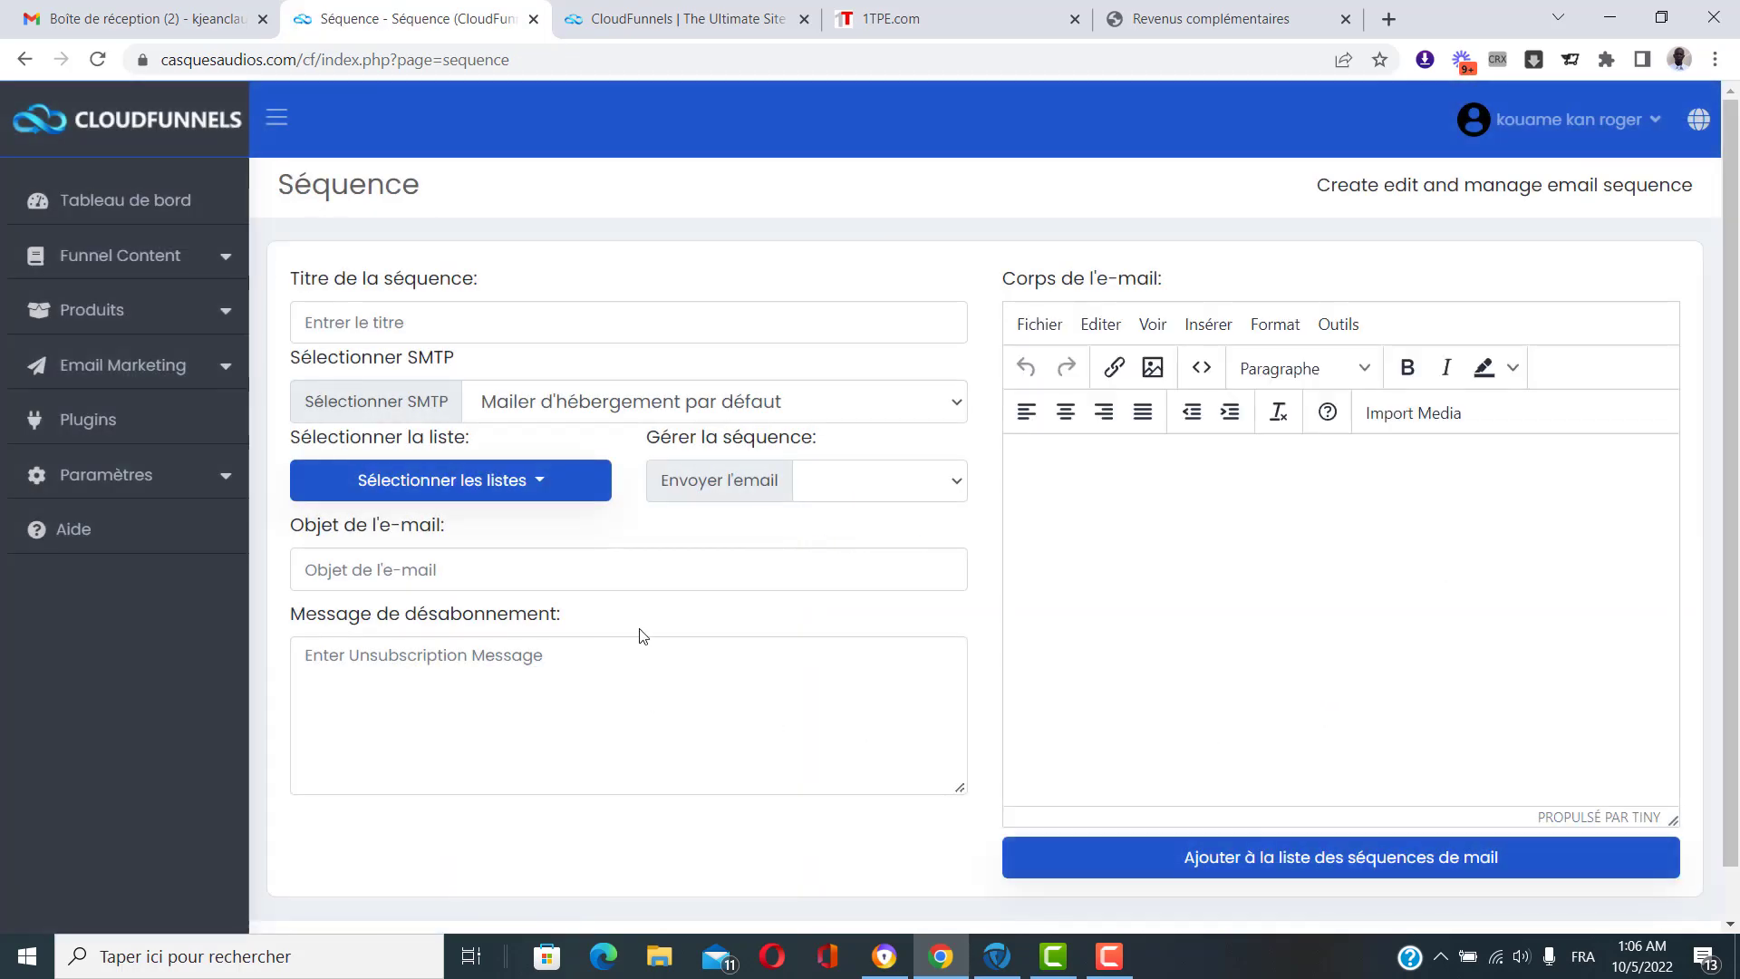
click(605, 319)
scroll(623, 296, down, 1)
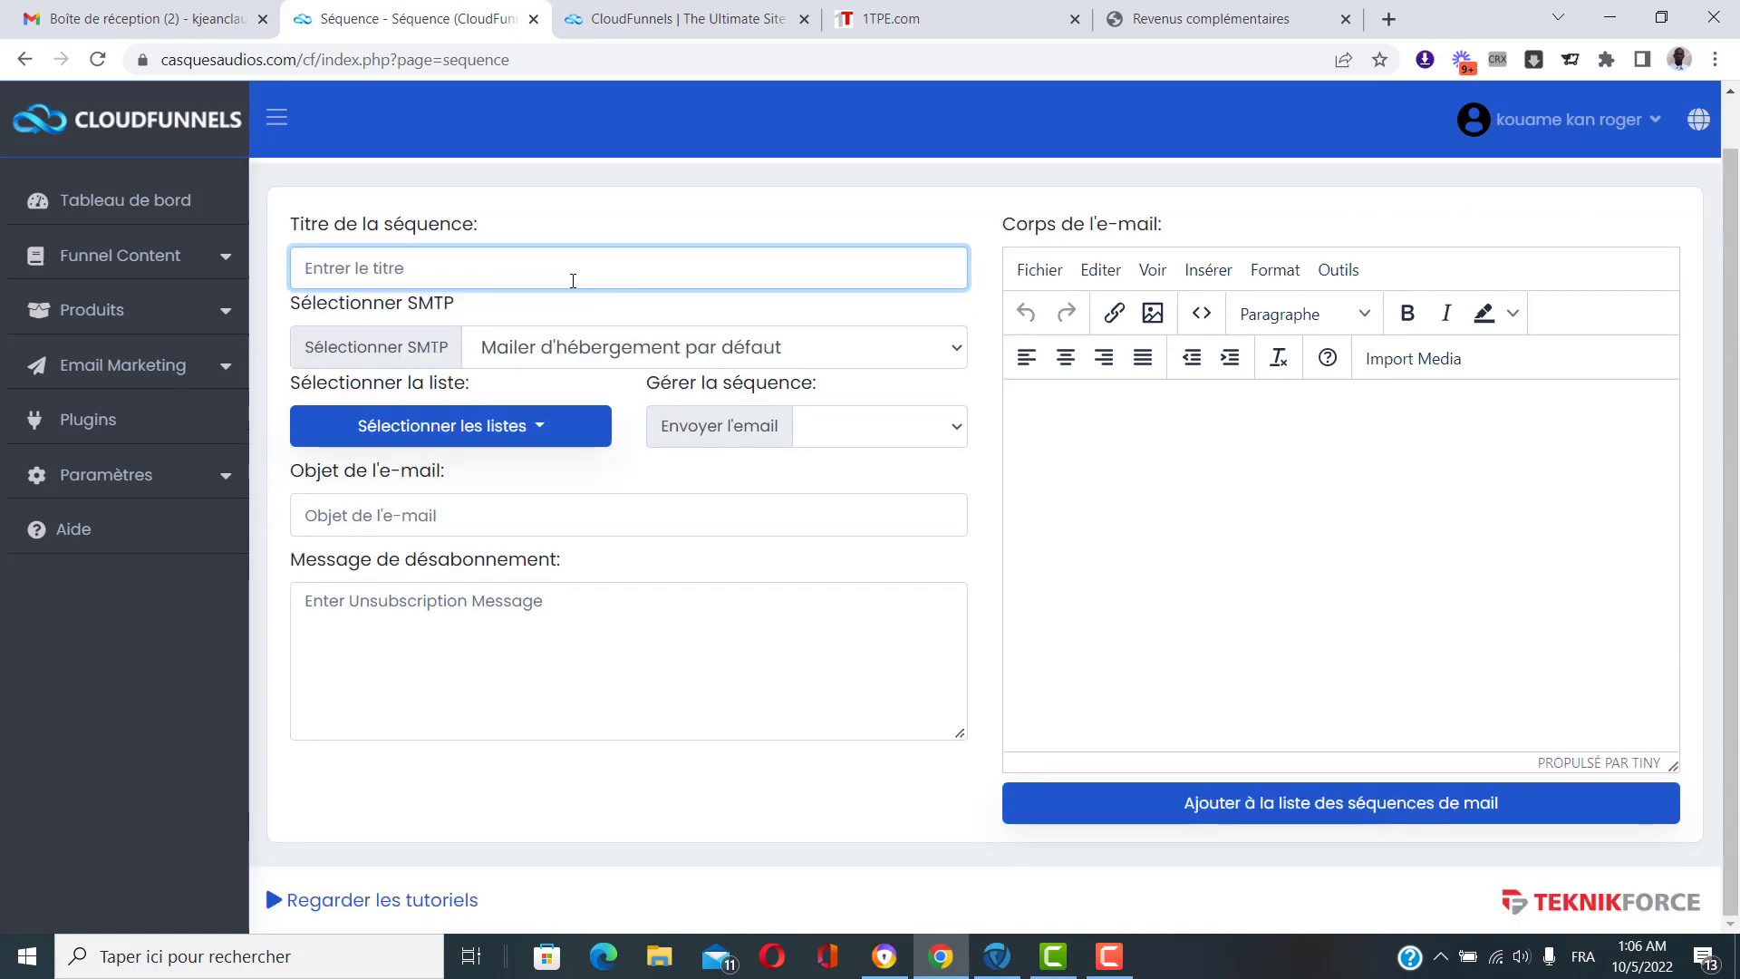
scroll(573, 281, up, 1)
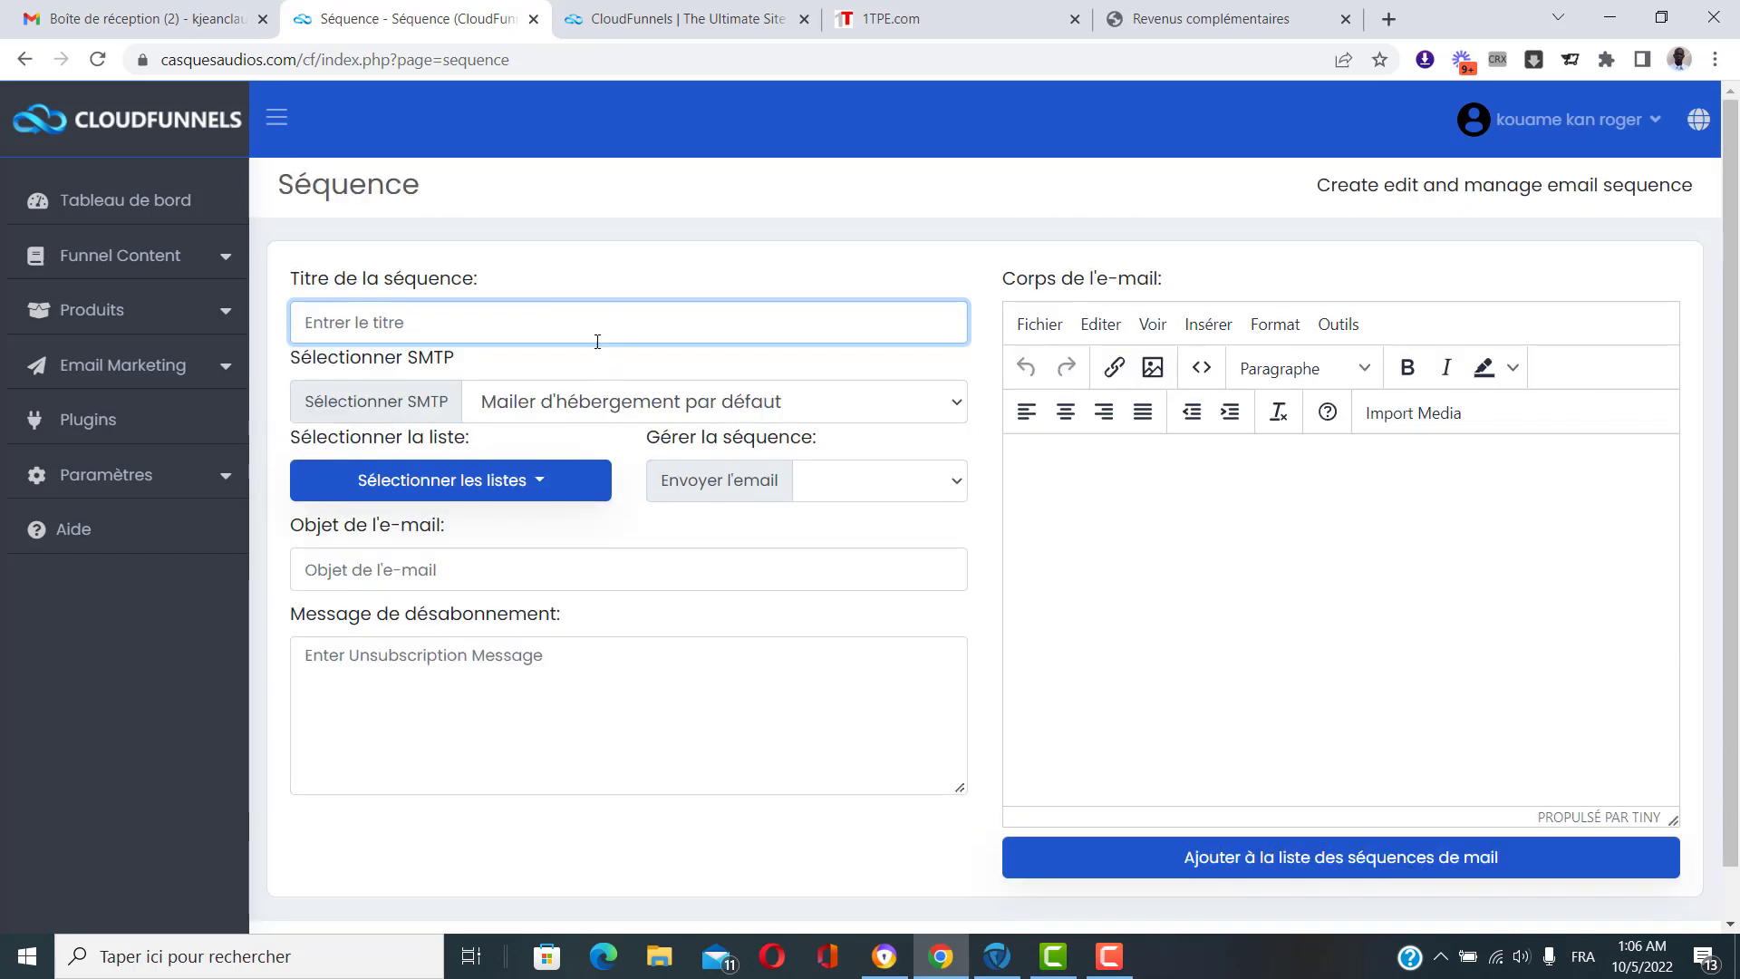
Choose 'test' as the sequence's SMTP sender and tick the Test mailing list.
click(513, 402)
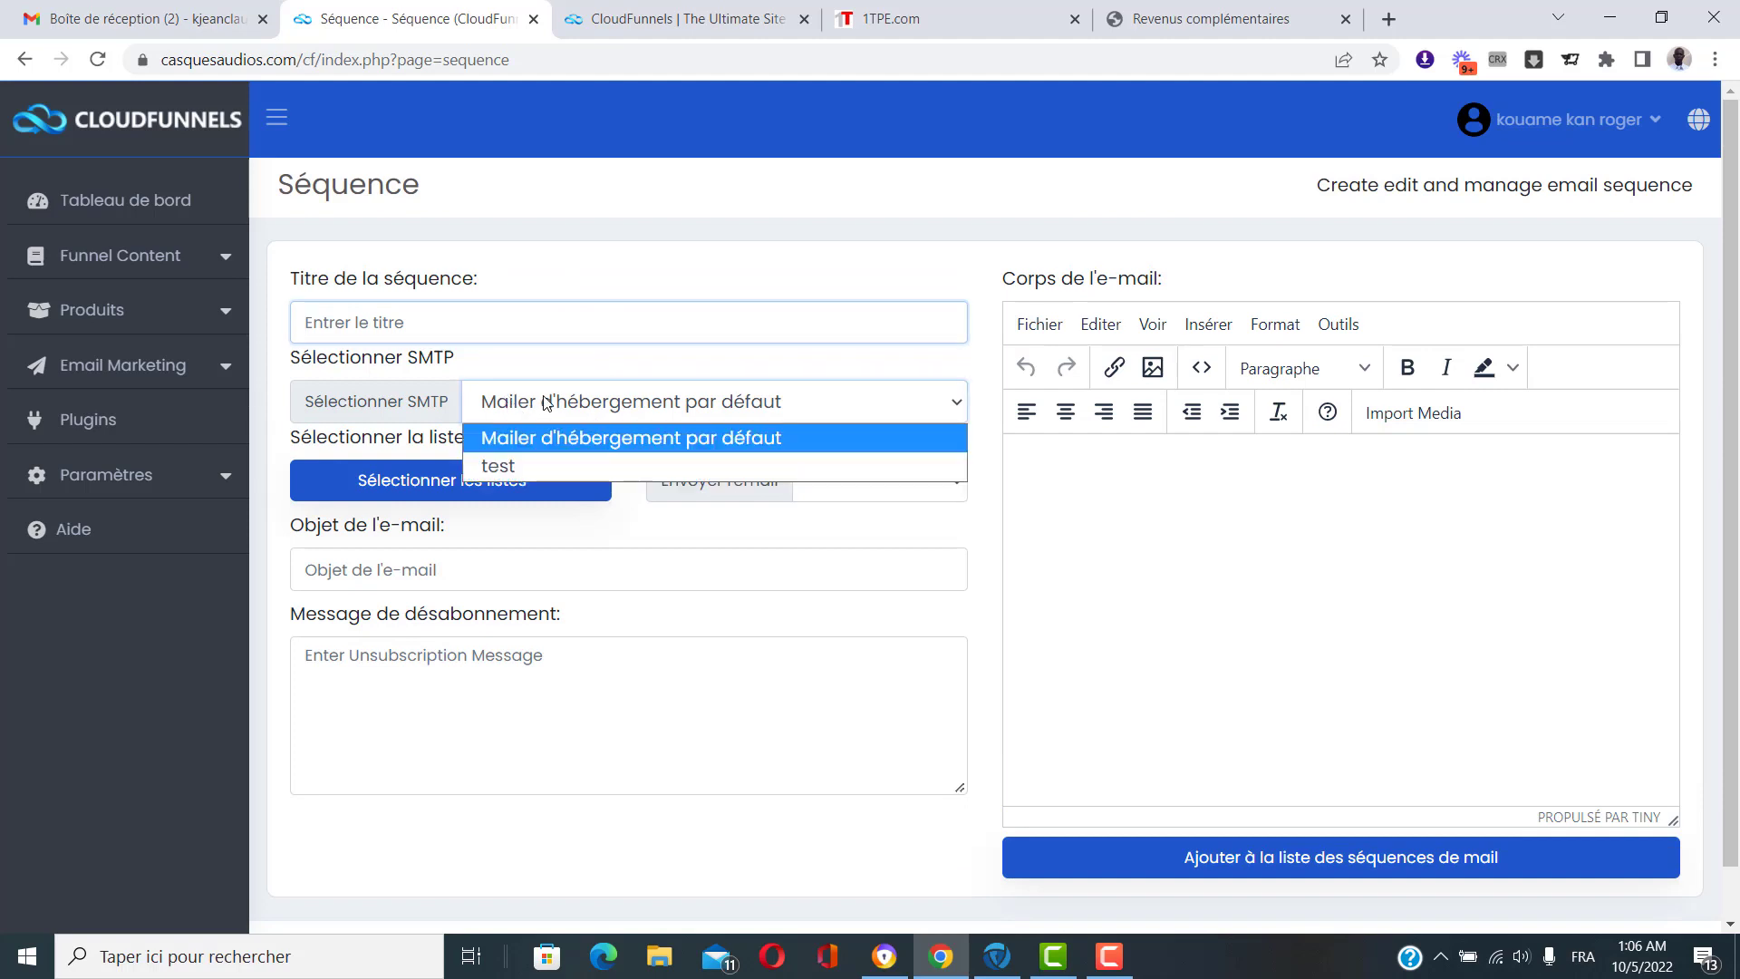
click(521, 468)
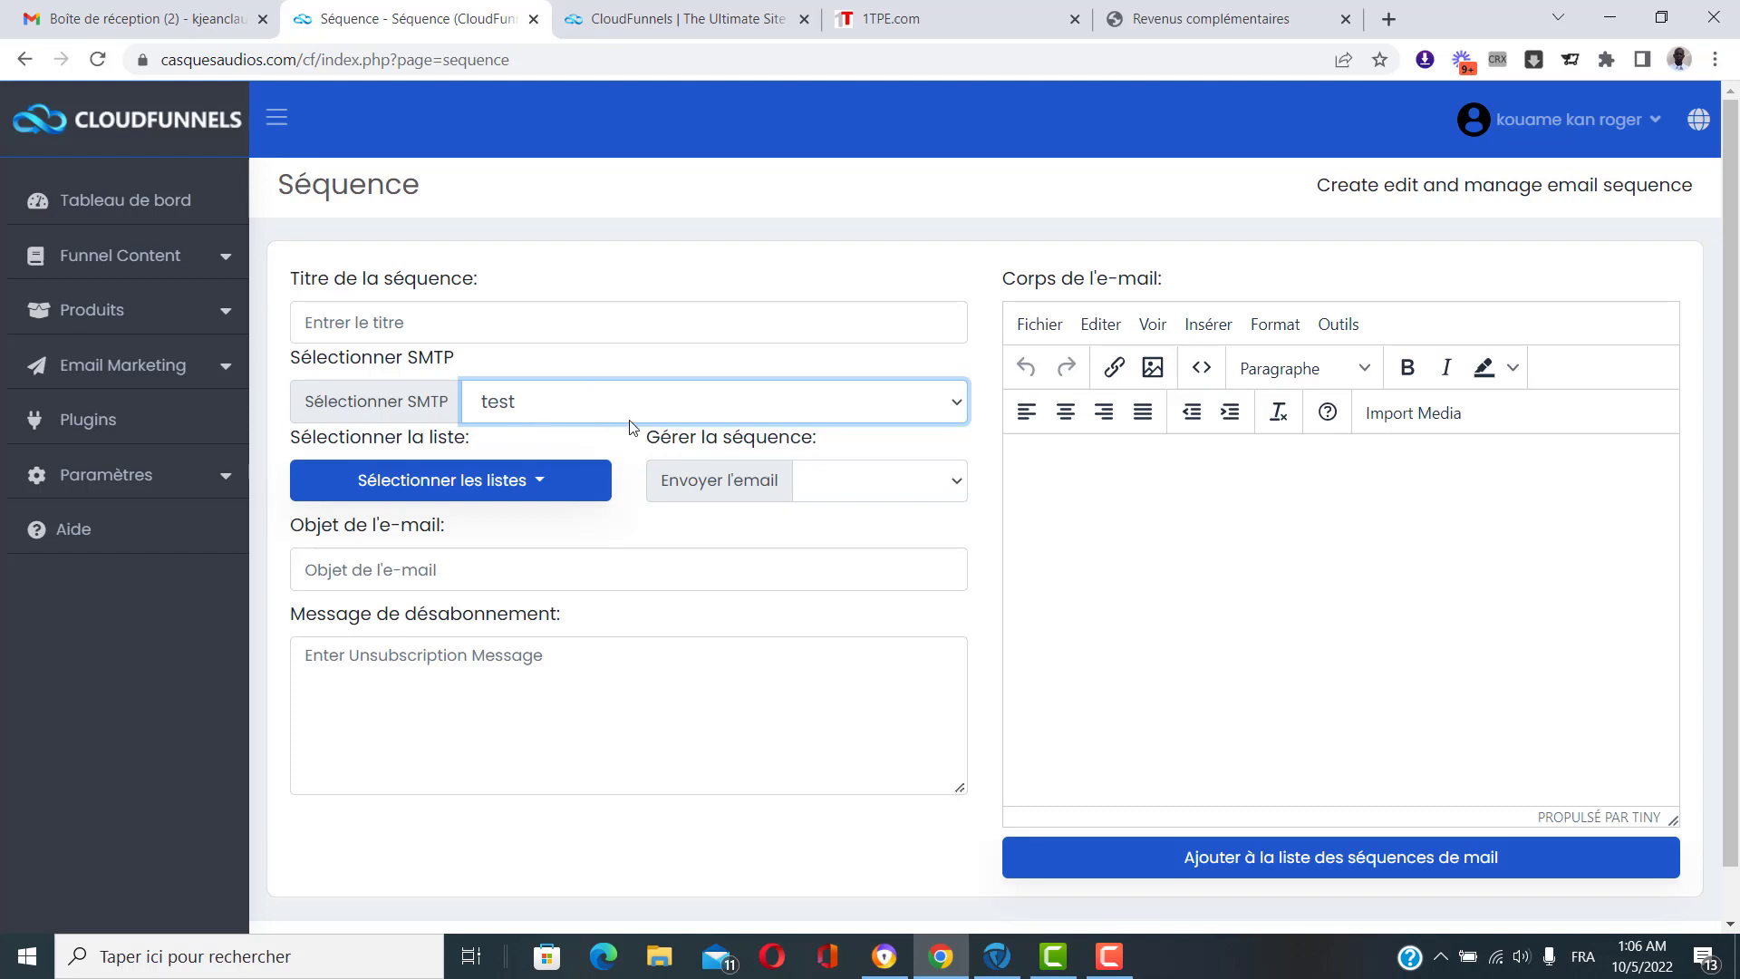
click(544, 481)
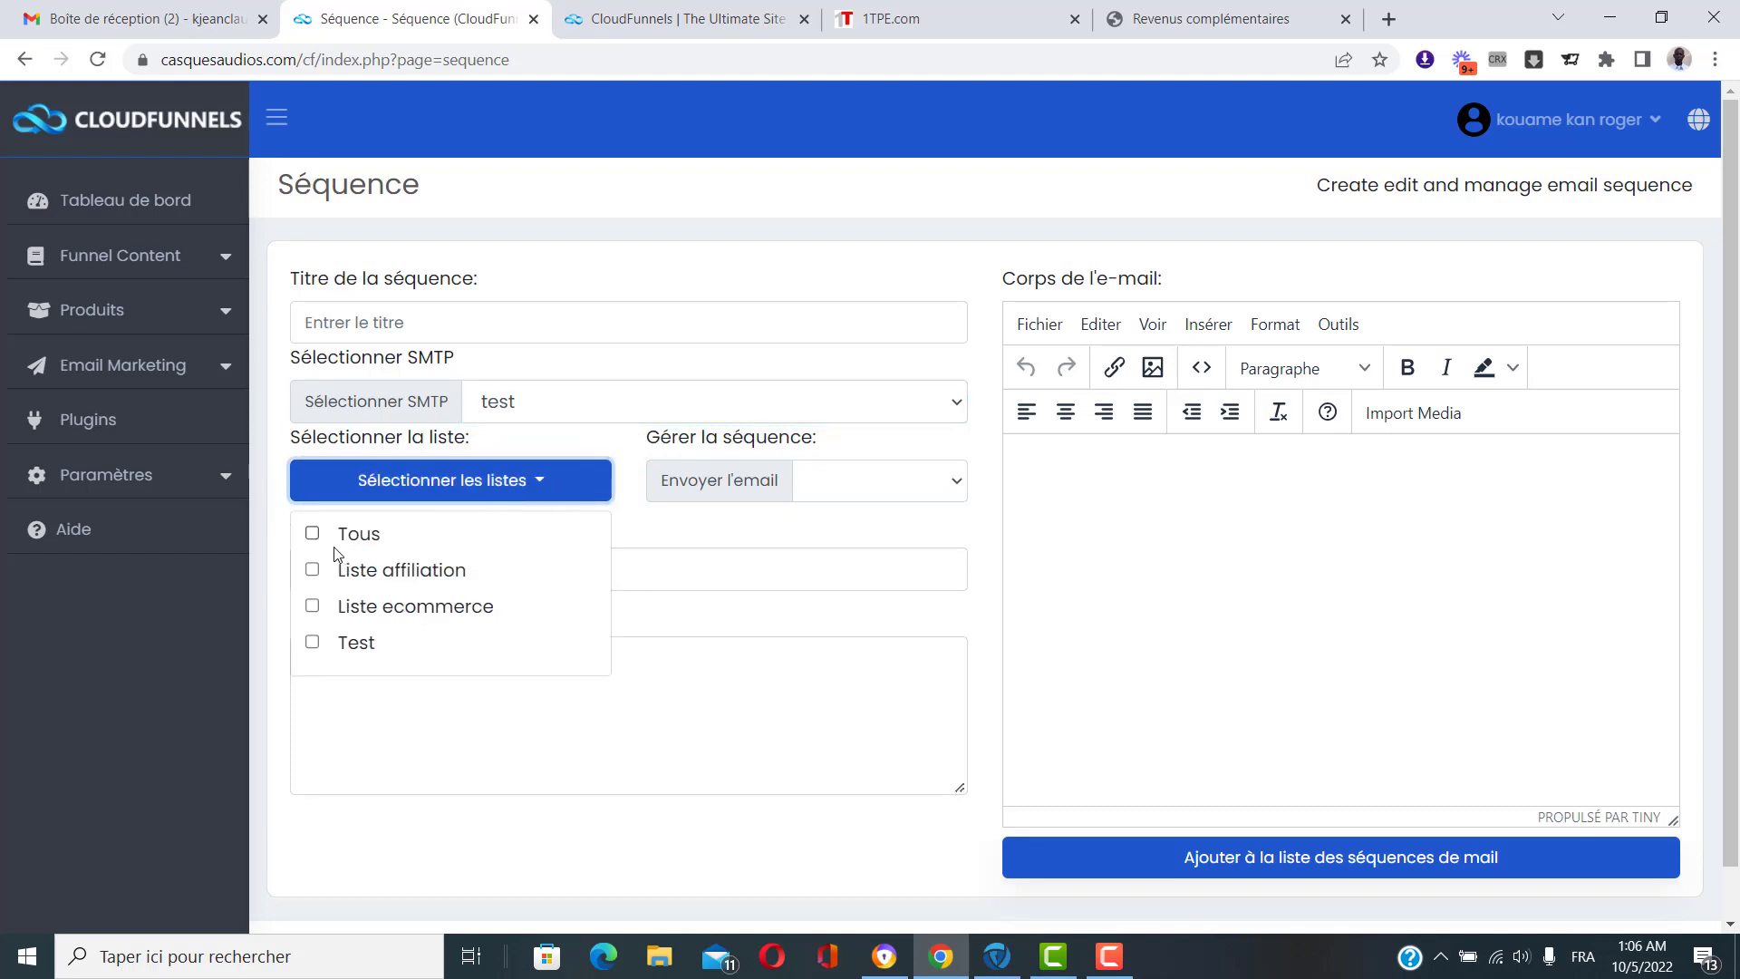
click(314, 644)
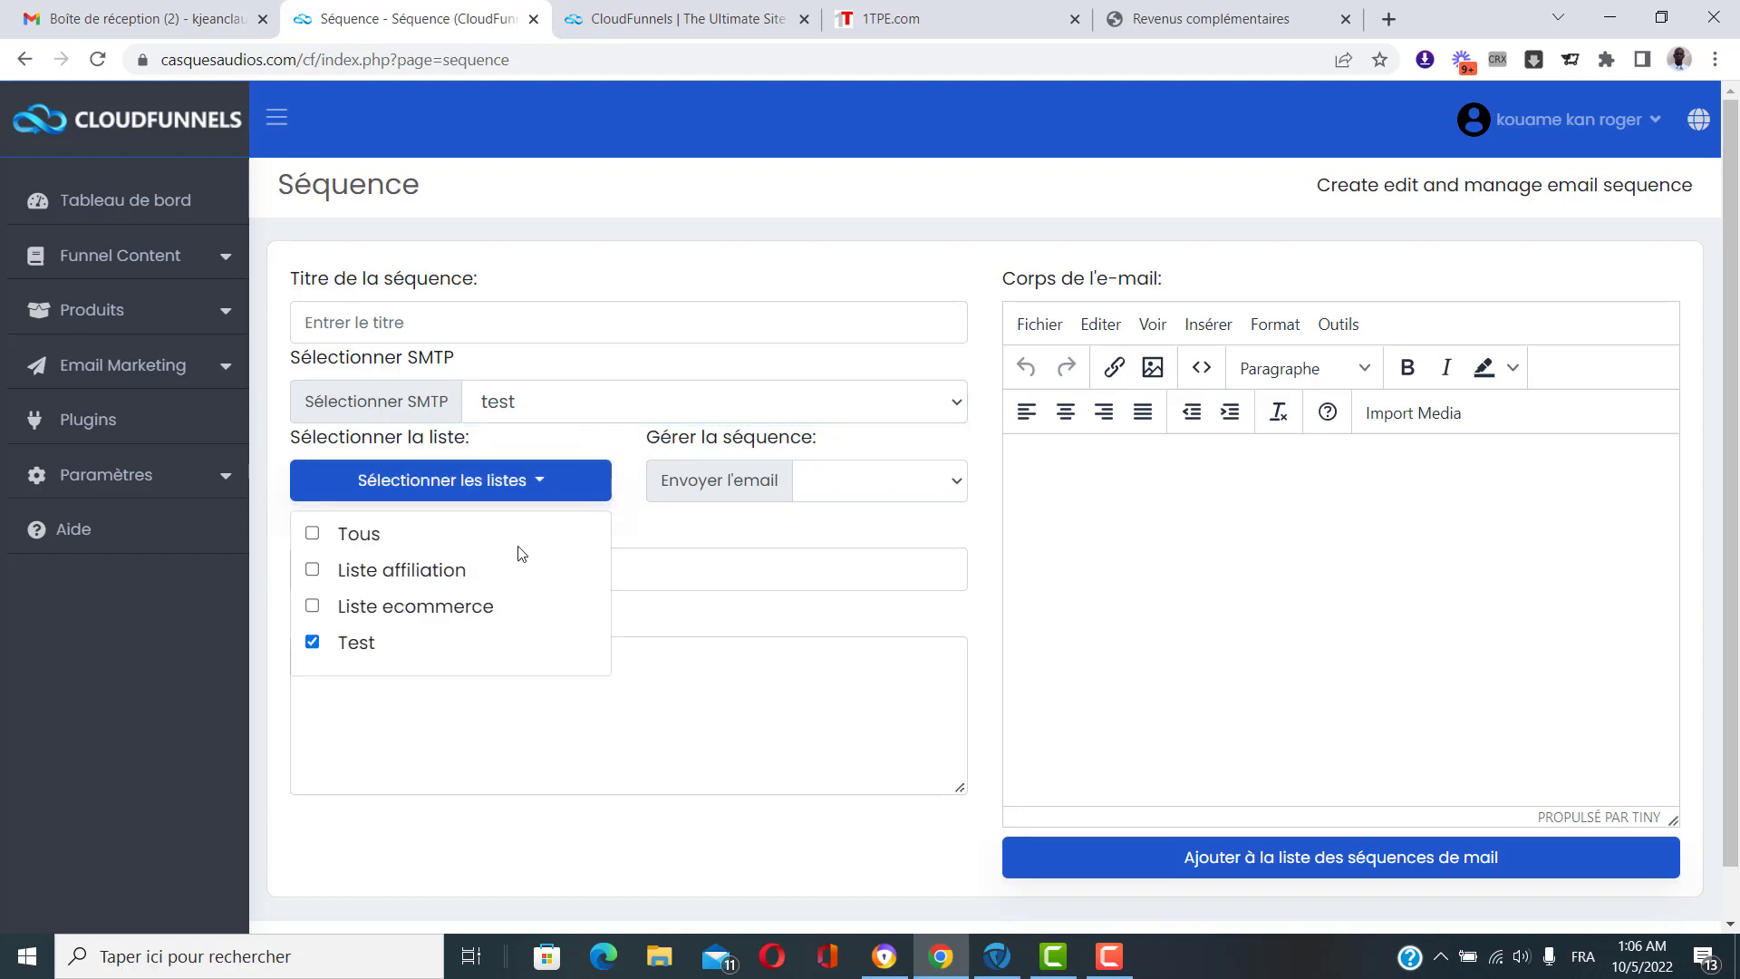
click(542, 482)
scroll(548, 526, down, 1)
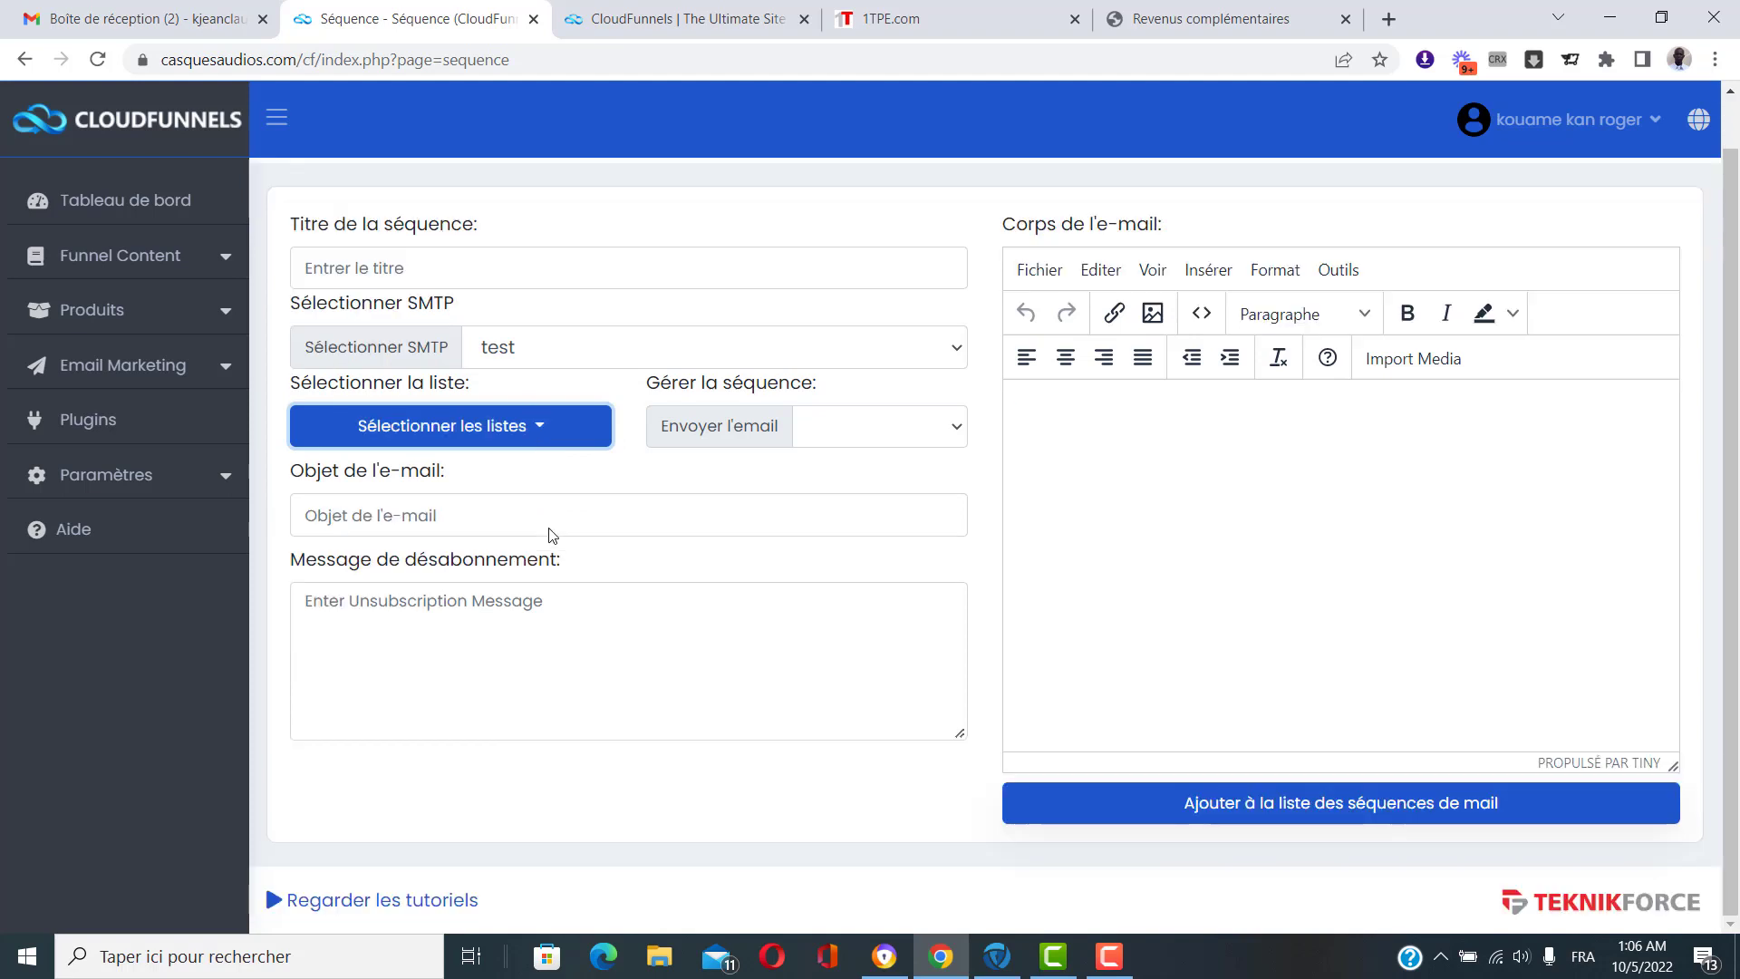
click(420, 518)
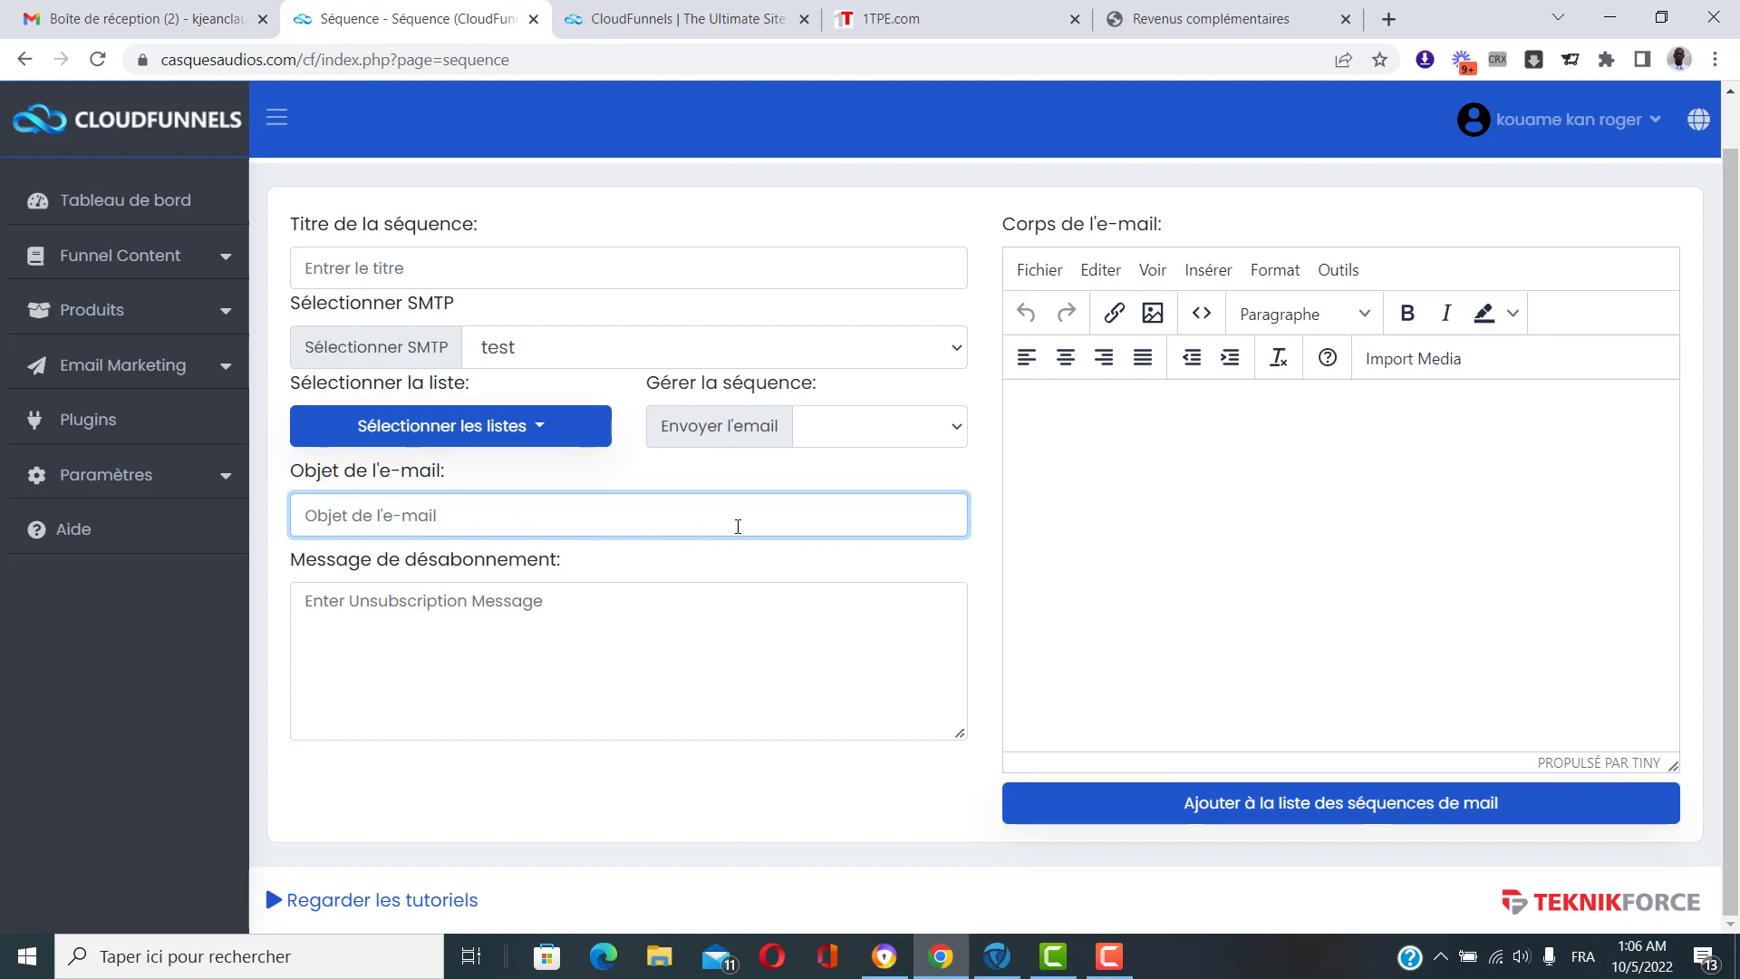
click(444, 602)
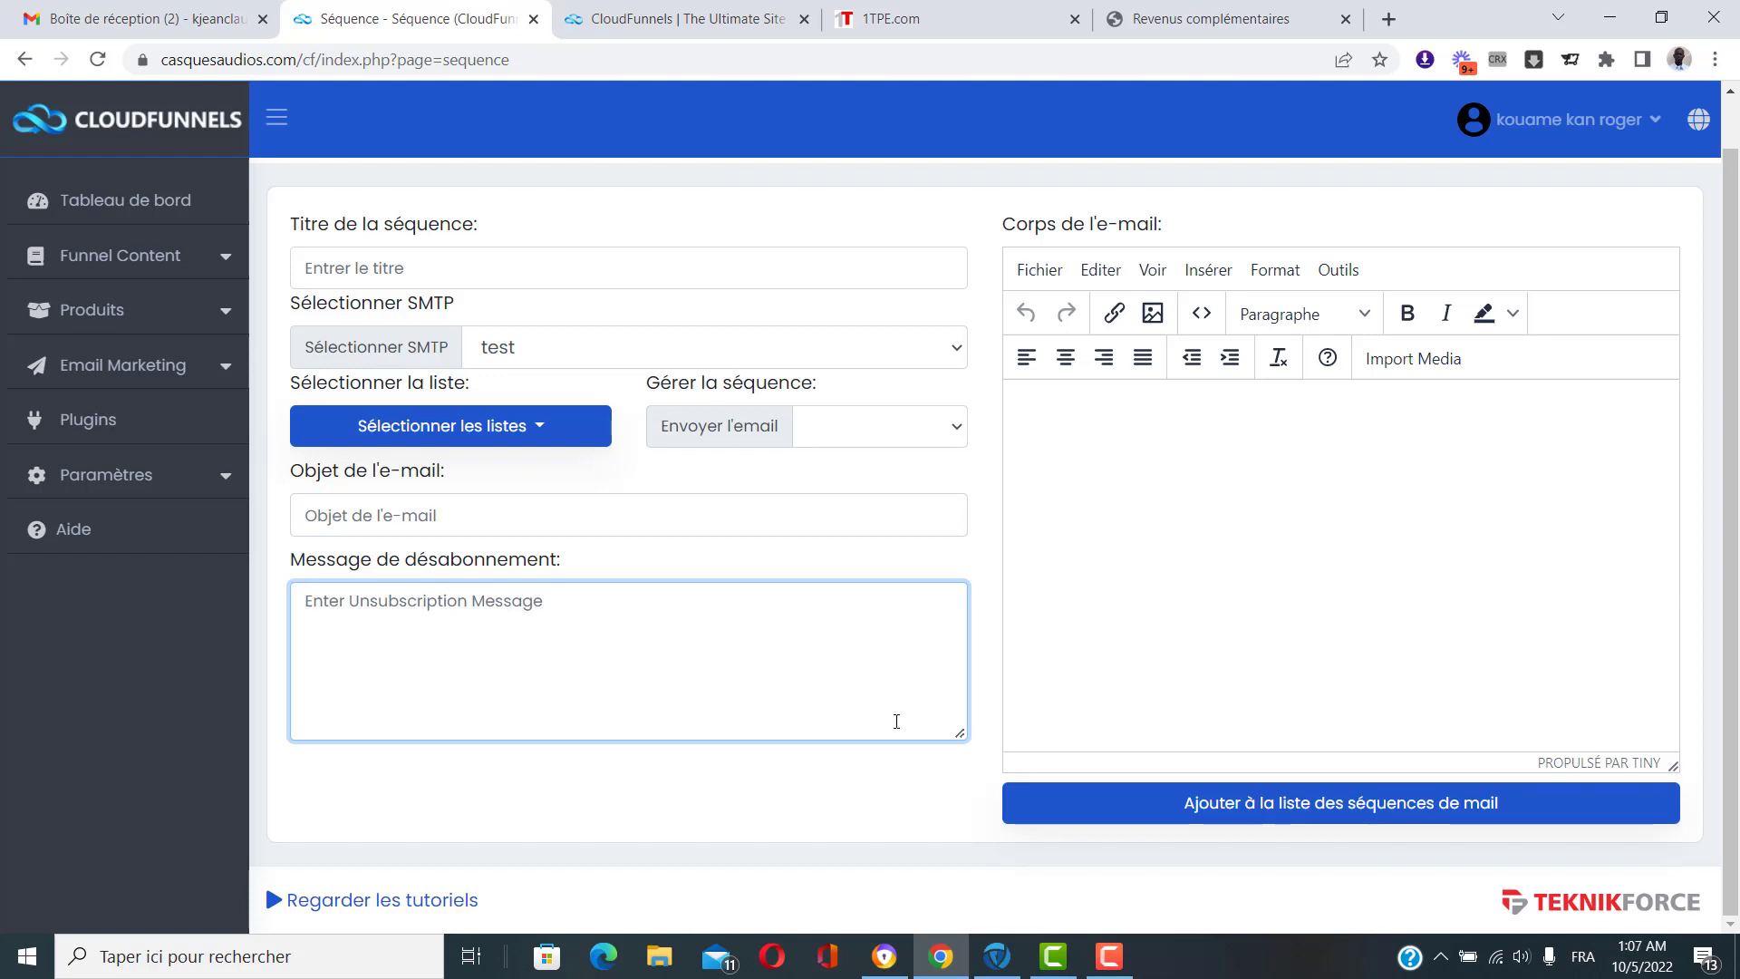
click(794, 818)
scroll(1116, 633, up, 1)
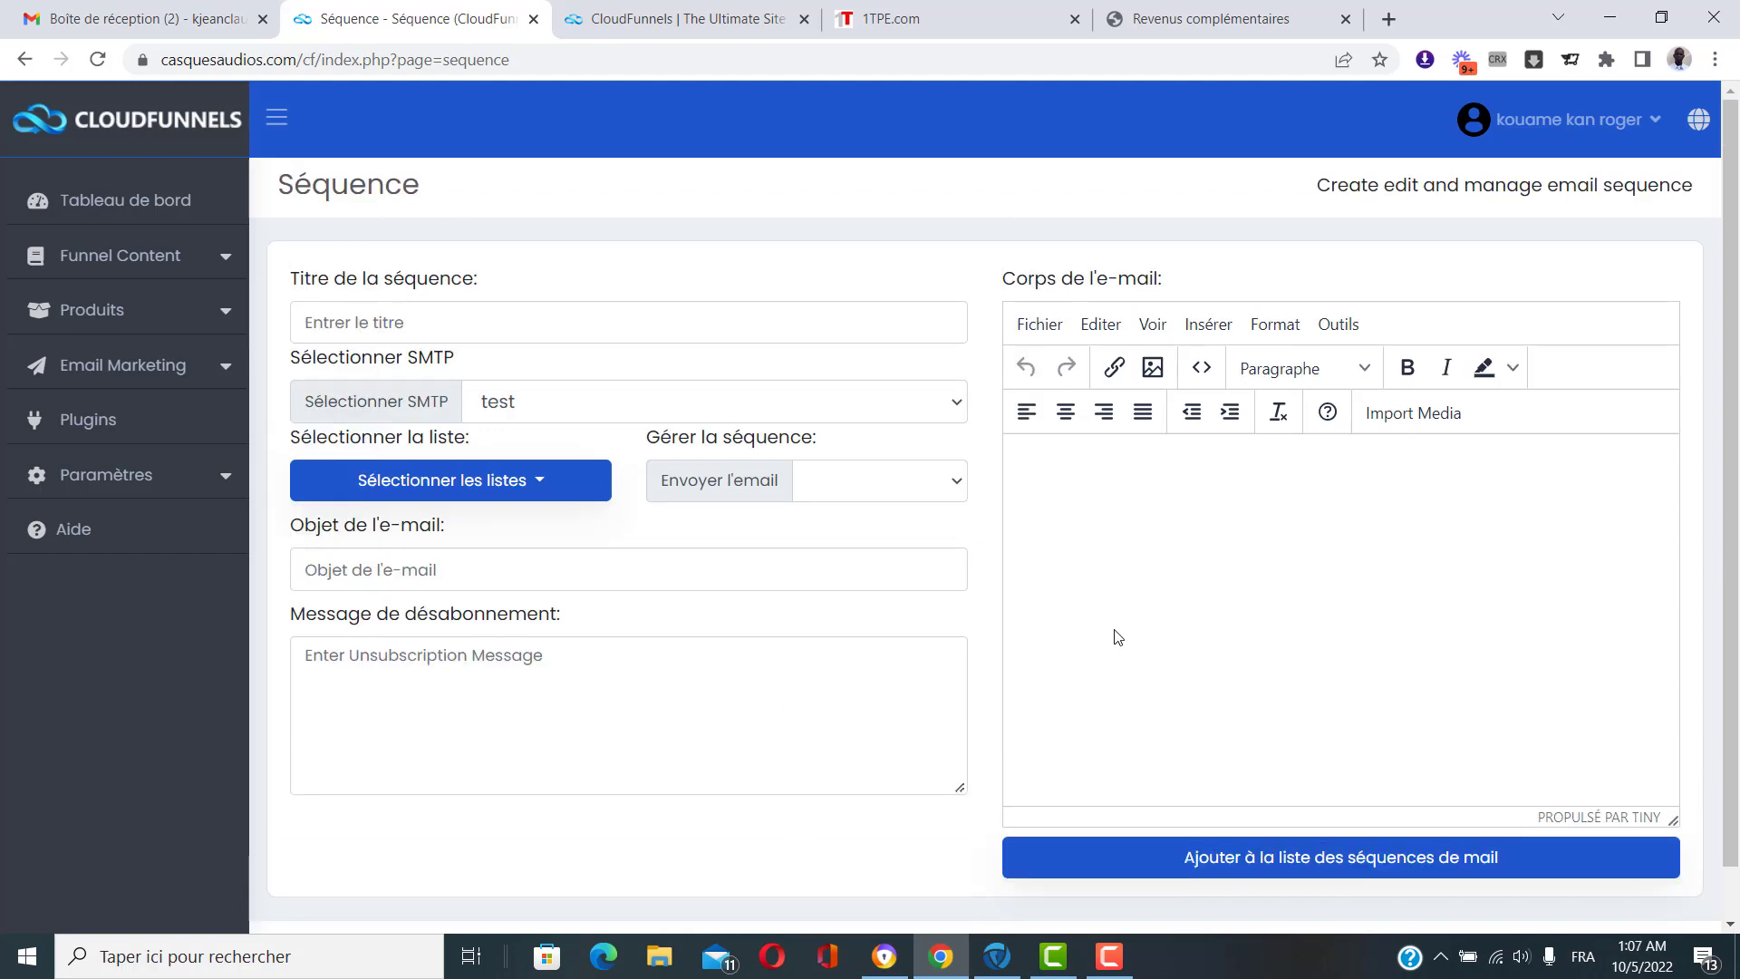
click(1078, 500)
scroll(1229, 550, down, 1)
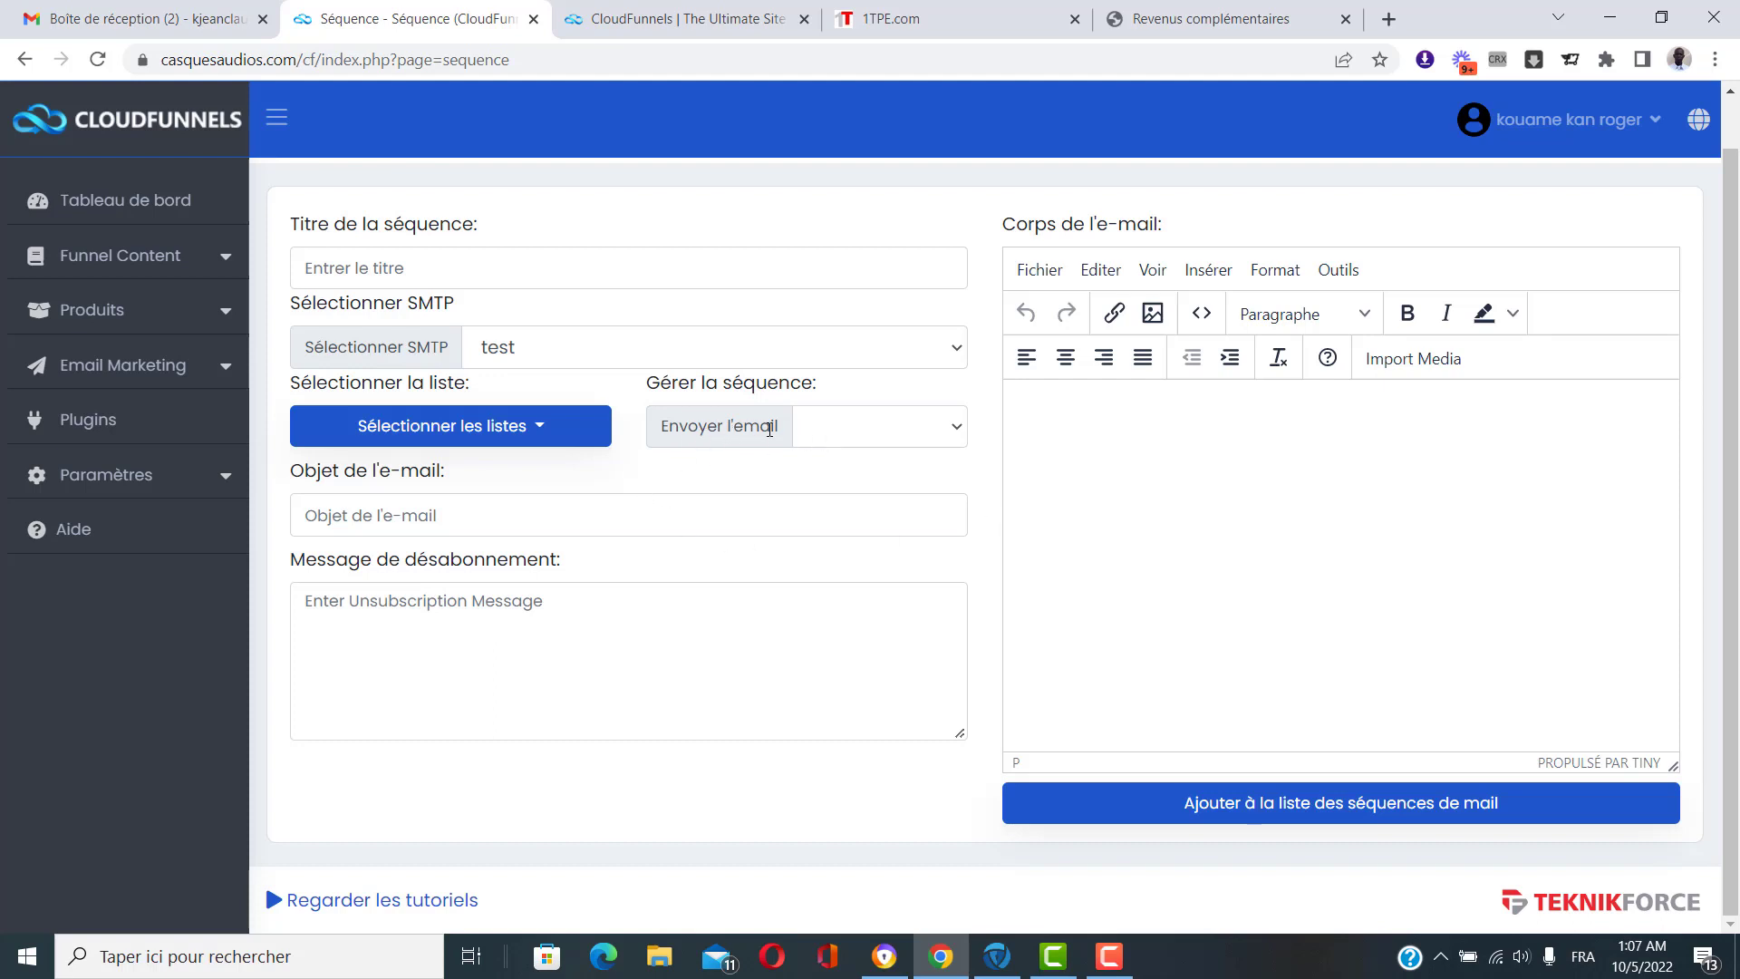
Change the Envoyer l'email timing from sign-up to 'Après 1 Jour'.
click(907, 433)
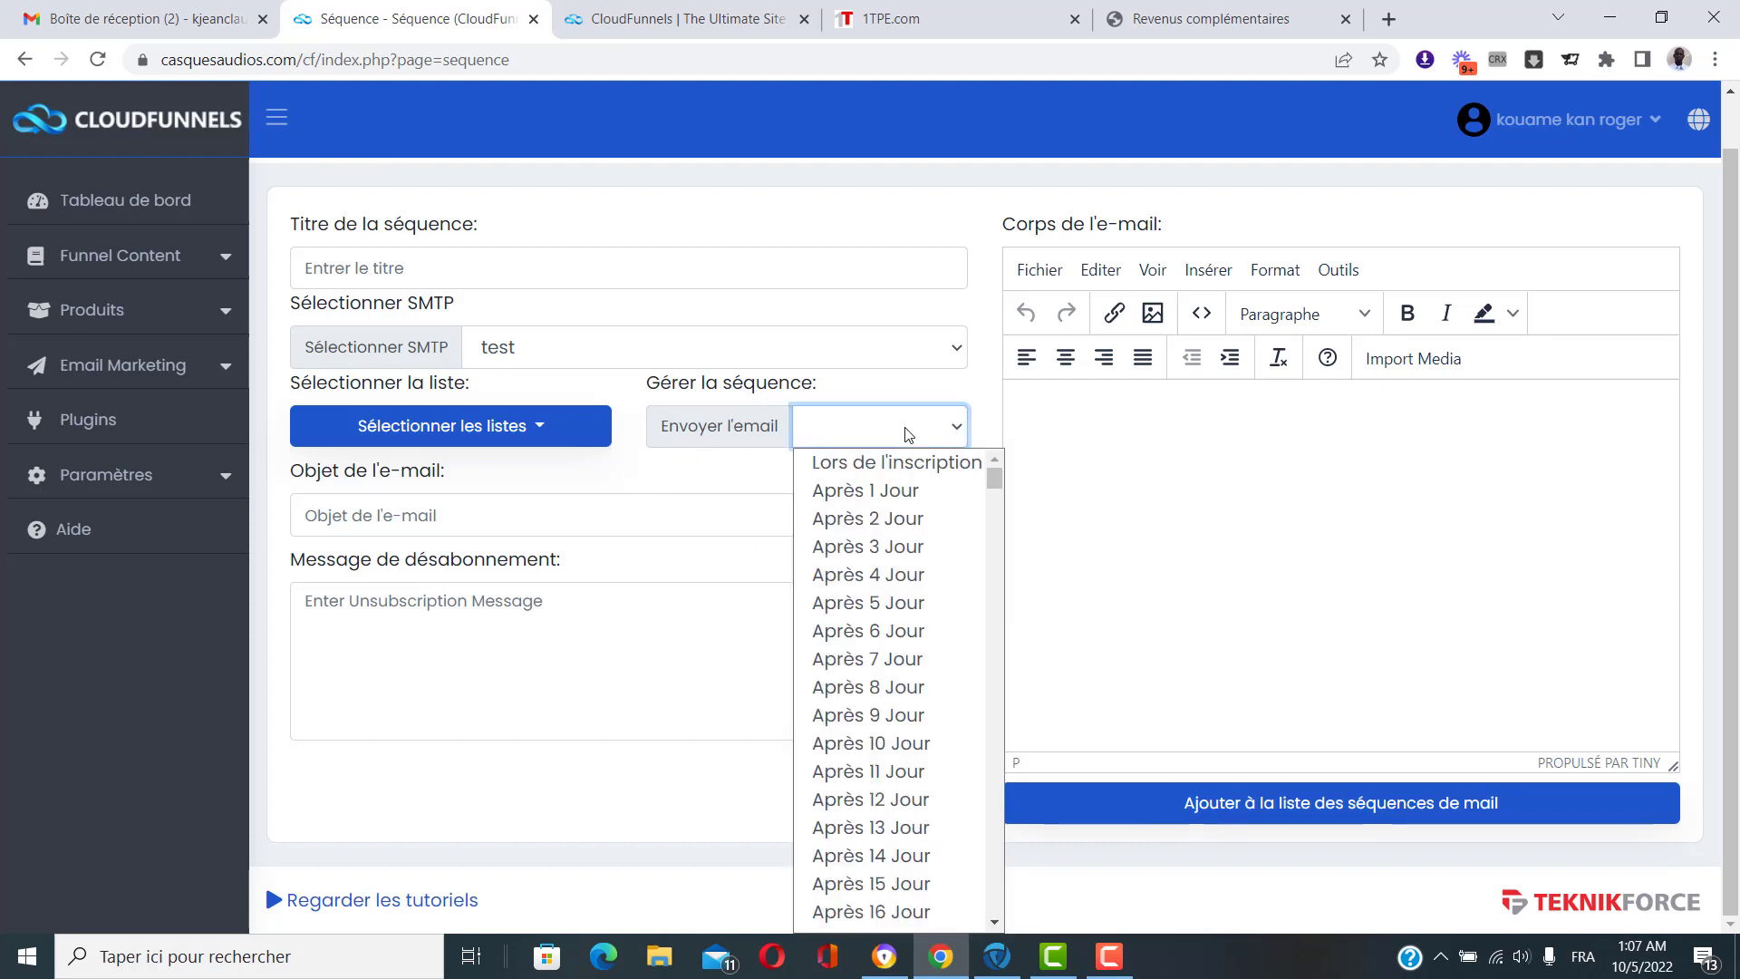
click(940, 477)
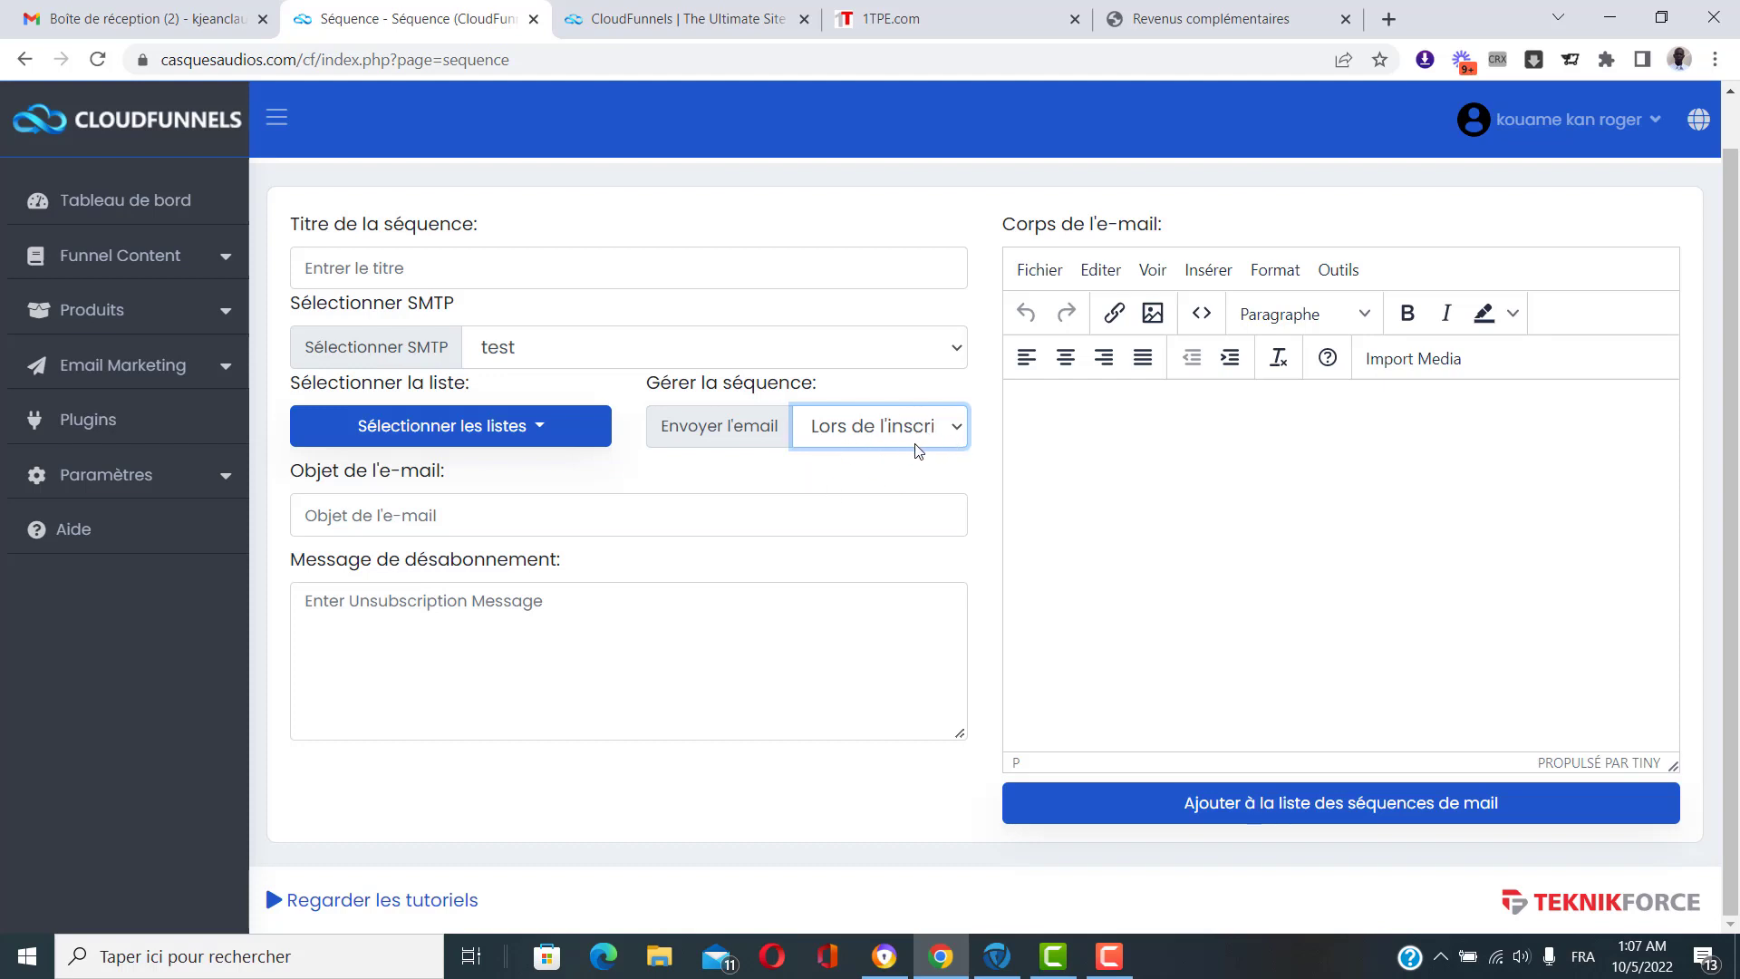
click(936, 436)
click(944, 479)
click(898, 433)
click(900, 437)
click(901, 440)
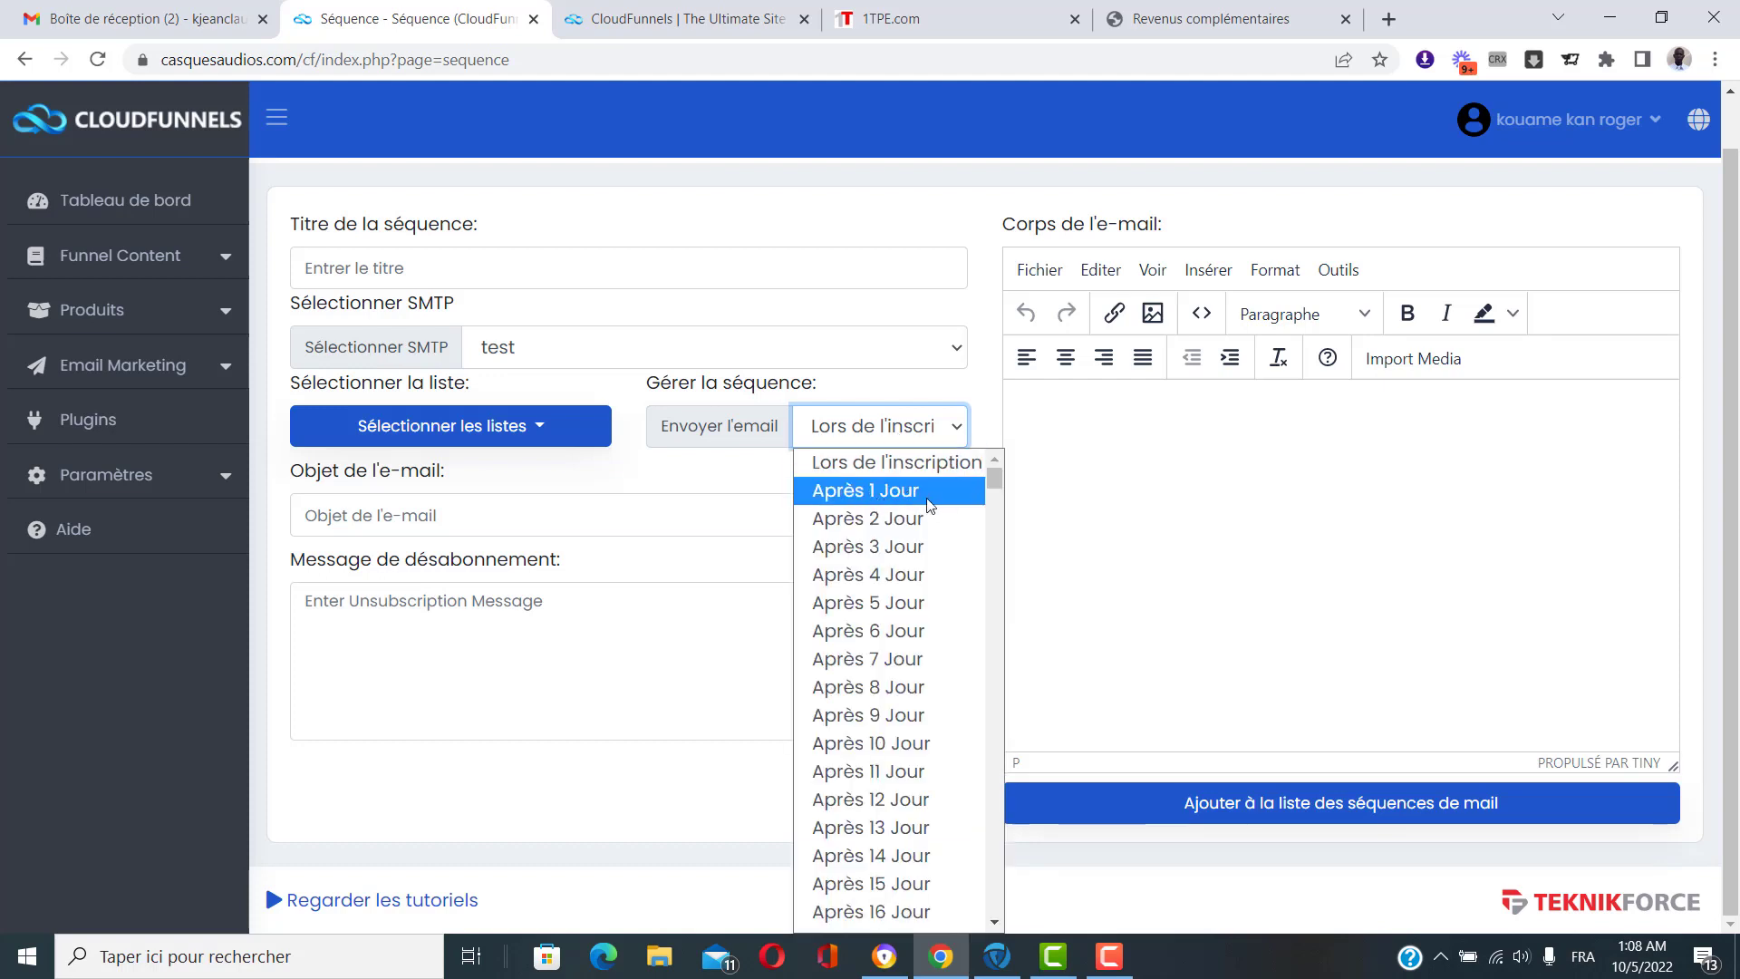
click(884, 496)
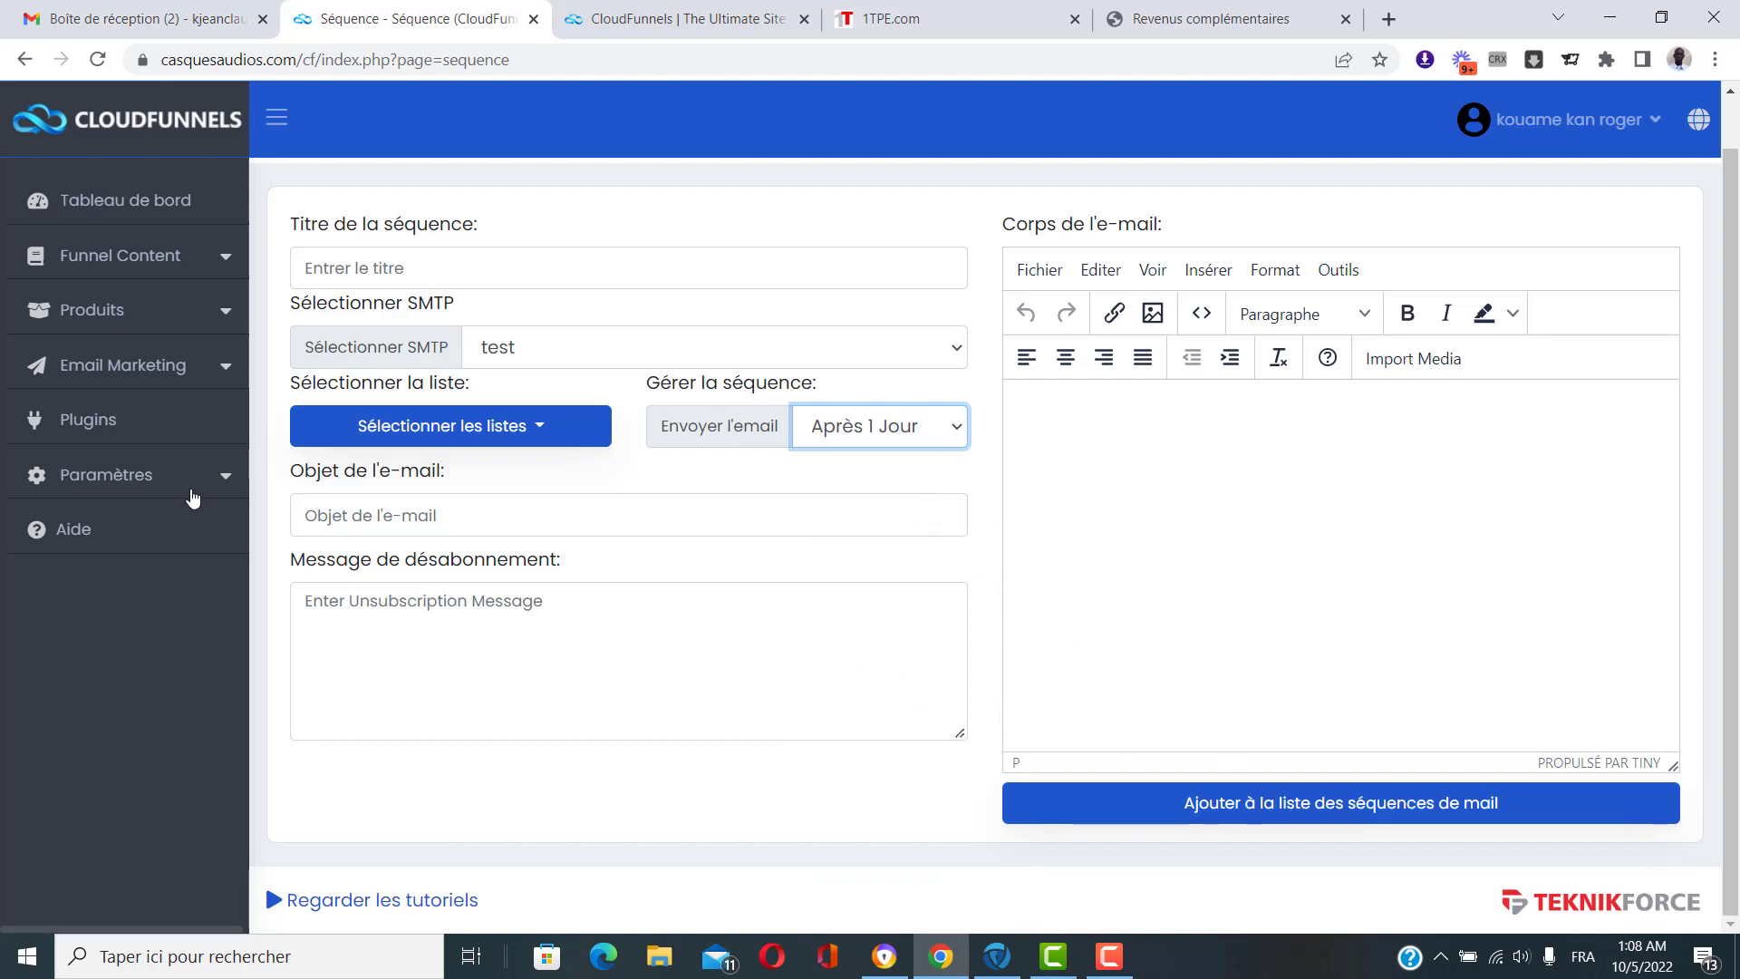
scroll(136, 526, up, 1)
click(186, 364)
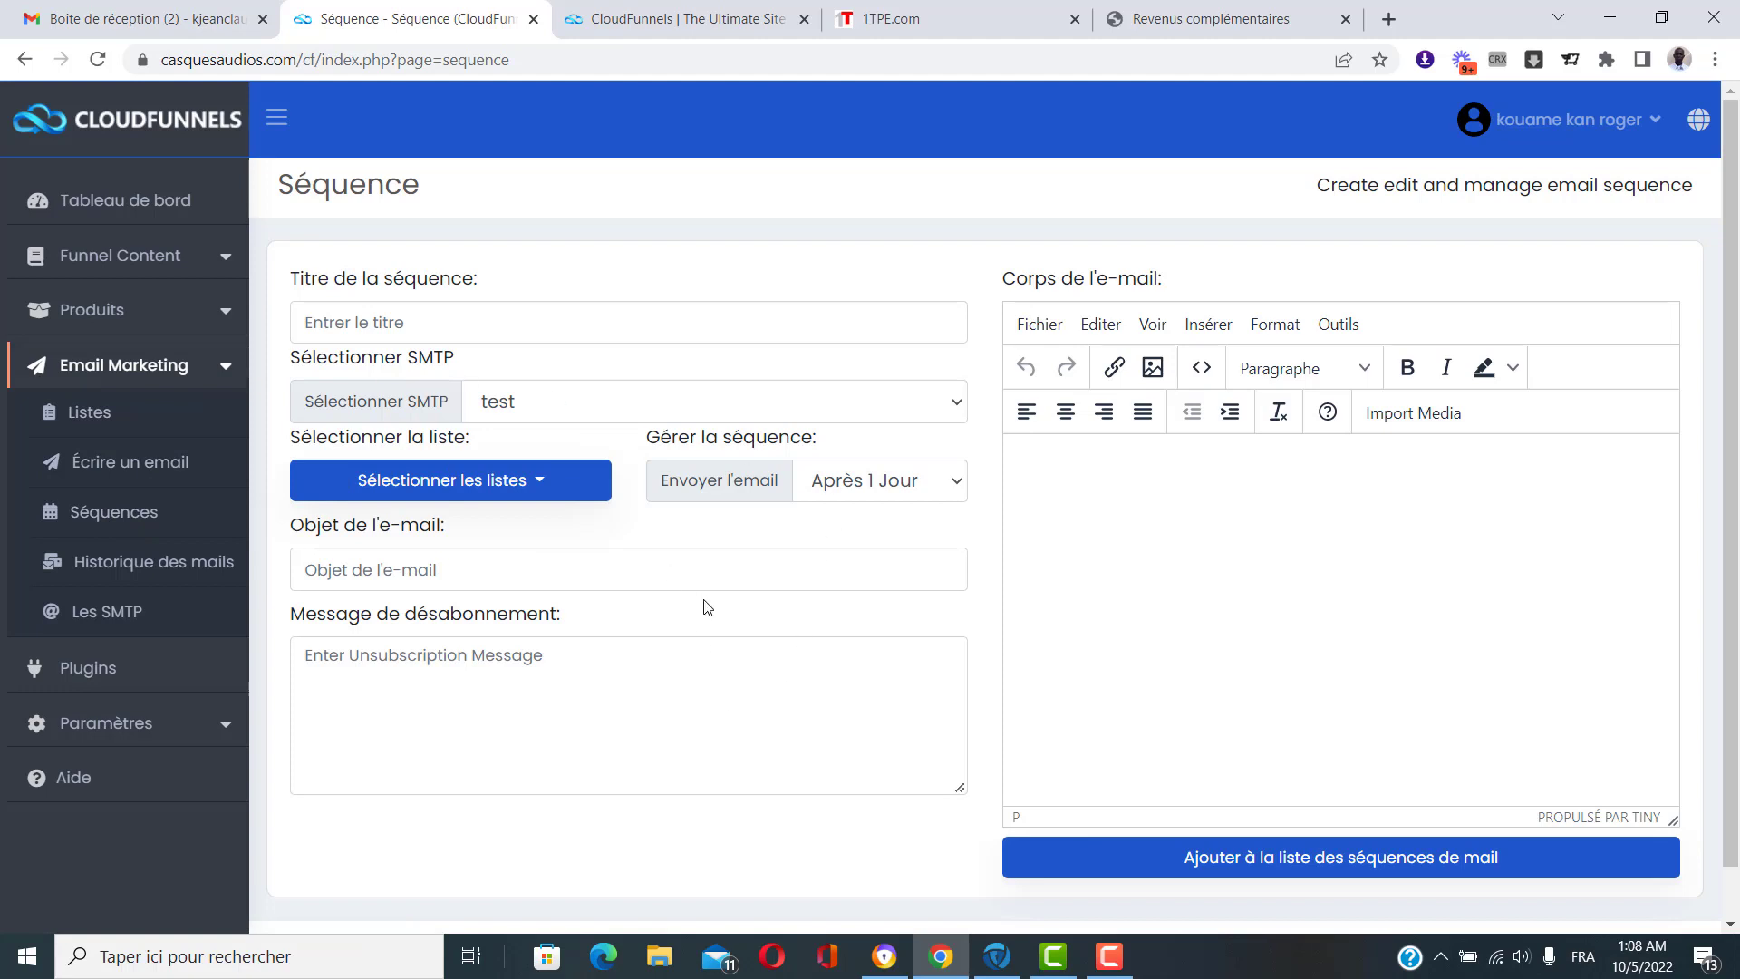
Reschedule the sequence email to 'Après 4 Jour', browsing options up to 'Après 365 Jour'.
click(917, 486)
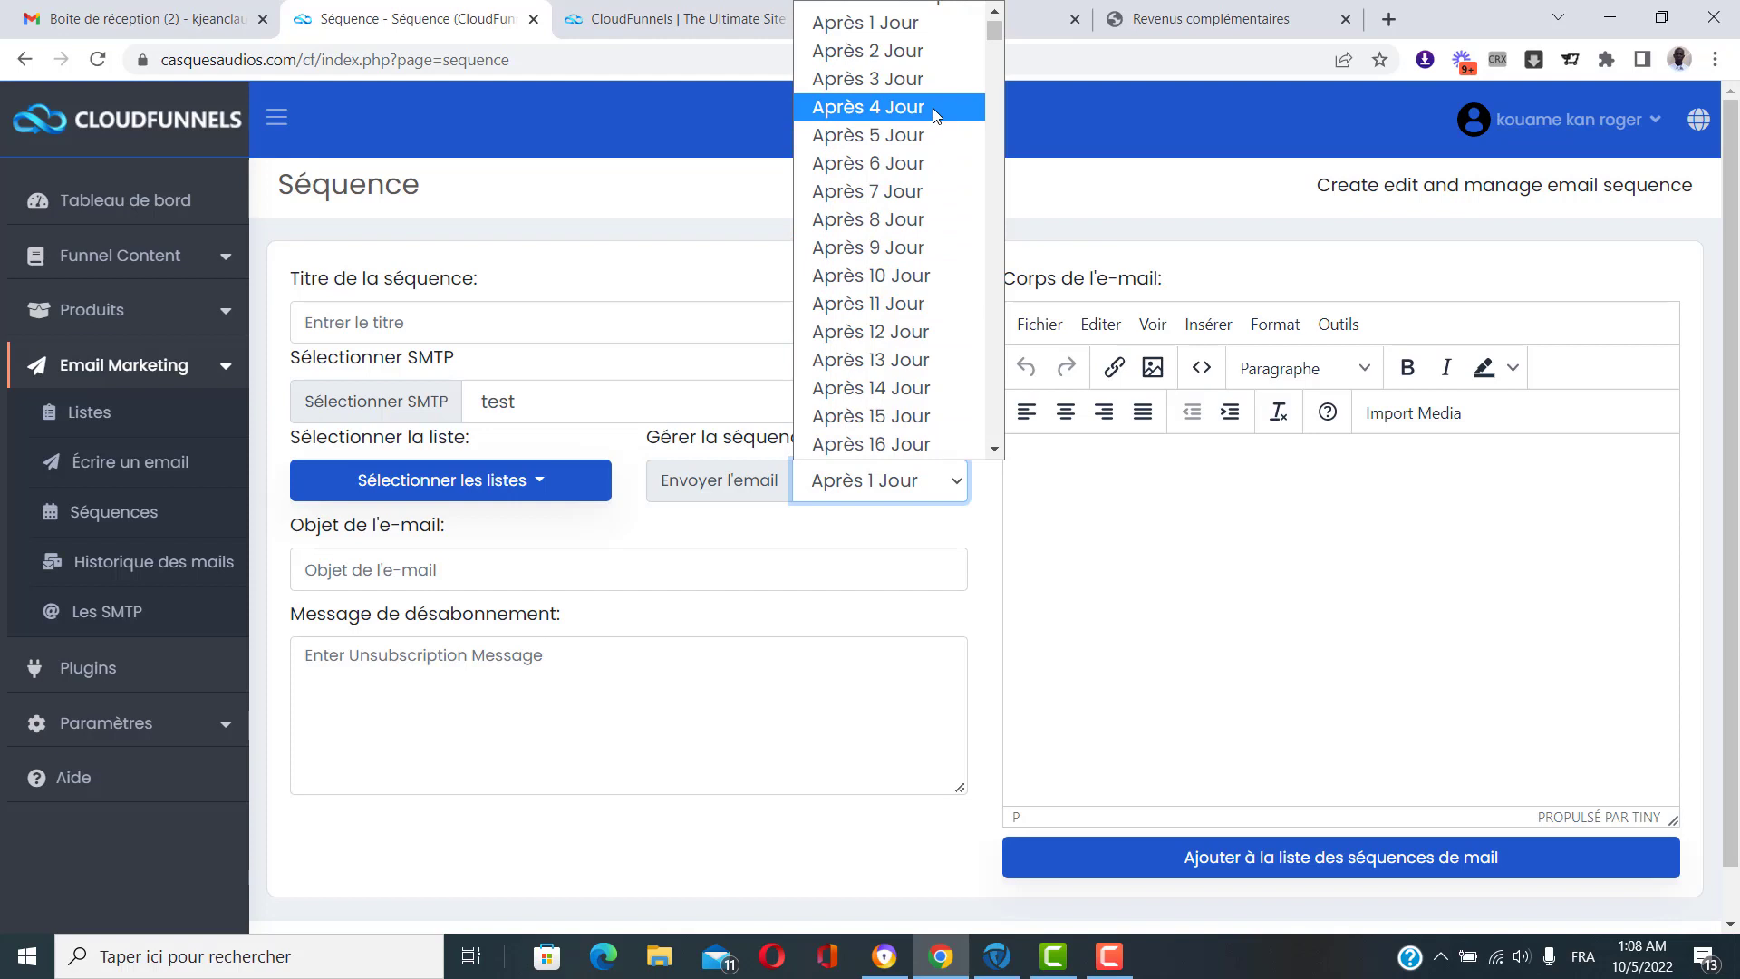
click(933, 107)
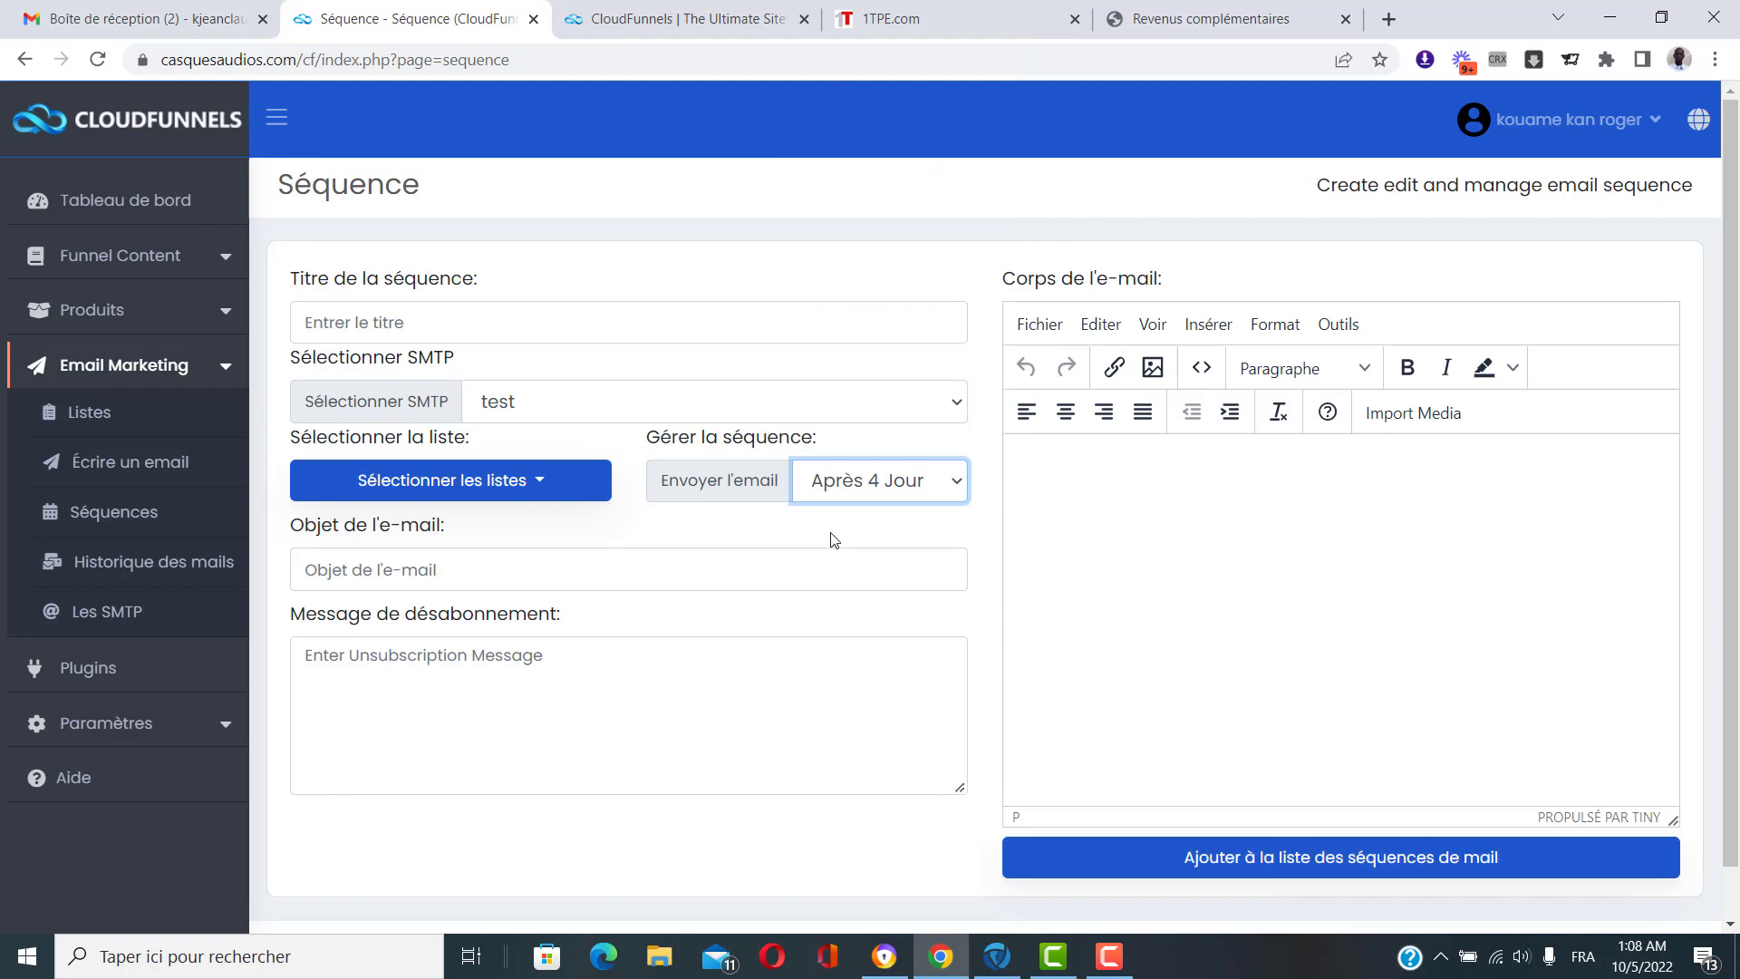
click(920, 484)
scroll(907, 408, down, 13)
scroll(911, 372, down, 20)
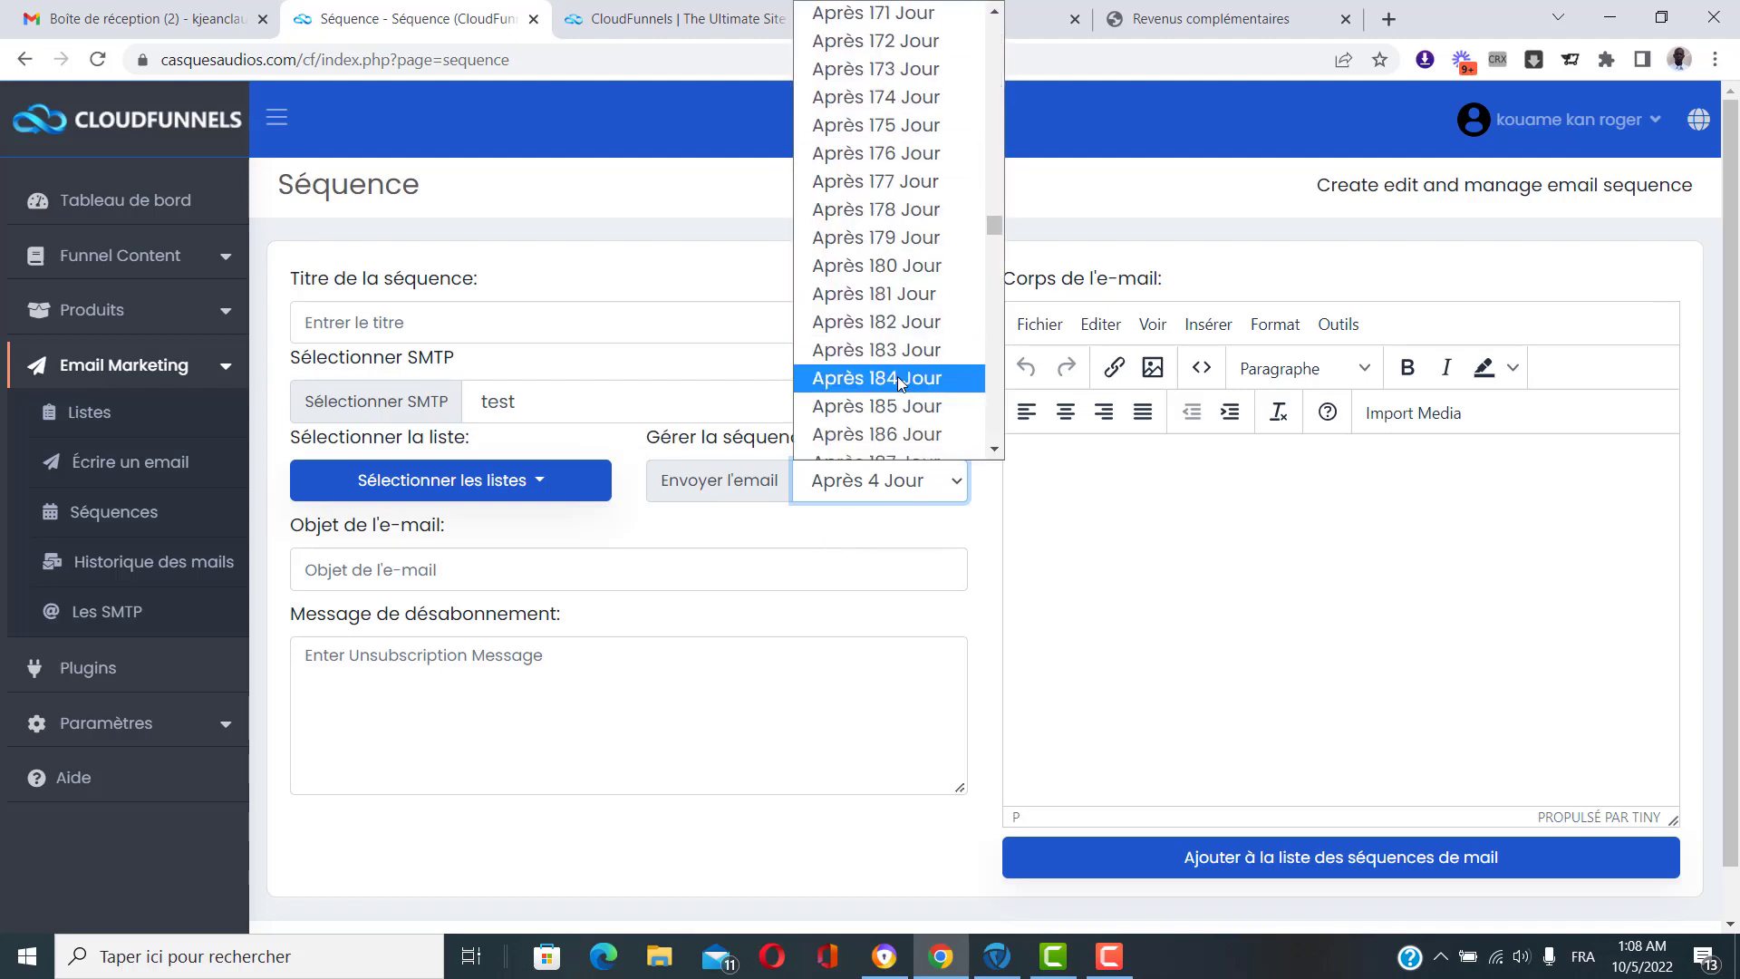
scroll(911, 381, down, 9)
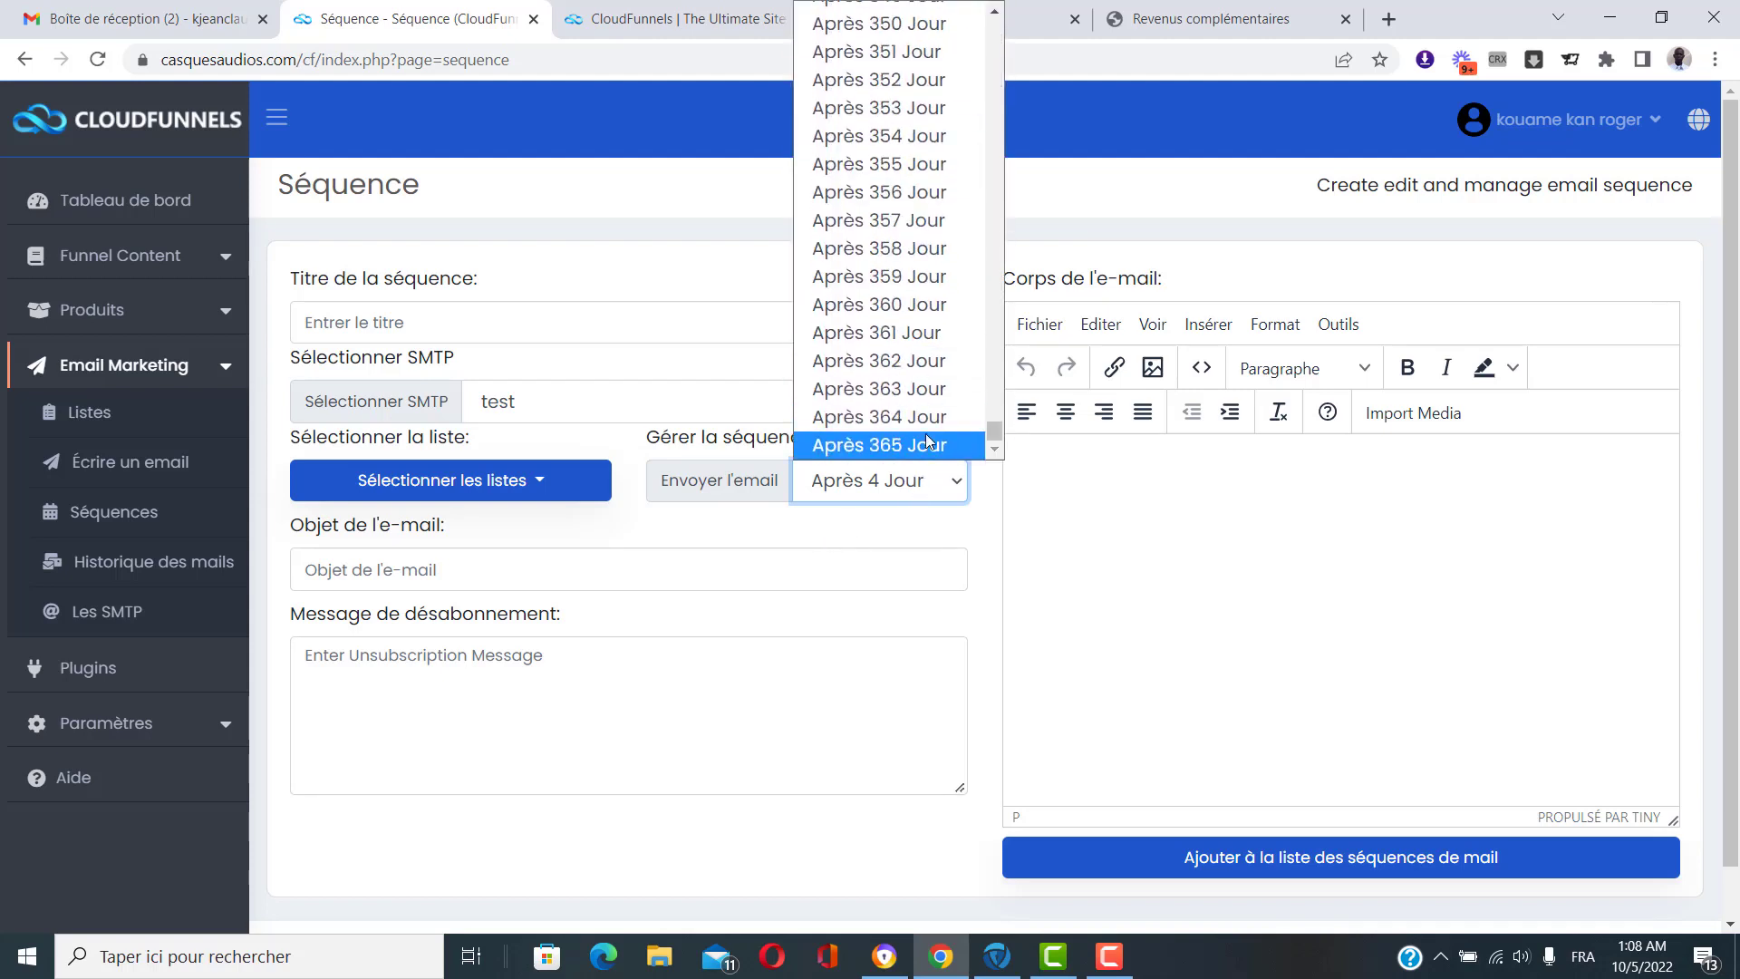
click(937, 534)
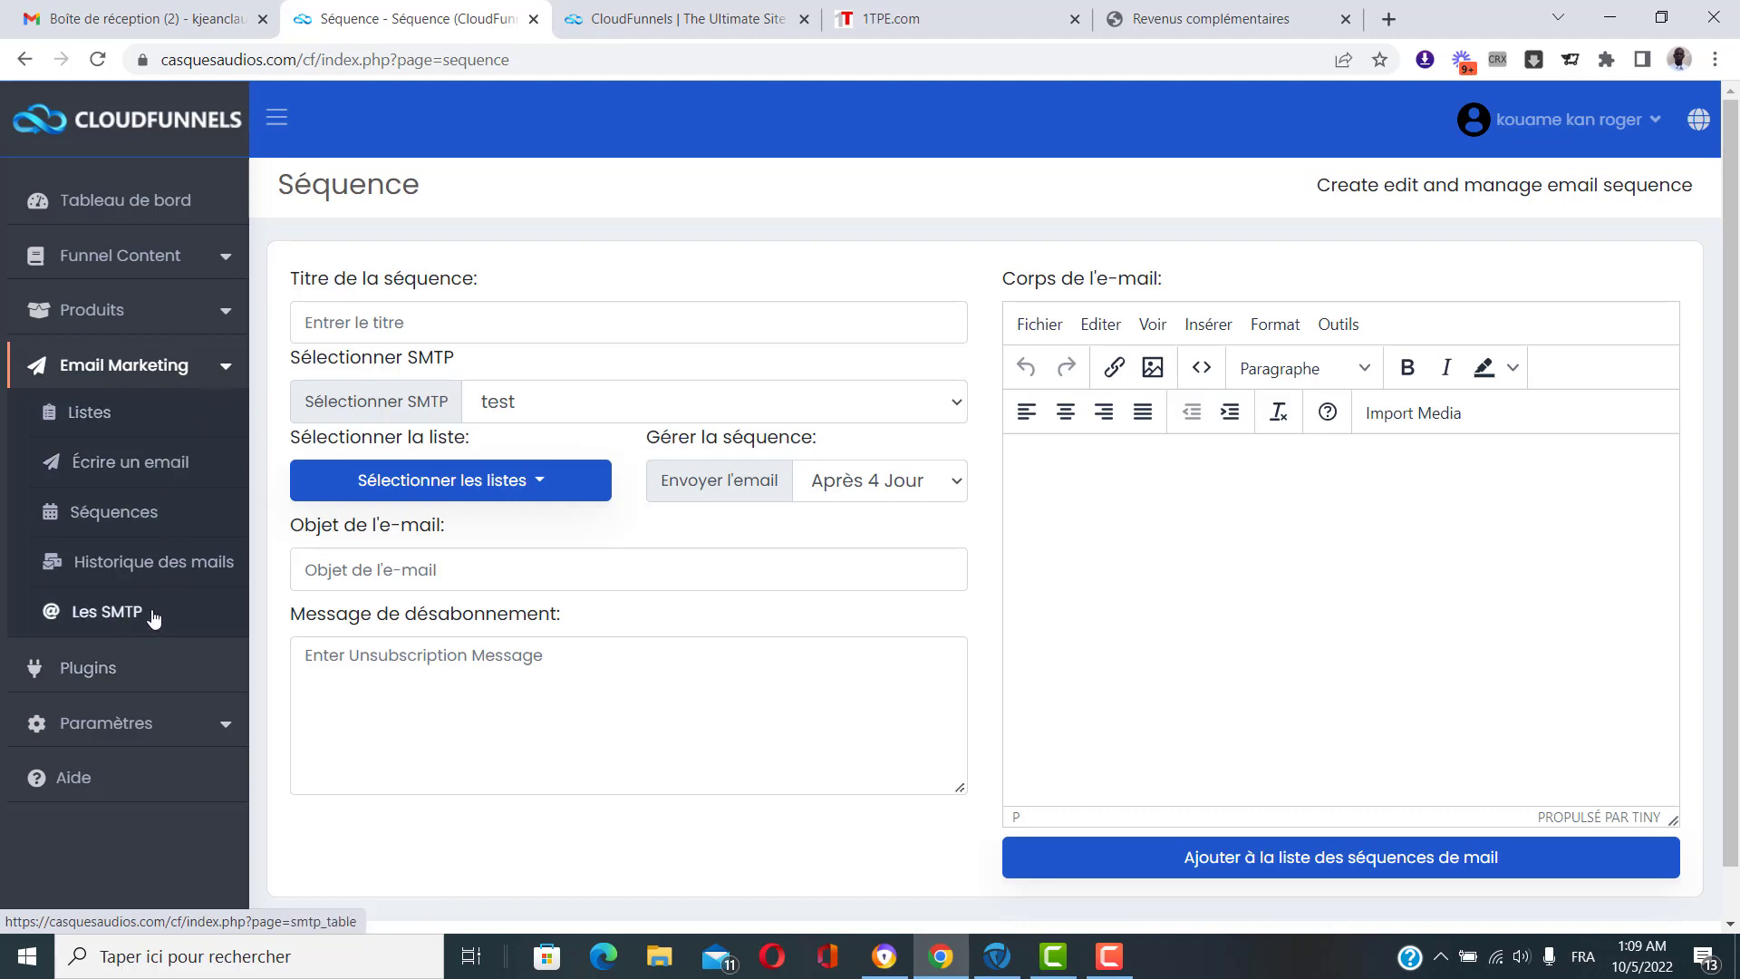
click(217, 371)
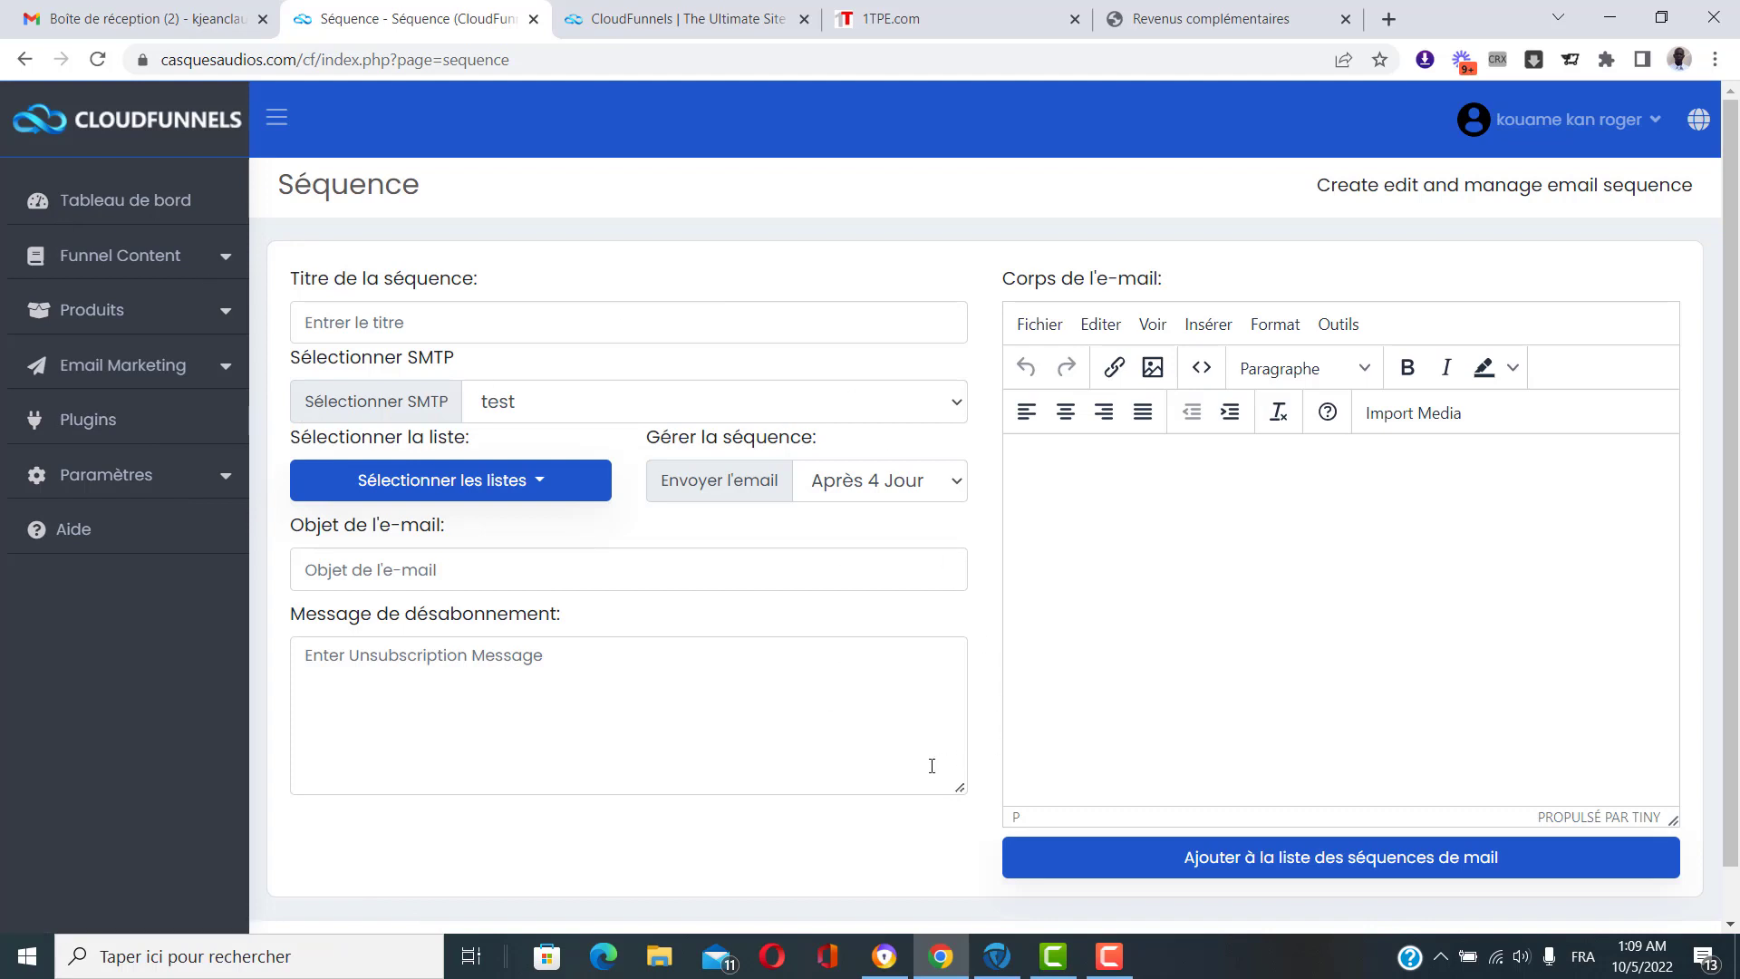
click(181, 478)
View the Paramètres généraux page: version 4.4.4, French language, Hosting Mailer default SMTP.
click(141, 535)
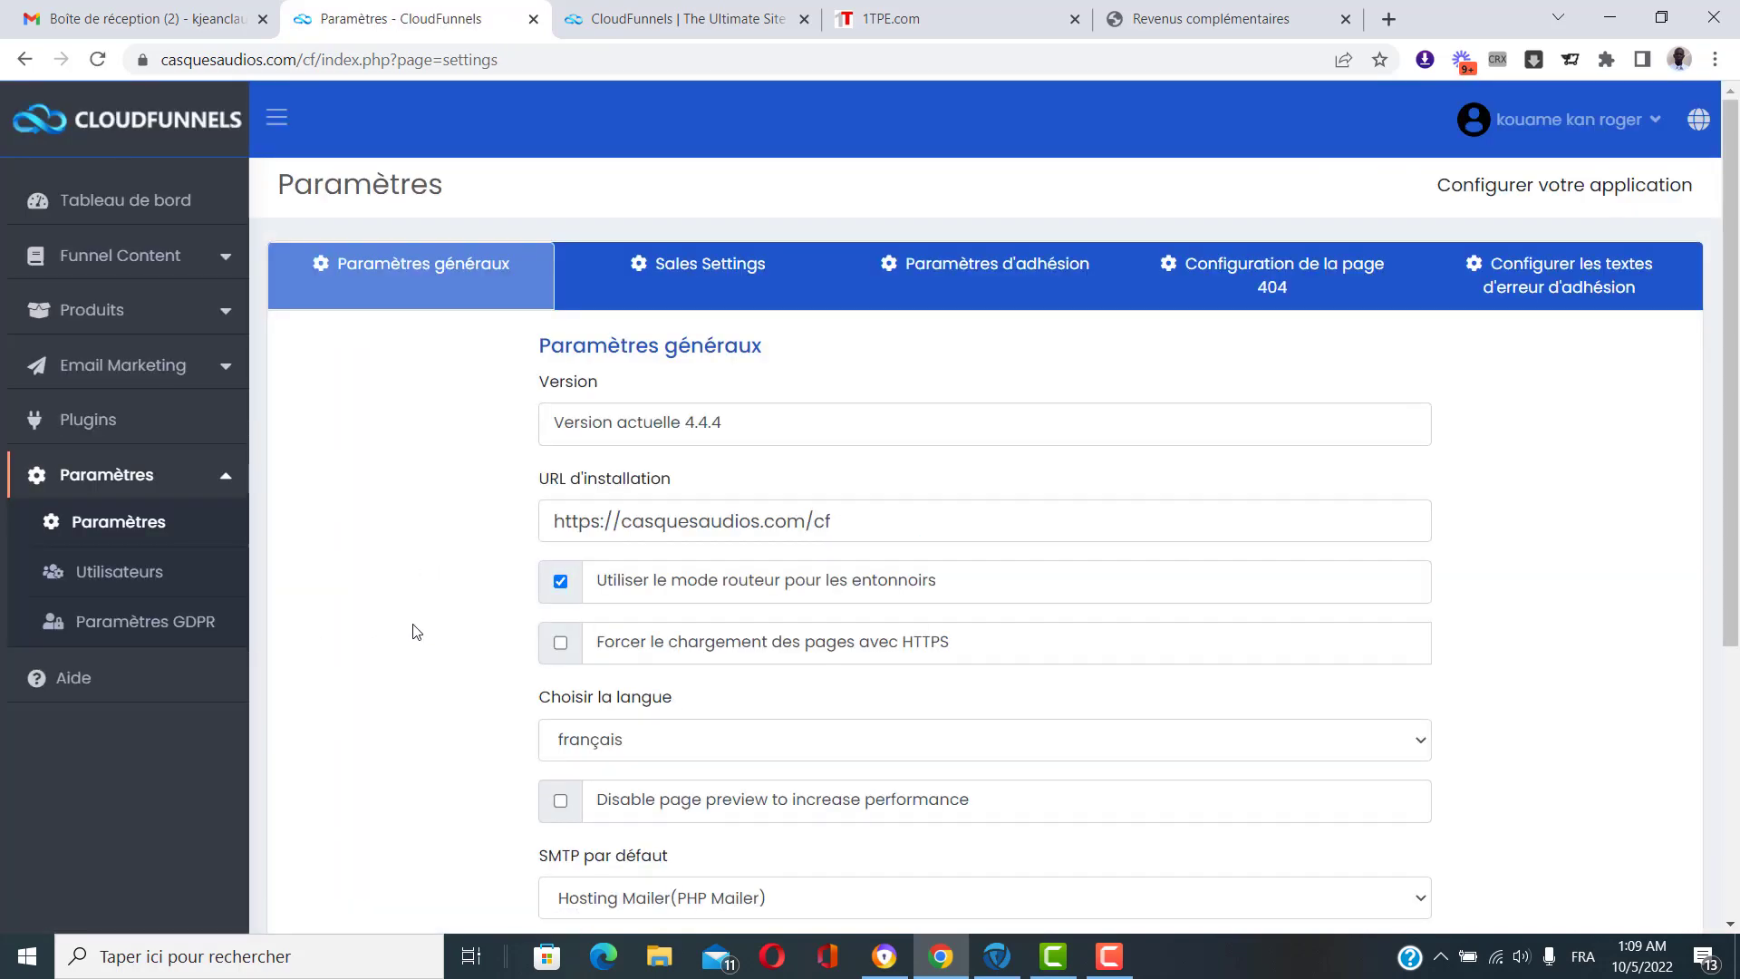
scroll(429, 698, down, 5)
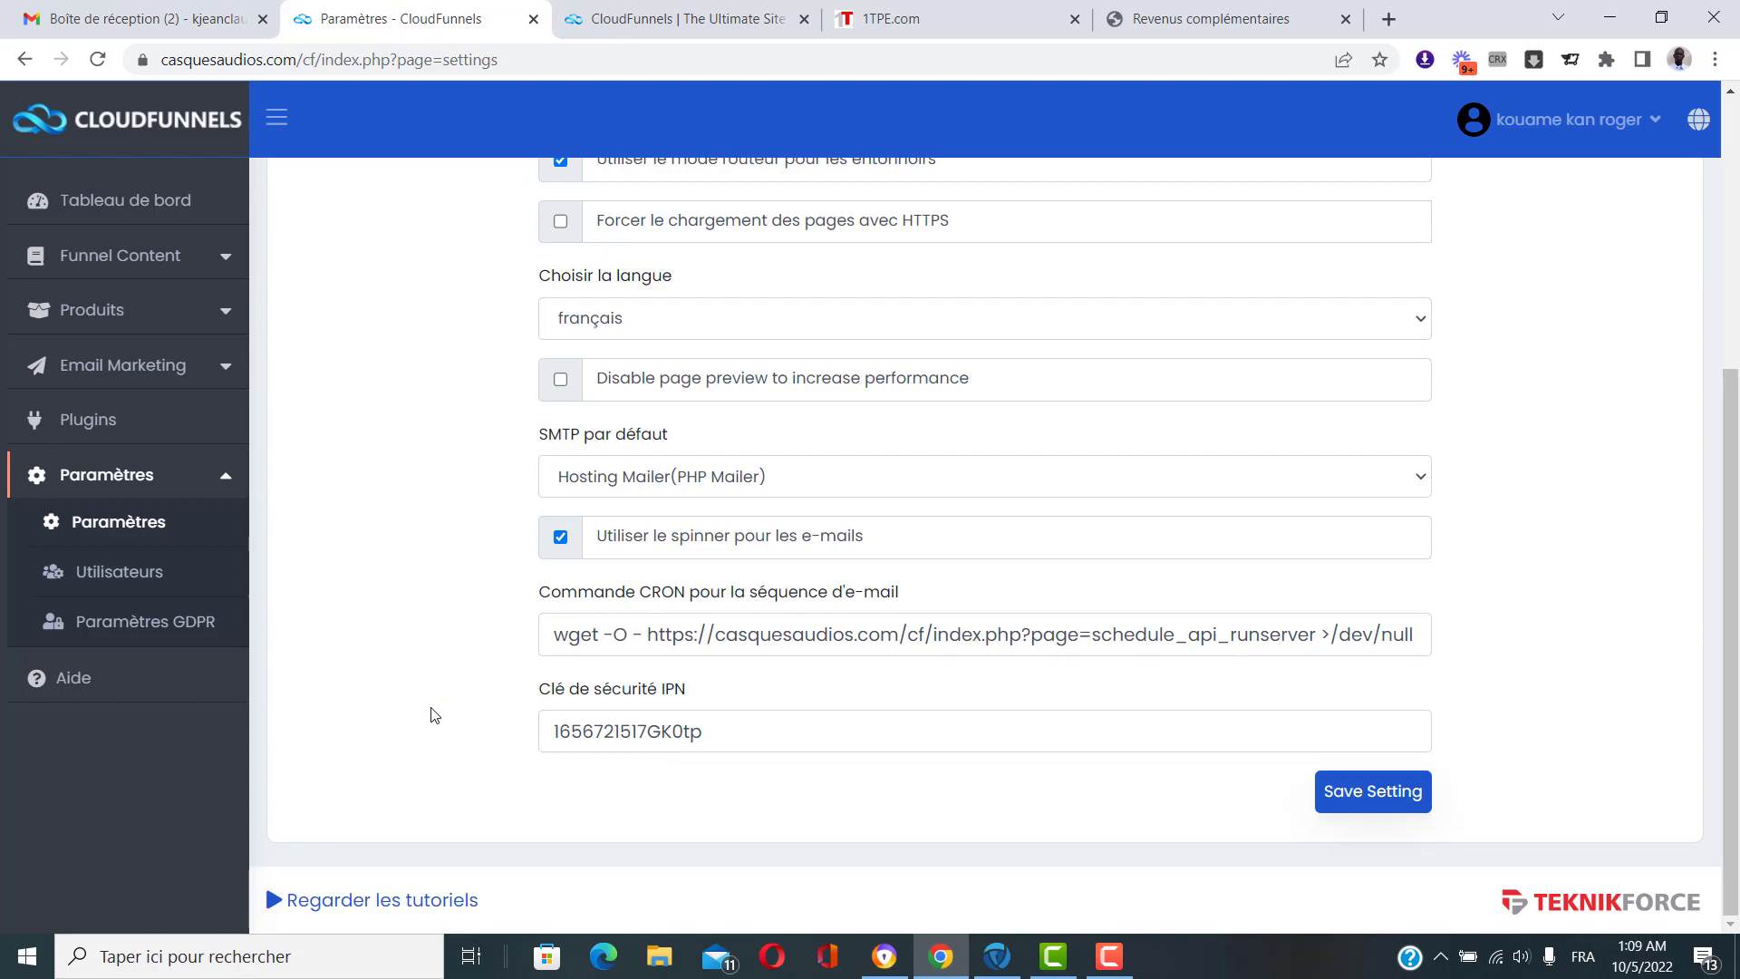
scroll(431, 715, up, 5)
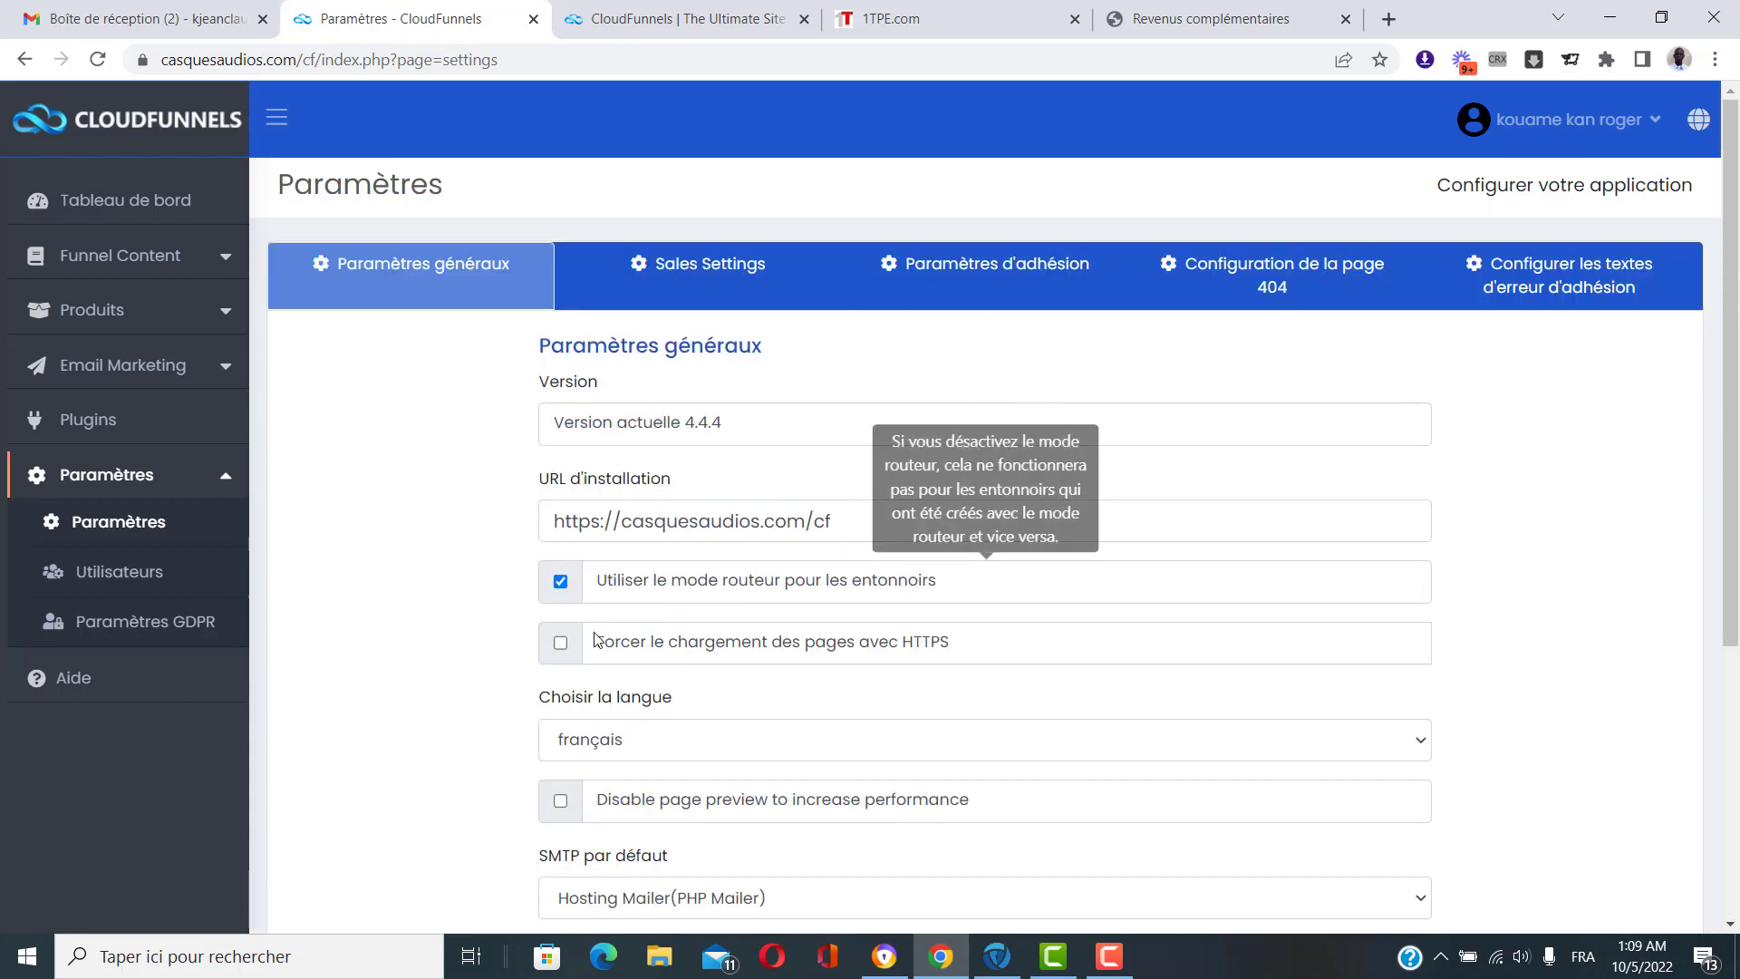
click(143, 477)
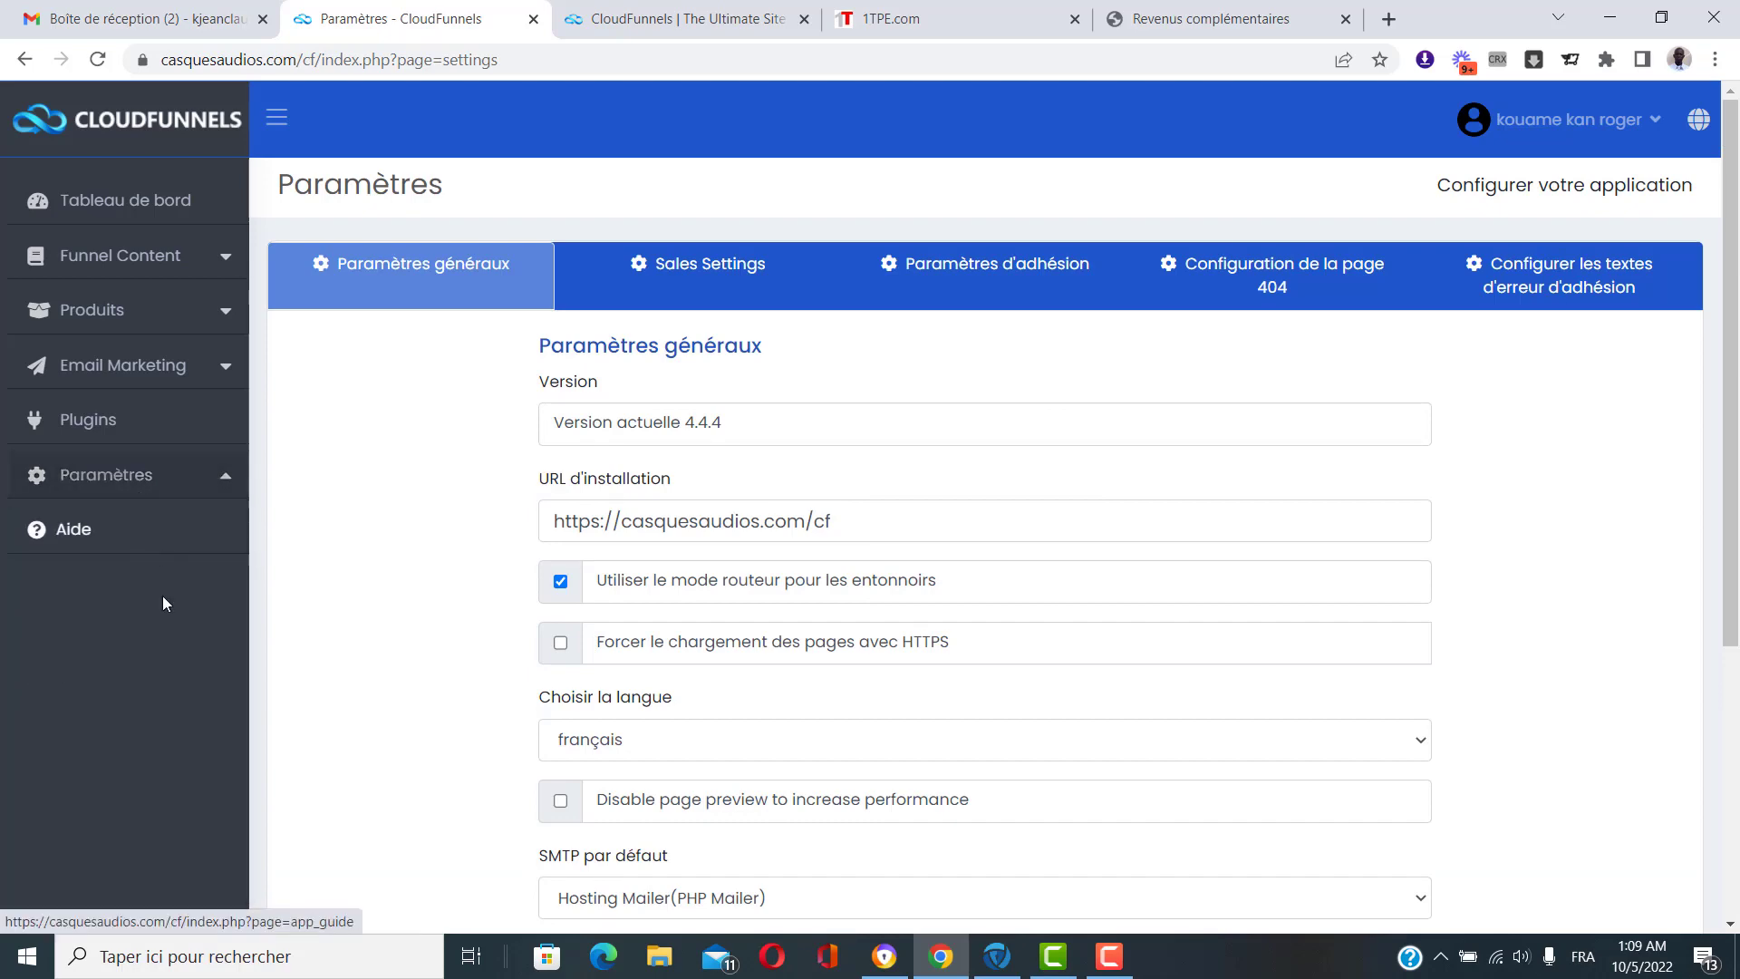
Open the Aide page, expand and collapse the Produits topic, then return to the dashboard.
click(129, 534)
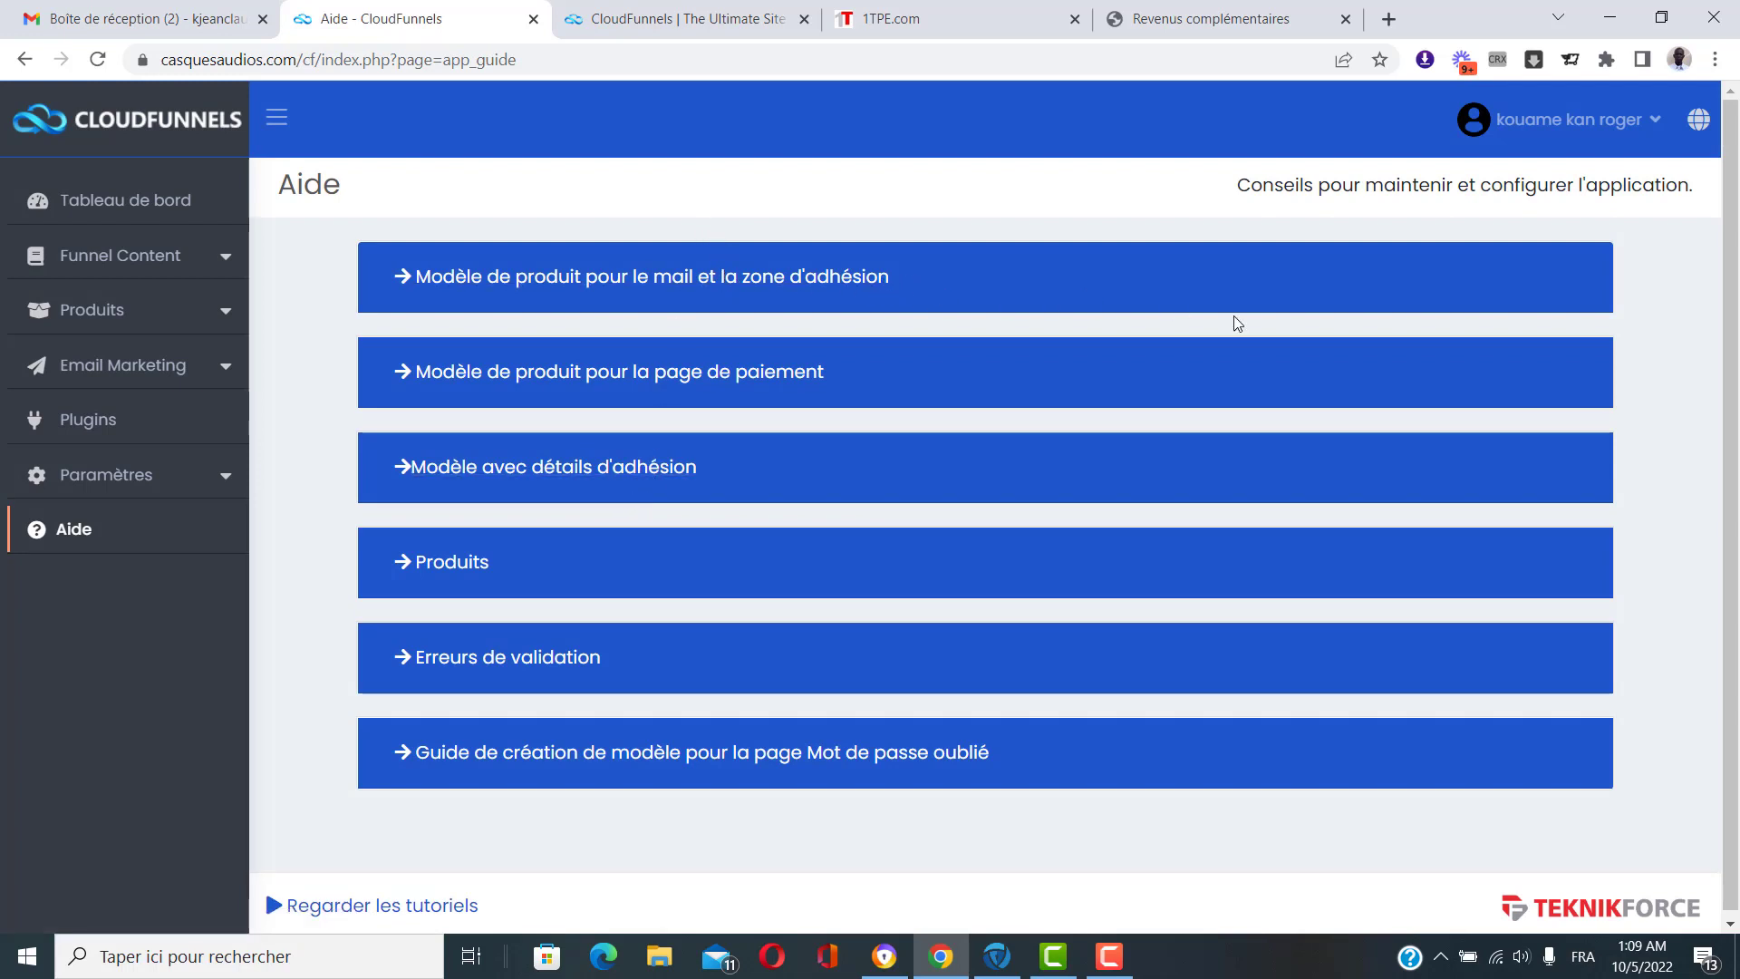
click(402, 569)
click(401, 567)
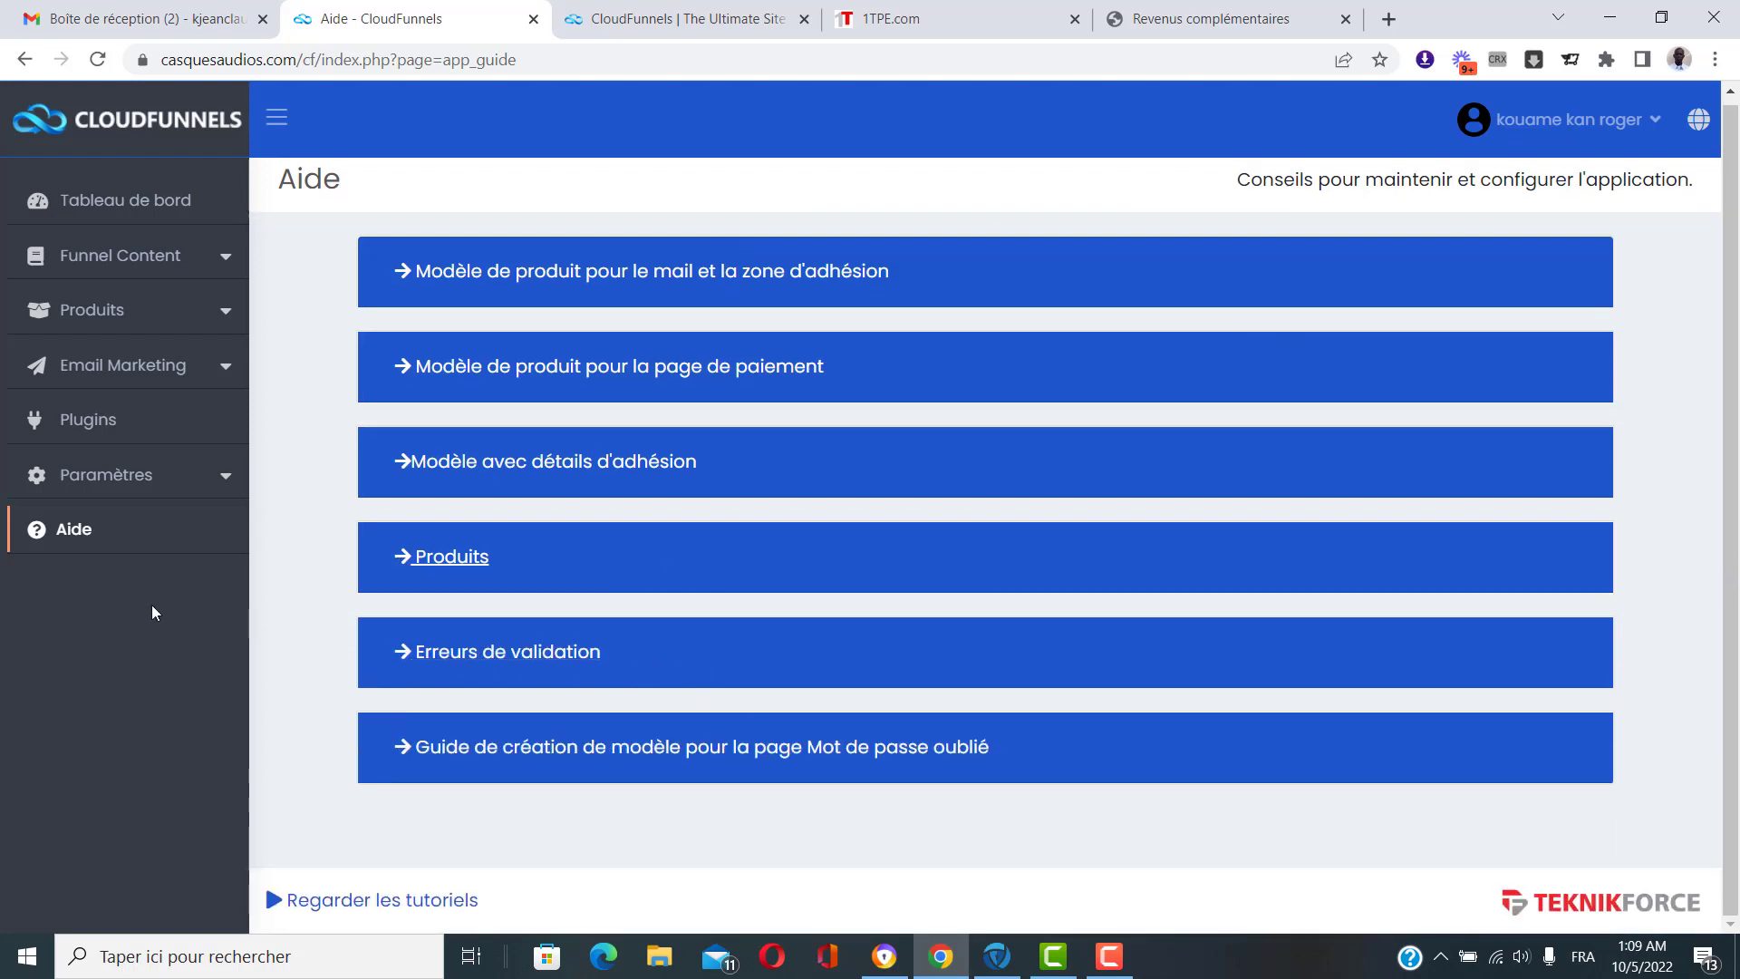
click(147, 188)
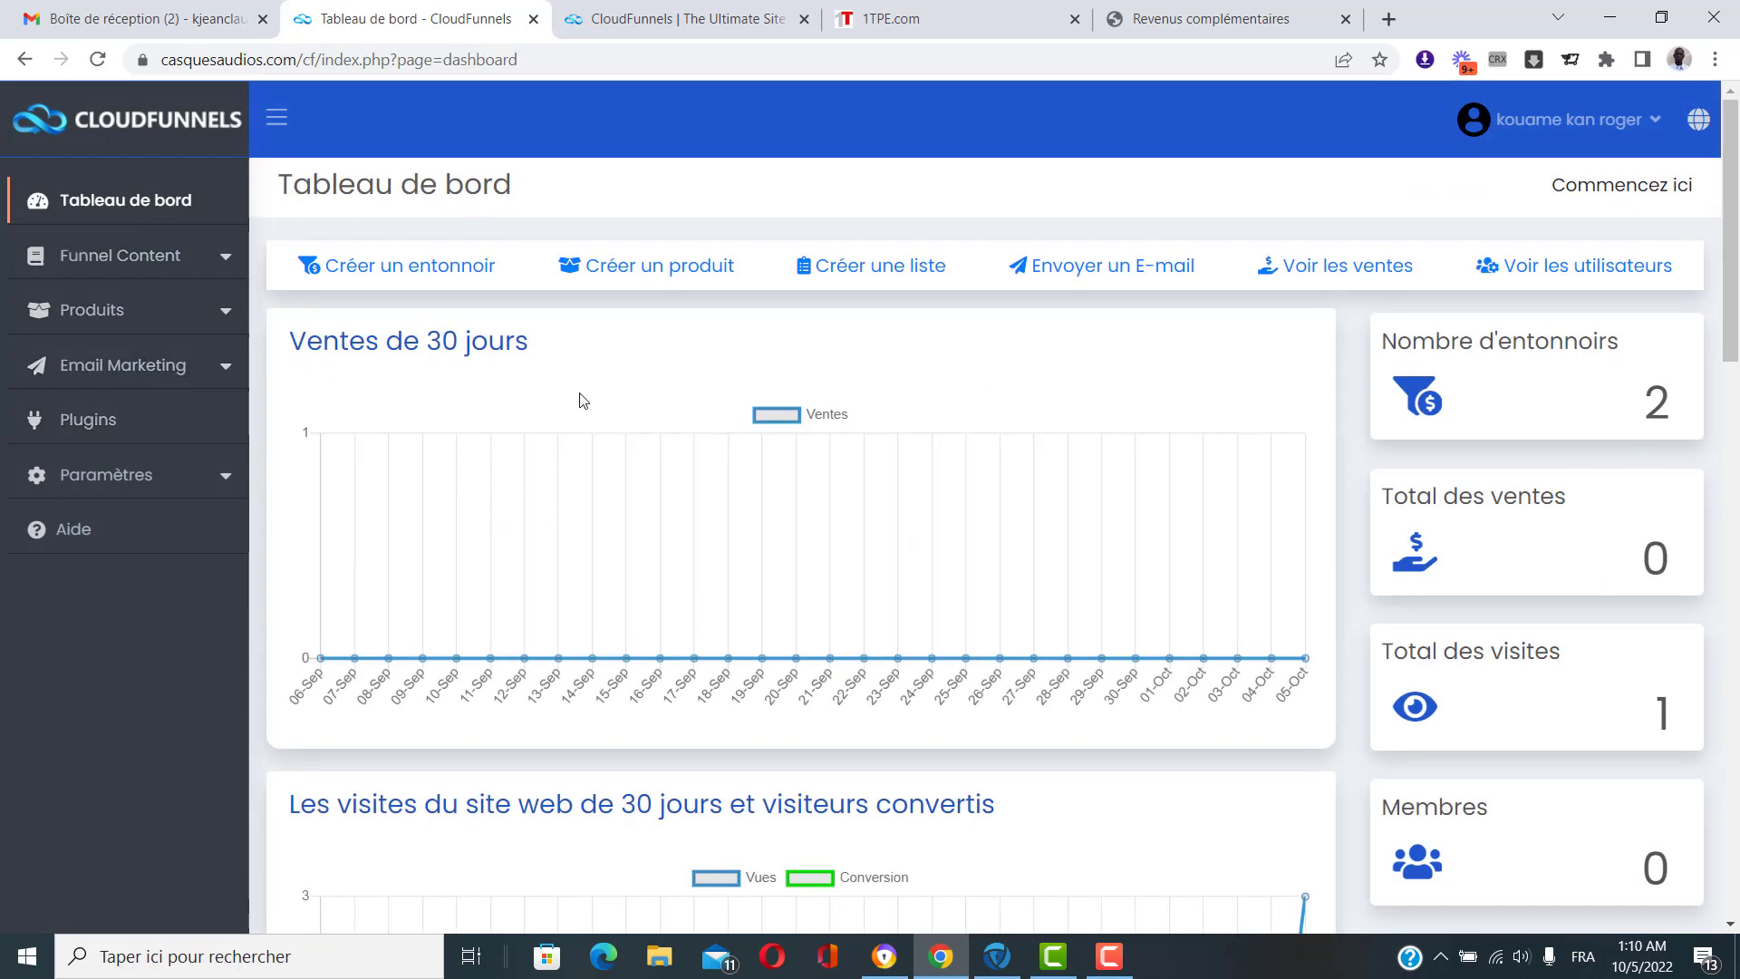
Review the dashboard stats (2 funnels, 0 sales, 1 visit), then switch to the sales page tab.
scroll(1113, 424, down, 2)
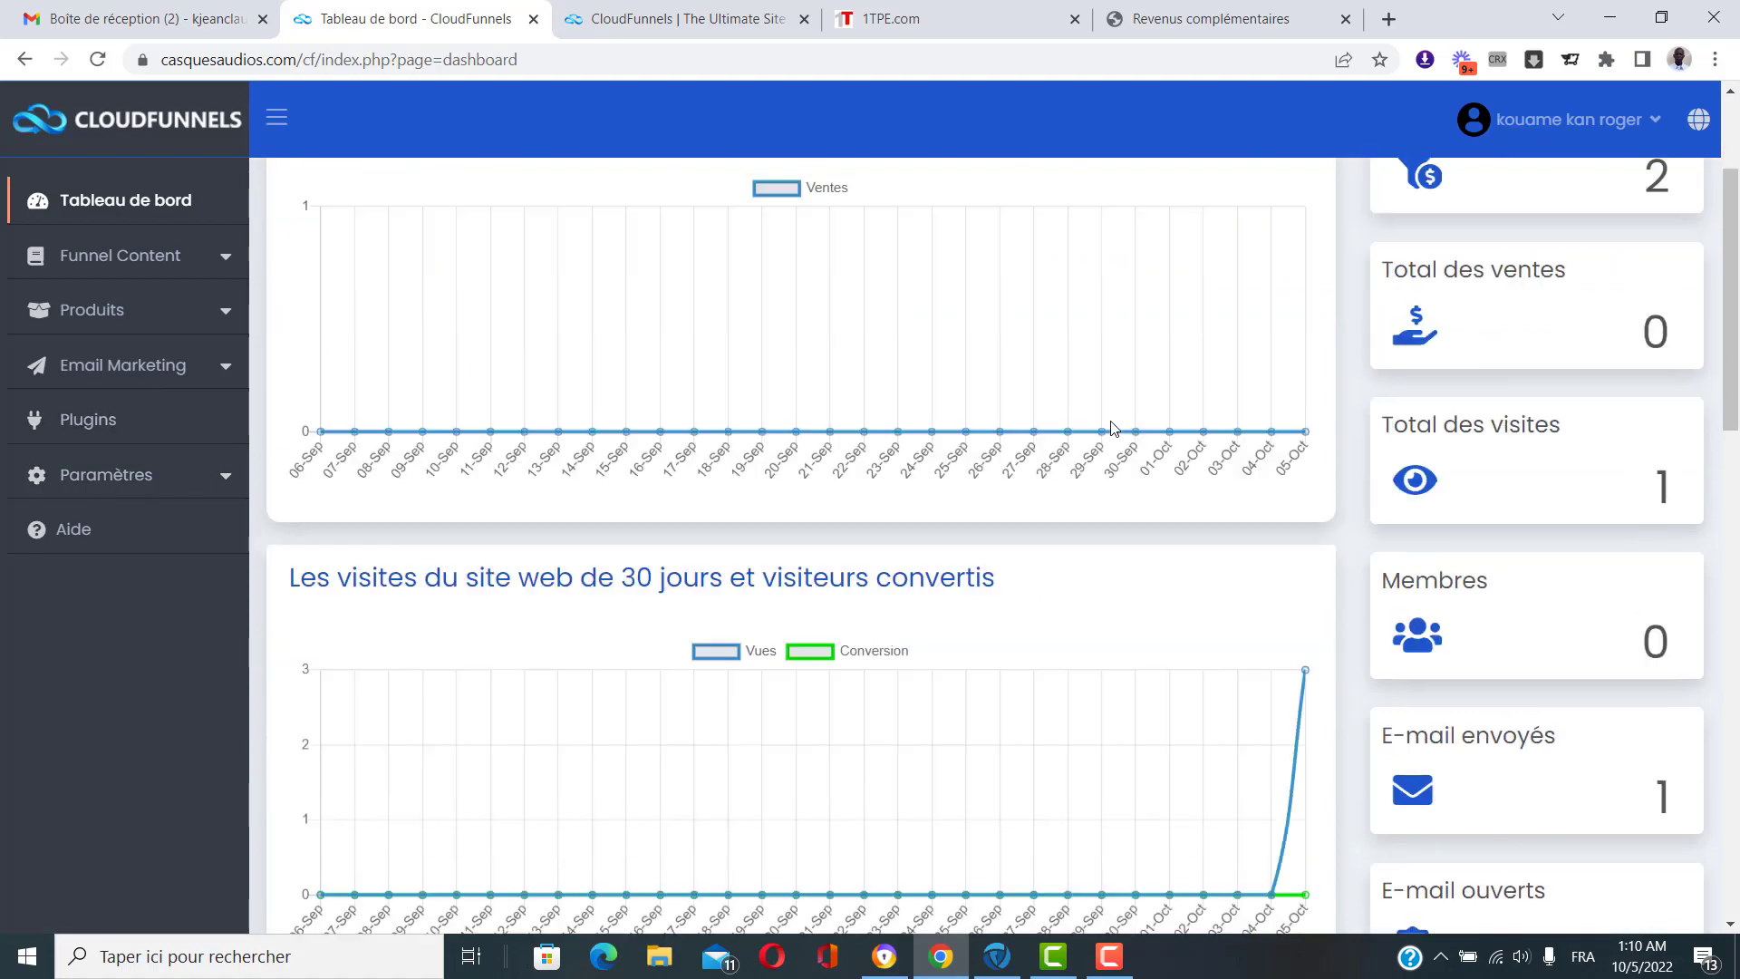
scroll(1161, 364, down, 4)
scroll(1328, 435, down, 4)
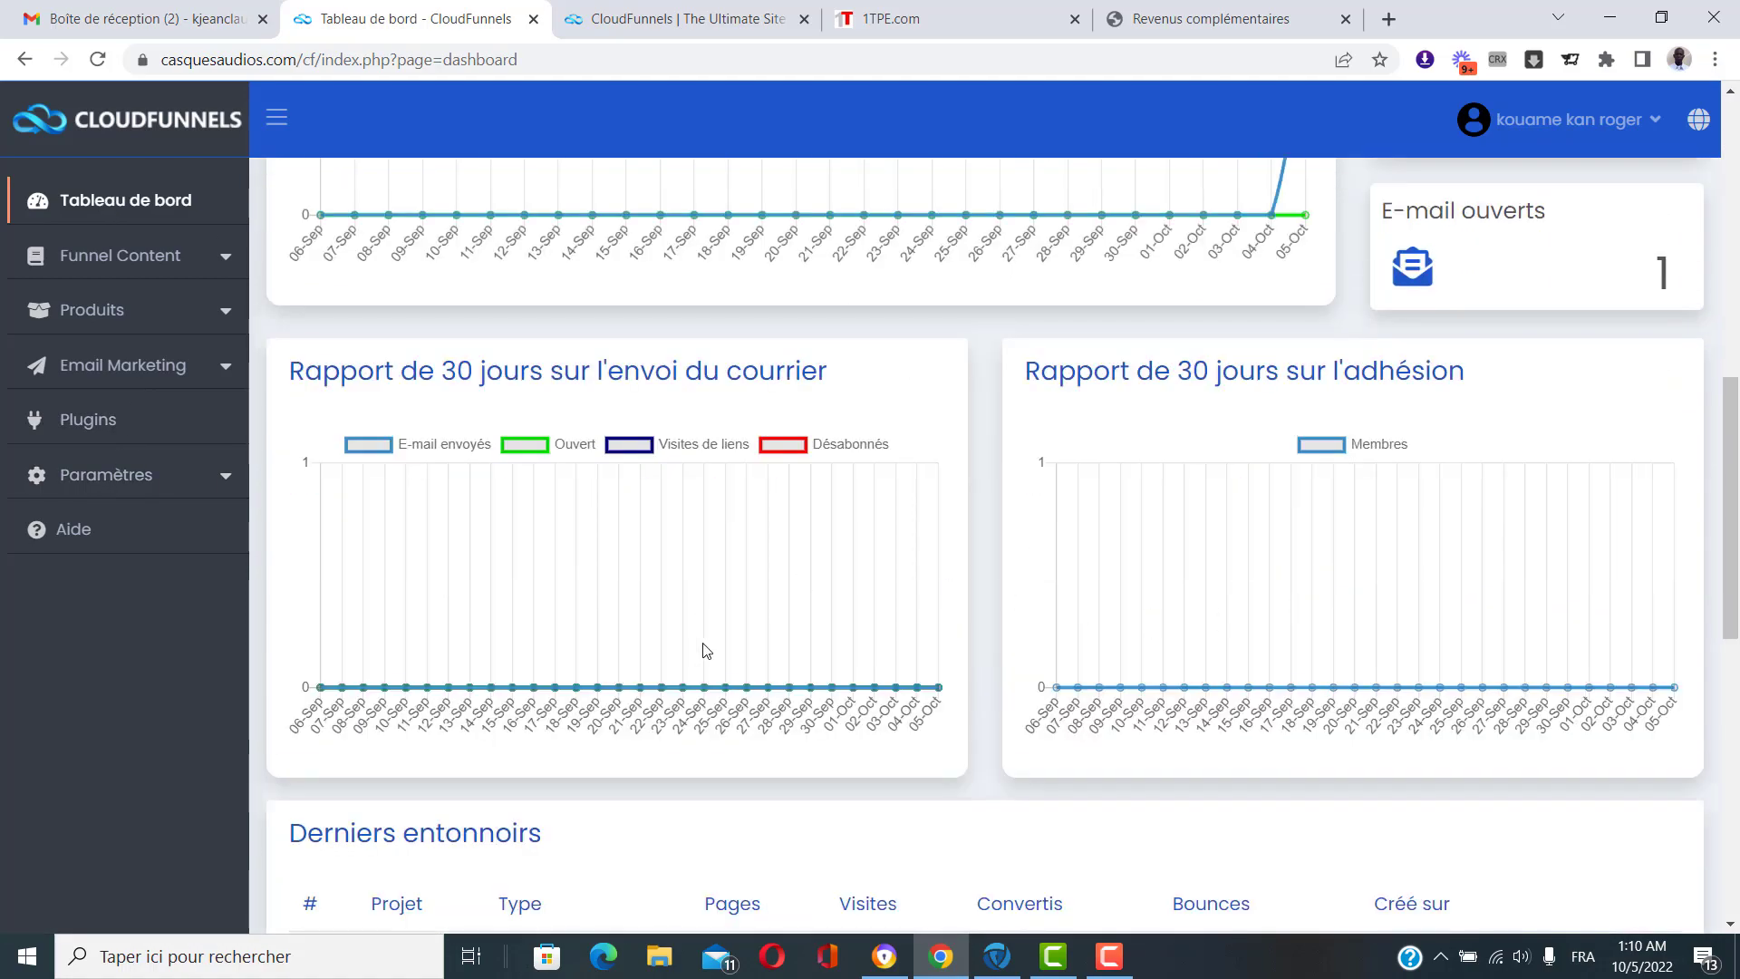
scroll(703, 649, down, 10)
scroll(1367, 671, up, 20)
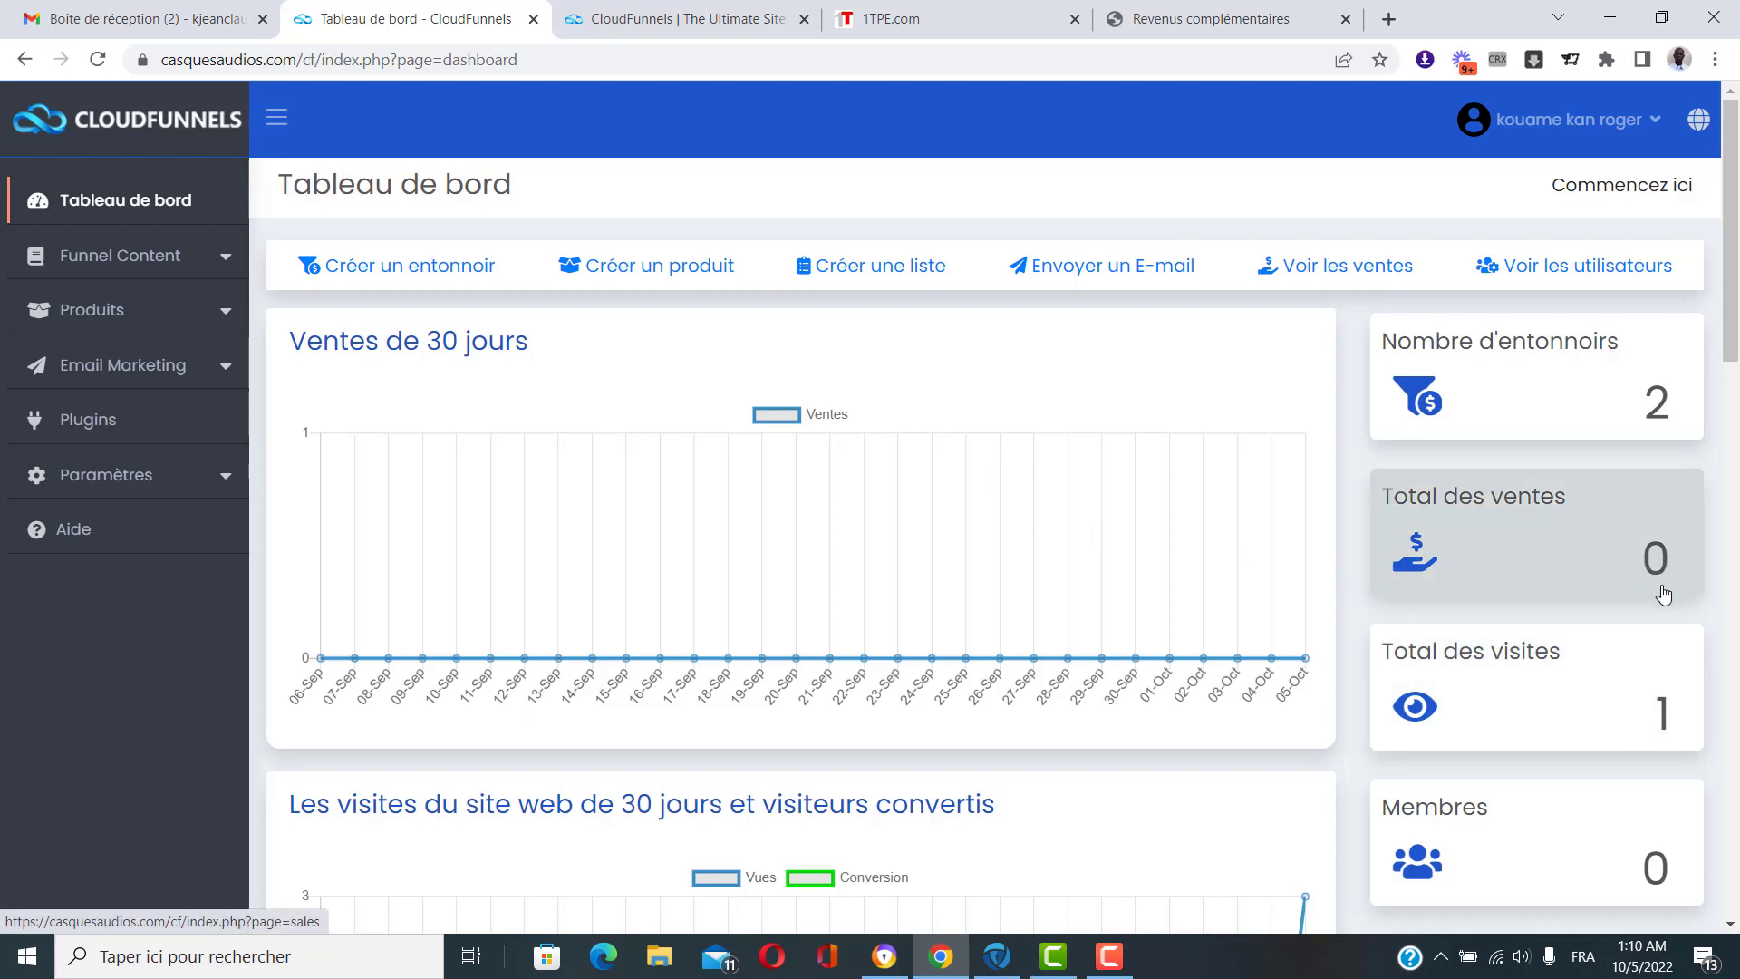
scroll(1655, 562, down, 3)
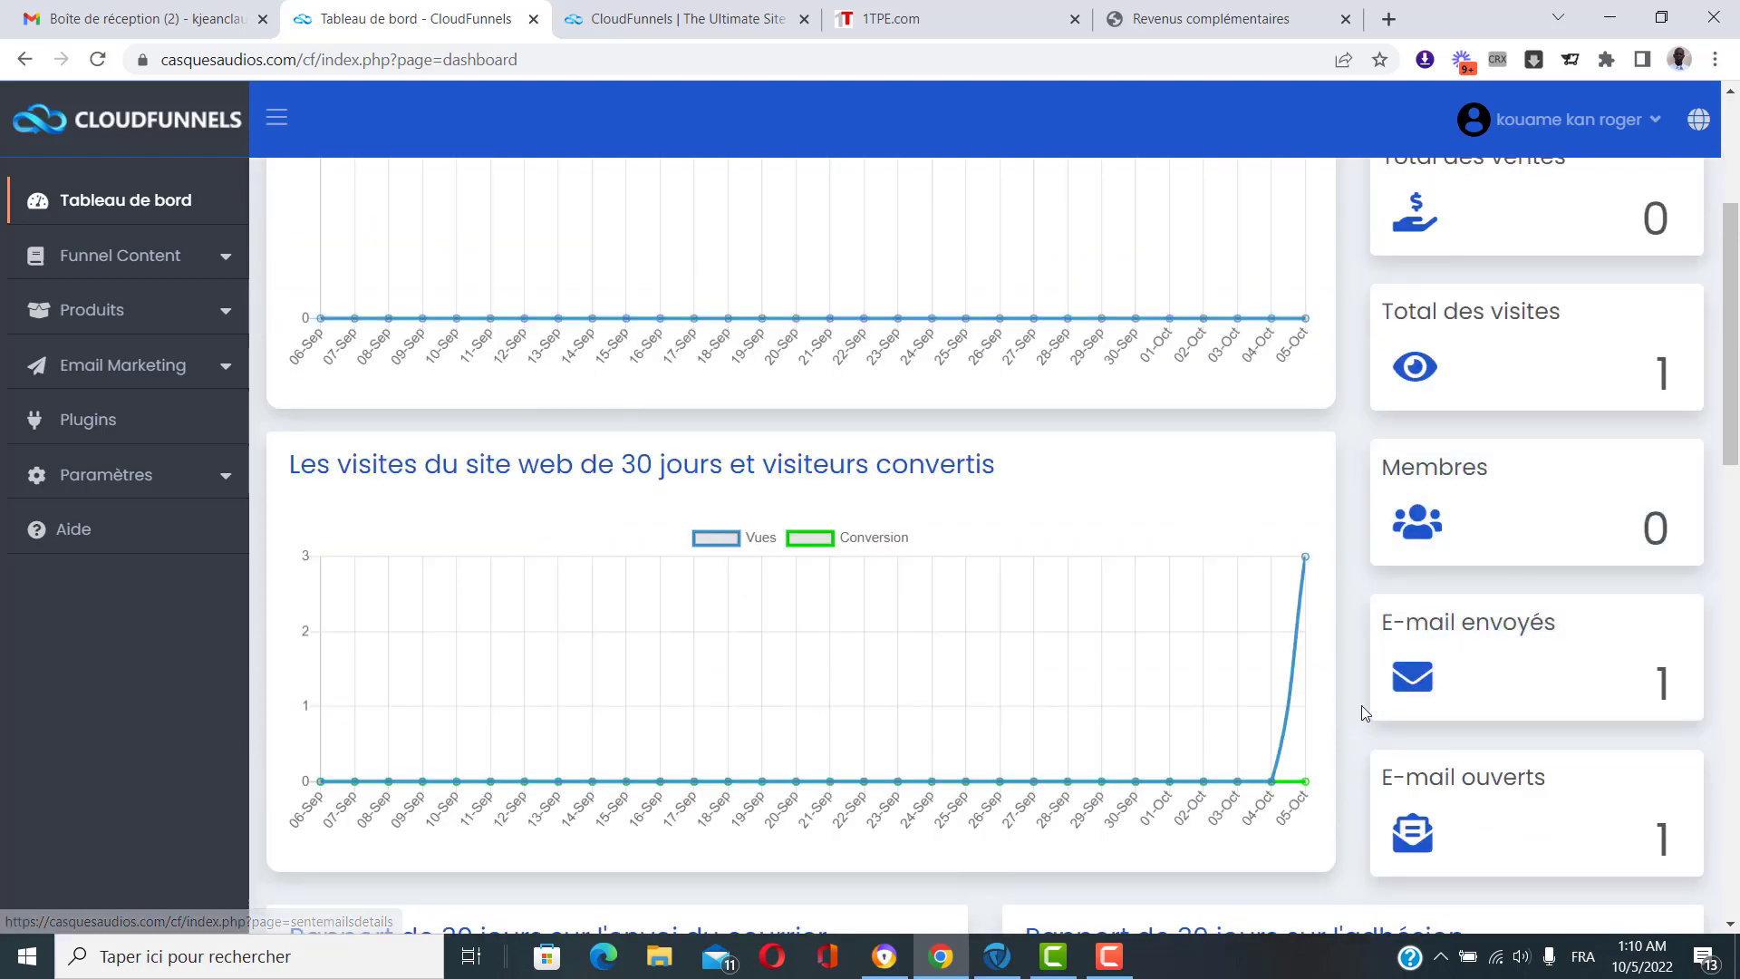
scroll(1577, 717, down, 2)
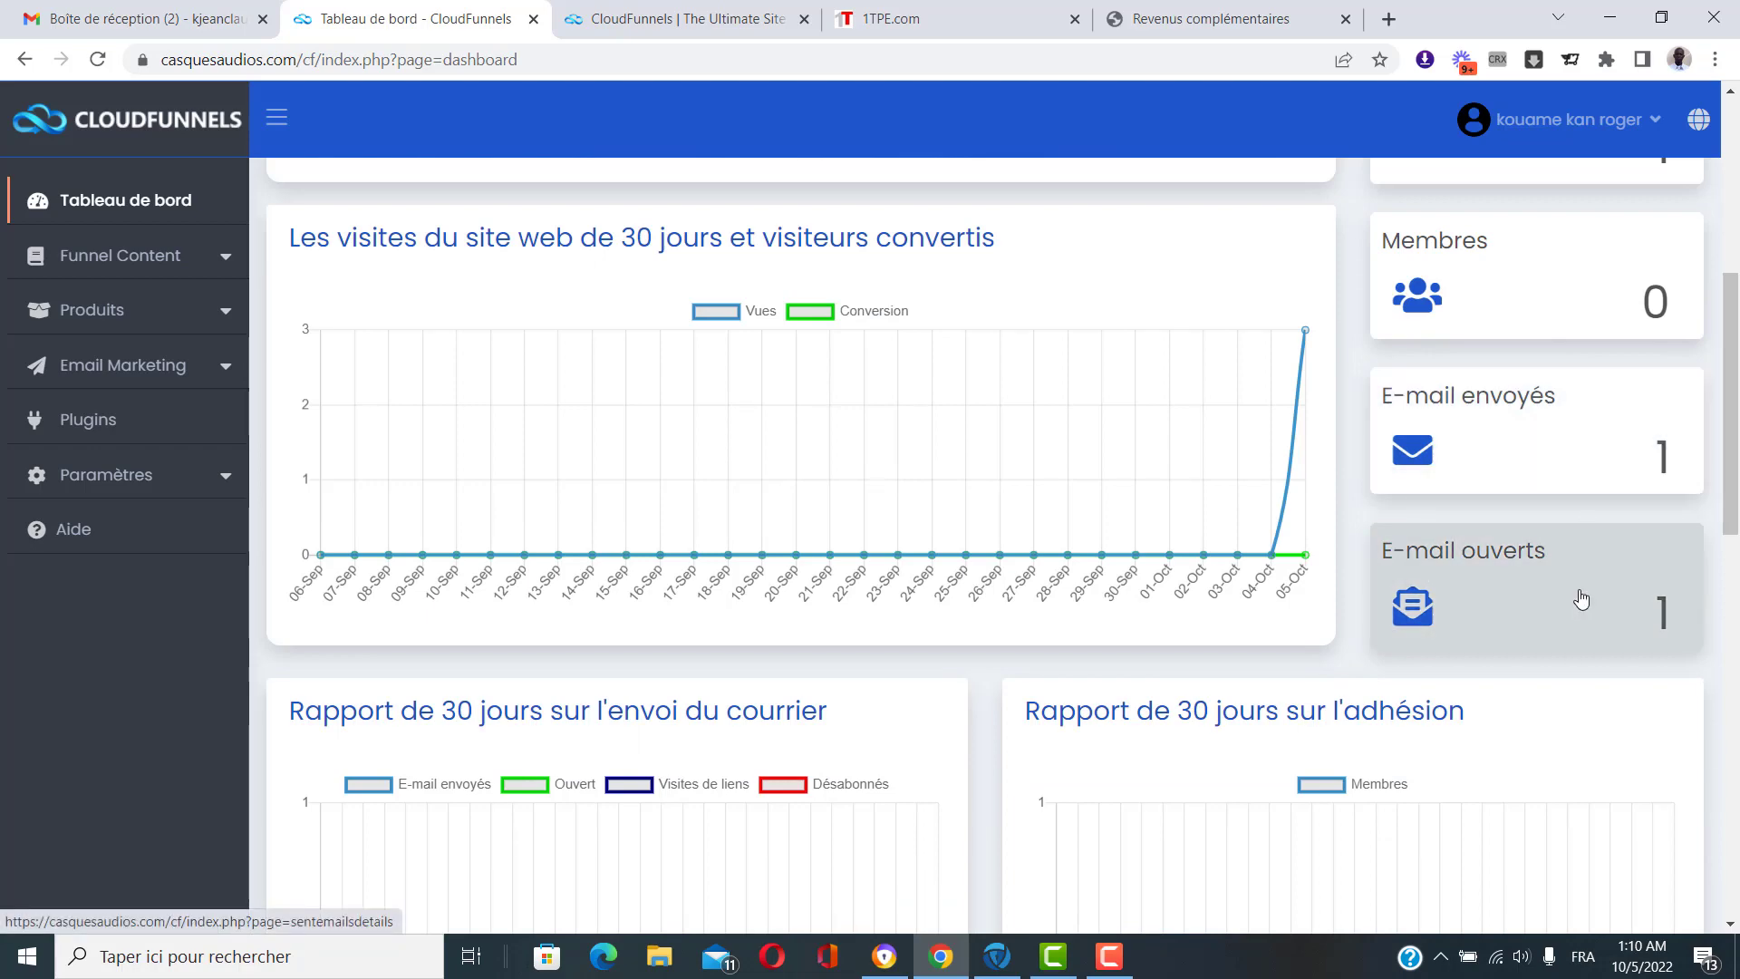
scroll(1577, 617, down, 7)
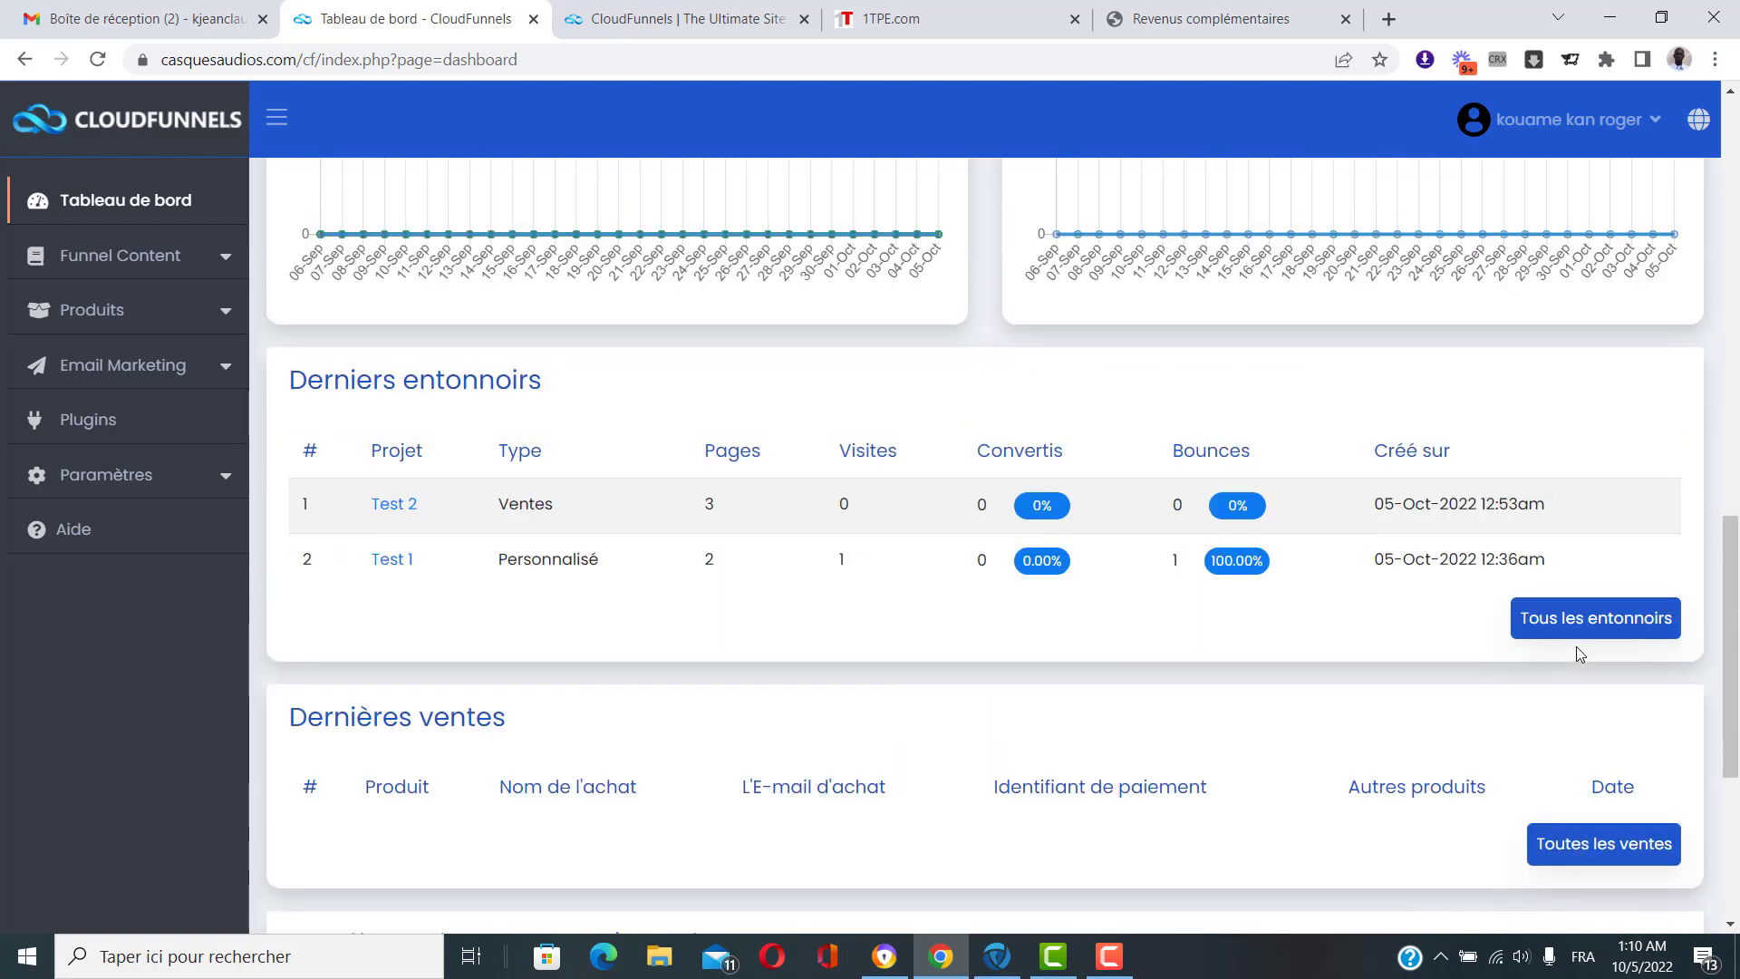
scroll(1575, 645, down, 1)
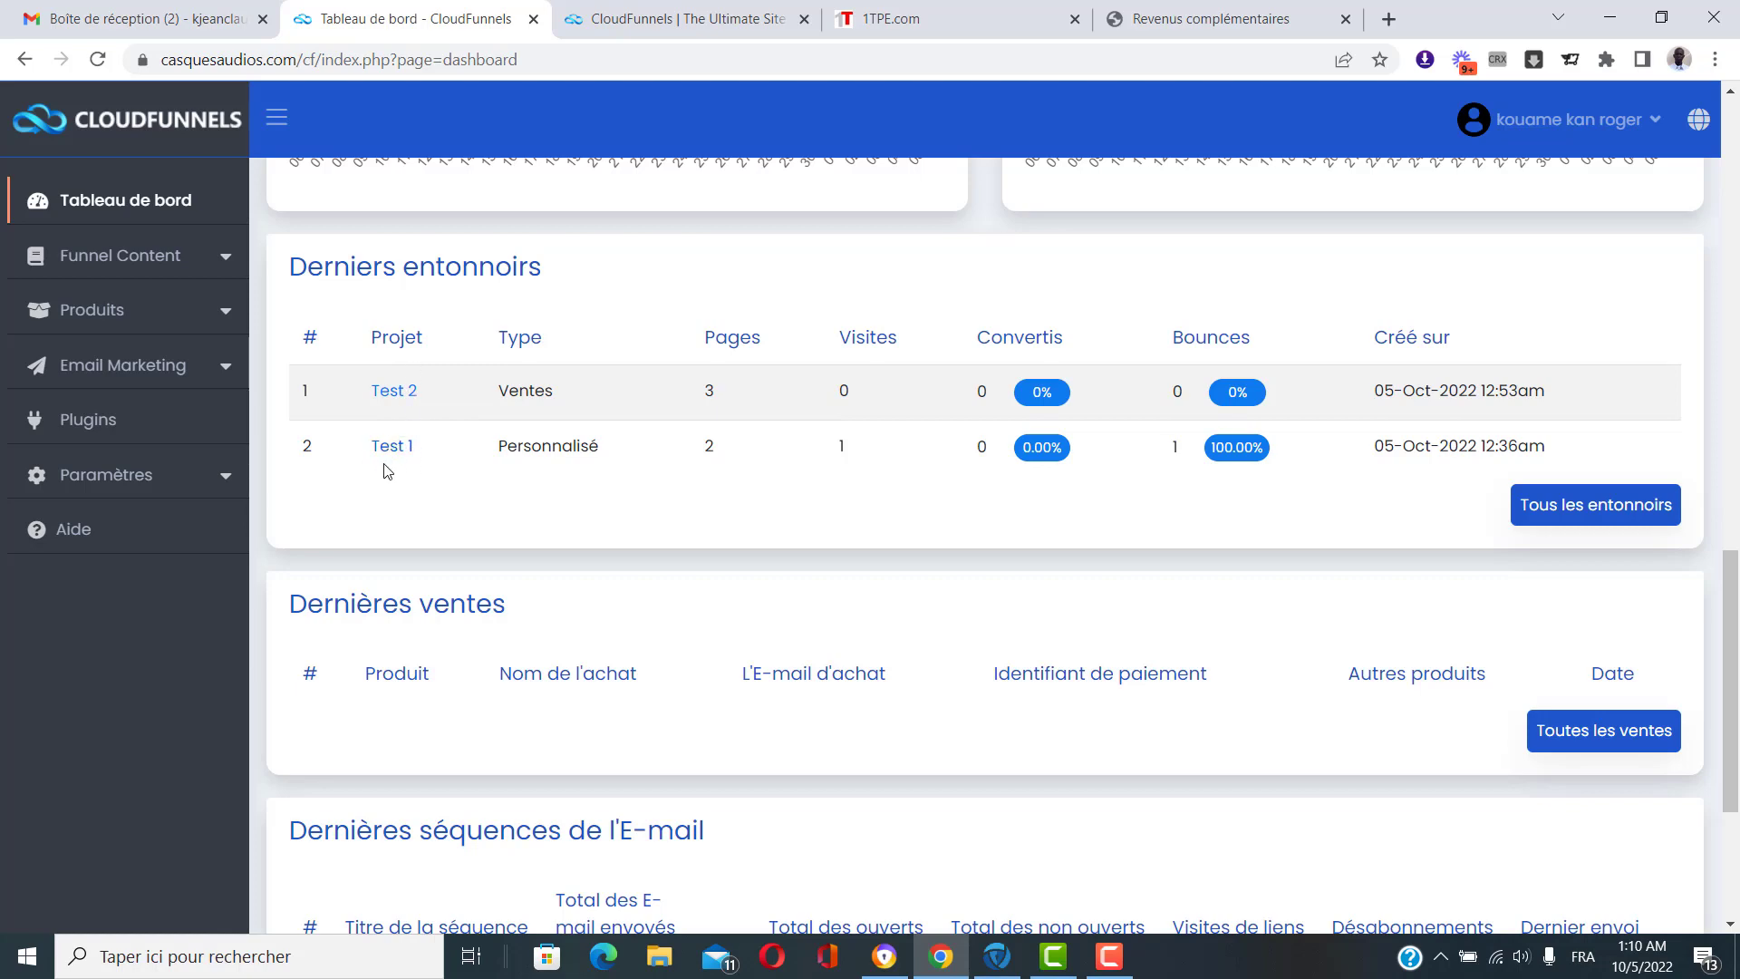
scroll(398, 471, down, 3)
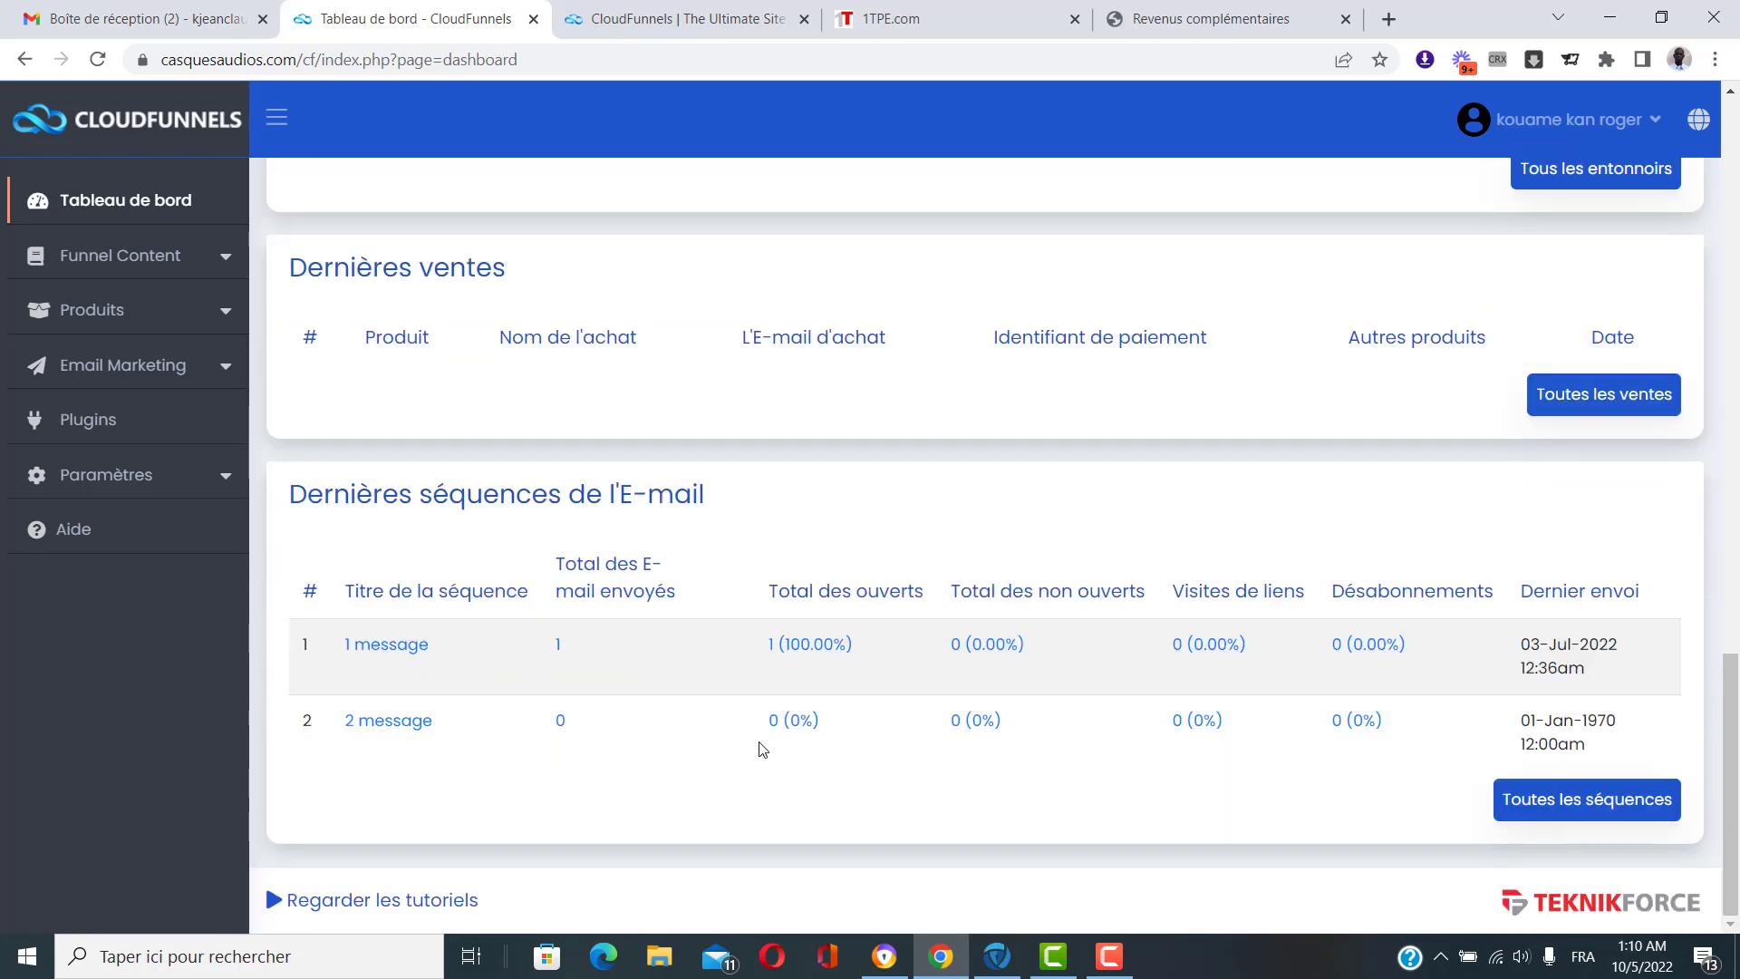
scroll(1213, 785, up, 3)
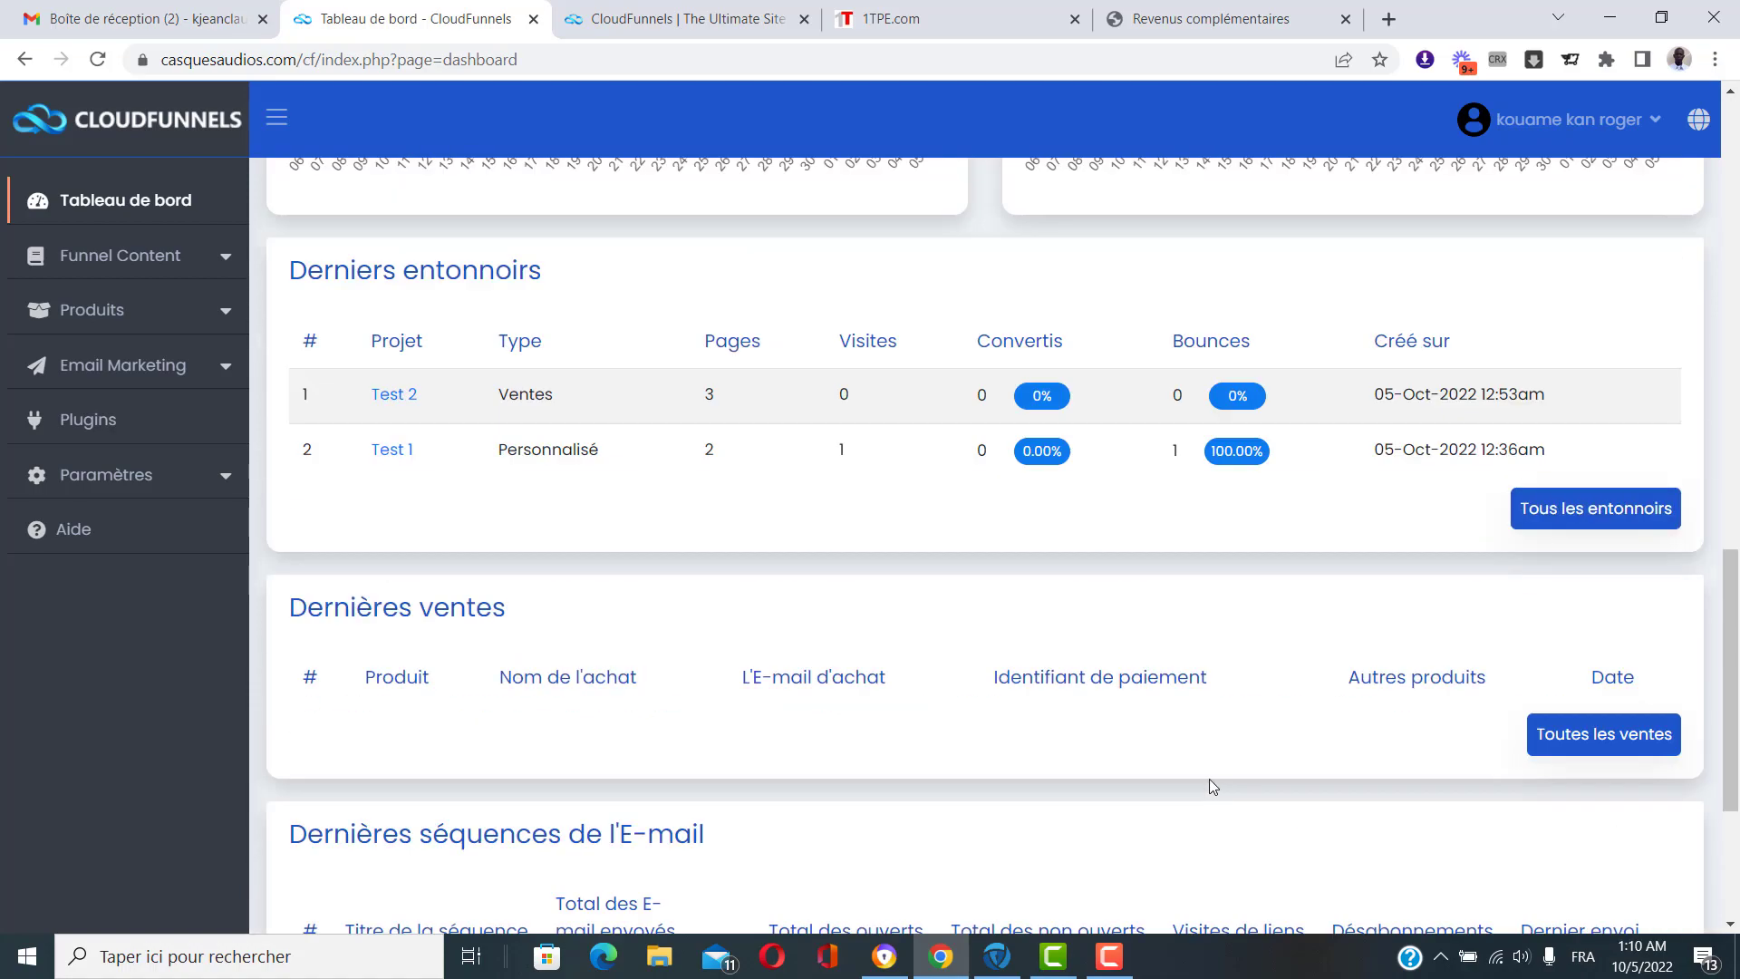
scroll(1209, 786, up, 12)
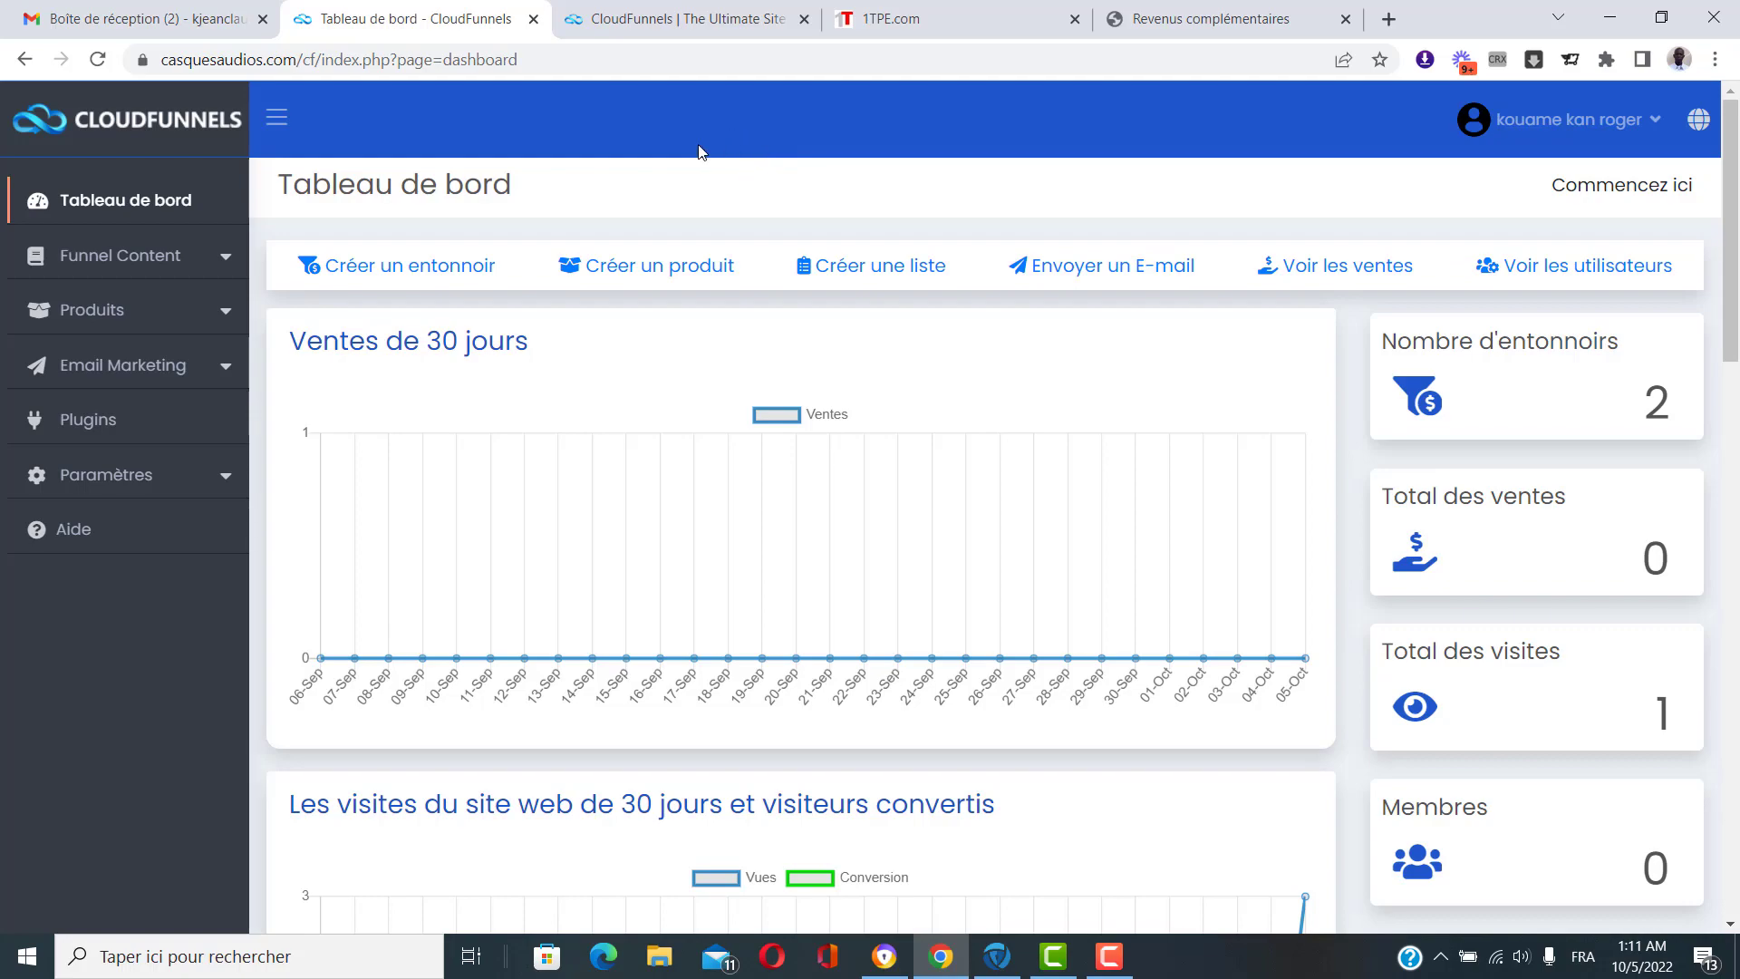
click(659, 7)
Scroll the sales page down to the Feature / CloudFunnels / Others comparison table.
scroll(1198, 422, down, 10)
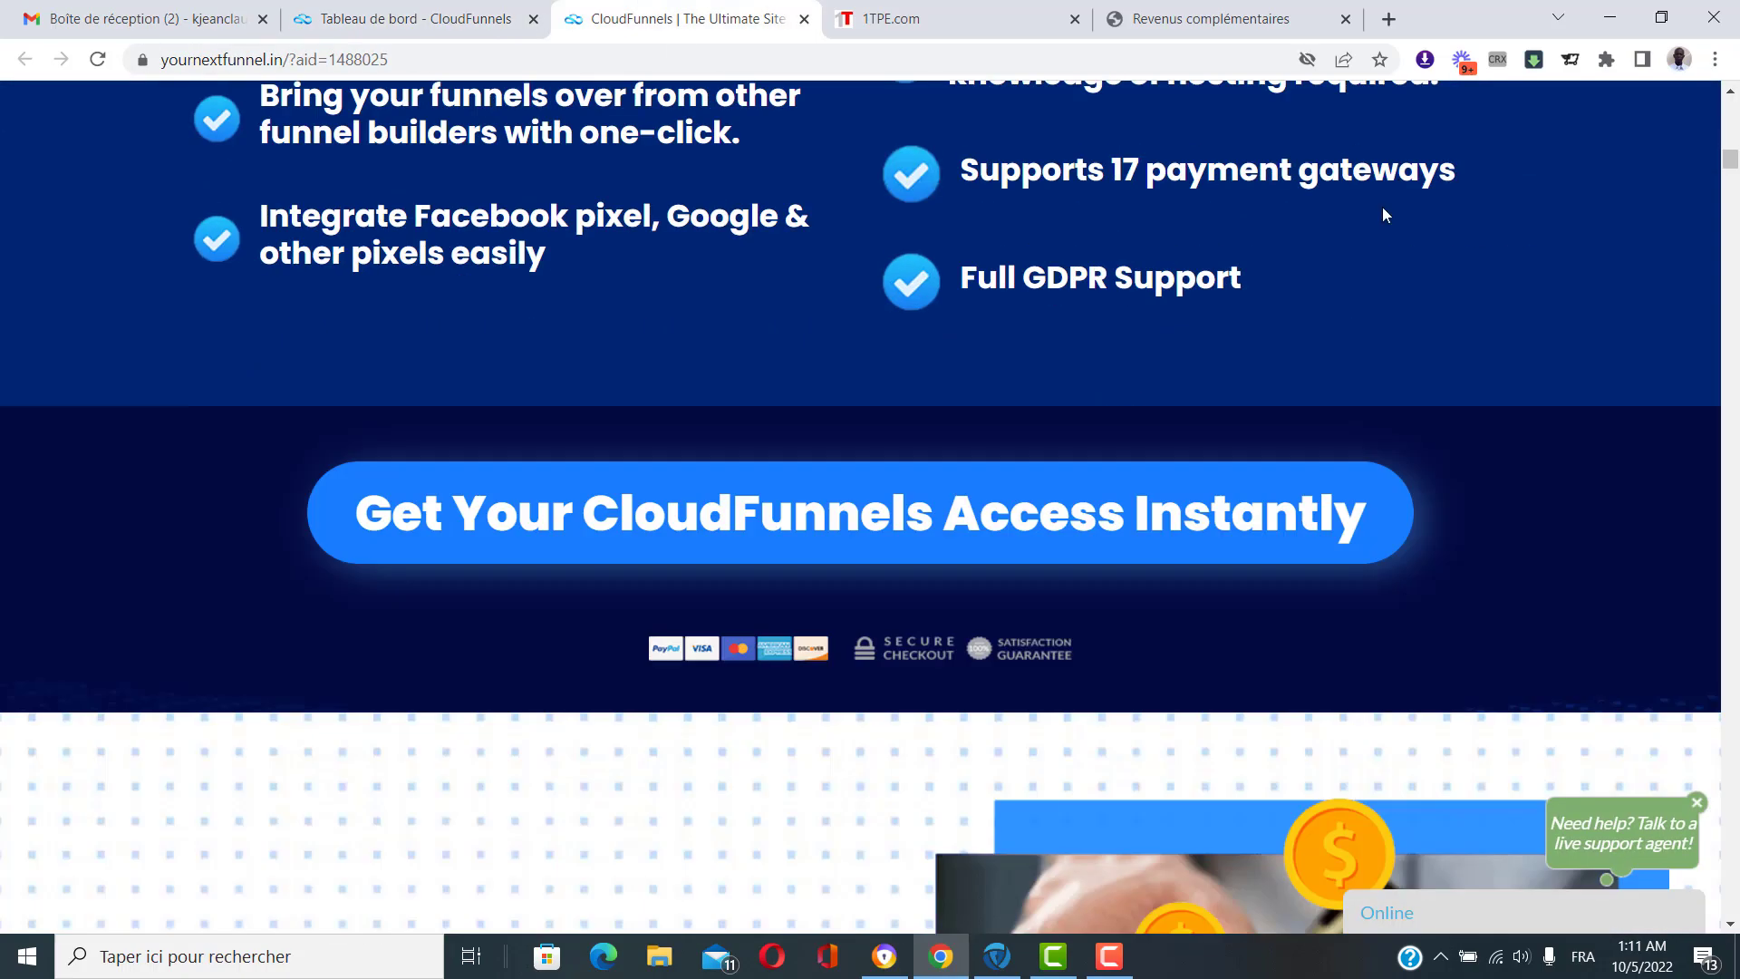
drag(1731, 156, 1738, 839)
scroll(1487, 615, down, 7)
scroll(1487, 614, up, 20)
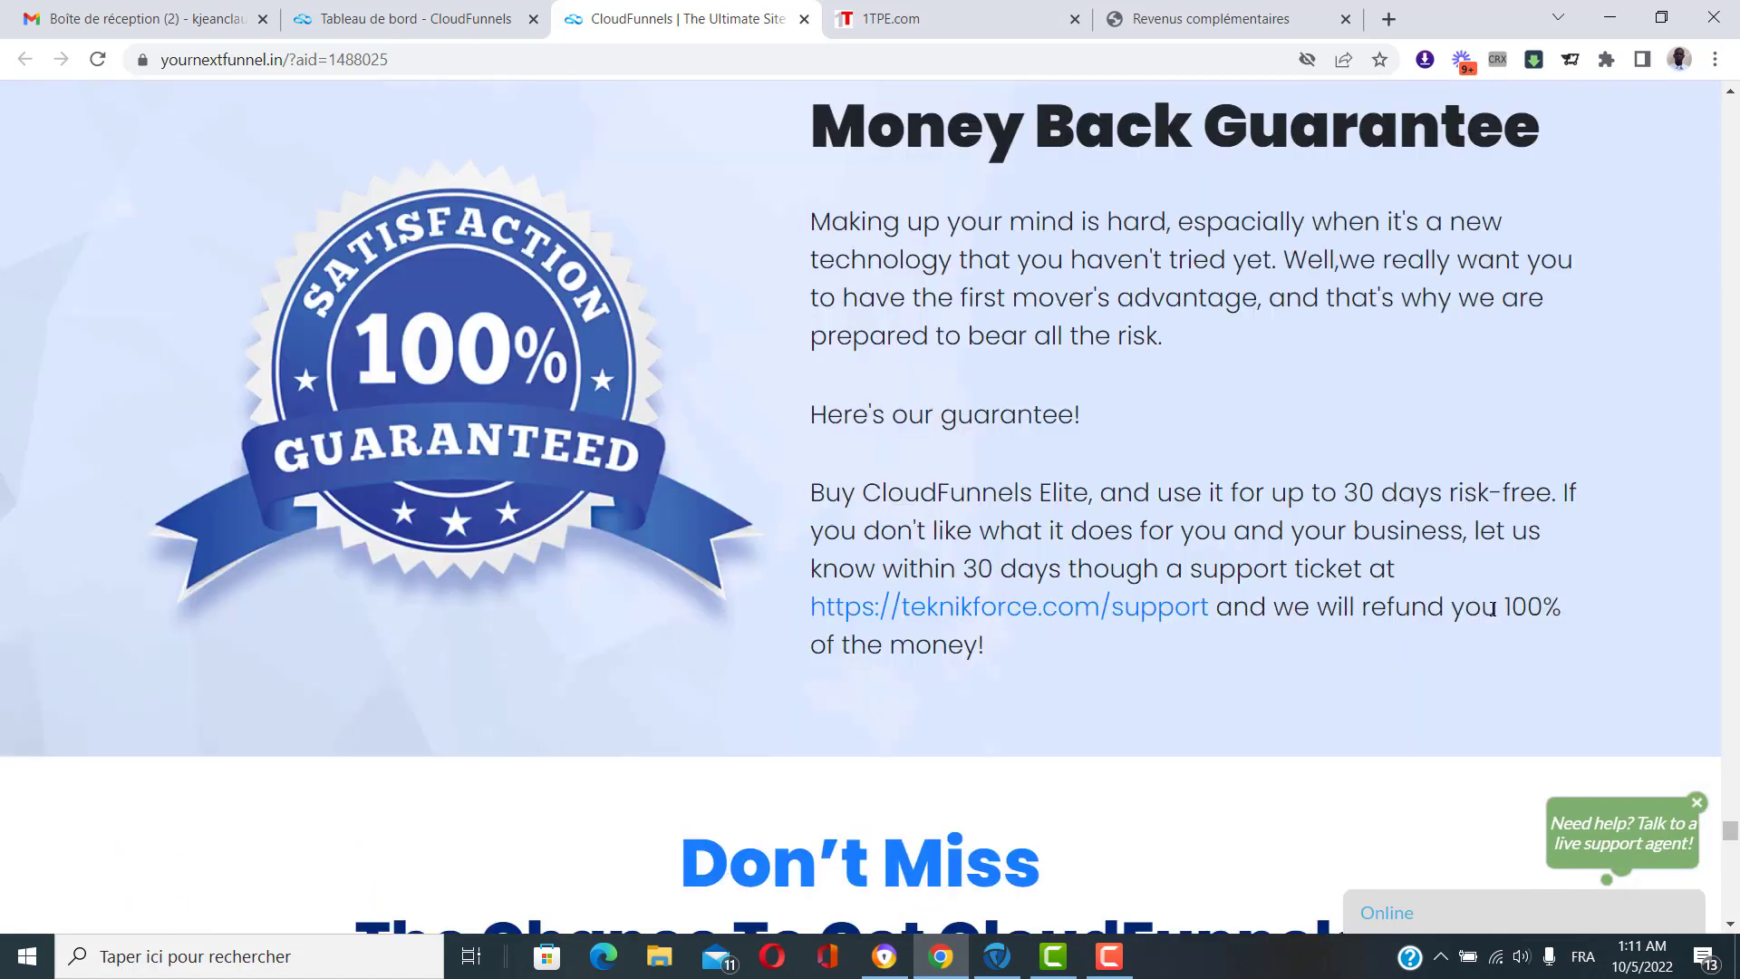
scroll(1507, 526, up, 17)
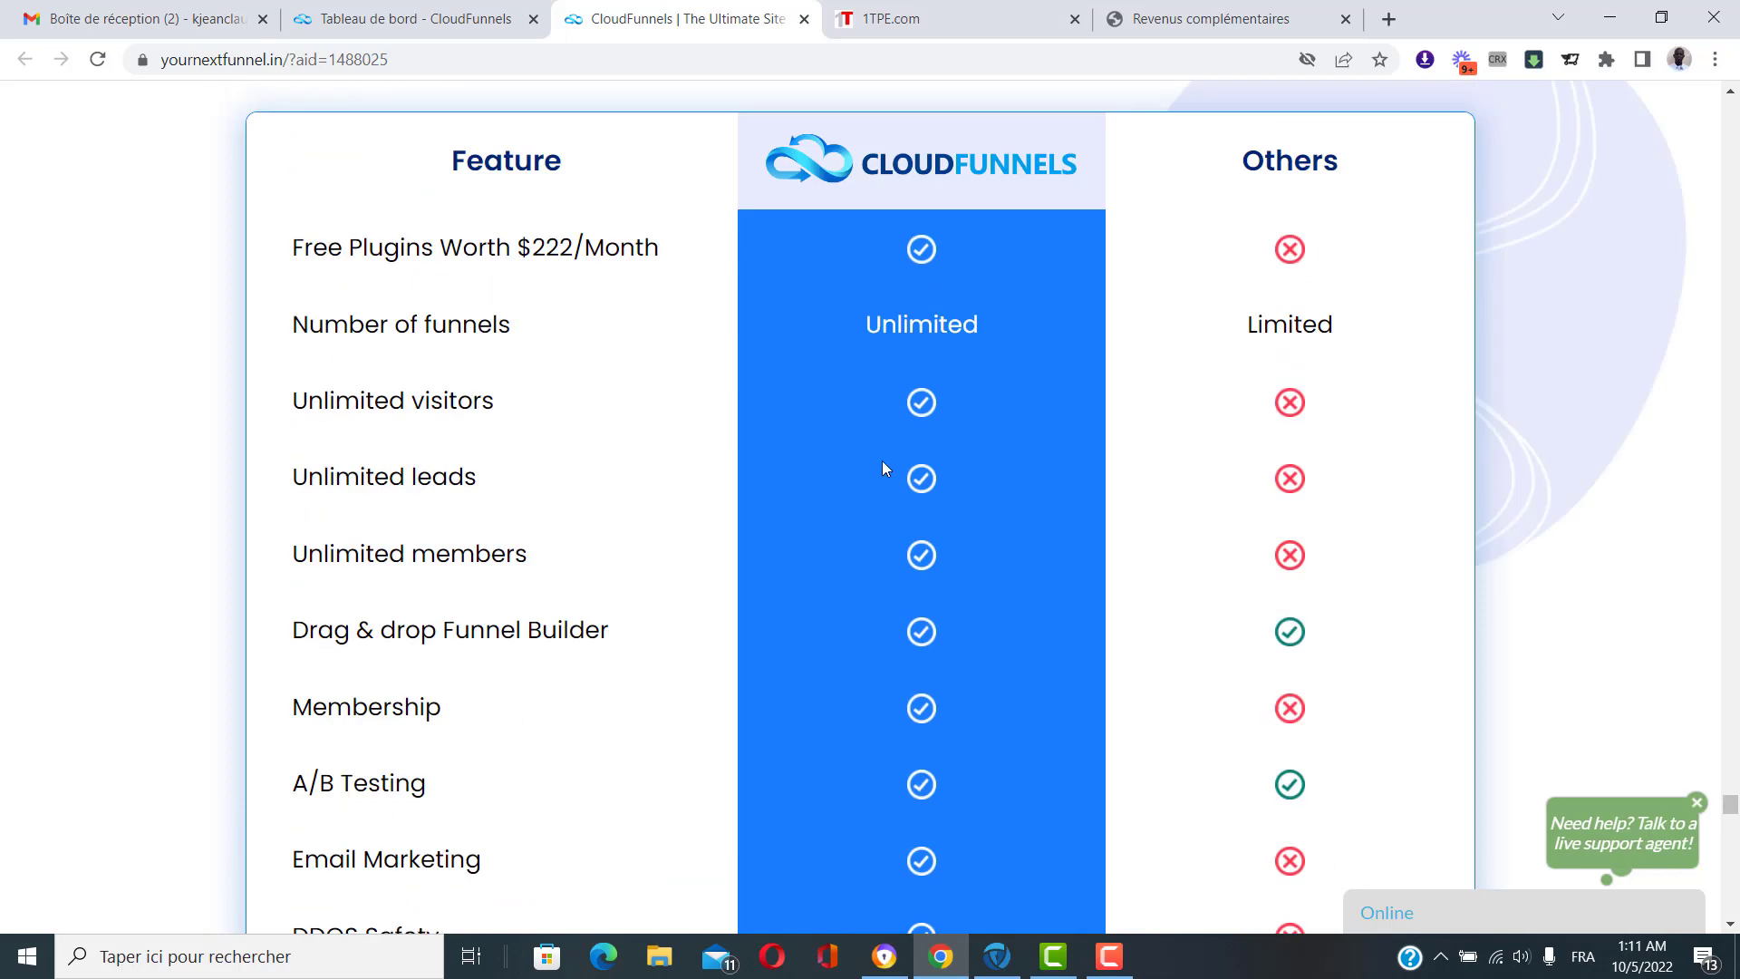
scroll(884, 469, up, 1)
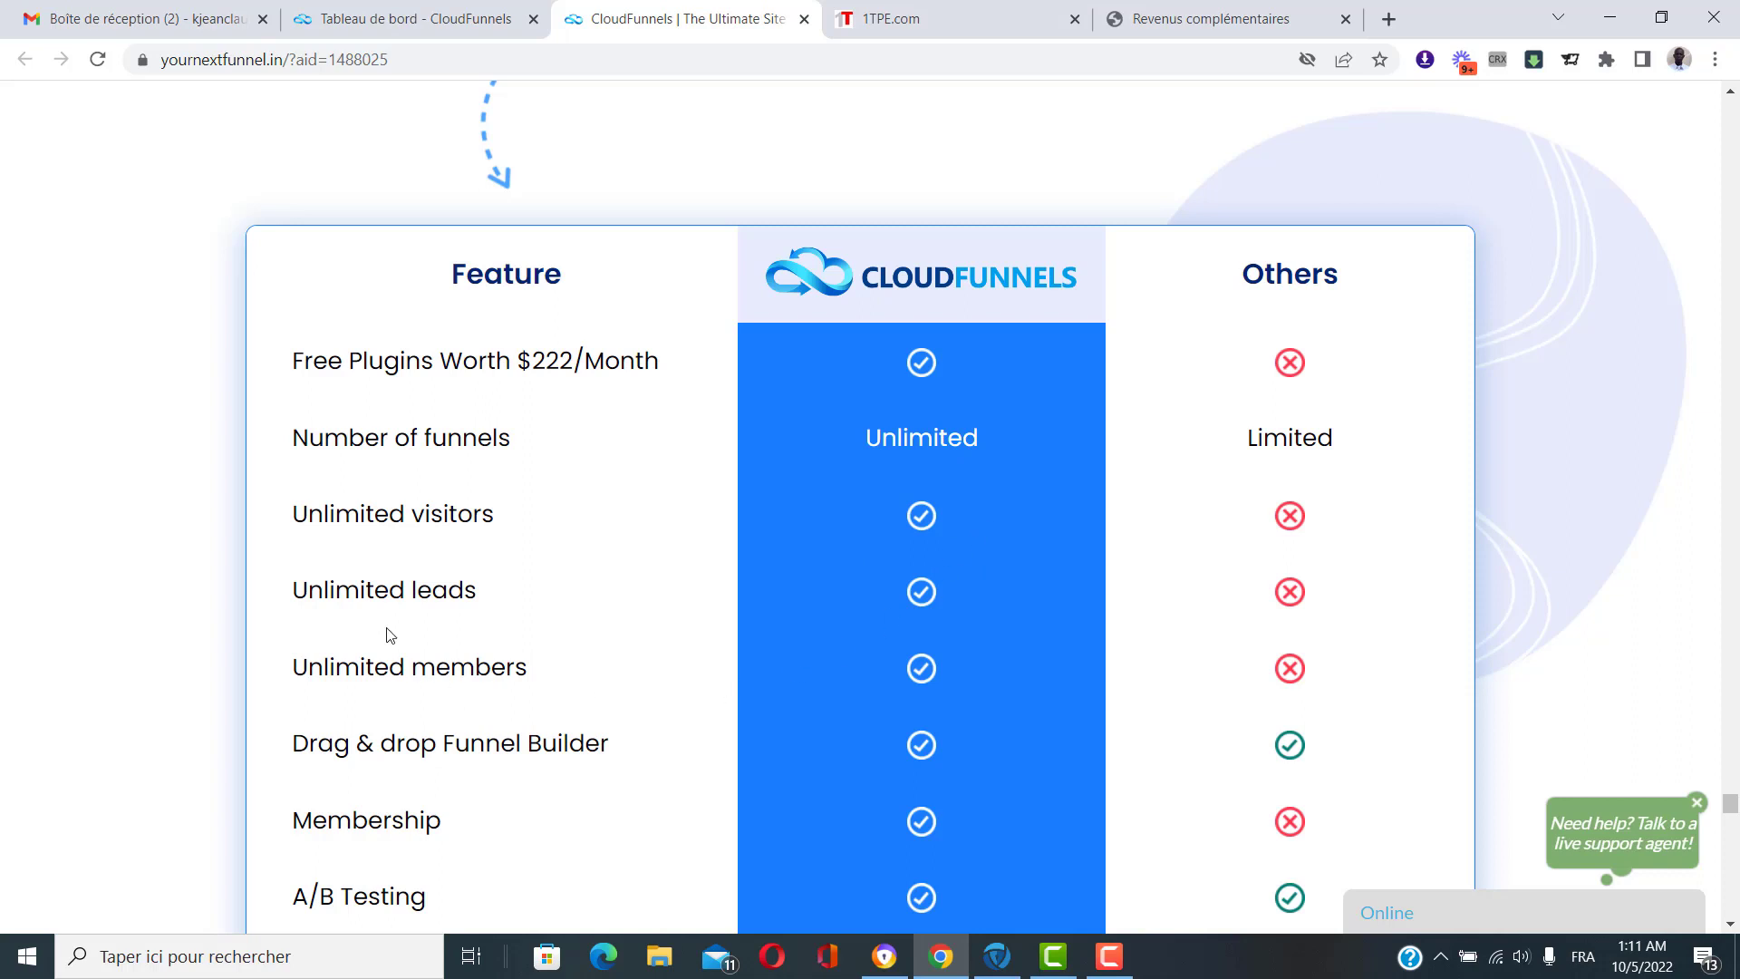
scroll(631, 722, down, 1)
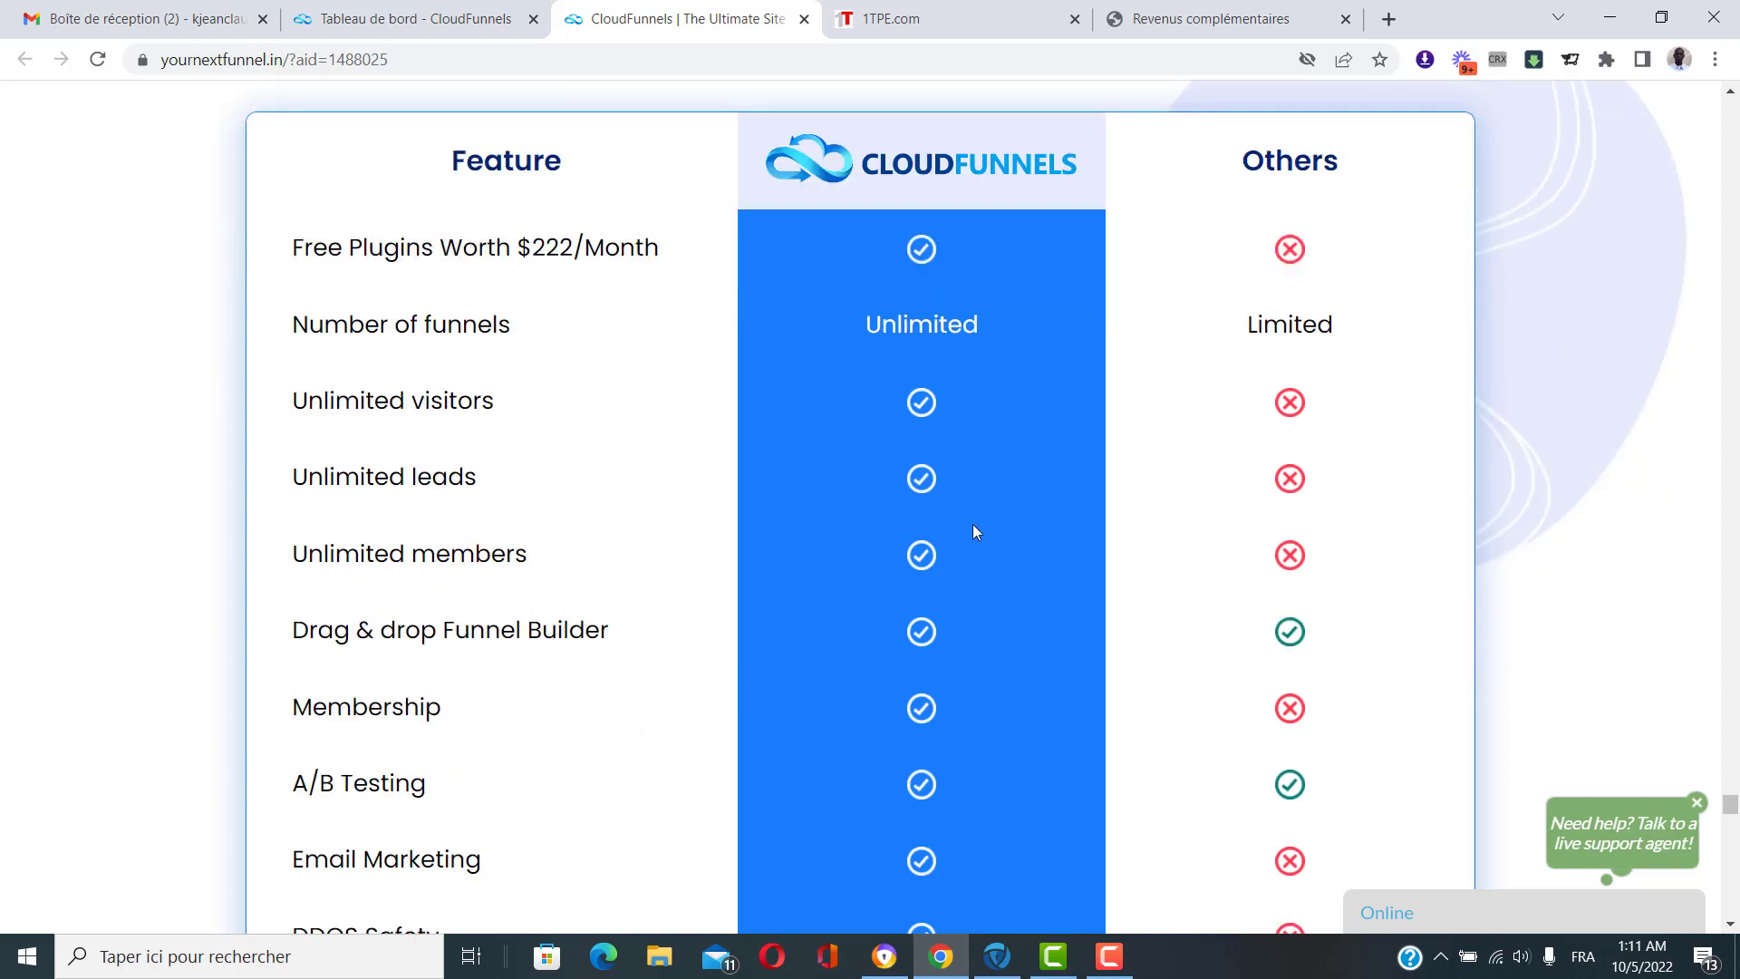
scroll(971, 530, down, 2)
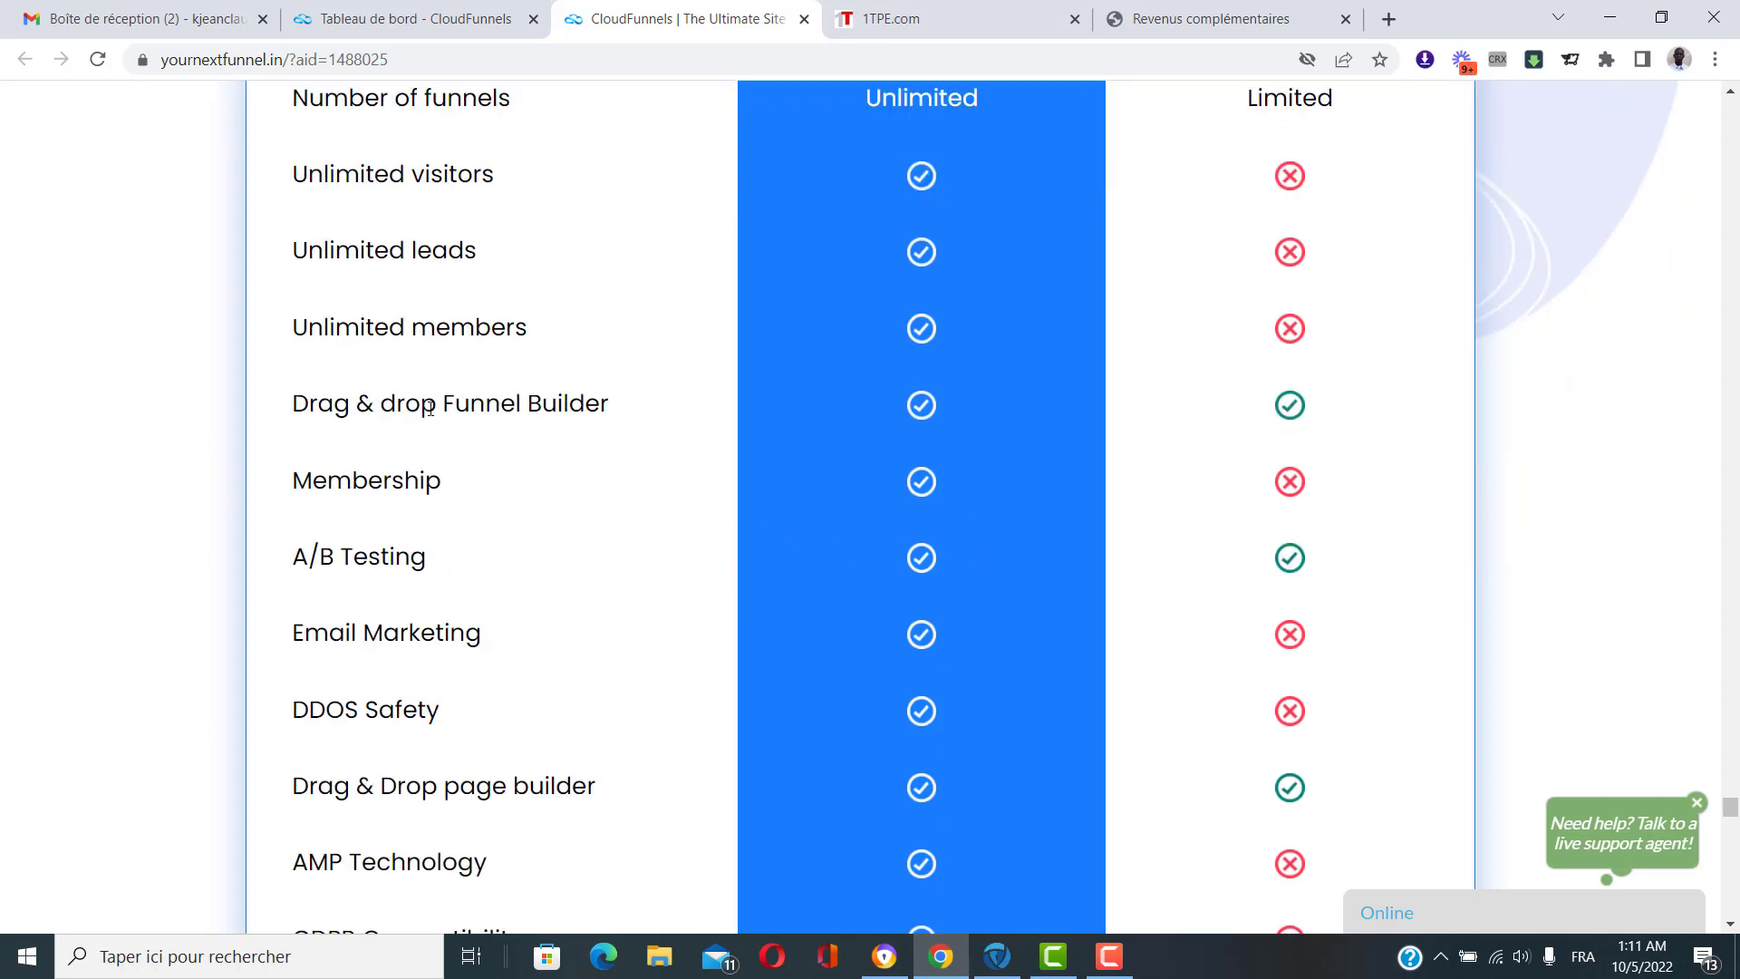
scroll(513, 530, down, 1)
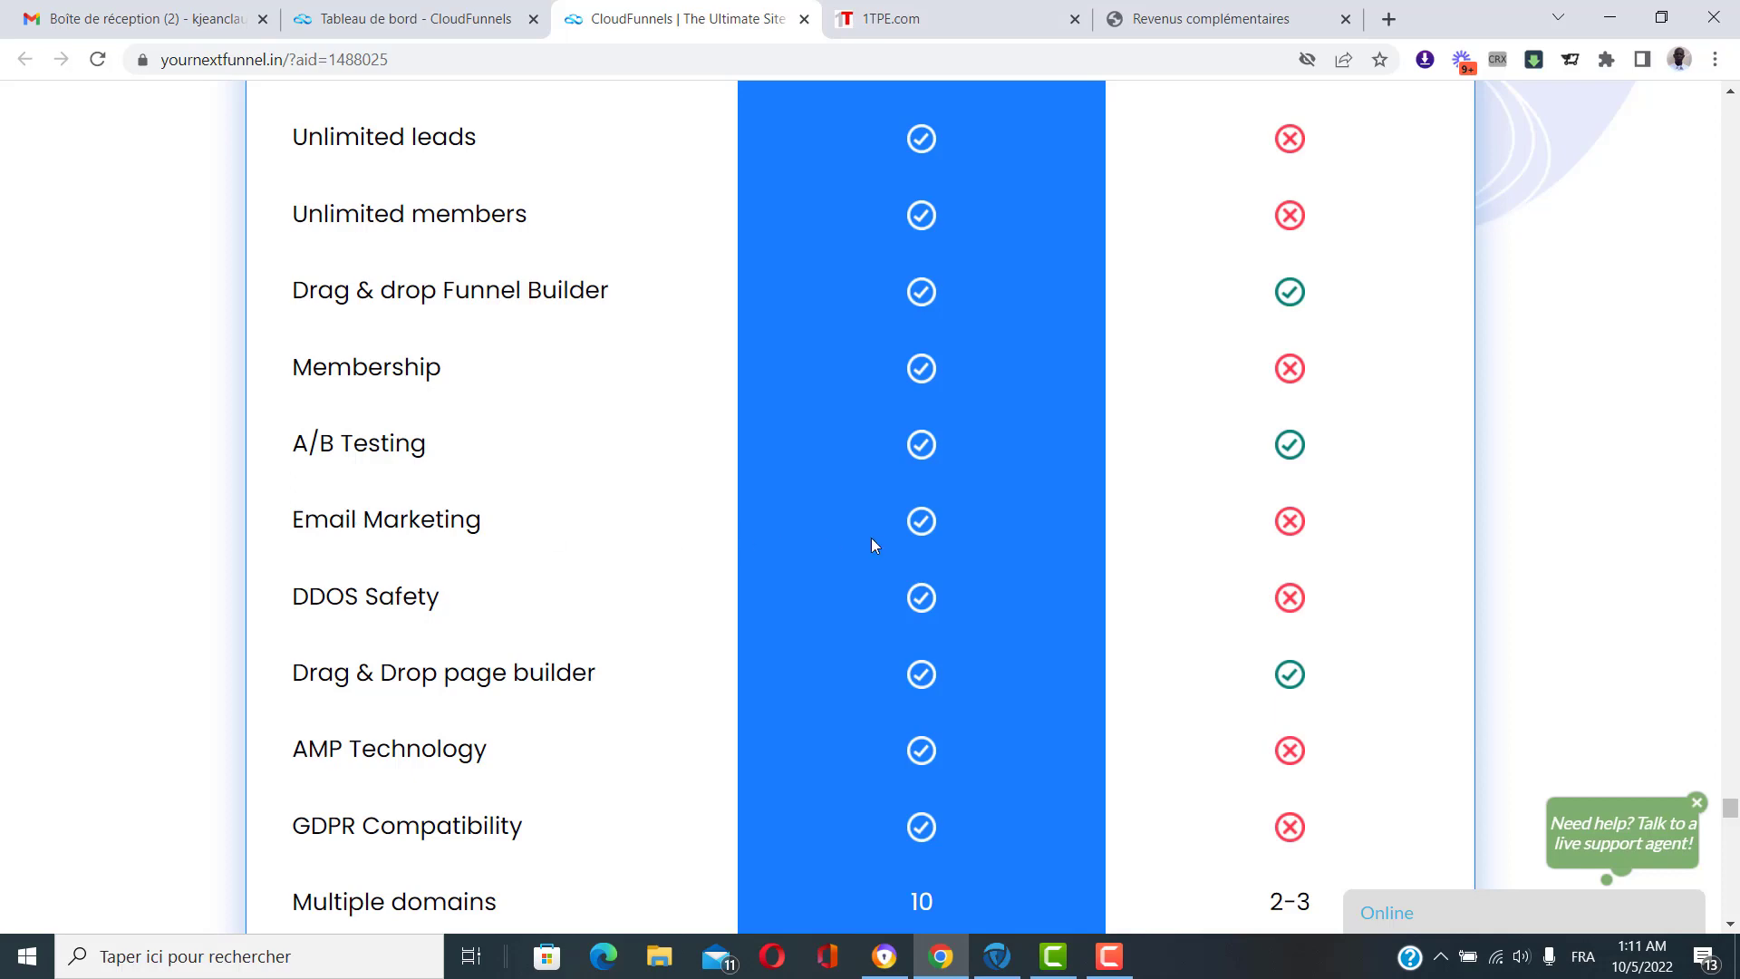
scroll(861, 582, down, 5)
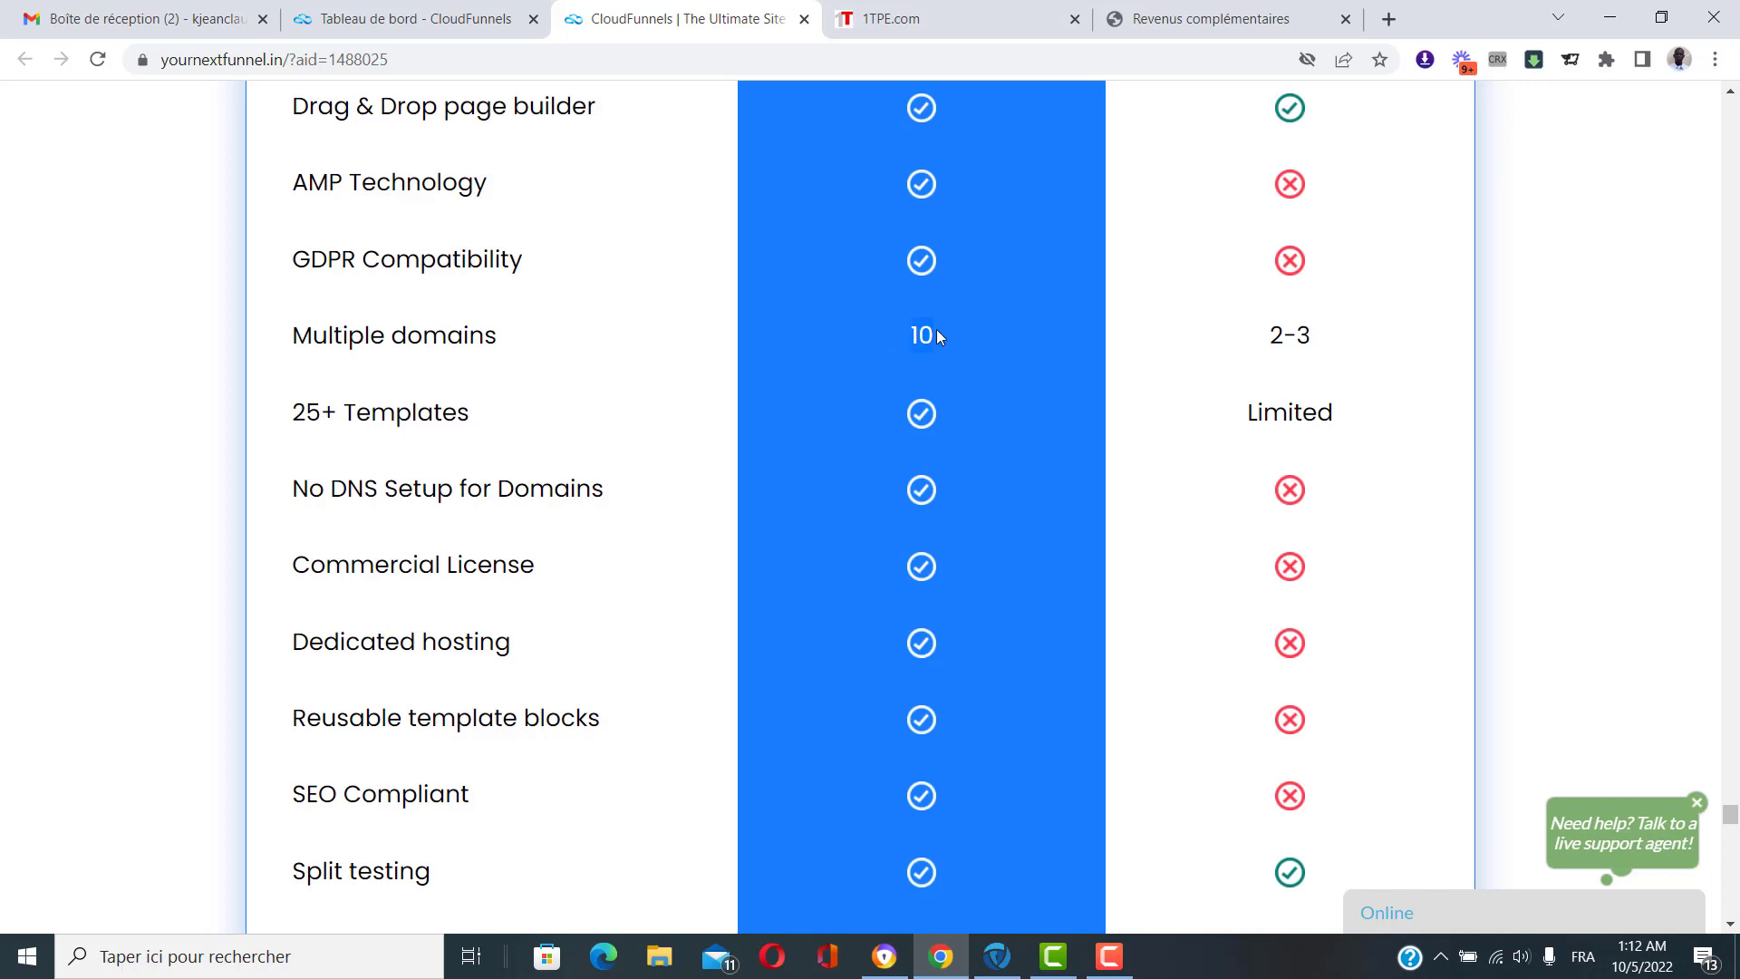
scroll(936, 388, down, 9)
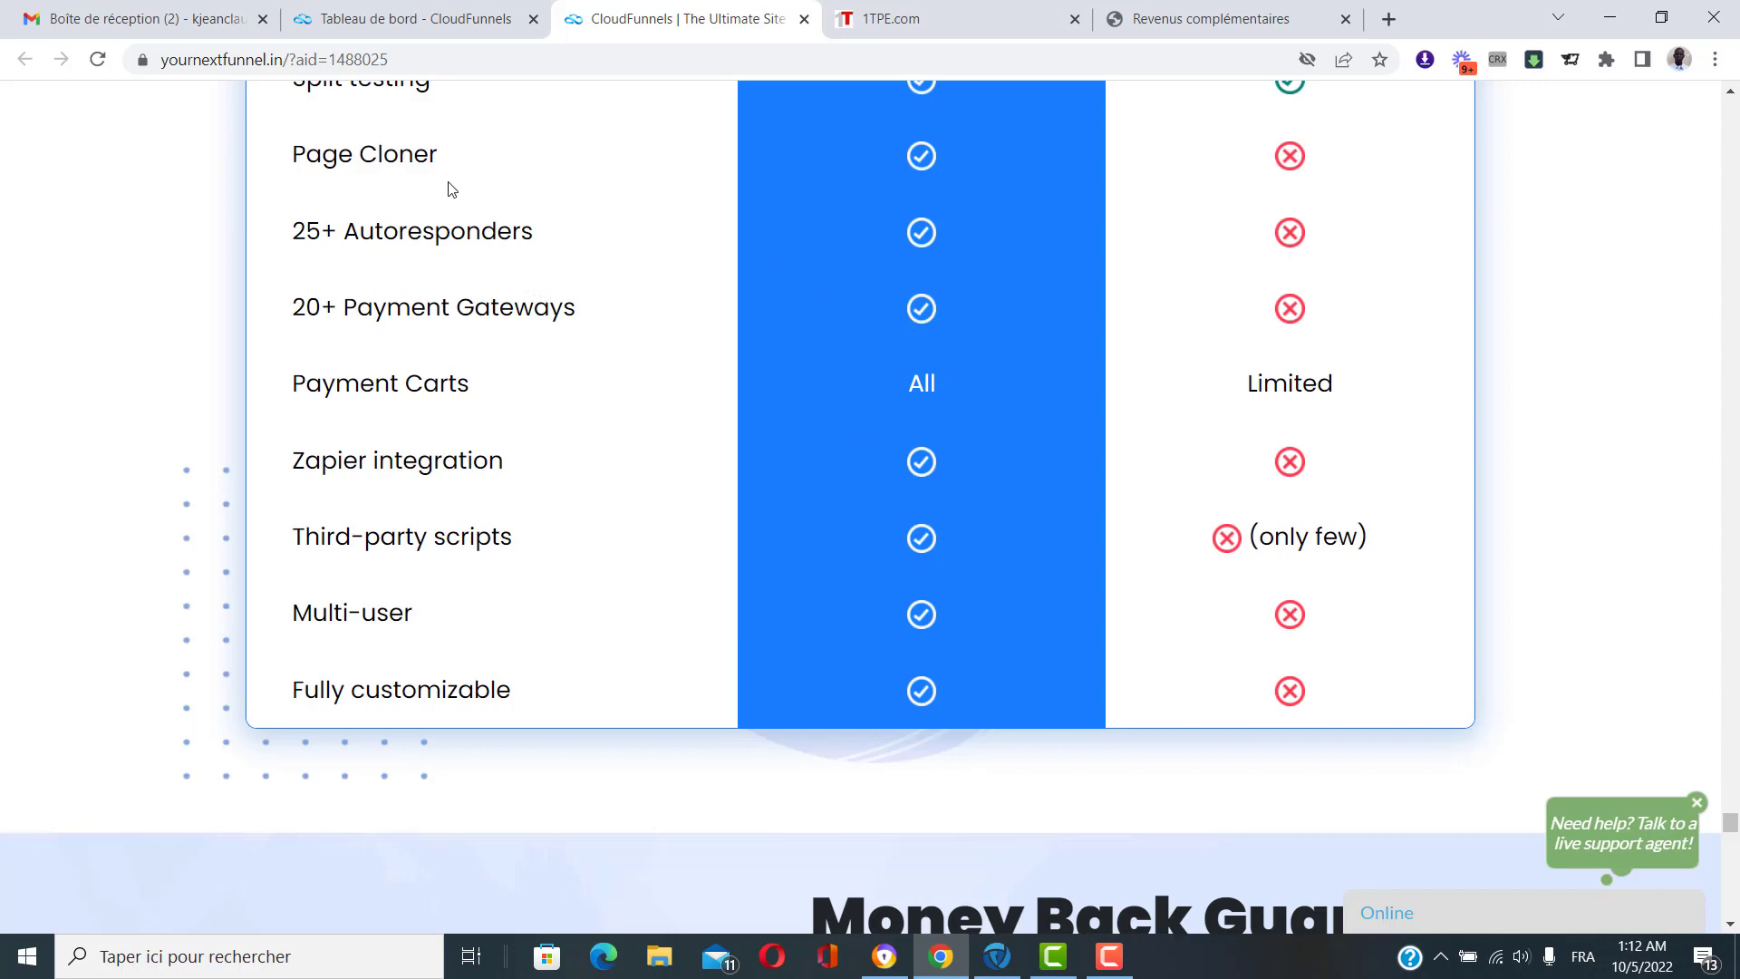
Highlight the Page Cloner and 20+ Payment Gateways rows in the comparison table.
drag(440, 158, 288, 163)
click(299, 170)
scroll(557, 192, up, 1)
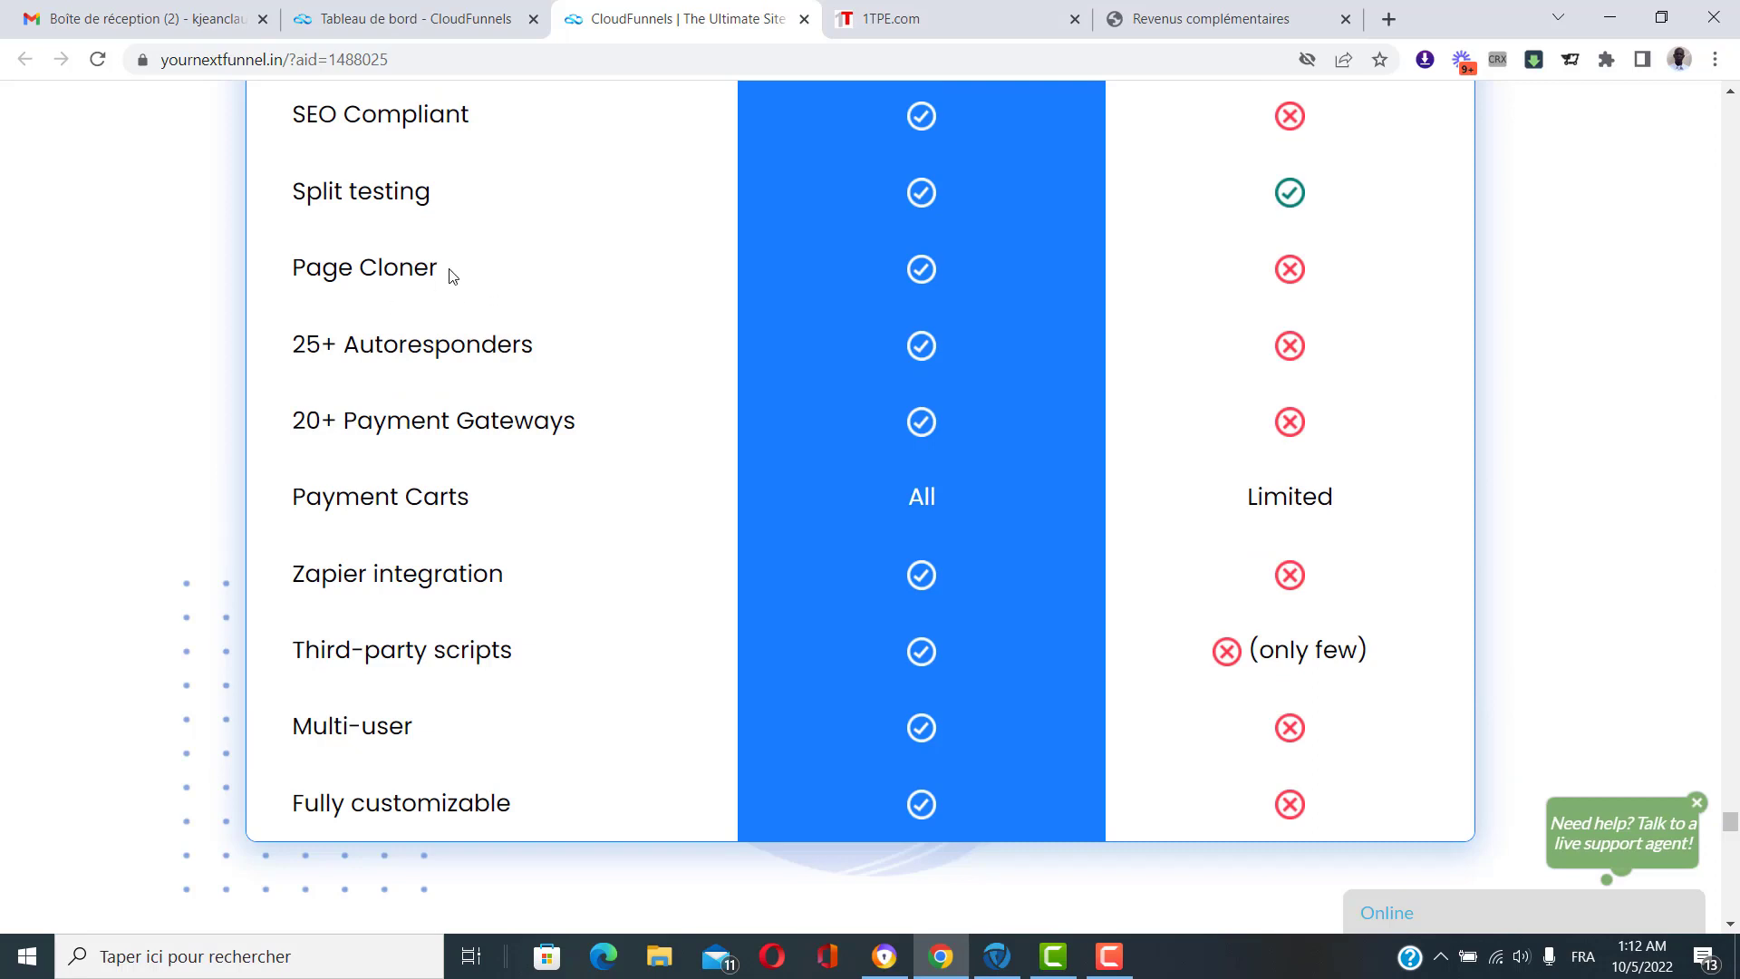
drag(451, 272, 288, 271)
click(425, 272)
drag(602, 438, 362, 450)
click(621, 506)
Scroll to the pricing plans: Monthly Payment $19.00 and Yearly Payment Best Offer $67.00.
scroll(571, 503, down, 3)
scroll(572, 362, down, 10)
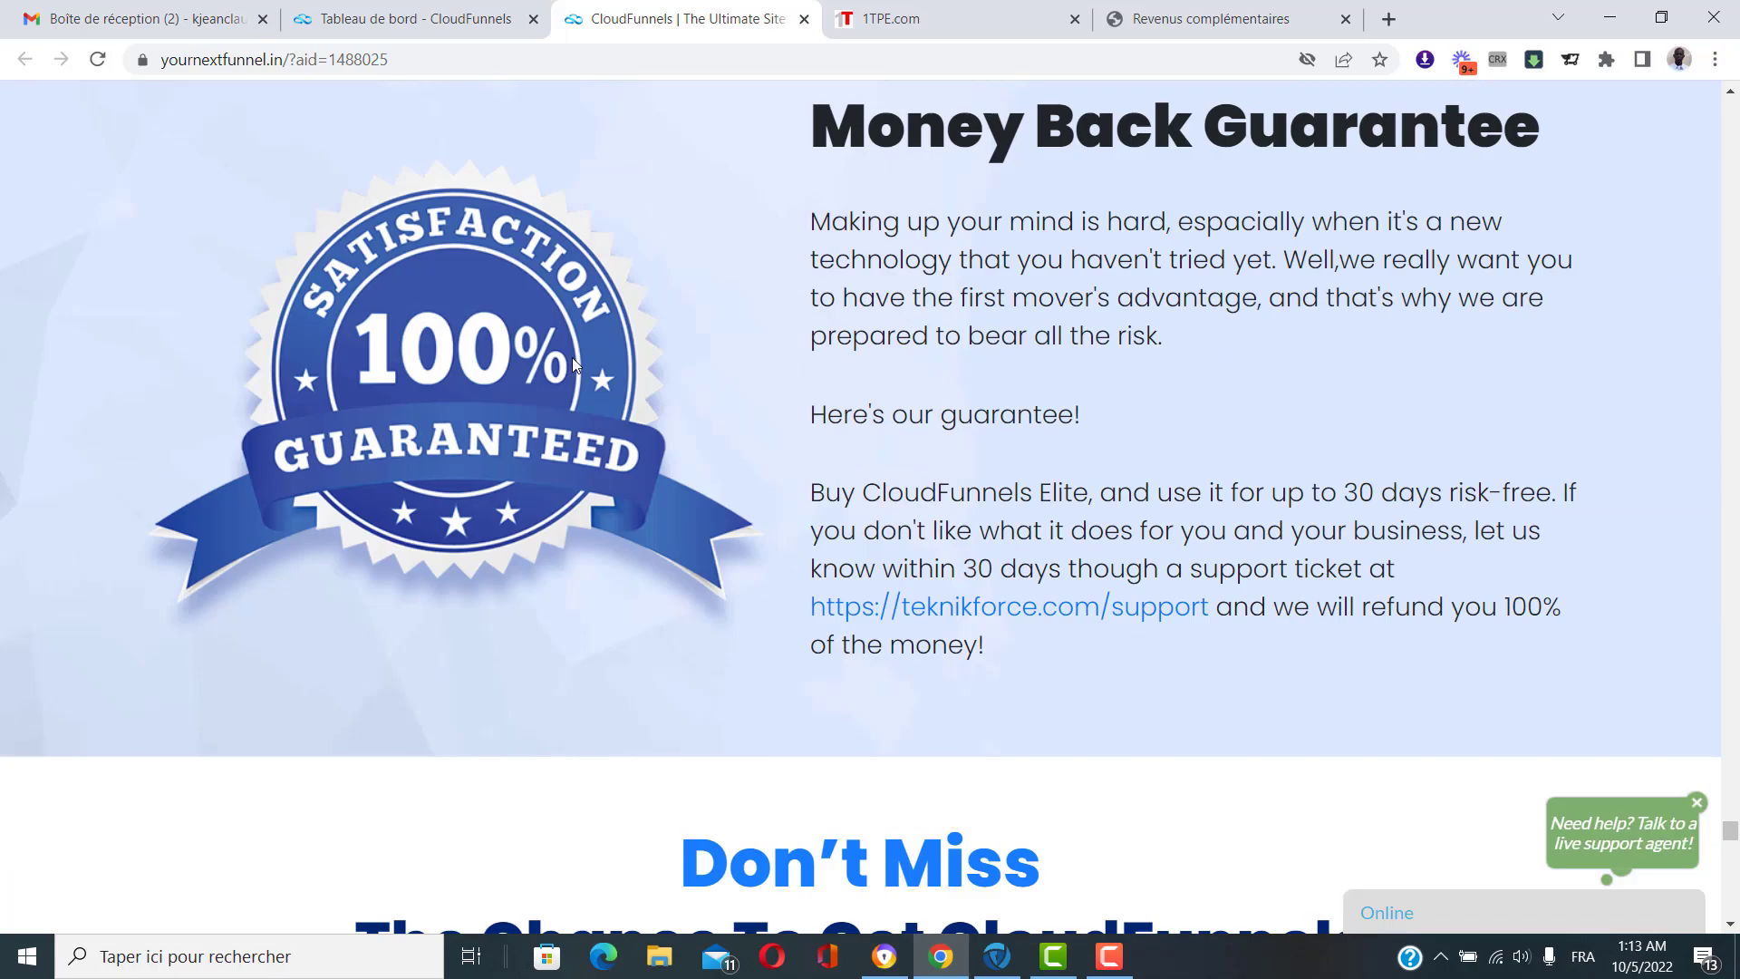
scroll(573, 363, down, 12)
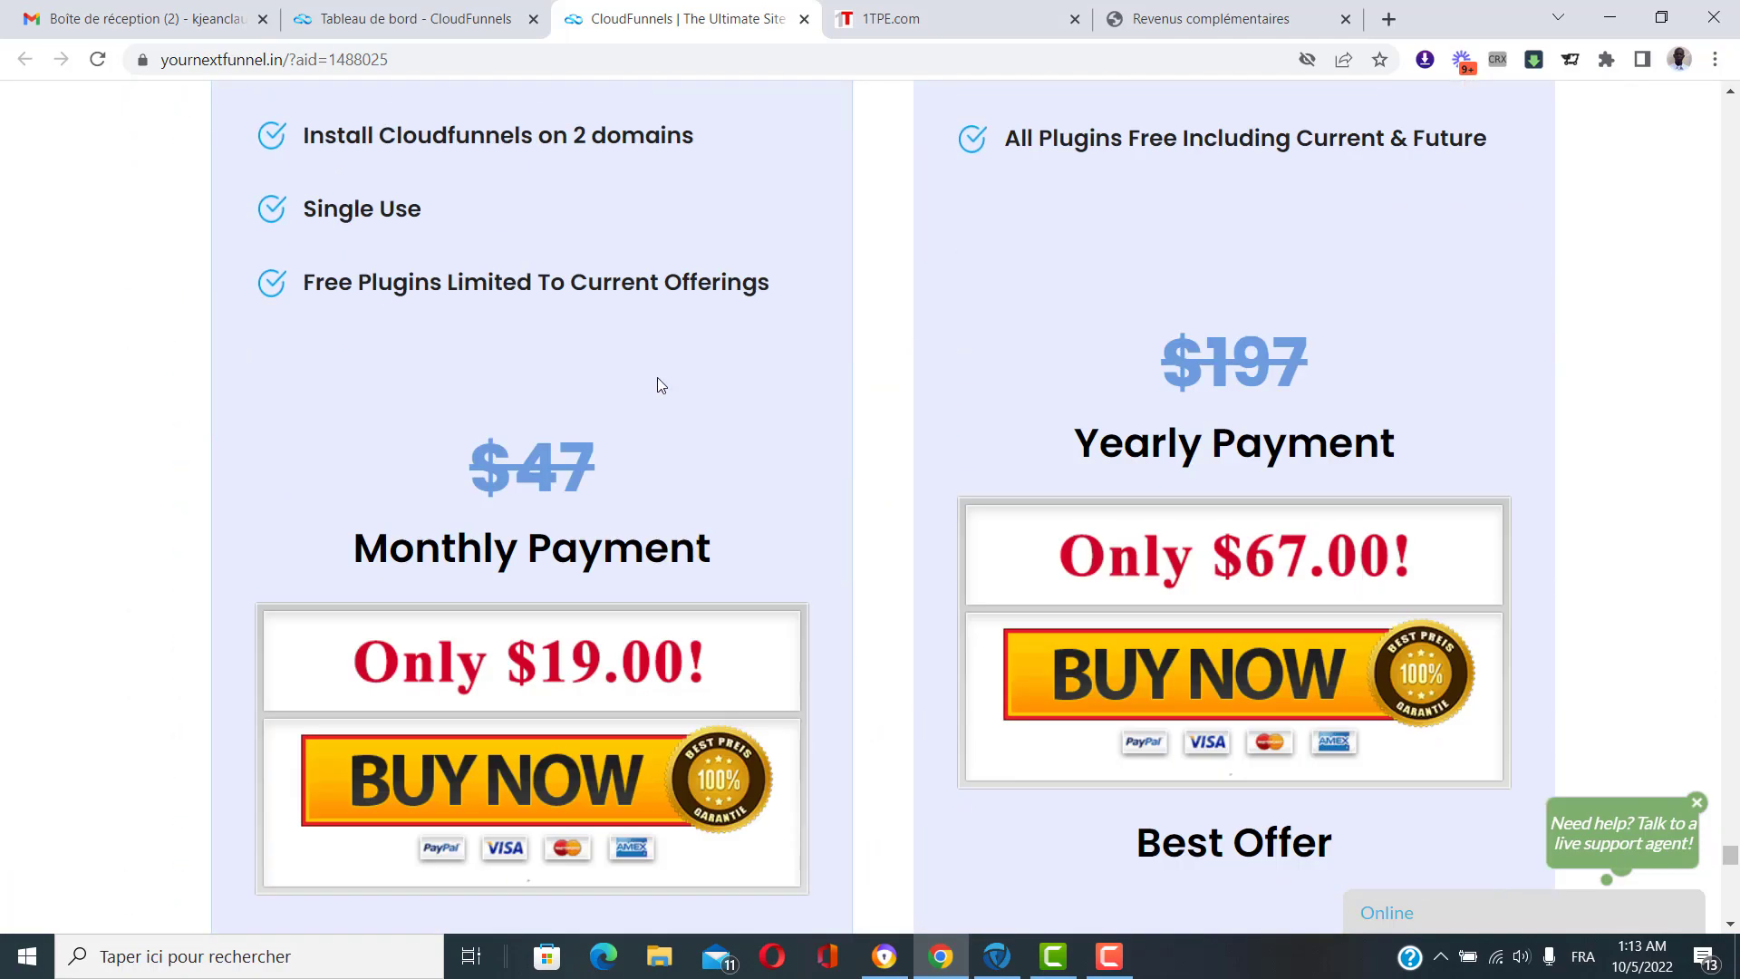
scroll(658, 383, down, 1)
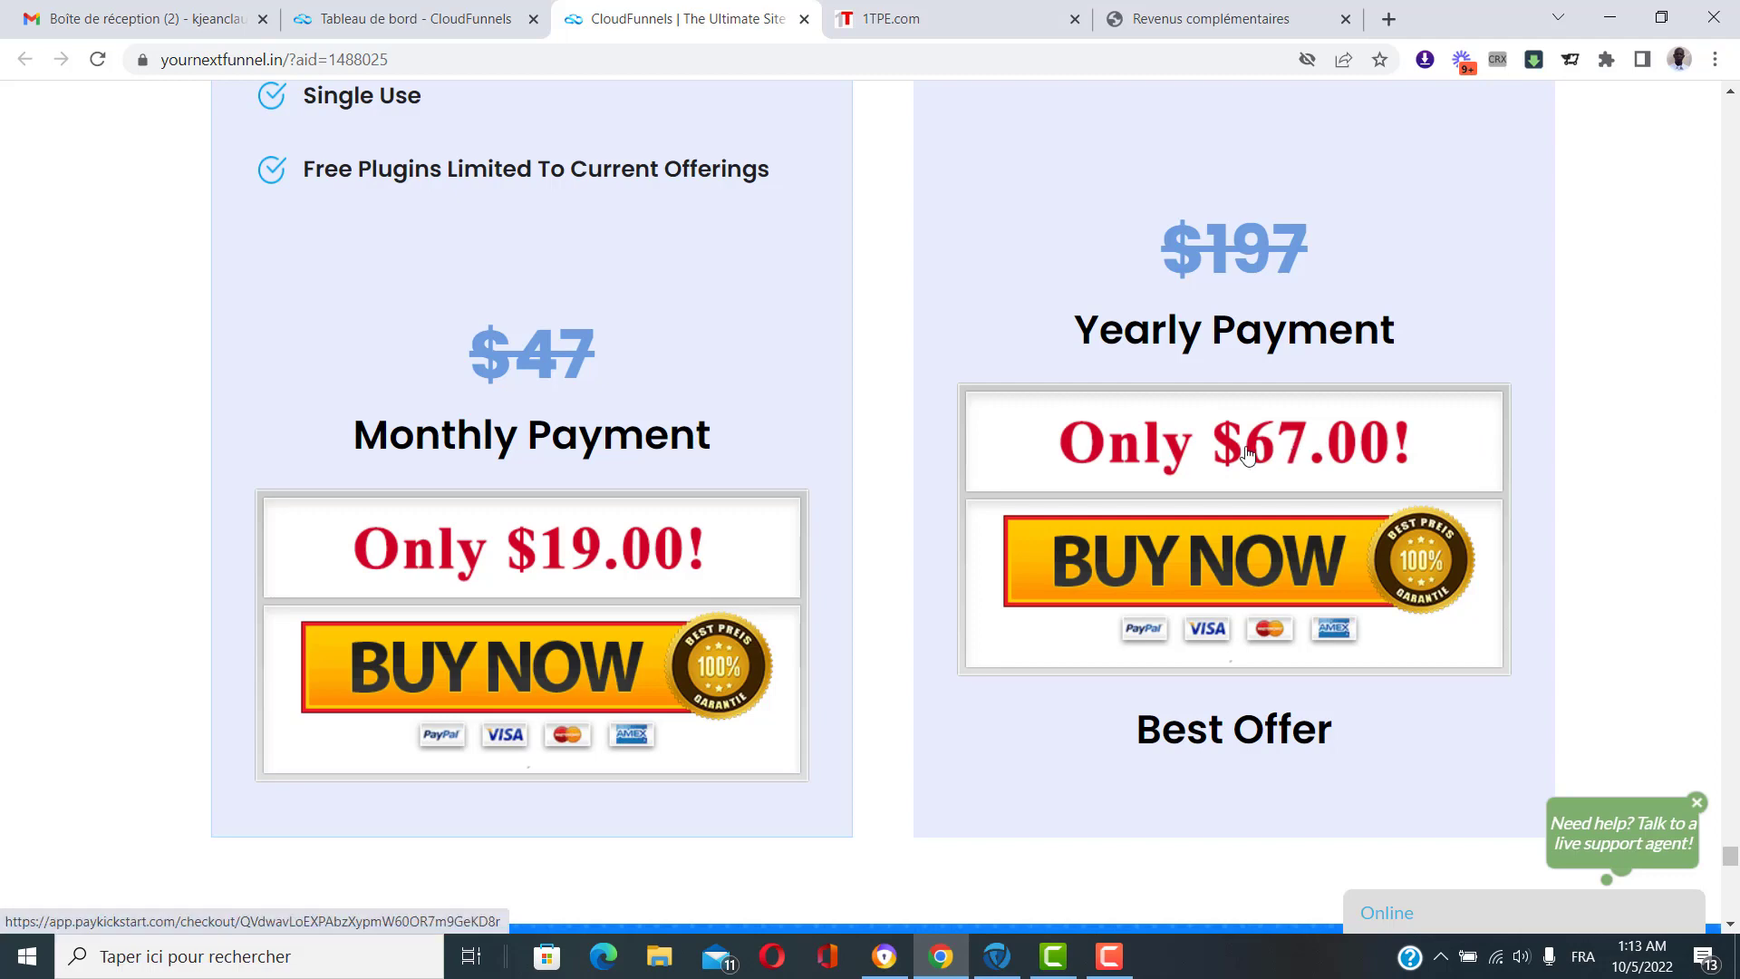
drag(1075, 331, 1418, 344)
click(1420, 333)
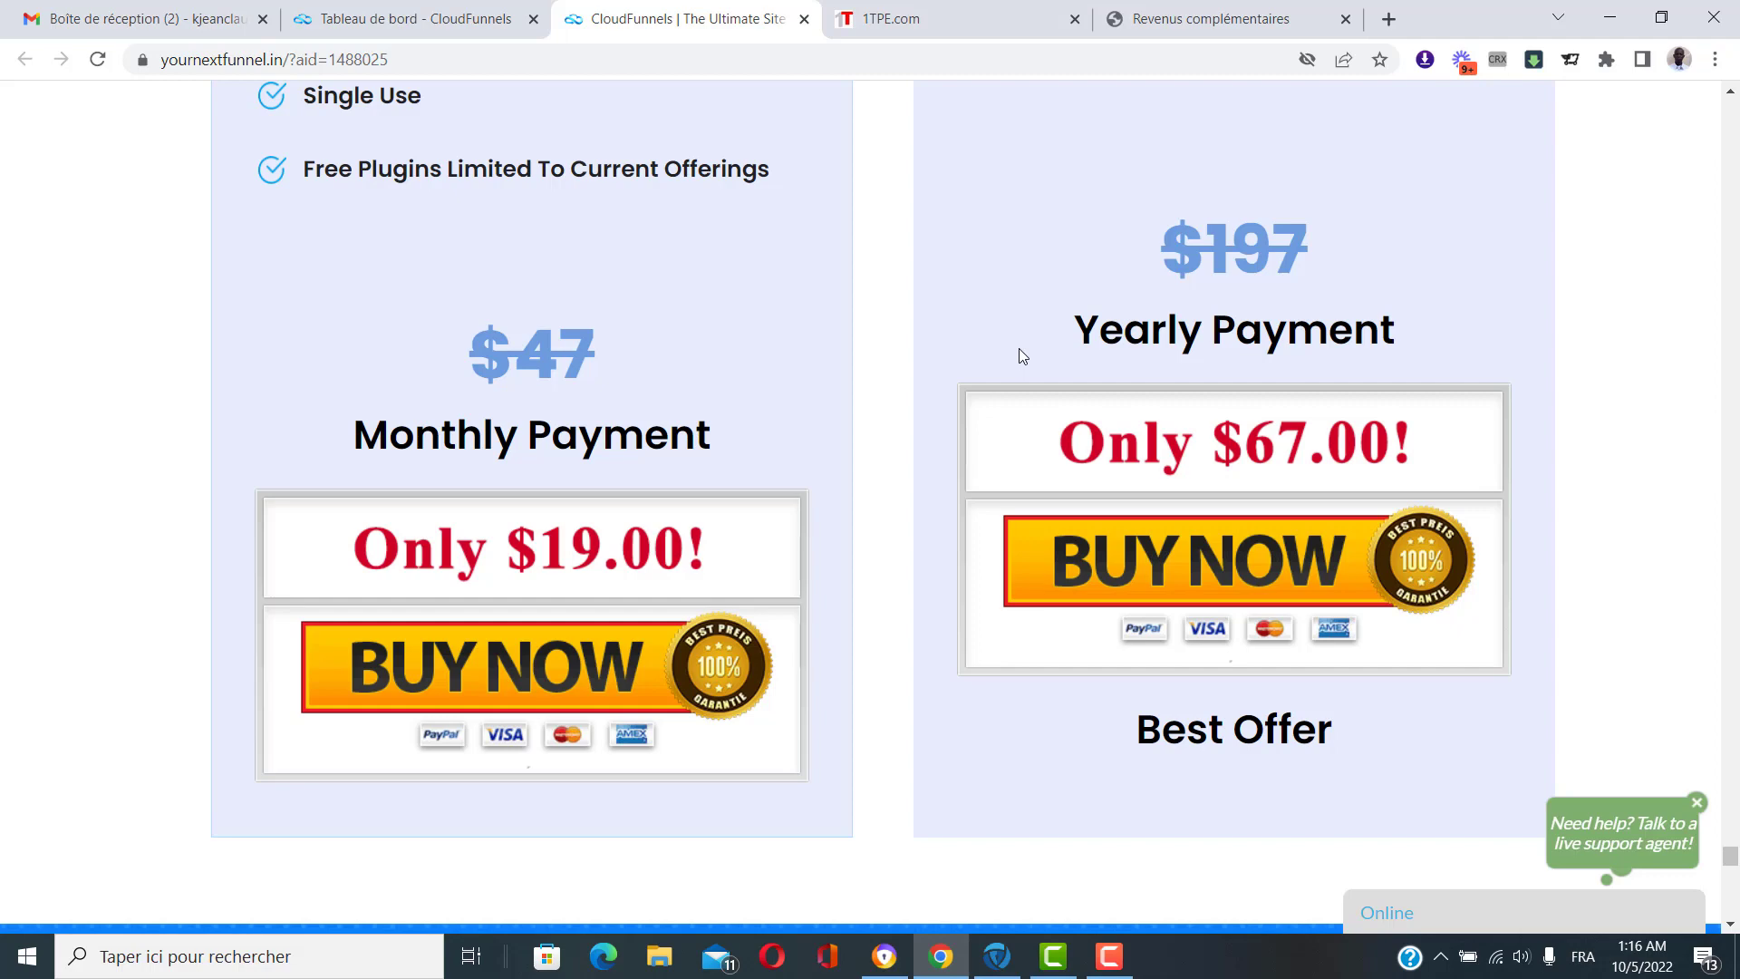
click(1109, 956)
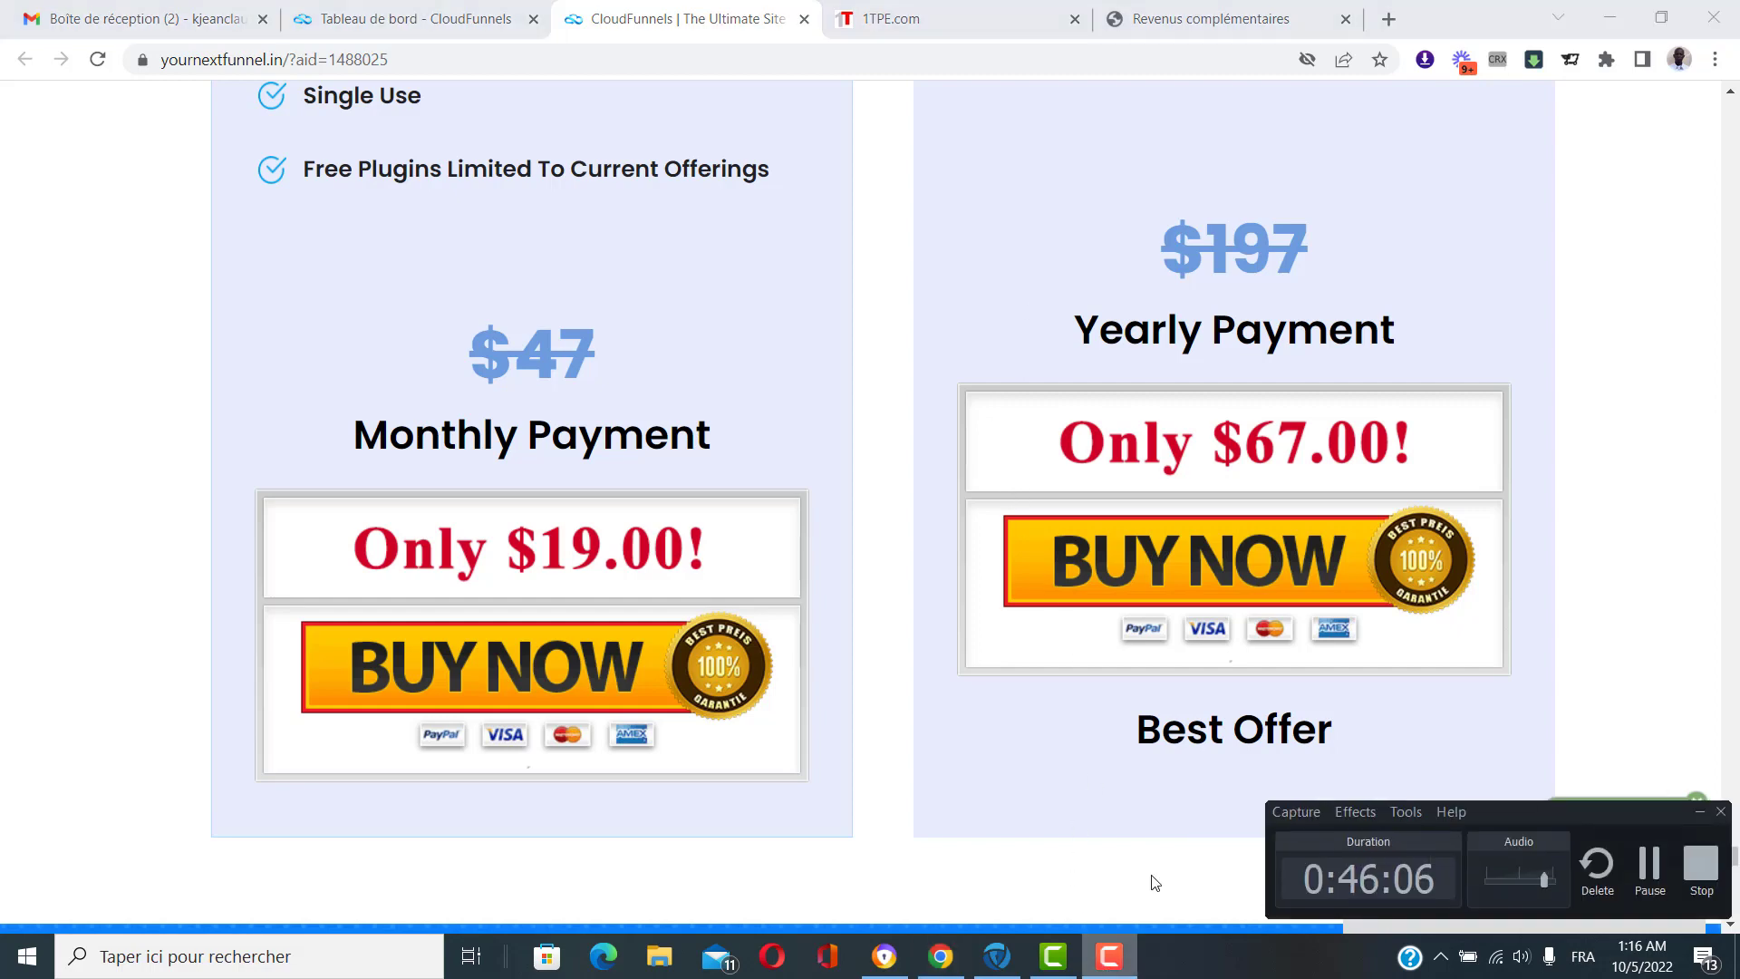